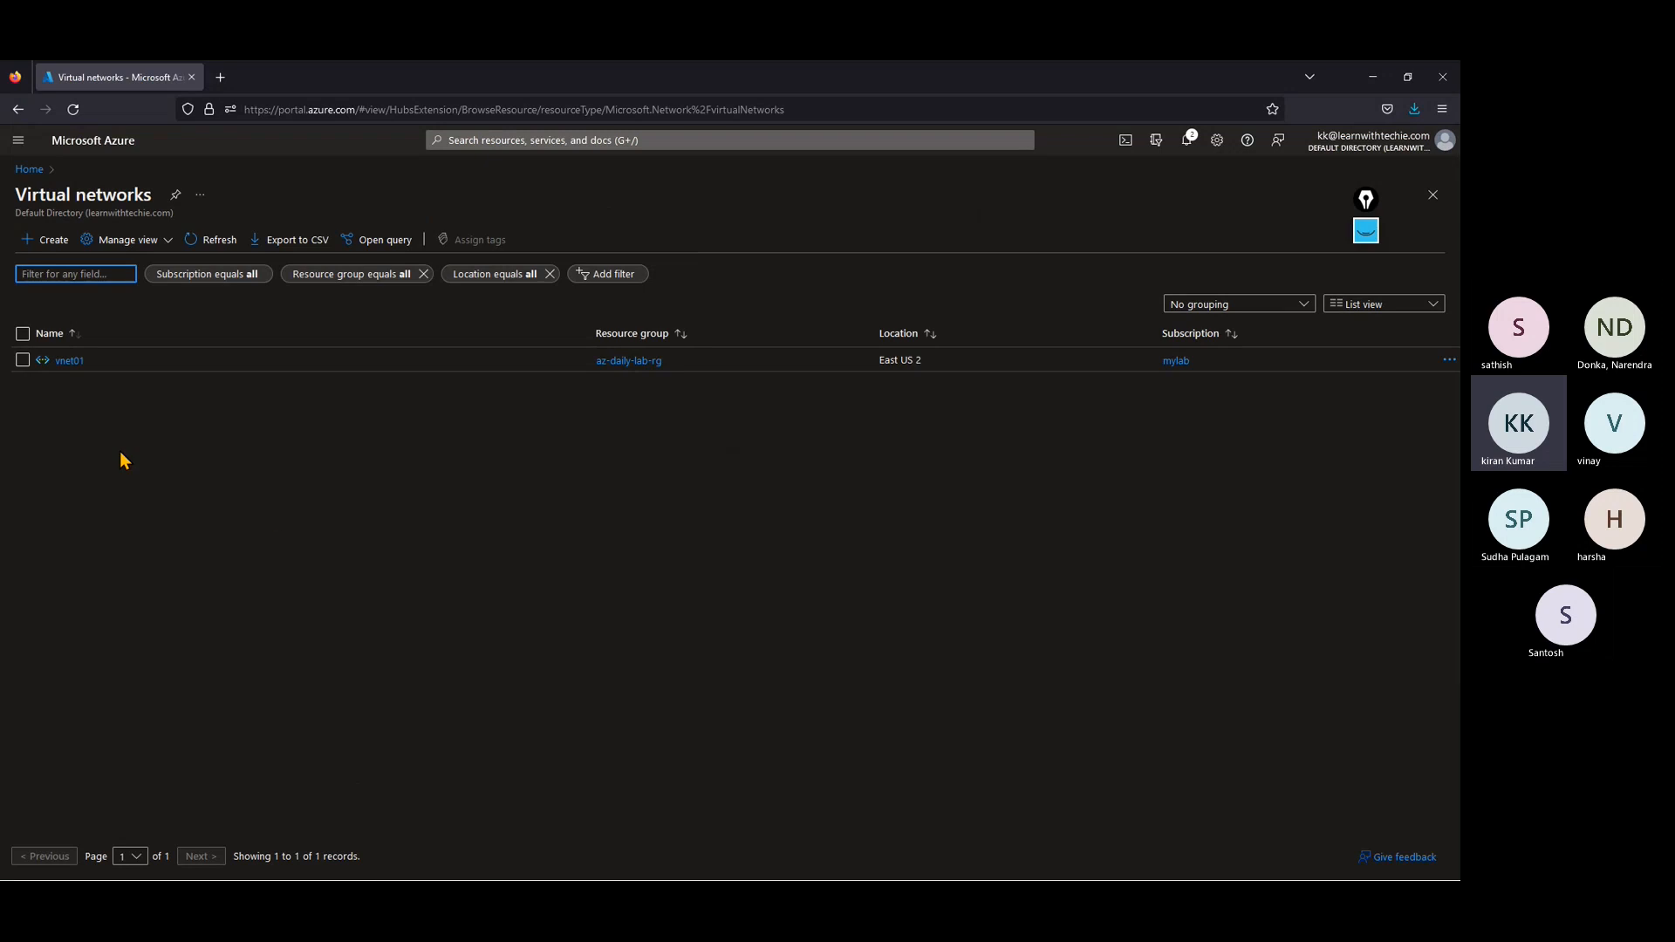
Step: Start a new virtual network under the mylab subscription in the az-daily-lab-rg resource group
{"action": "left_click", "coordinate": [56, 241]}
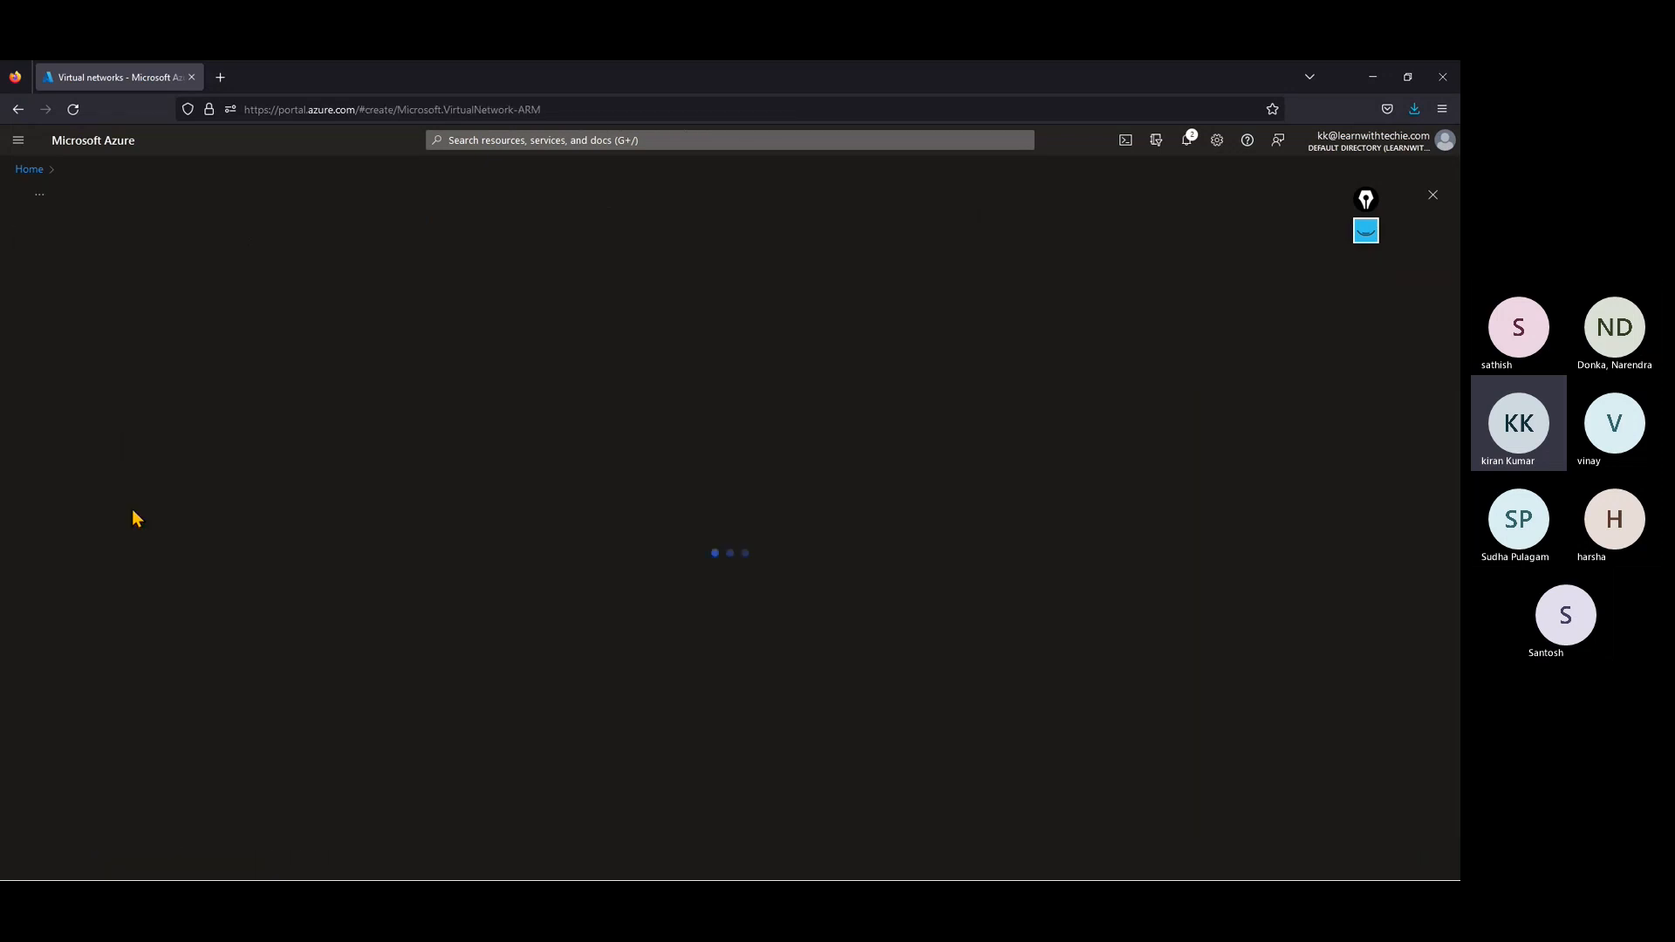
{"action": "left_click", "coordinate": [242, 384]}
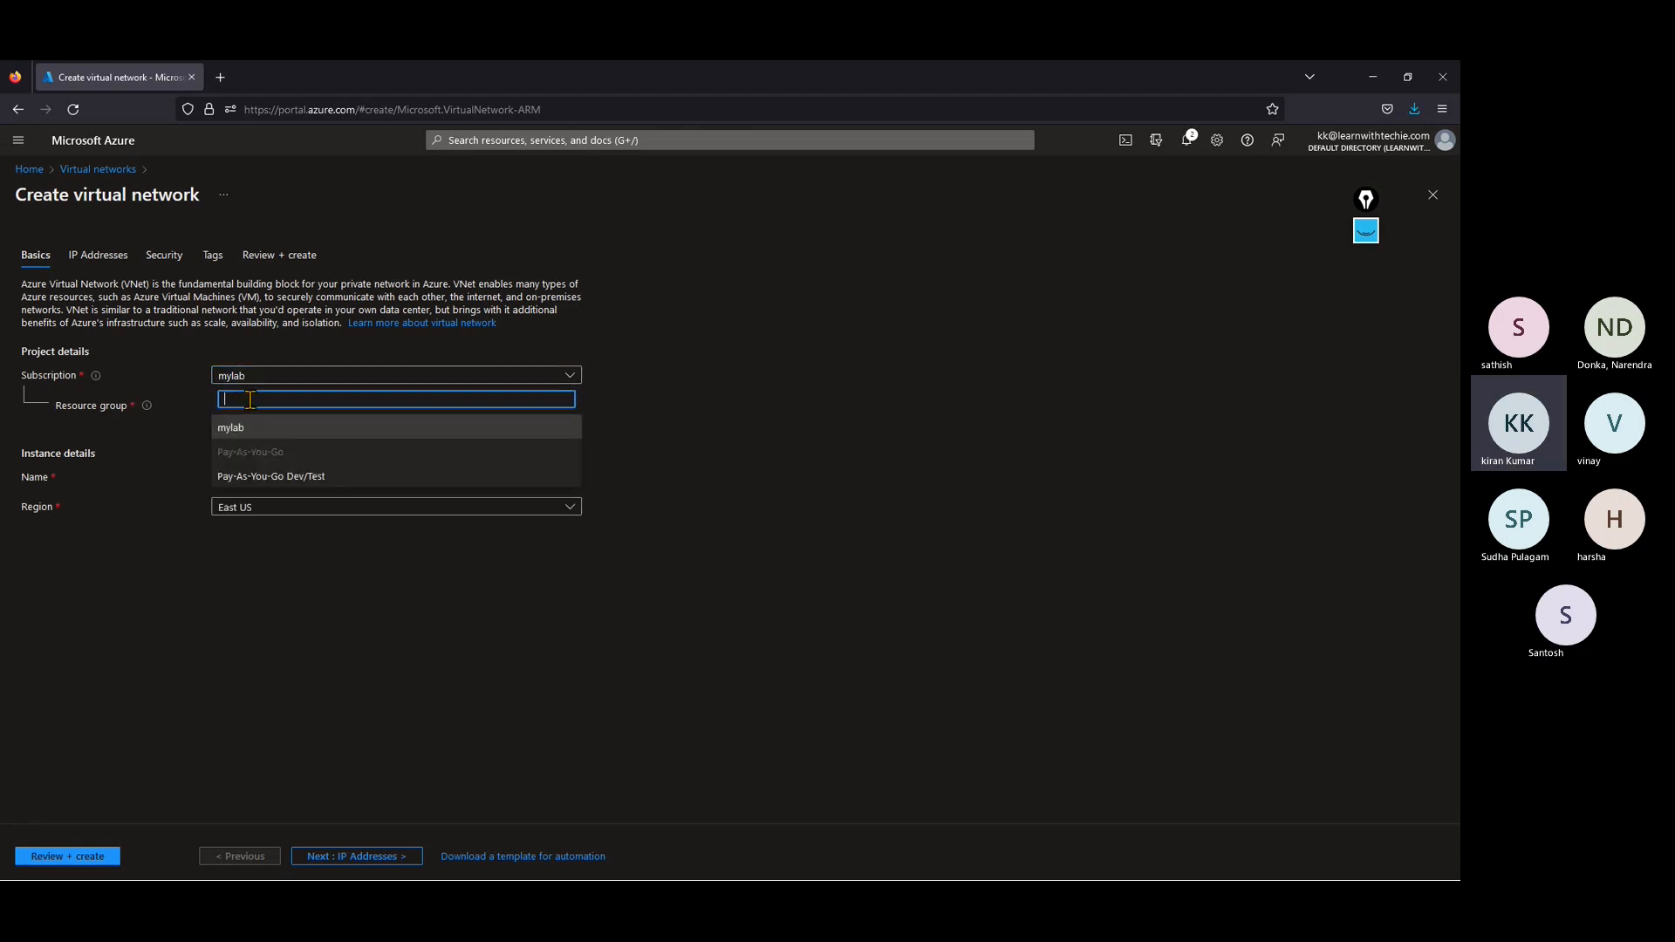
{"action": "left_click", "coordinate": [248, 428]}
{"action": "left_click", "coordinate": [254, 406]}
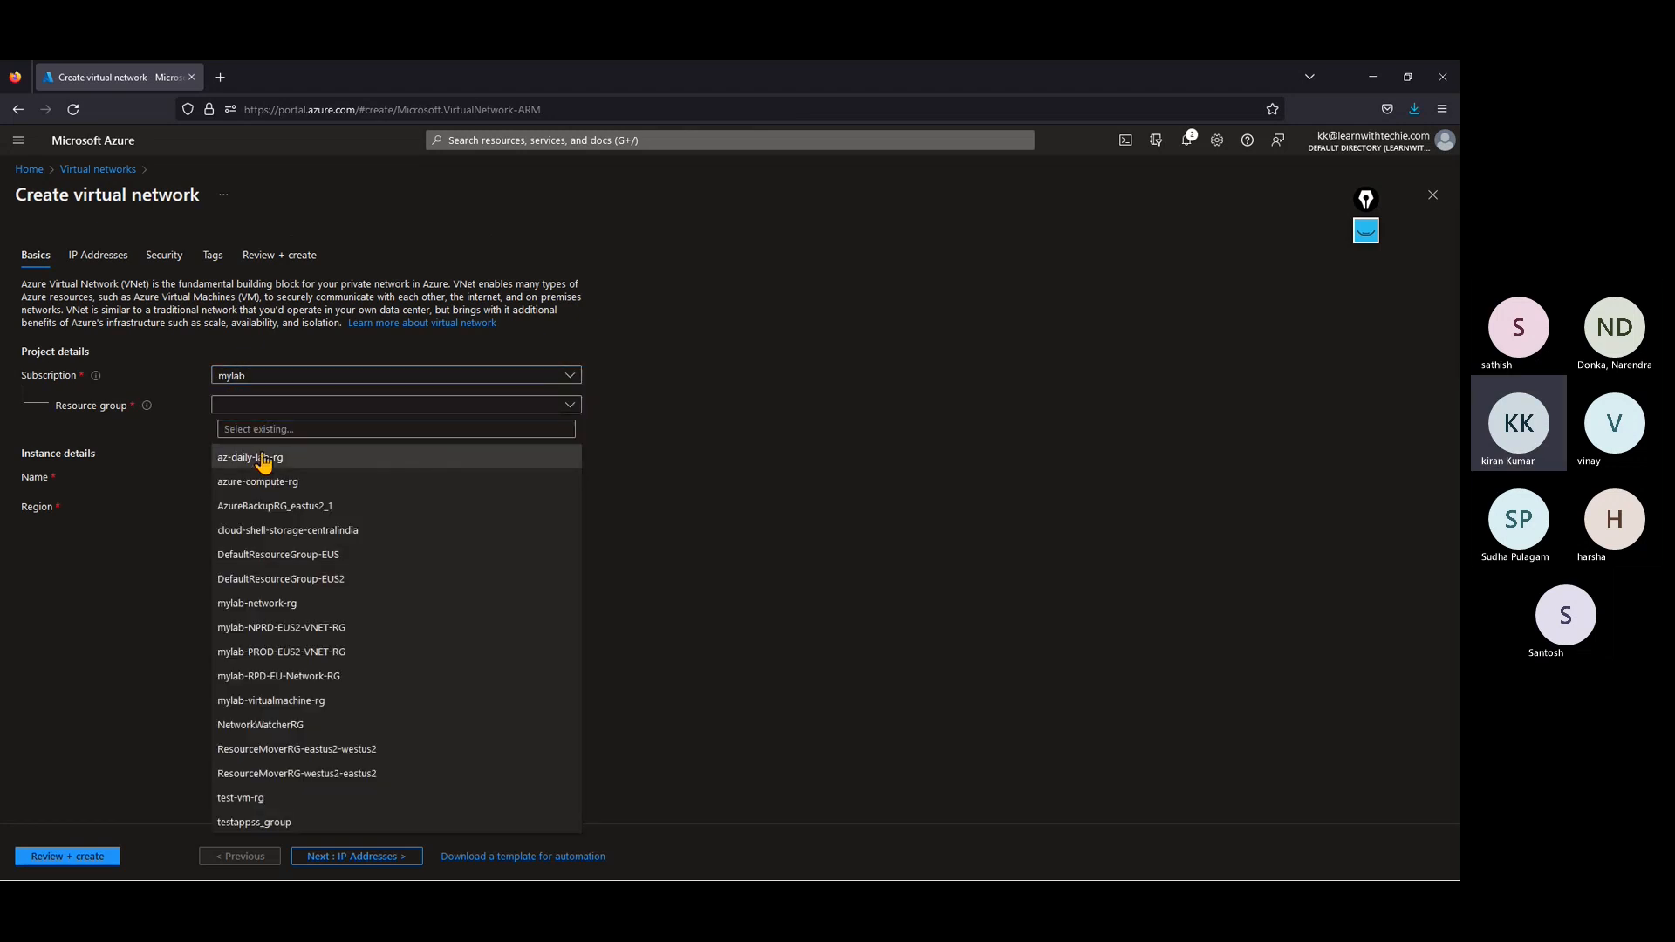
{"action": "left_click", "coordinate": [259, 457]}
Step: Name the virtual network hubvnet
{"action": "left_click", "coordinate": [257, 473]}
{"action": "type", "text": "vne"}
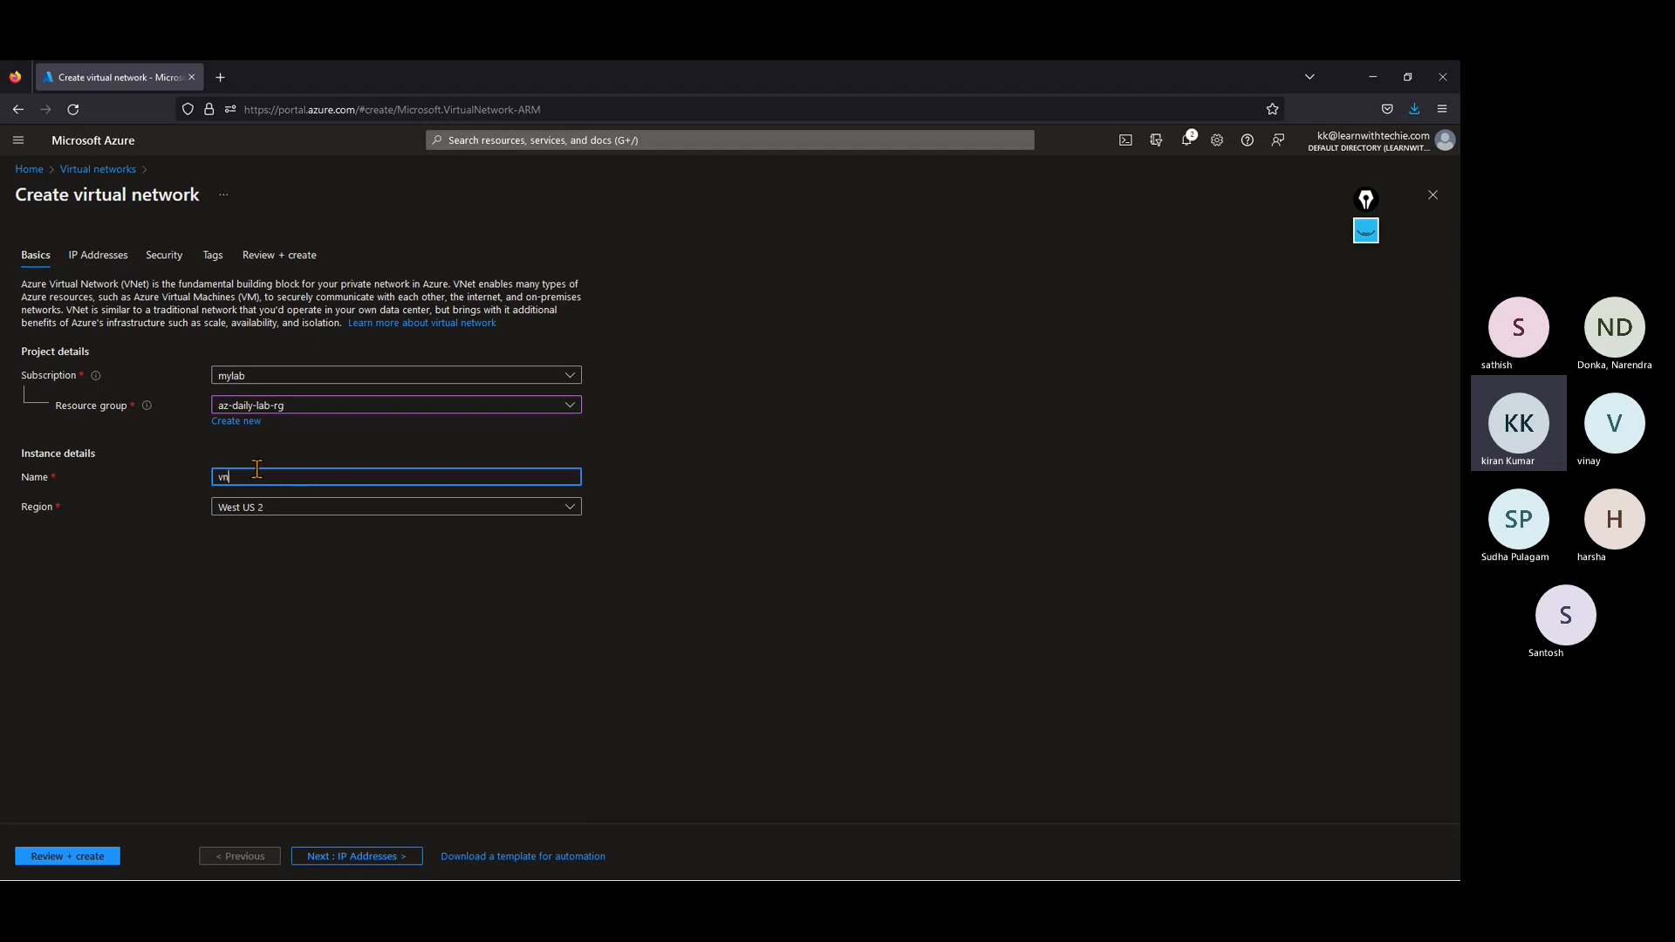
{"action": "key", "text": "BackSpace"}
{"action": "key", "text": "BackSpace"}
{"action": "key", "text": "BackSpace"}
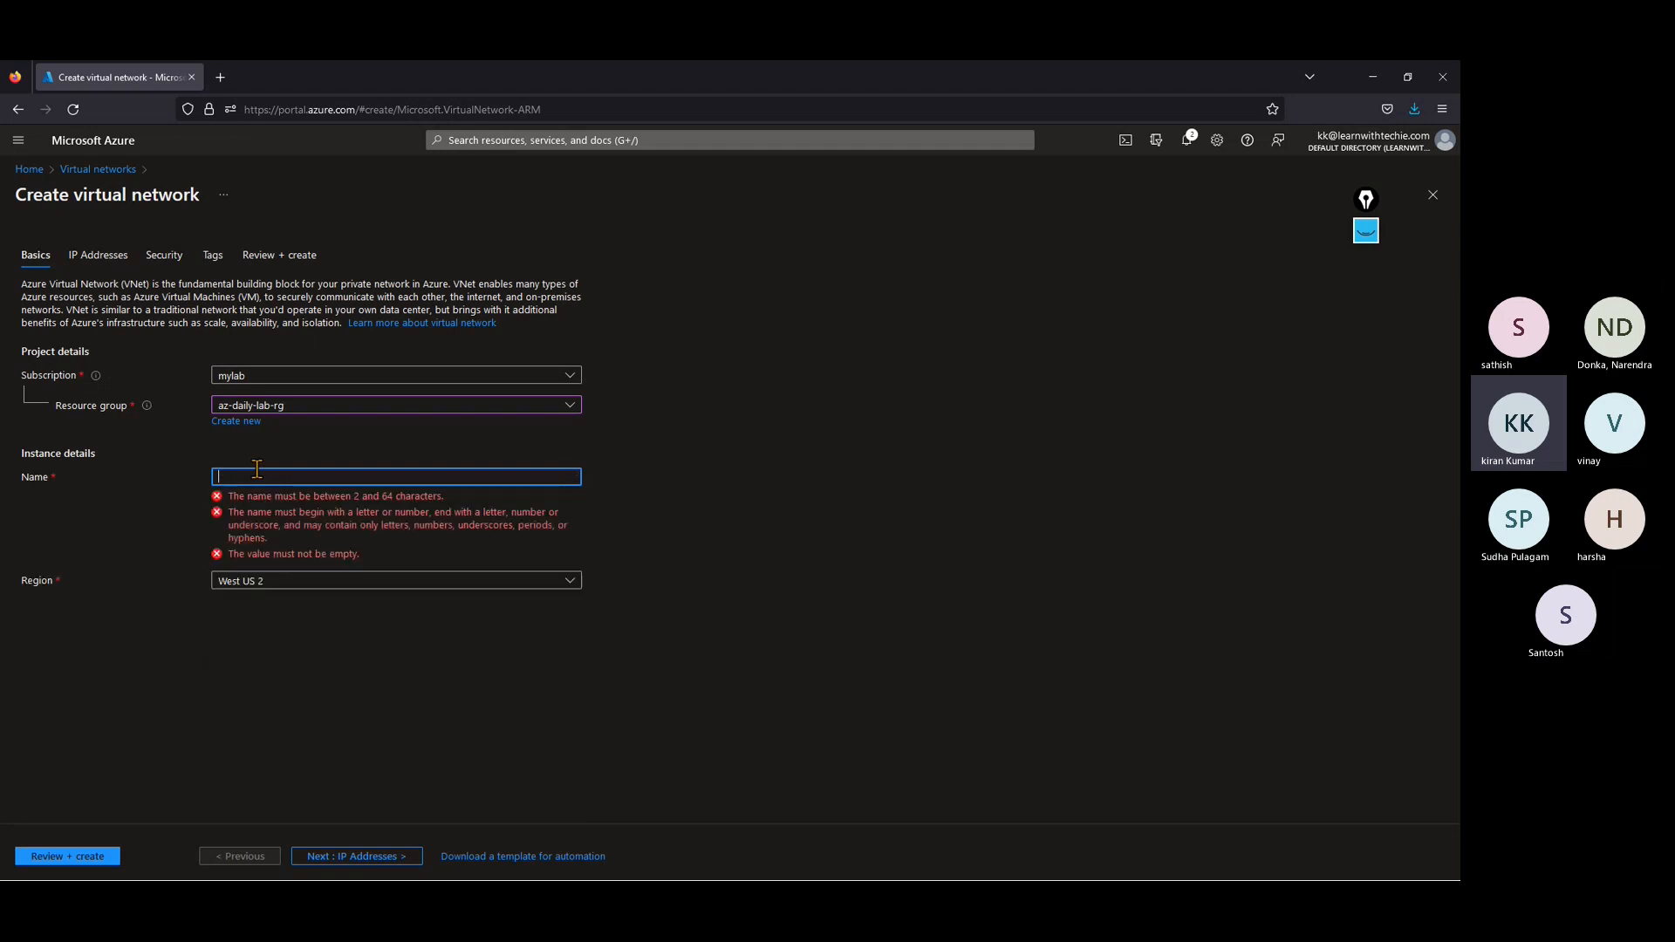
{"action": "type", "text": "hubvnet"}
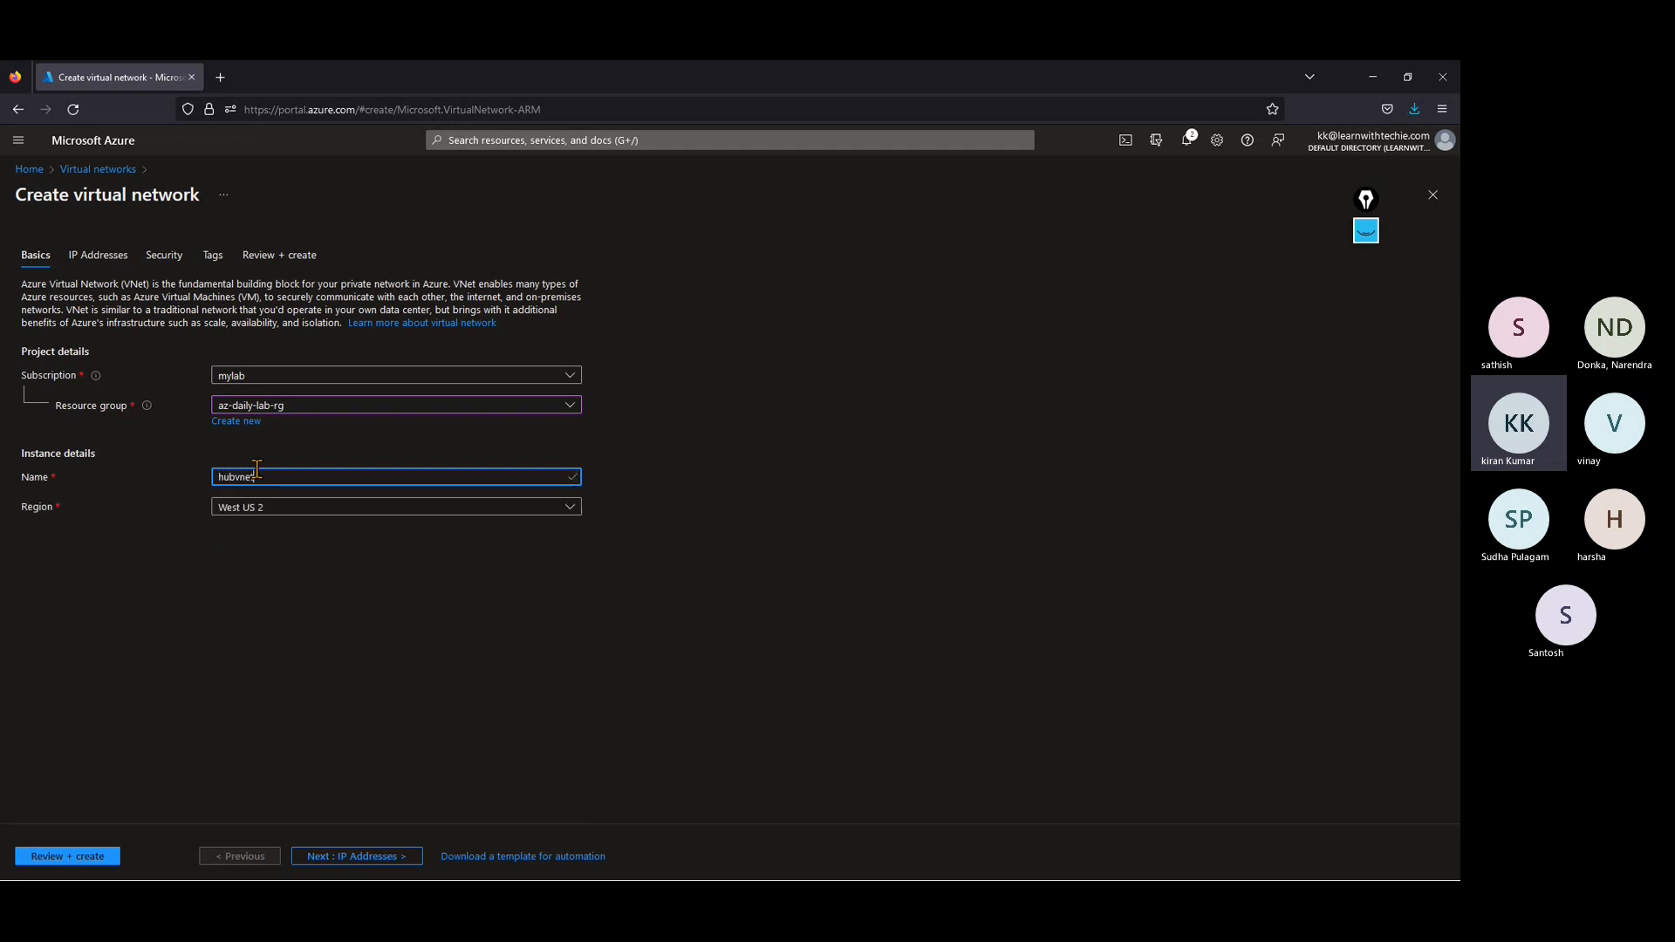
{"action": "type", "text": "0"}
{"action": "key", "text": "BackSpace"}
{"action": "key", "text": "Tab"}
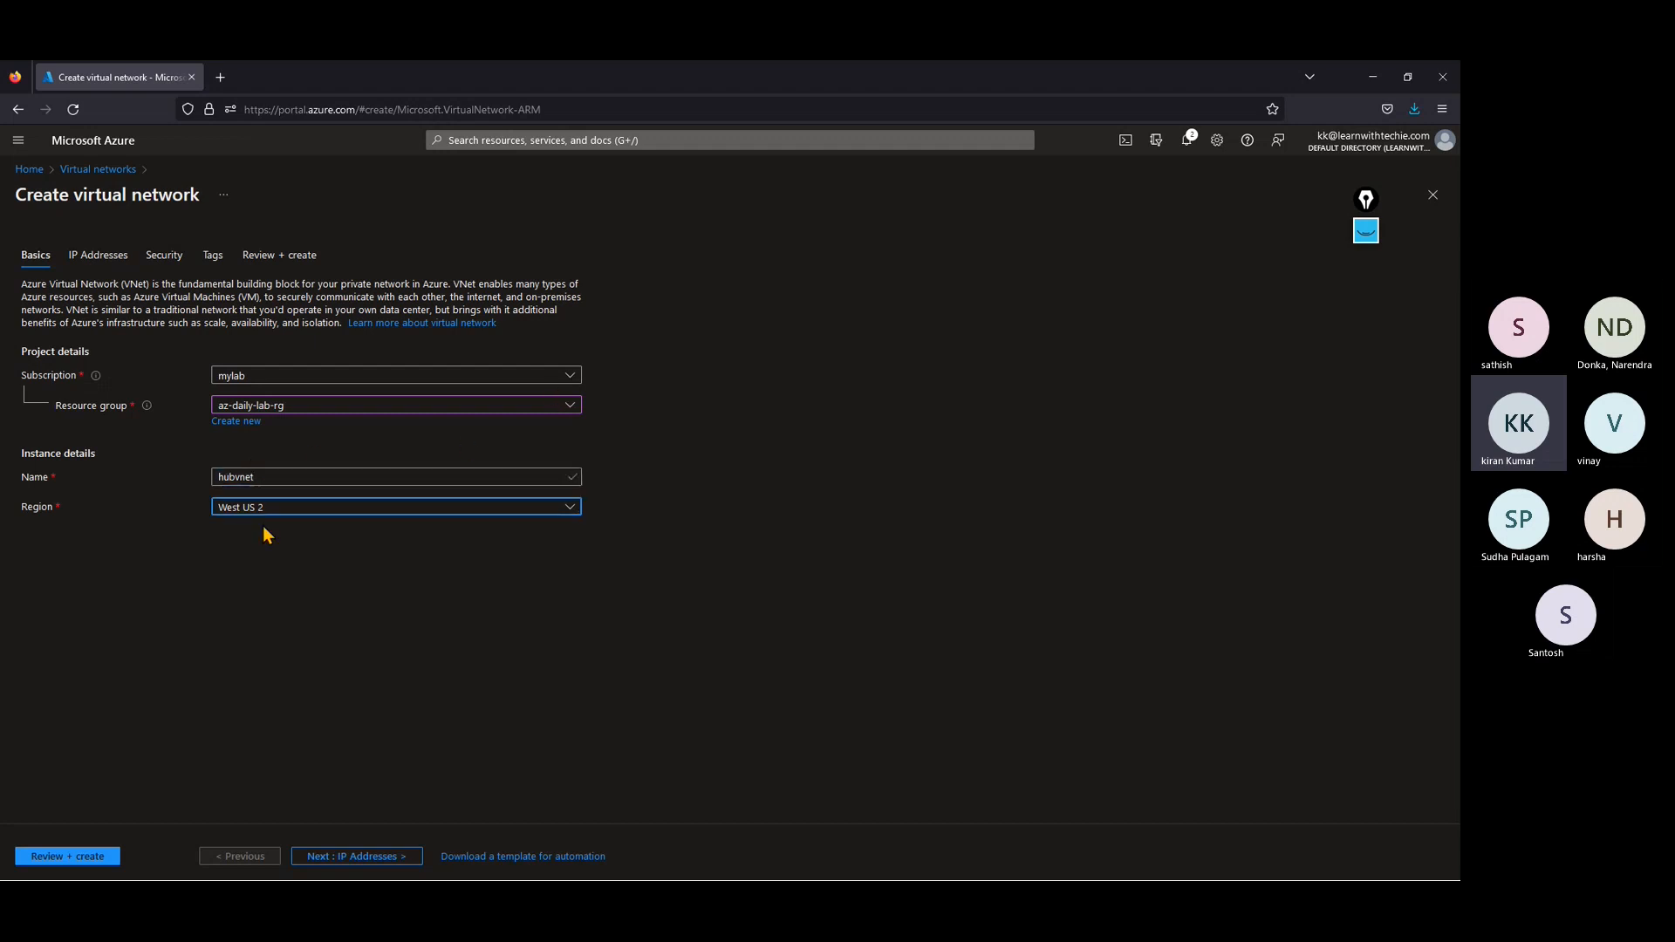
Step: Set the virtual network's region to East US 2
{"action": "left_click", "coordinate": [248, 513]}
{"action": "type", "text": "east"}
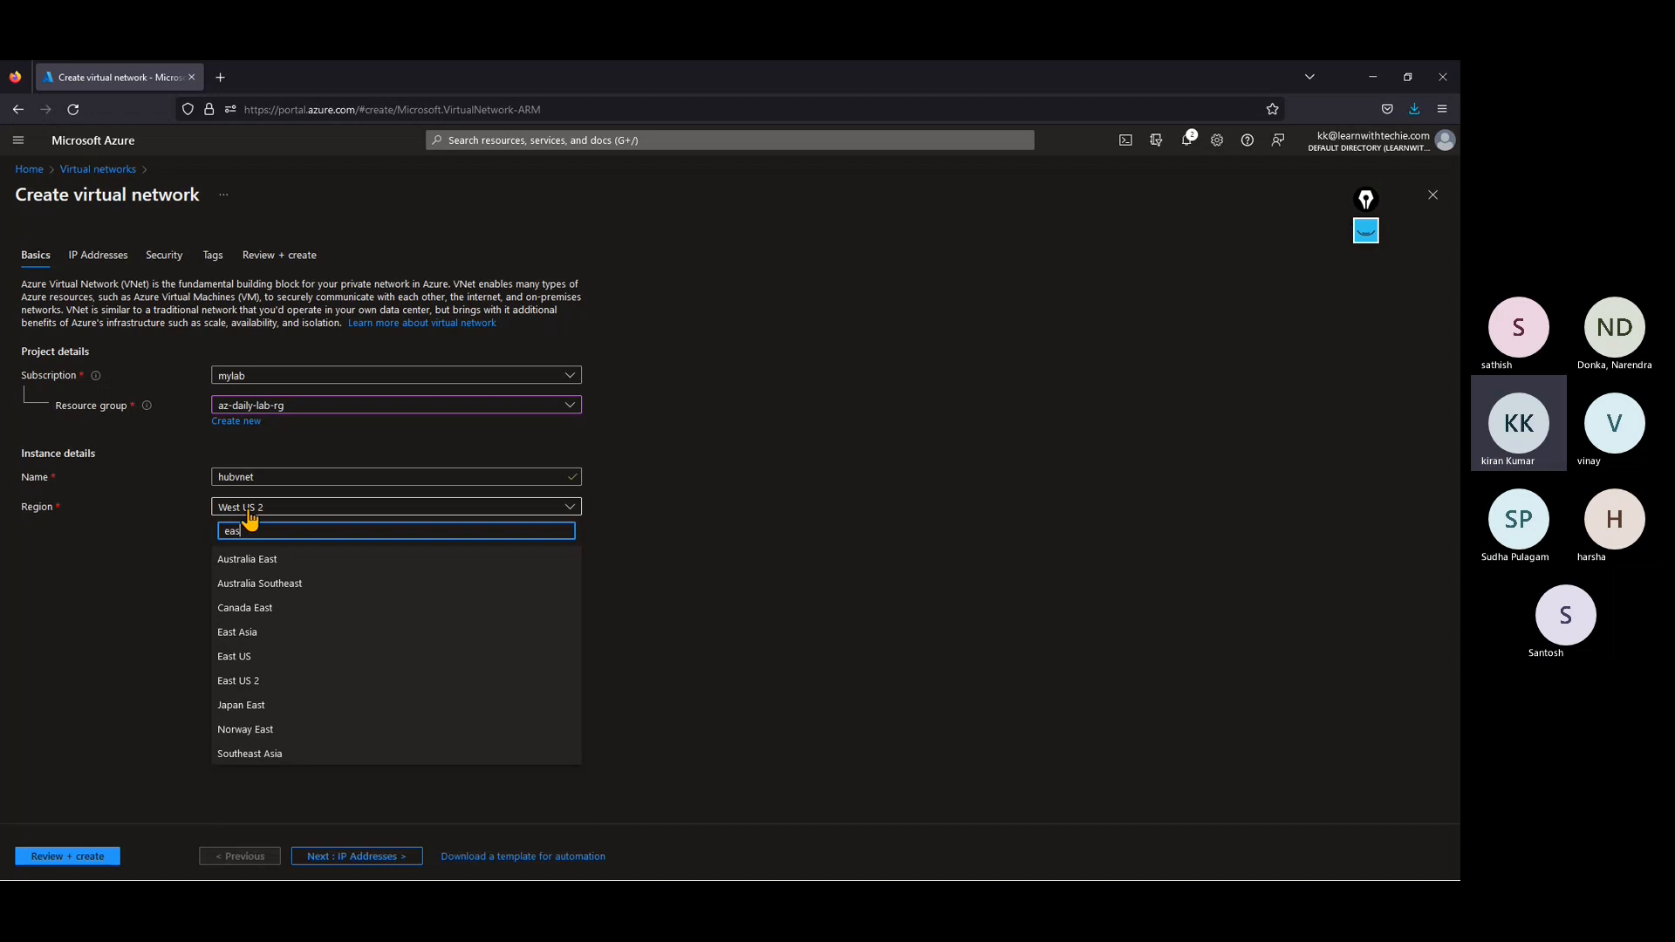
{"action": "left_click", "coordinate": [253, 690]}
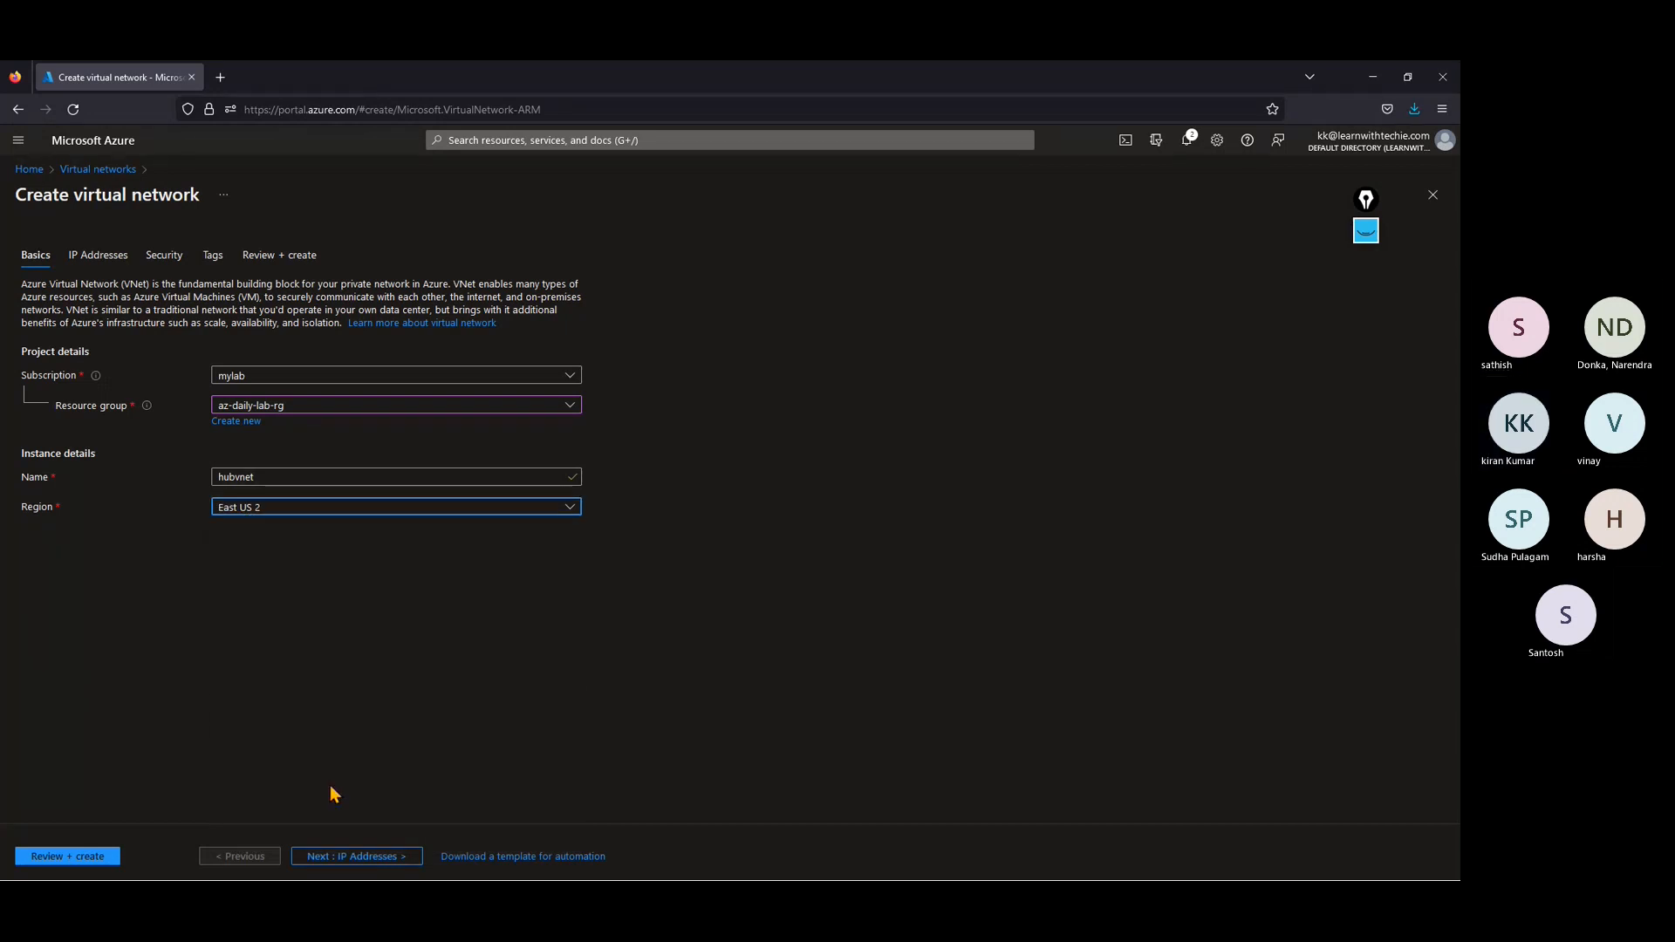
Step: In the virtual network's IP address settings, rename the default subnet to subnet01 and save it
{"action": "left_click", "coordinate": [374, 856]}
{"action": "left_click_drag", "start_coordinate": [97, 334], "coordinate": [2, 331]}
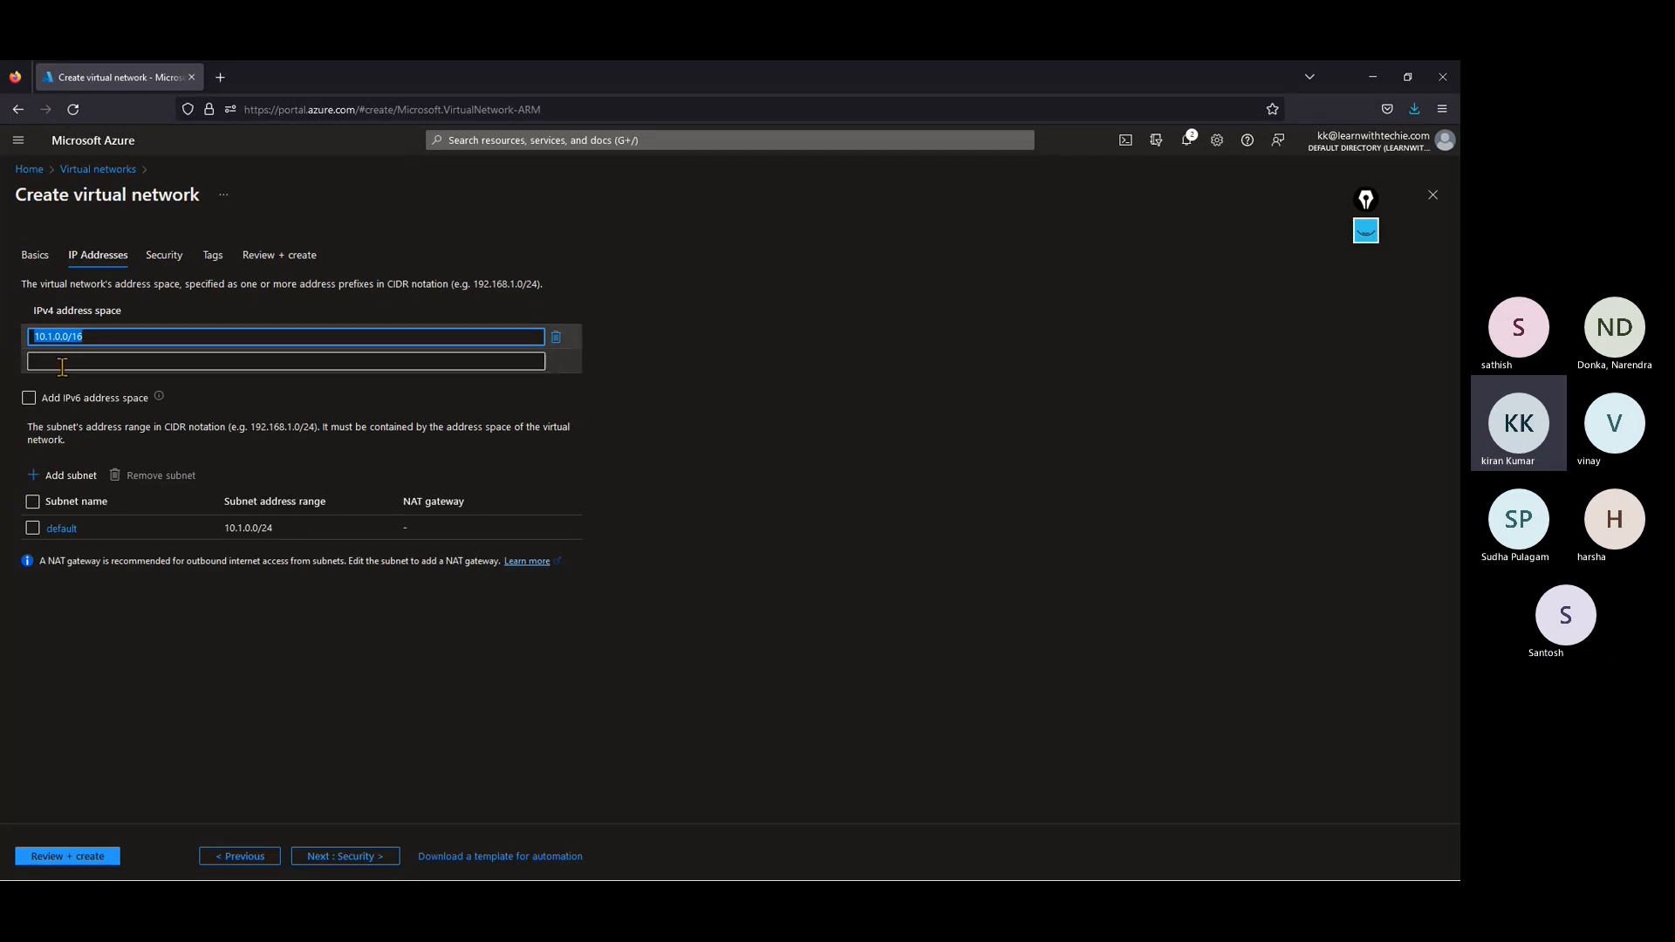
{"action": "left_click", "coordinate": [92, 361]}
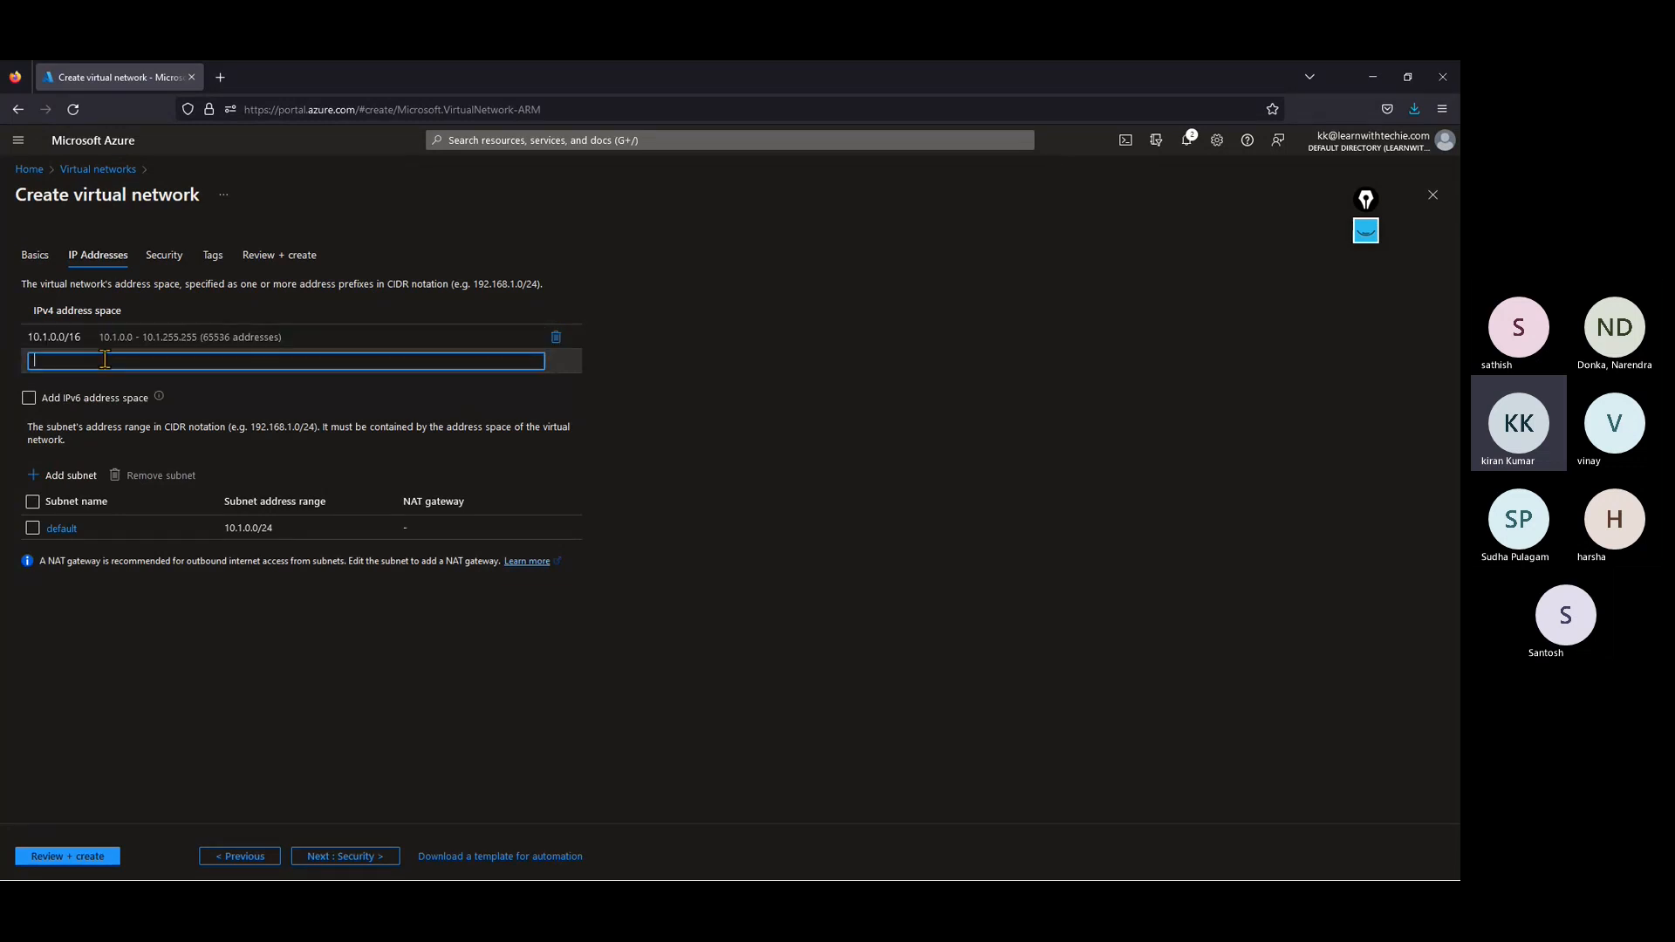
{"action": "left_click", "coordinate": [61, 529]}
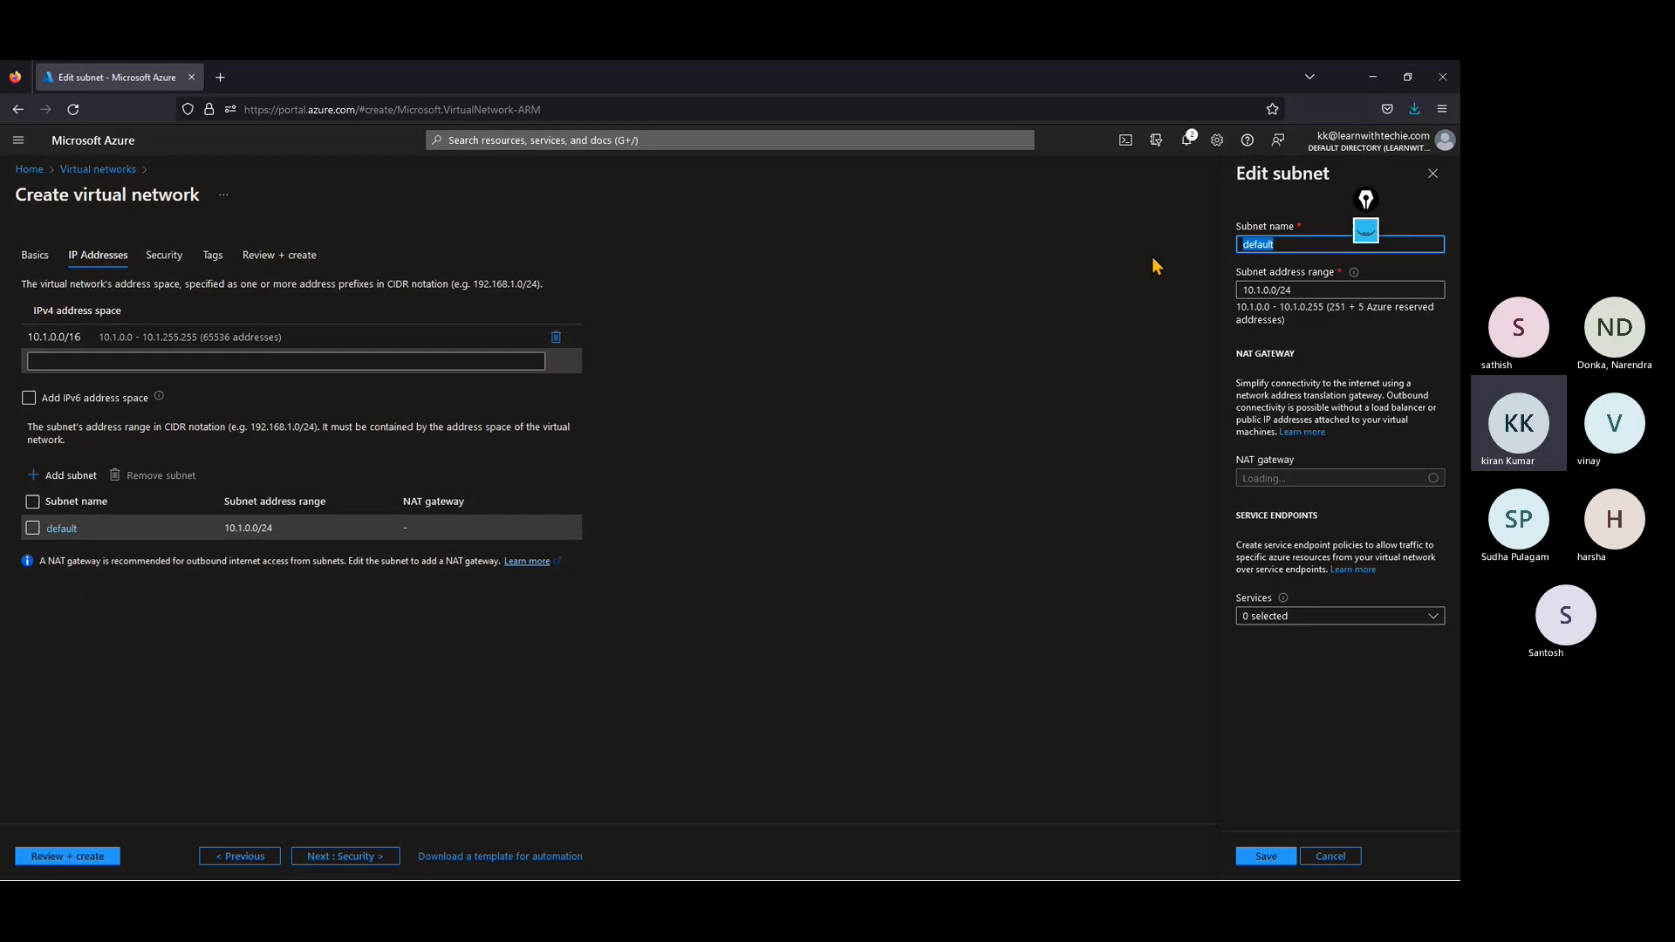
{"action": "type", "text": "subnet01"}
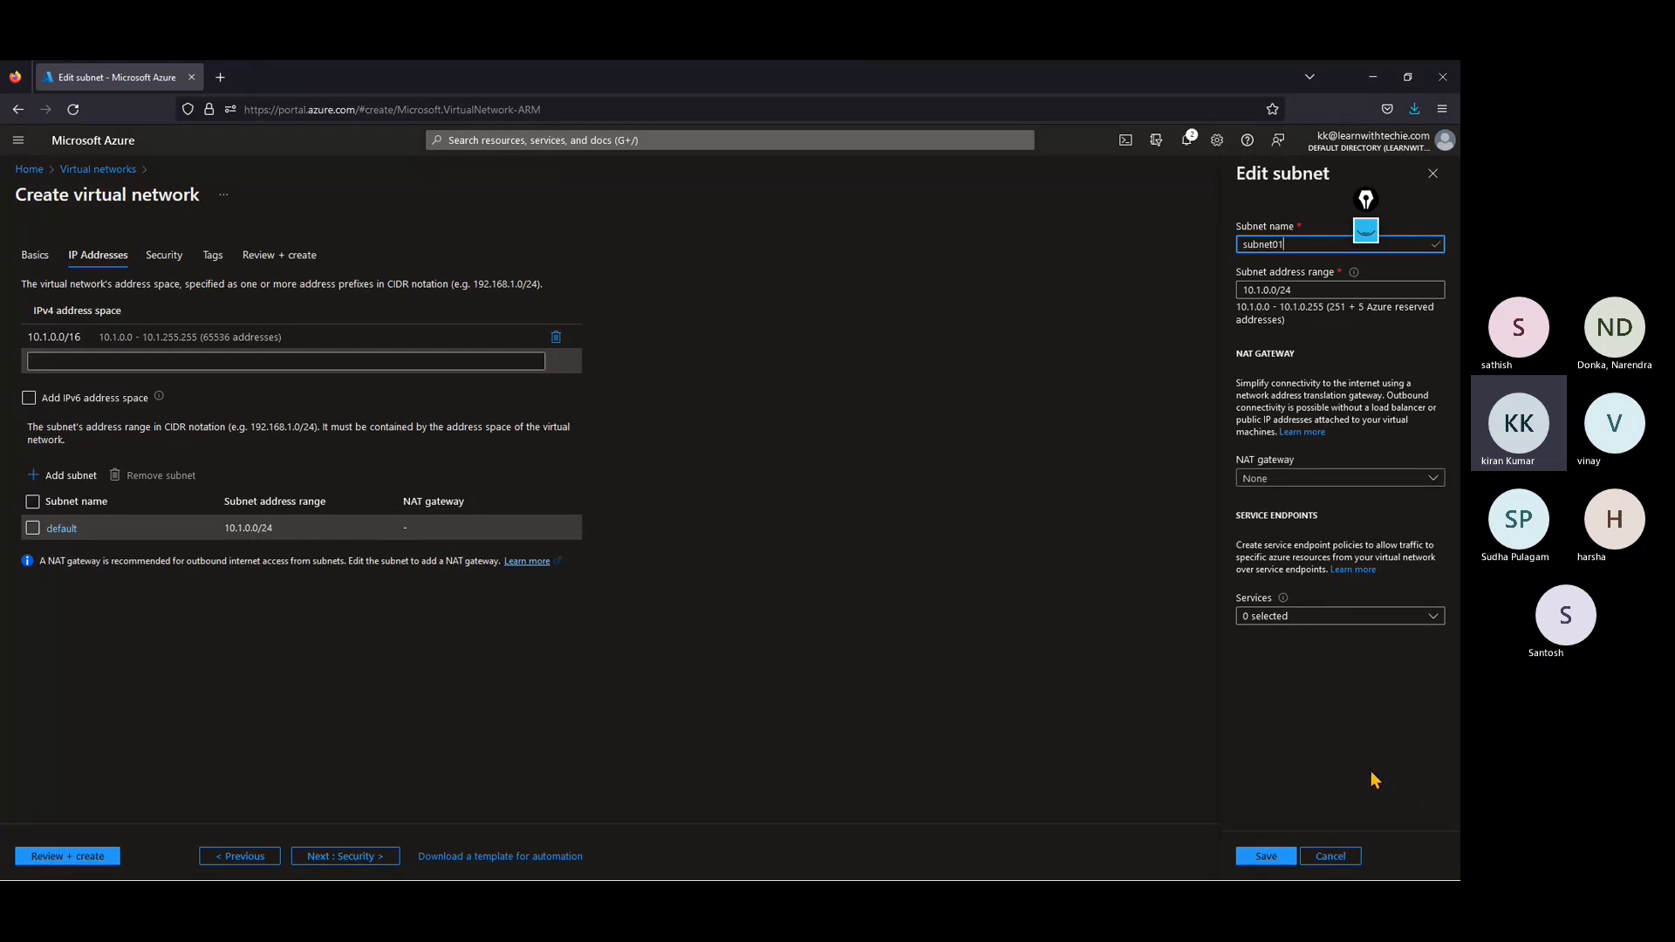
{"action": "left_click", "coordinate": [1239, 833]}
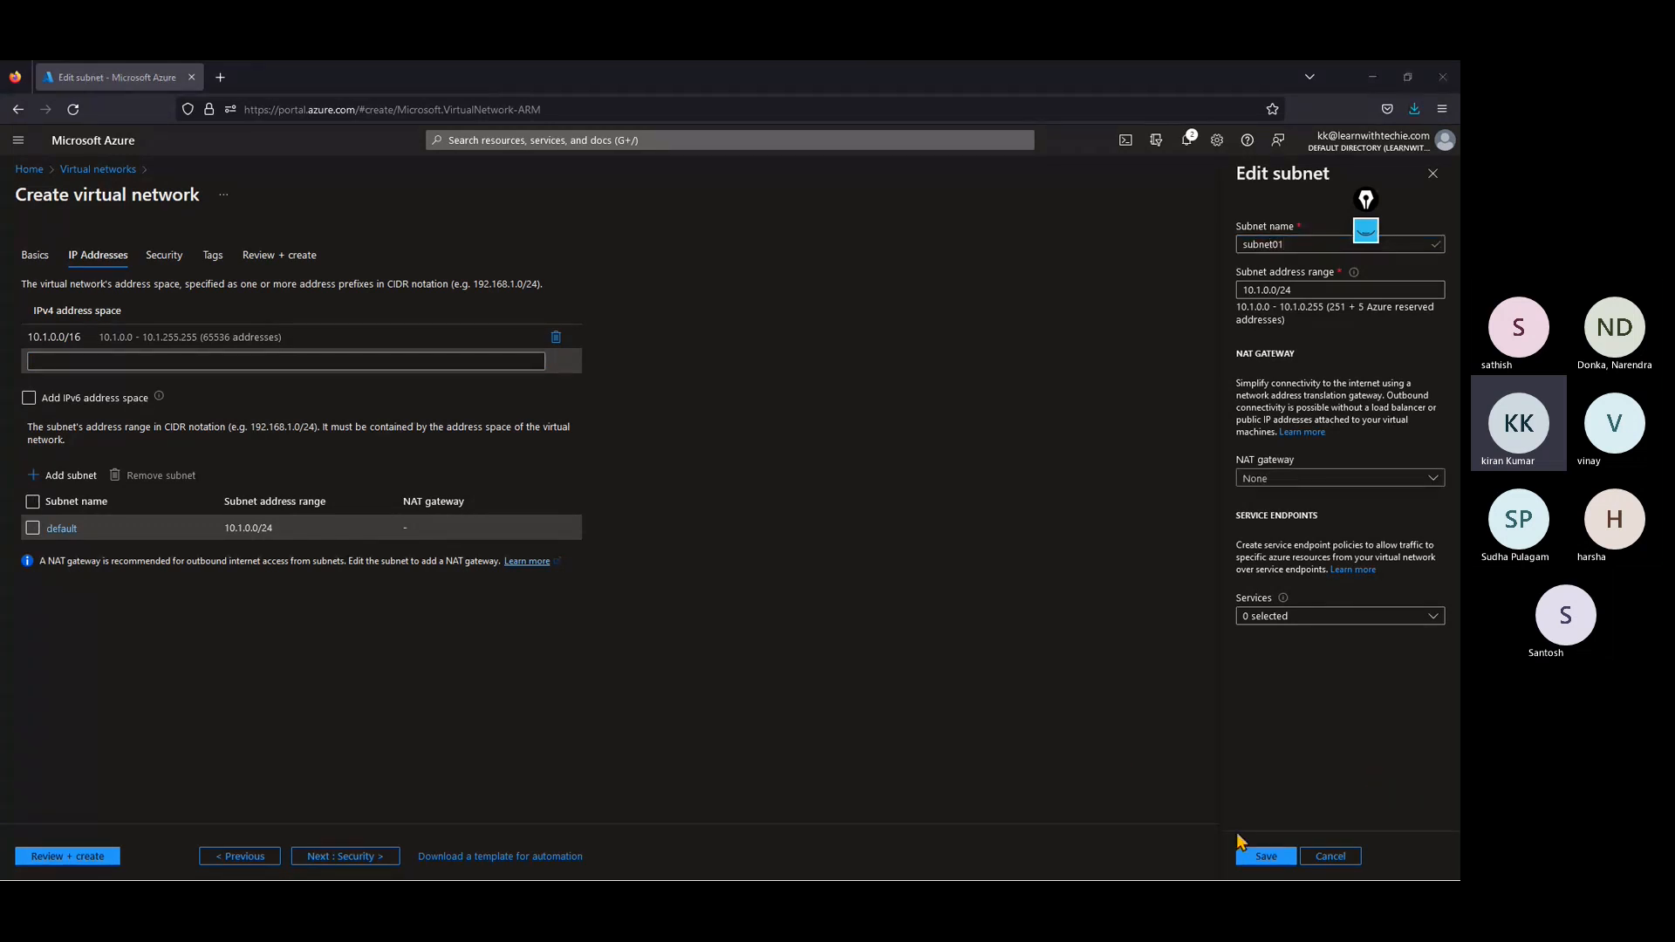
{"action": "left_click", "coordinate": [1268, 855]}
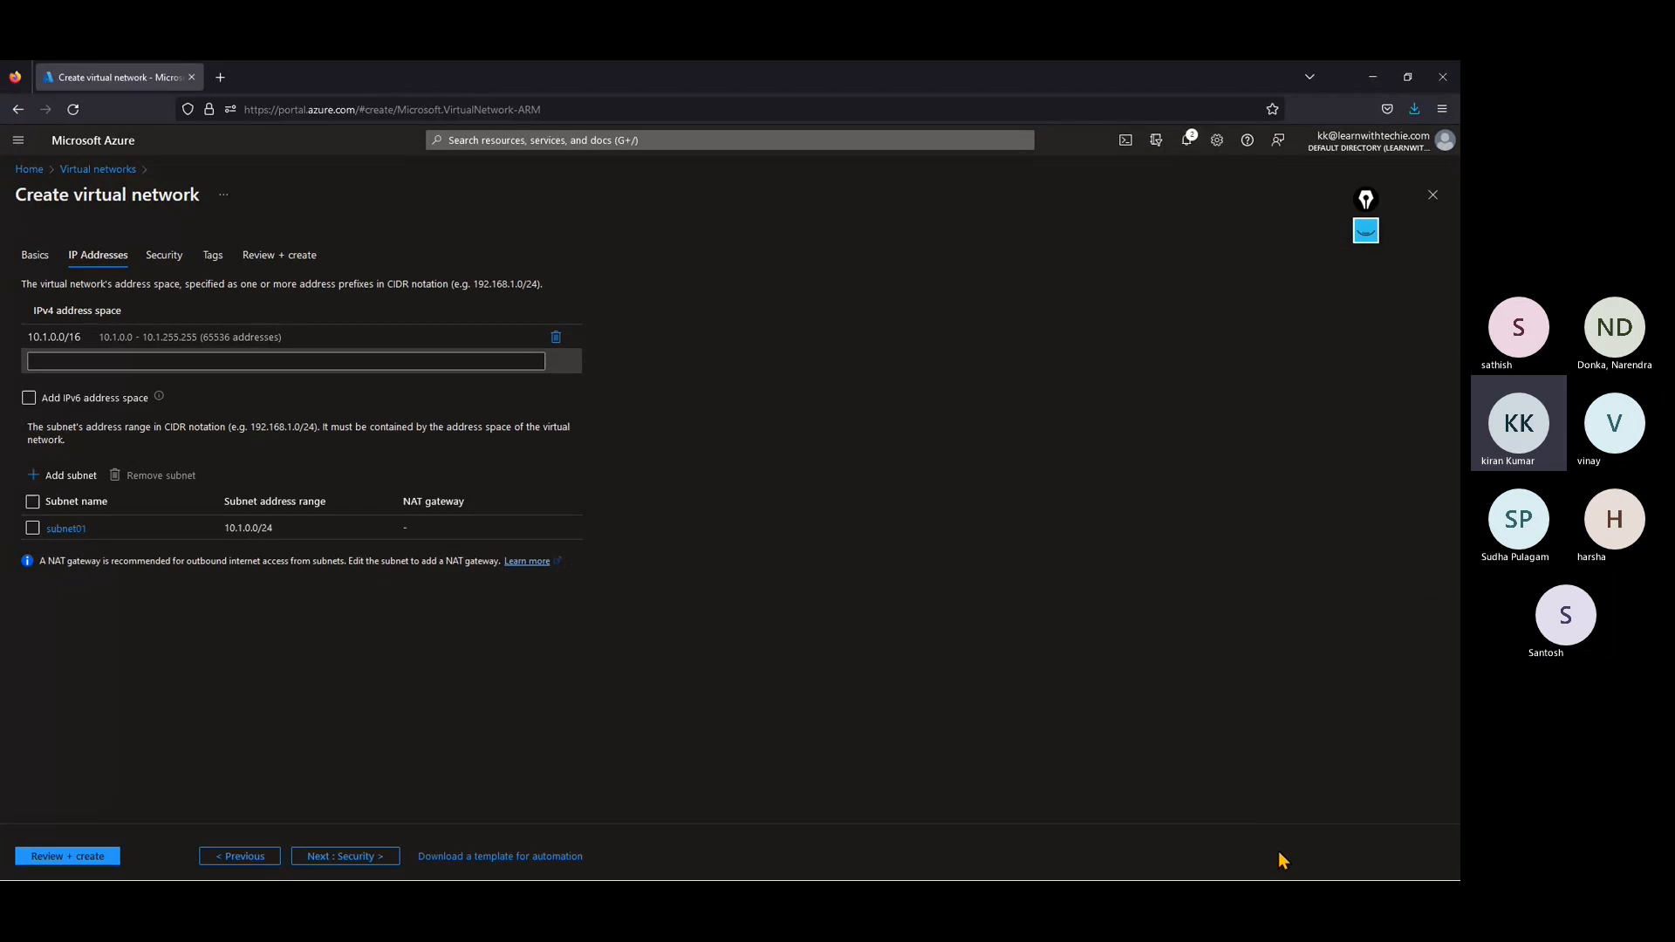
Step: Add a second subnet named AzureFirewallSubnet with the address range 10.1.1.0/24 to the virtual network
{"action": "left_click", "coordinate": [88, 485]}
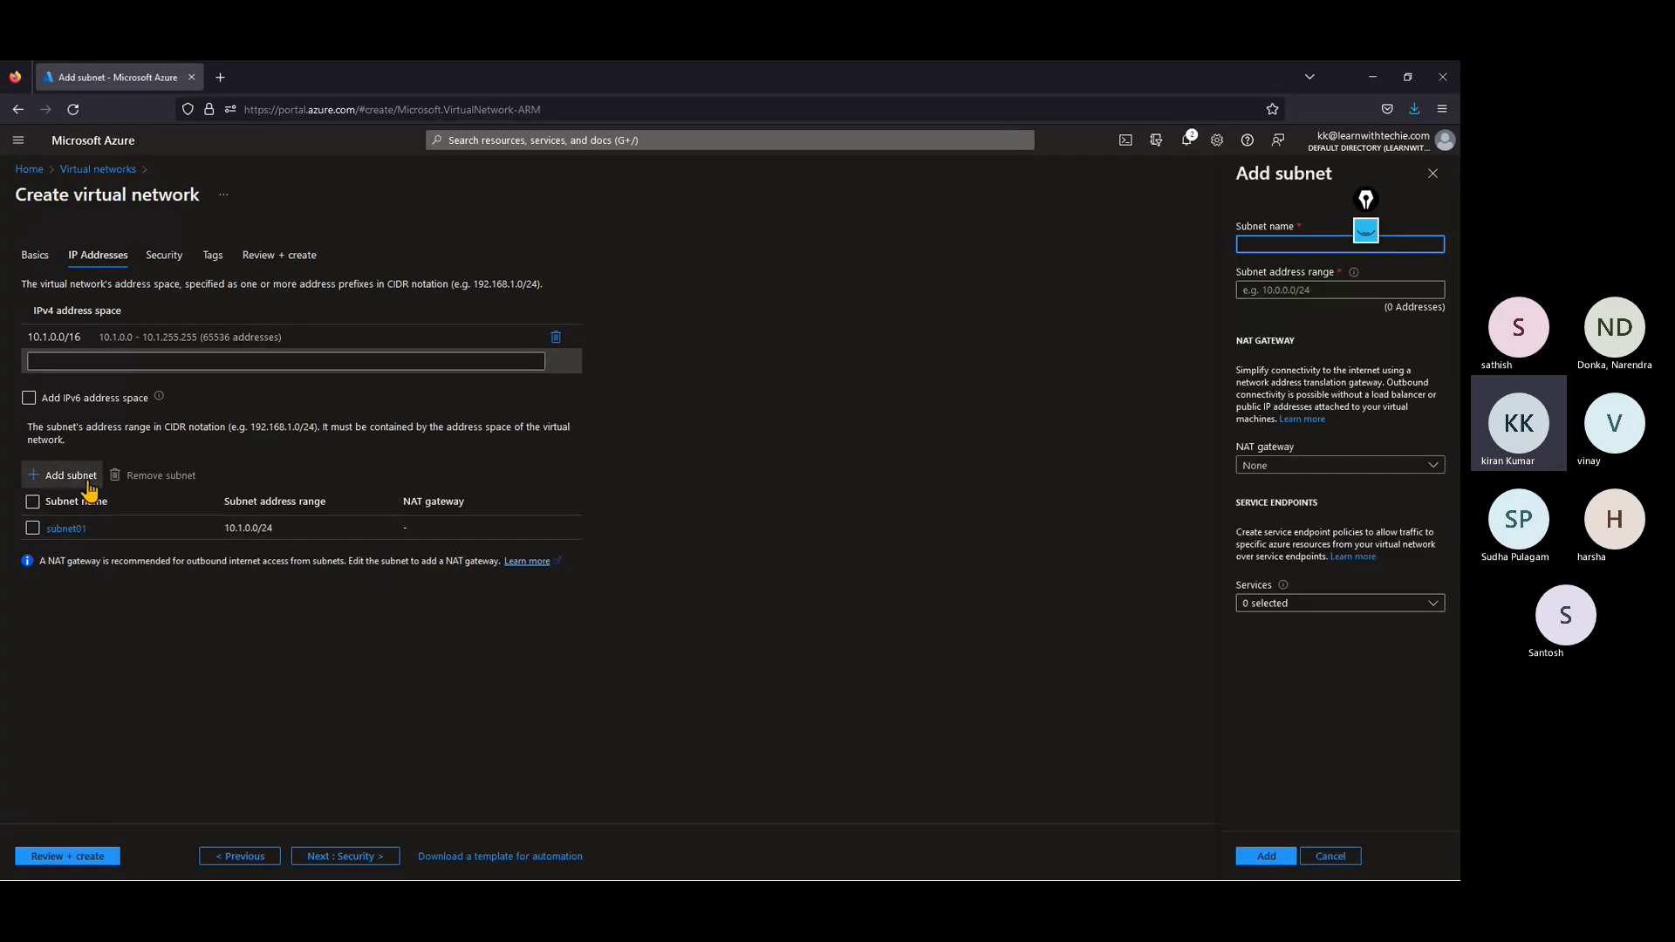
{"action": "type", "text": "AzureFirewall"}
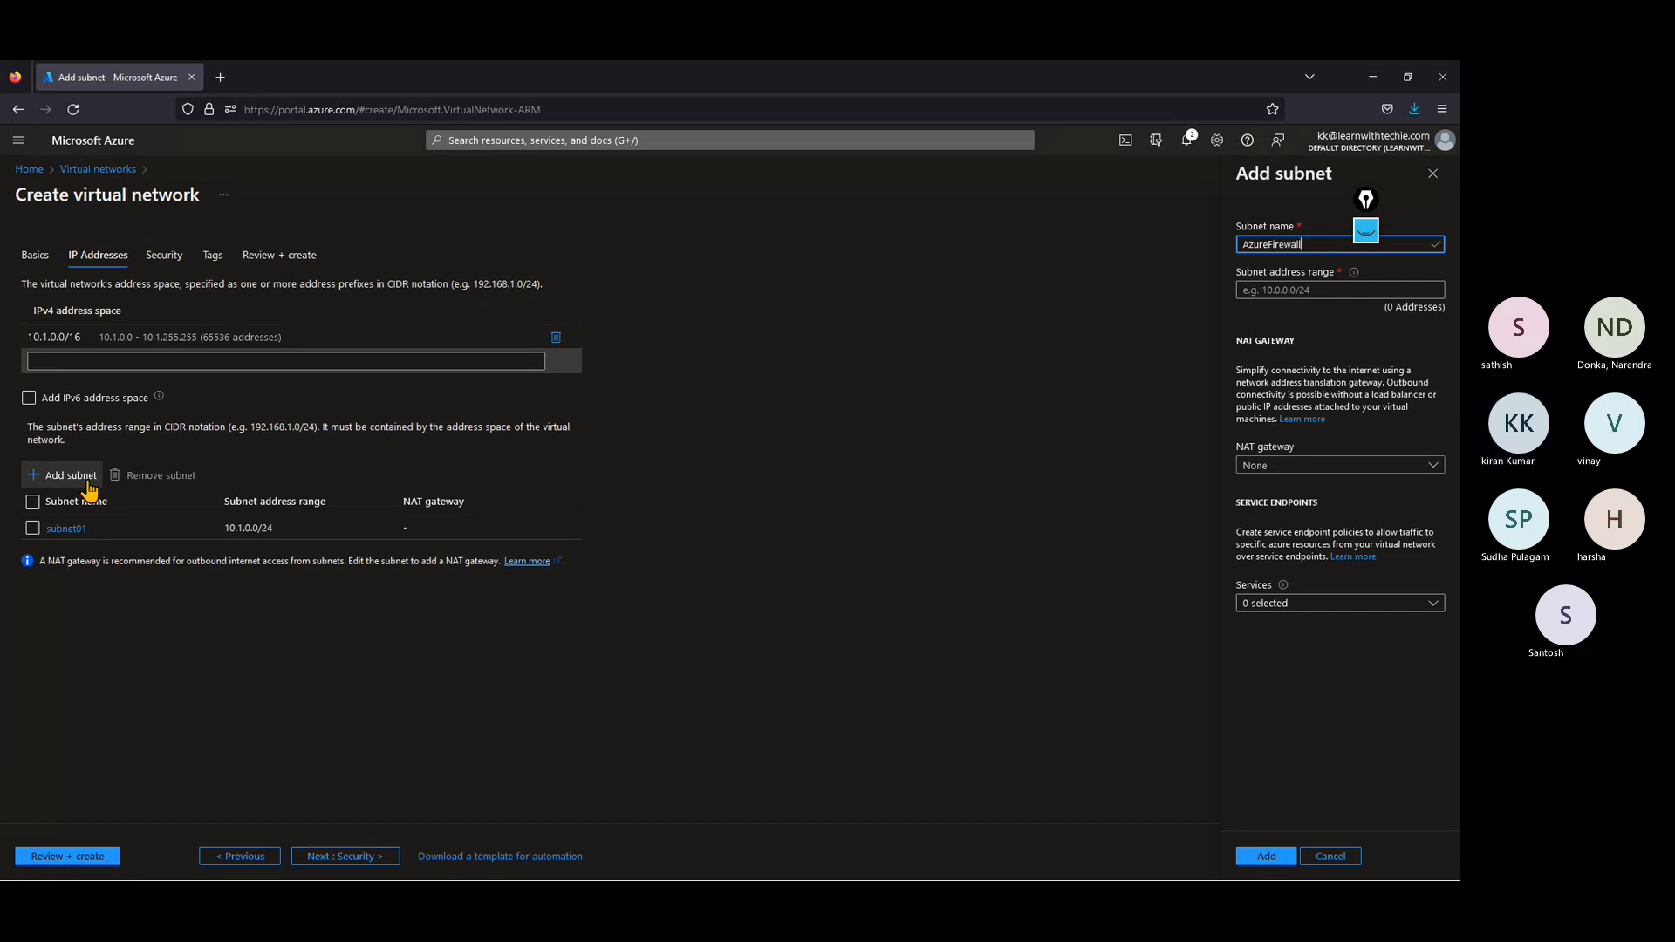
{"action": "type", "text": "Subnet"}
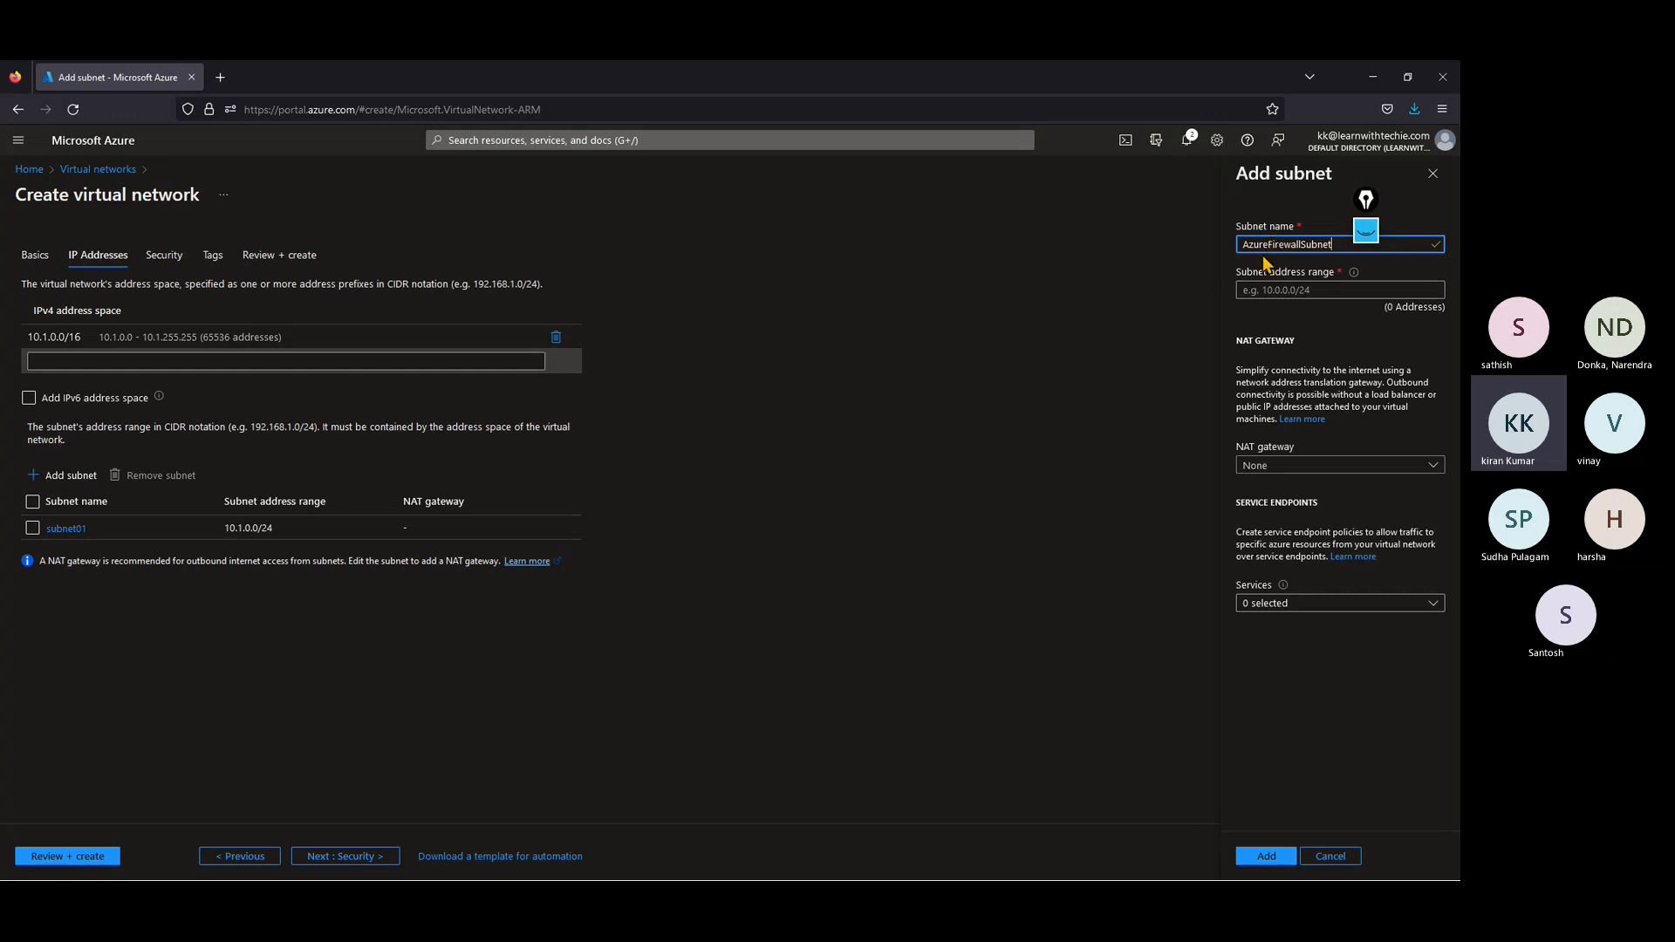
{"action": "left_click", "coordinate": [1265, 291]}
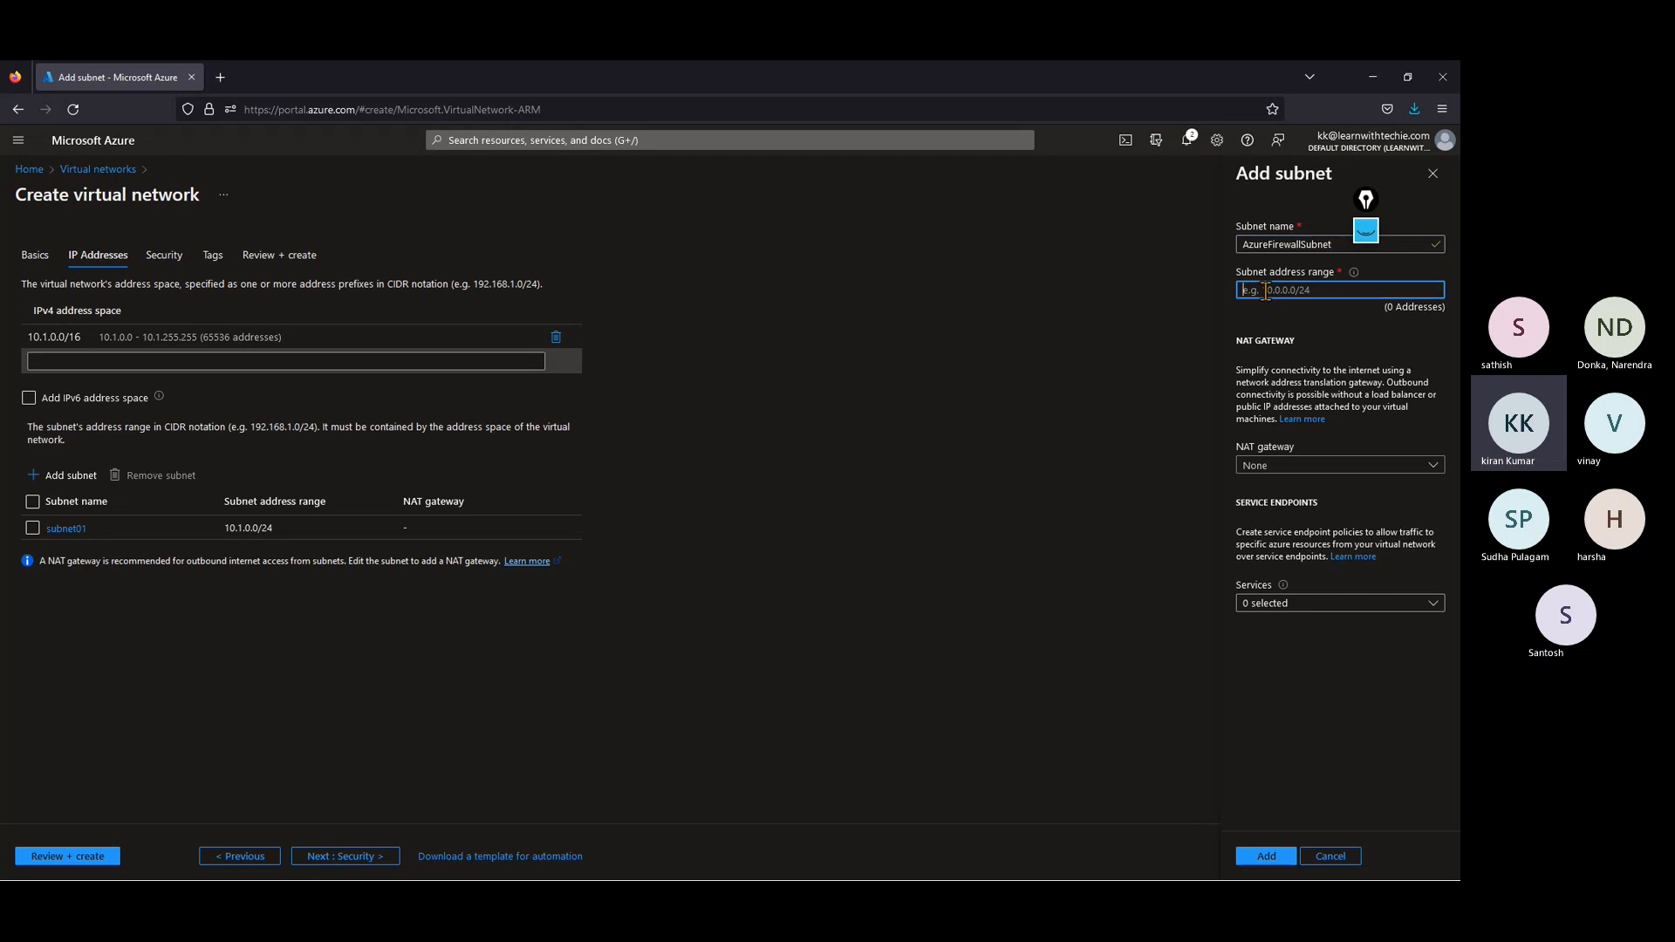
{"action": "type", "text": "10"}
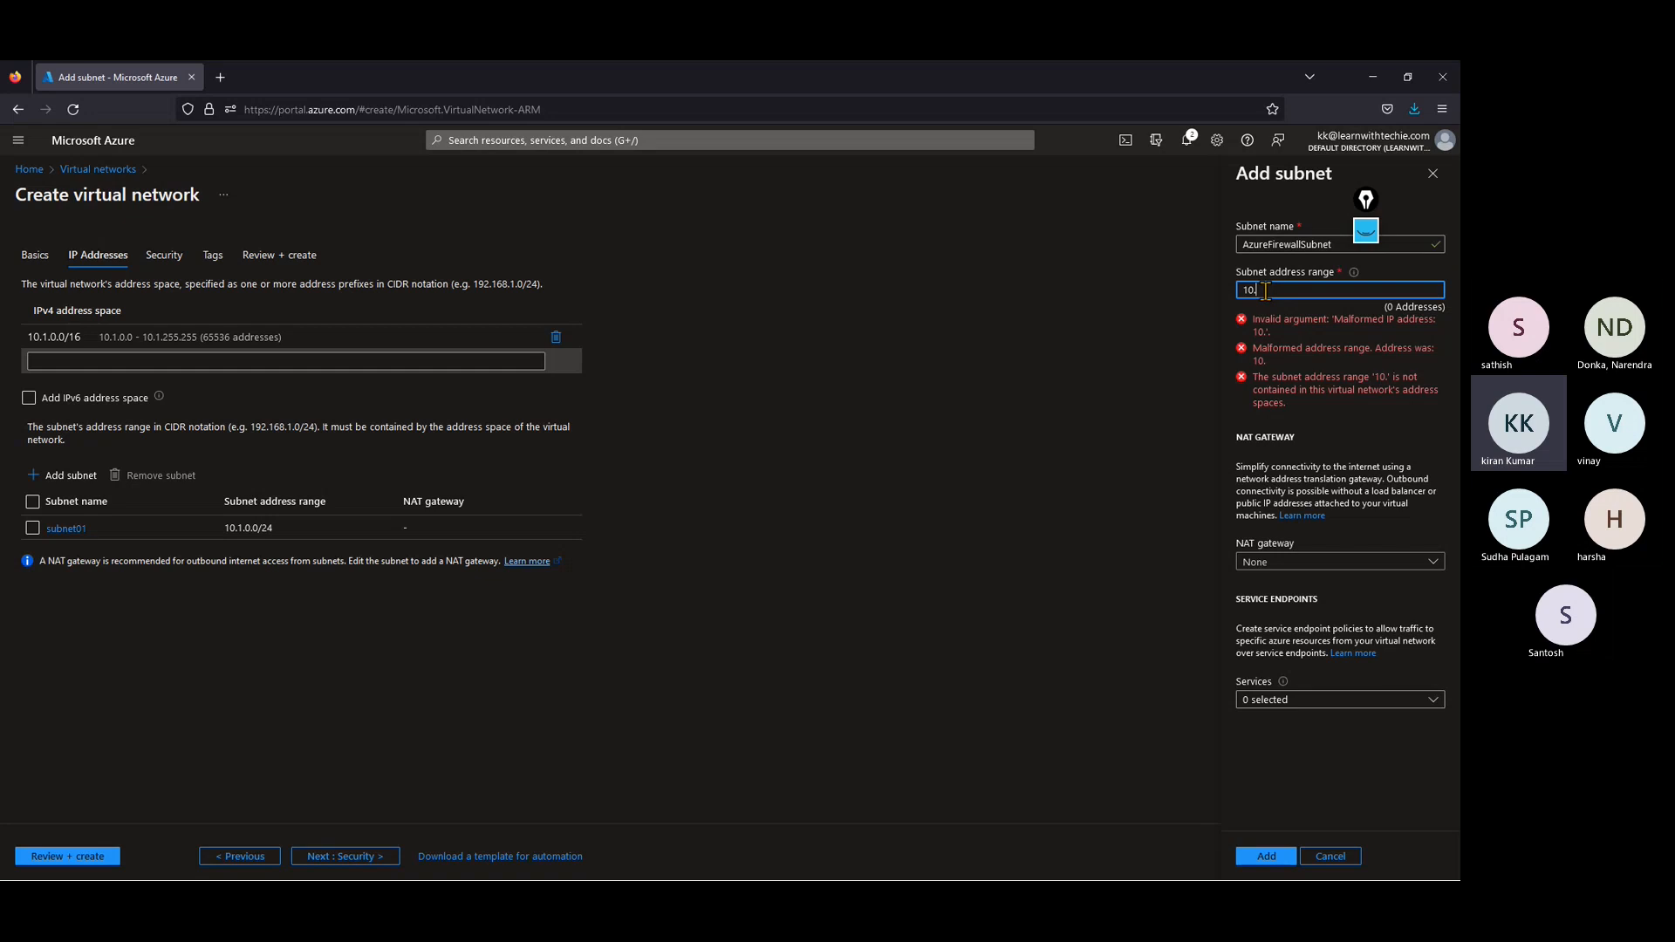
{"action": "type", "text": ".1"}
{"action": "type", "text": ".0.0/"}
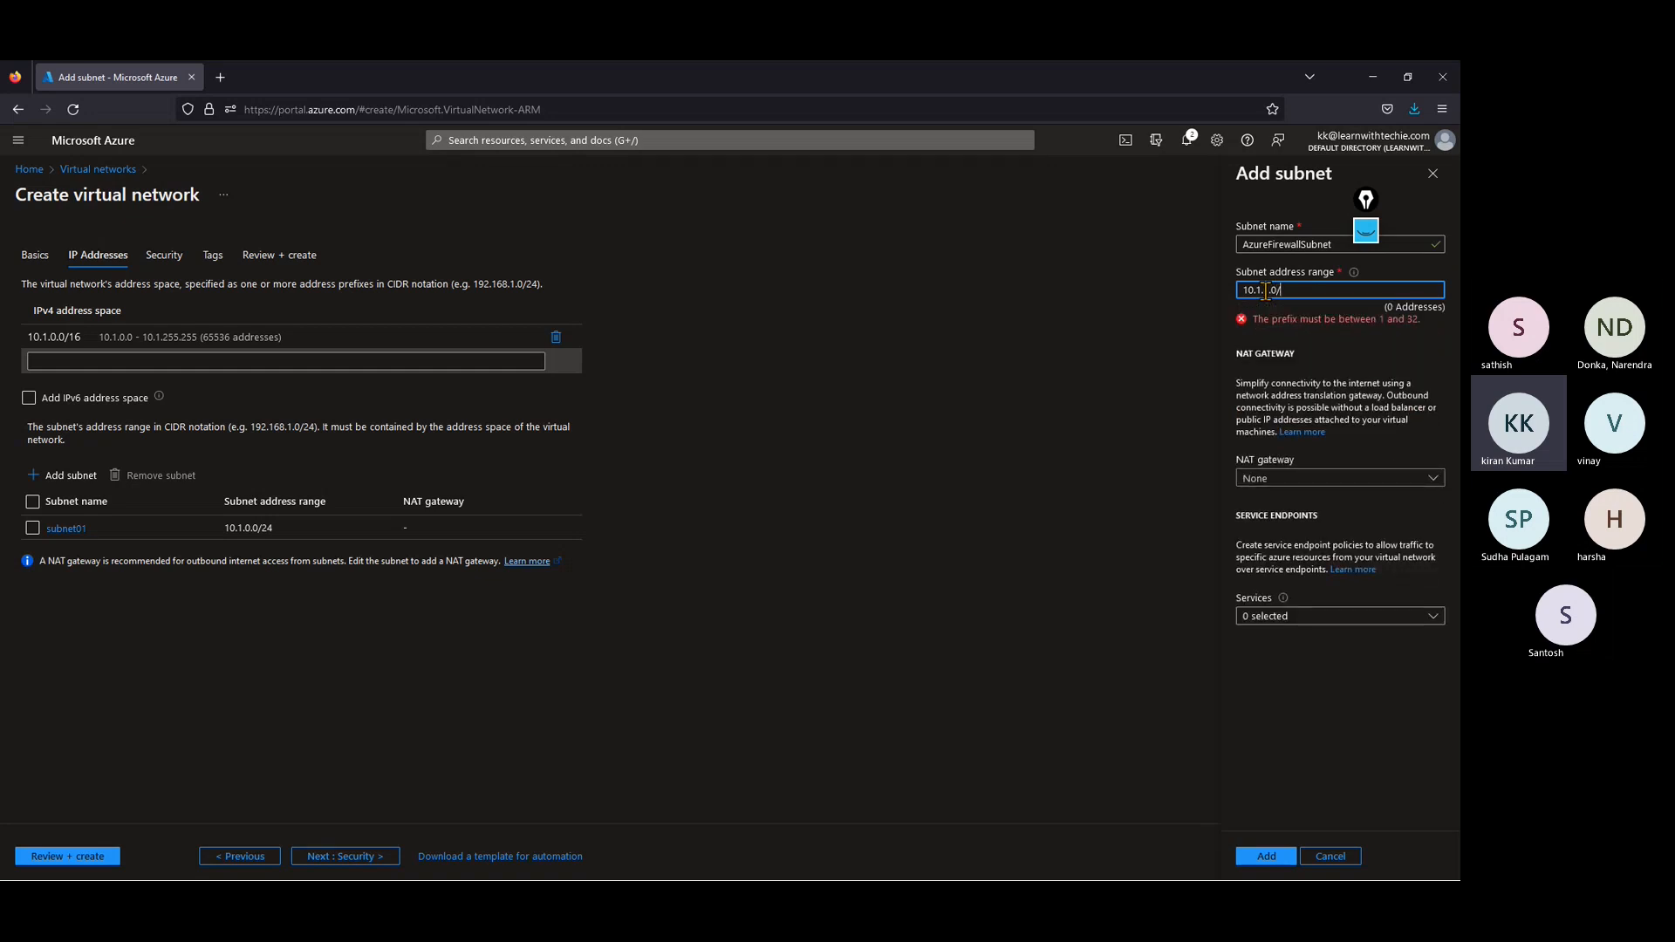
{"action": "type", "text": "24"}
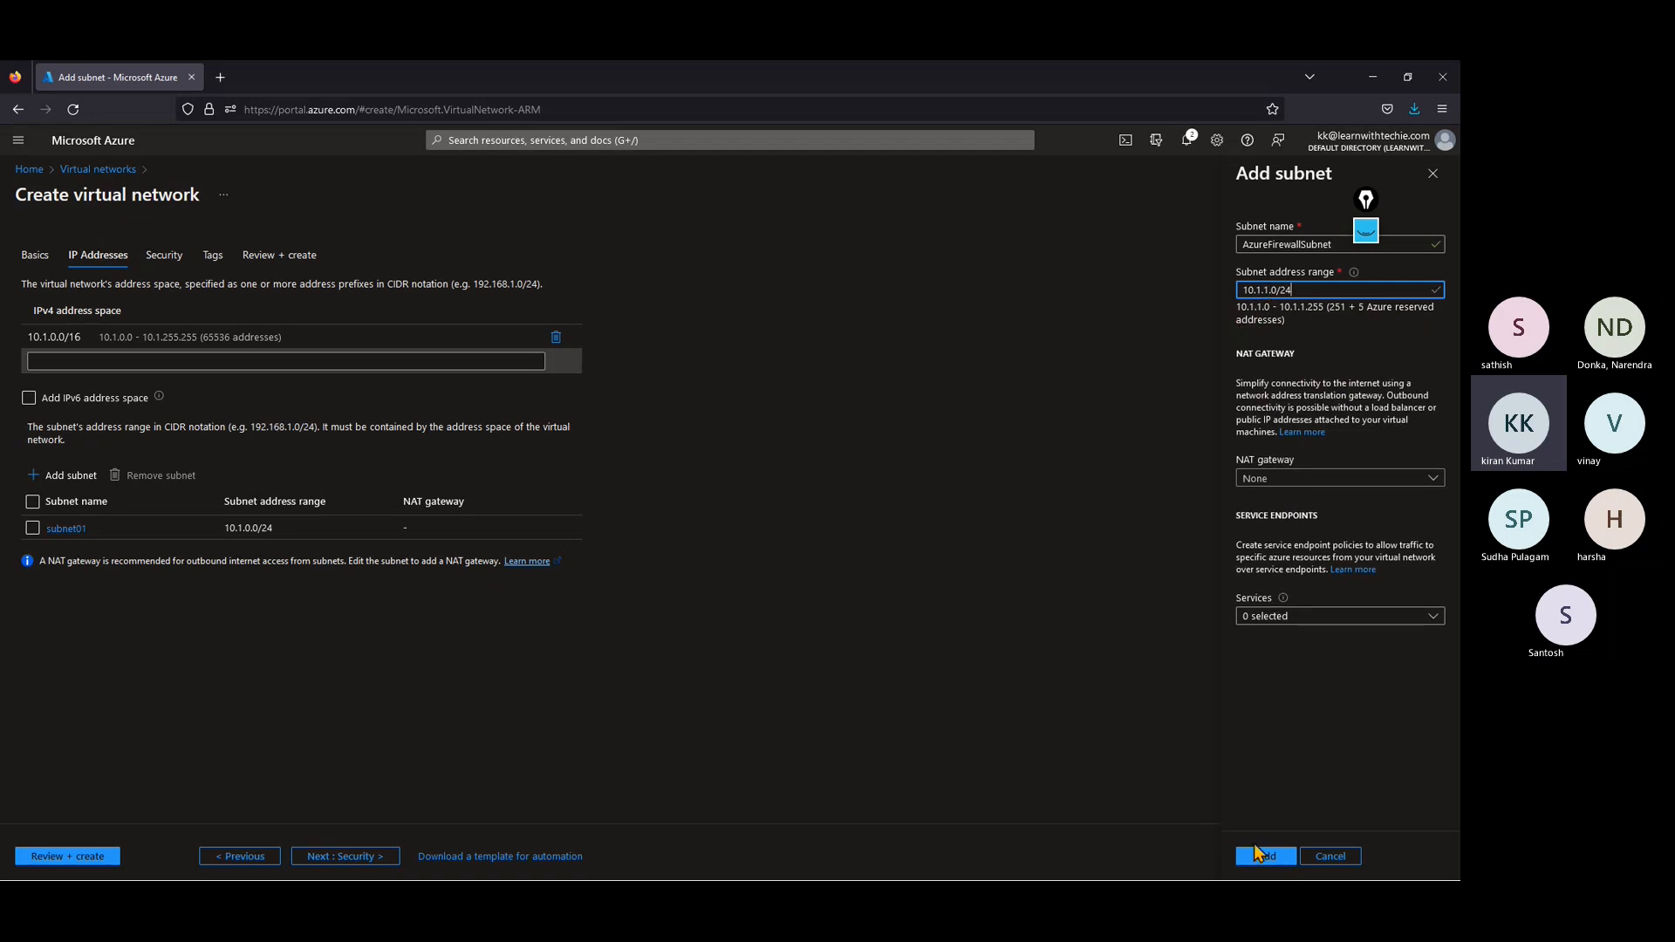
{"action": "left_click", "coordinate": [1263, 855]}
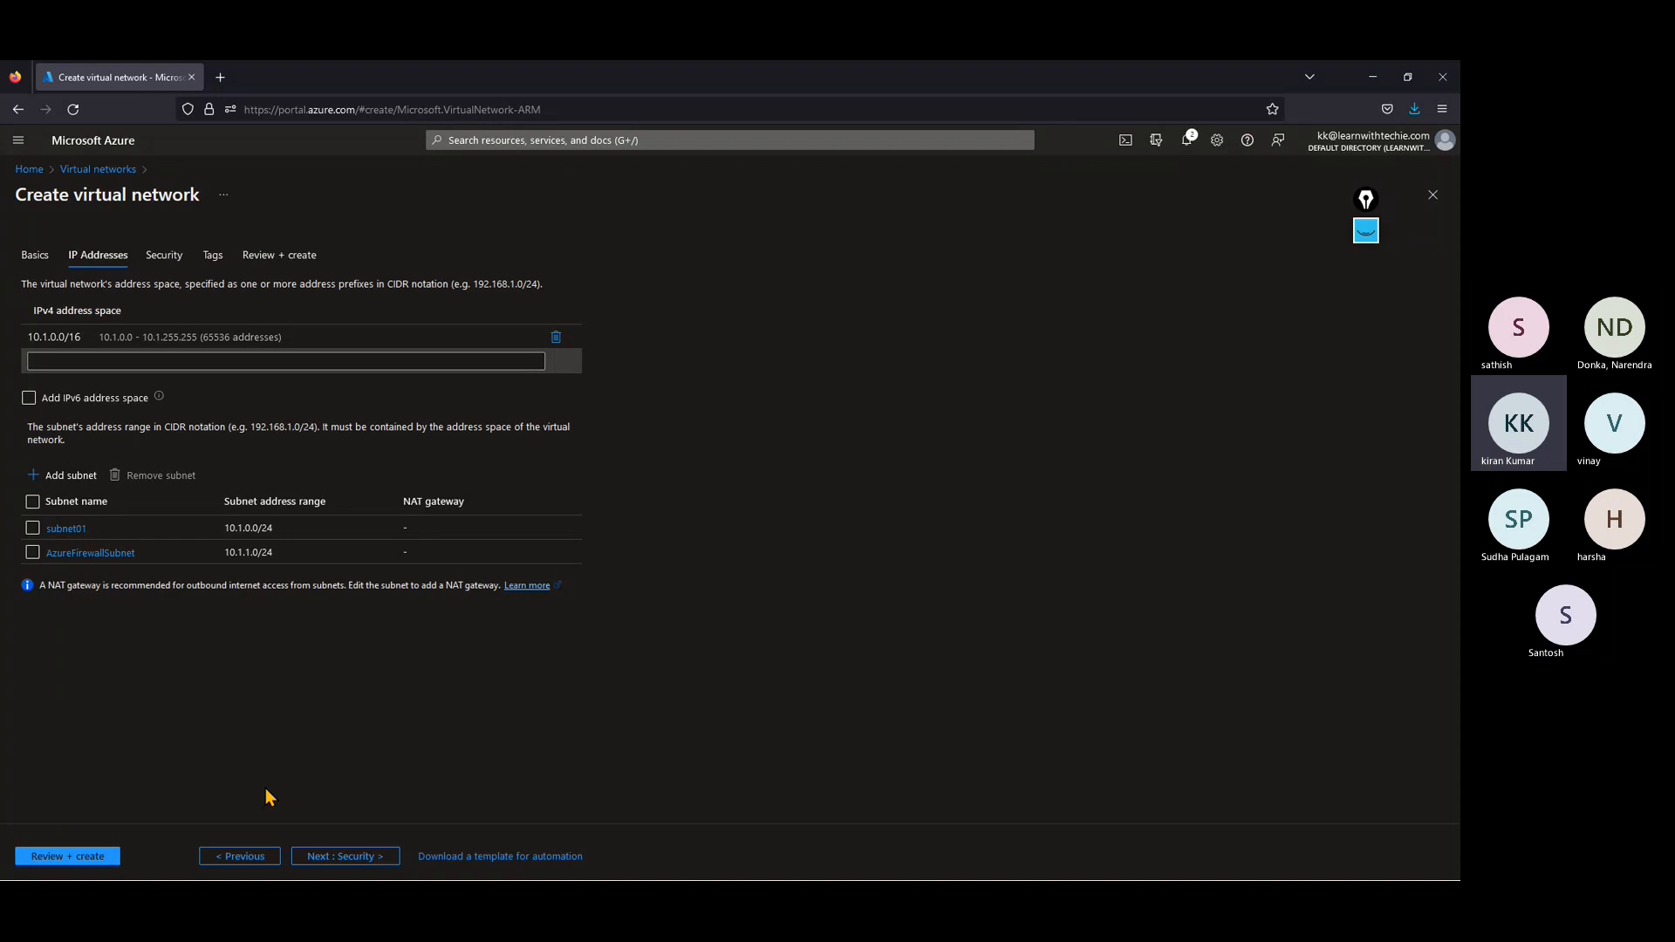
Step: Validate the hubvnet configuration and create the virtual network
{"action": "left_click", "coordinate": [67, 856]}
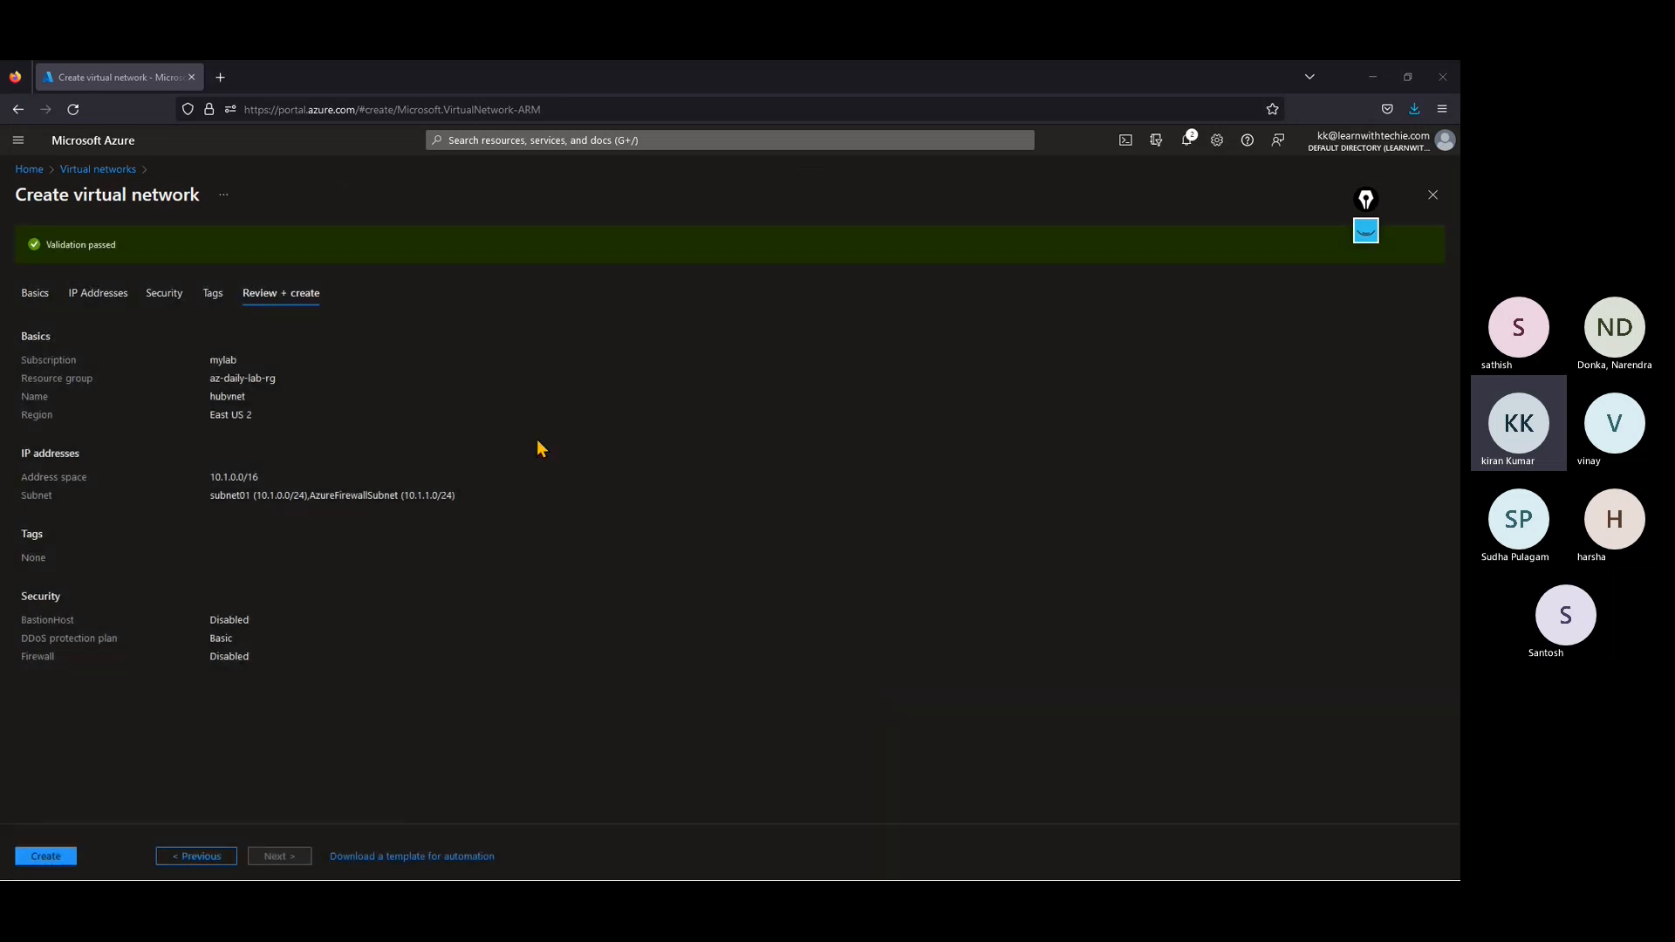
{"action": "left_click", "coordinate": [45, 856]}
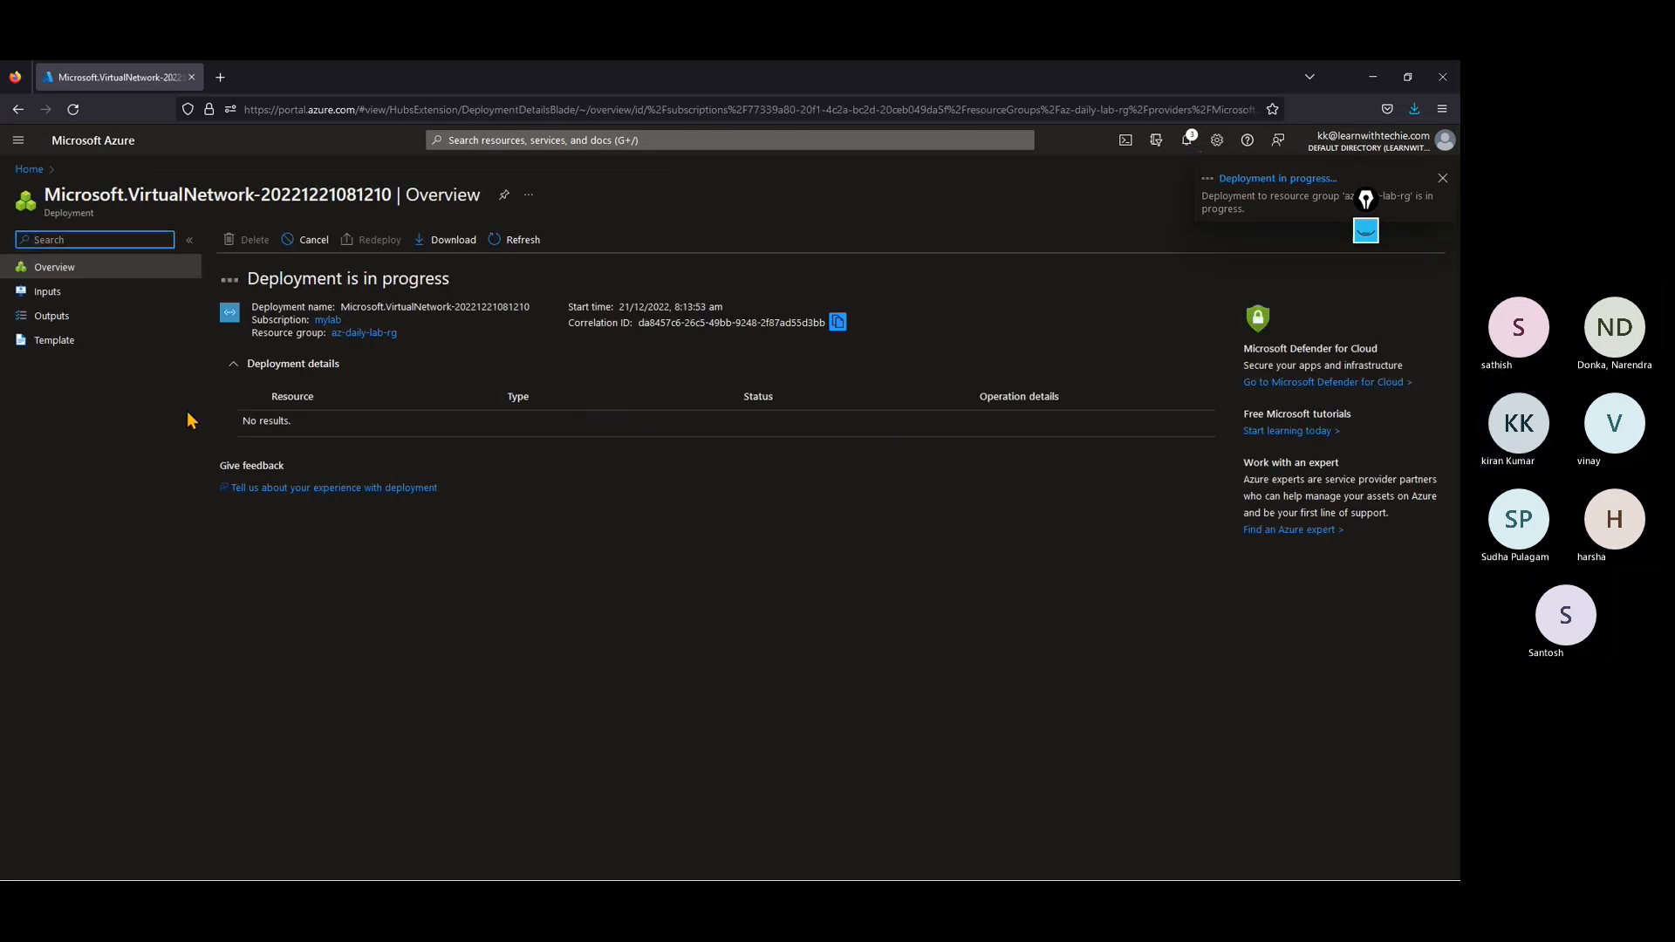
Step: Find the Firewalls service and start a new firewall in the az-daily-lab-rg resource group
{"action": "left_click", "coordinate": [39, 170]}
{"action": "left_click", "coordinate": [464, 140]}
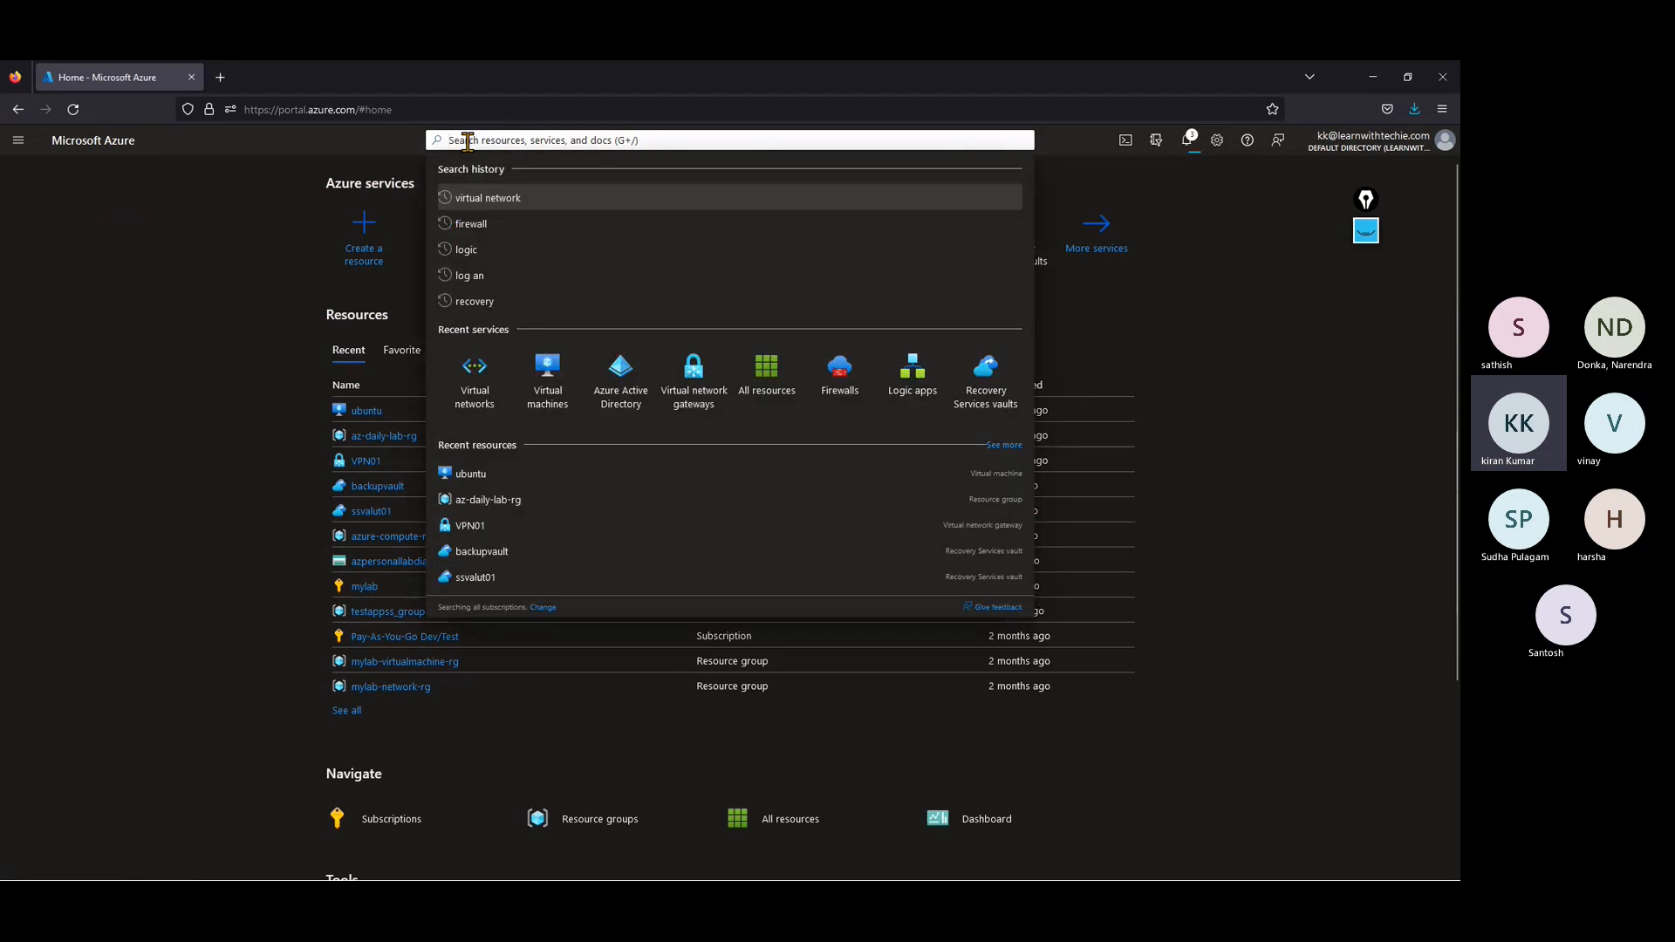
{"action": "type", "text": "firewall"}
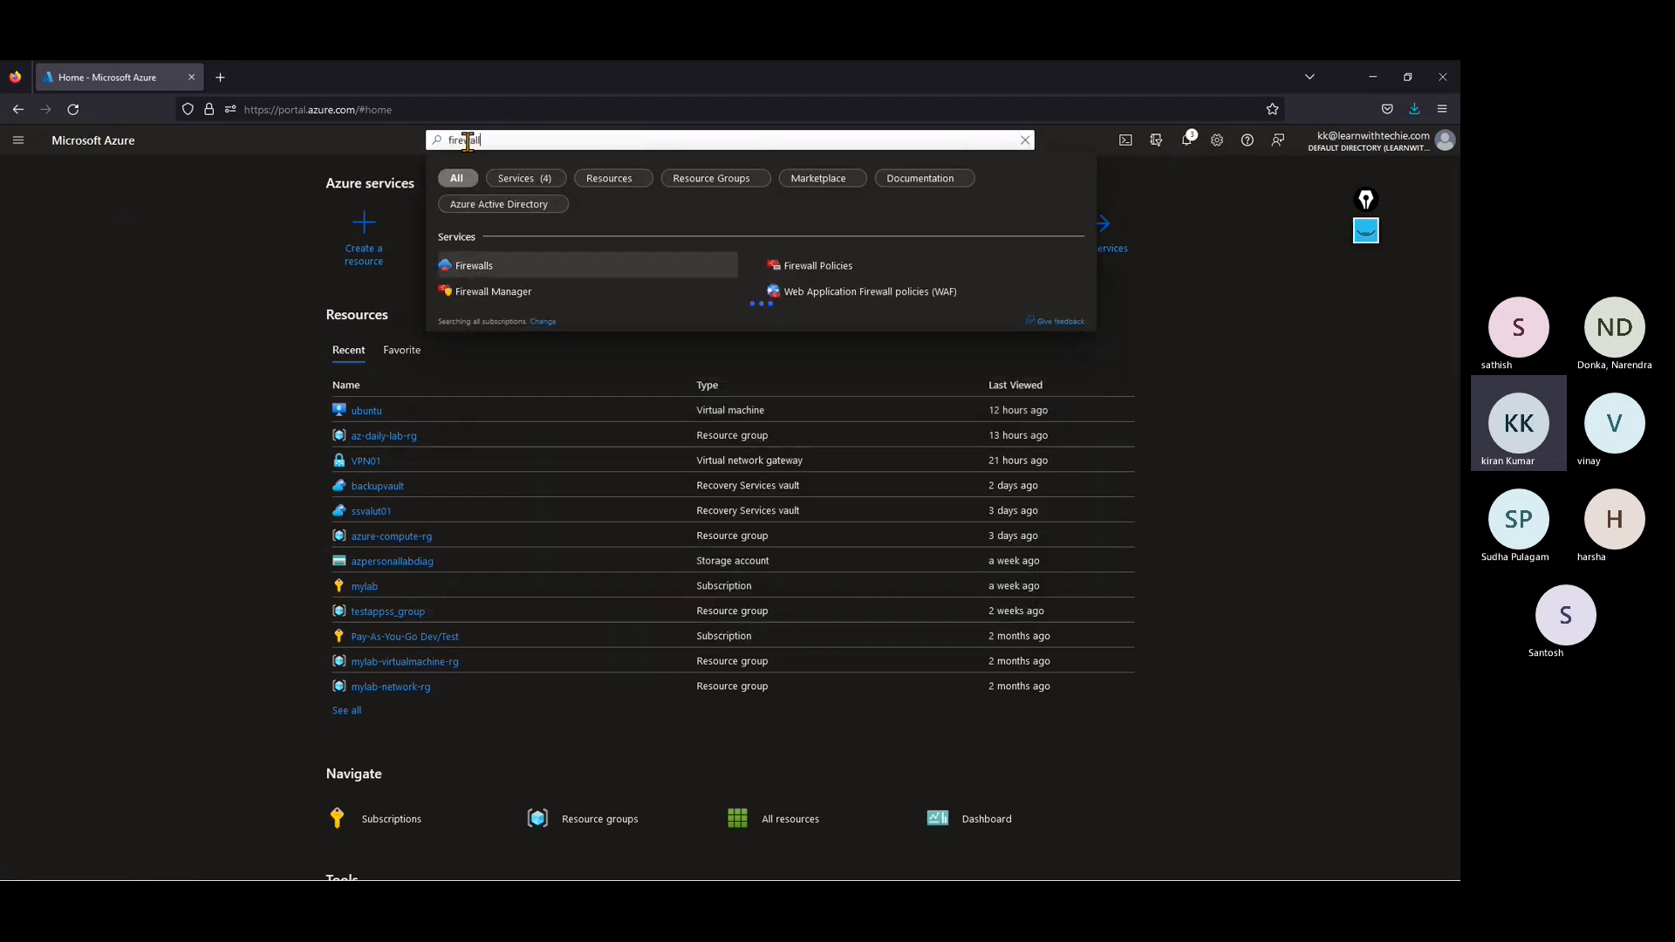
{"action": "left_click", "coordinate": [486, 266]}
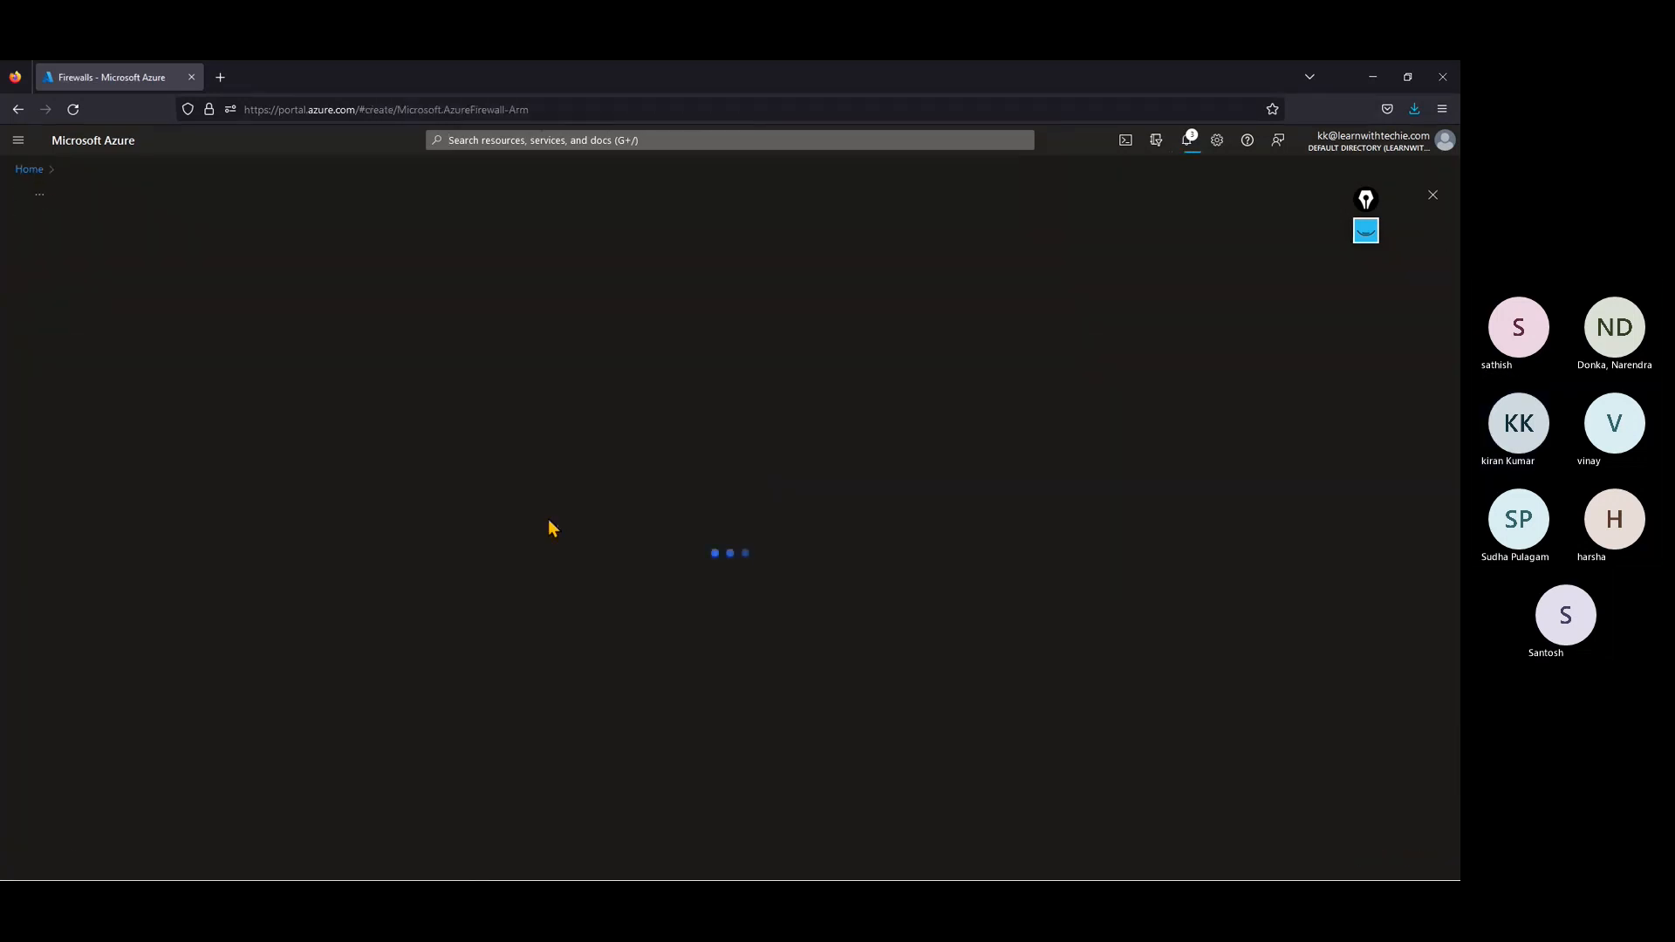
{"action": "left_click", "coordinate": [247, 419]}
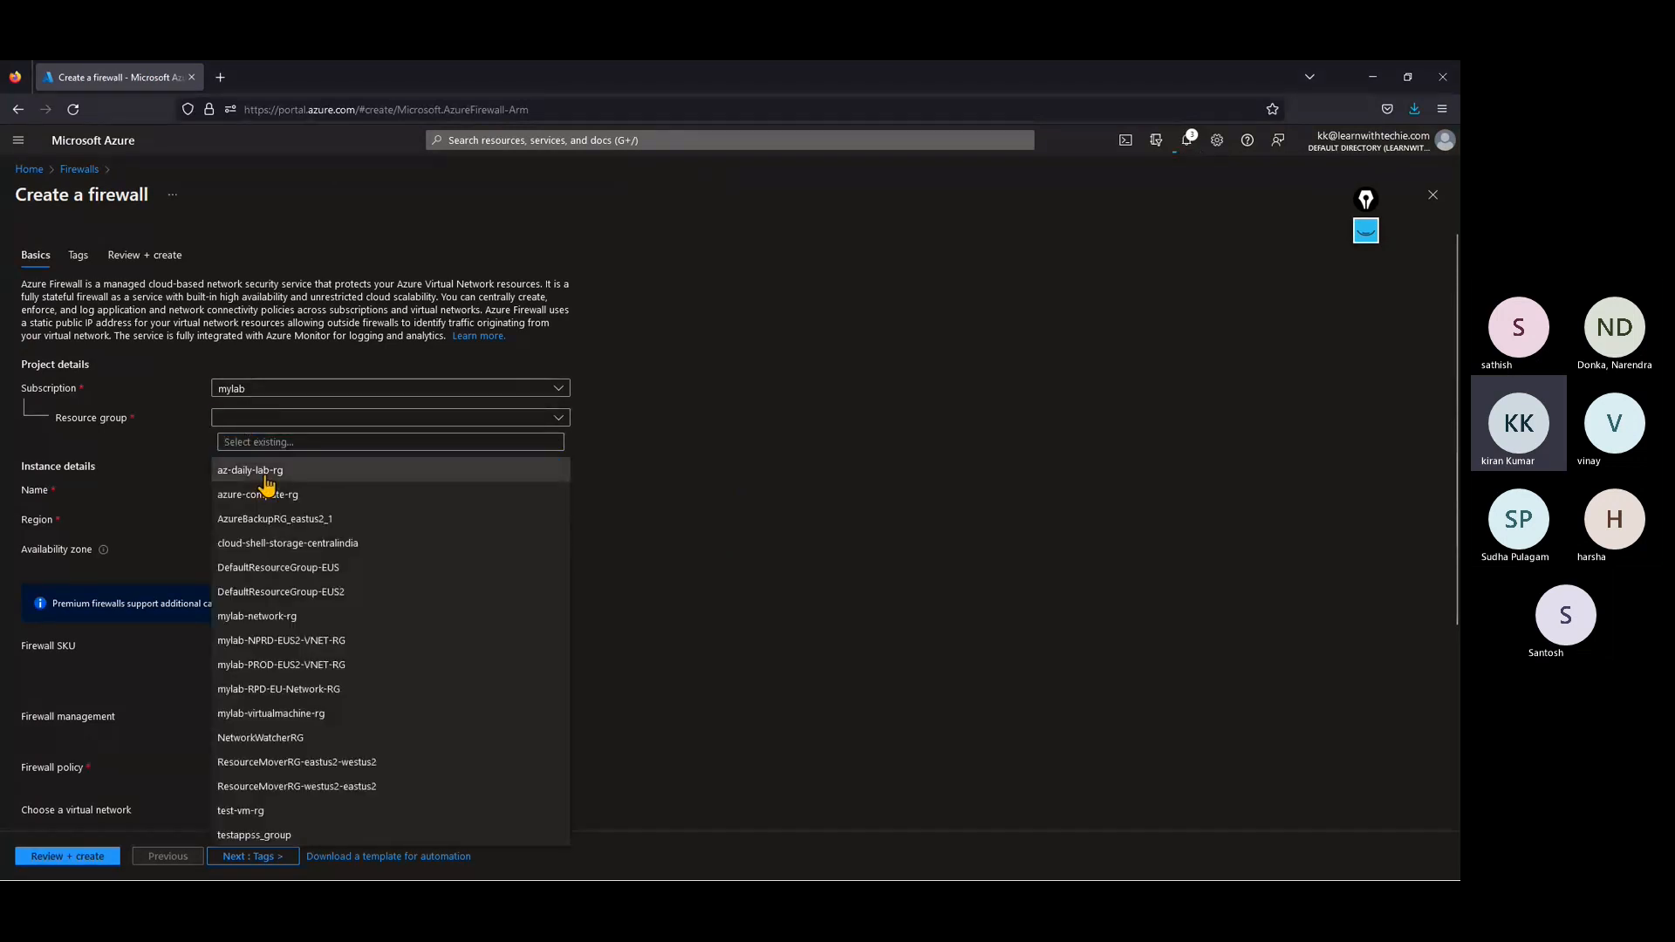
{"action": "left_click", "coordinate": [268, 470]}
Step: Name the firewall fw01 and set its region to East US 2
{"action": "left_click", "coordinate": [257, 492]}
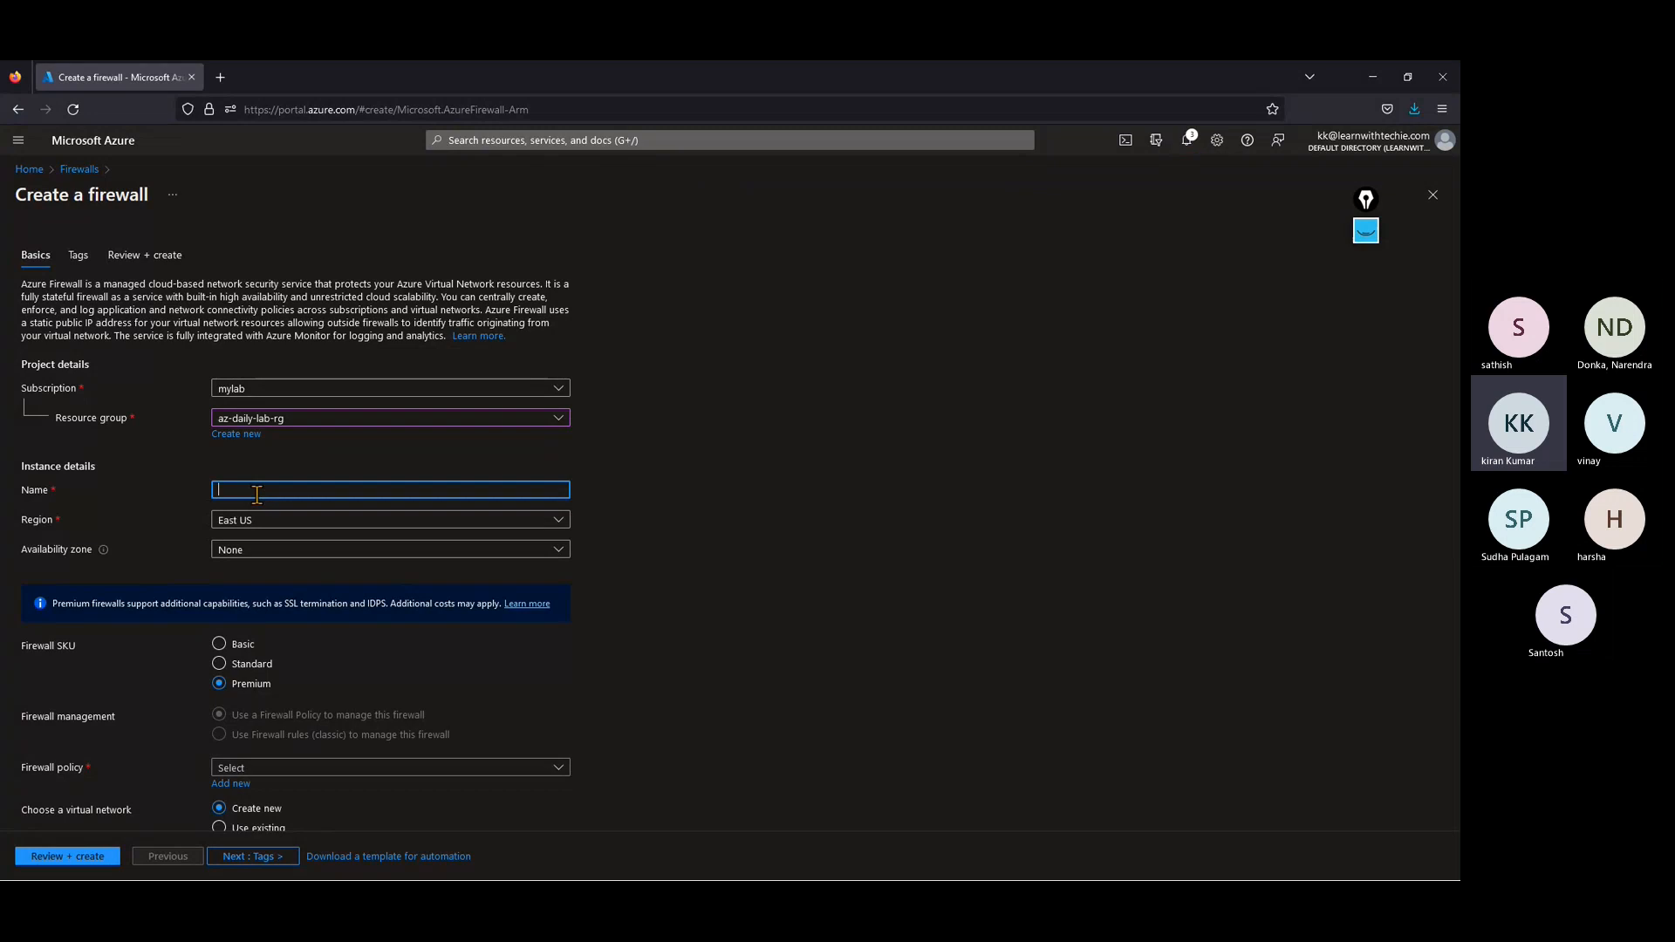
{"action": "type", "text": "fw01"}
{"action": "left_click", "coordinate": [237, 523]}
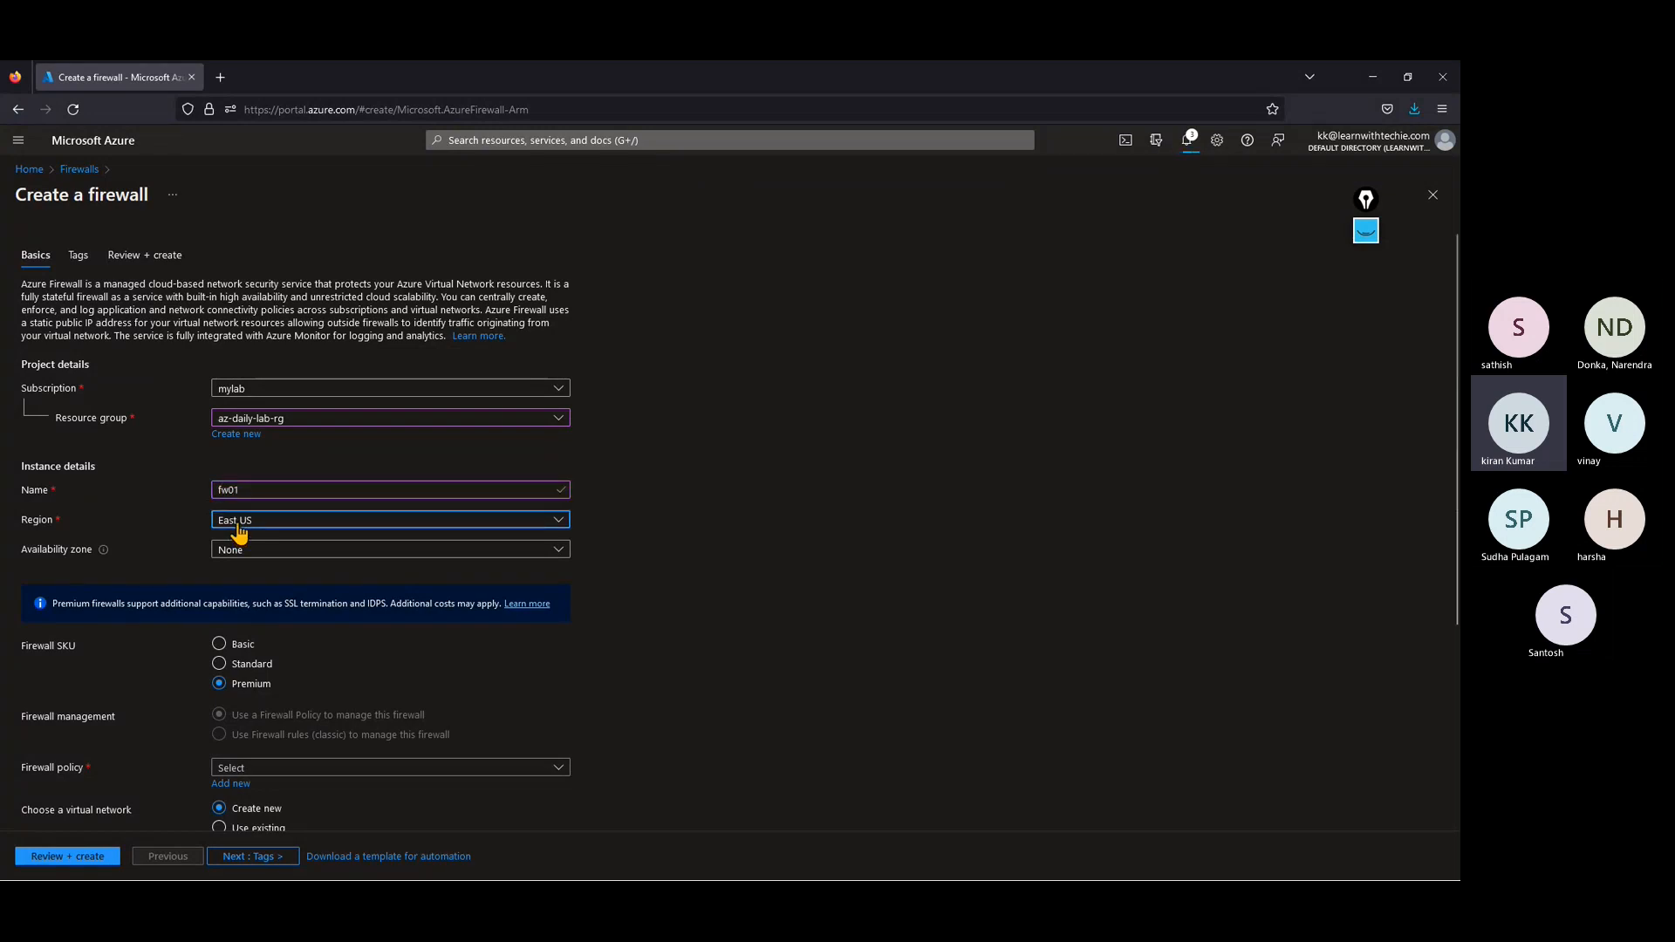
{"action": "type", "text": "east"}
{"action": "left_click", "coordinate": [254, 703]}
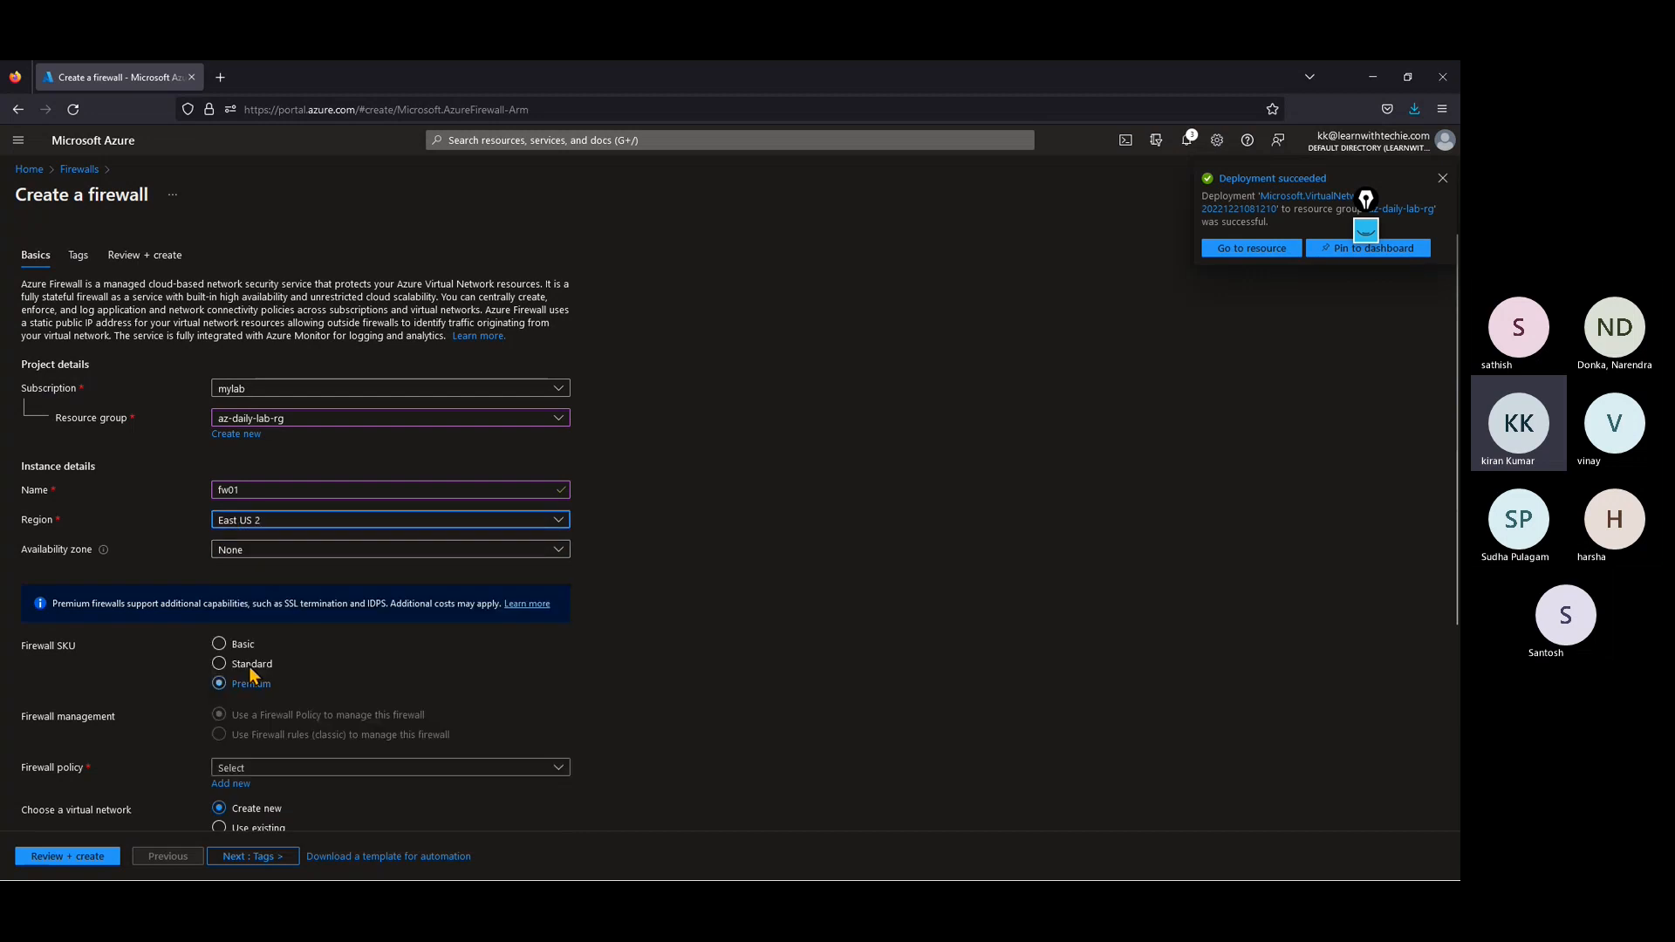
{"action": "scroll", "coordinate": [230, 628], "scroll_direction": "down", "scroll_amount": 1}
{"action": "left_click", "coordinate": [247, 487]}
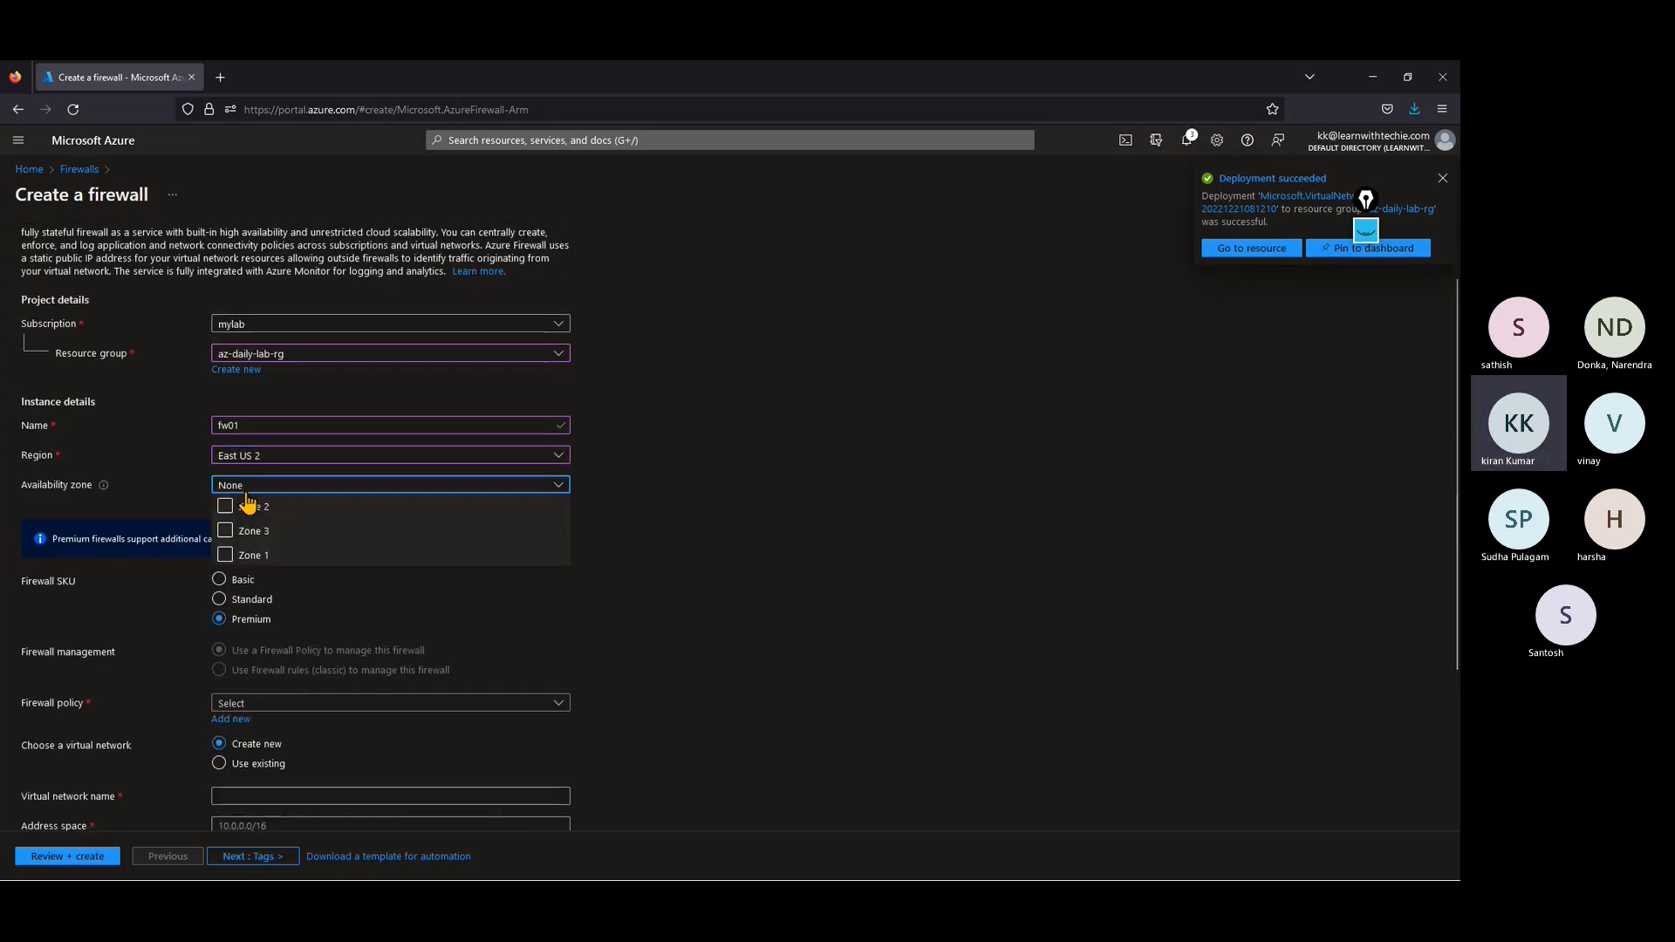
{"action": "left_click", "coordinate": [730, 535]}
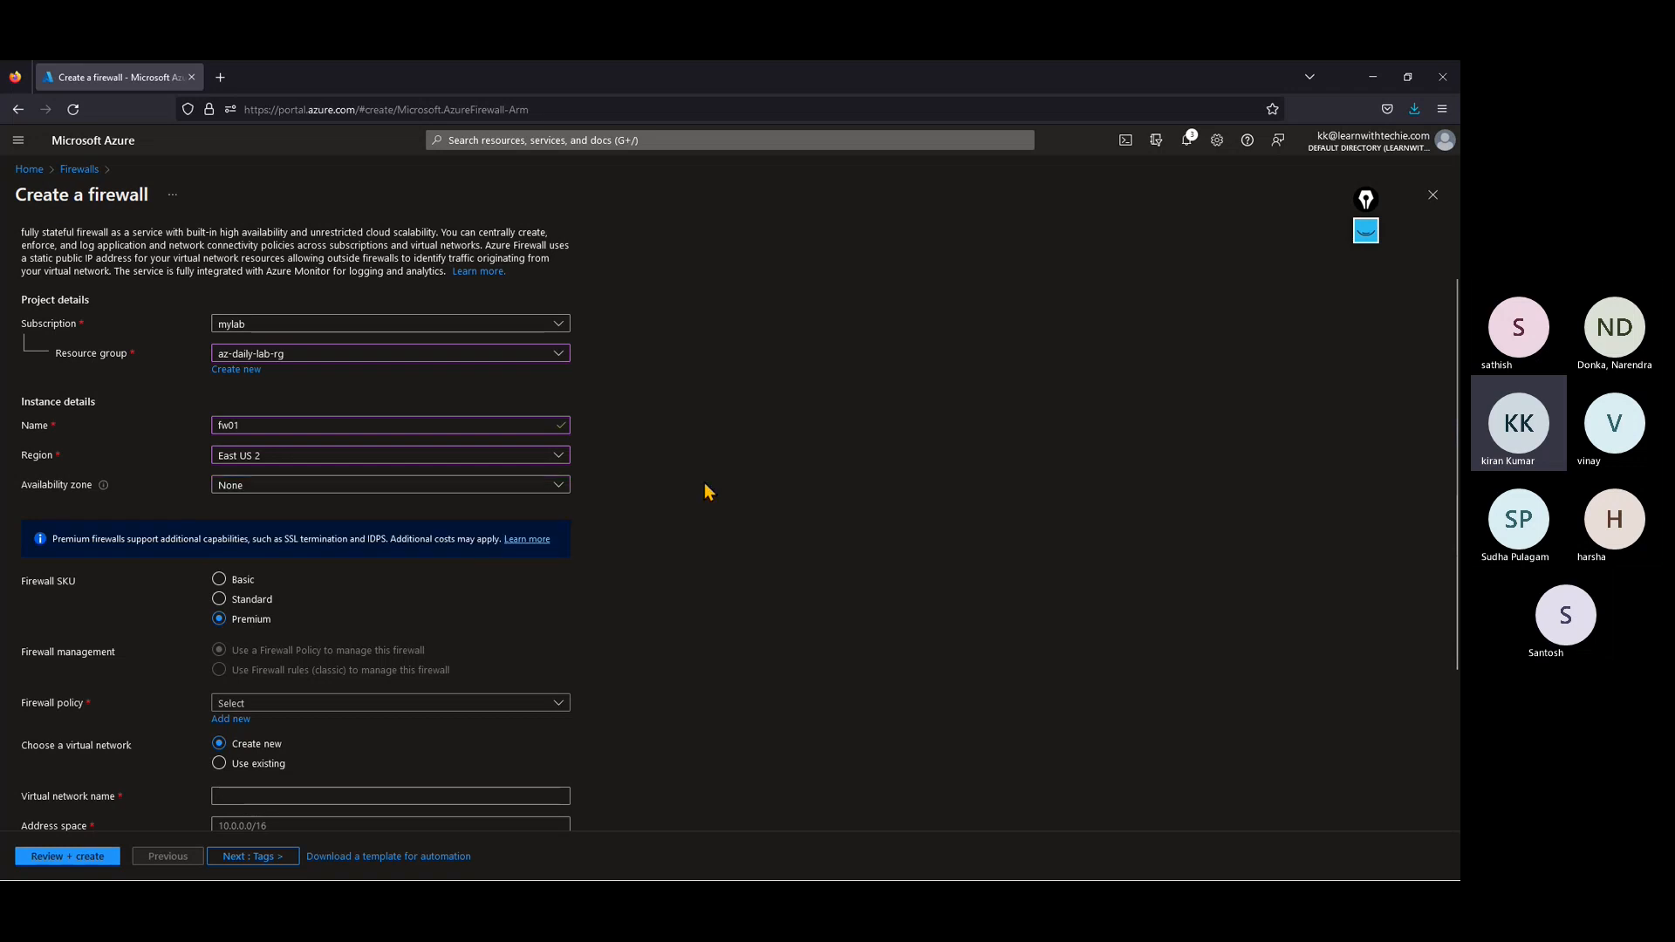
{"action": "scroll", "coordinate": [235, 558], "scroll_direction": "down", "scroll_amount": 2}
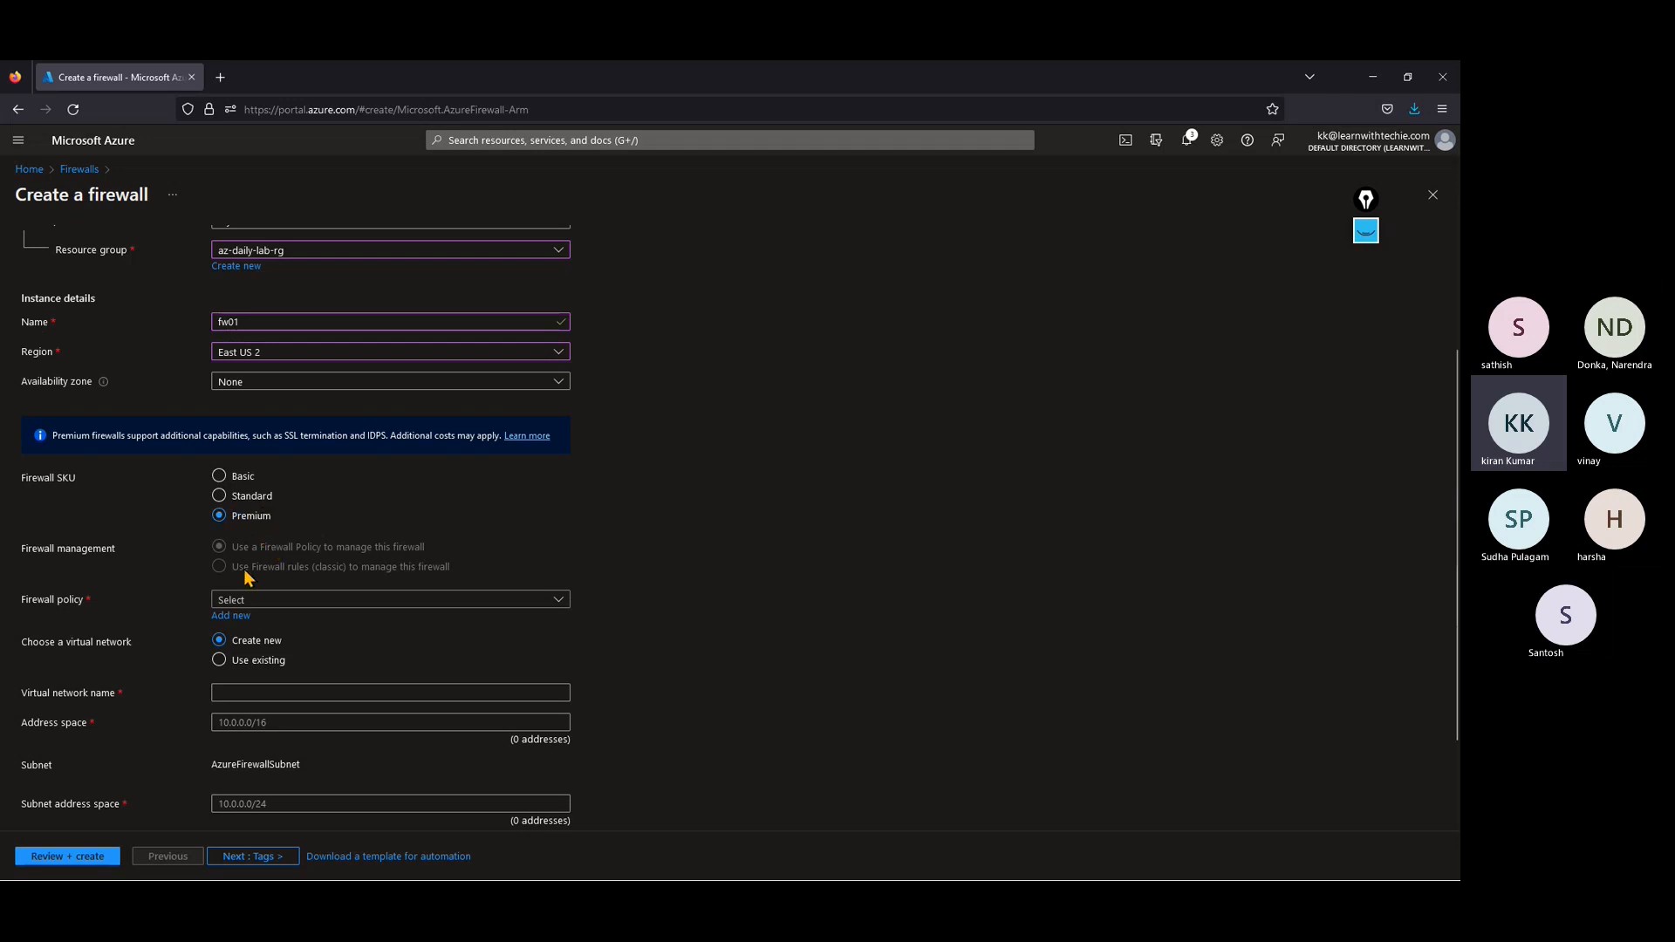
Step: Add a new firewall policy named fwpolicy01 in the East US 2 region
{"action": "left_click", "coordinate": [237, 617]}
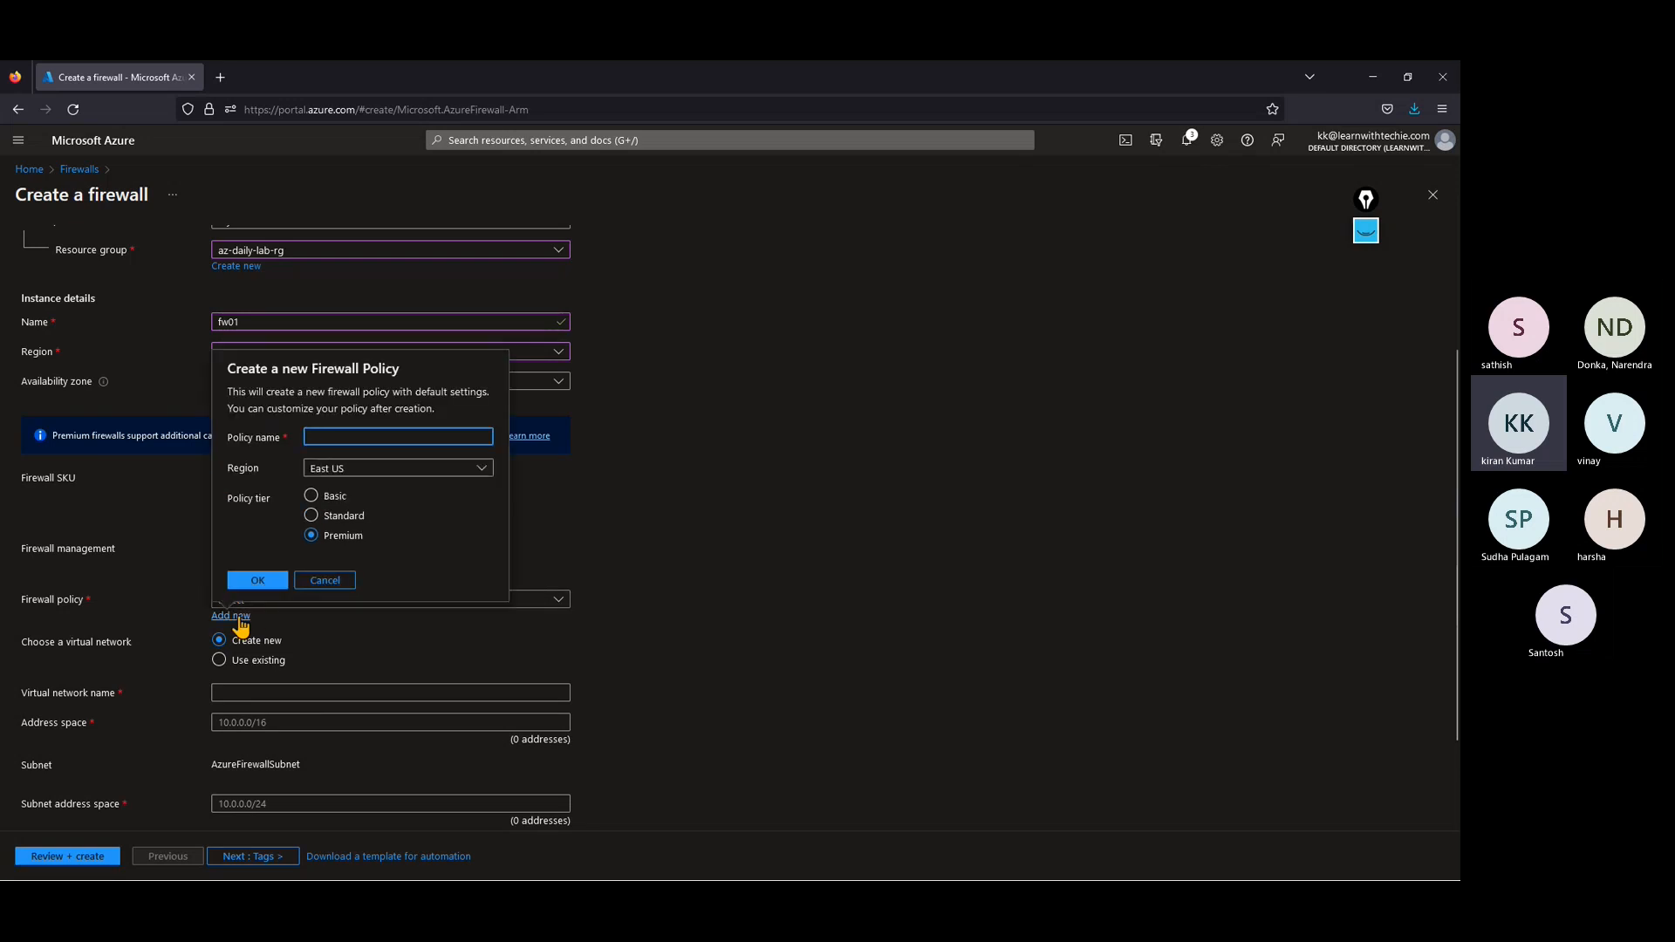
{"action": "type", "text": "fwp"}
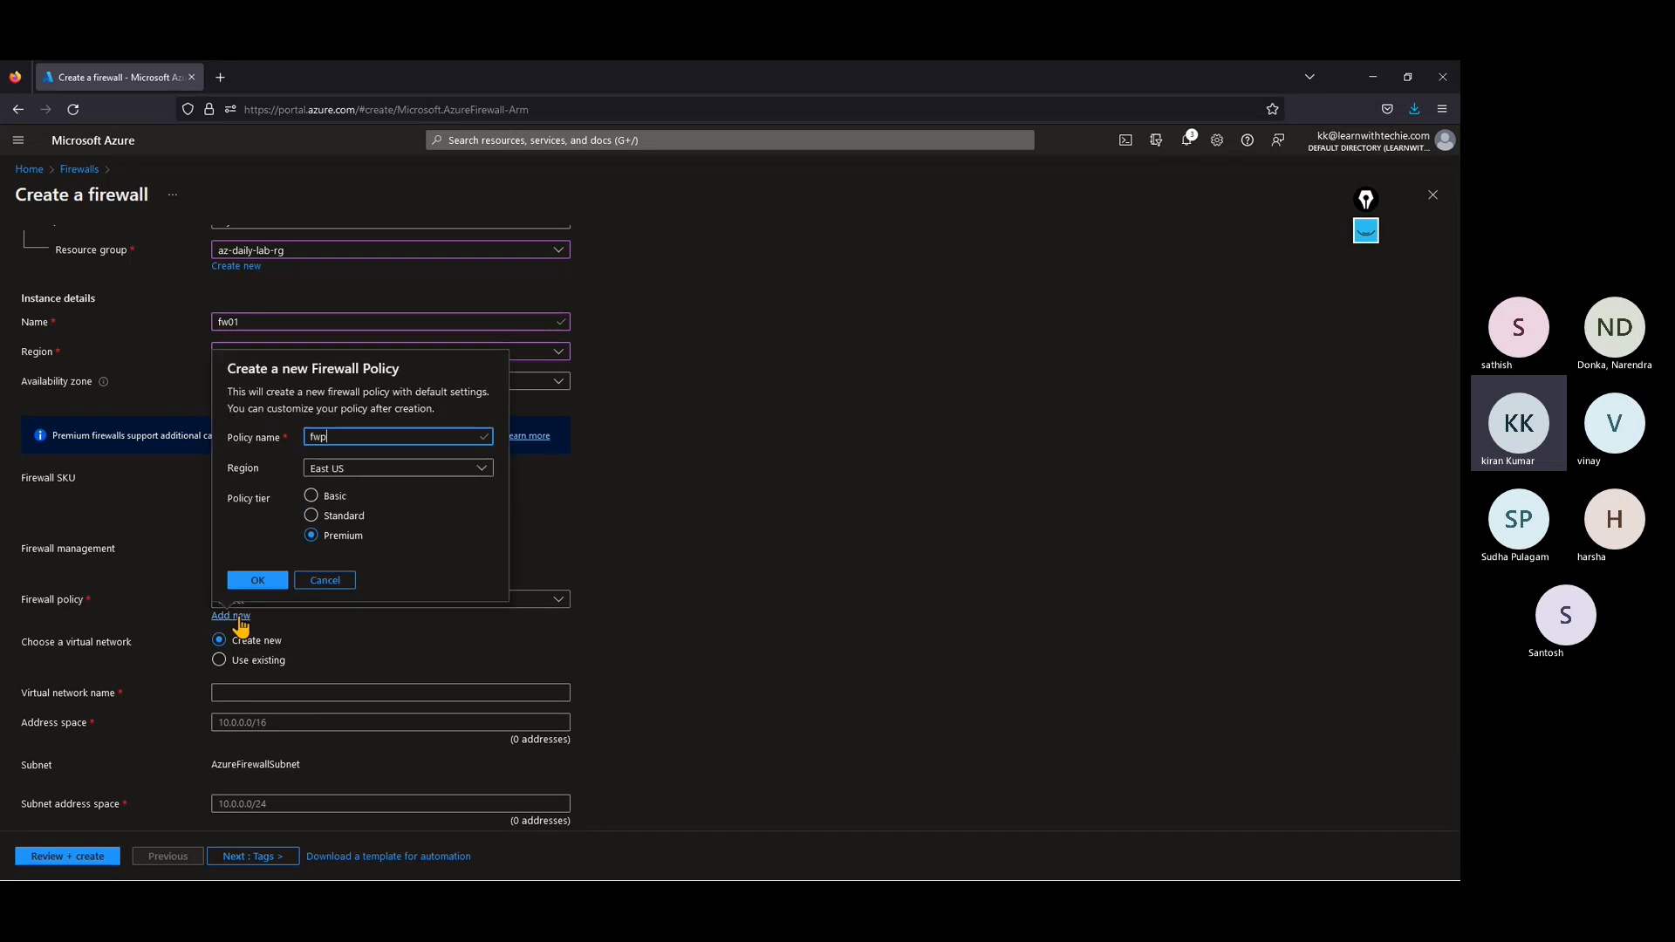
{"action": "type", "text": "olicy01"}
{"action": "left_click", "coordinate": [378, 472]}
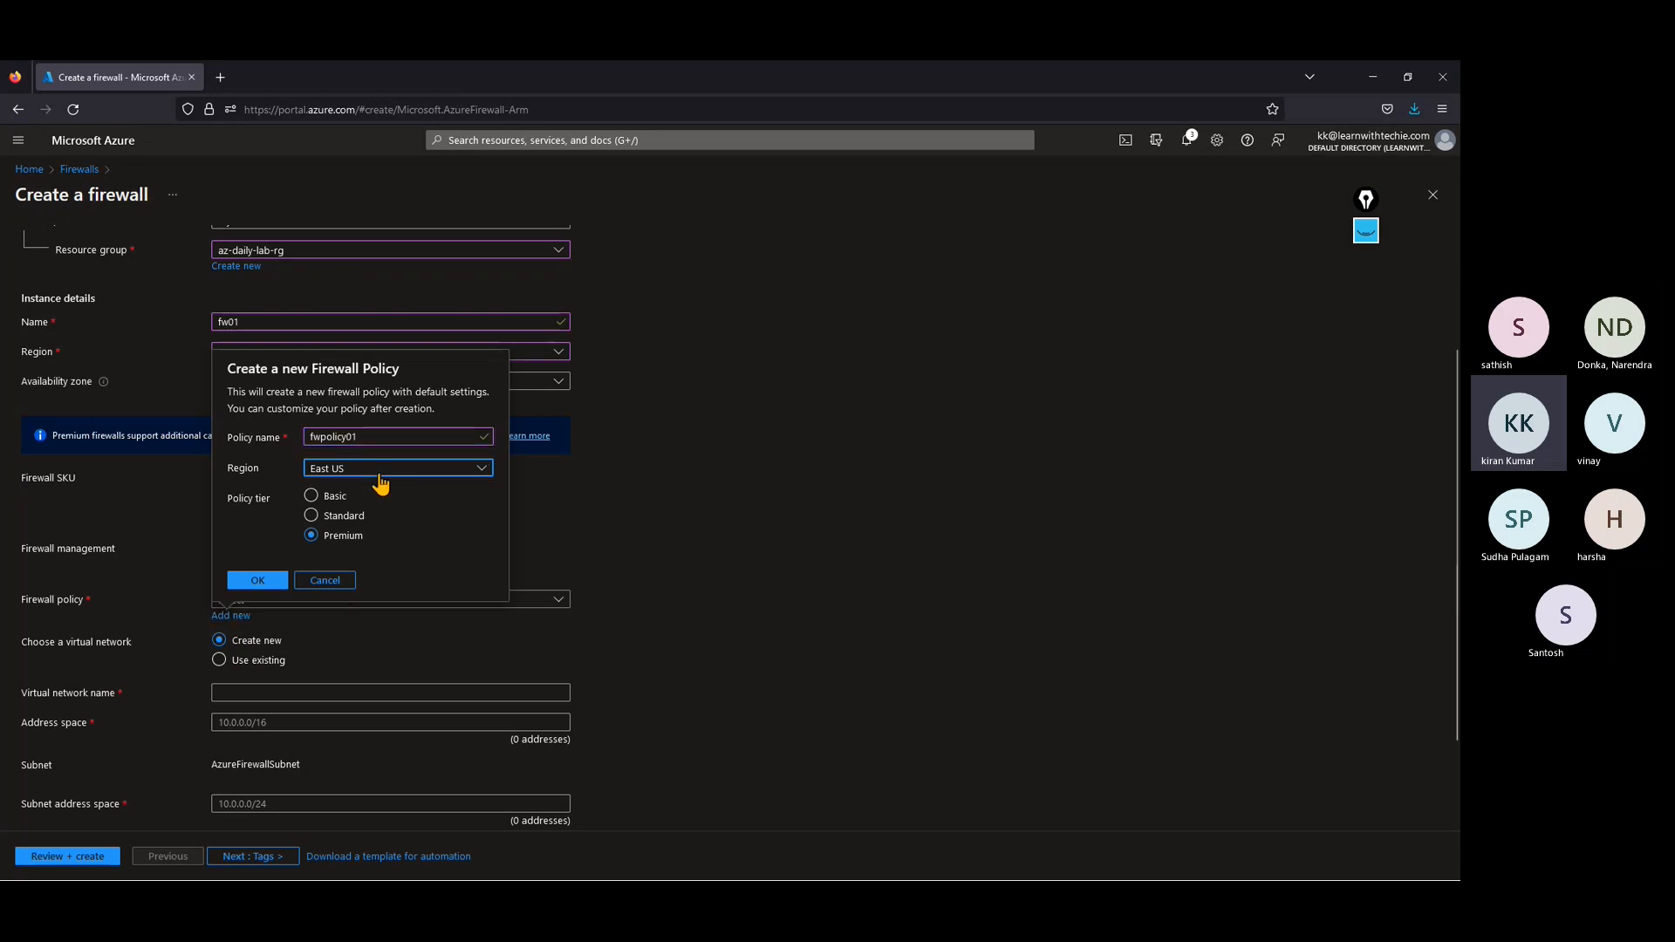
{"action": "type", "text": "eas"}
{"action": "left_click", "coordinate": [350, 650]}
{"action": "left_click", "coordinate": [256, 500]}
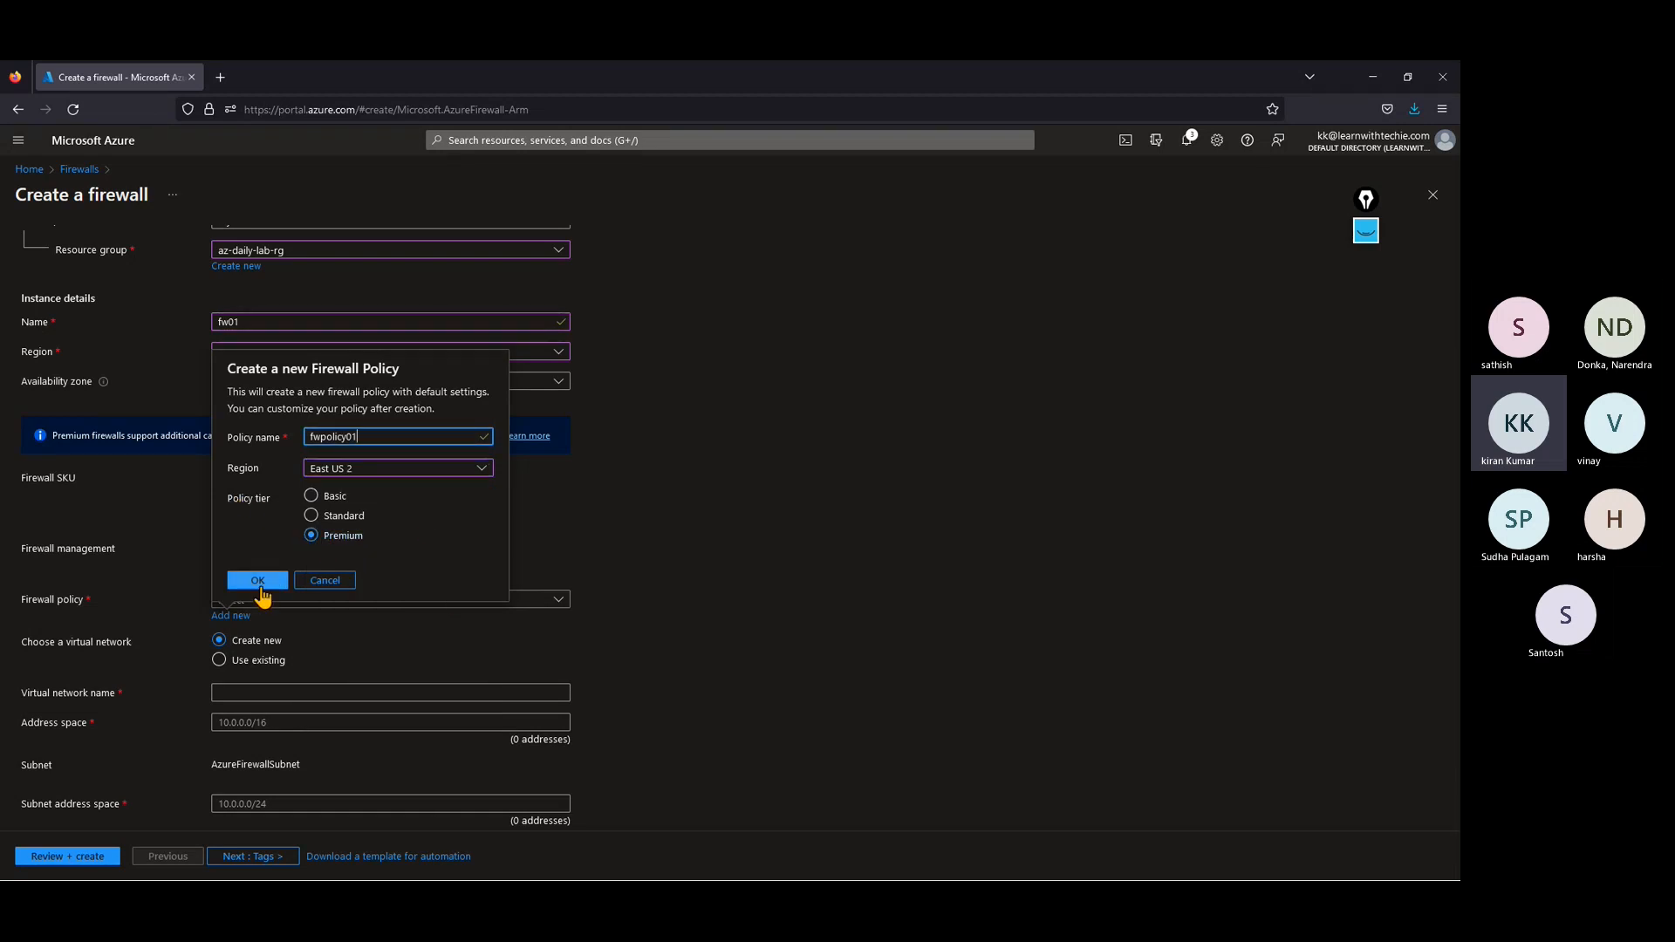
{"action": "left_click", "coordinate": [259, 587]}
Step: Set the firewall to use an existing virtual network and choose hubvnet in az-daily-lab-rg
{"action": "scroll", "coordinate": [419, 576], "scroll_direction": "down", "scroll_amount": 2}
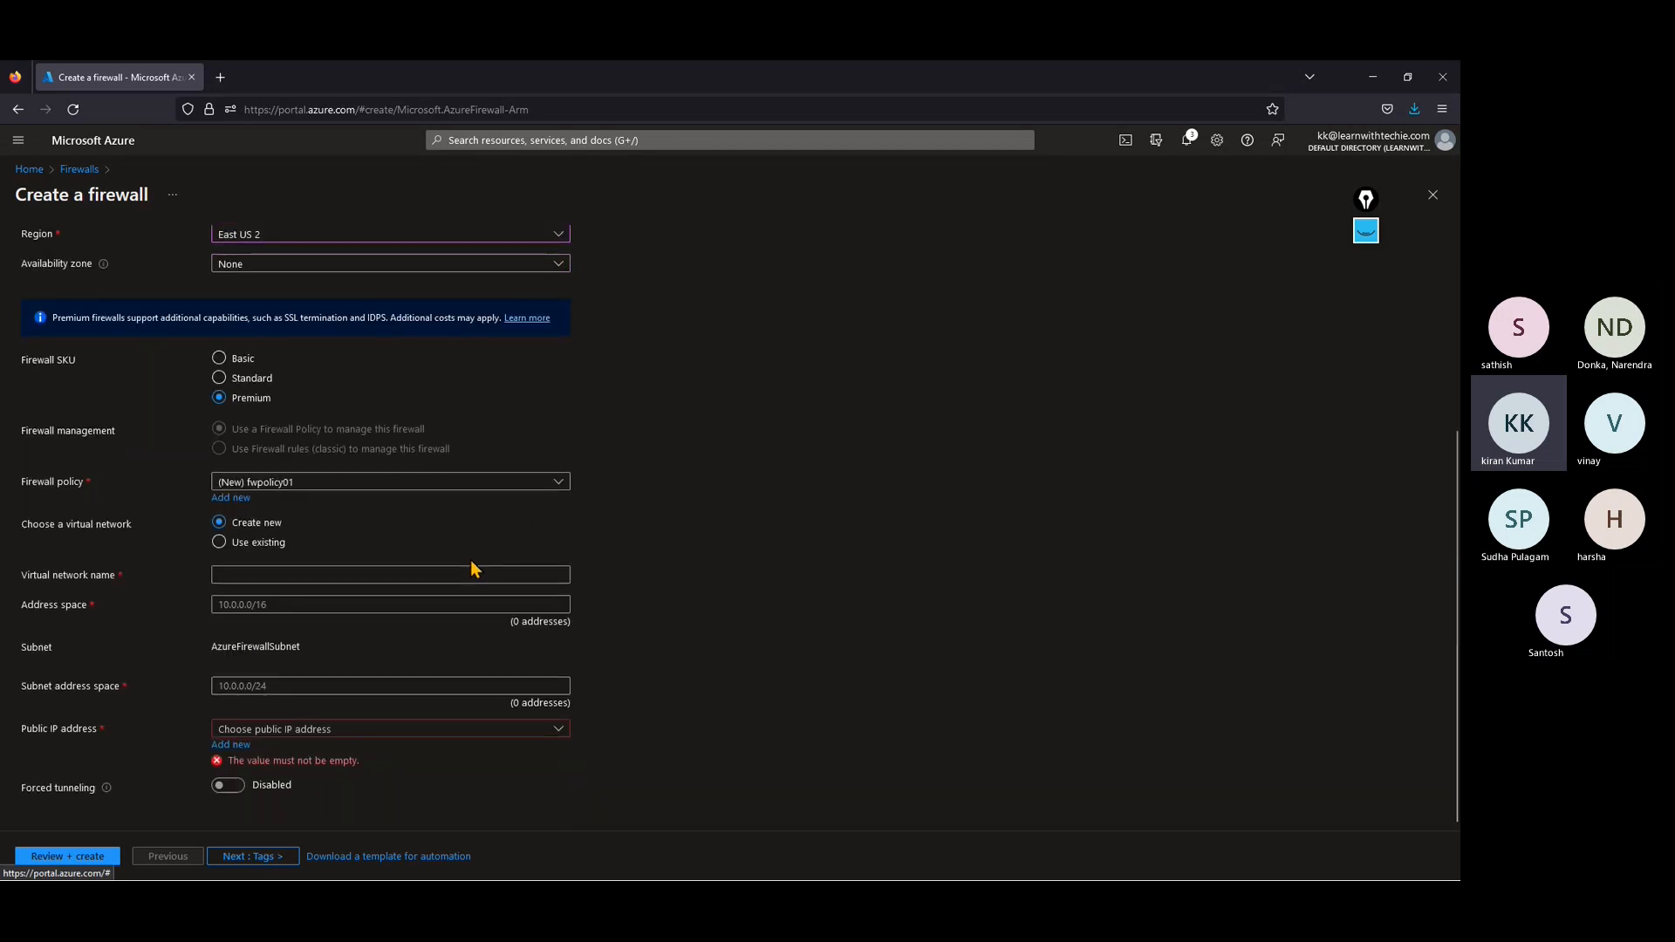
{"action": "left_click", "coordinate": [219, 542]}
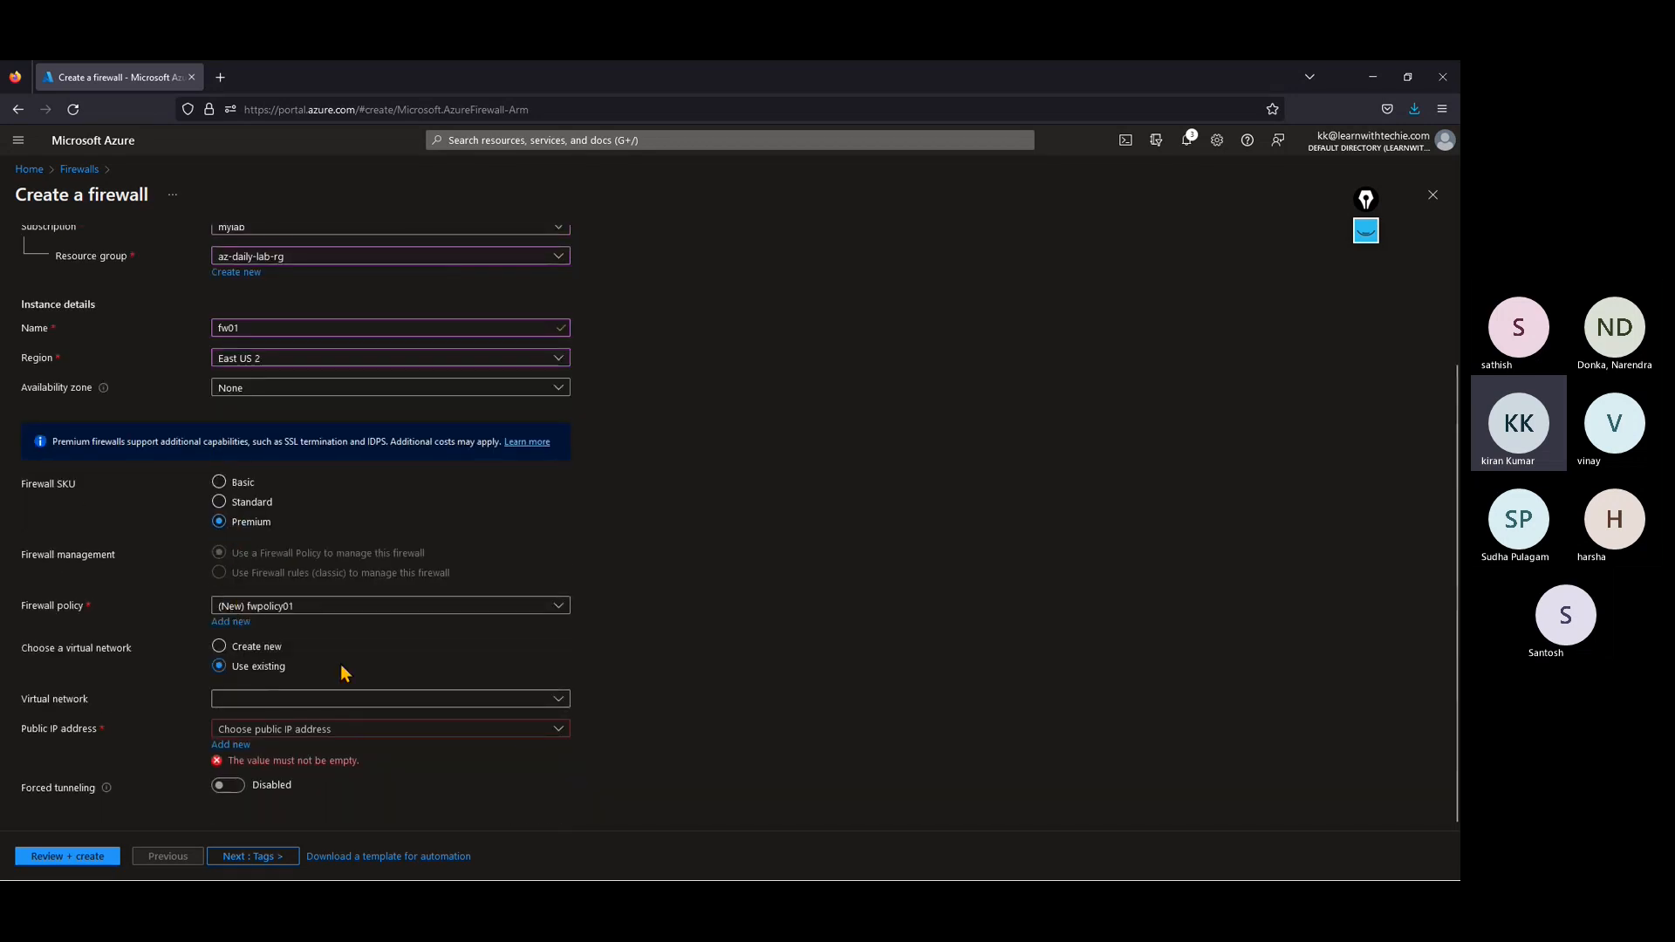
{"action": "left_click", "coordinate": [283, 702]}
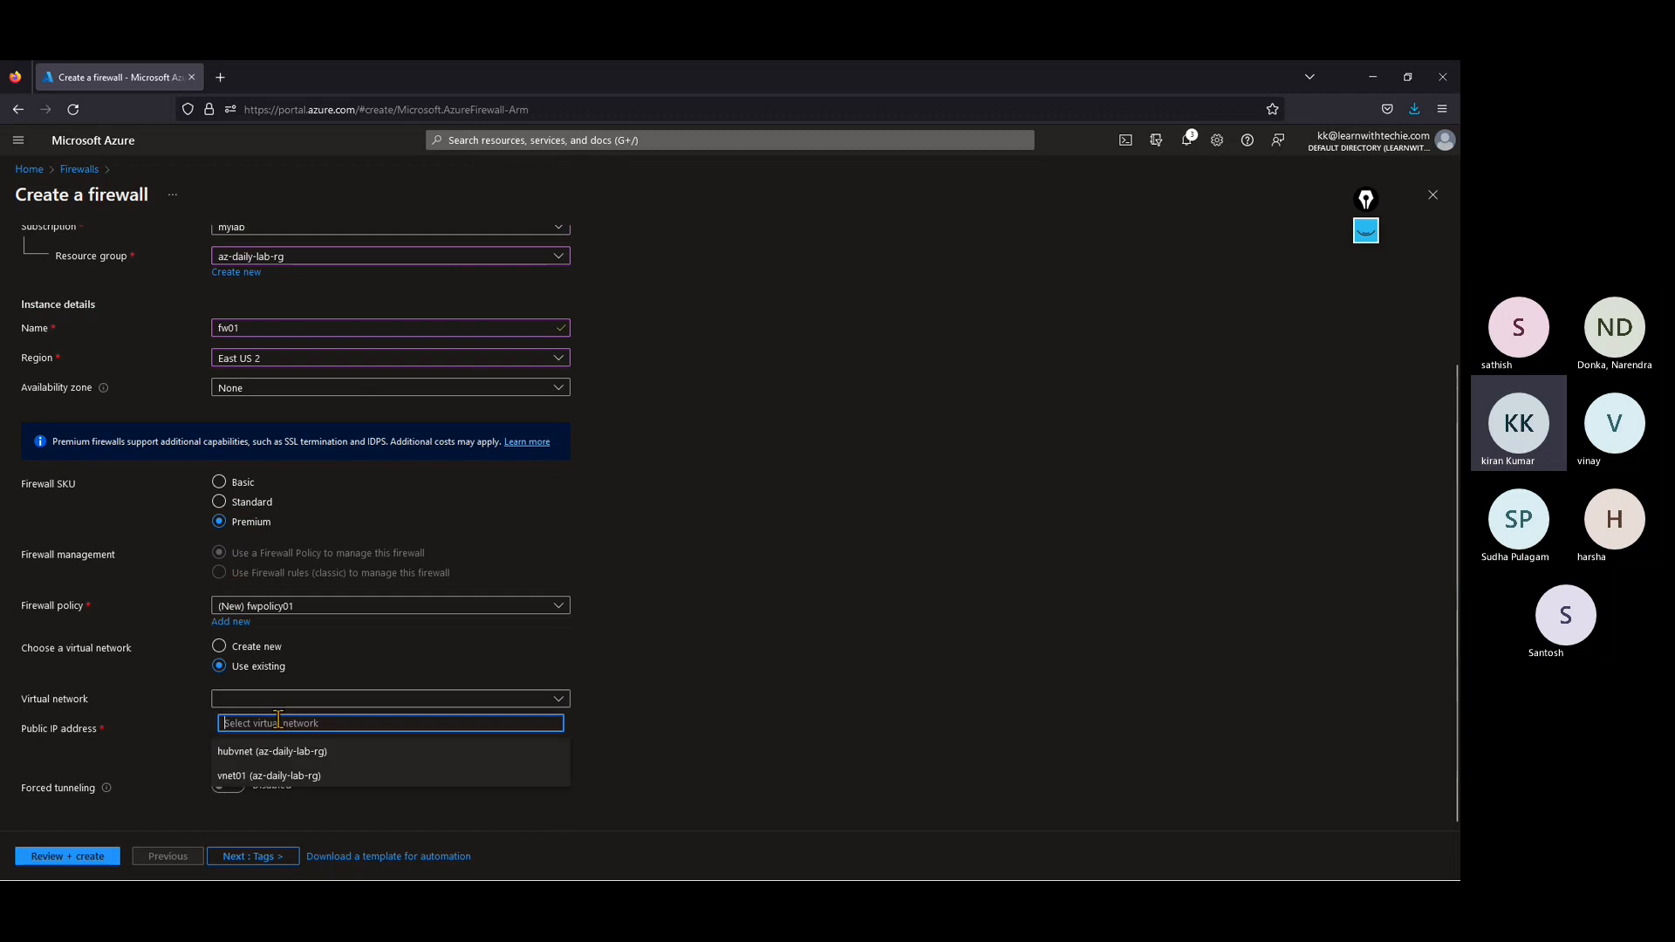
{"action": "left_click", "coordinate": [272, 752]}
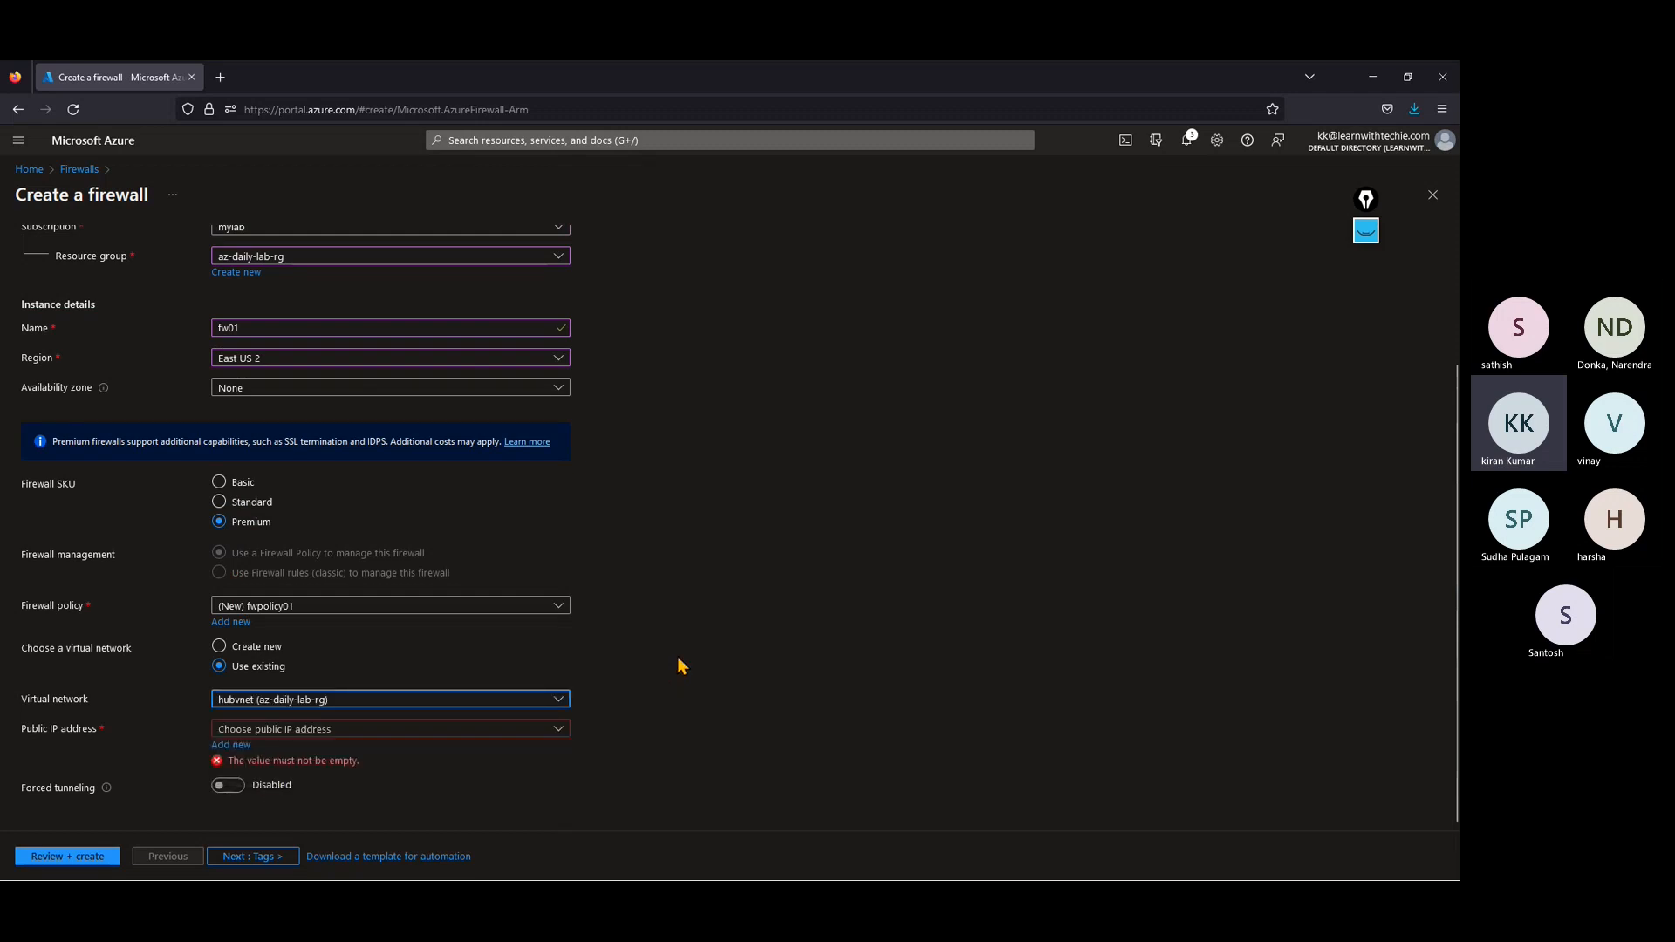
Step: Try vnet01 as the firewall's virtual network and switch the selection back to hubvnet
{"action": "left_click", "coordinate": [359, 707]}
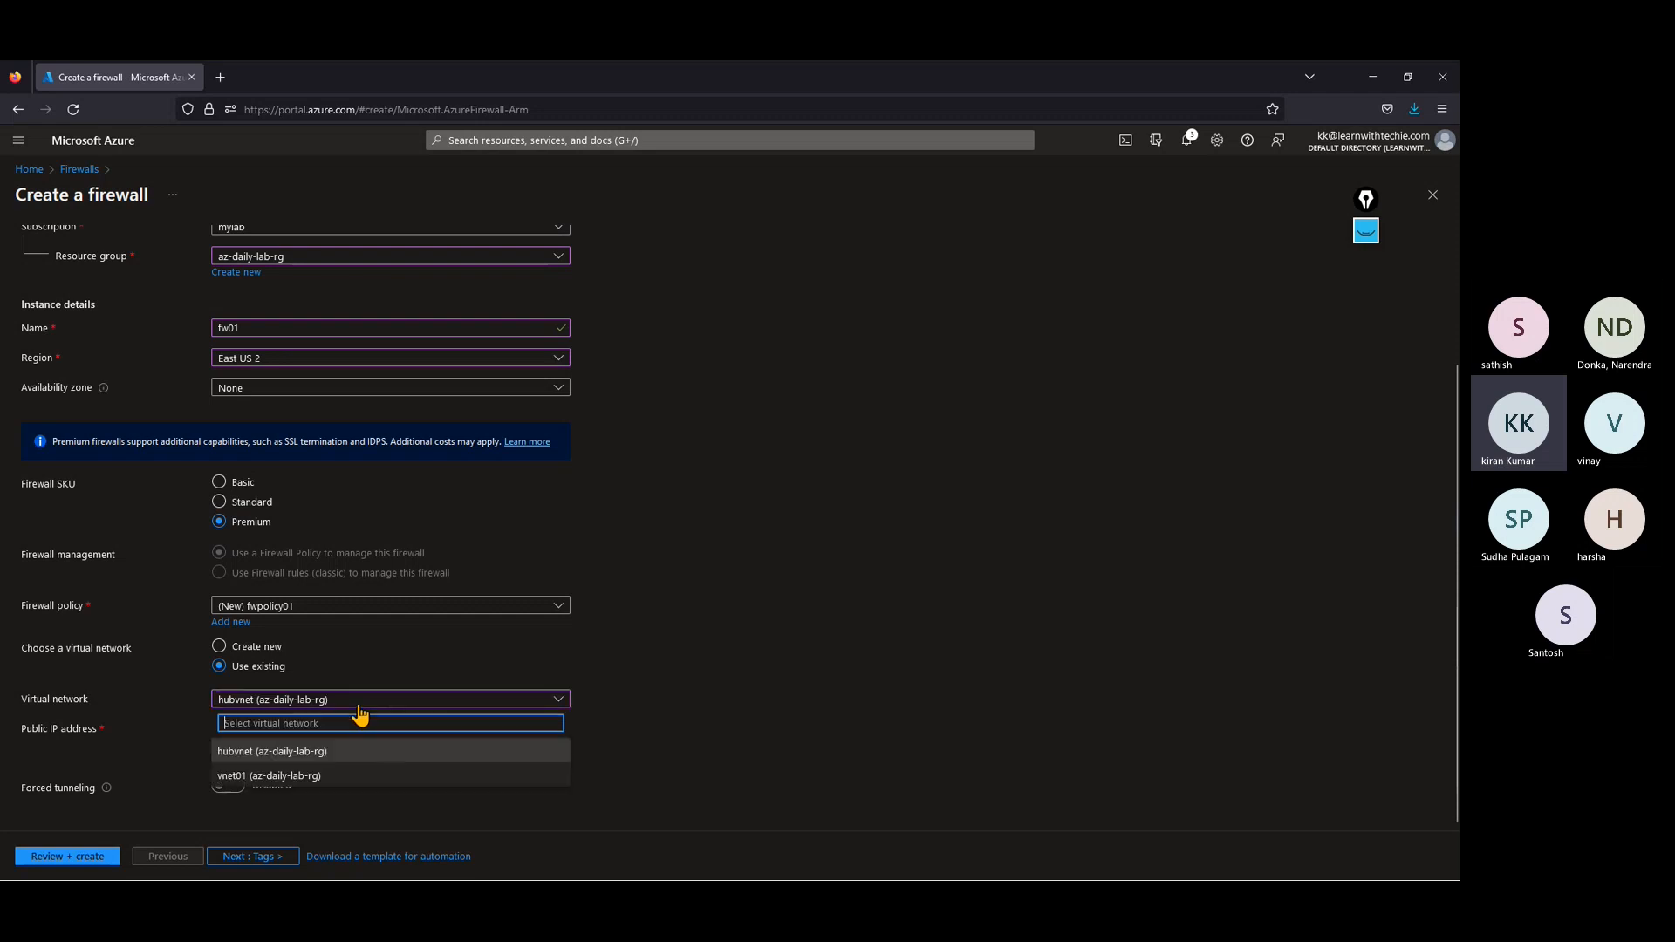
{"action": "left_click", "coordinate": [282, 777]}
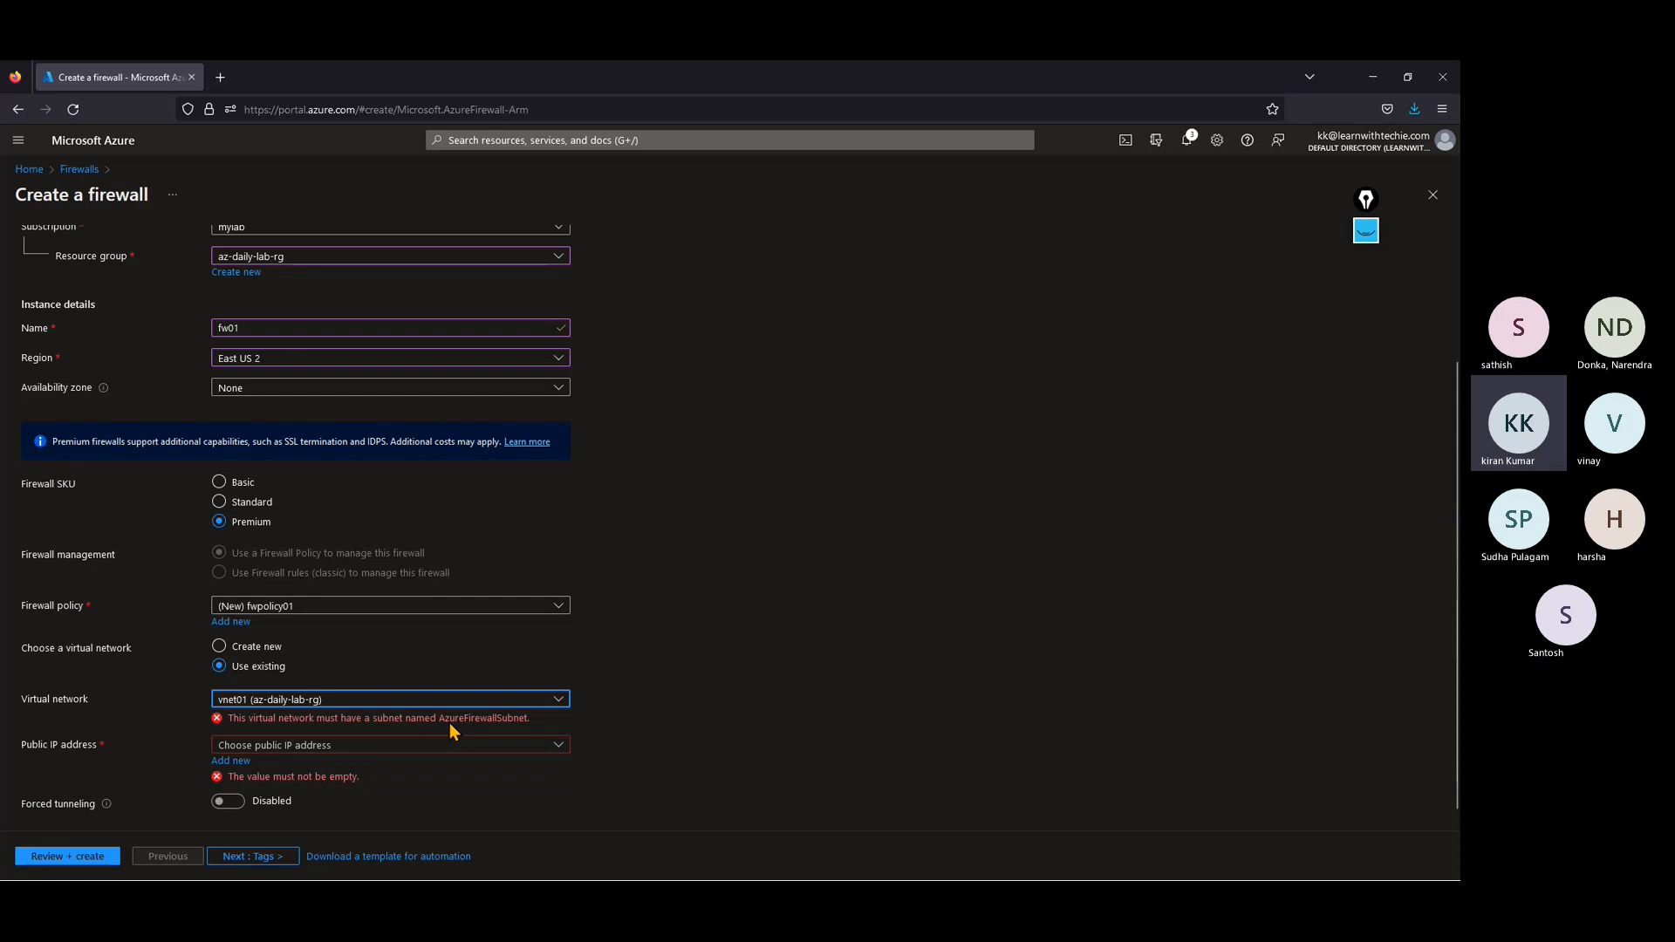
{"action": "left_click", "coordinate": [349, 700]}
{"action": "left_click", "coordinate": [287, 753]}
Step: Add a new public IP address named fwpip01 for the firewall
{"action": "left_click", "coordinate": [234, 747]}
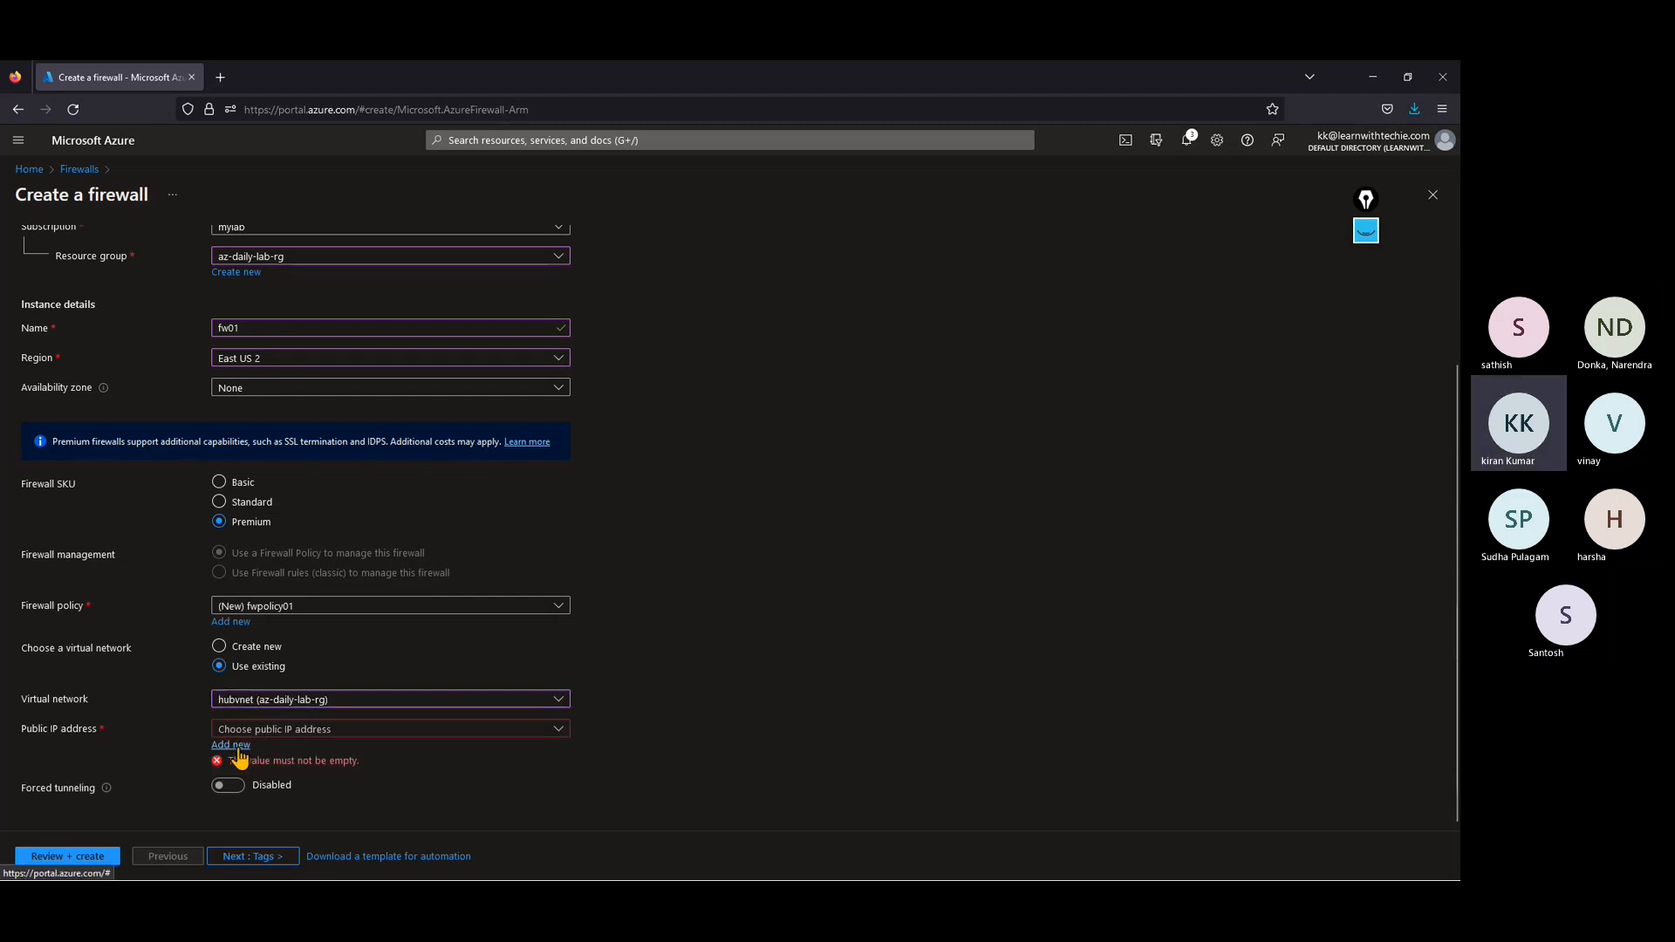
{"action": "type", "text": "f"}
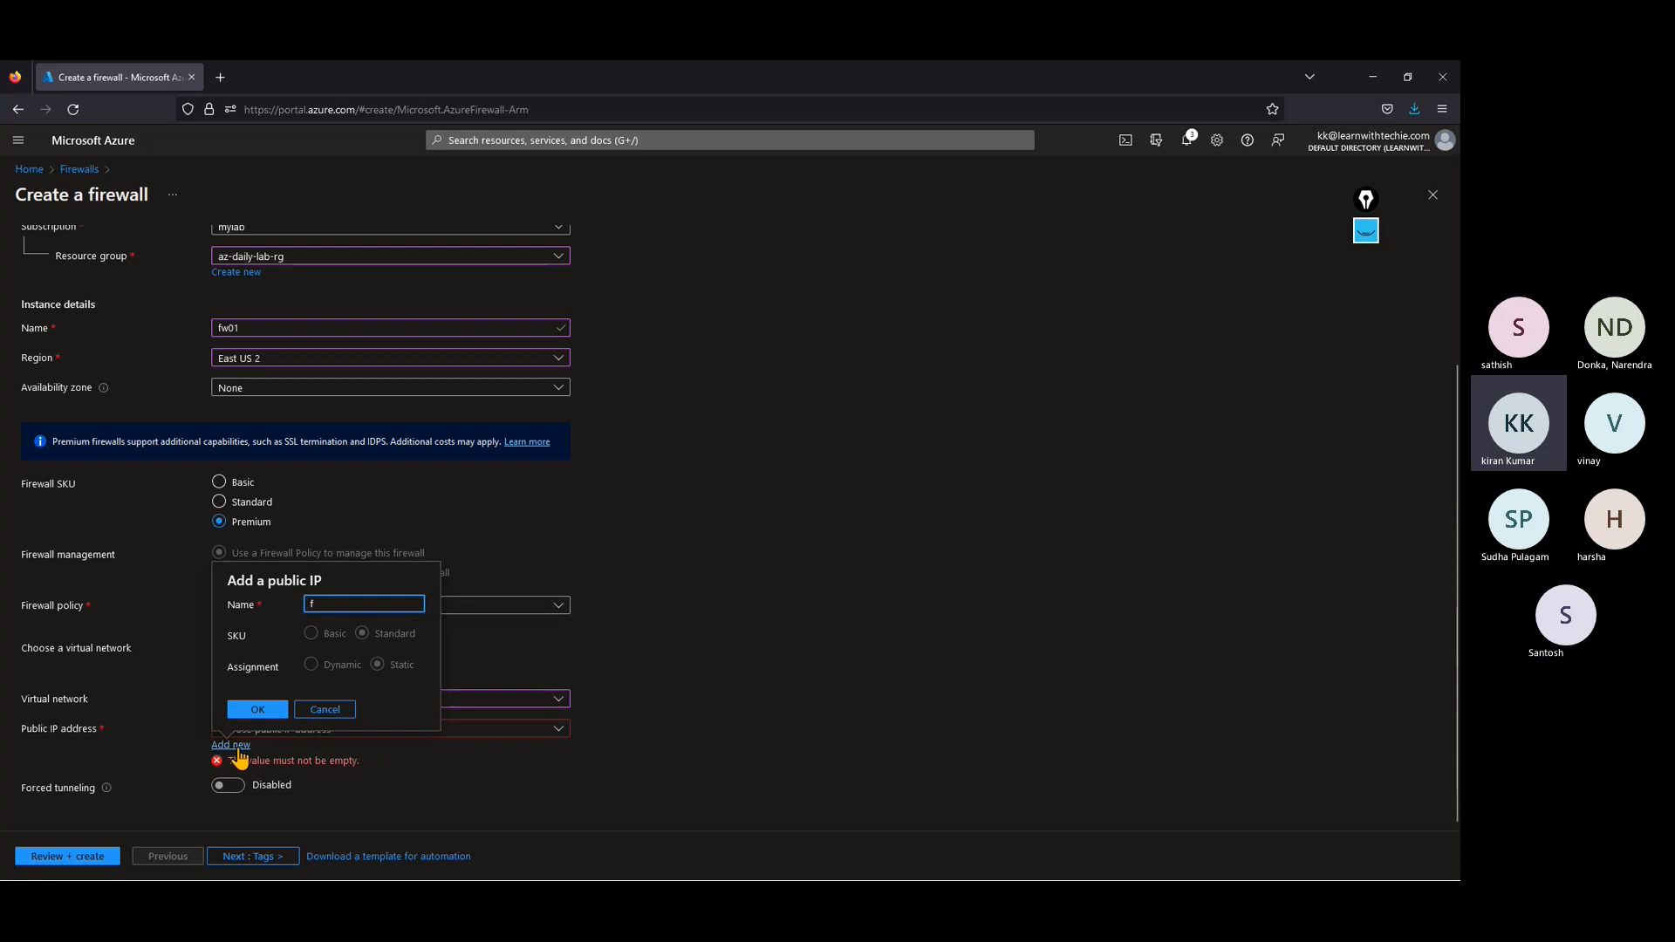
{"action": "type", "text": "wpip01"}
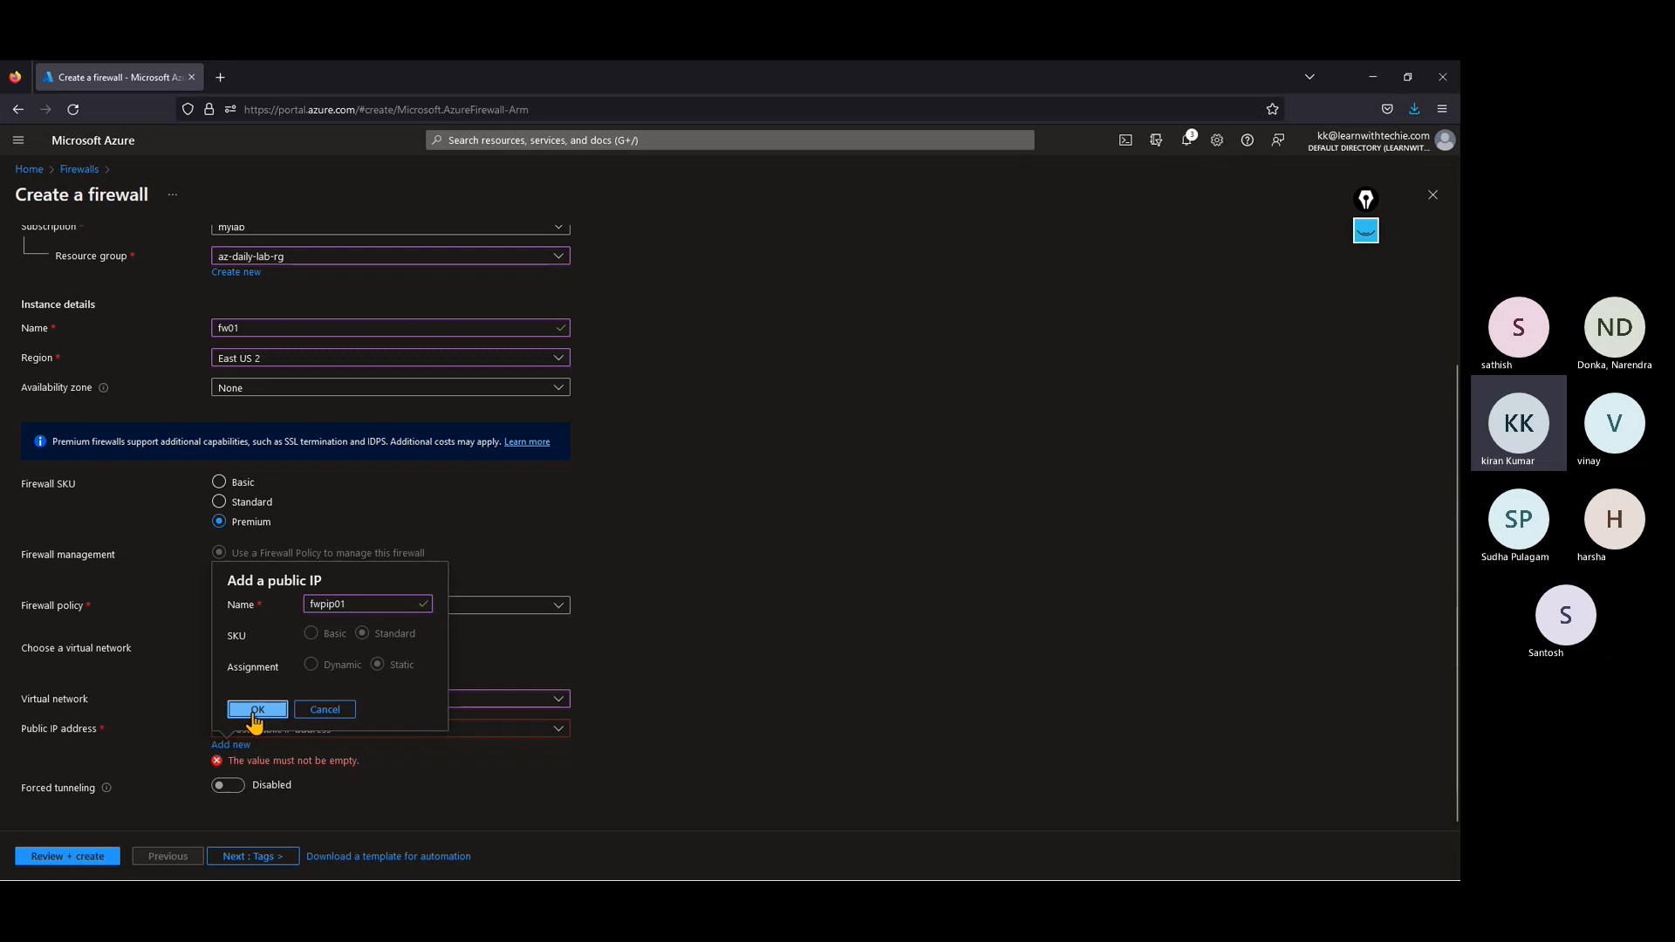
{"action": "left_click", "coordinate": [258, 710]}
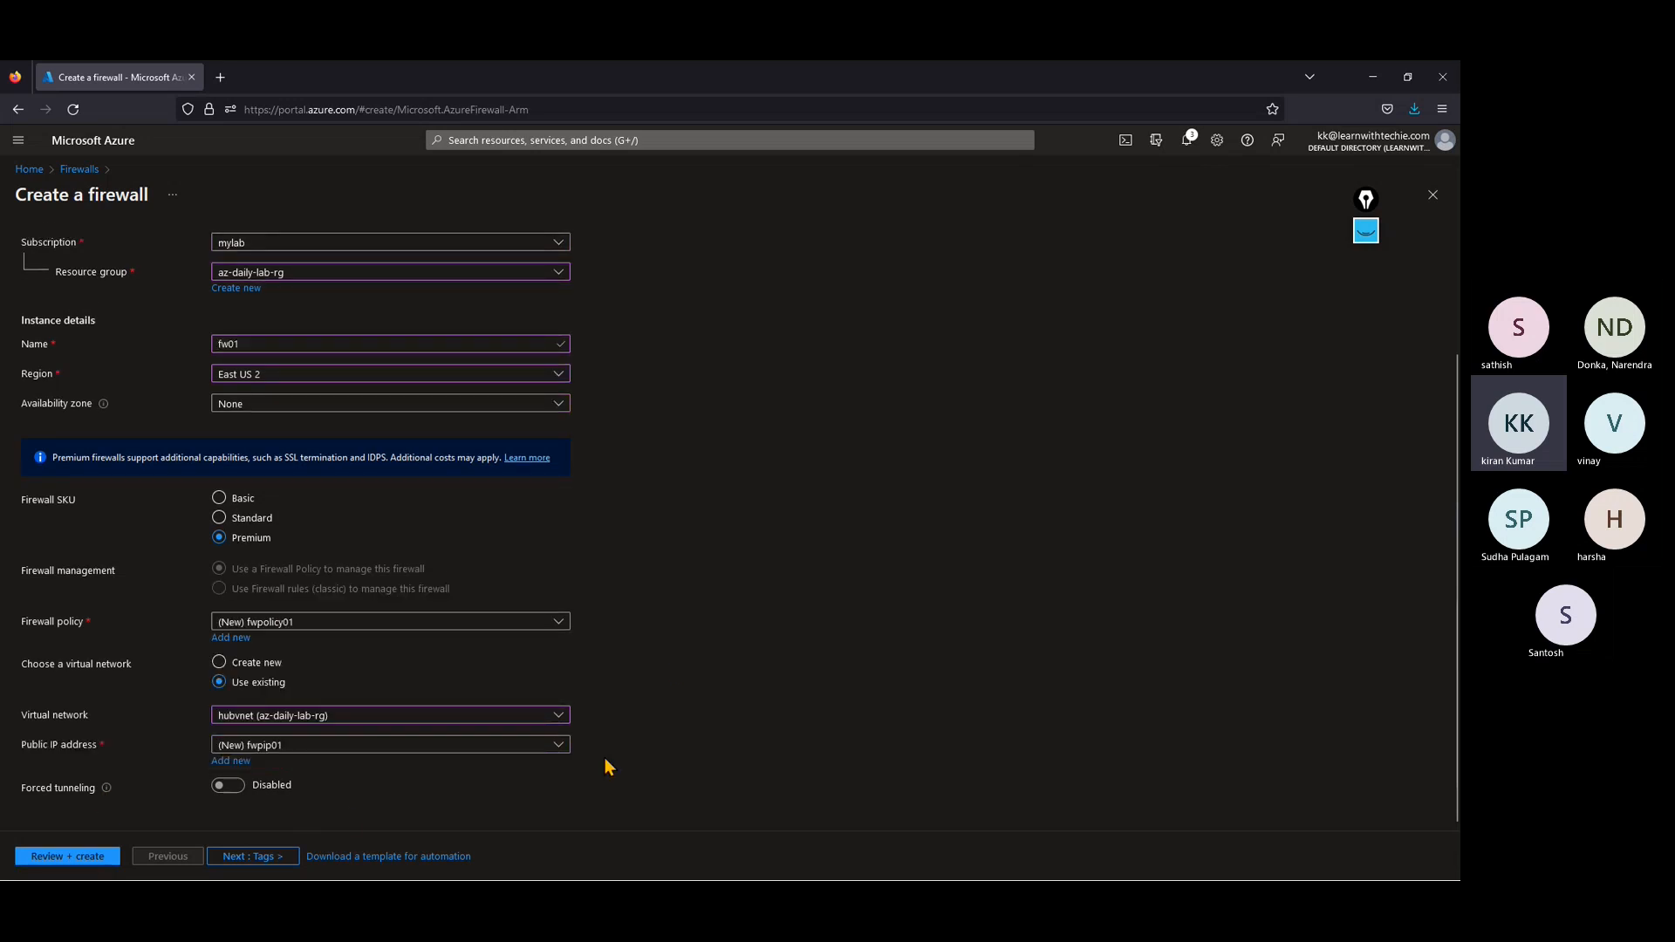
Step: Keep the tags empty, validate the firewall configuration and create the firewall
{"action": "left_click", "coordinate": [261, 858]}
{"action": "left_click", "coordinate": [261, 857]}
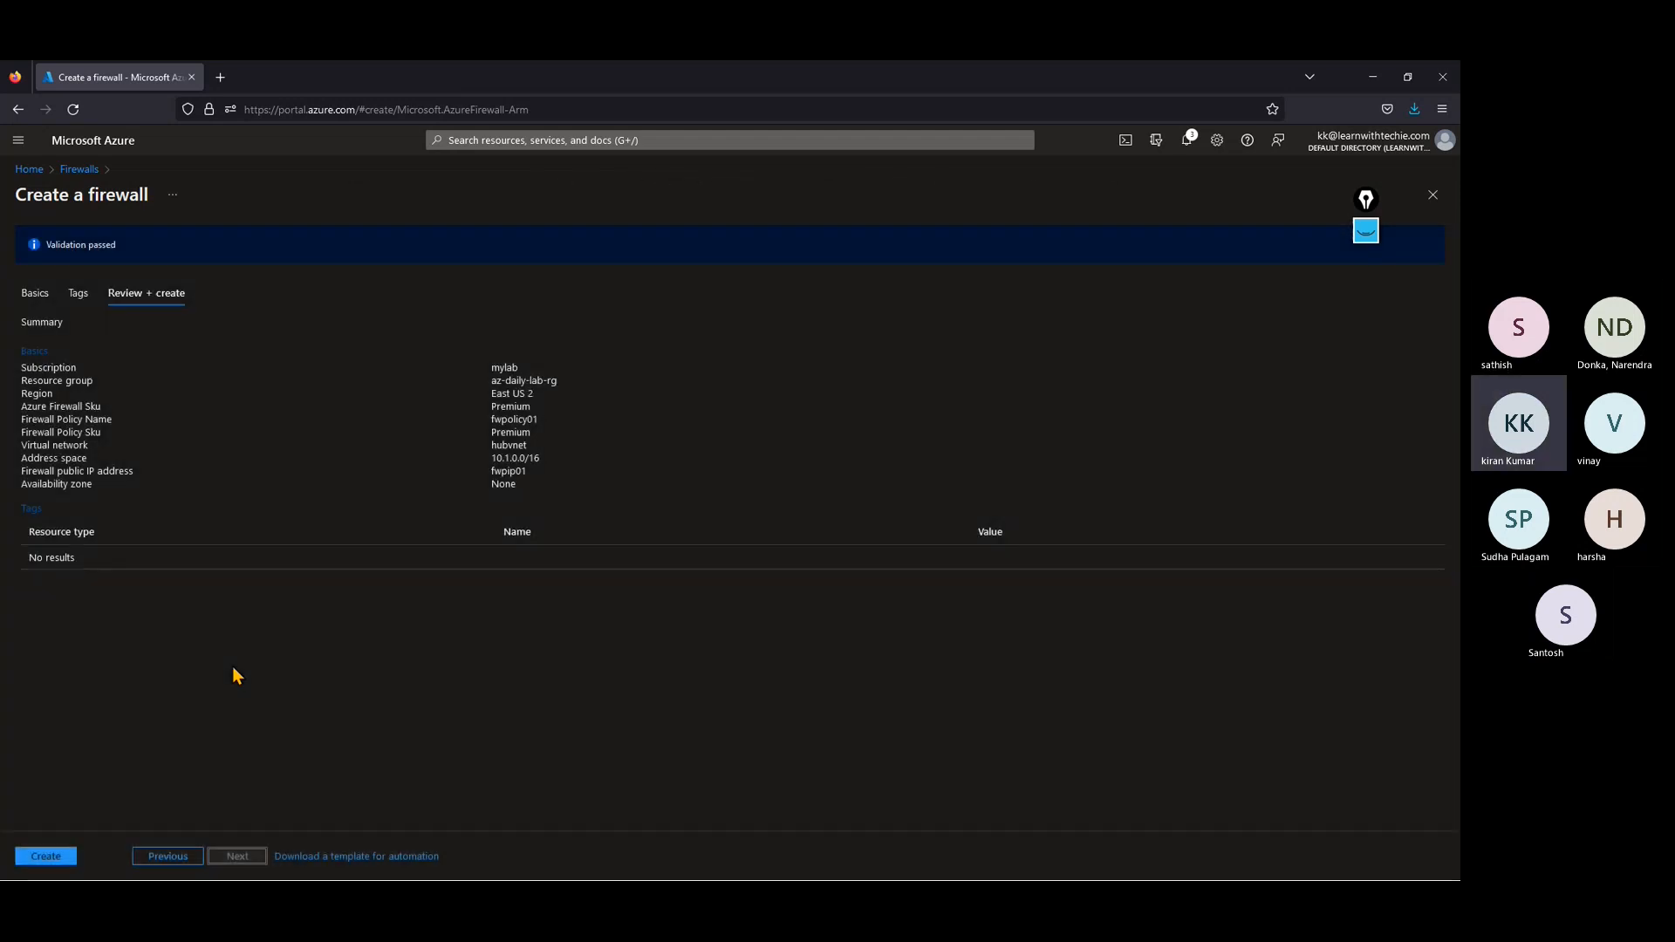
{"action": "left_click", "coordinate": [47, 856]}
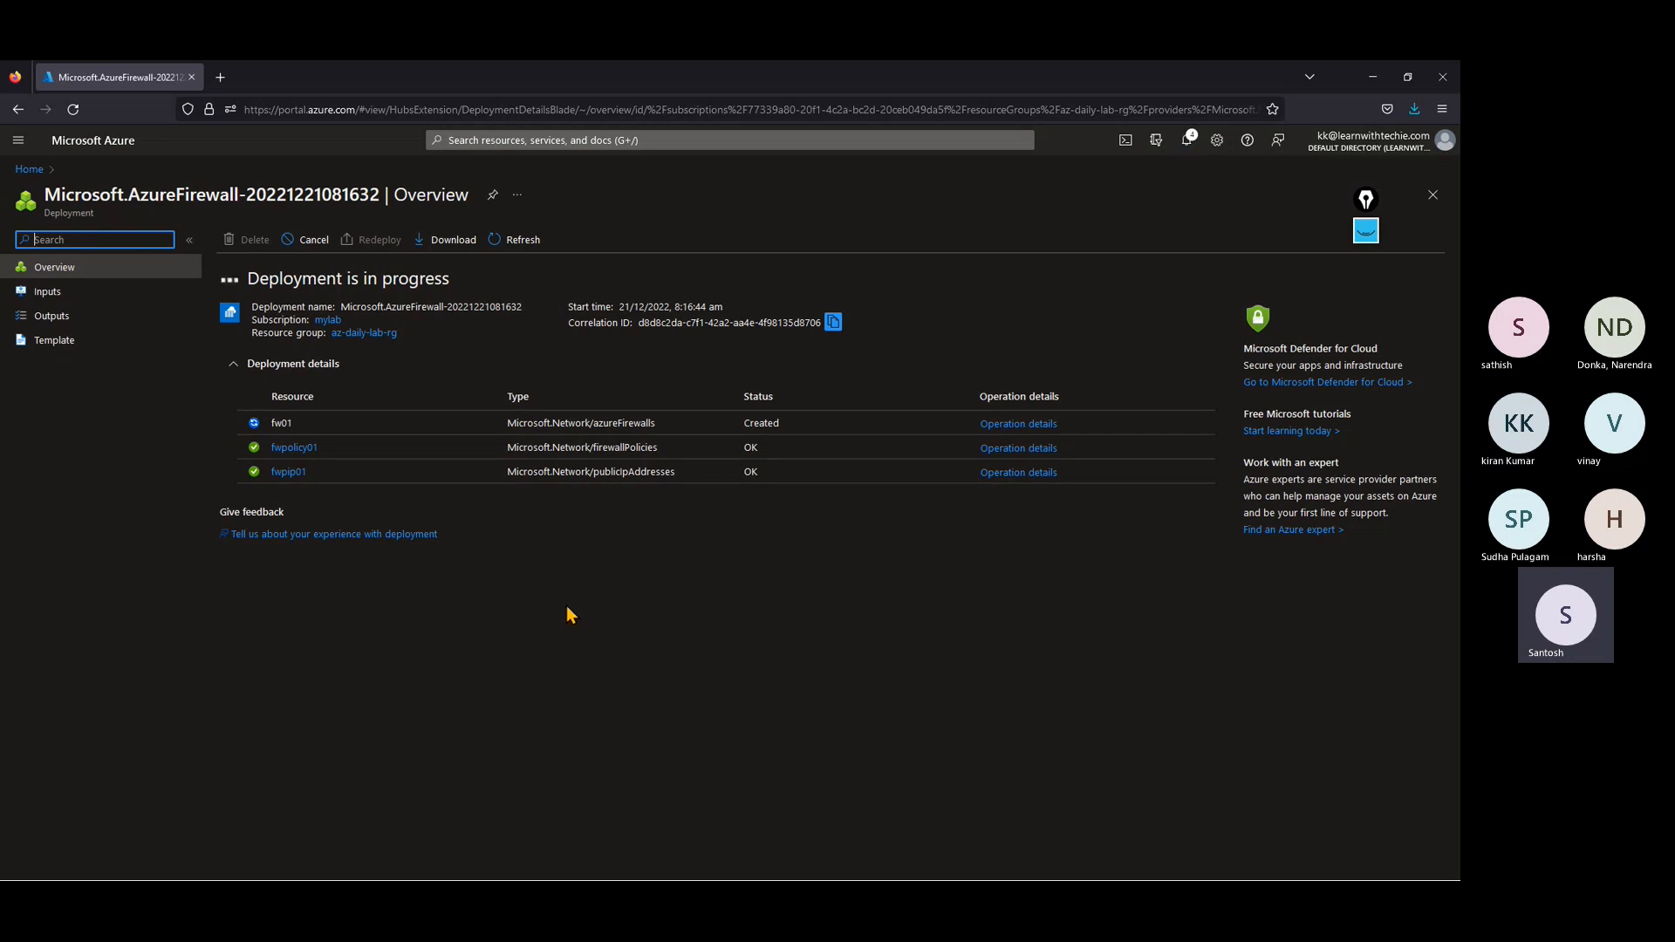
Step: Start a new peering on the vnet01 virtual network and name its own peering link vnetpeering
{"action": "left_click", "coordinate": [29, 172]}
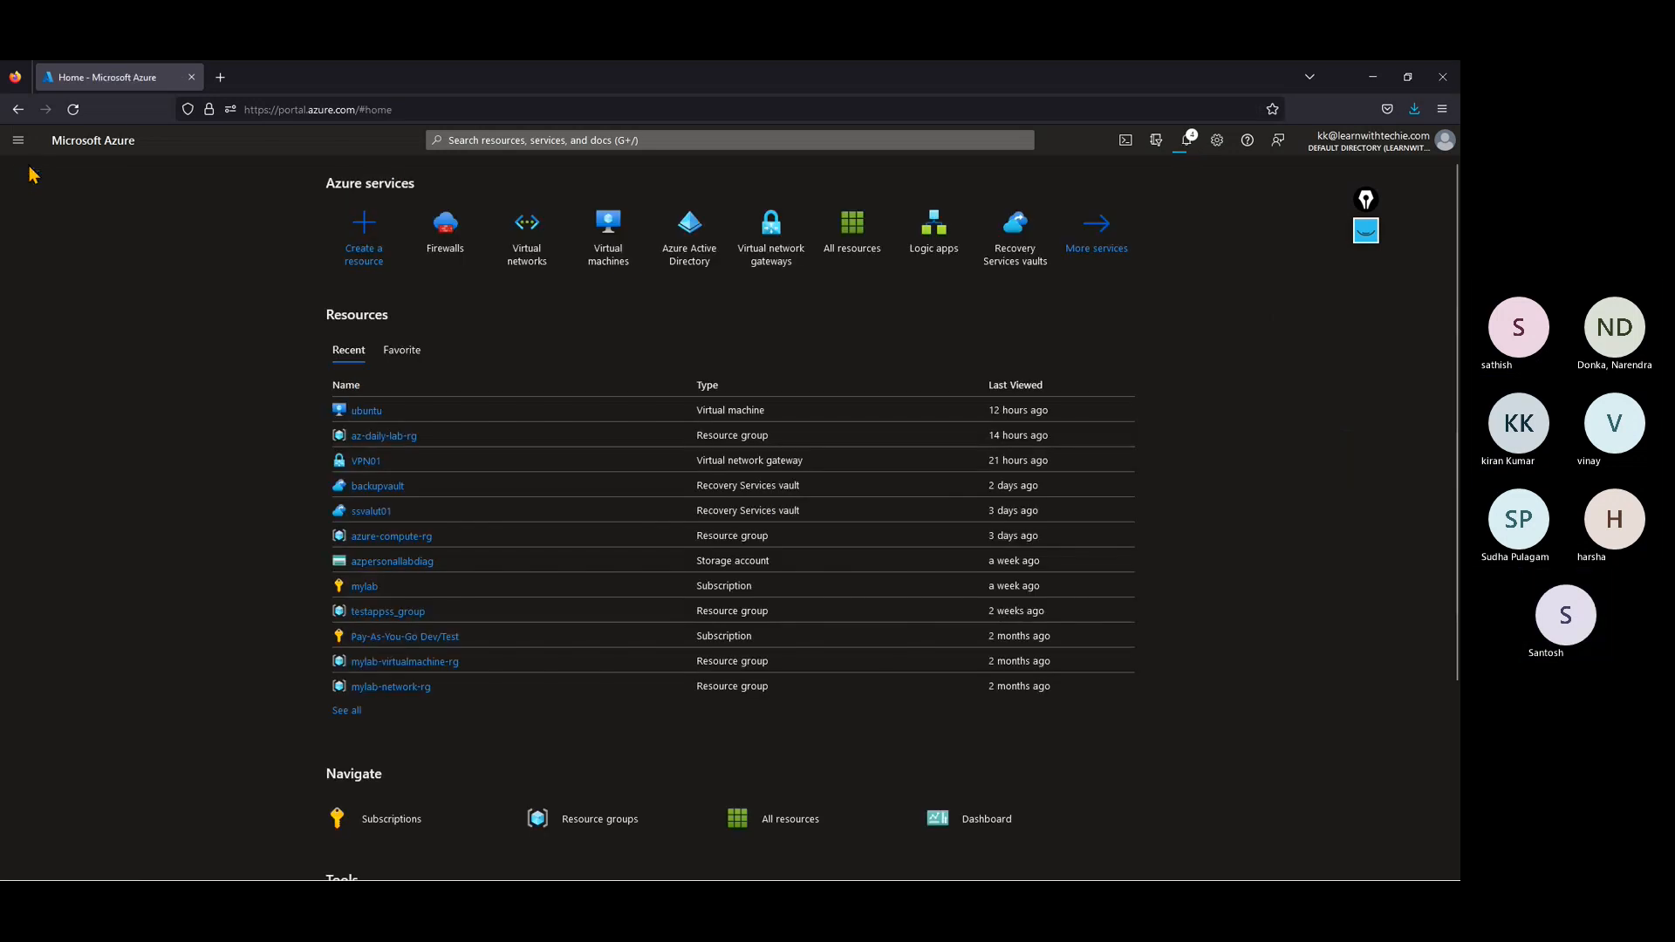
{"action": "left_click", "coordinate": [553, 251]}
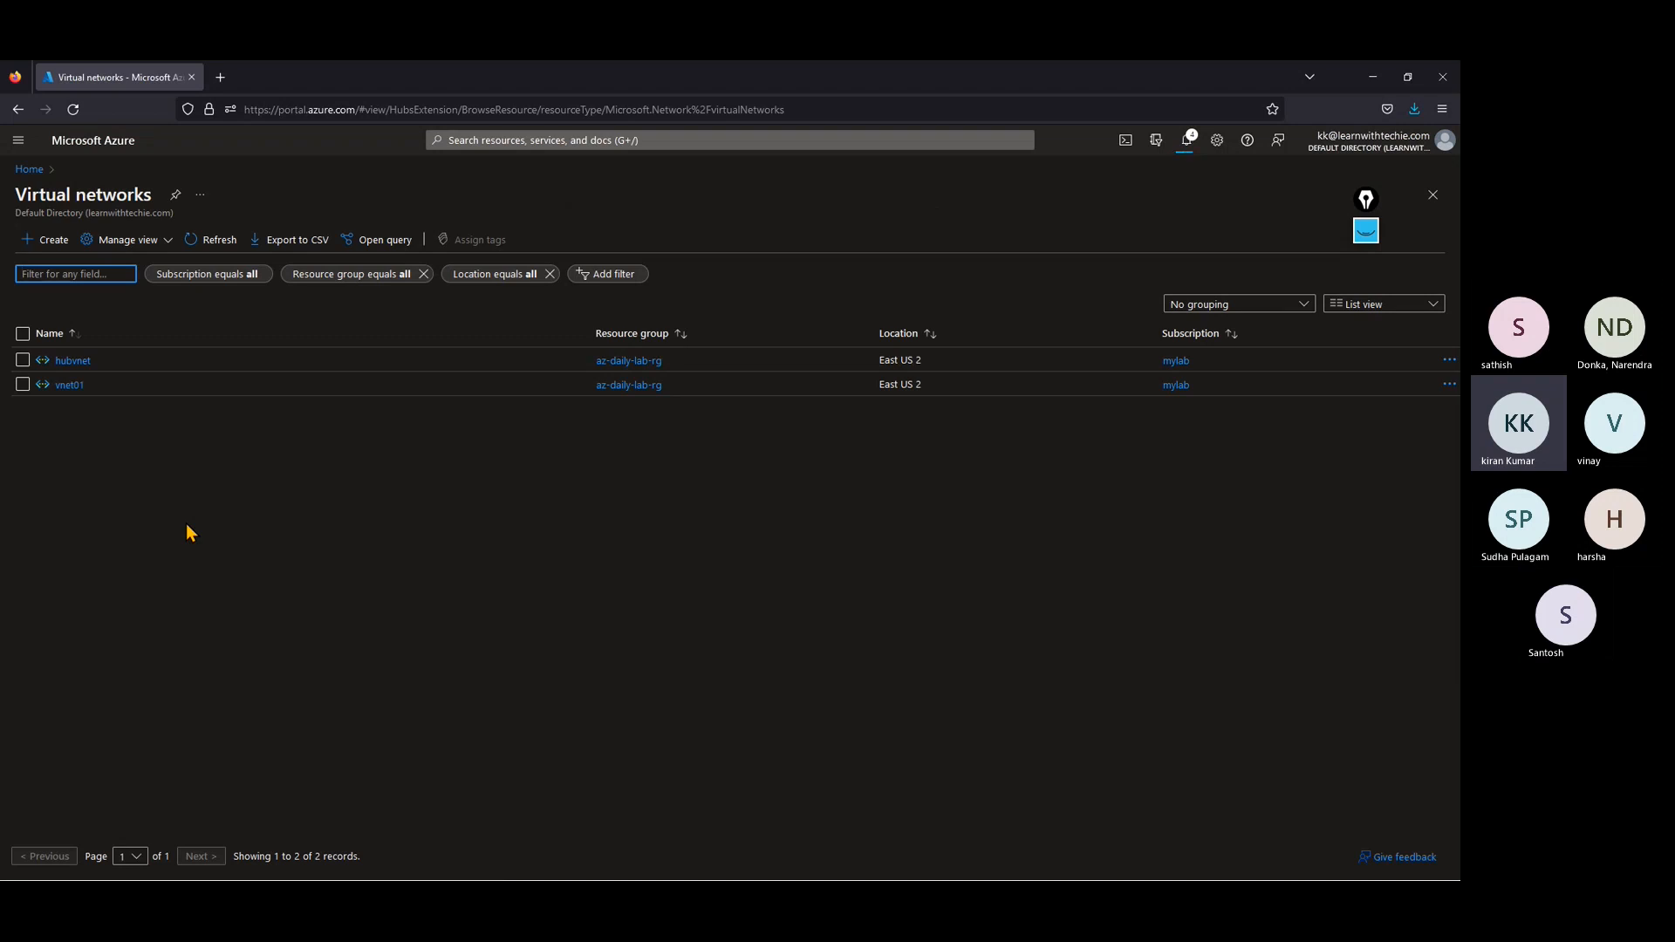
{"action": "left_click", "coordinate": [69, 384]}
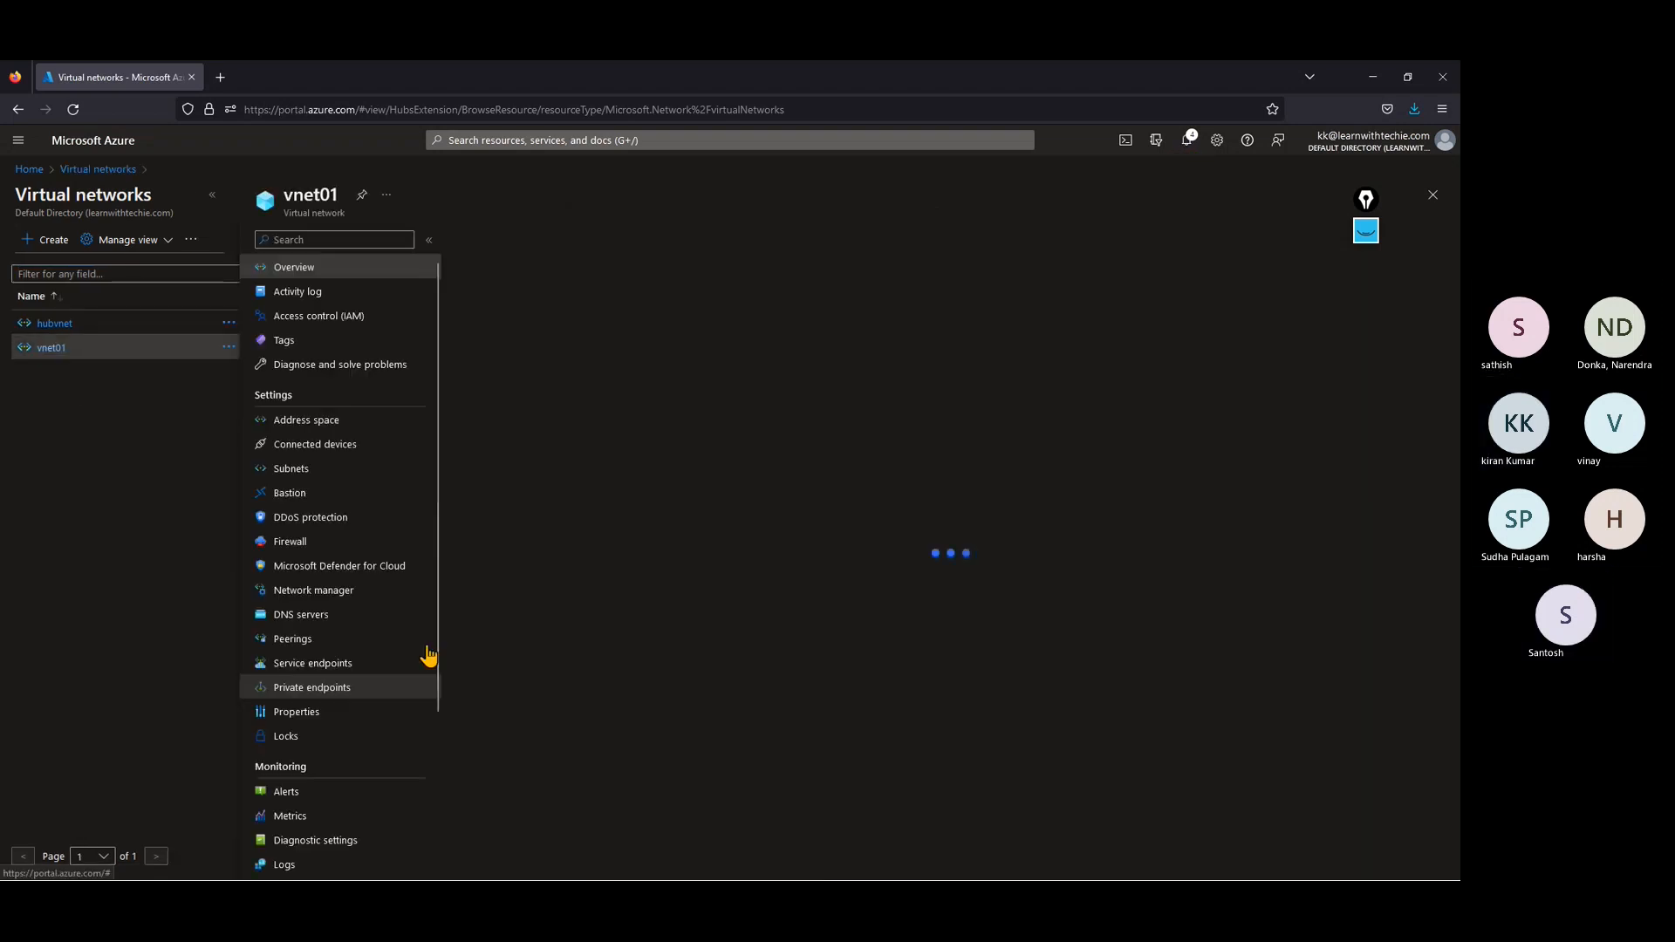
{"action": "left_click", "coordinate": [329, 640]}
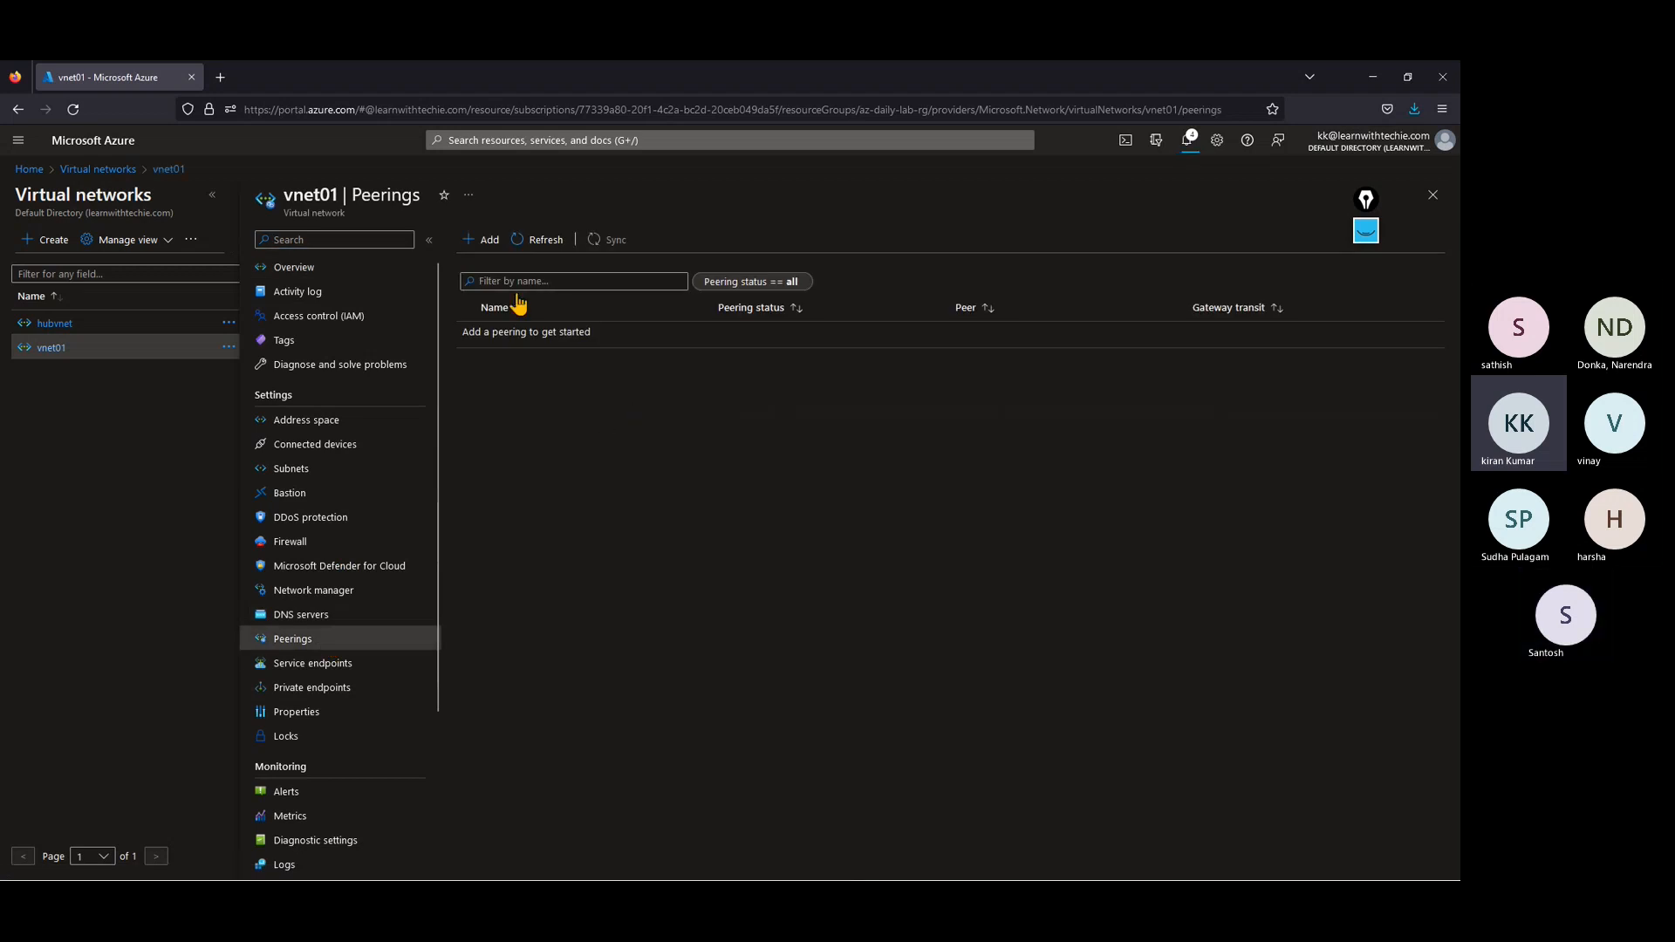
{"action": "left_click", "coordinate": [491, 240]}
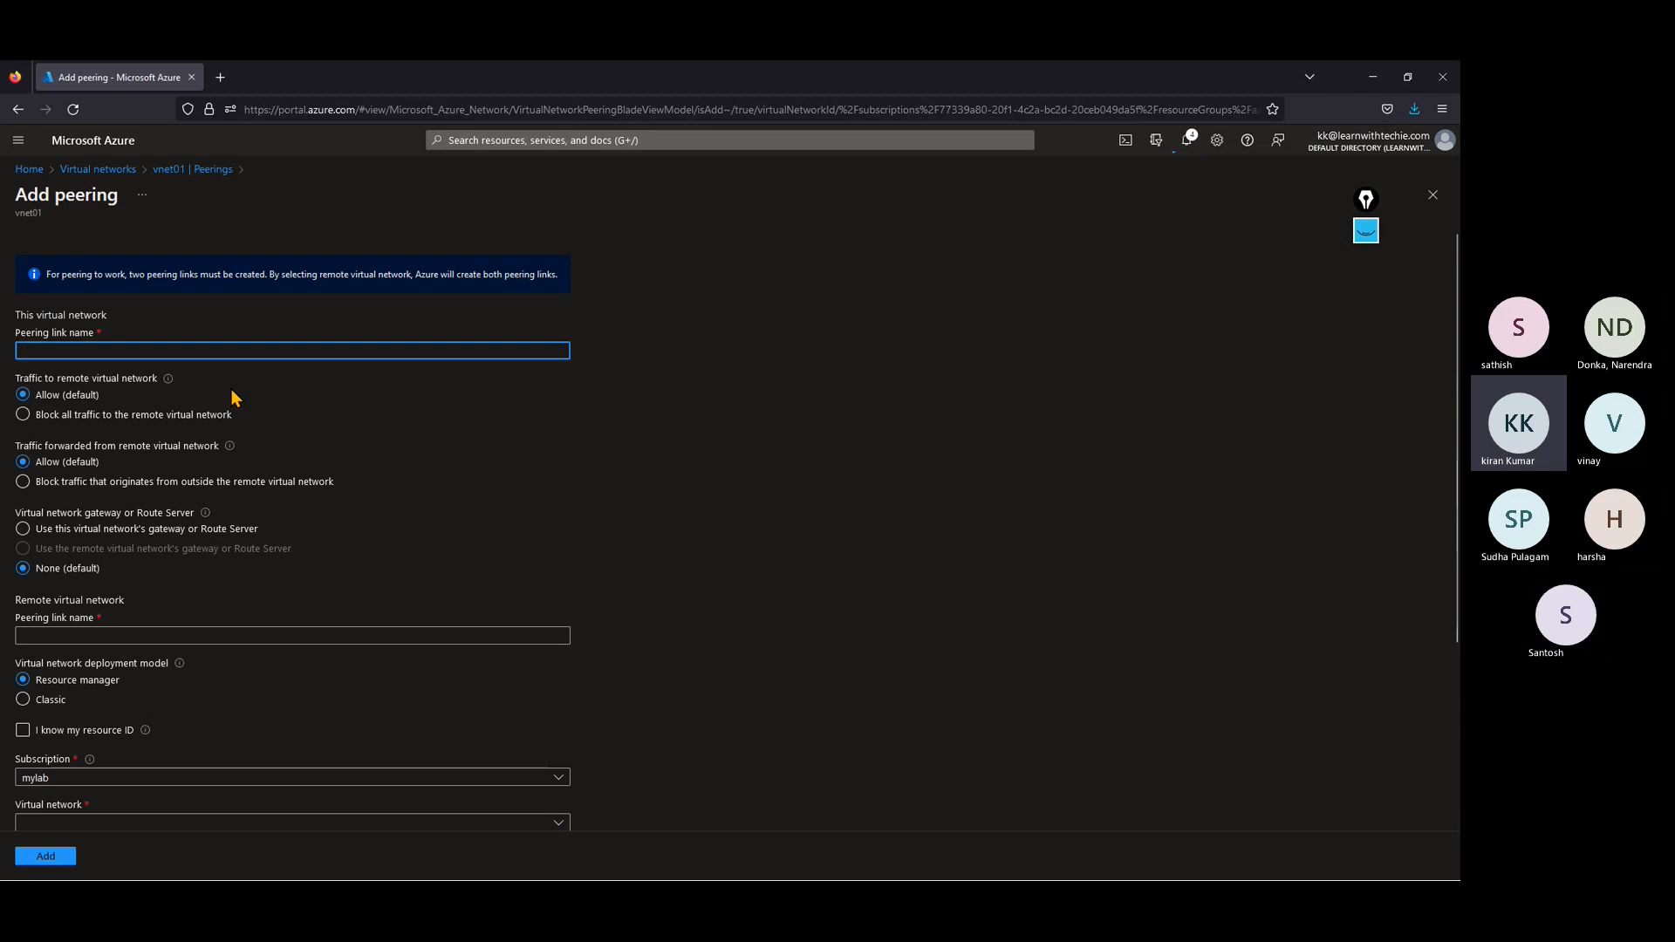
{"action": "type", "text": "vnet"}
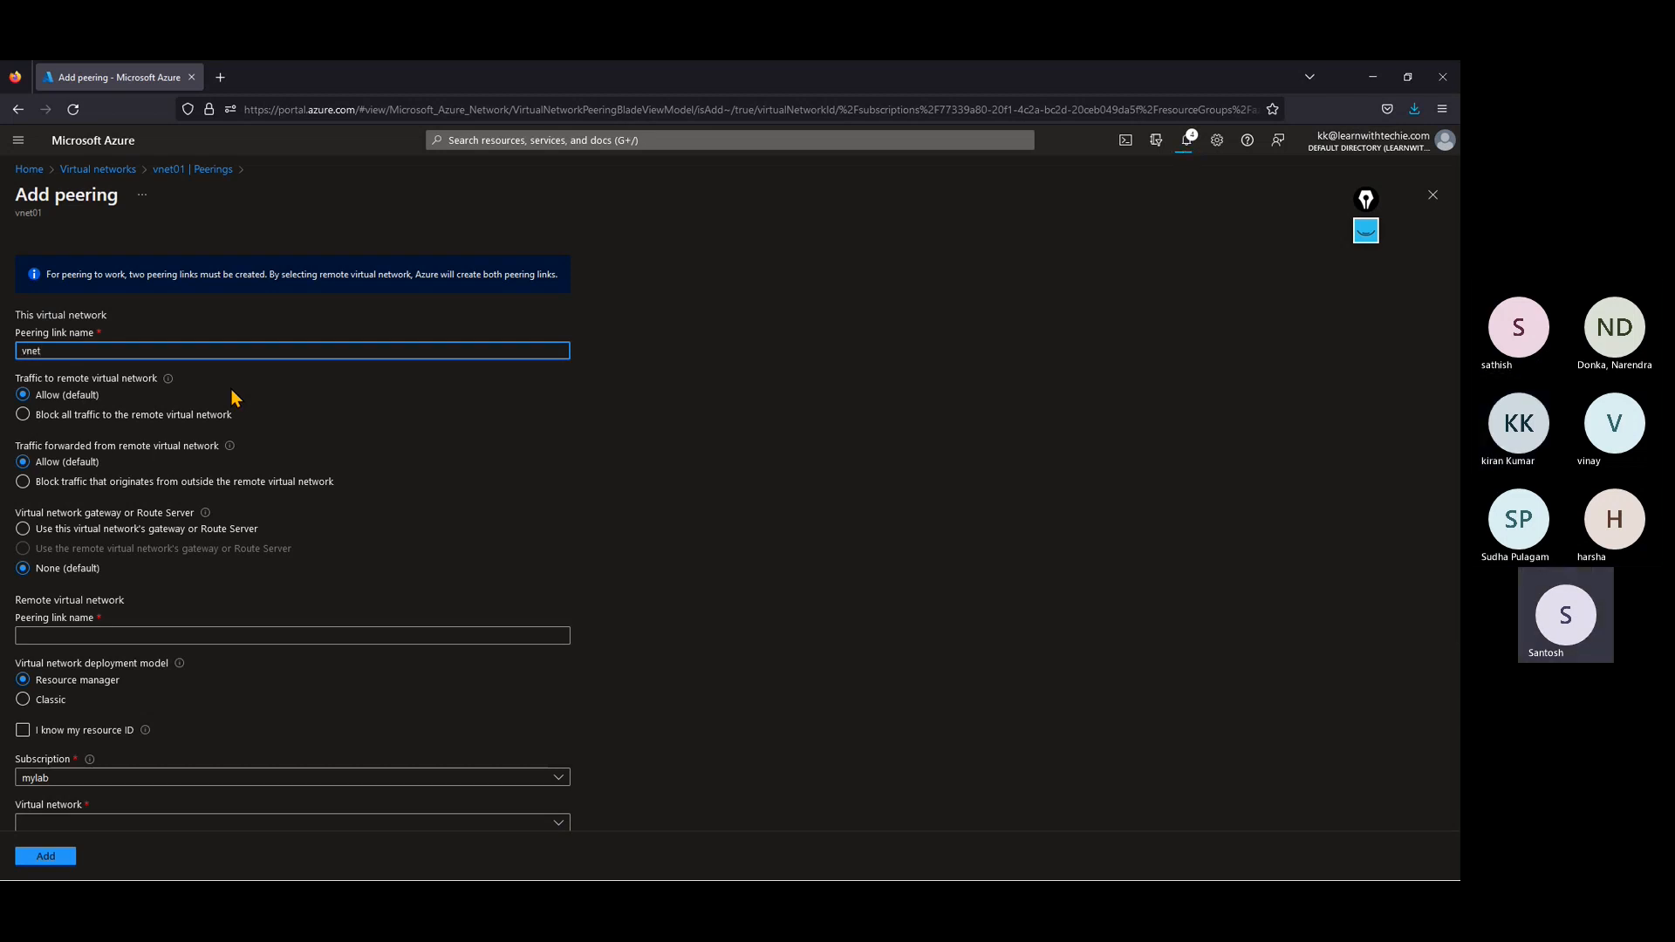
{"action": "type", "text": "peerin"}
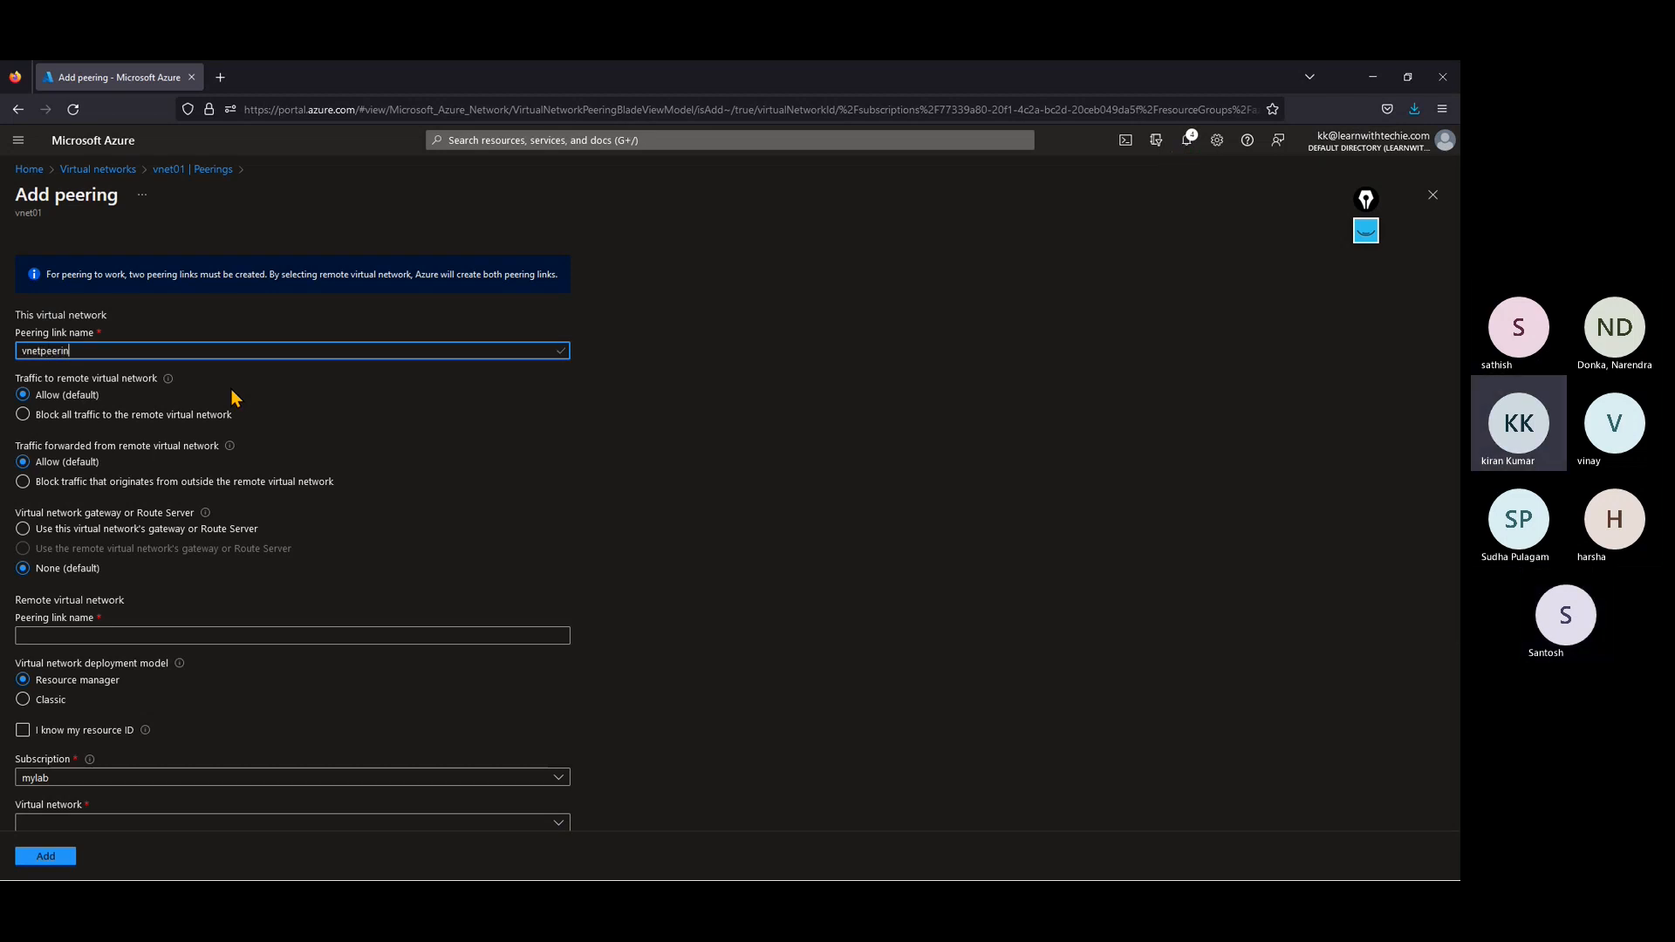
{"action": "type", "text": "g"}
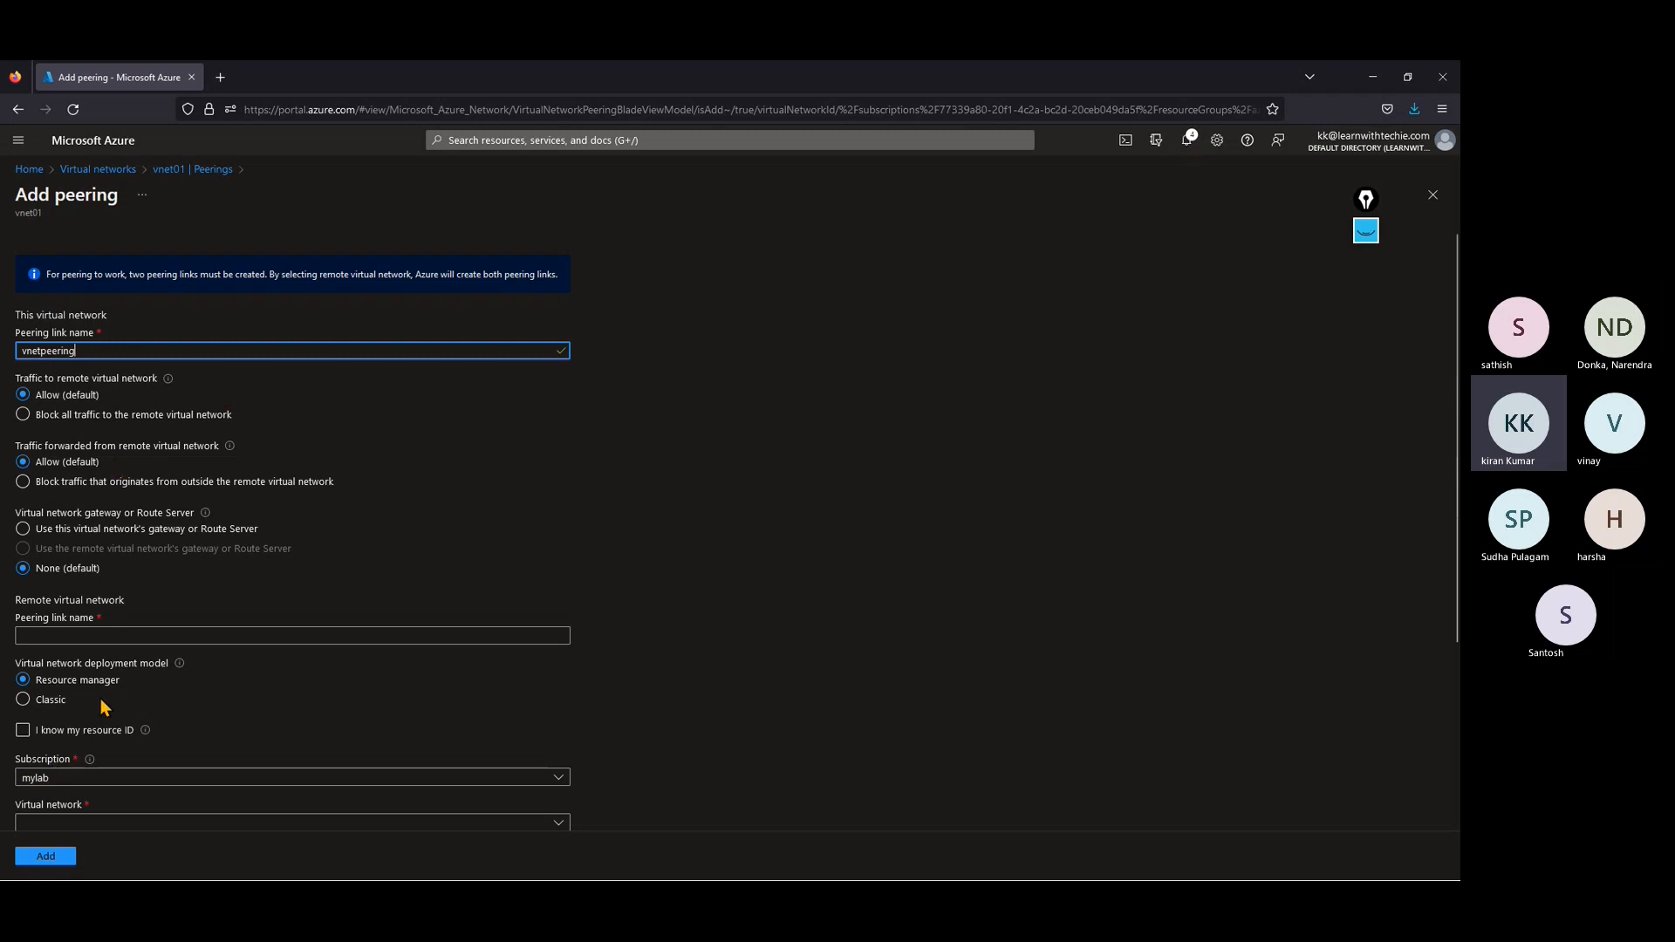
Step: Name the remote peering link hubpeering and select hubvnet as the remote virtual network
{"action": "left_click", "coordinate": [67, 636]}
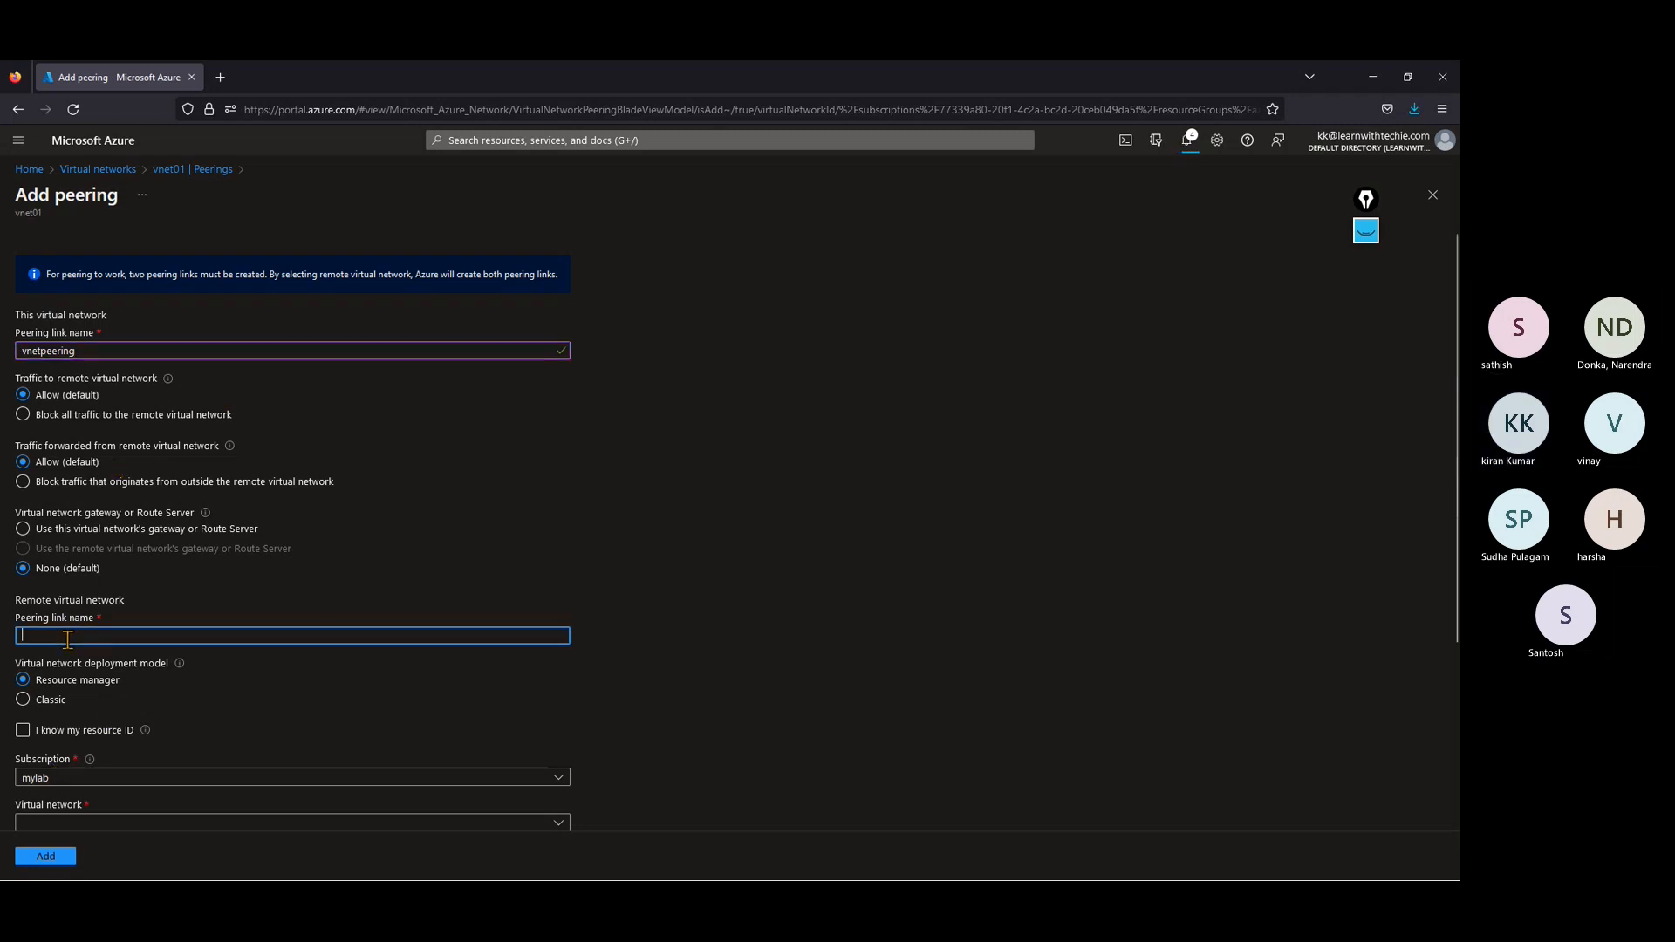
{"action": "type", "text": "hub"}
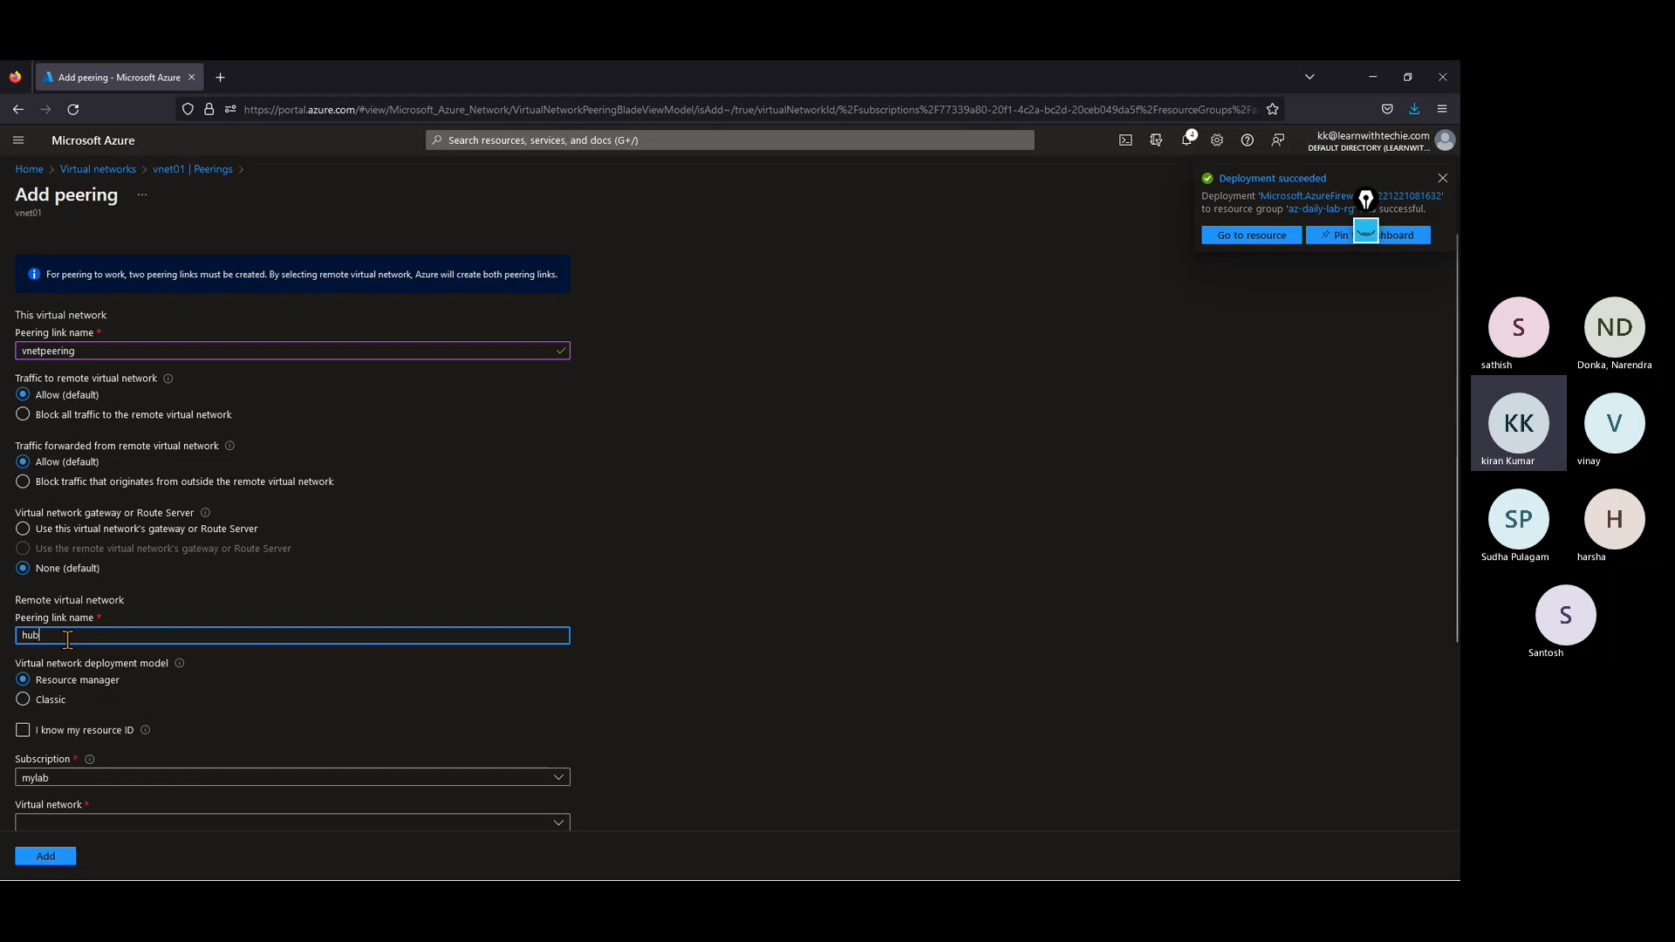
{"action": "type", "text": "peering"}
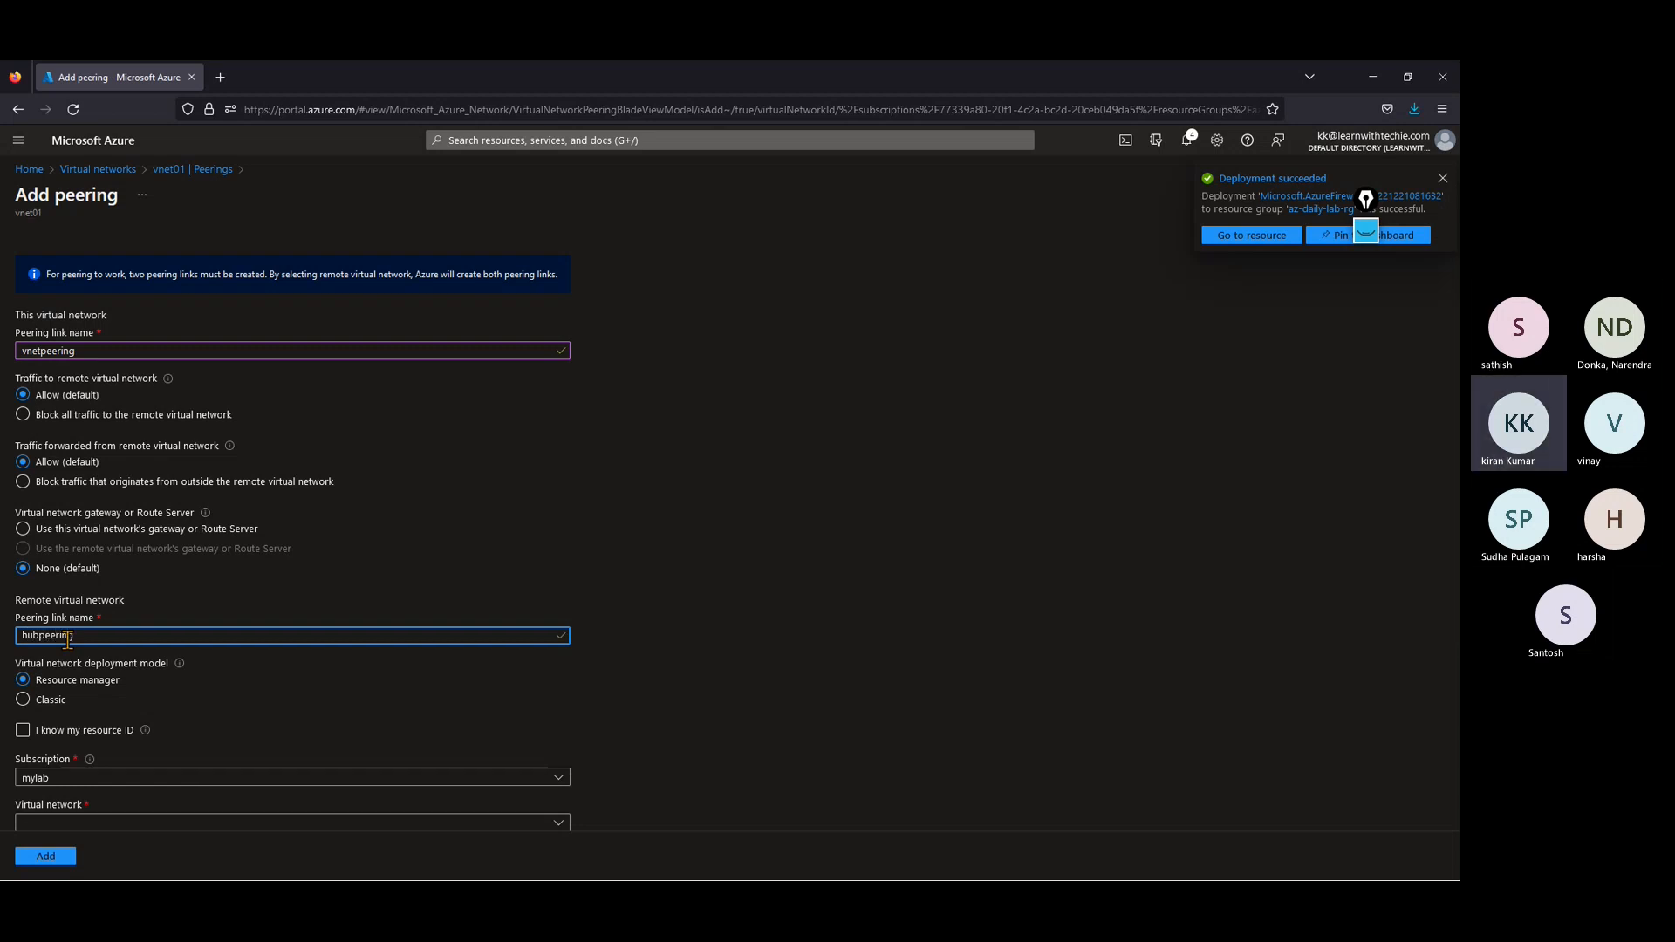
{"action": "scroll", "coordinate": [74, 654], "scroll_direction": "down", "scroll_amount": 2}
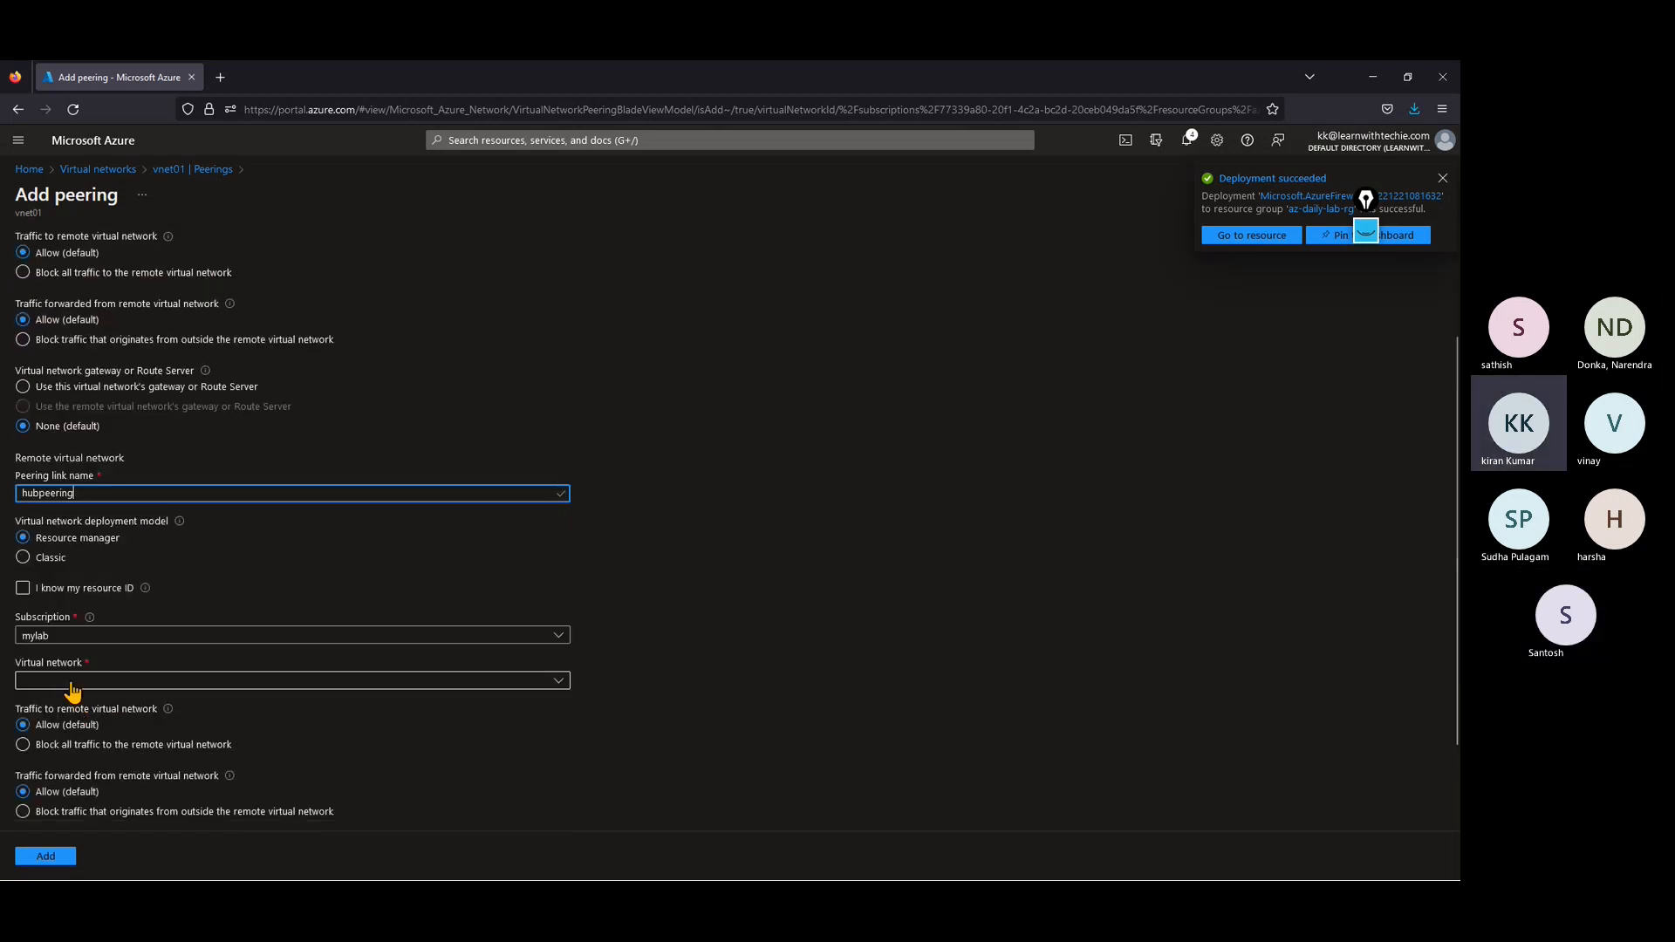
{"action": "left_click", "coordinate": [72, 683]}
{"action": "left_click", "coordinate": [38, 733]}
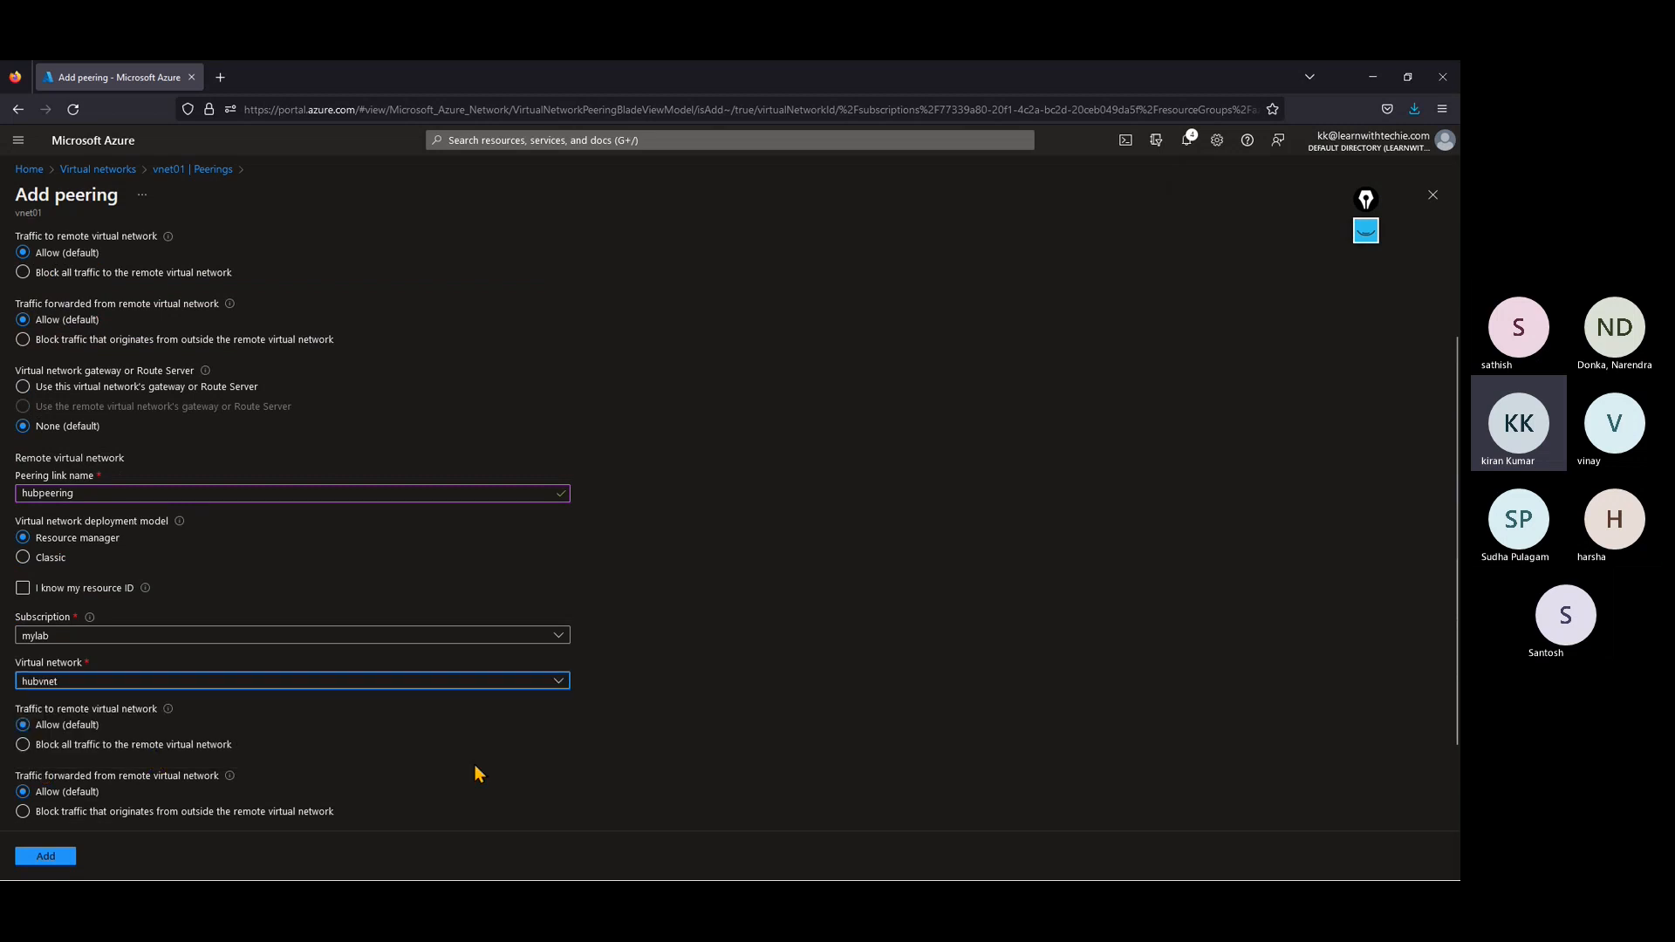
Step: Submit the peering between vnet01 and hubvnet with the default traffic and gateway settings
{"action": "scroll", "coordinate": [478, 774], "scroll_direction": "down", "scroll_amount": 1}
{"action": "scroll", "coordinate": [478, 774], "scroll_direction": "down", "scroll_amount": 1}
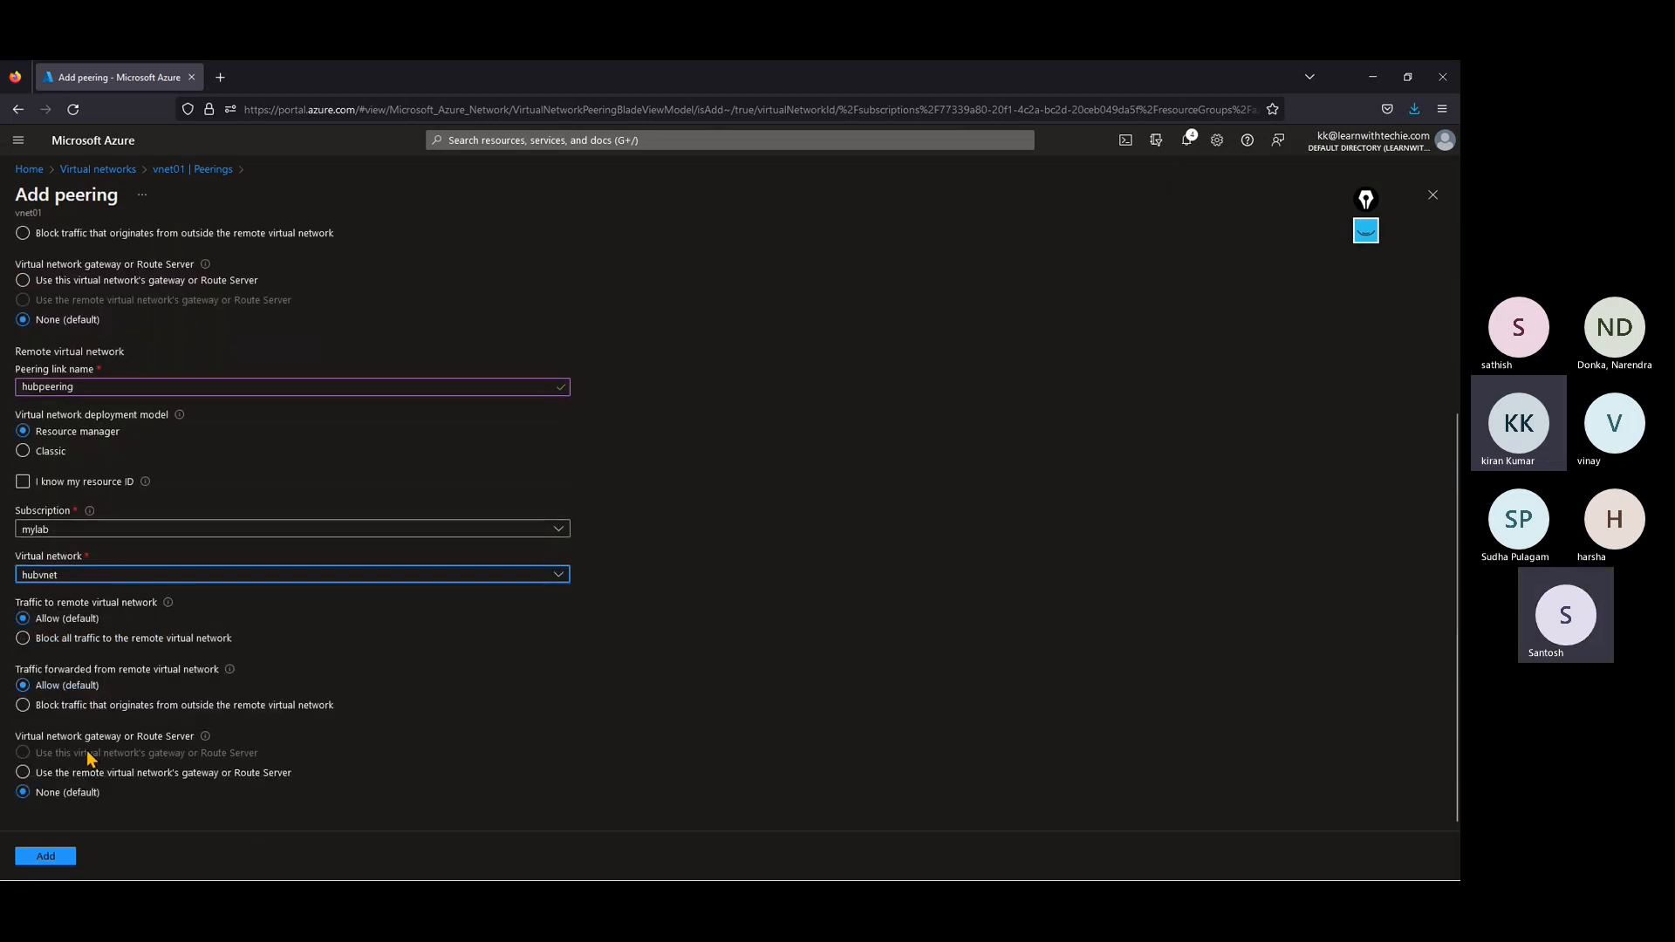
{"action": "left_click", "coordinate": [49, 857]}
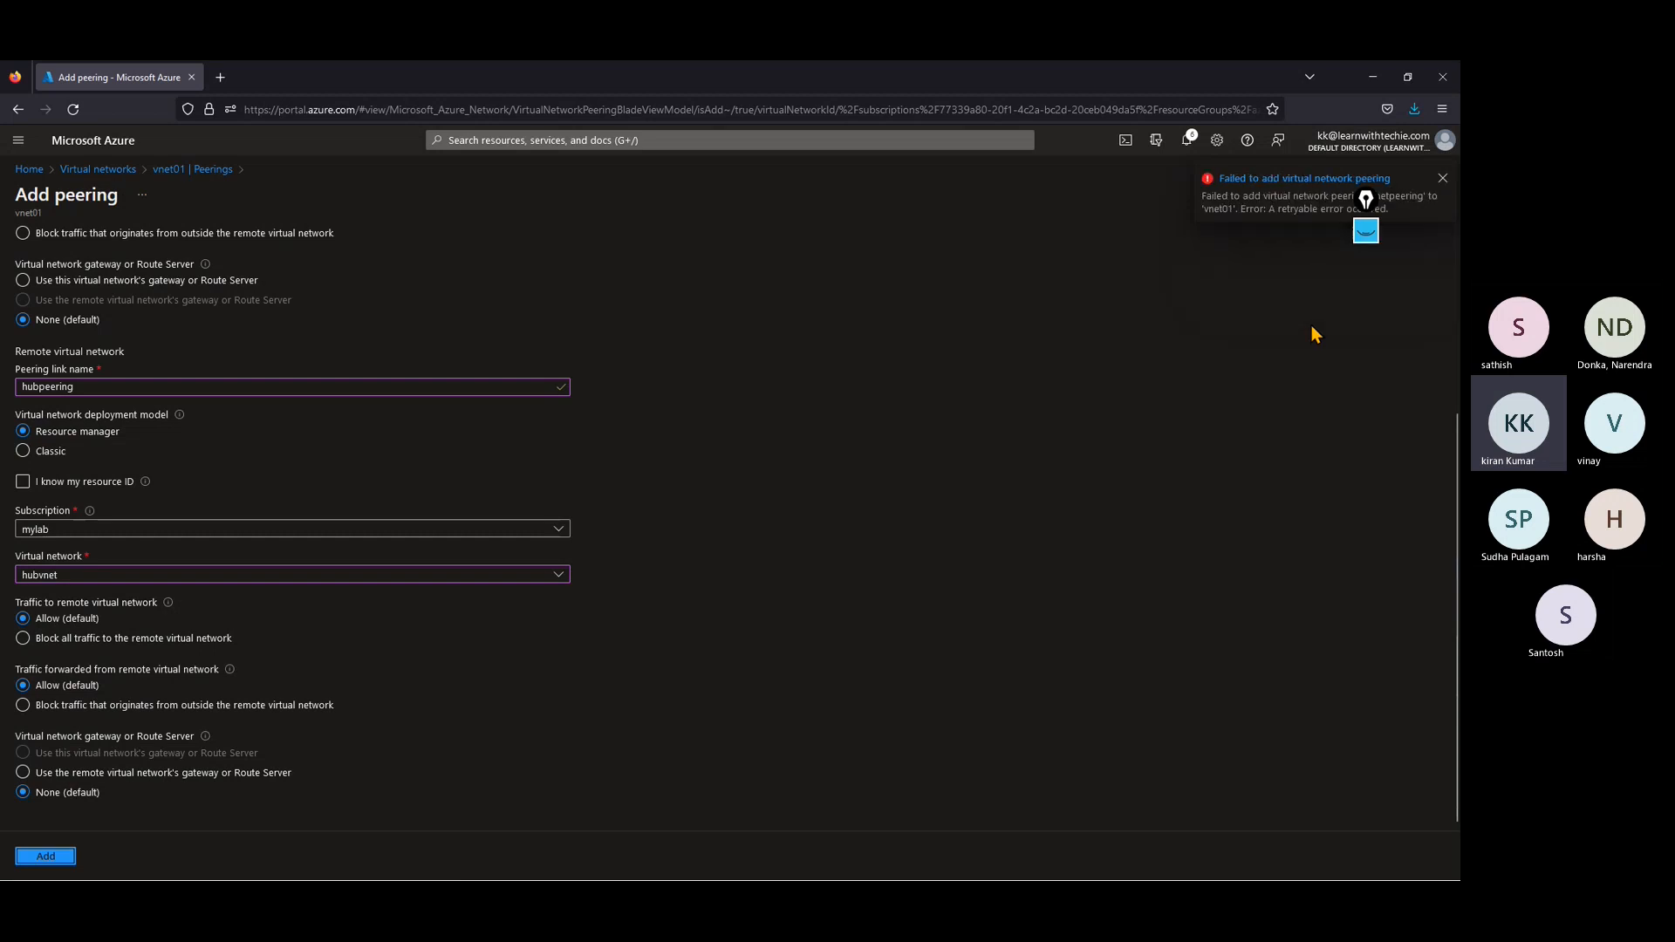
Step: Check the notifications about the submitted peering and open the peerings list of vnet01
{"action": "left_click", "coordinate": [1264, 178]}
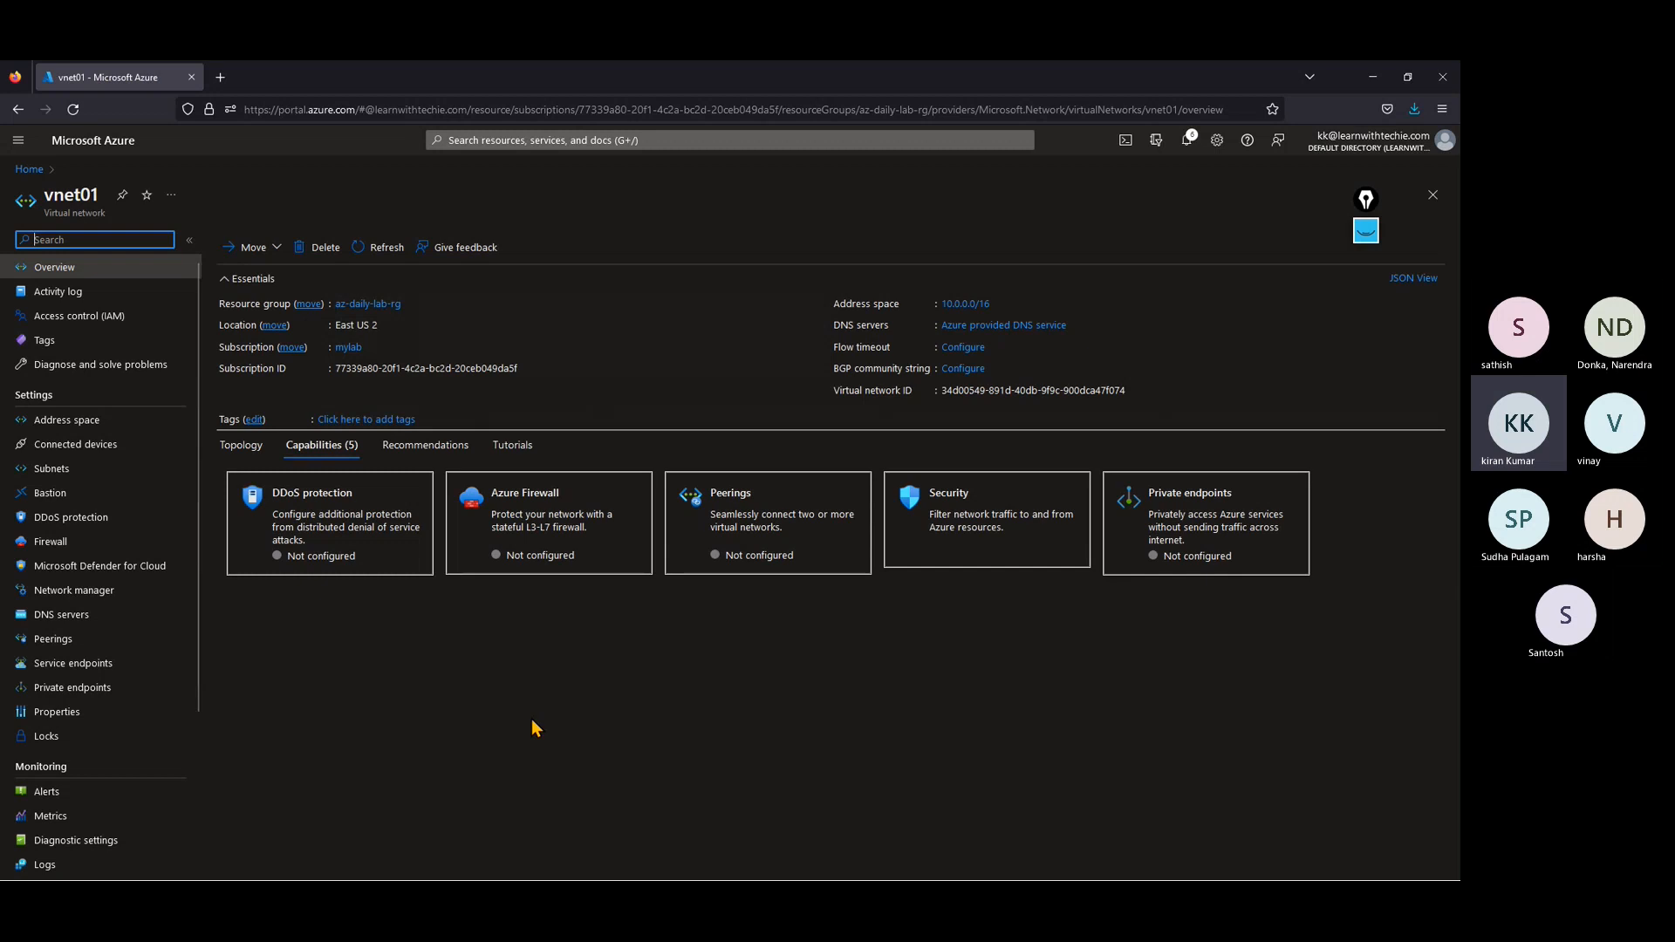
{"action": "left_click", "coordinate": [1187, 139]}
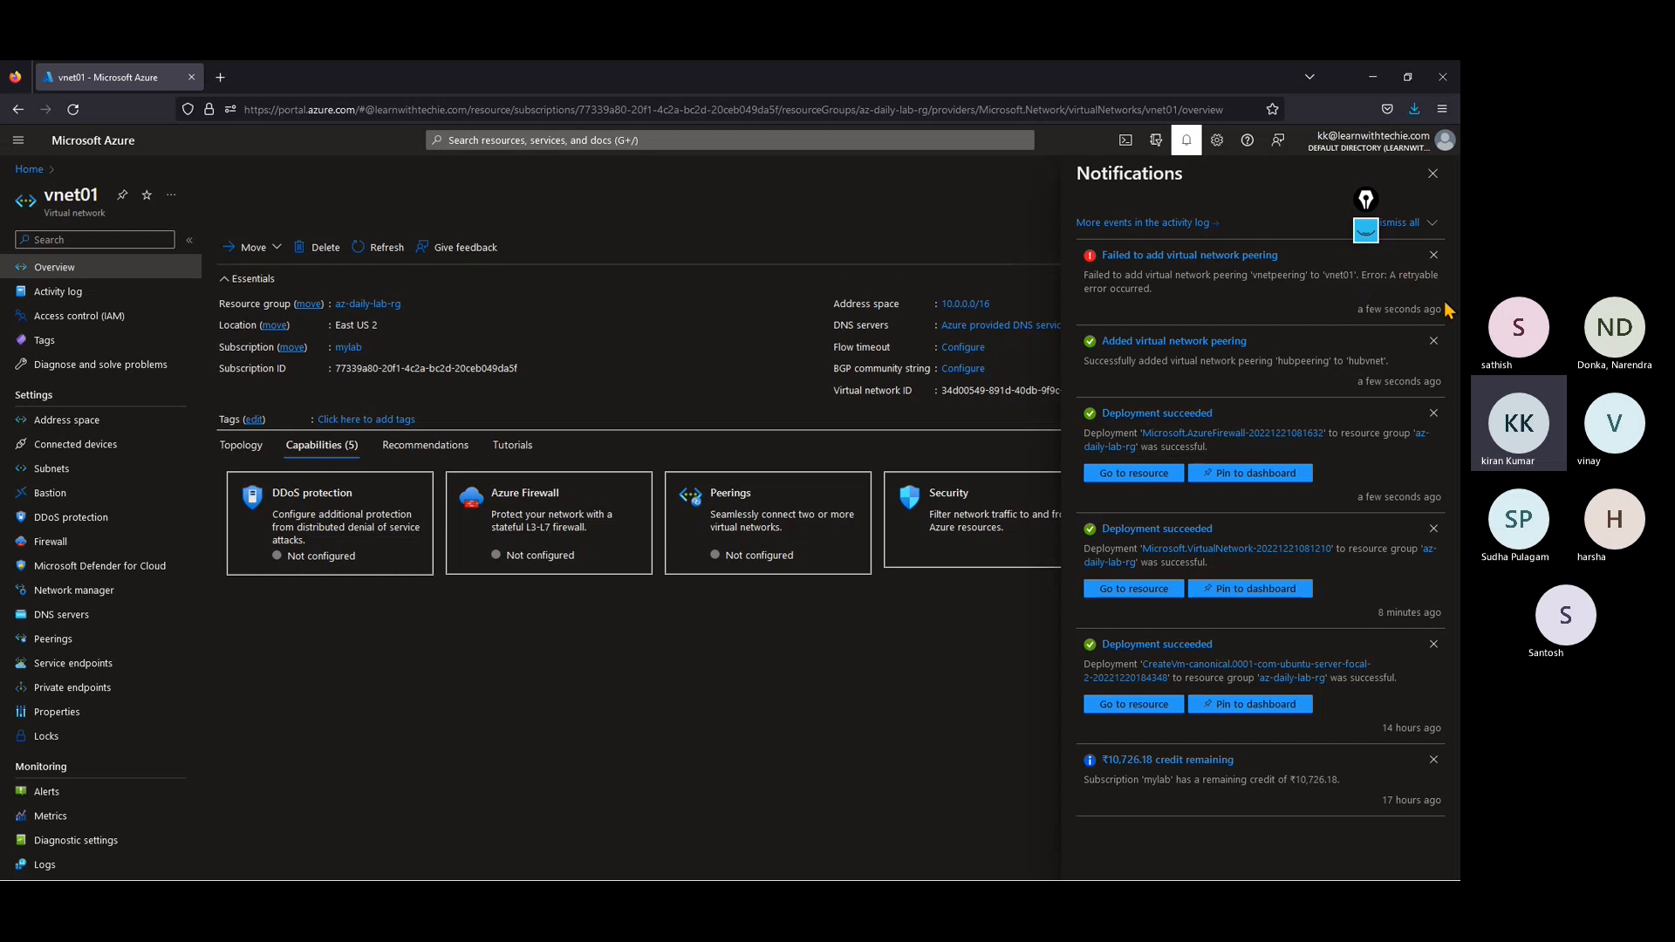
{"action": "left_click", "coordinate": [1433, 173]}
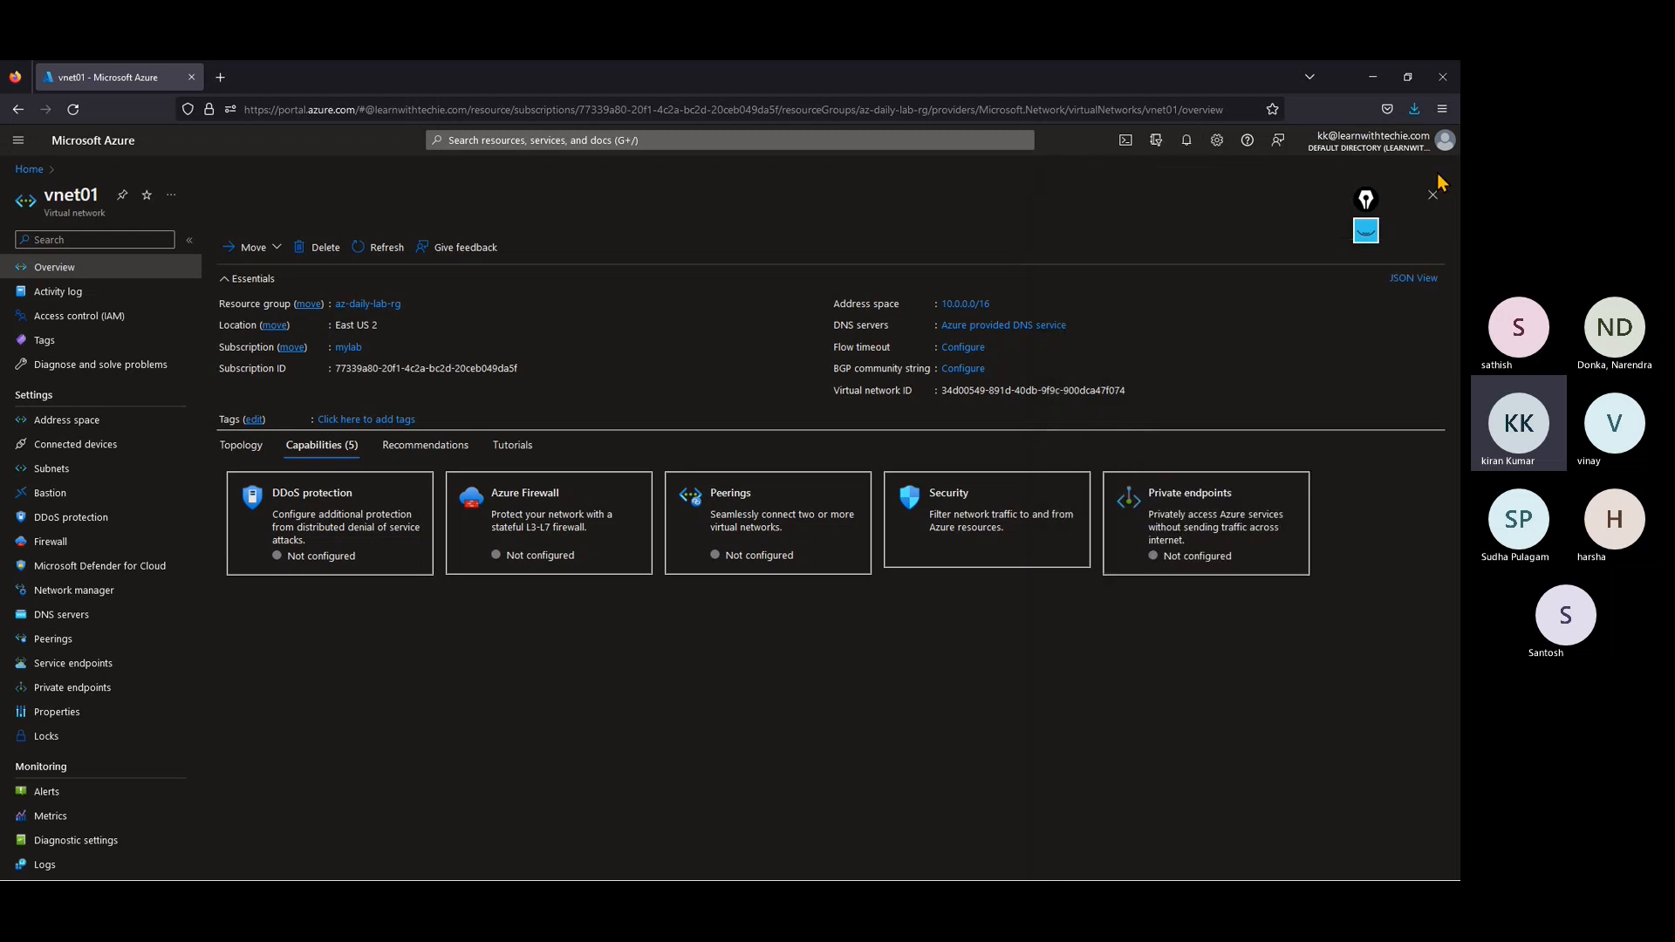
{"action": "left_click", "coordinate": [88, 644]}
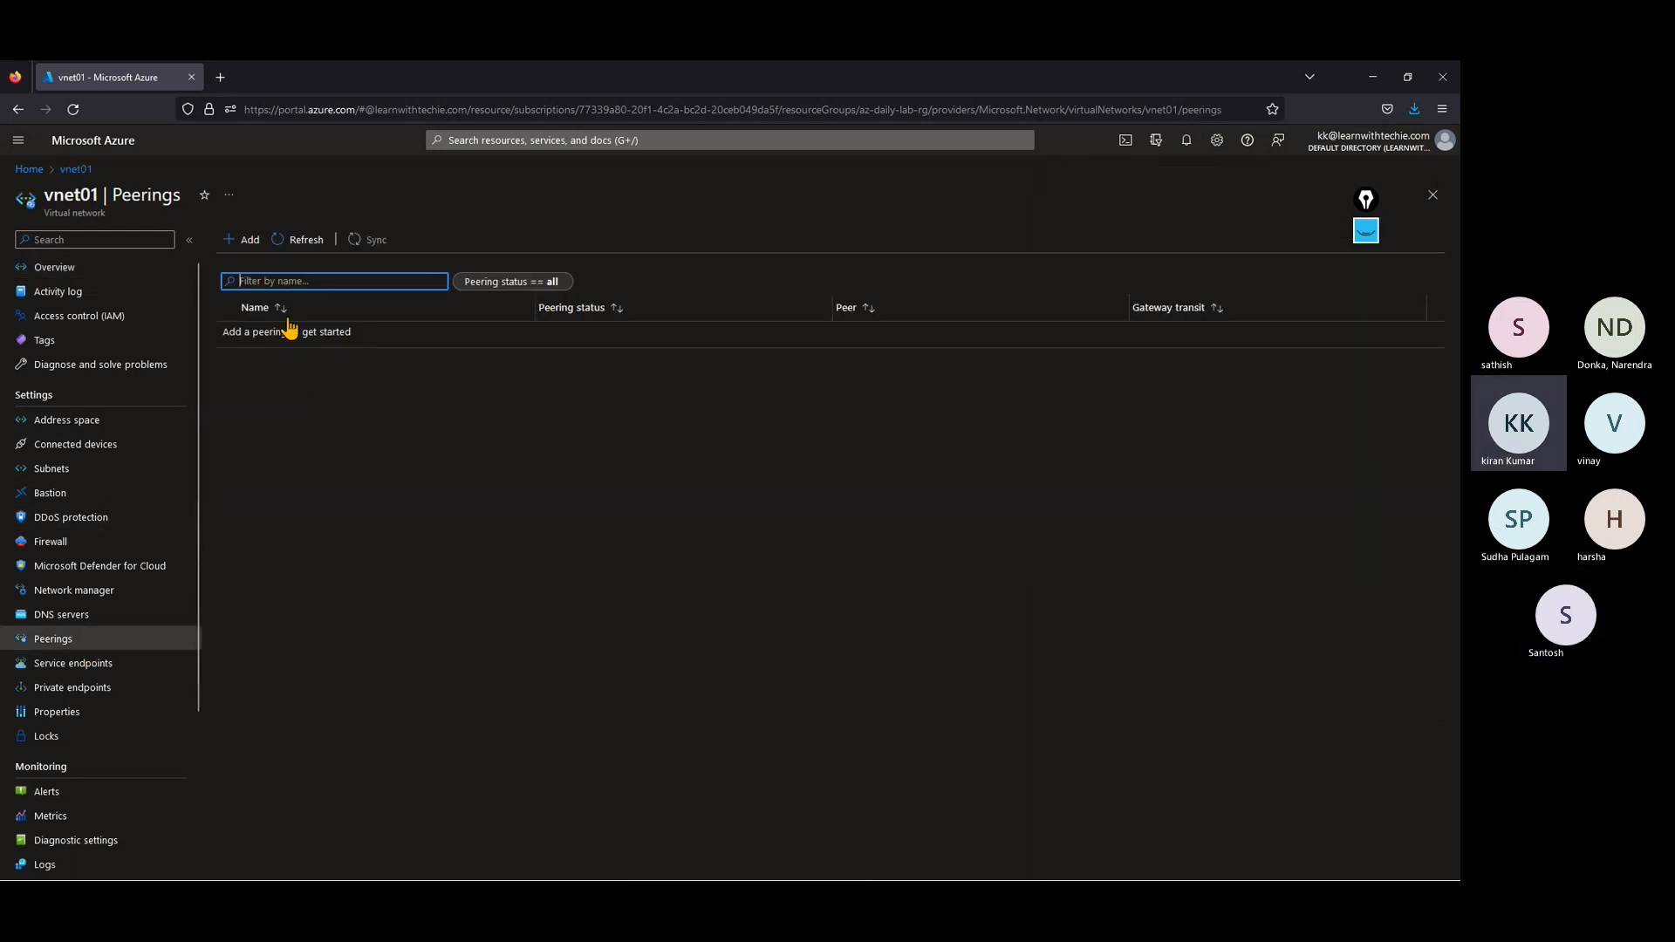
Step: Check the overviews of vnet01 and hubvnet for their address spaces and peering state
{"action": "left_click", "coordinate": [252, 241]}
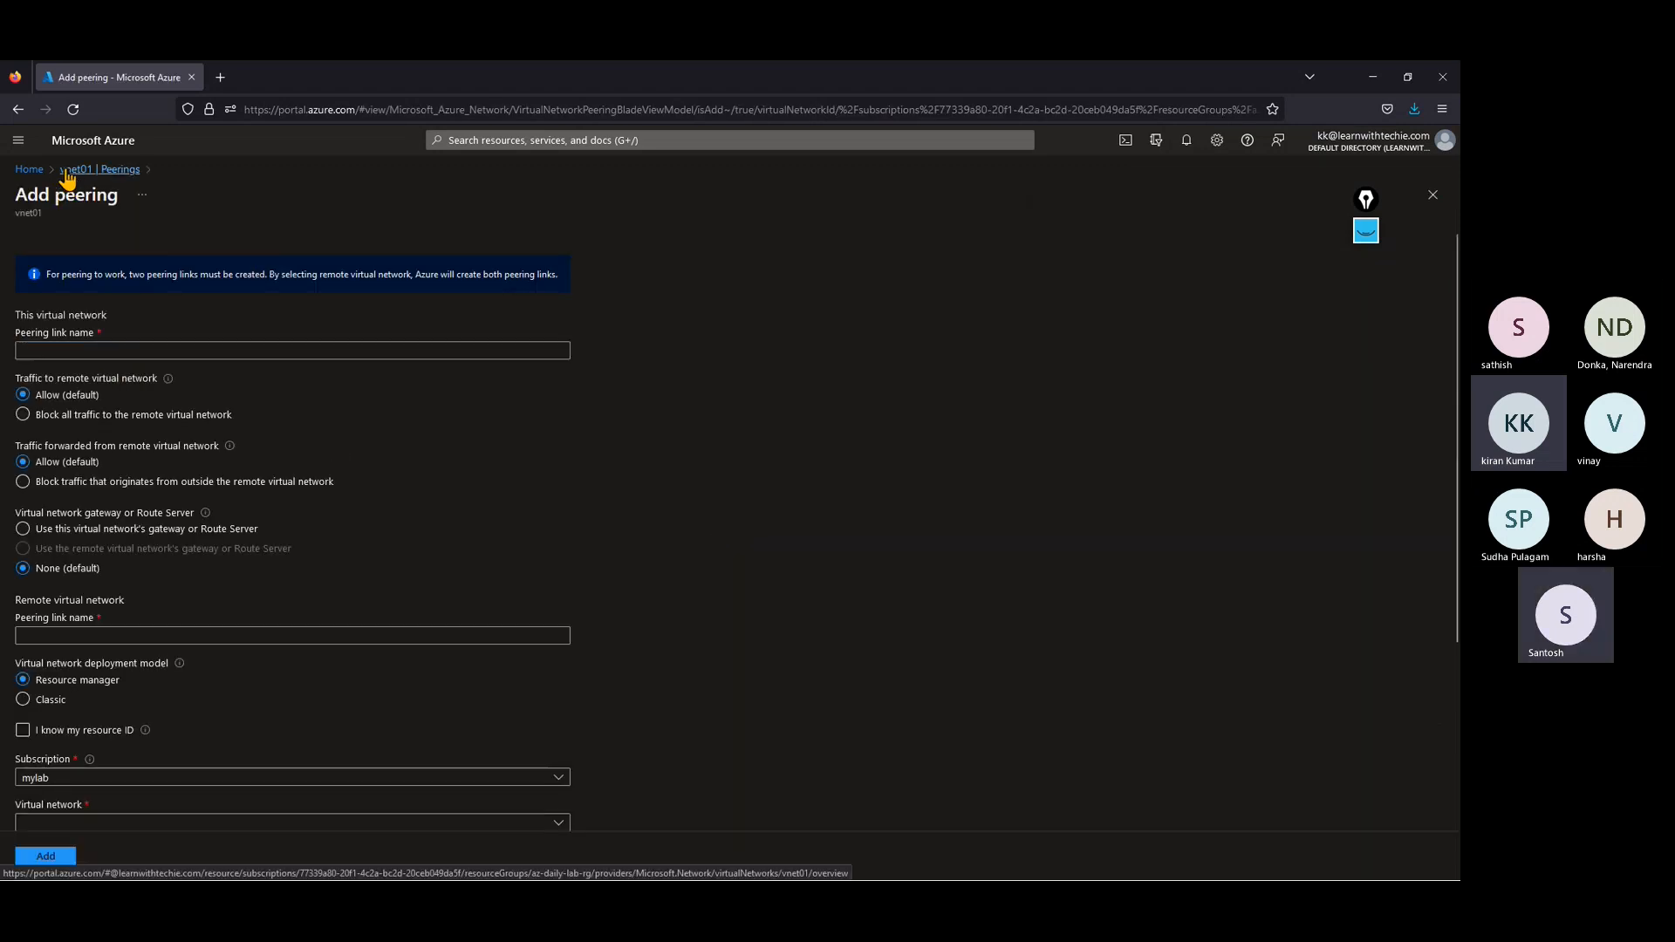
{"action": "left_click", "coordinate": [98, 169]}
{"action": "left_click", "coordinate": [38, 171]}
{"action": "left_click", "coordinate": [445, 253]}
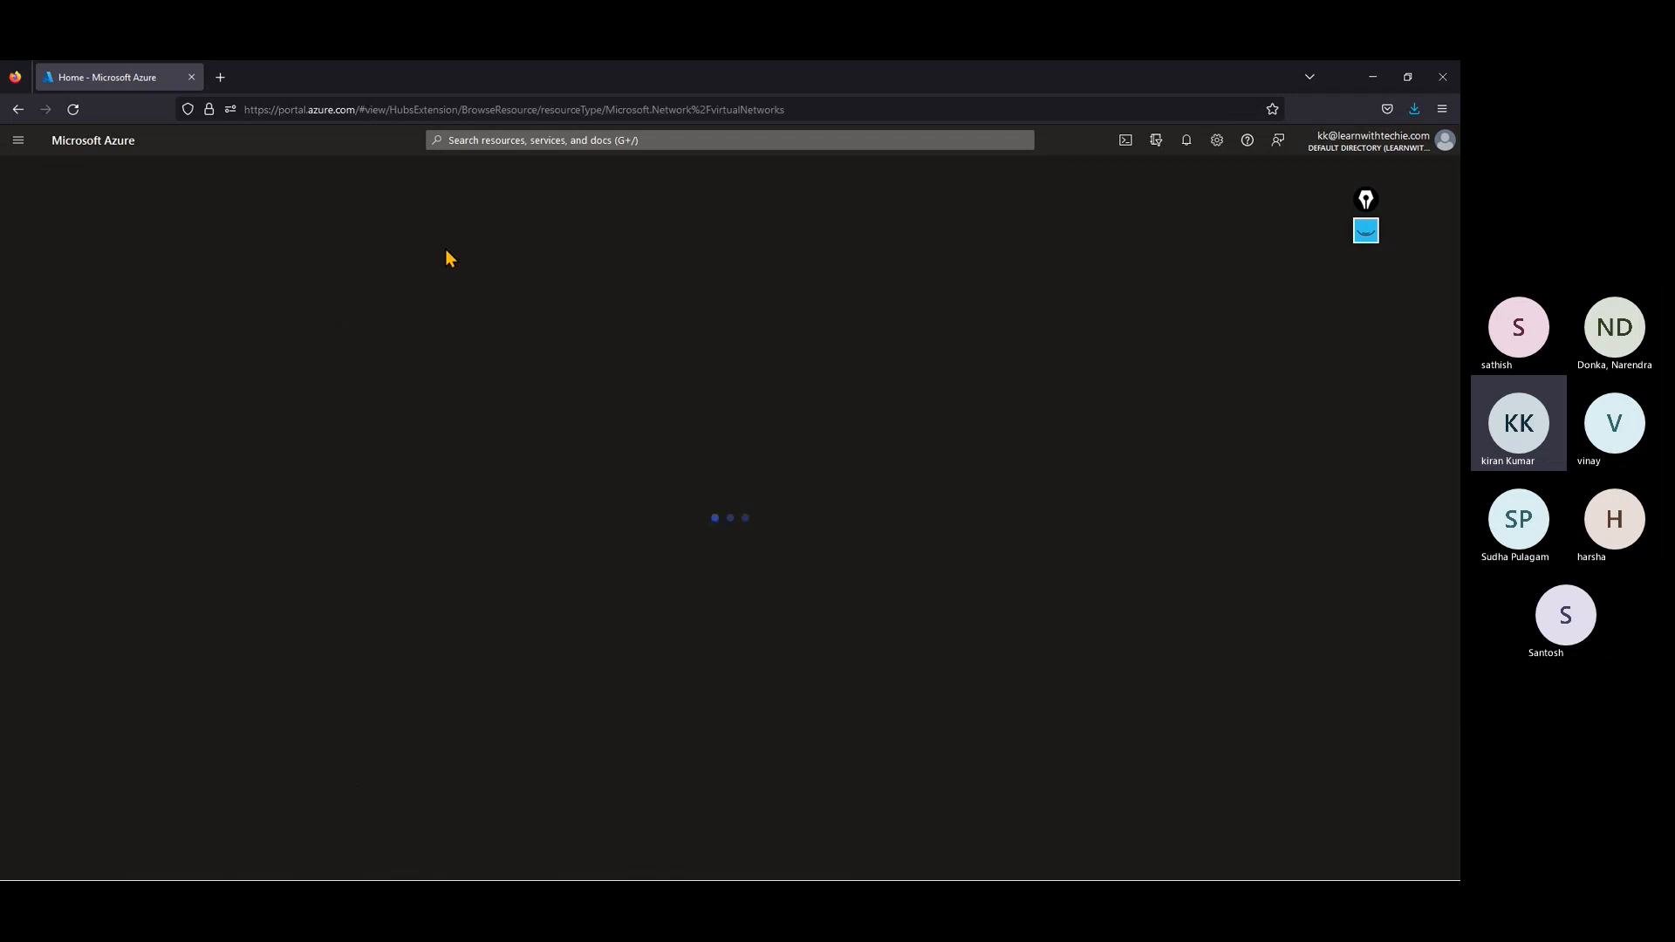
{"action": "left_click", "coordinate": [69, 385]}
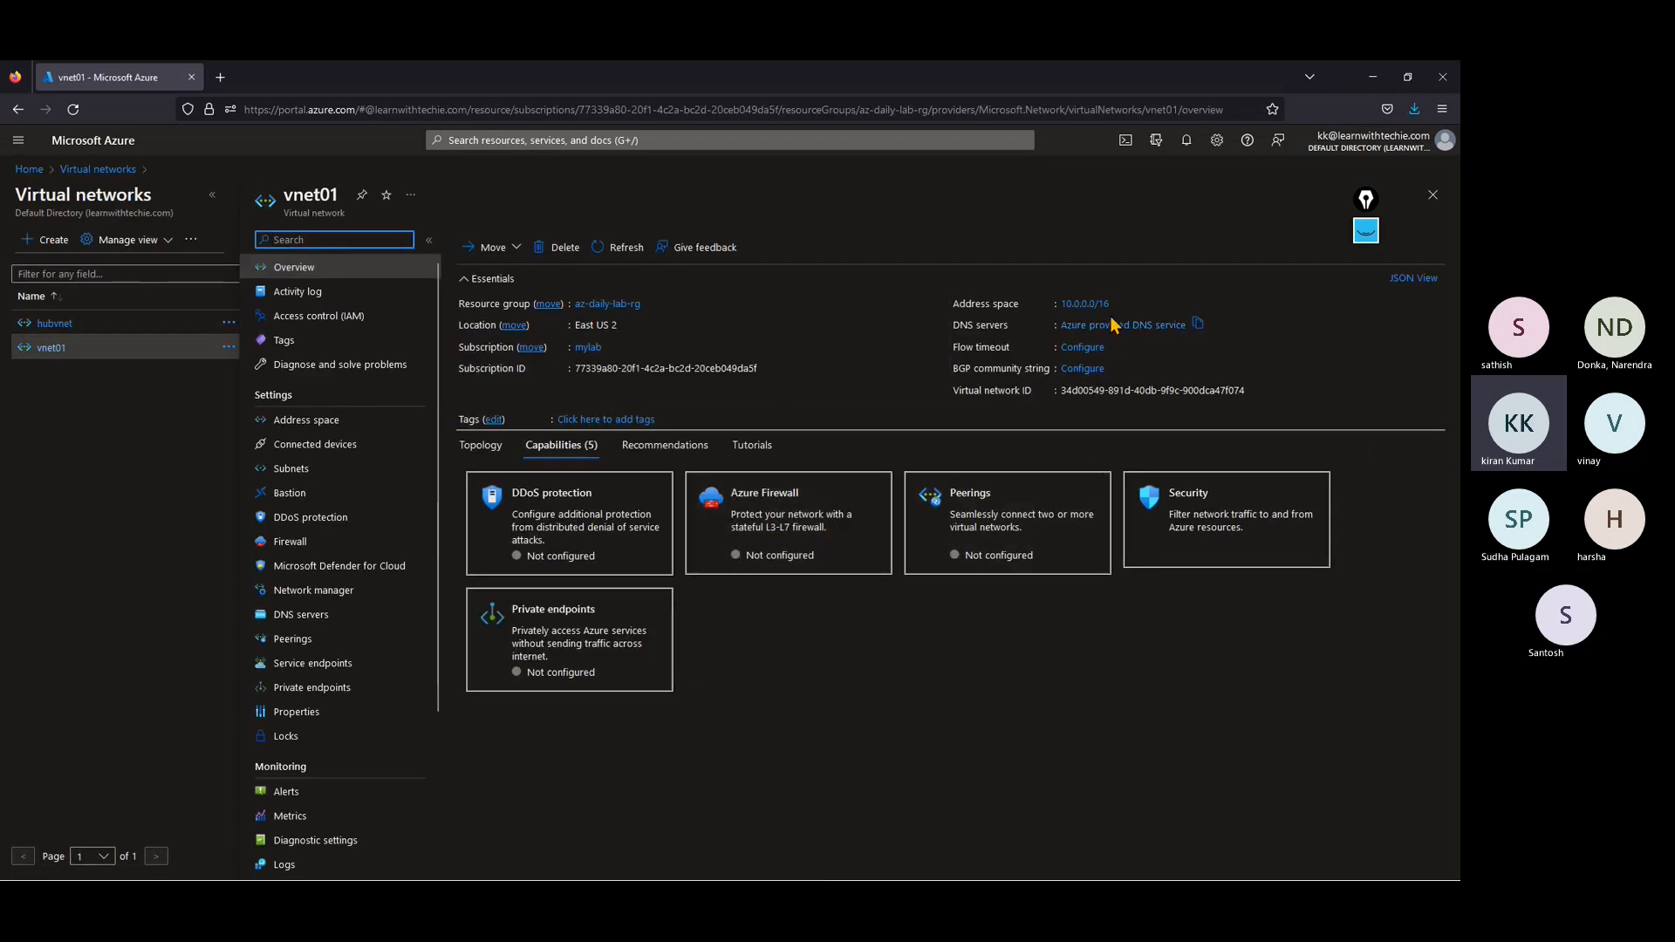
{"action": "left_click", "coordinate": [44, 324]}
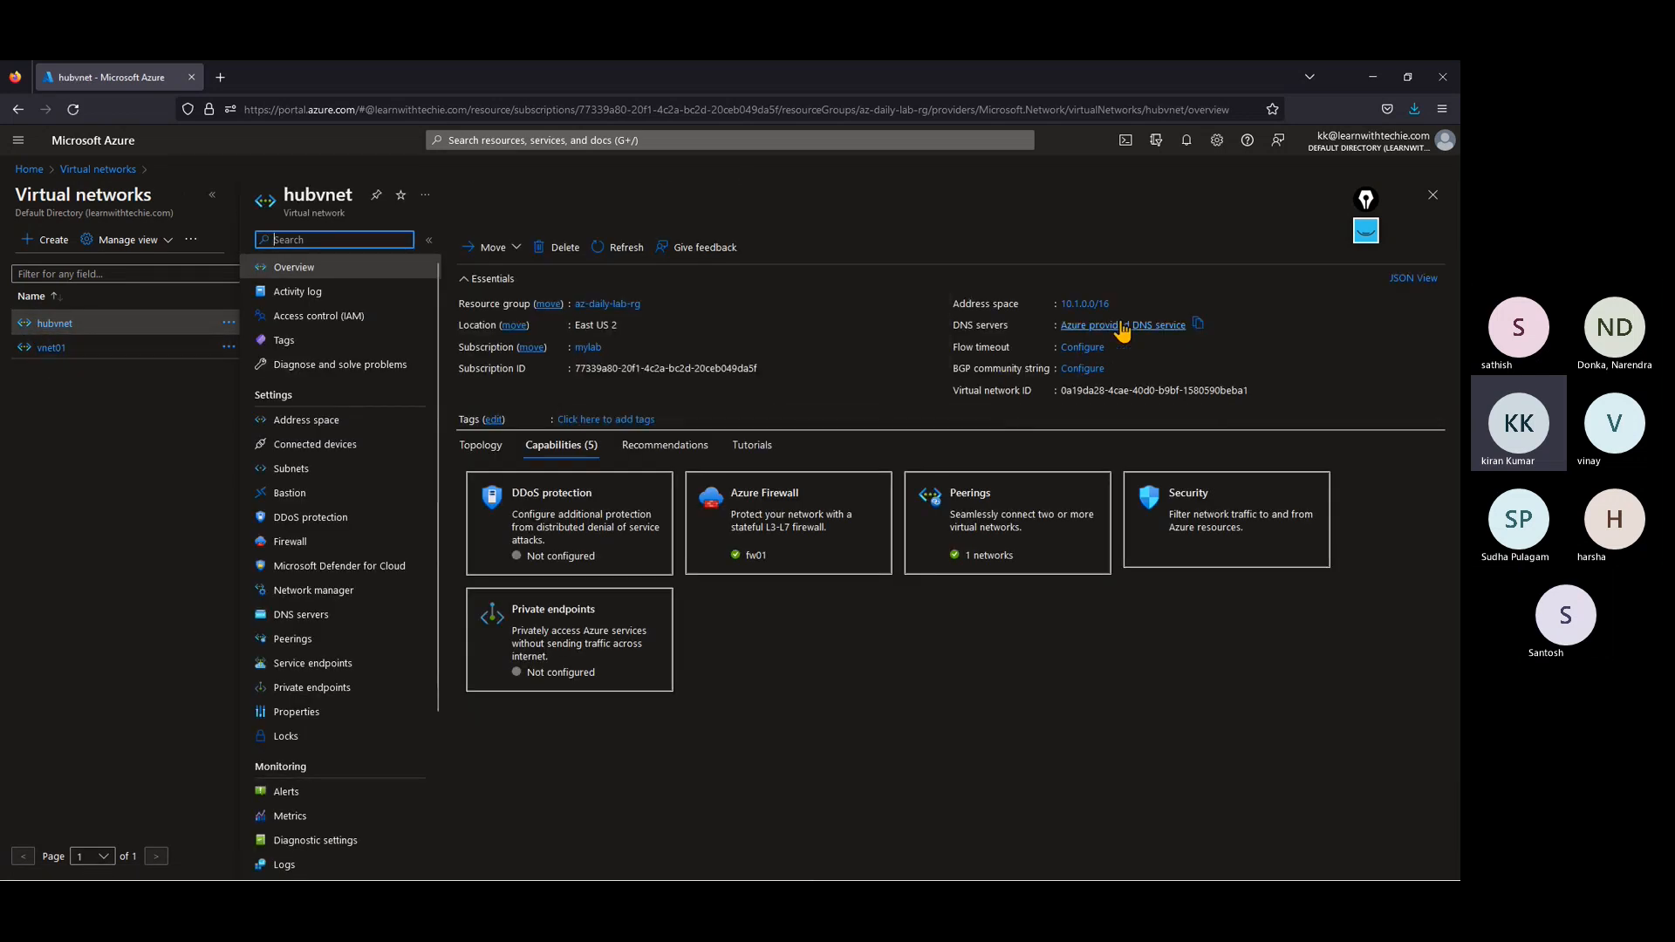
Step: Refresh the peerings list of hubvnet and delete its hubpeering peering to vnet01
{"action": "left_click", "coordinate": [293, 640]}
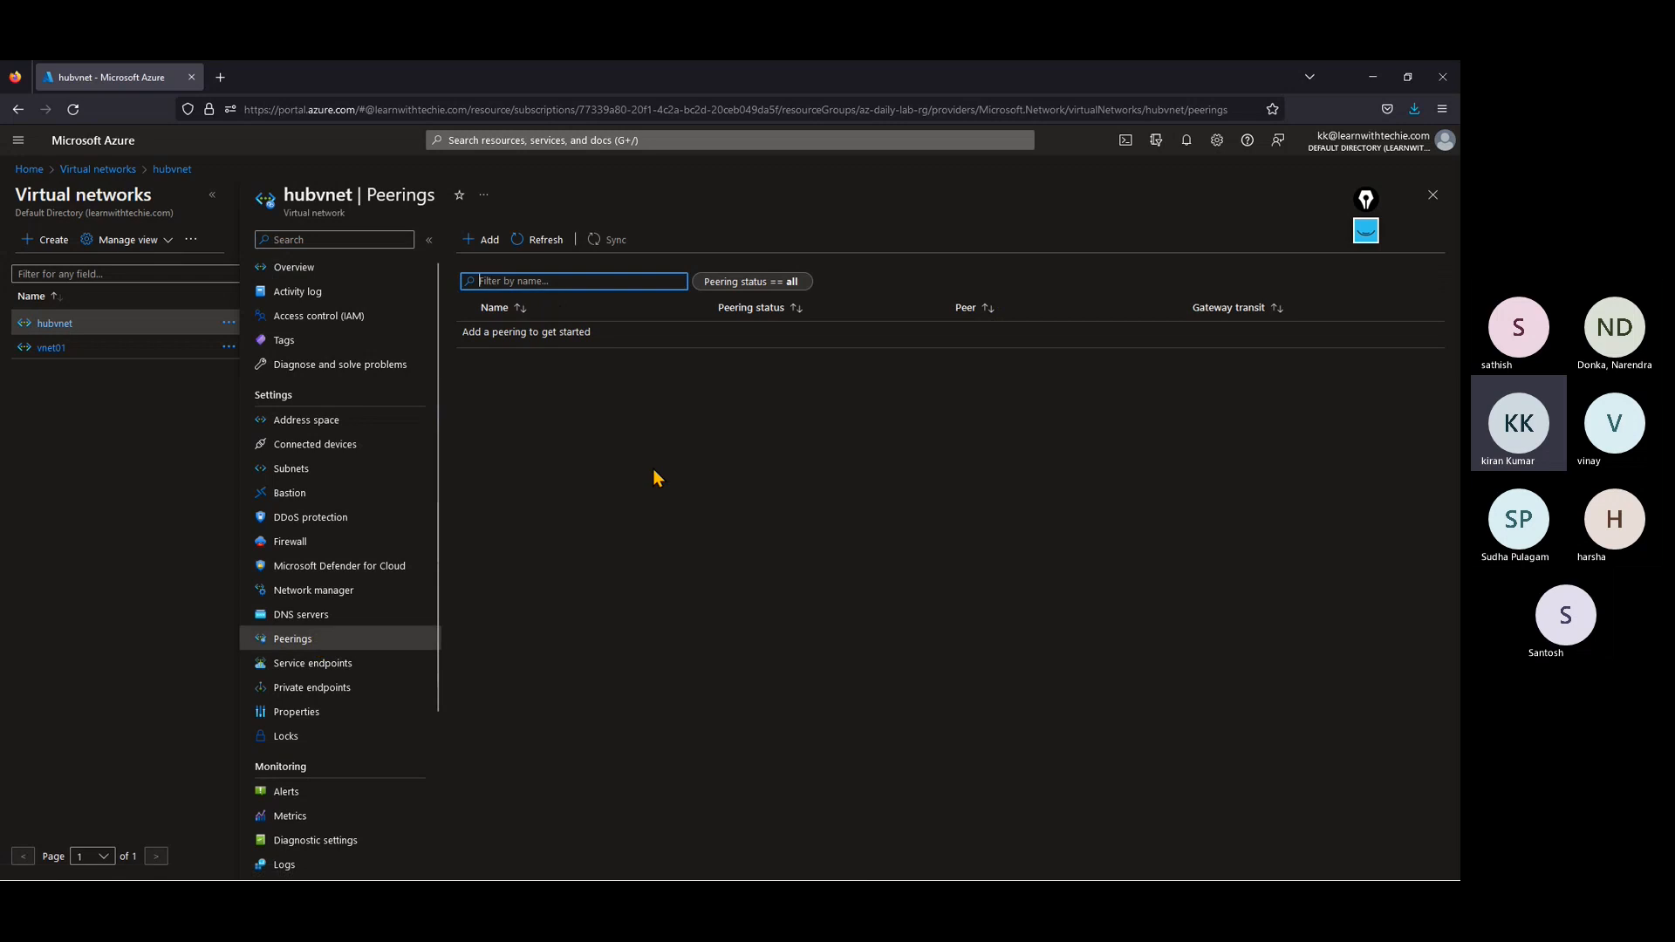
{"action": "left_click", "coordinate": [527, 242]}
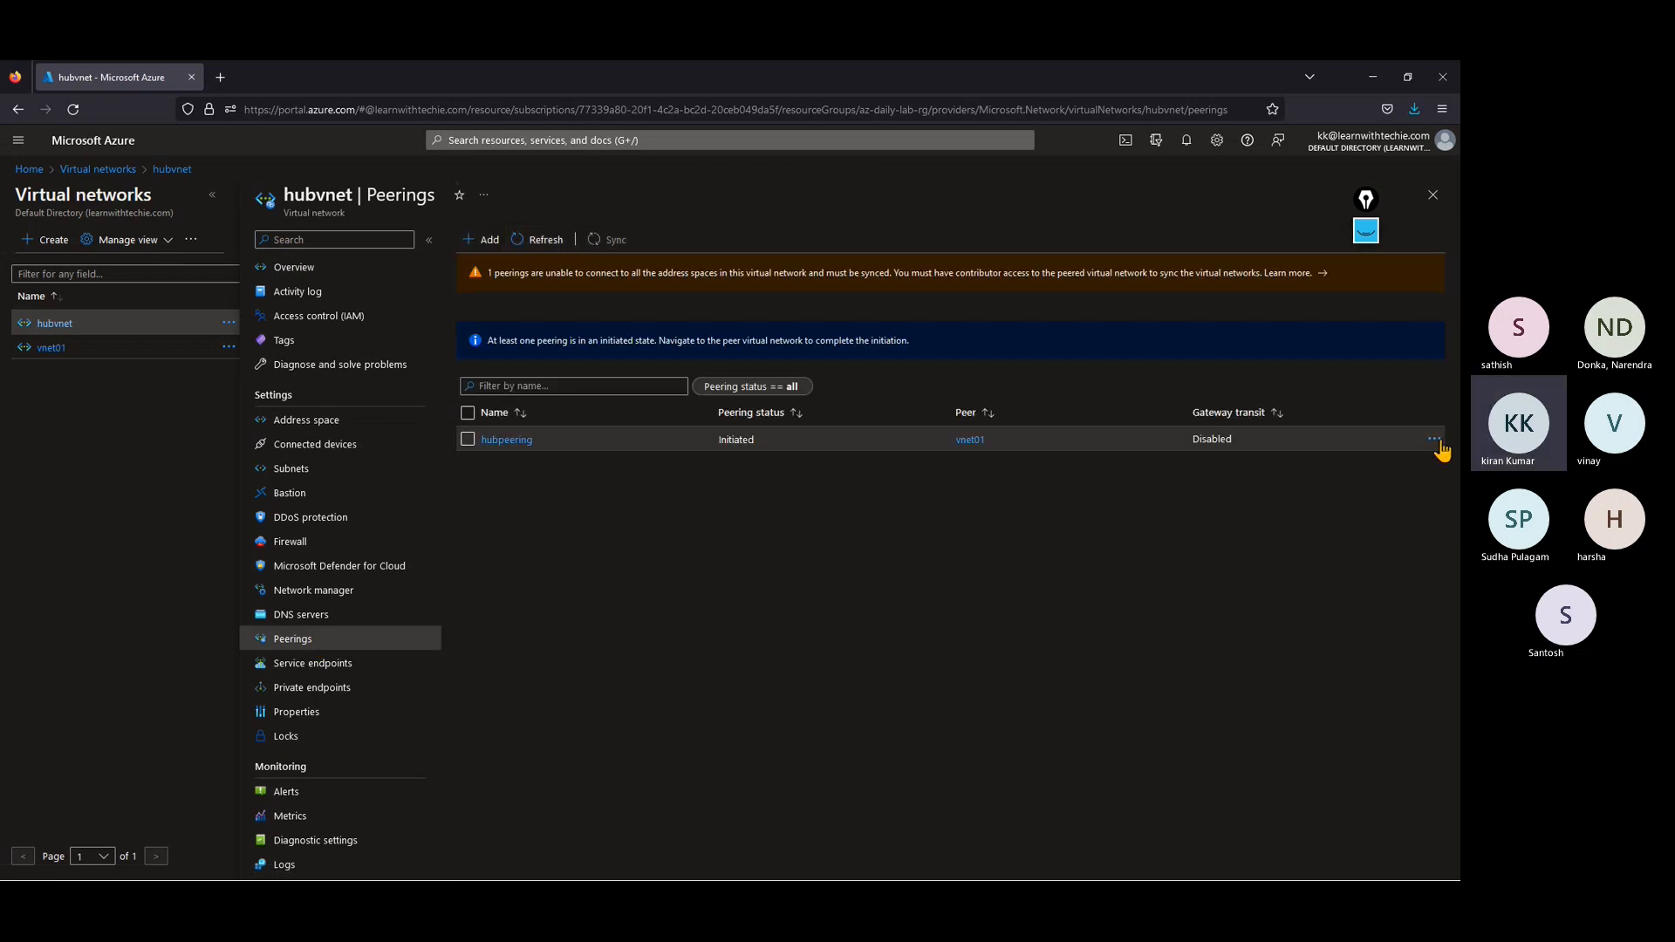
{"action": "left_click", "coordinate": [1435, 440]}
{"action": "left_click", "coordinate": [1326, 448]}
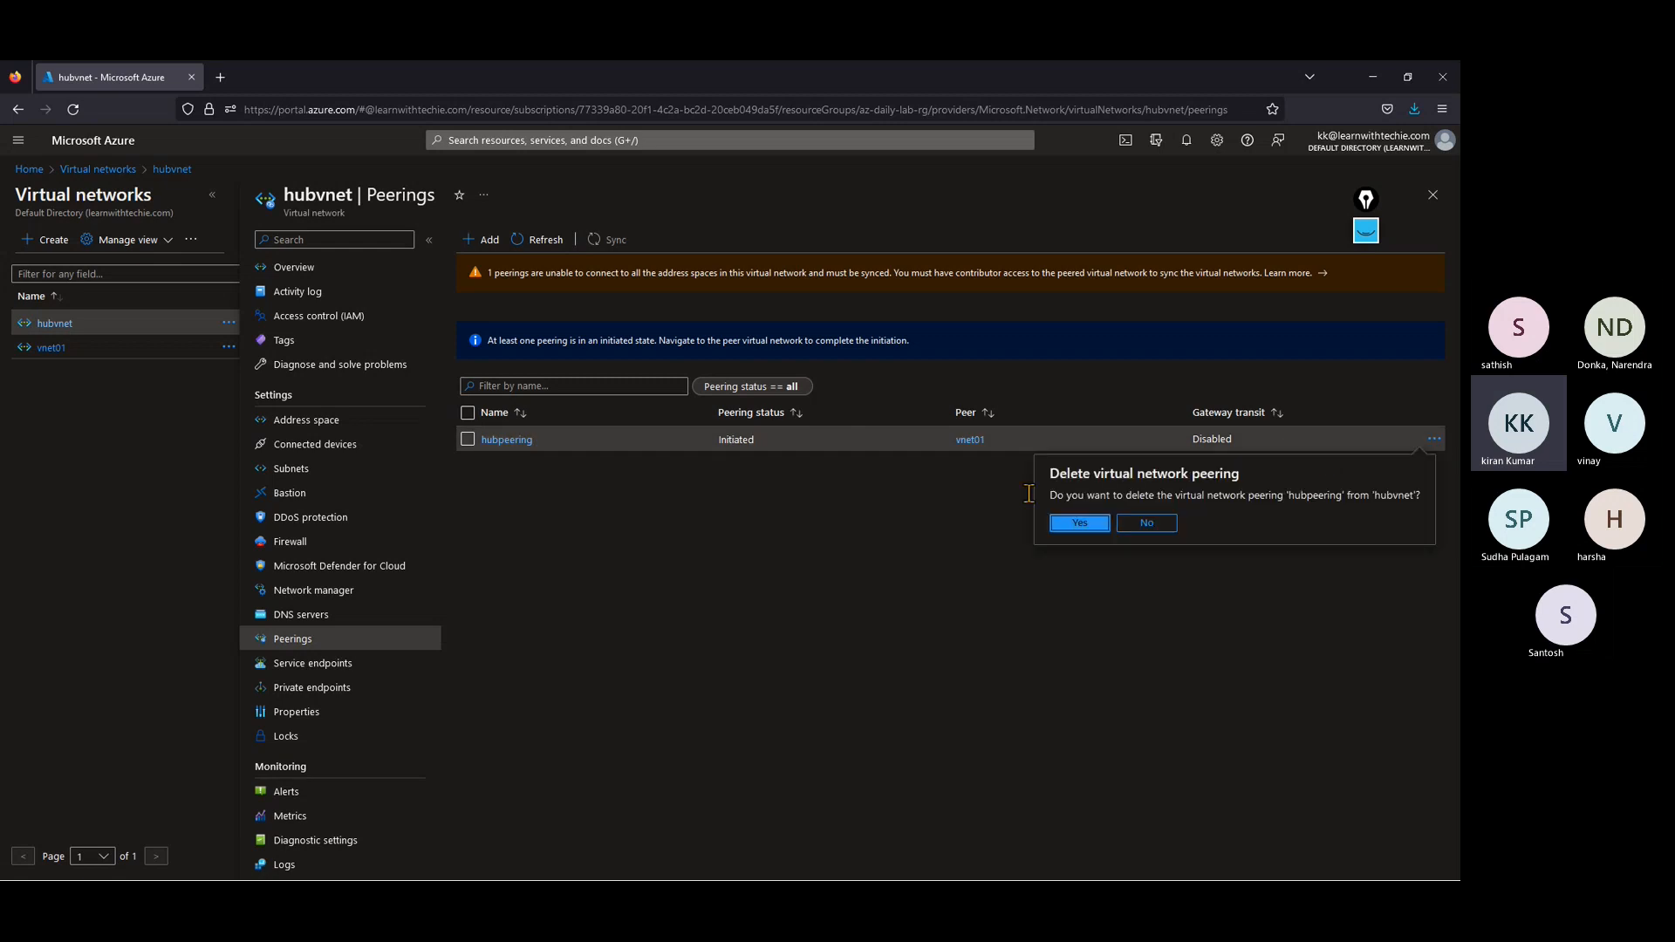
{"action": "left_click", "coordinate": [1080, 523]}
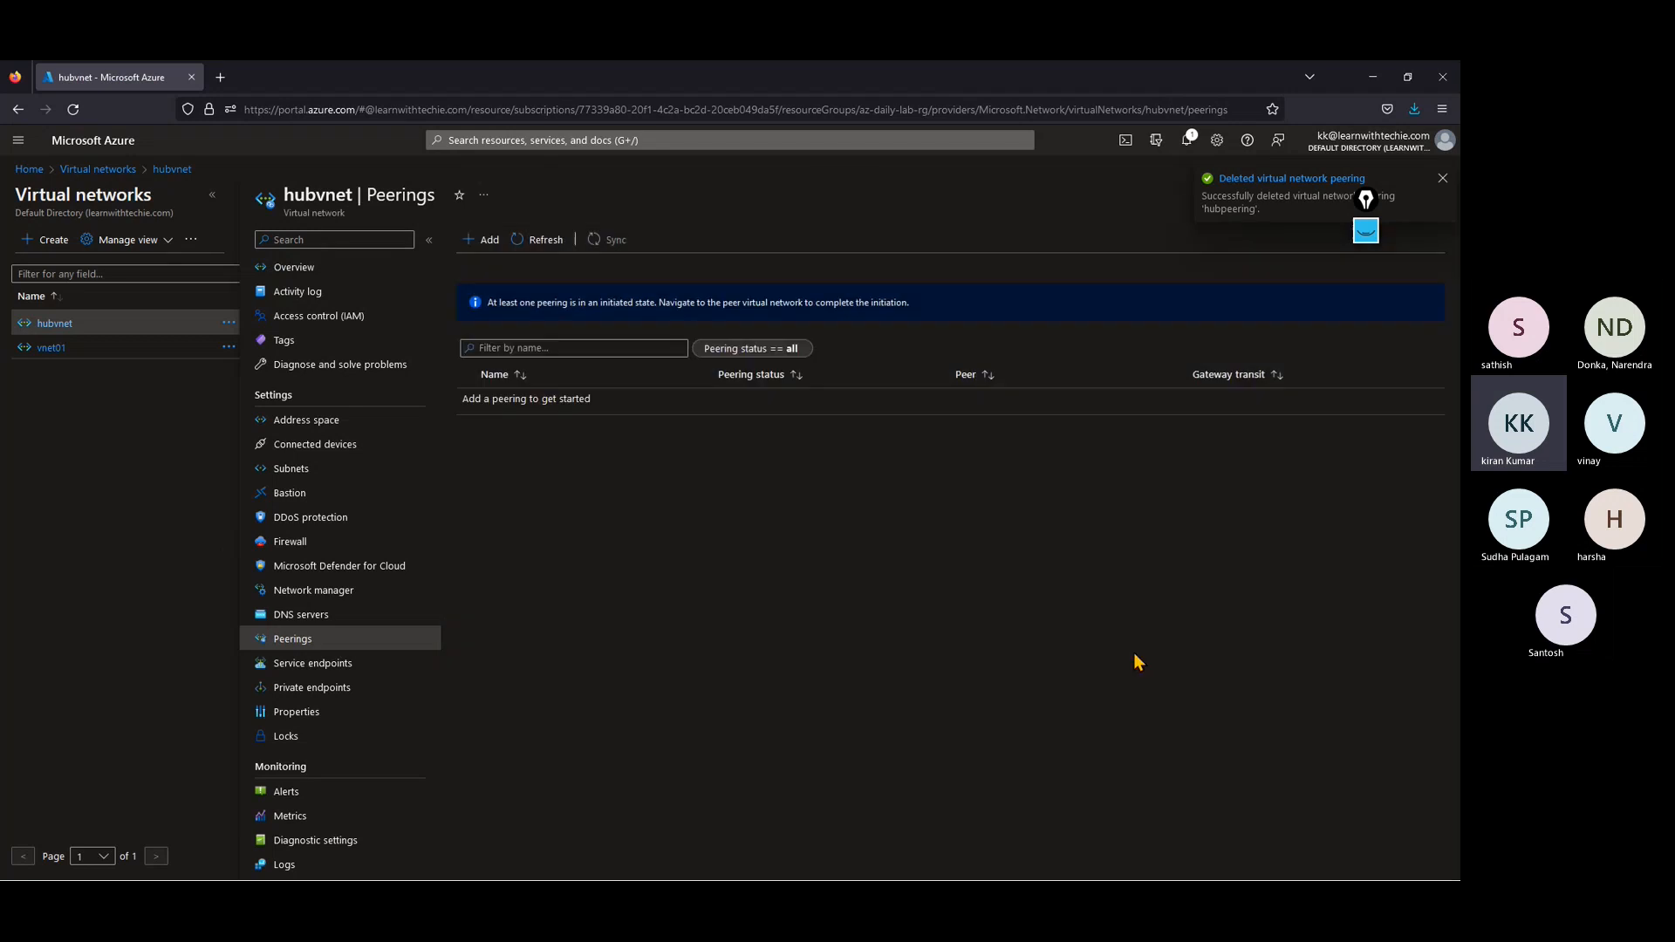
Step: Start a new peering on the hubvnet virtual network and name its own peering link hubvnetpeering
{"action": "left_click", "coordinate": [494, 242]}
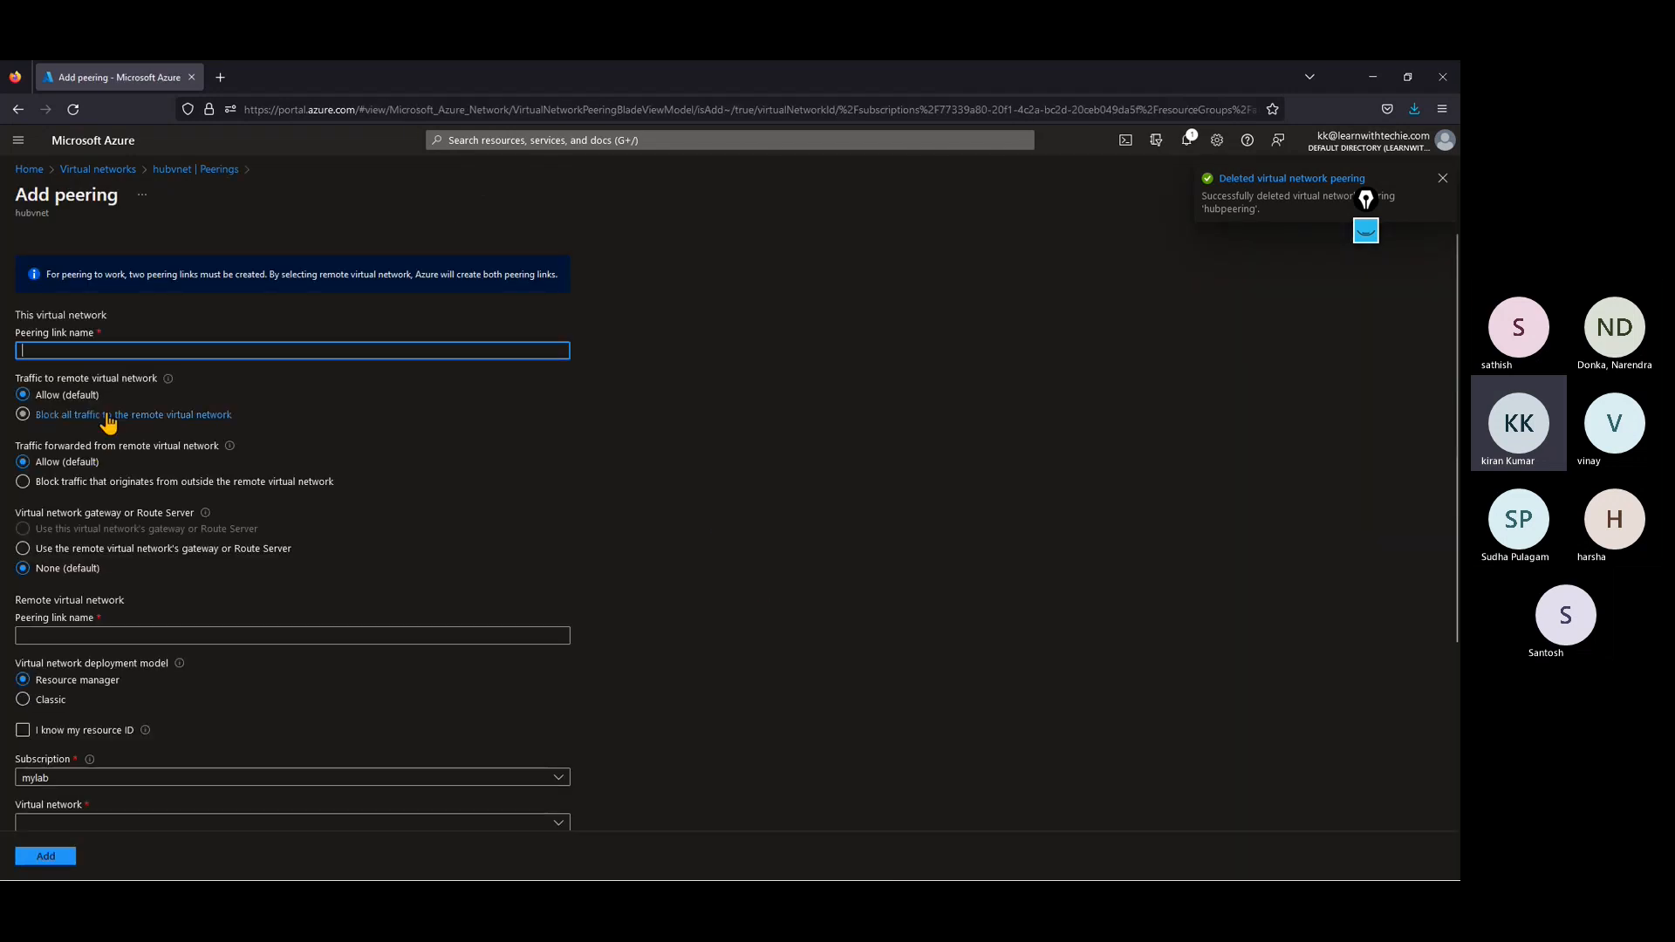
{"action": "type", "text": "hub"}
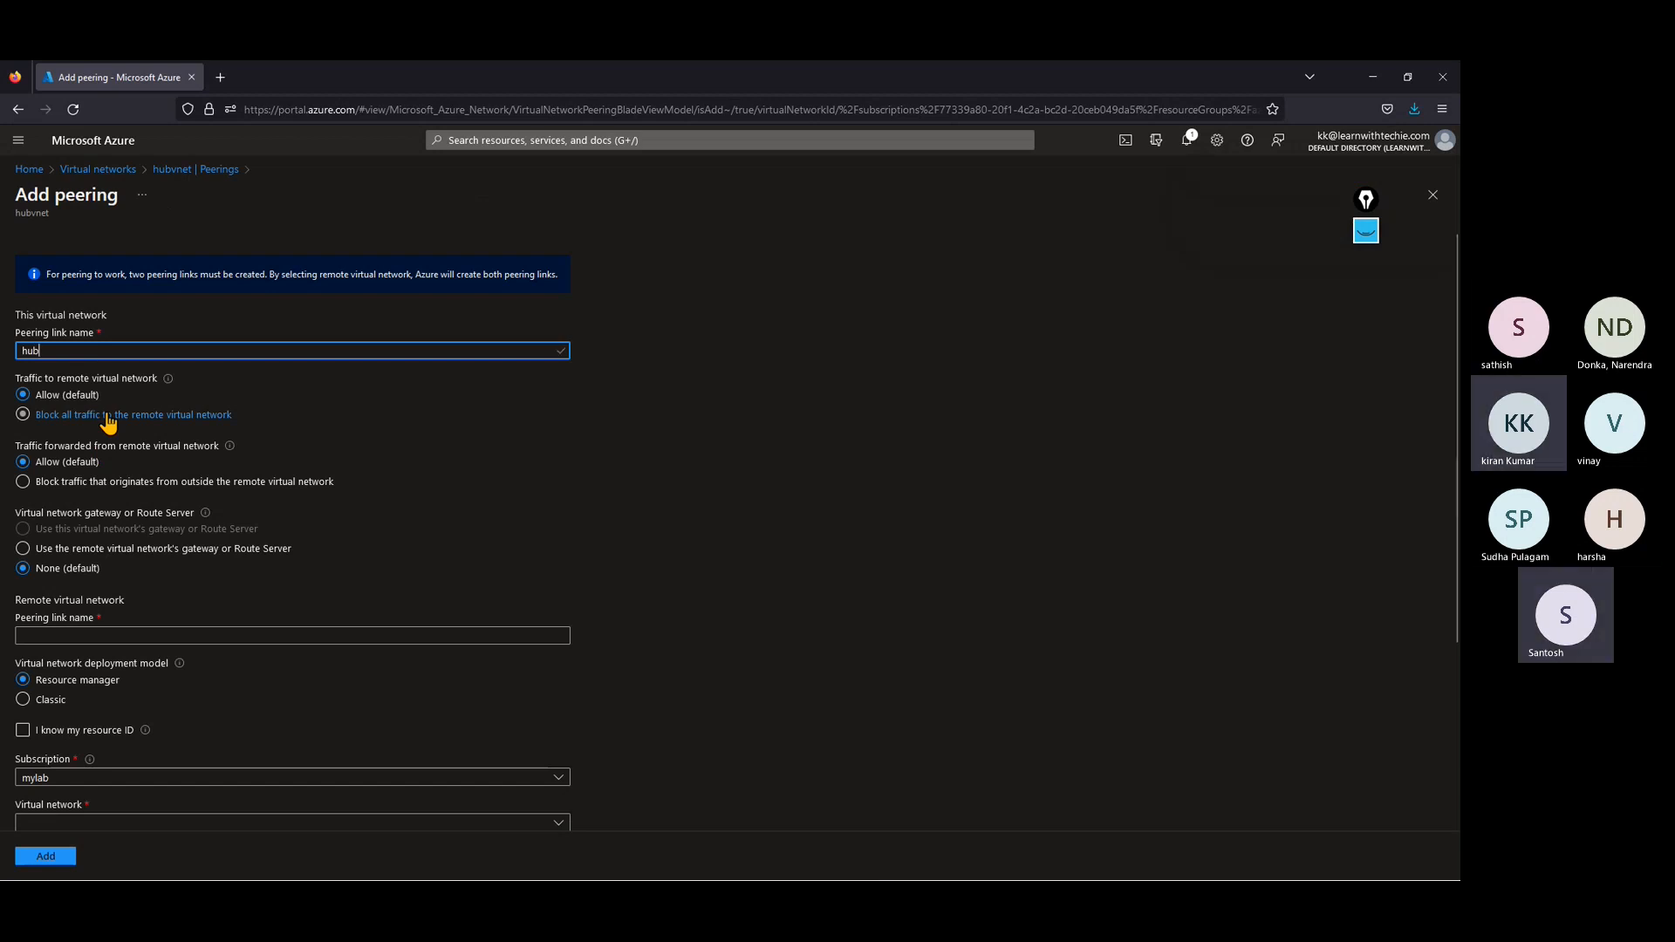
{"action": "type", "text": "vnetpeer"}
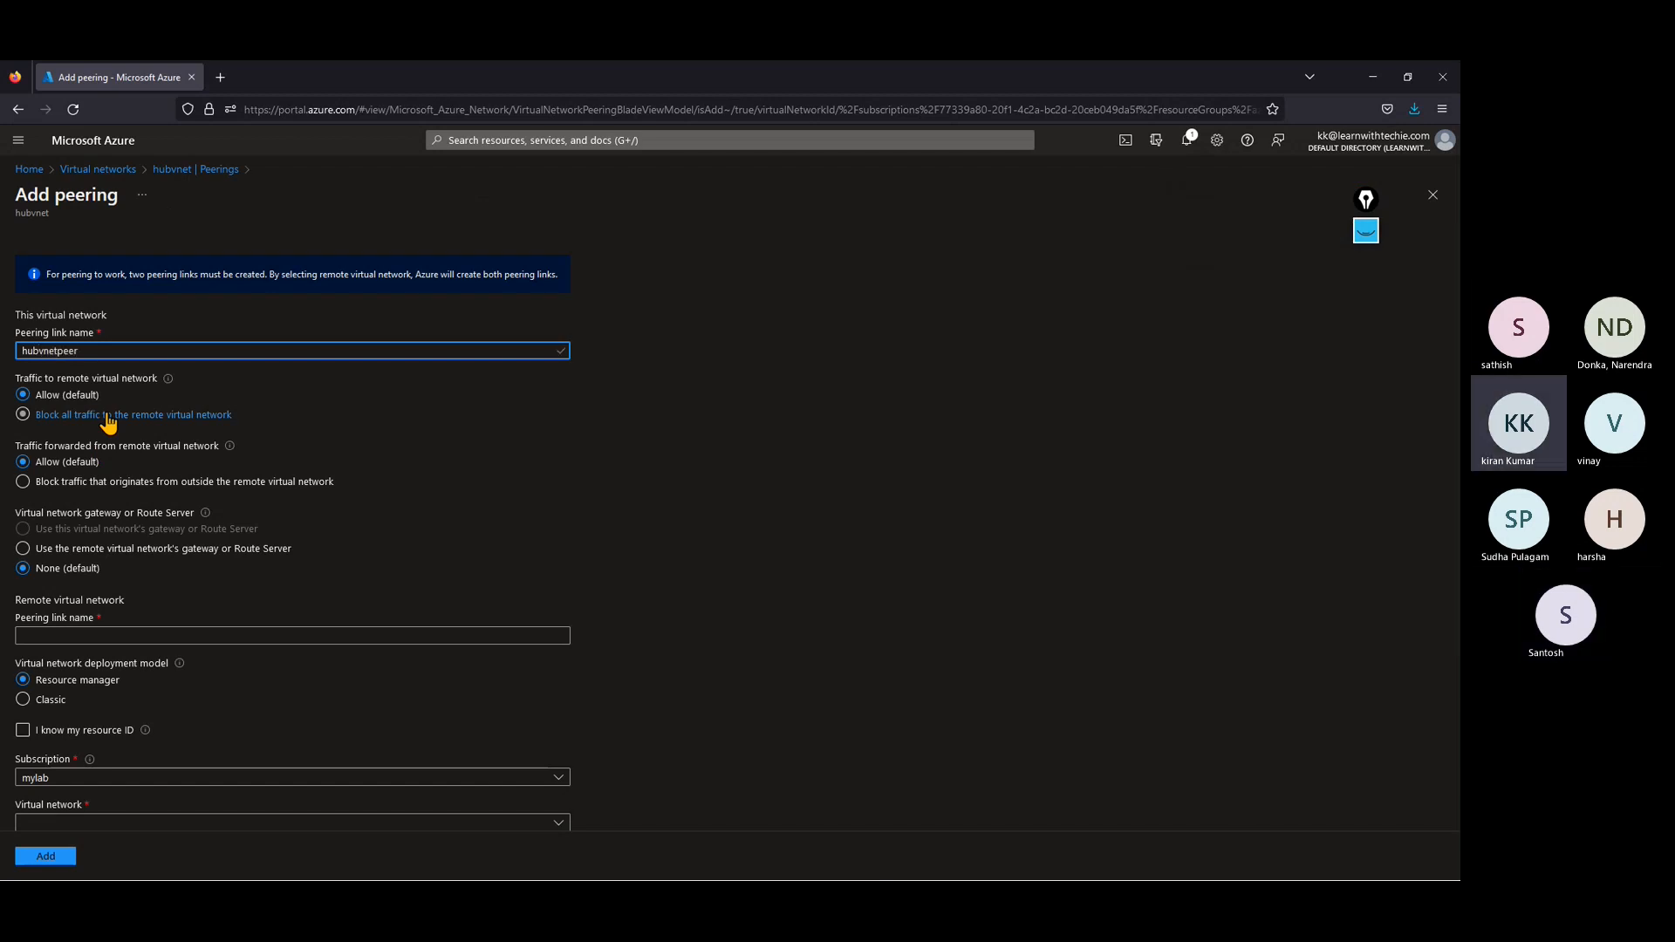
{"action": "type", "text": "ing"}
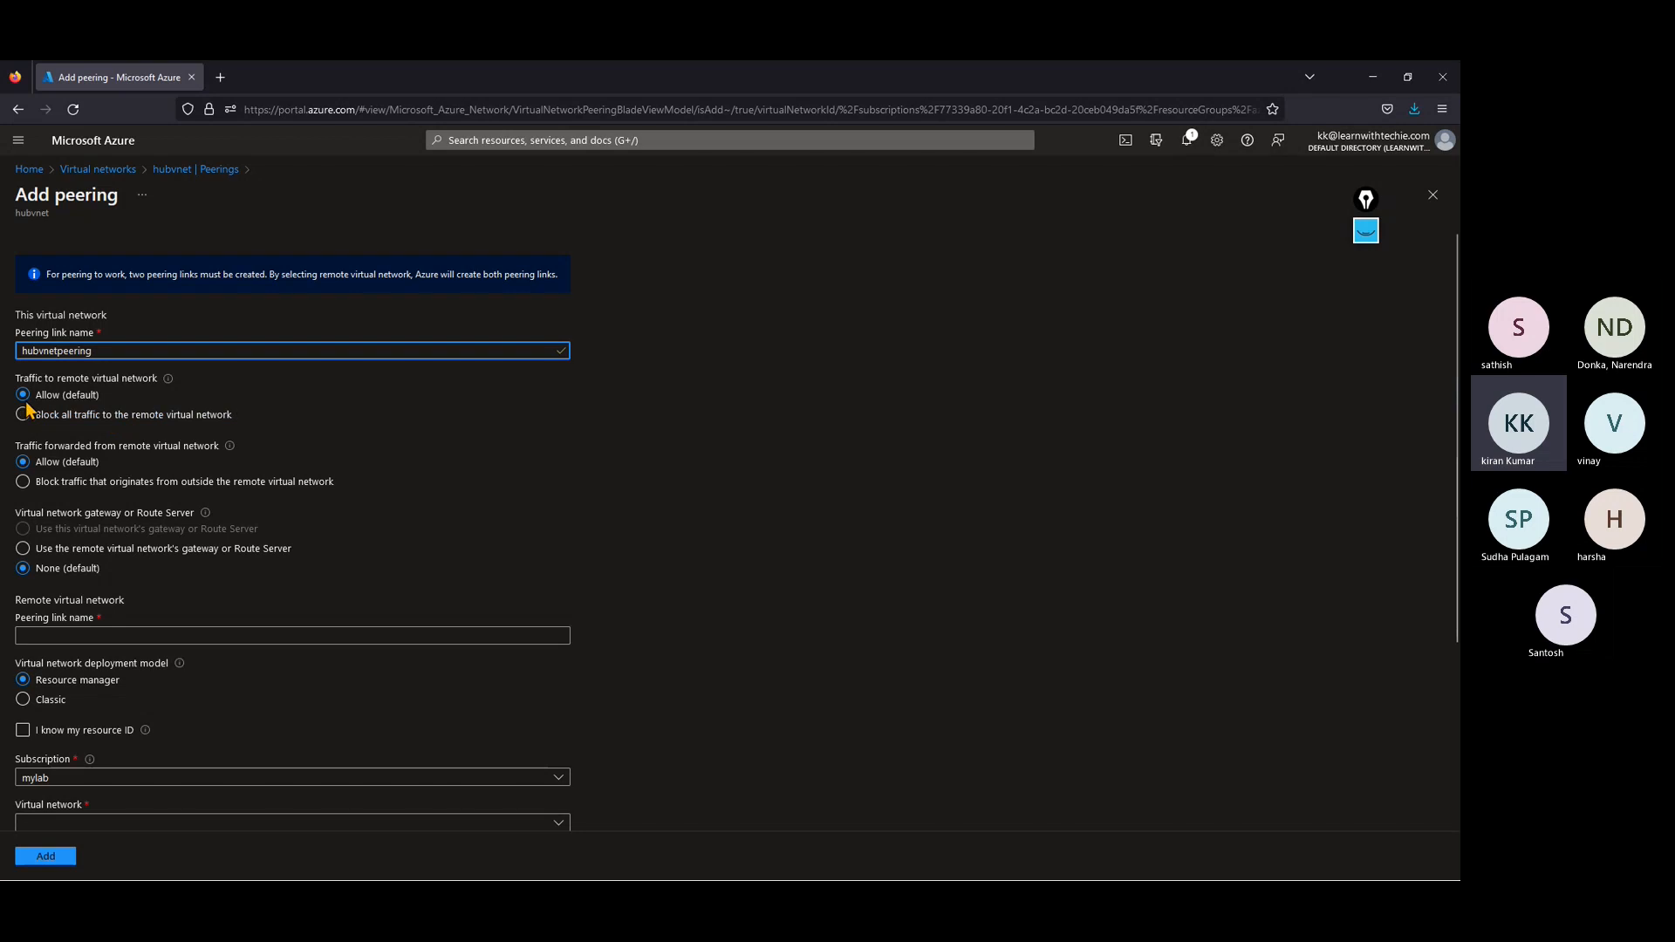
Step: Select vnet01 as the remote virtual network and name the remote peering link vnetpeering
{"action": "scroll", "coordinate": [120, 601], "scroll_direction": "down", "scroll_amount": 3}
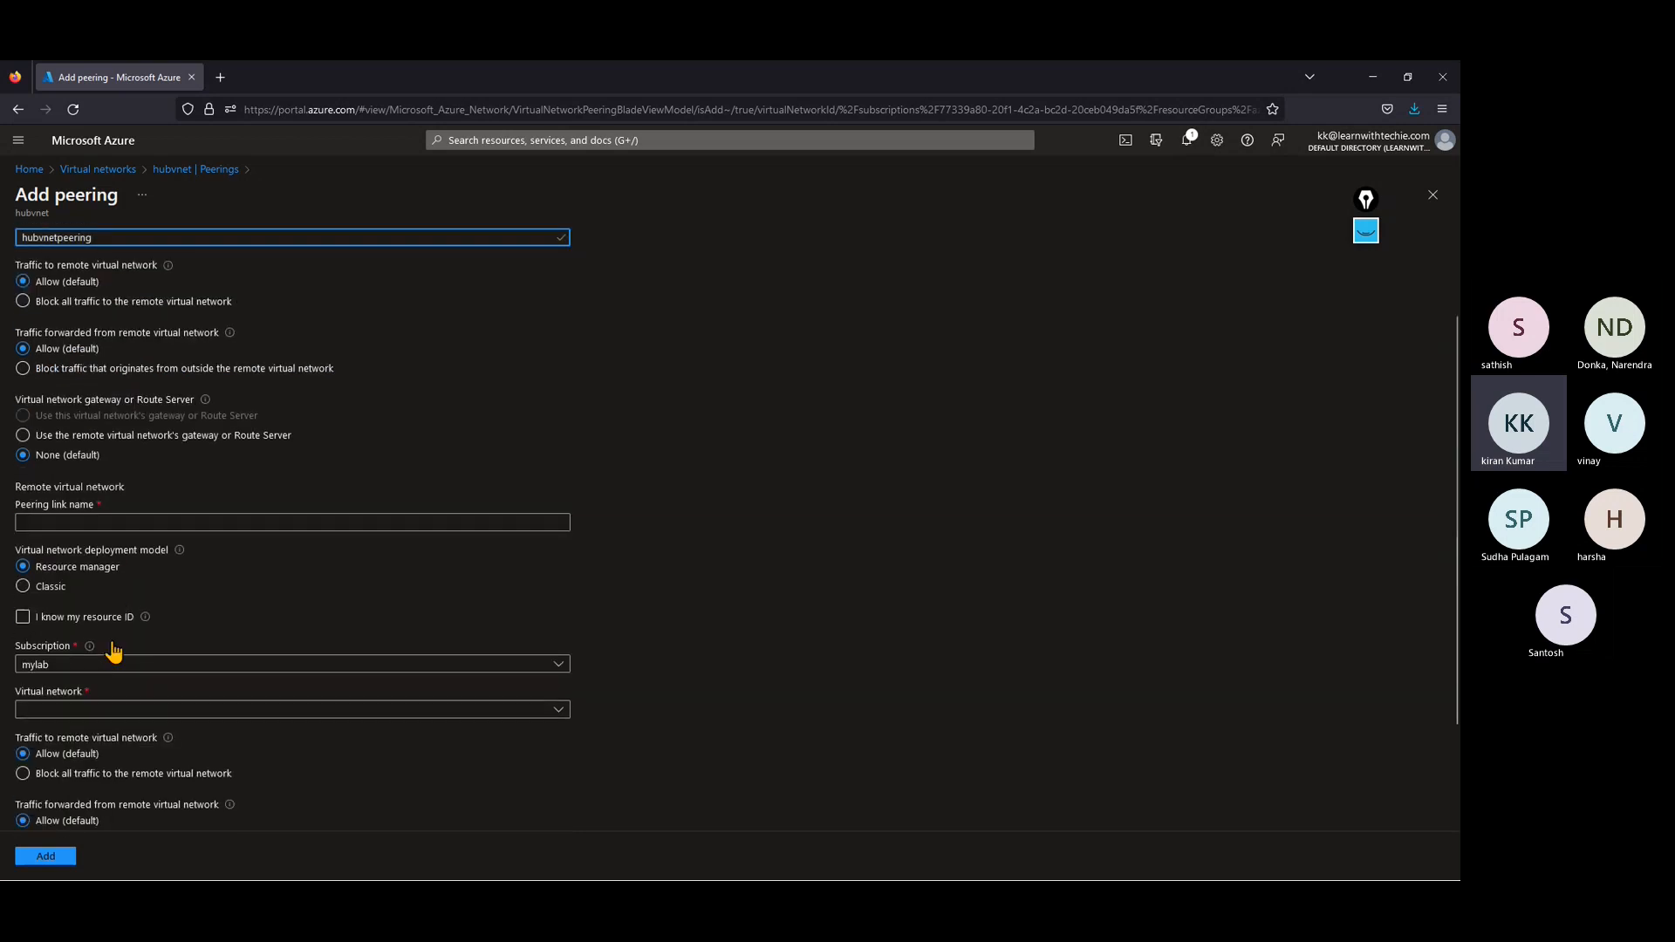
{"action": "left_click", "coordinate": [68, 682]}
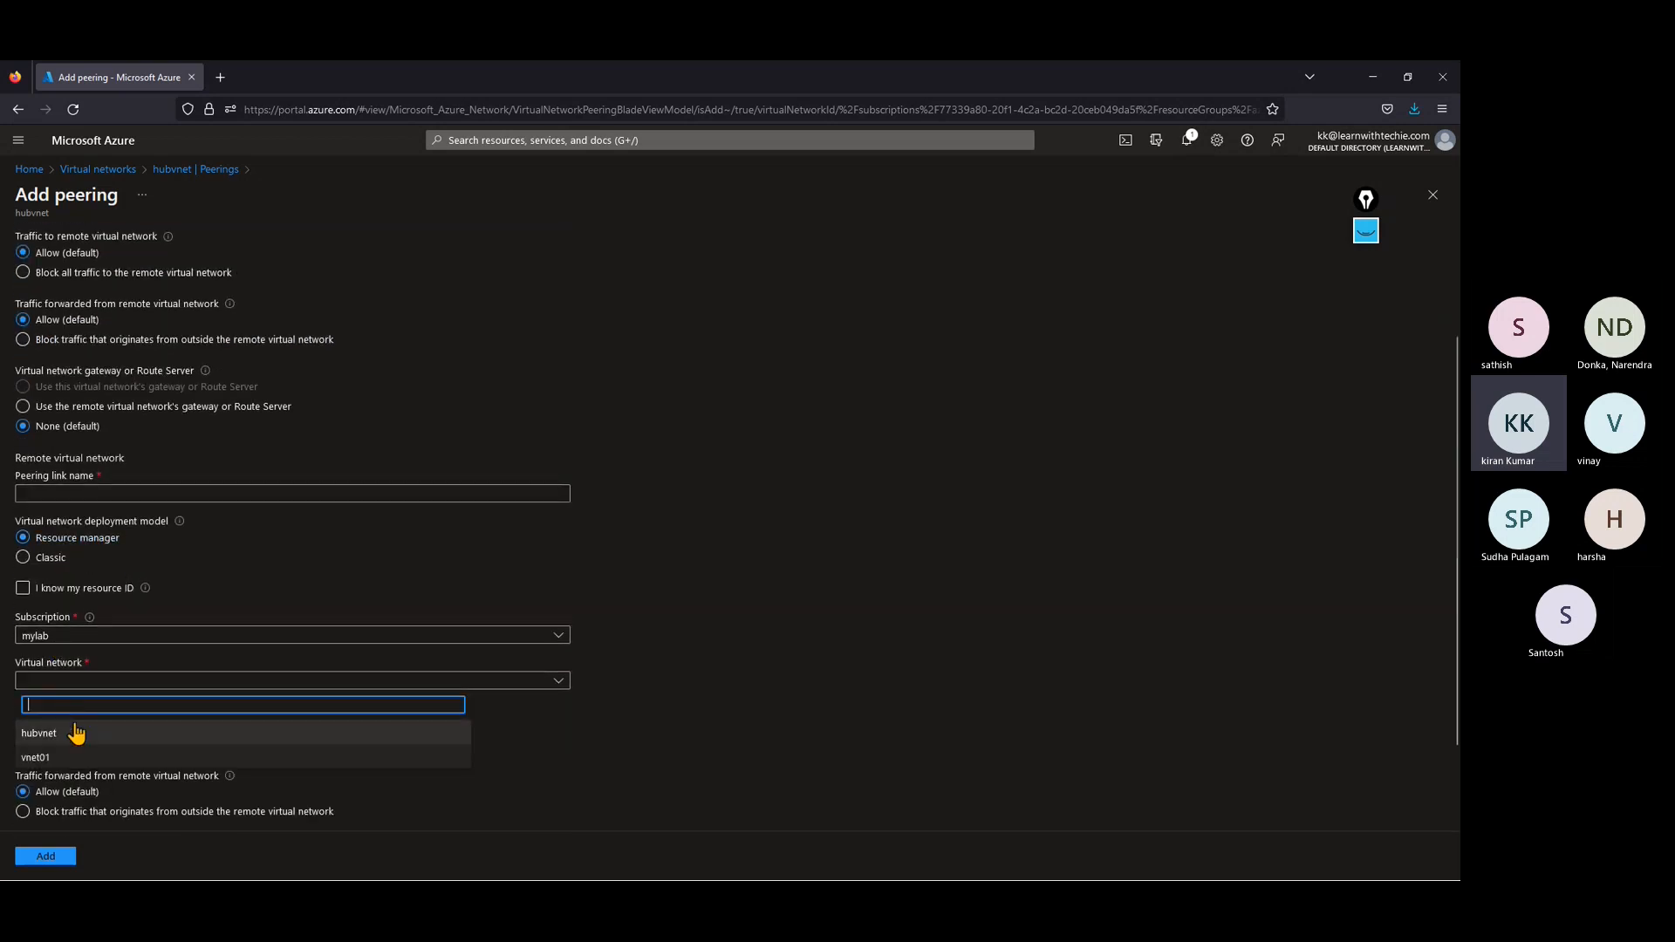
{"action": "left_click", "coordinate": [63, 758]}
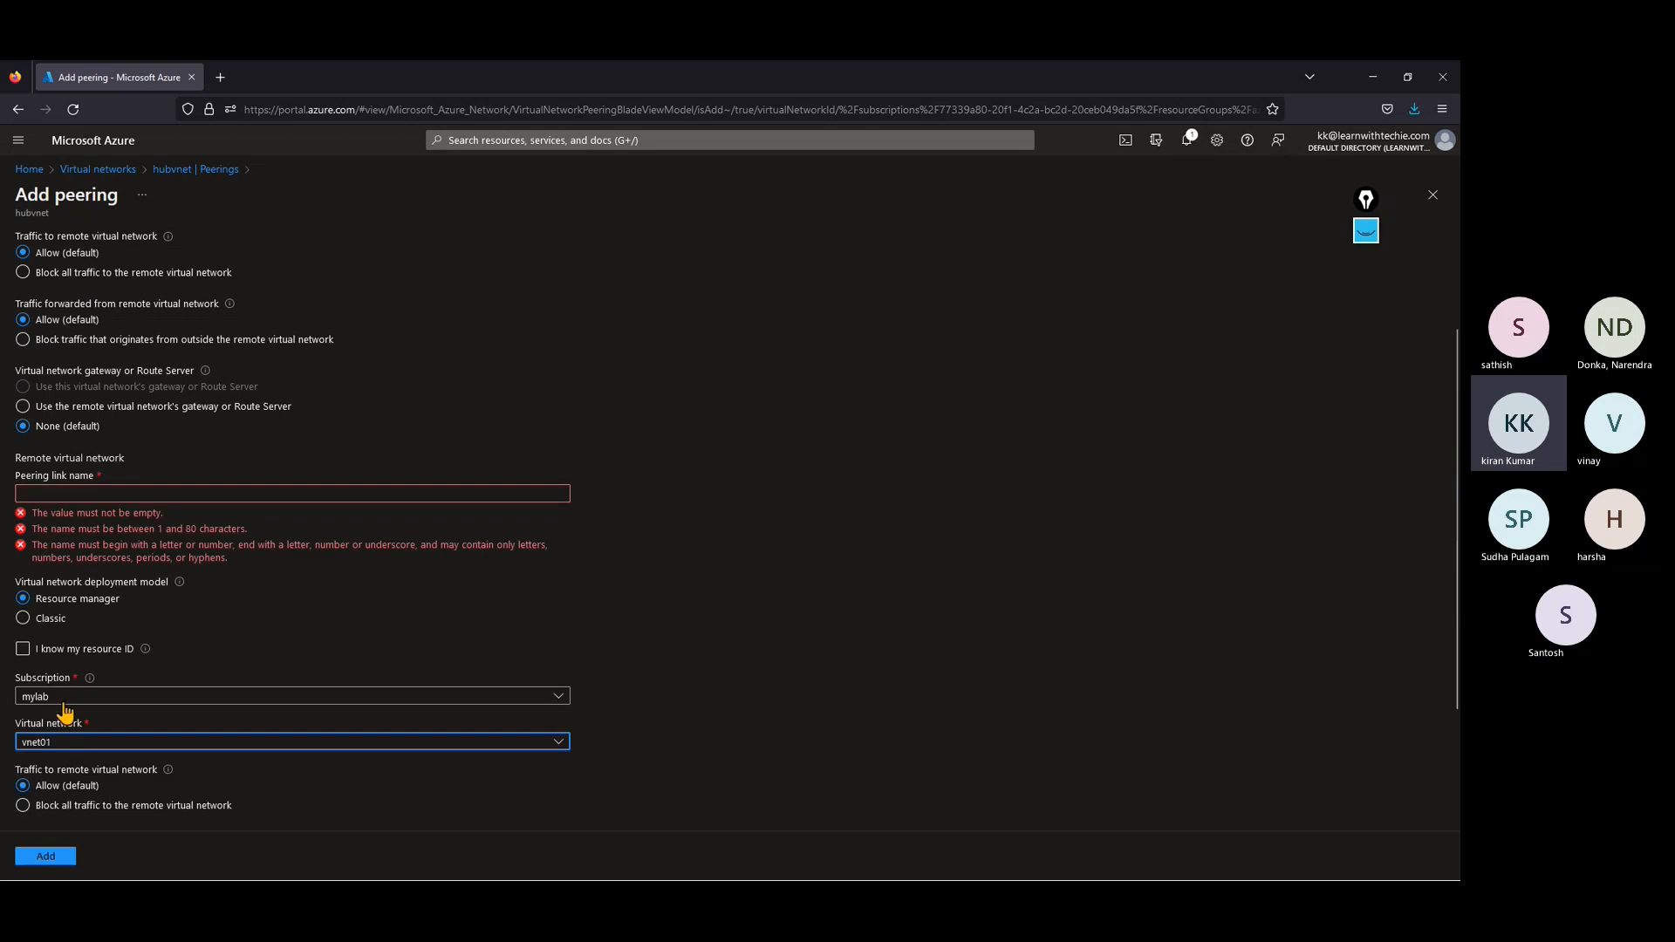
{"action": "left_click", "coordinate": [65, 493]}
{"action": "type", "text": "vnetp"}
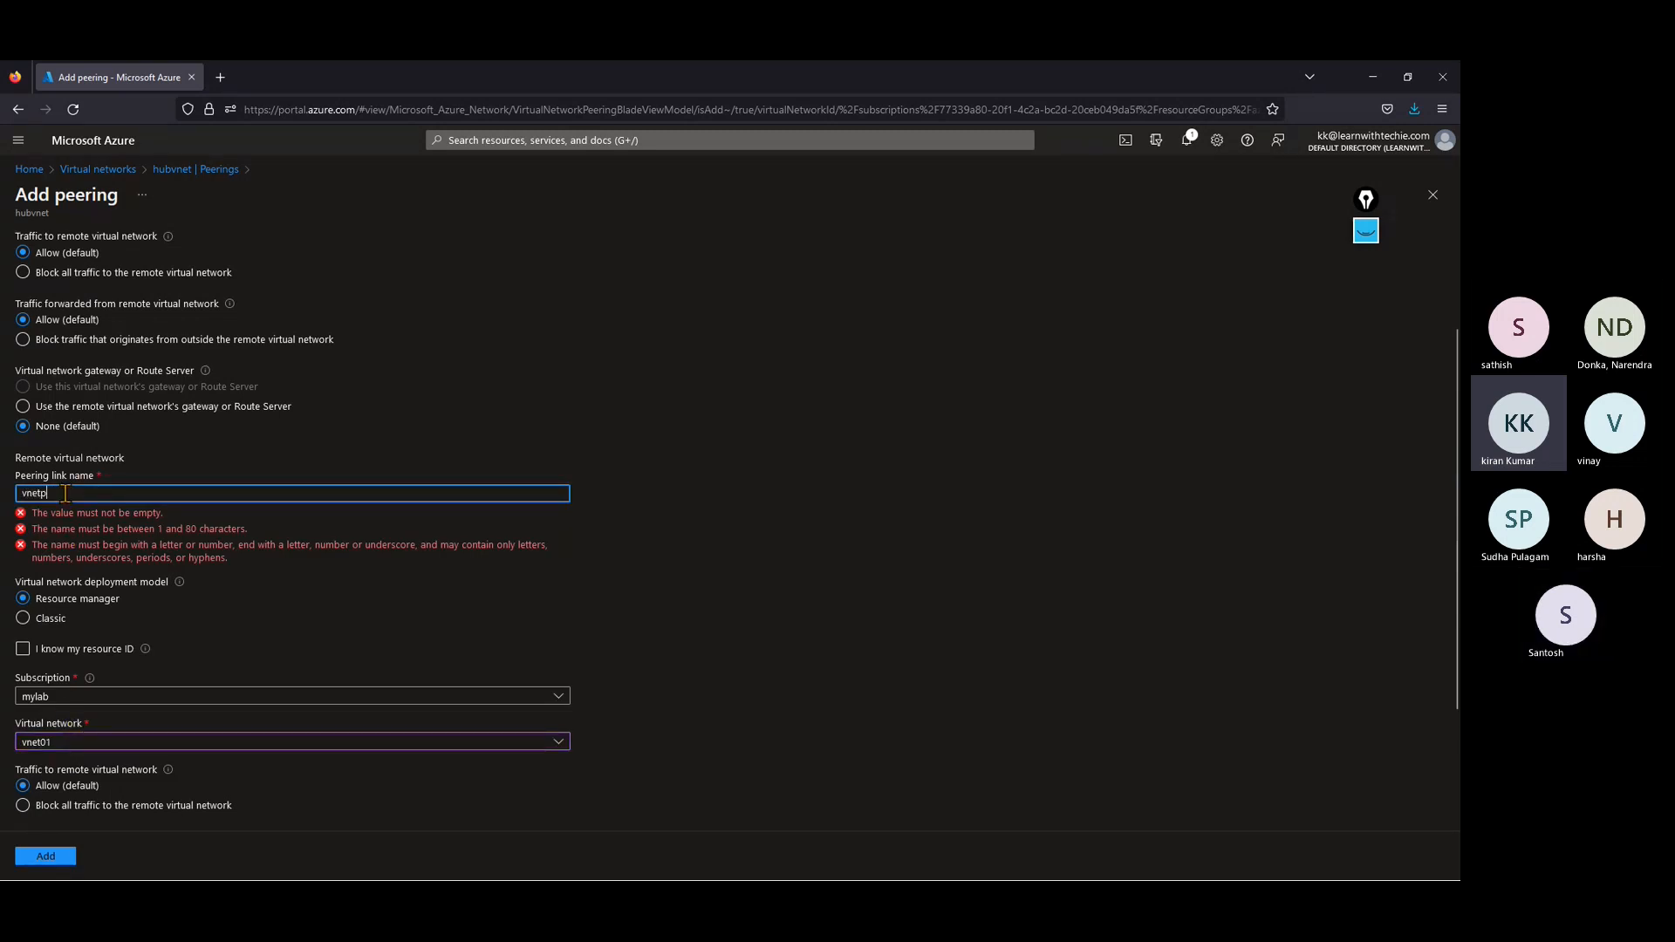
{"action": "type", "text": "eering"}
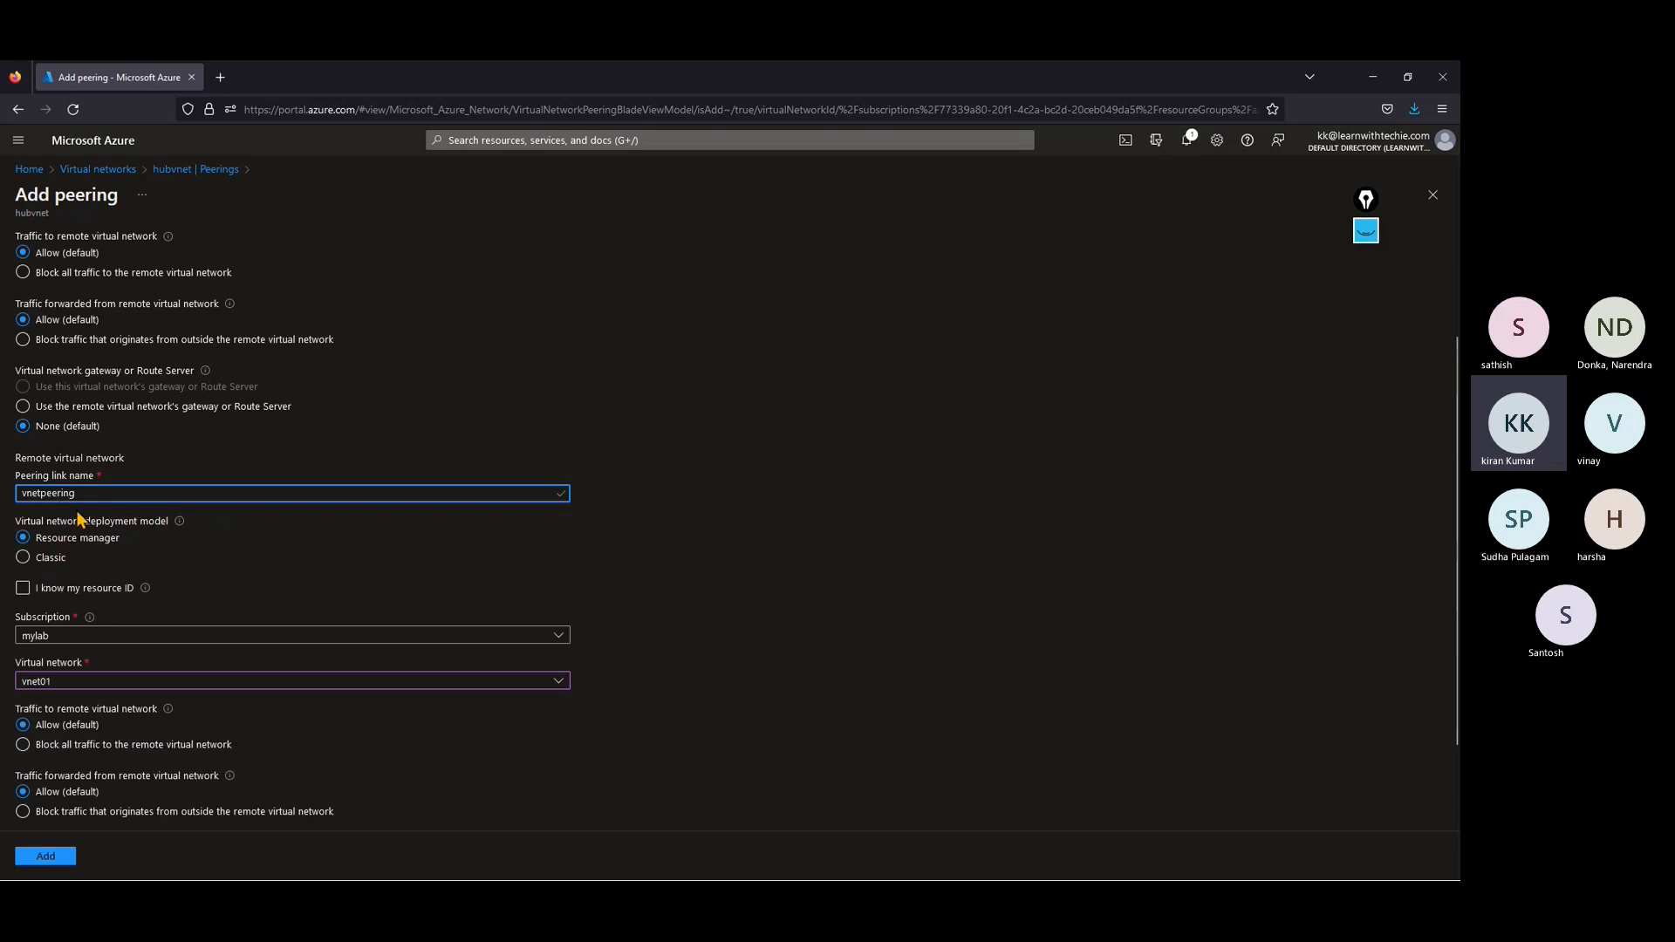
Step: Submit the peering between hubvnet and vnet01 with the default traffic and gateway settings
{"action": "scroll", "coordinate": [182, 664], "scroll_direction": "down", "scroll_amount": 2}
{"action": "scroll", "coordinate": [349, 672], "scroll_direction": "down", "scroll_amount": 1}
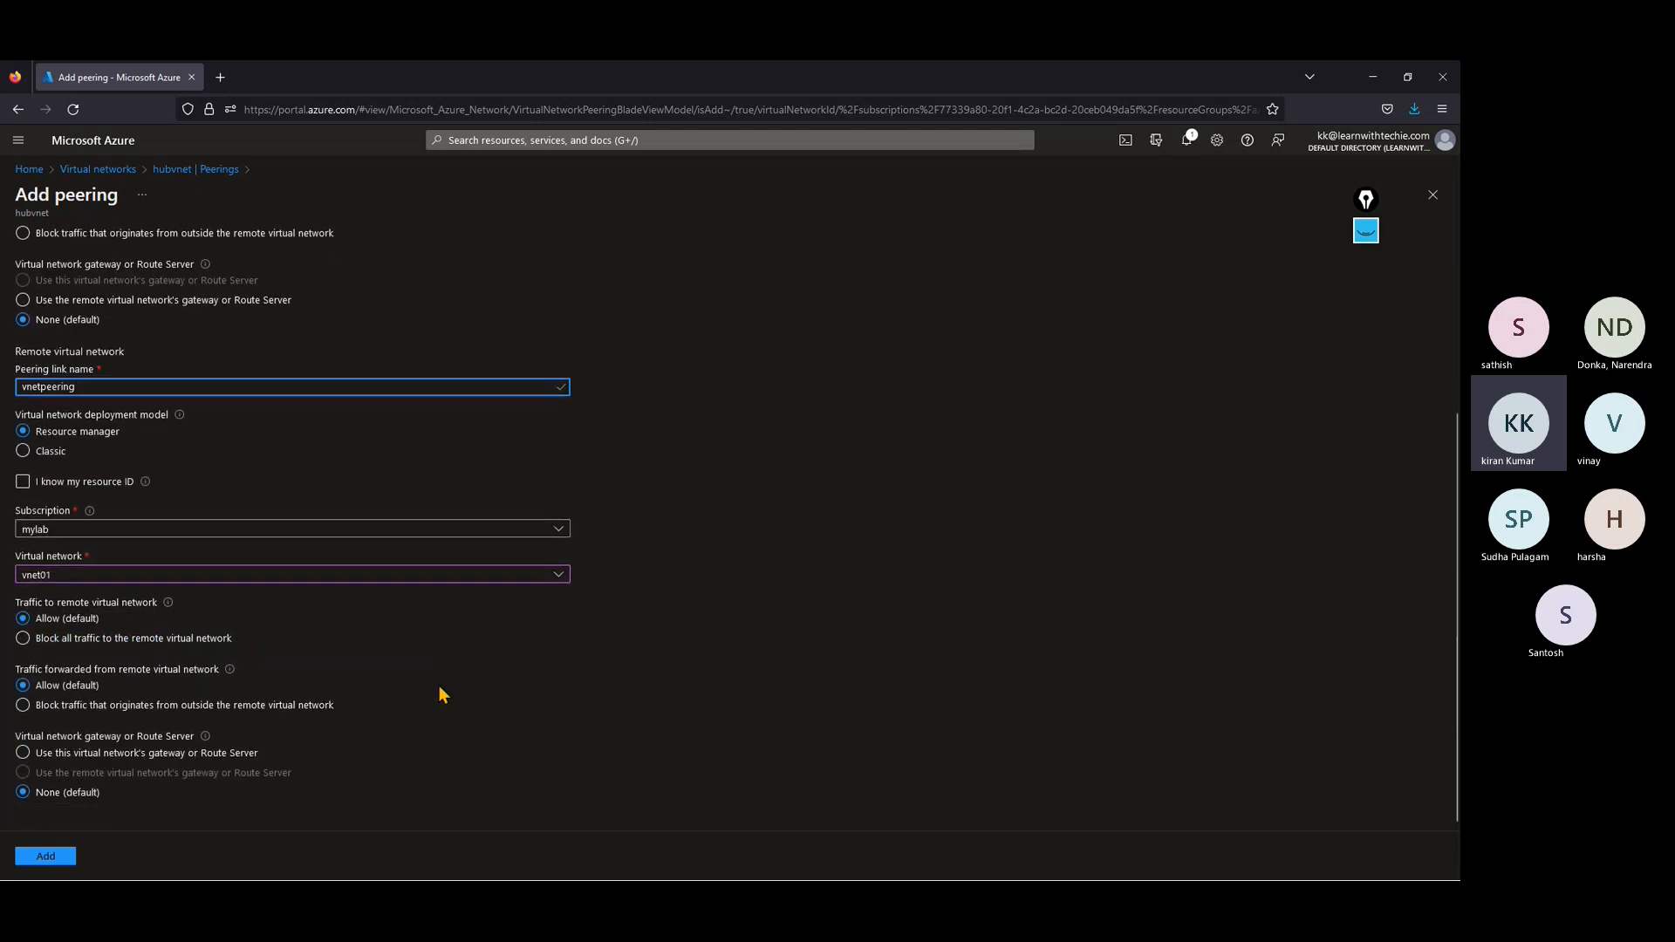
{"action": "left_click", "coordinate": [39, 858]}
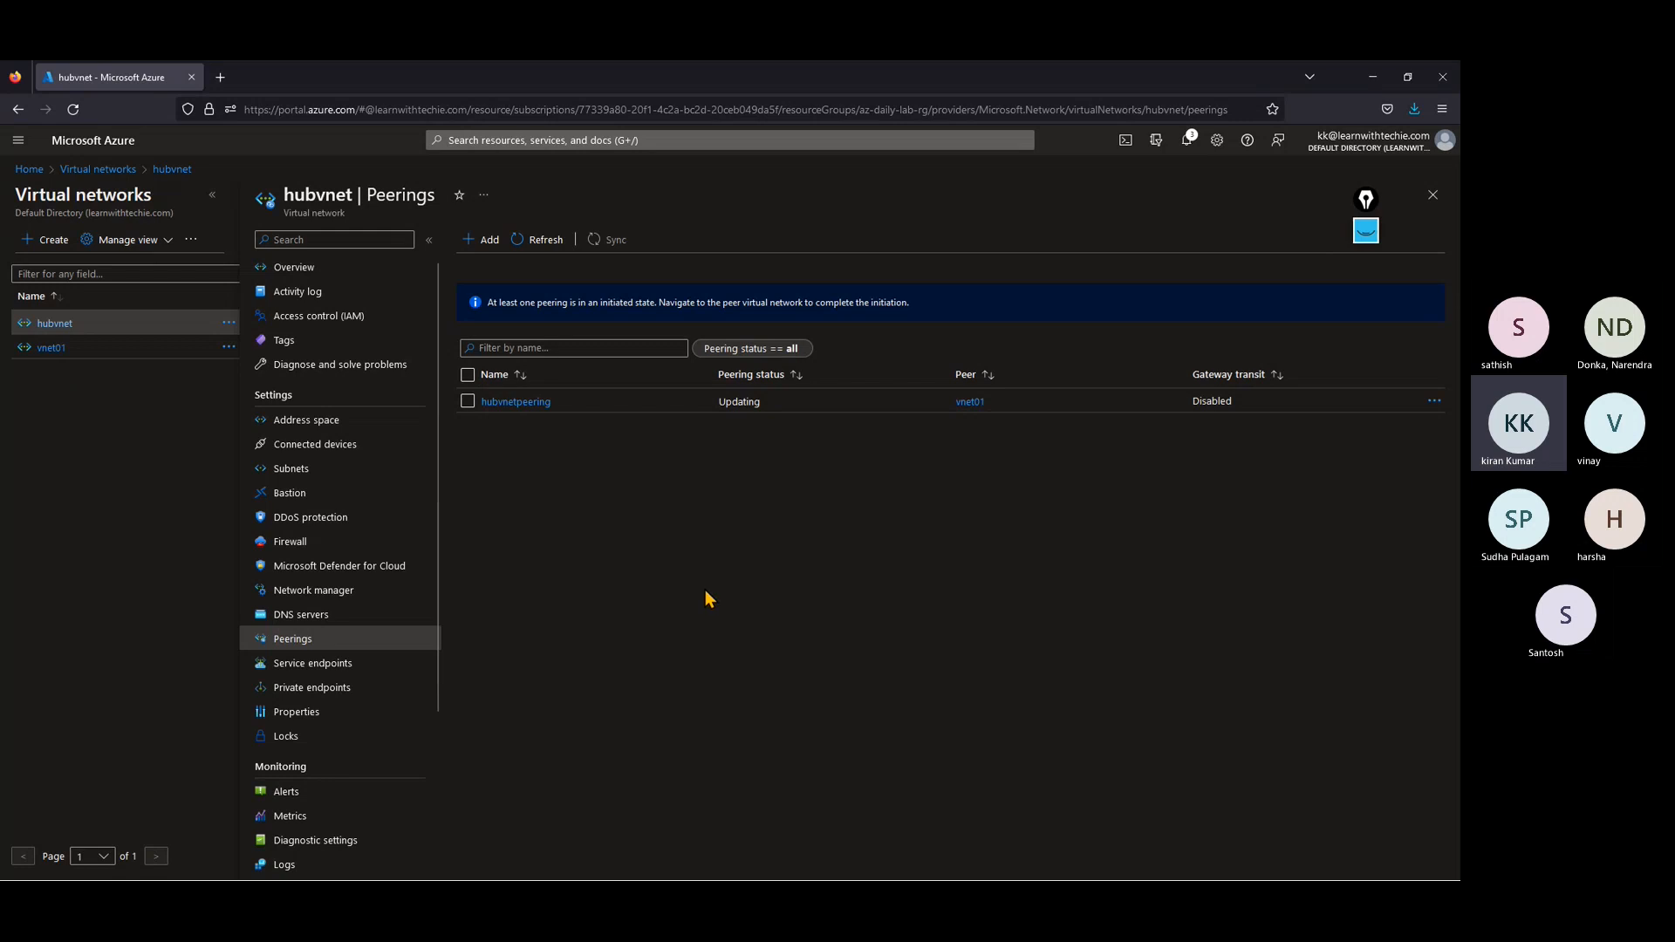
Step: Return to the portal home page and check the notifications for the result of both peering links
{"action": "left_click", "coordinate": [87, 171]}
{"action": "left_click", "coordinate": [29, 169]}
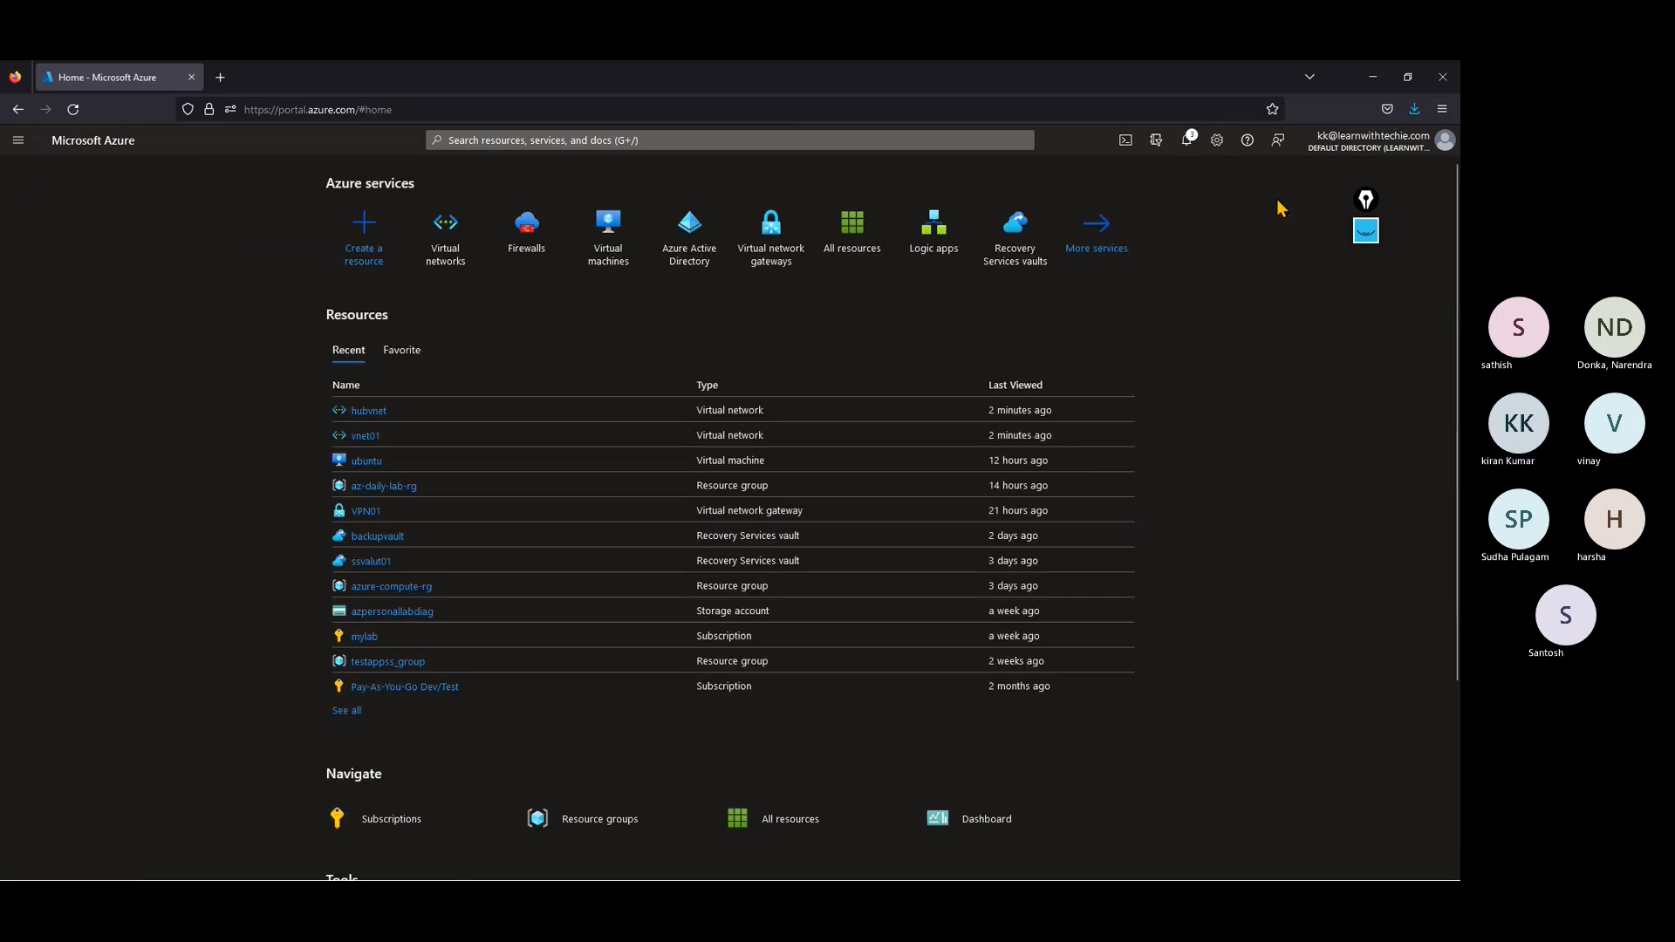
{"action": "left_click", "coordinate": [1187, 142]}
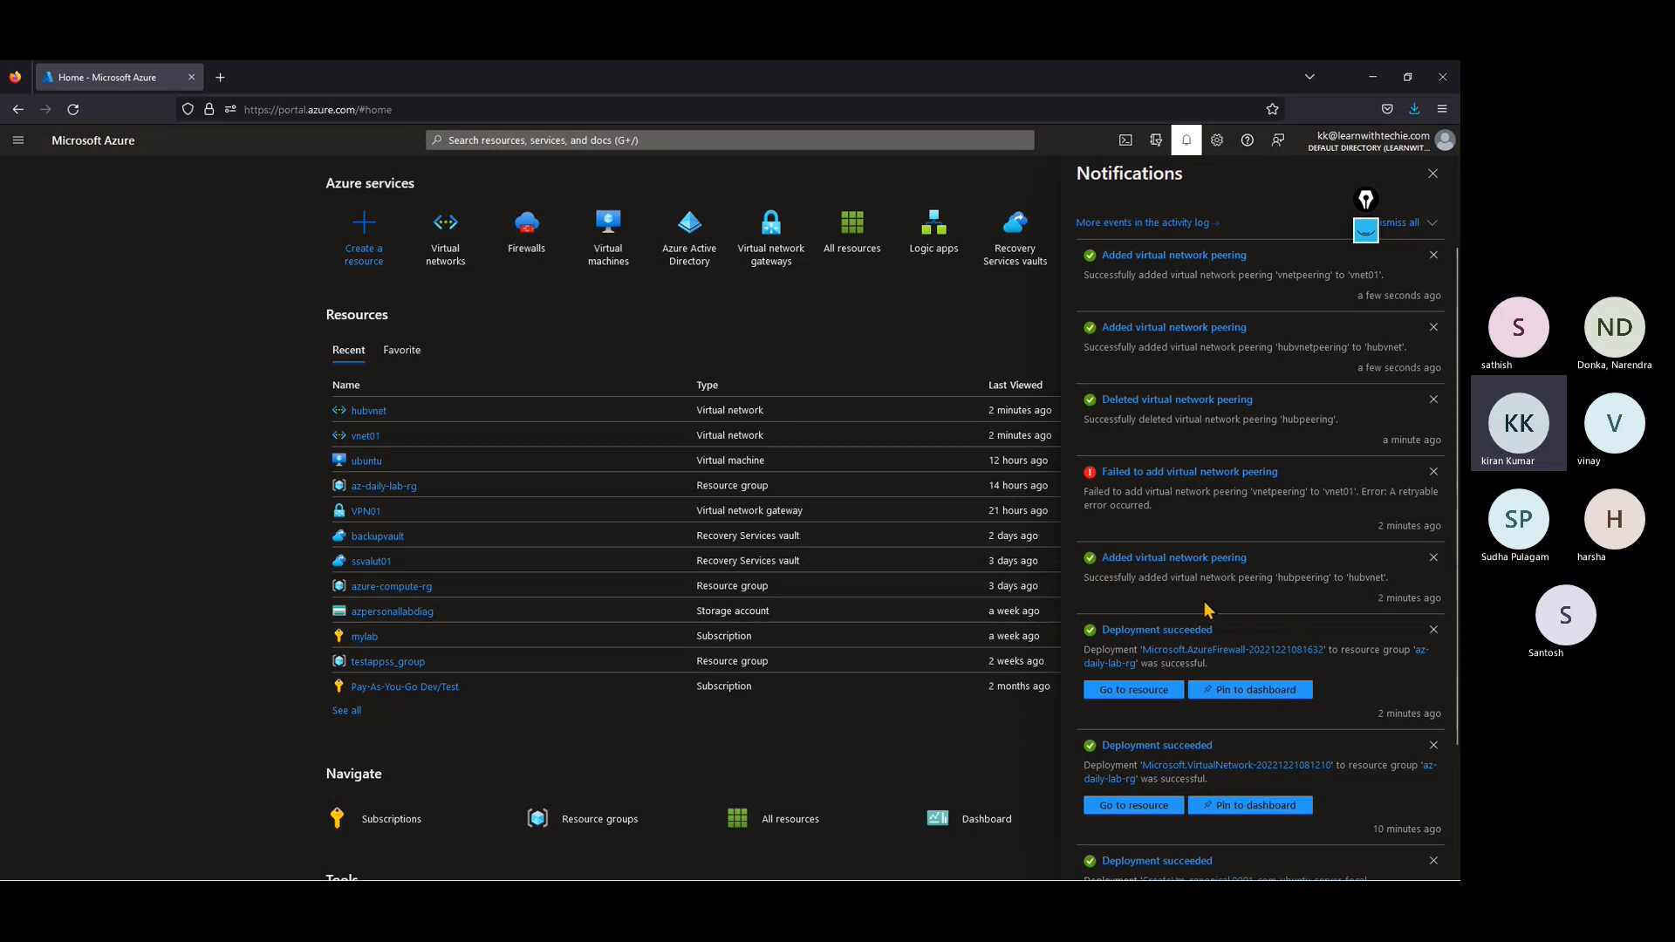
{"action": "left_click", "coordinate": [1433, 173]}
Step: Find the Route tables service and start creating a new route table
{"action": "left_click", "coordinate": [513, 142]}
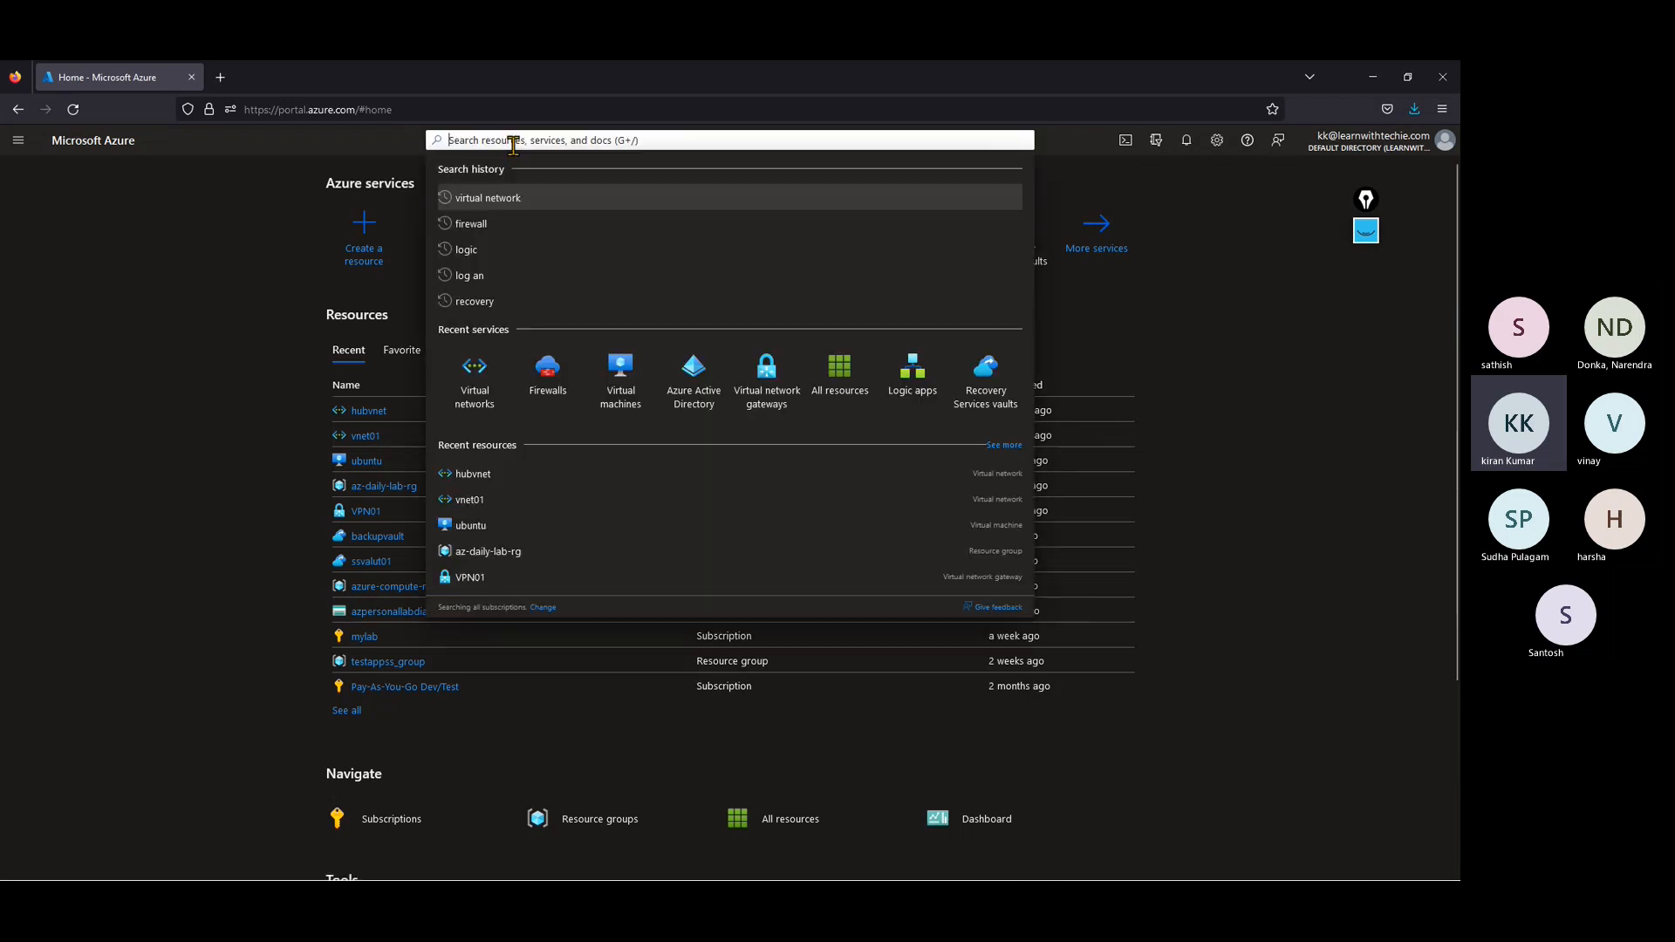
{"action": "type", "text": "rout"}
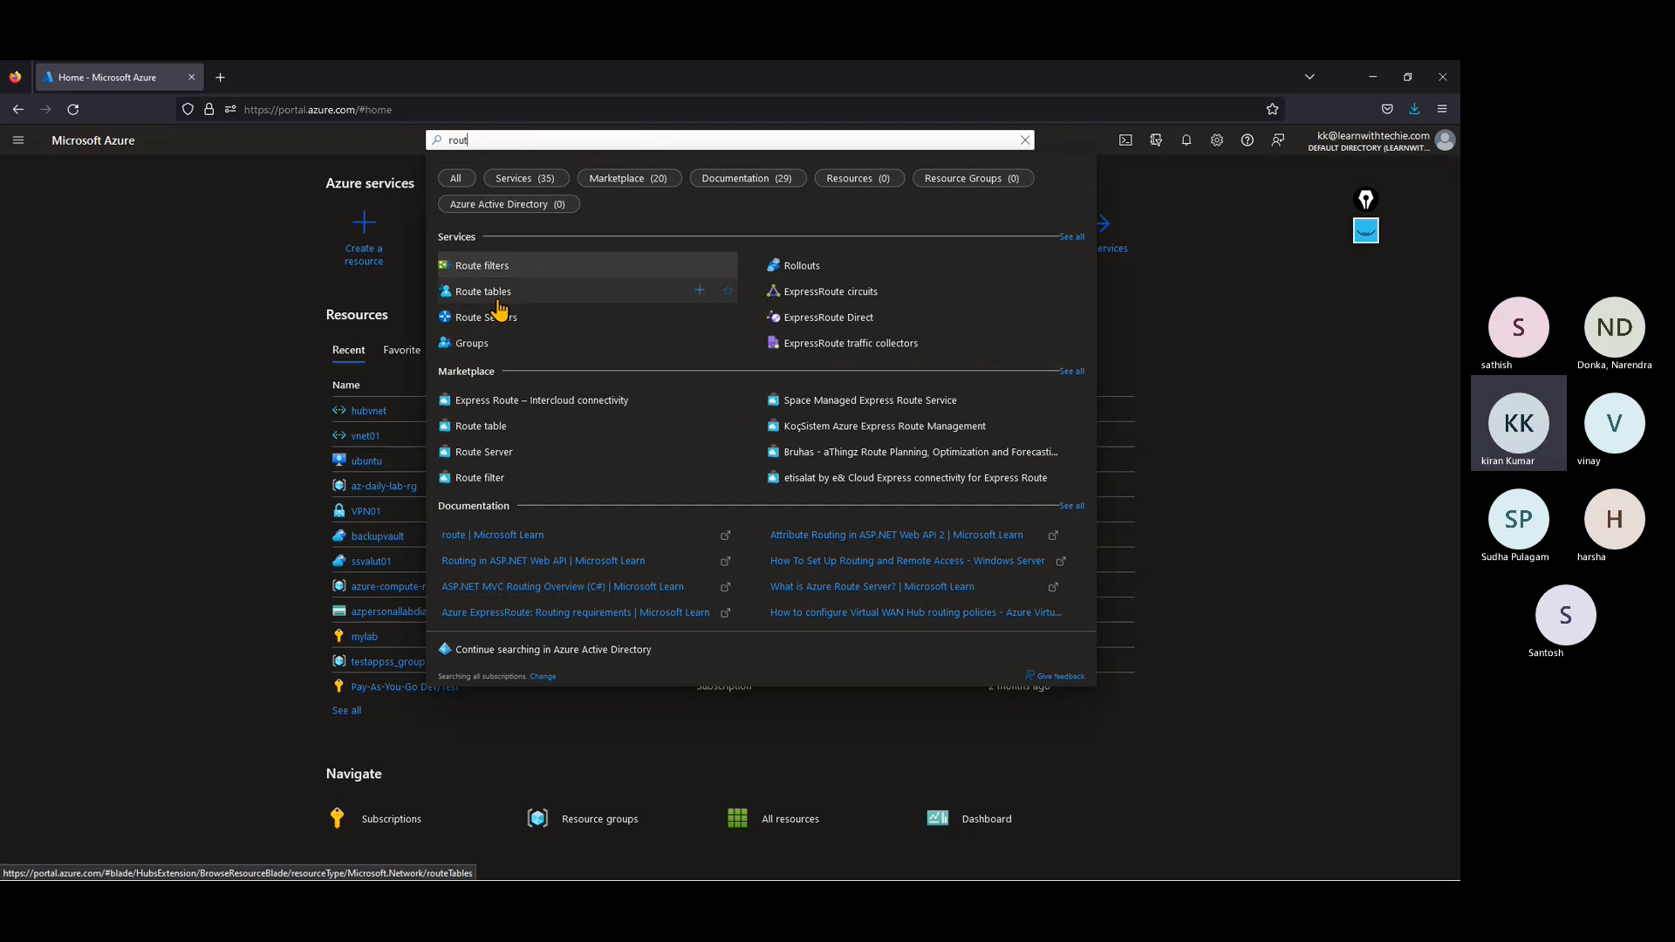
{"action": "left_click", "coordinate": [499, 301]}
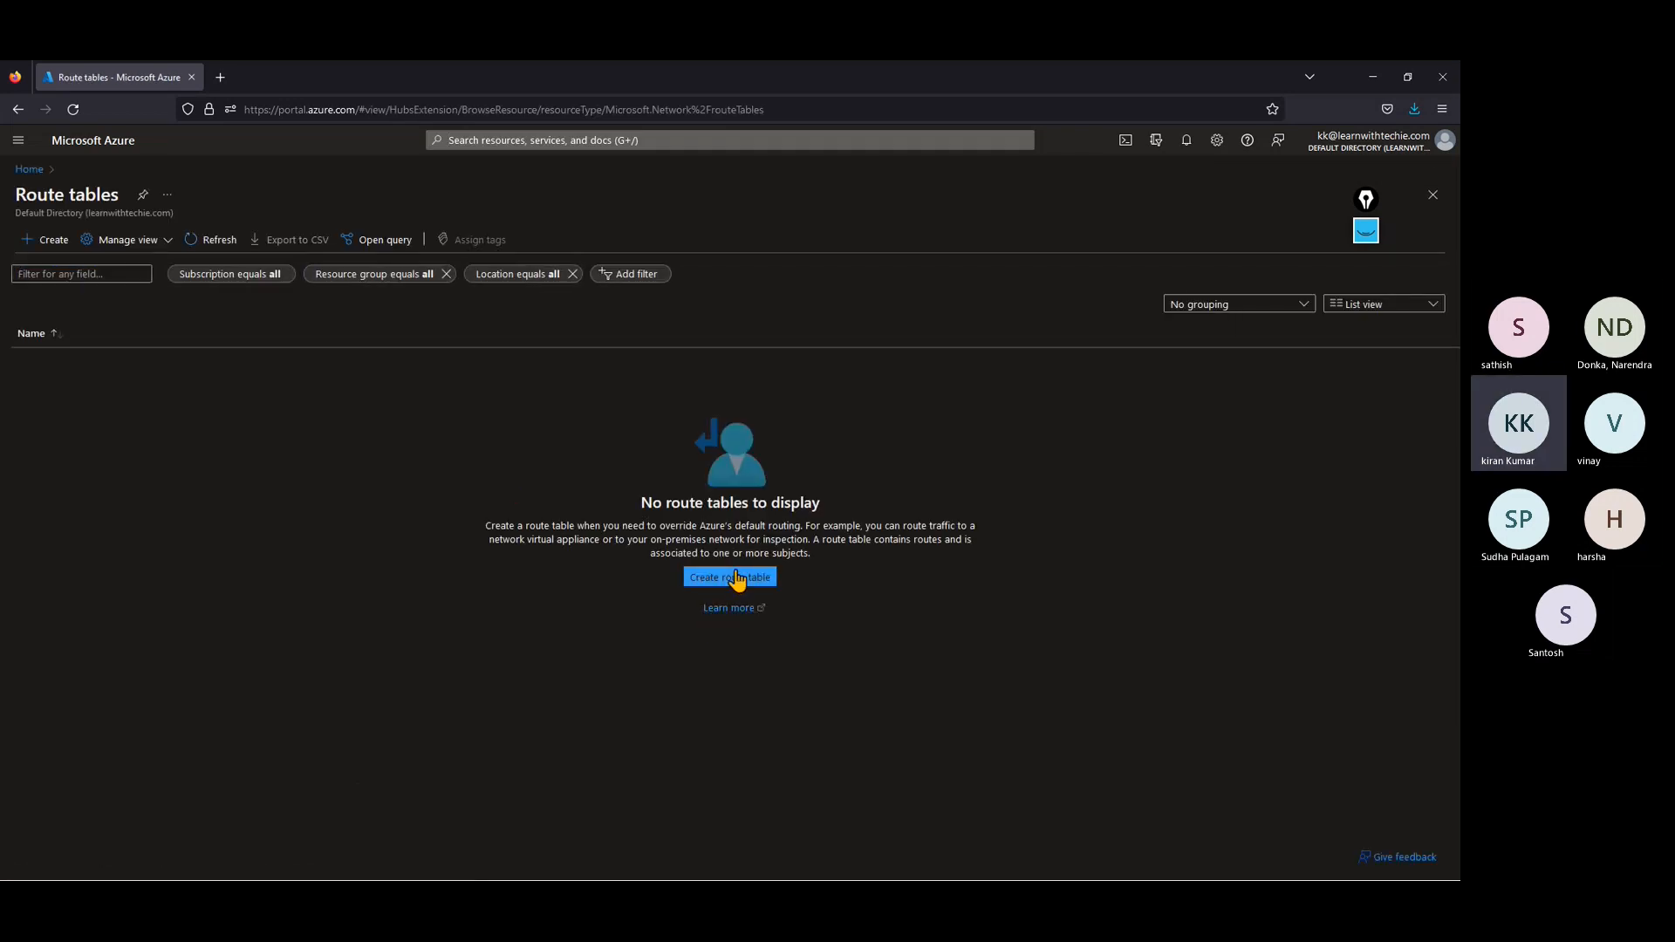
{"action": "left_click", "coordinate": [738, 578]}
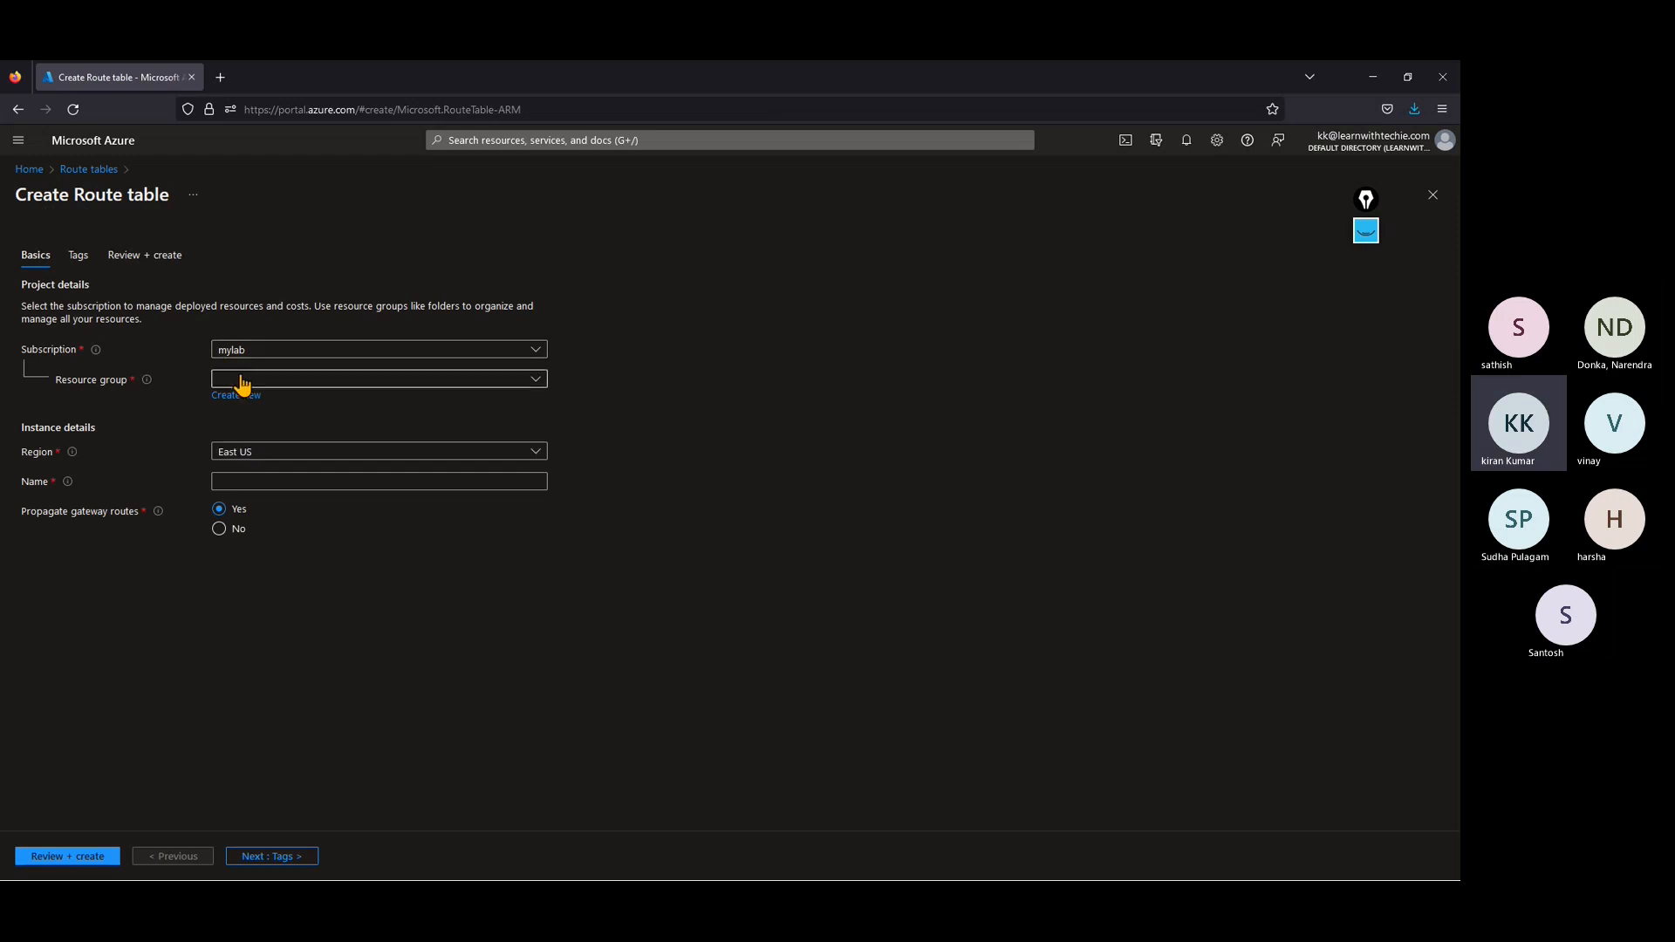
Step: Set the route table's resource group to az-daily-lab-rg and its region to East US 2
{"action": "left_click", "coordinate": [241, 379]}
{"action": "left_click", "coordinate": [261, 444]}
{"action": "left_click", "coordinate": [261, 452]}
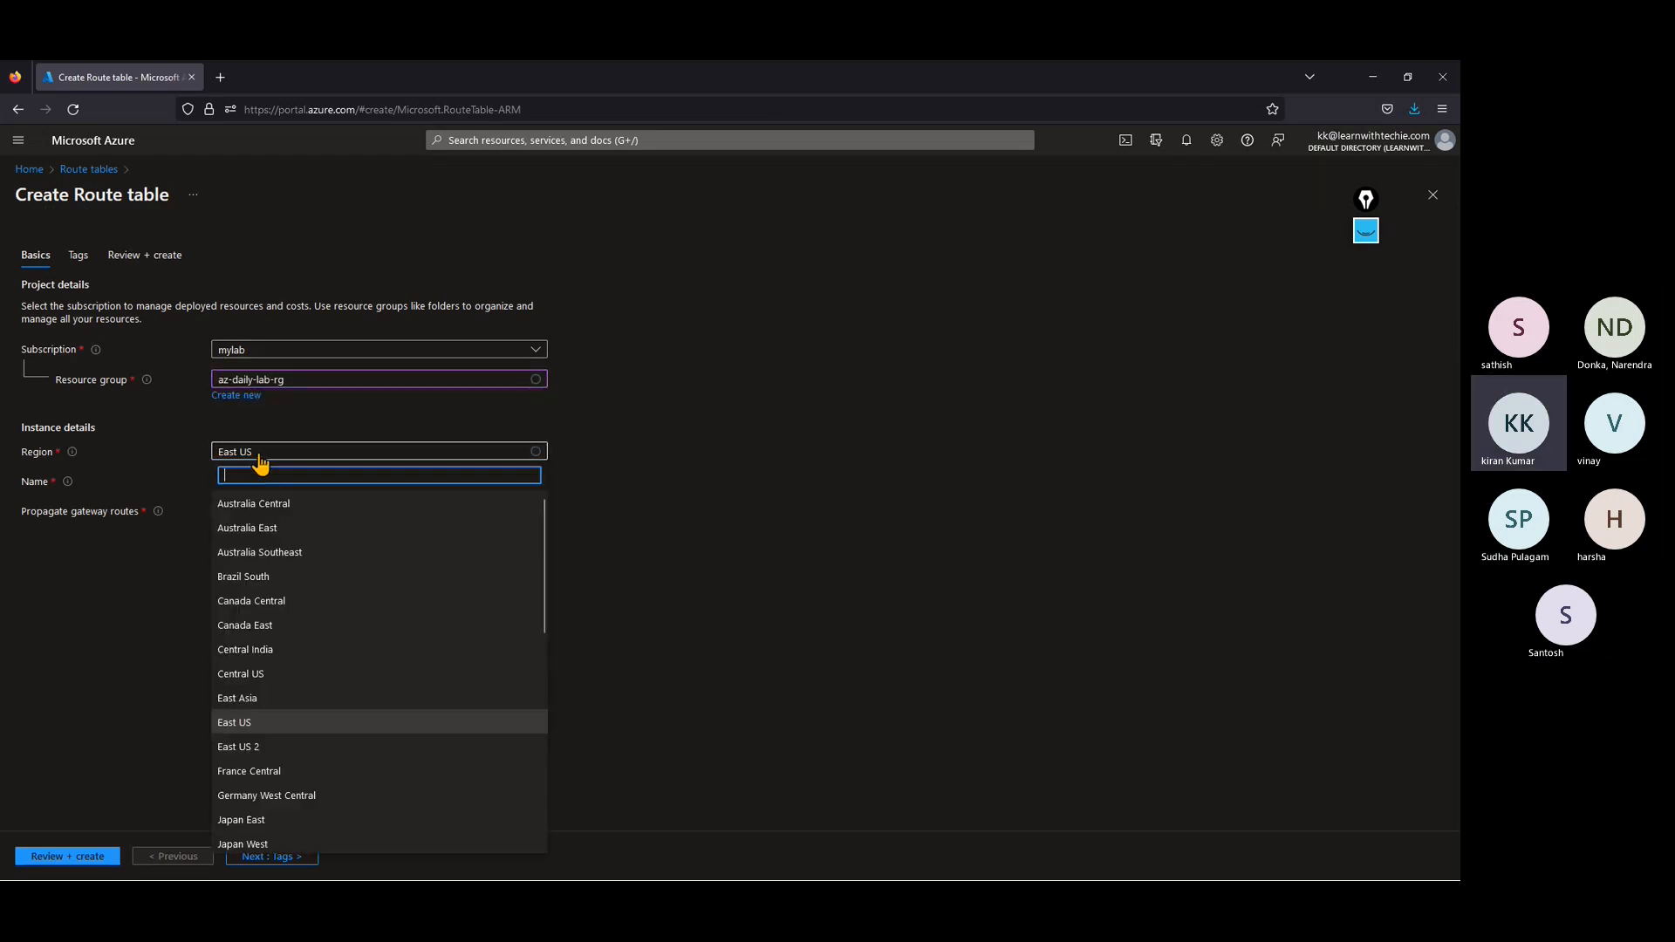
{"action": "type", "text": "east"}
{"action": "left_click", "coordinate": [260, 626]}
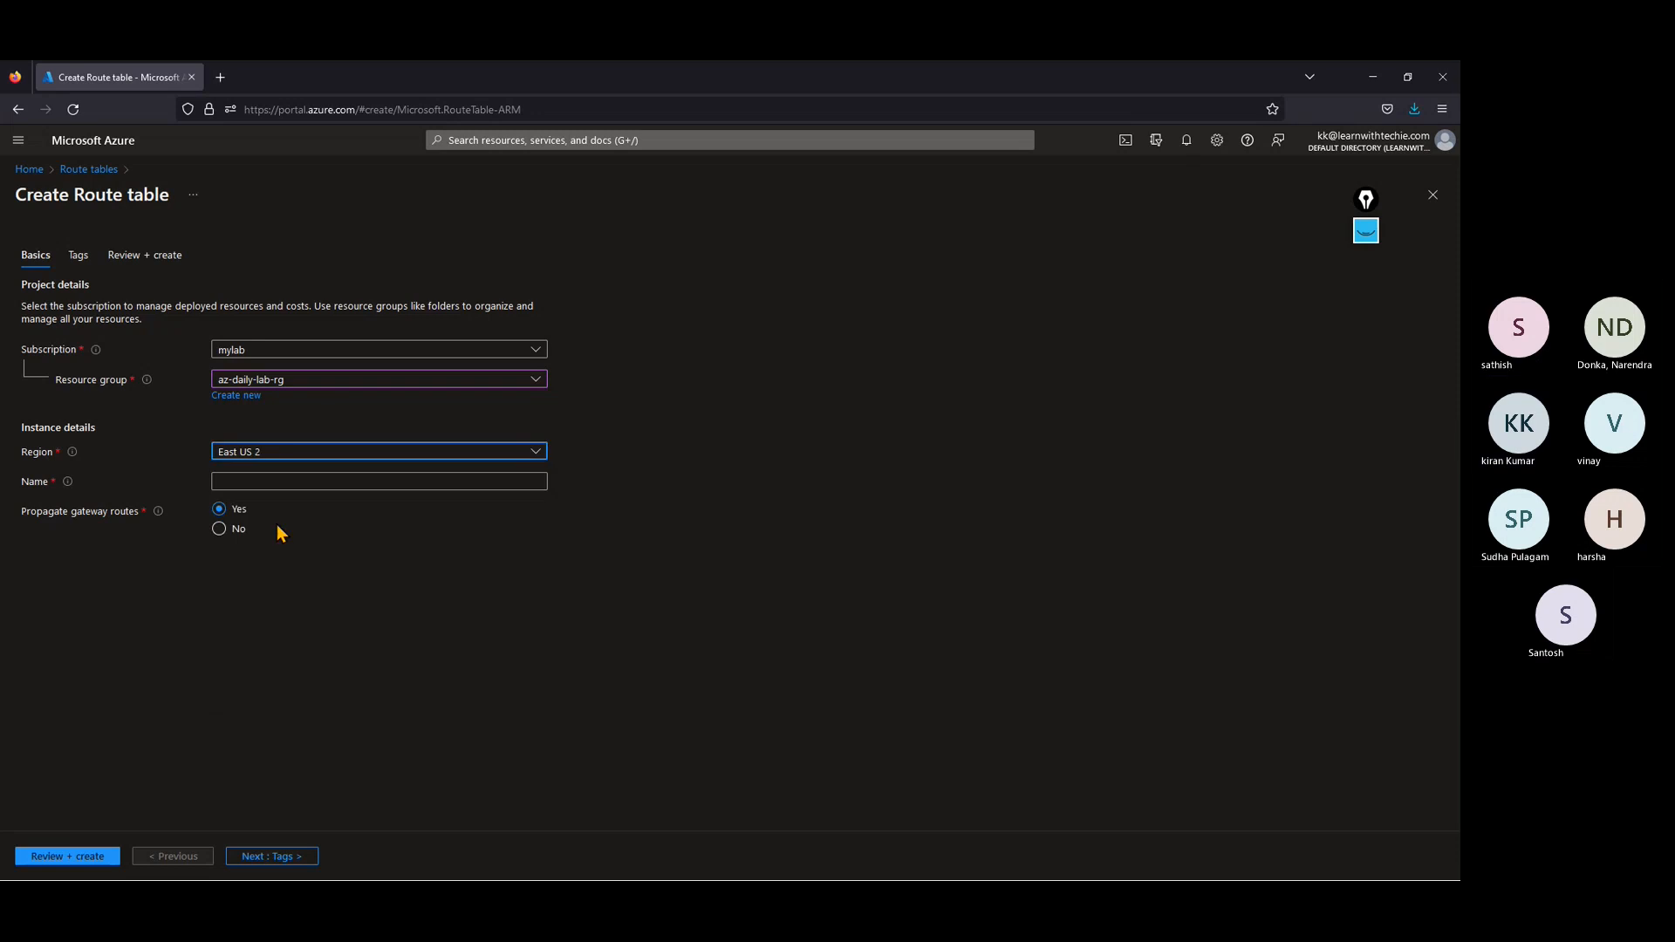
Step: Name the route table udr01 and set Propagate gateway routes to No
{"action": "left_click", "coordinate": [260, 481]}
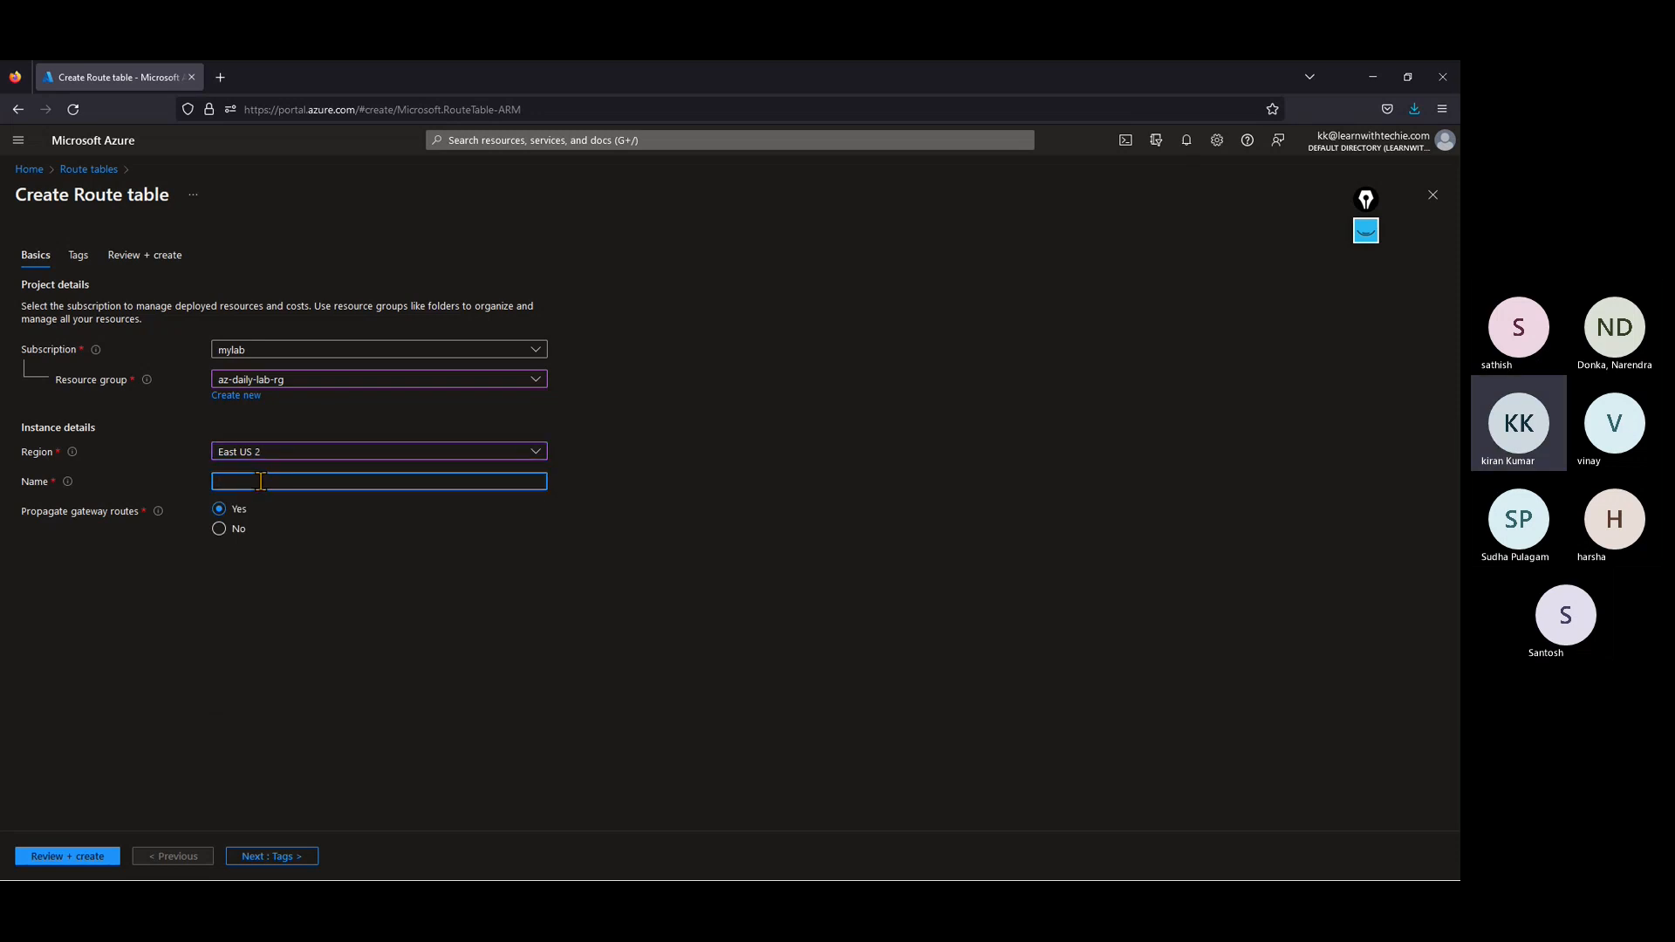
{"action": "type", "text": "uder"}
{"action": "key", "text": "BackSpace"}
{"action": "key", "text": "BackSpace"}
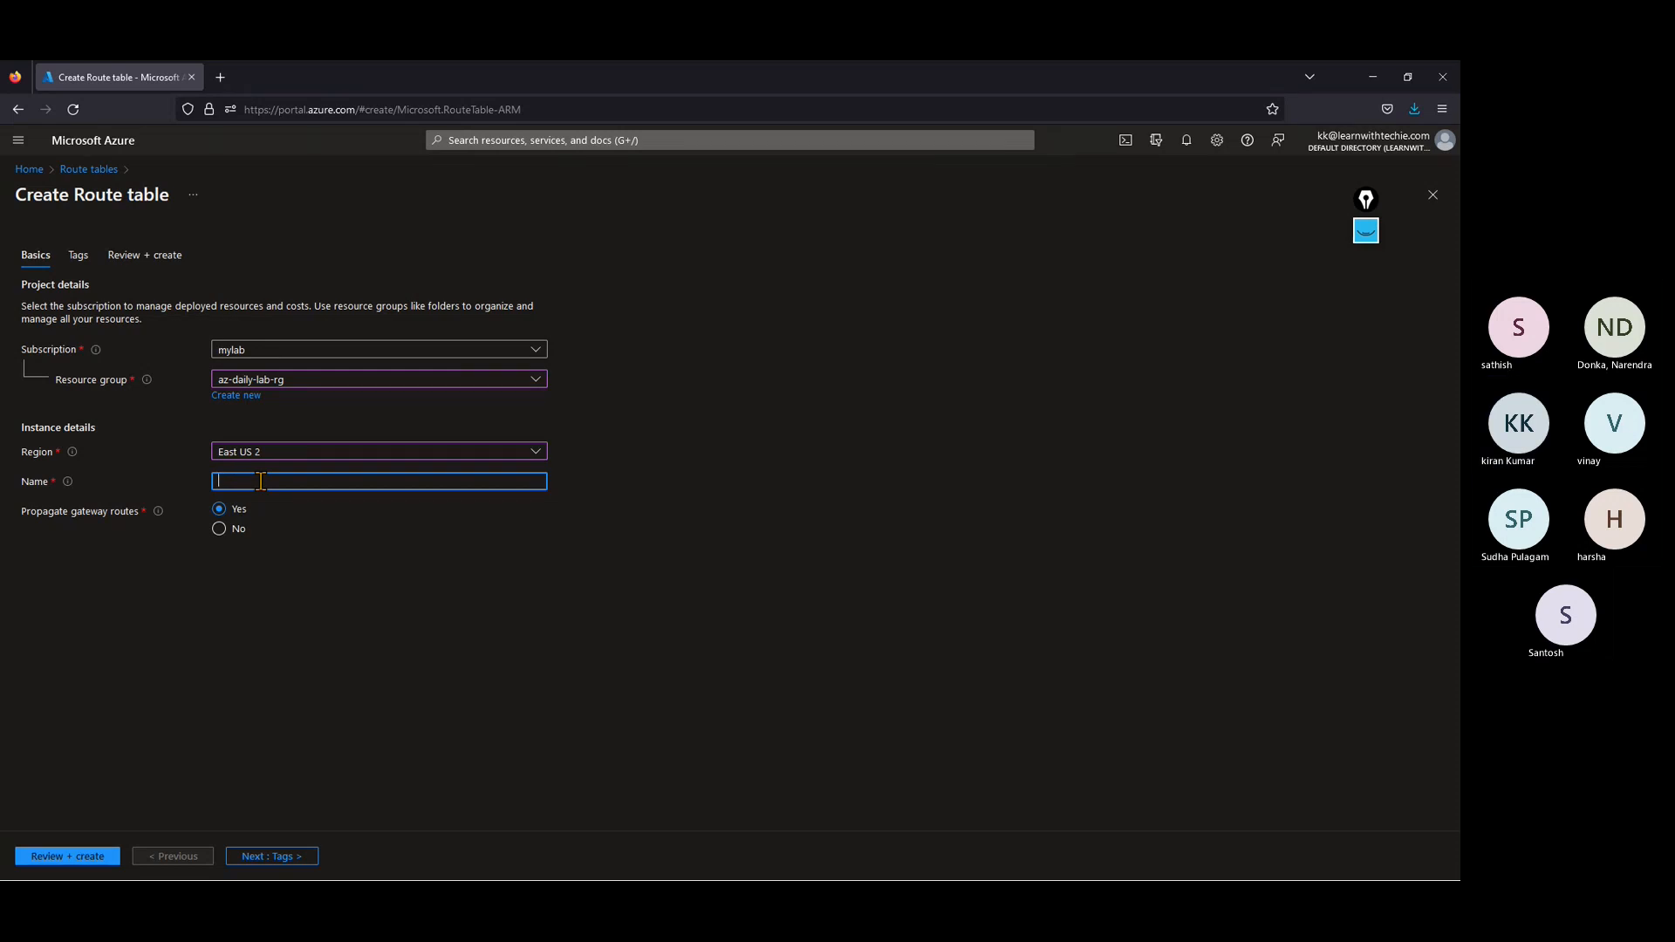
{"action": "type", "text": "dr01"}
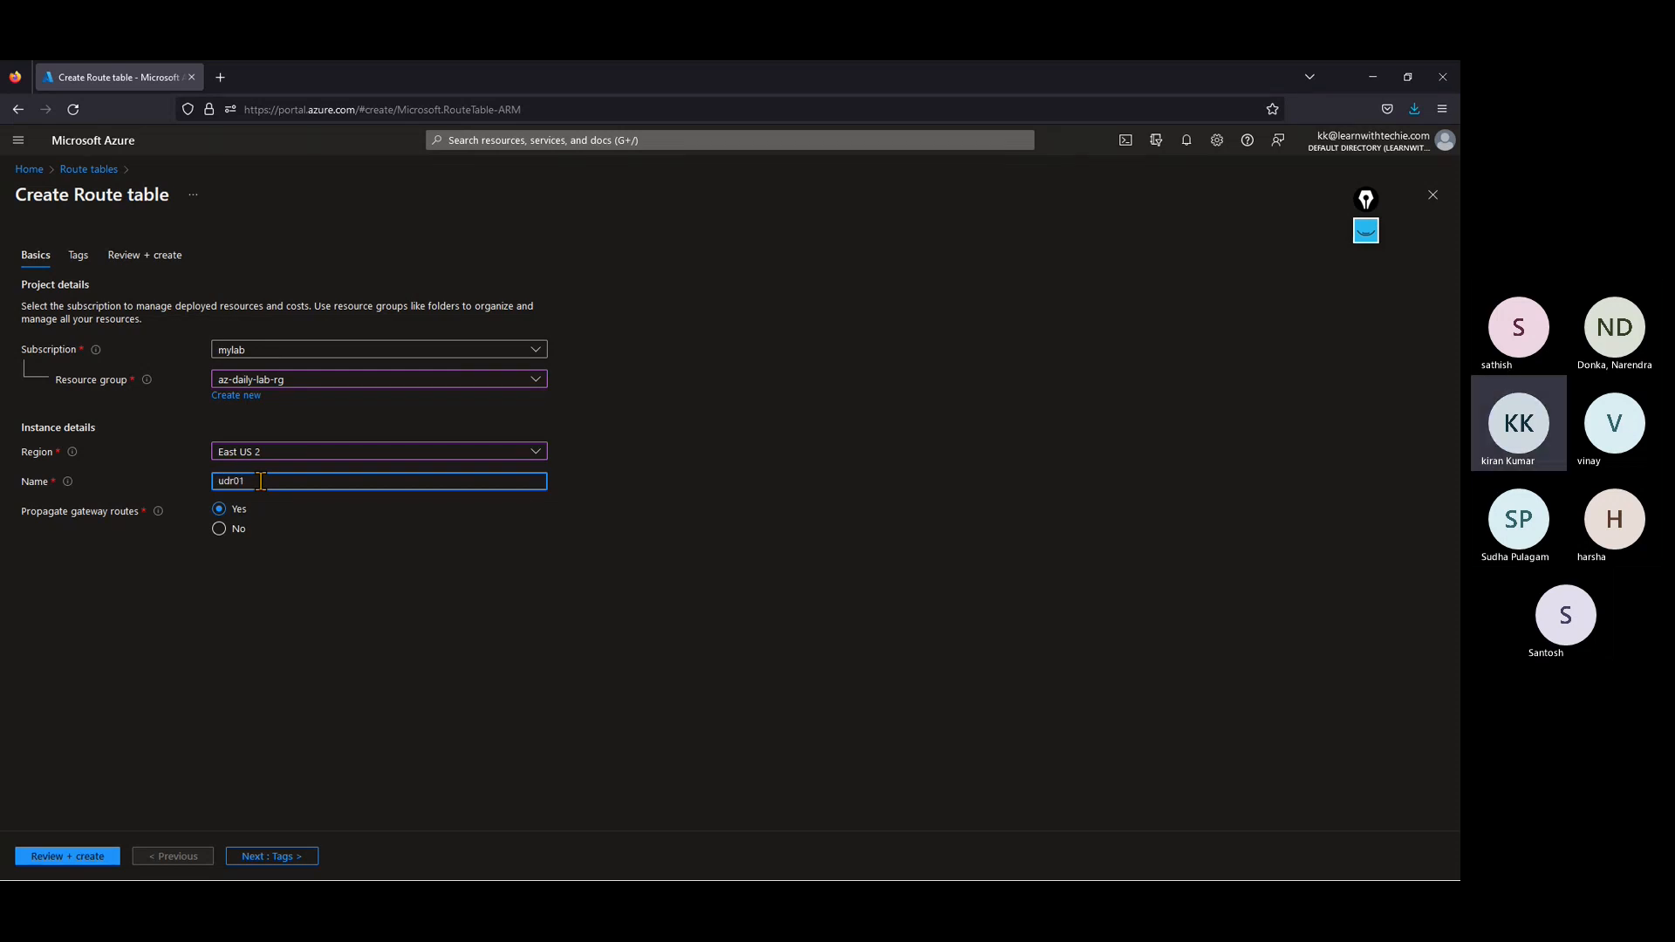
{"action": "left_click", "coordinate": [220, 530]}
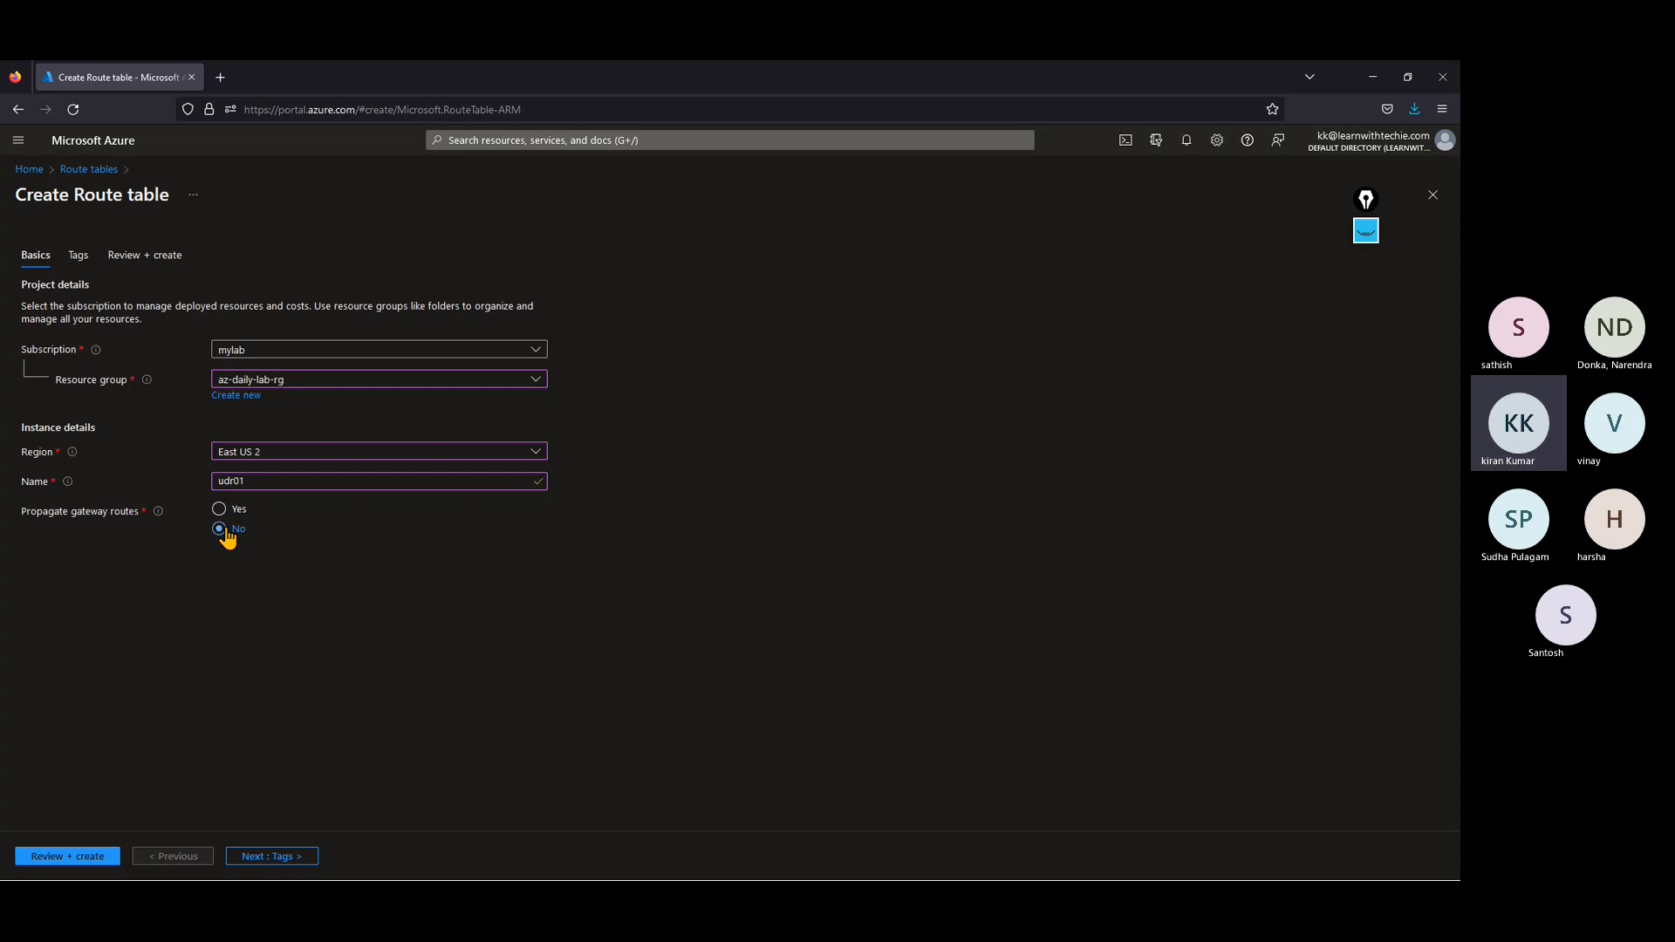
Step: Skip the tags, review and create the udr01 route table, and open the deployed resource
{"action": "left_click", "coordinate": [278, 859]}
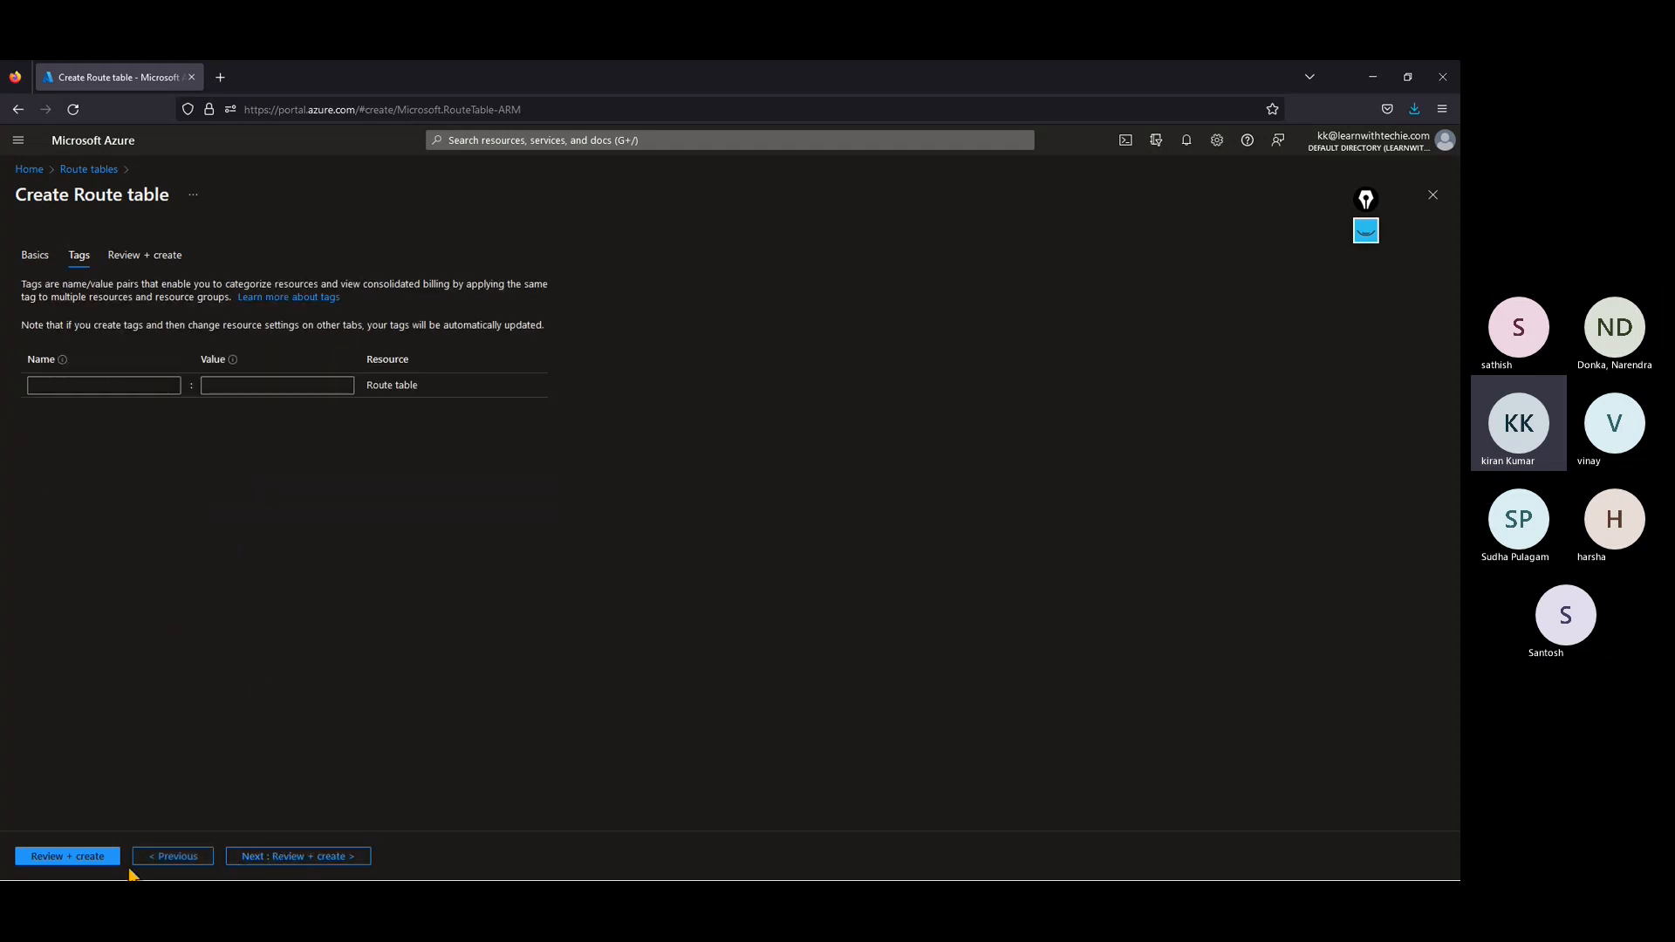
{"action": "left_click", "coordinate": [89, 857]}
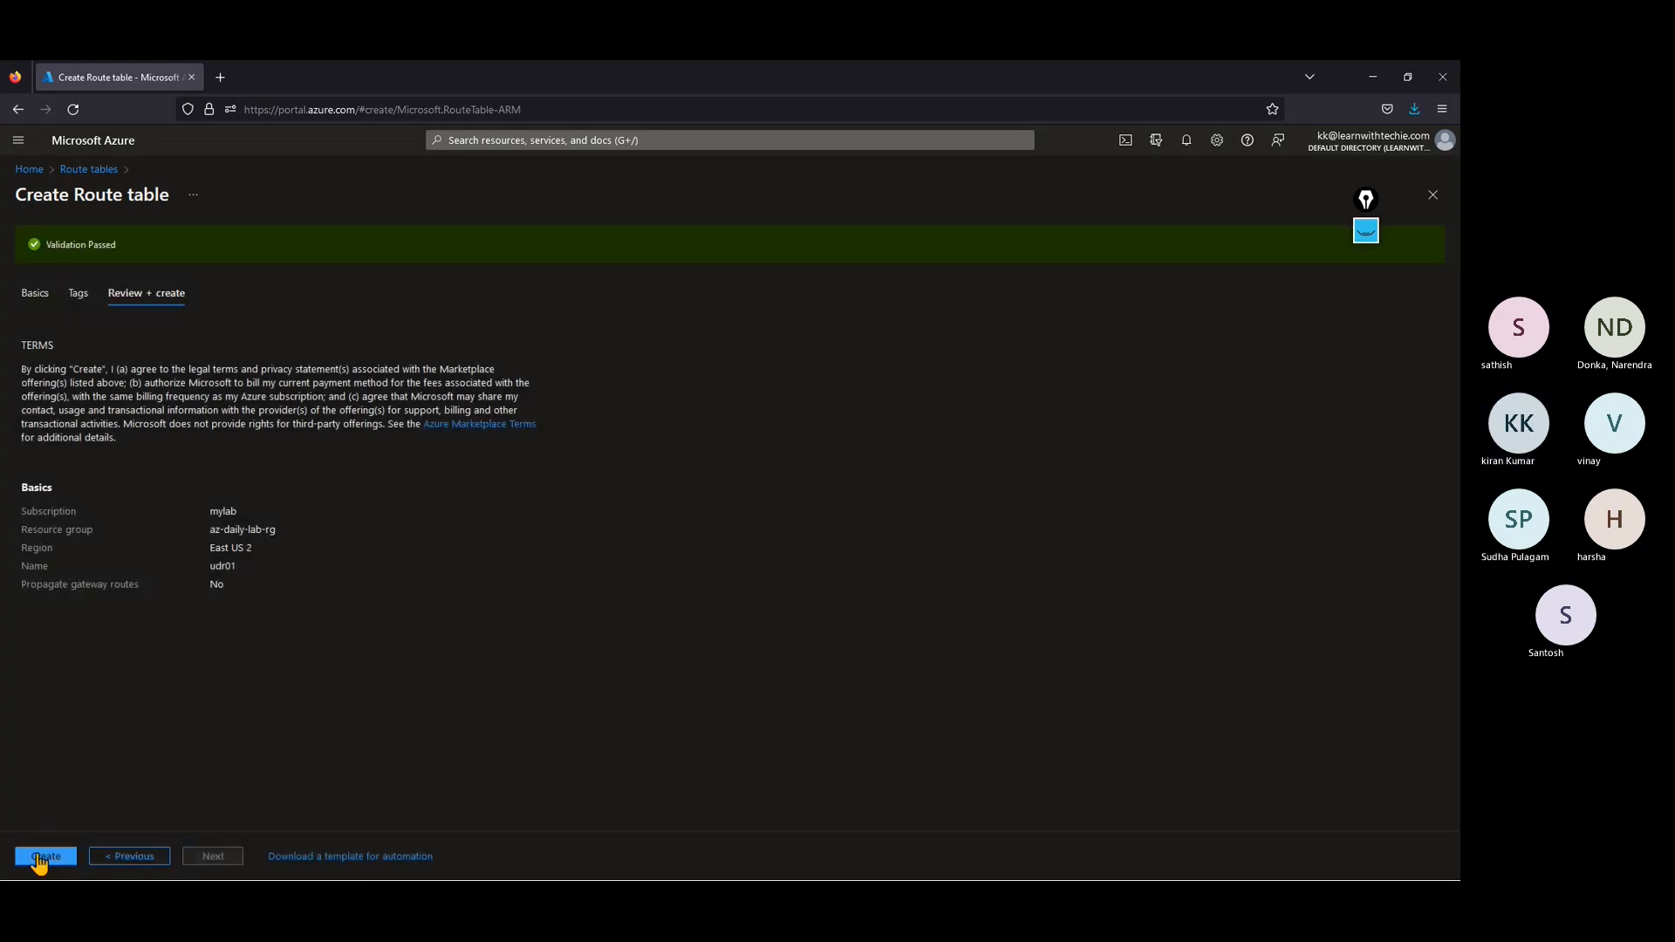
{"action": "left_click", "coordinate": [39, 857]}
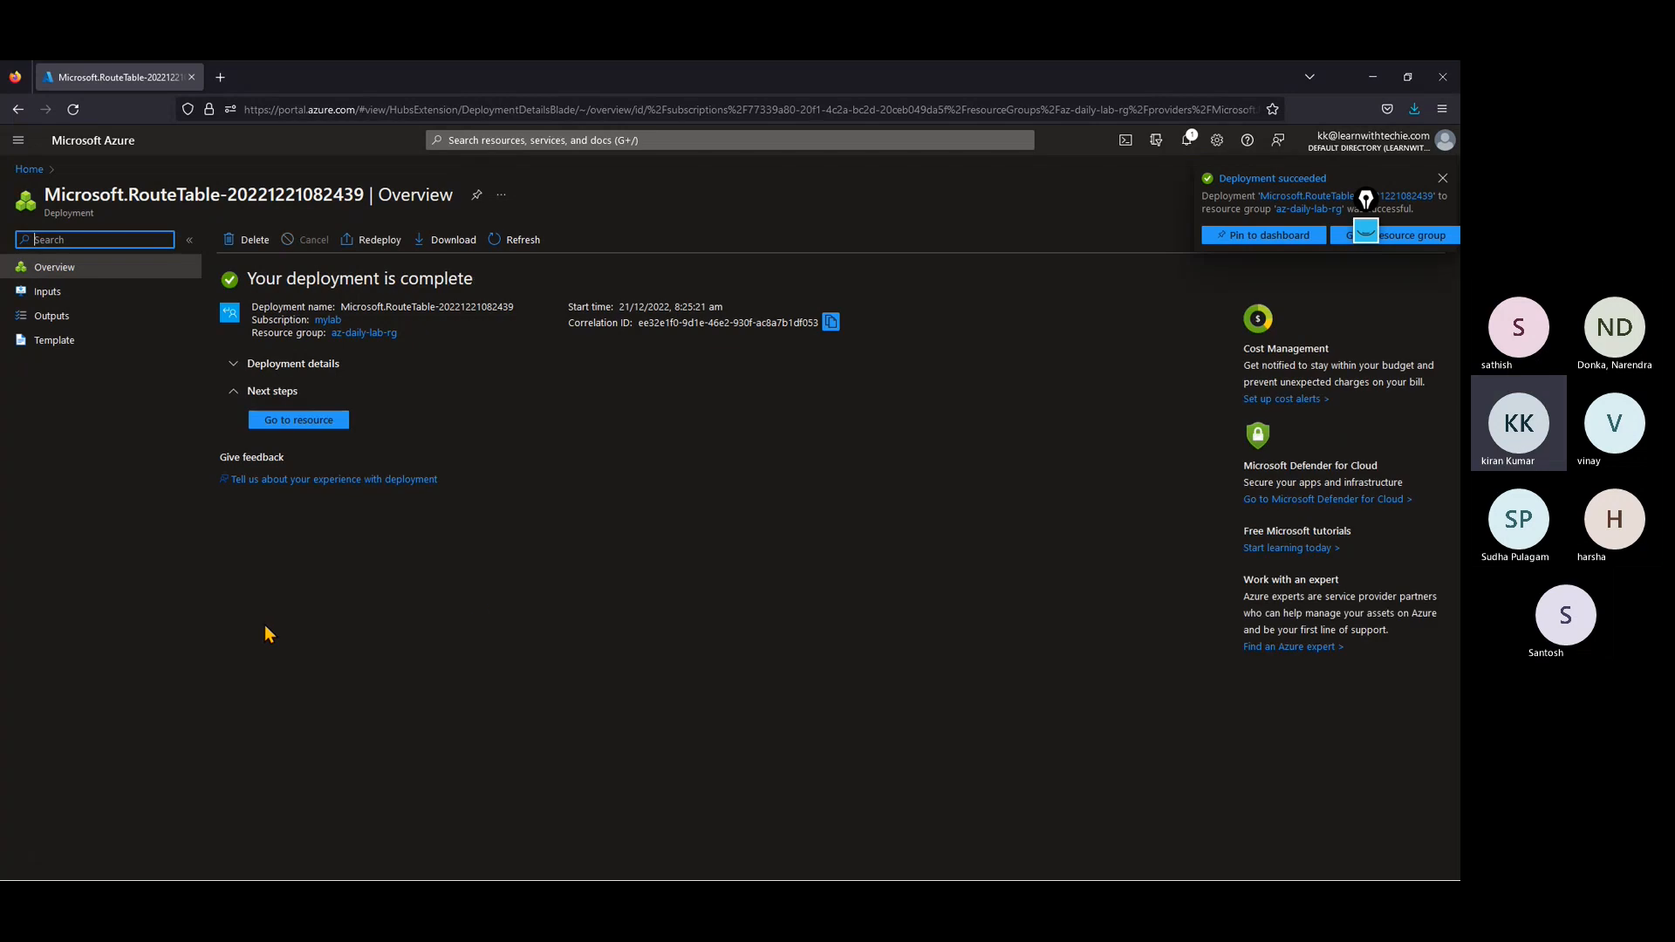
{"action": "left_click", "coordinate": [290, 420]}
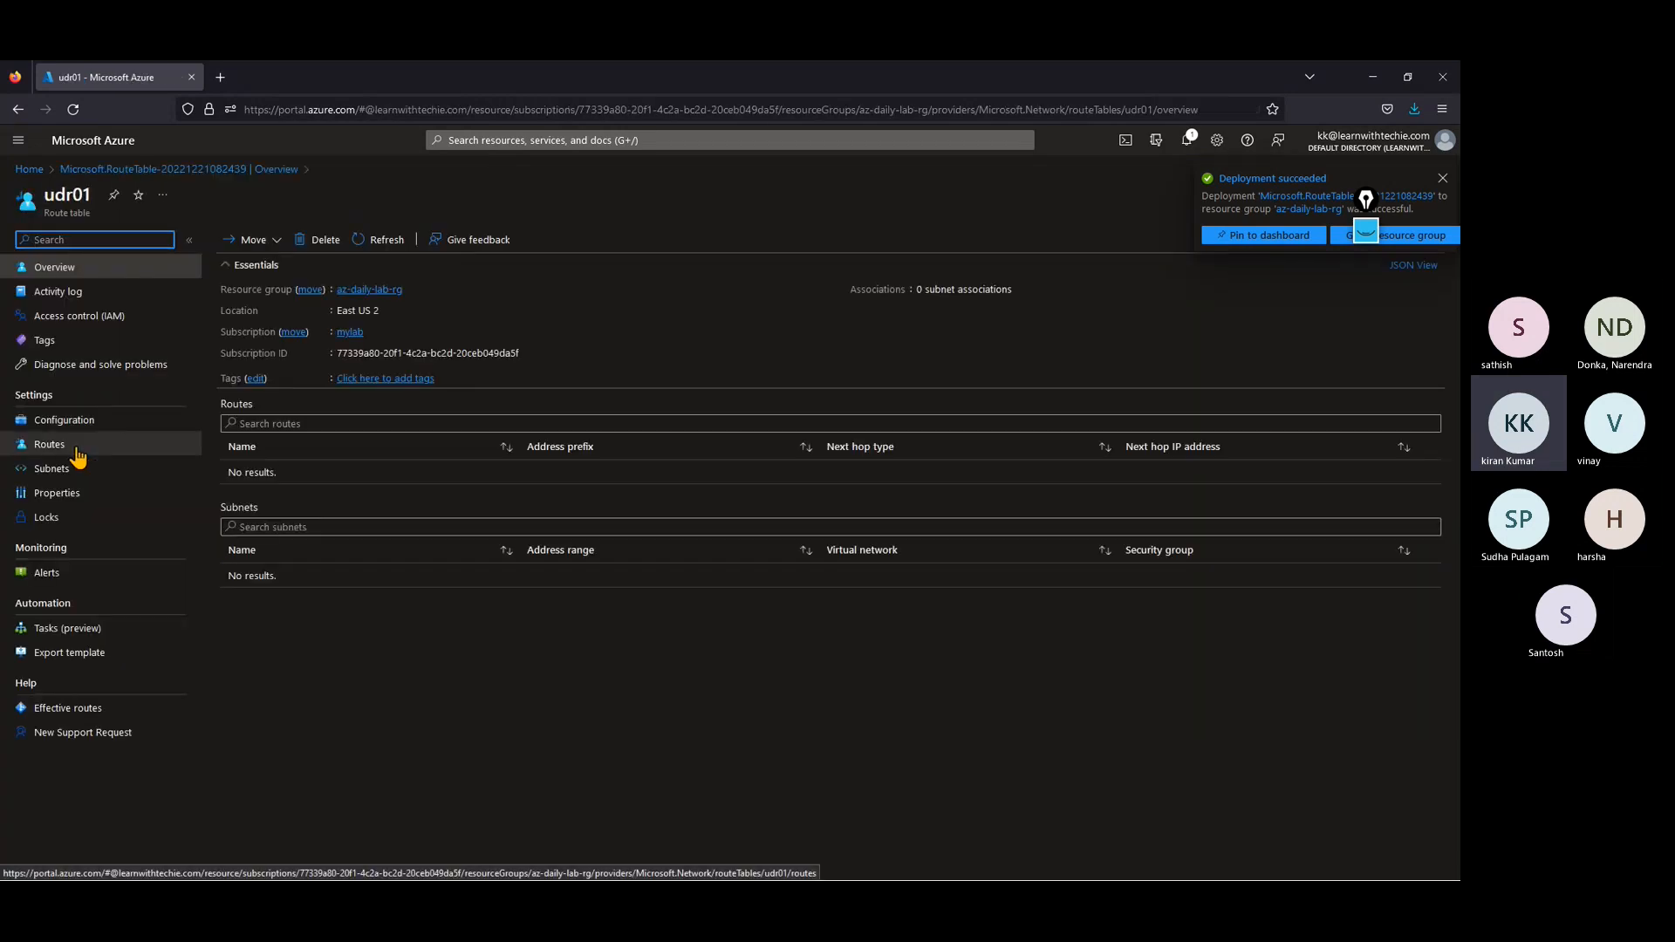
Step: Start adding a route to udr01 and duplicate the portal page in a second browser tab
{"action": "left_click", "coordinate": [78, 446]}
{"action": "left_click", "coordinate": [245, 240]}
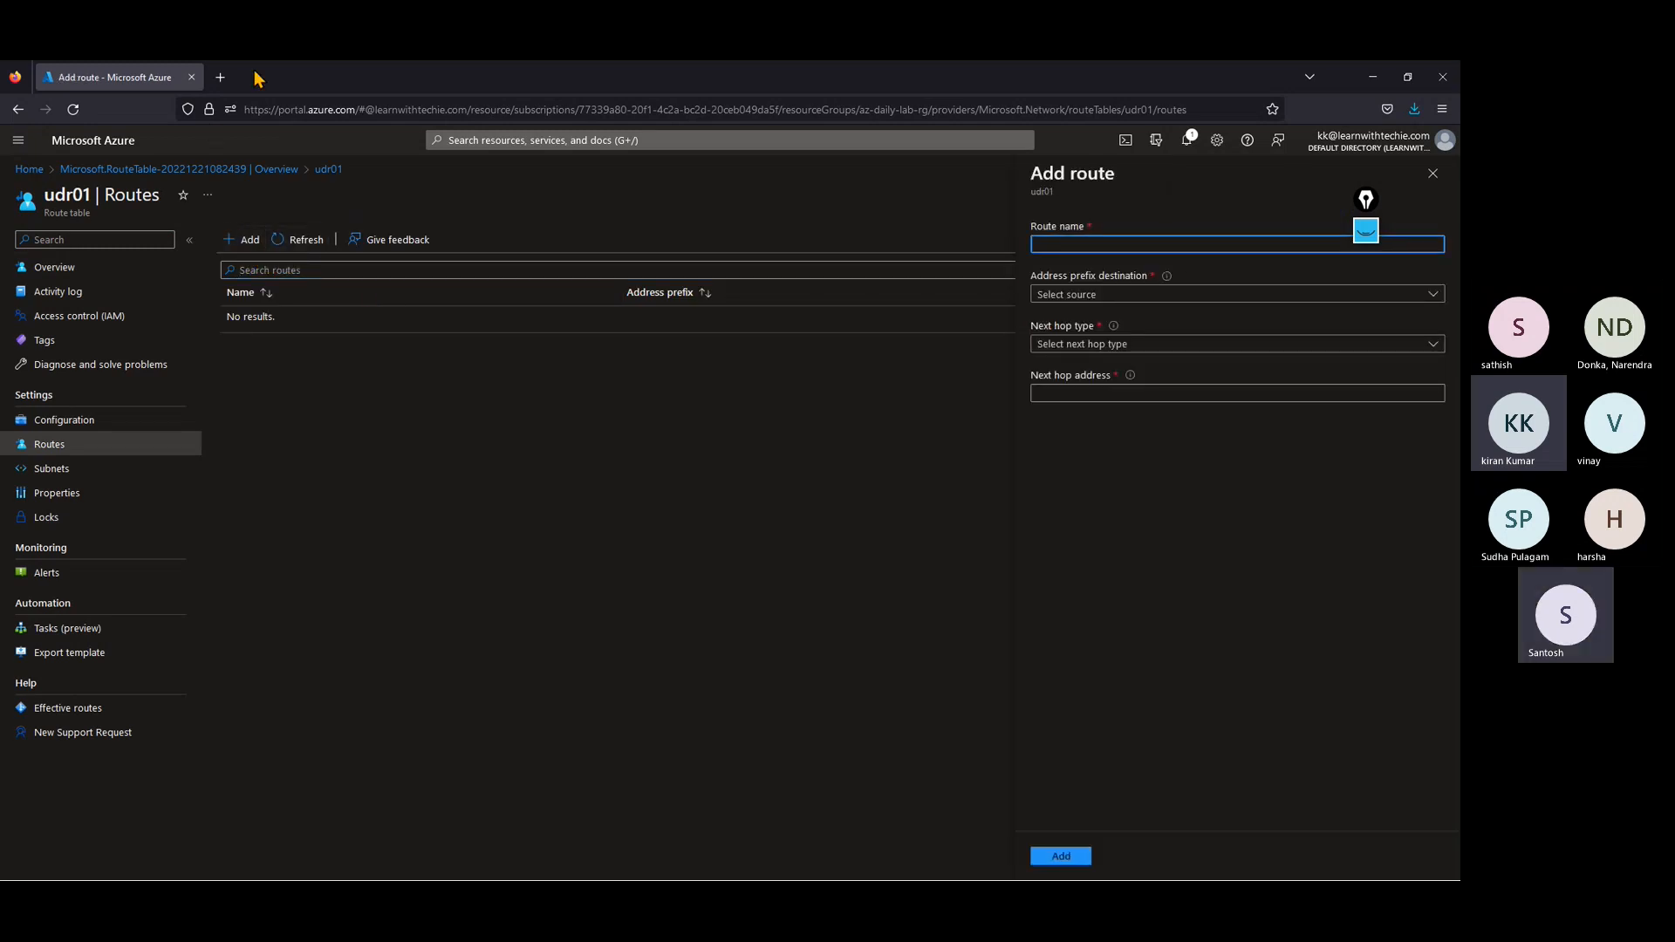
{"action": "right_click", "coordinate": [164, 76]}
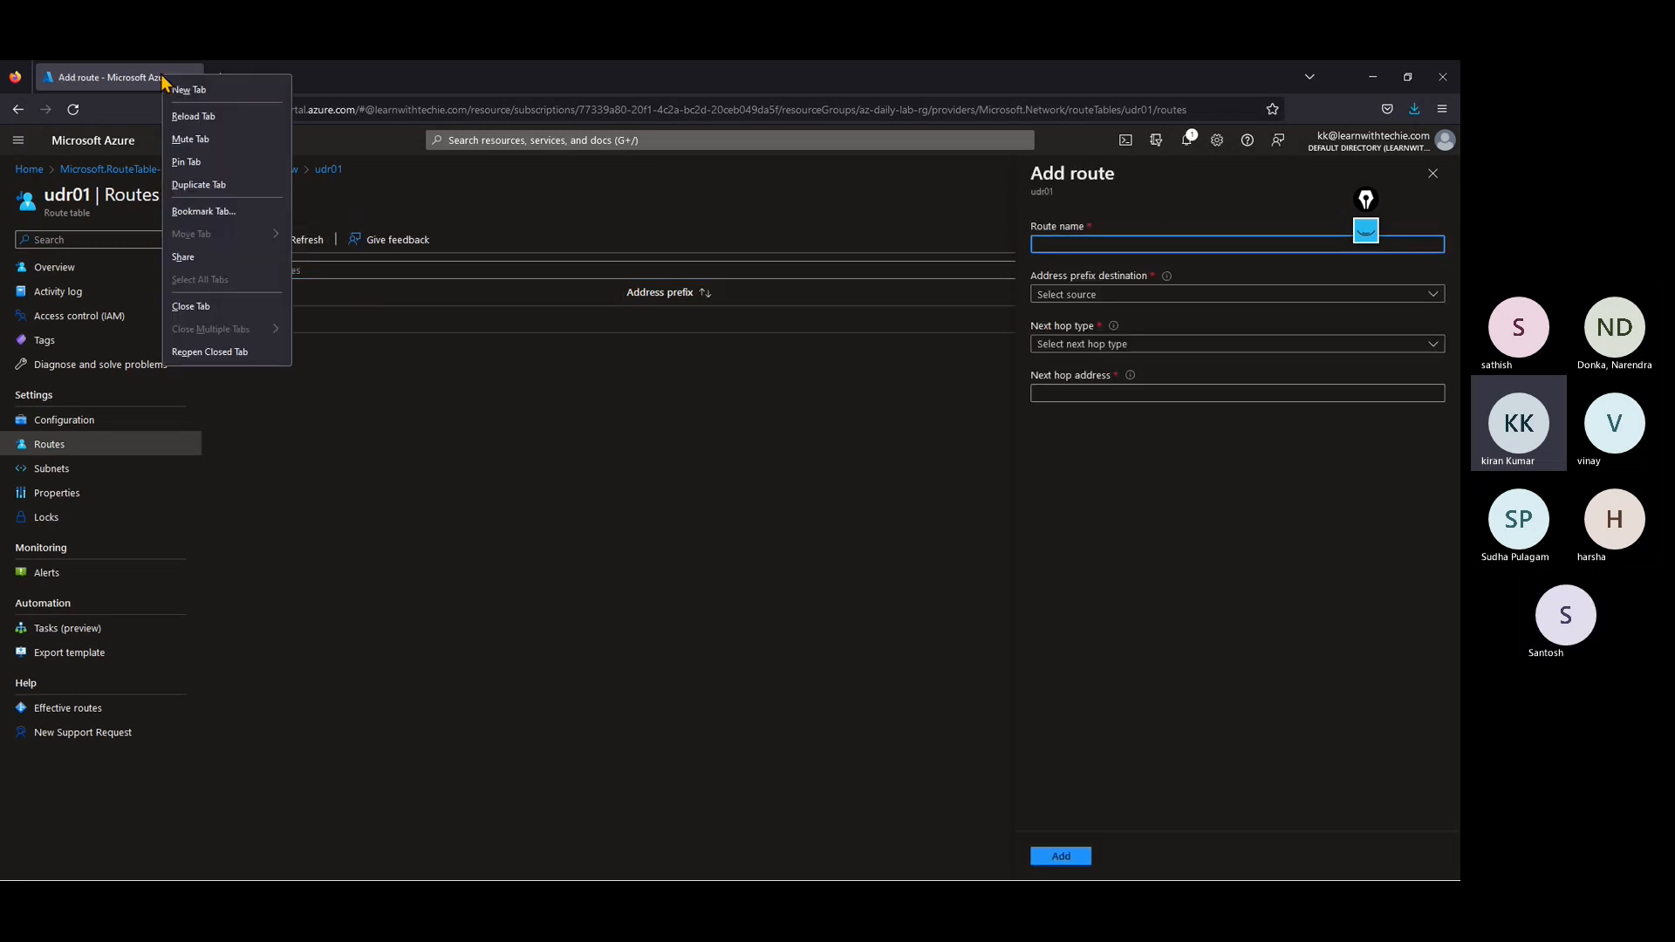
{"action": "left_click", "coordinate": [227, 184]}
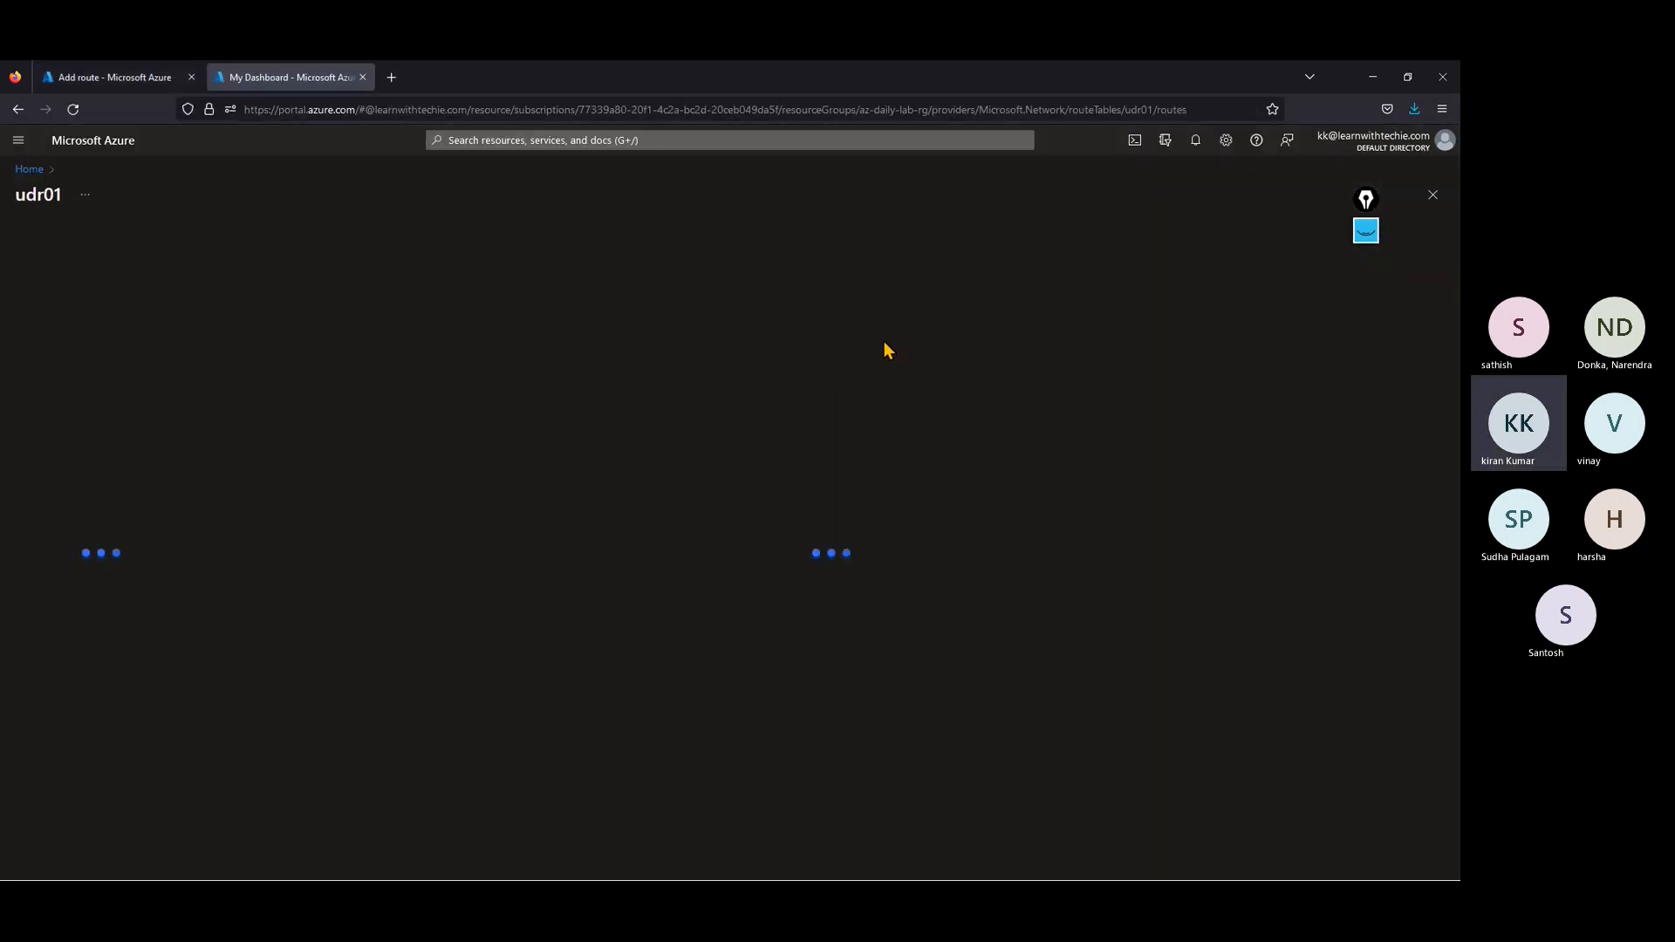
Step: In the duplicated tab, open the firewall fw01 and copy its private IP address
{"action": "left_click", "coordinate": [29, 169]}
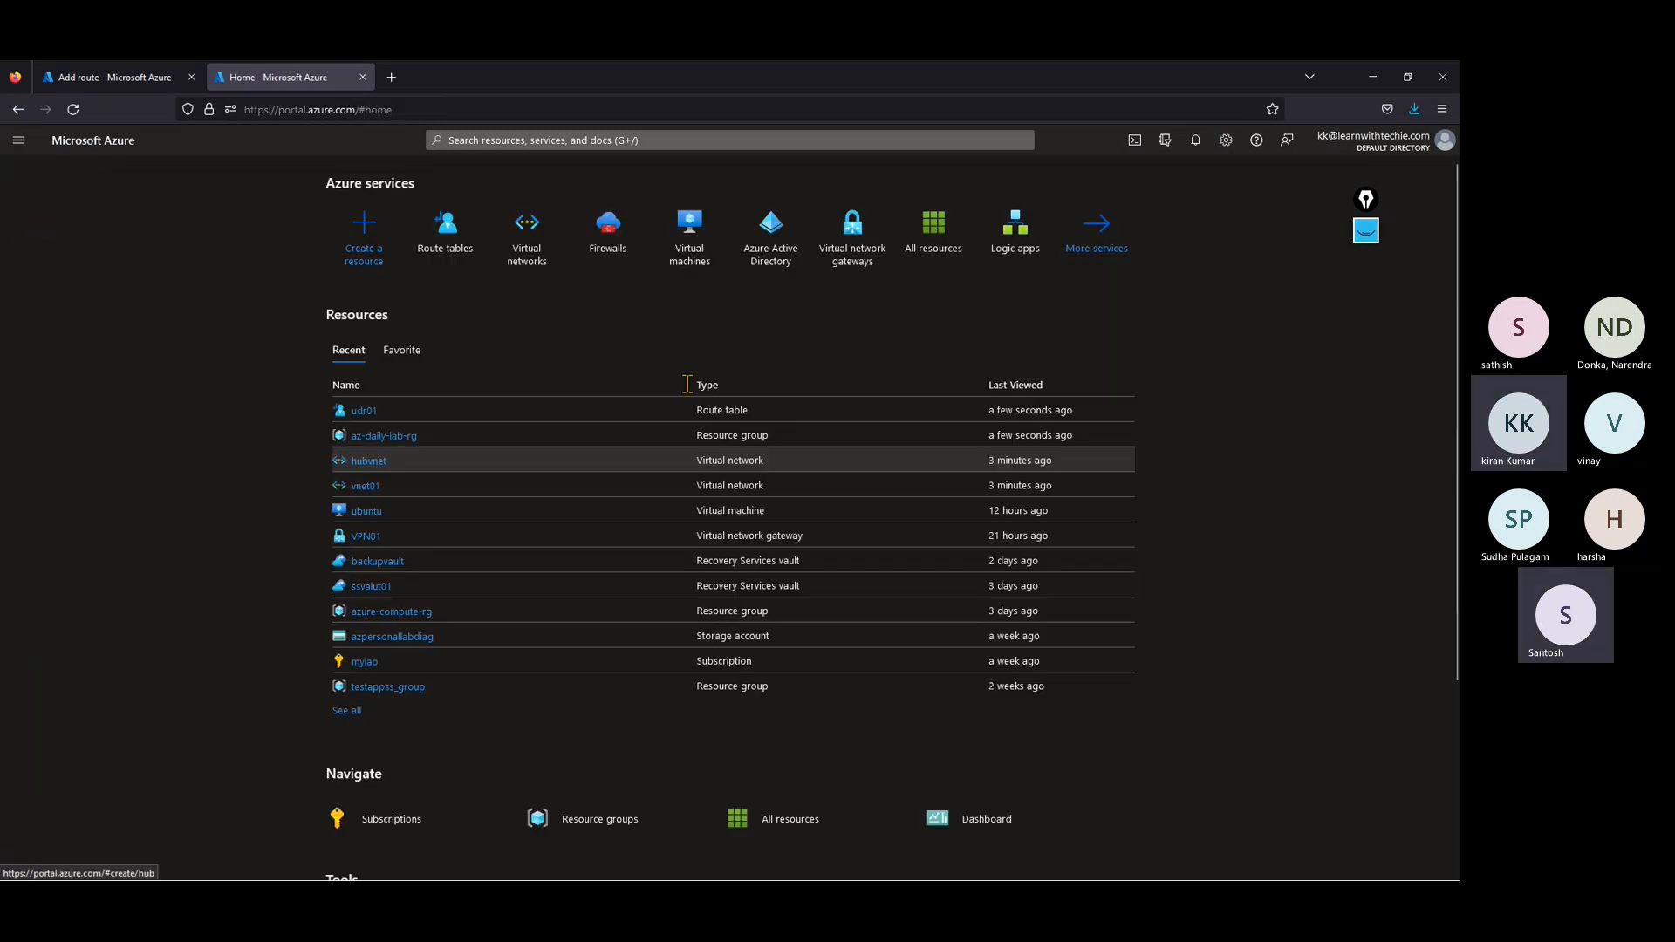
{"action": "left_click", "coordinate": [597, 255]}
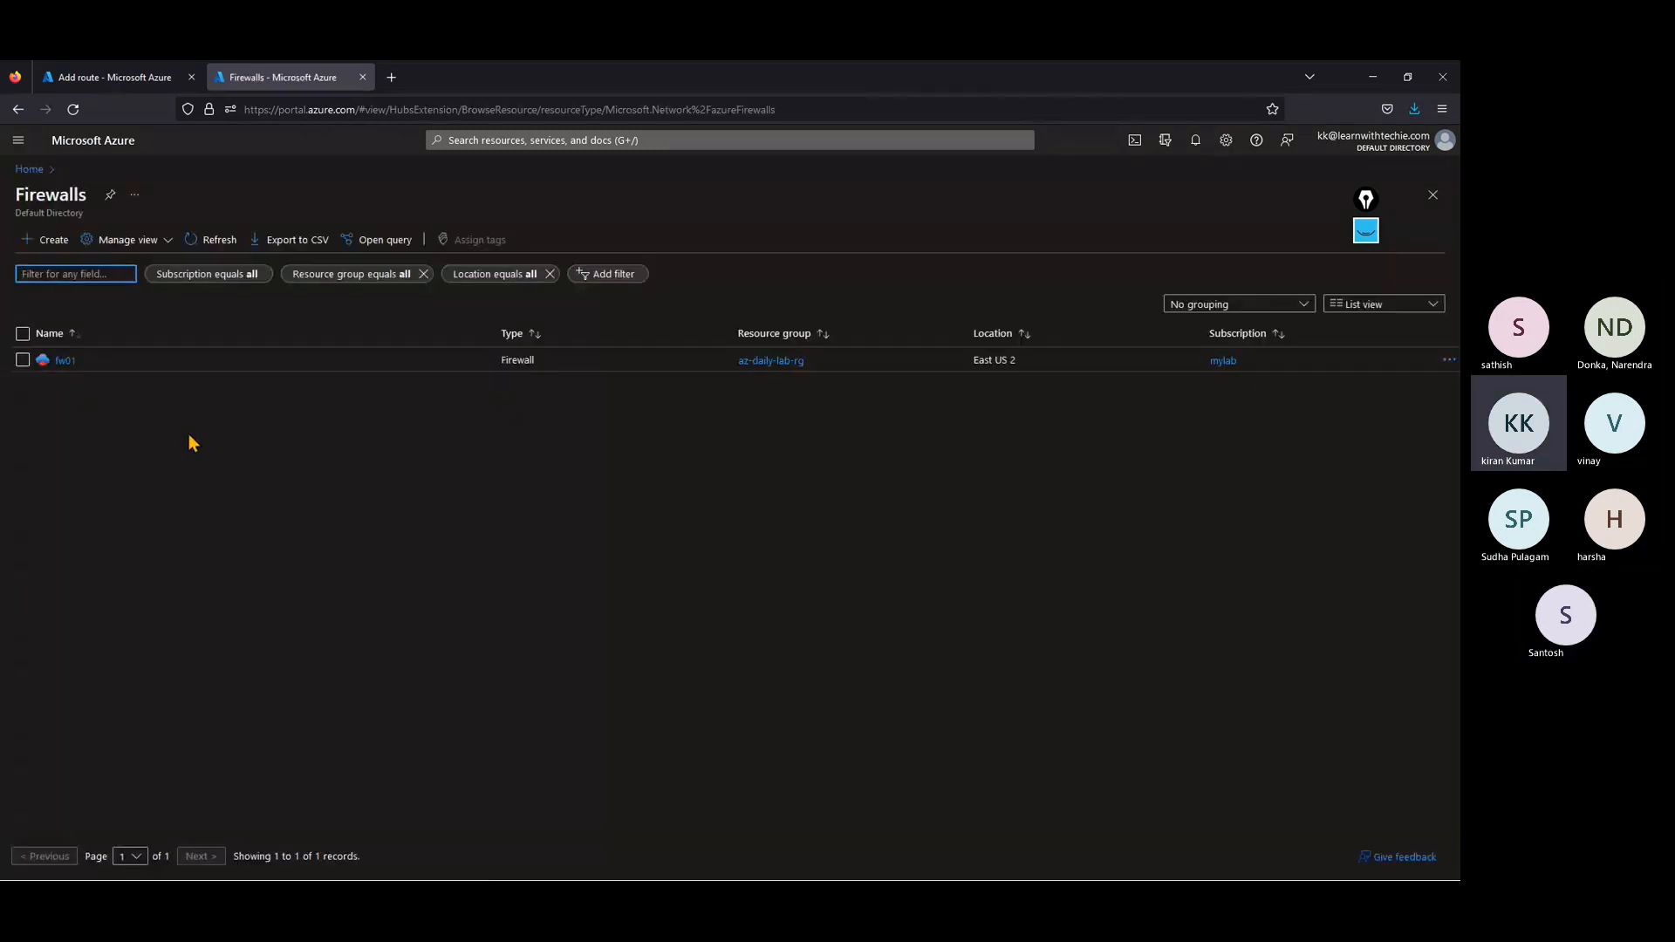
{"action": "left_click", "coordinate": [64, 360]}
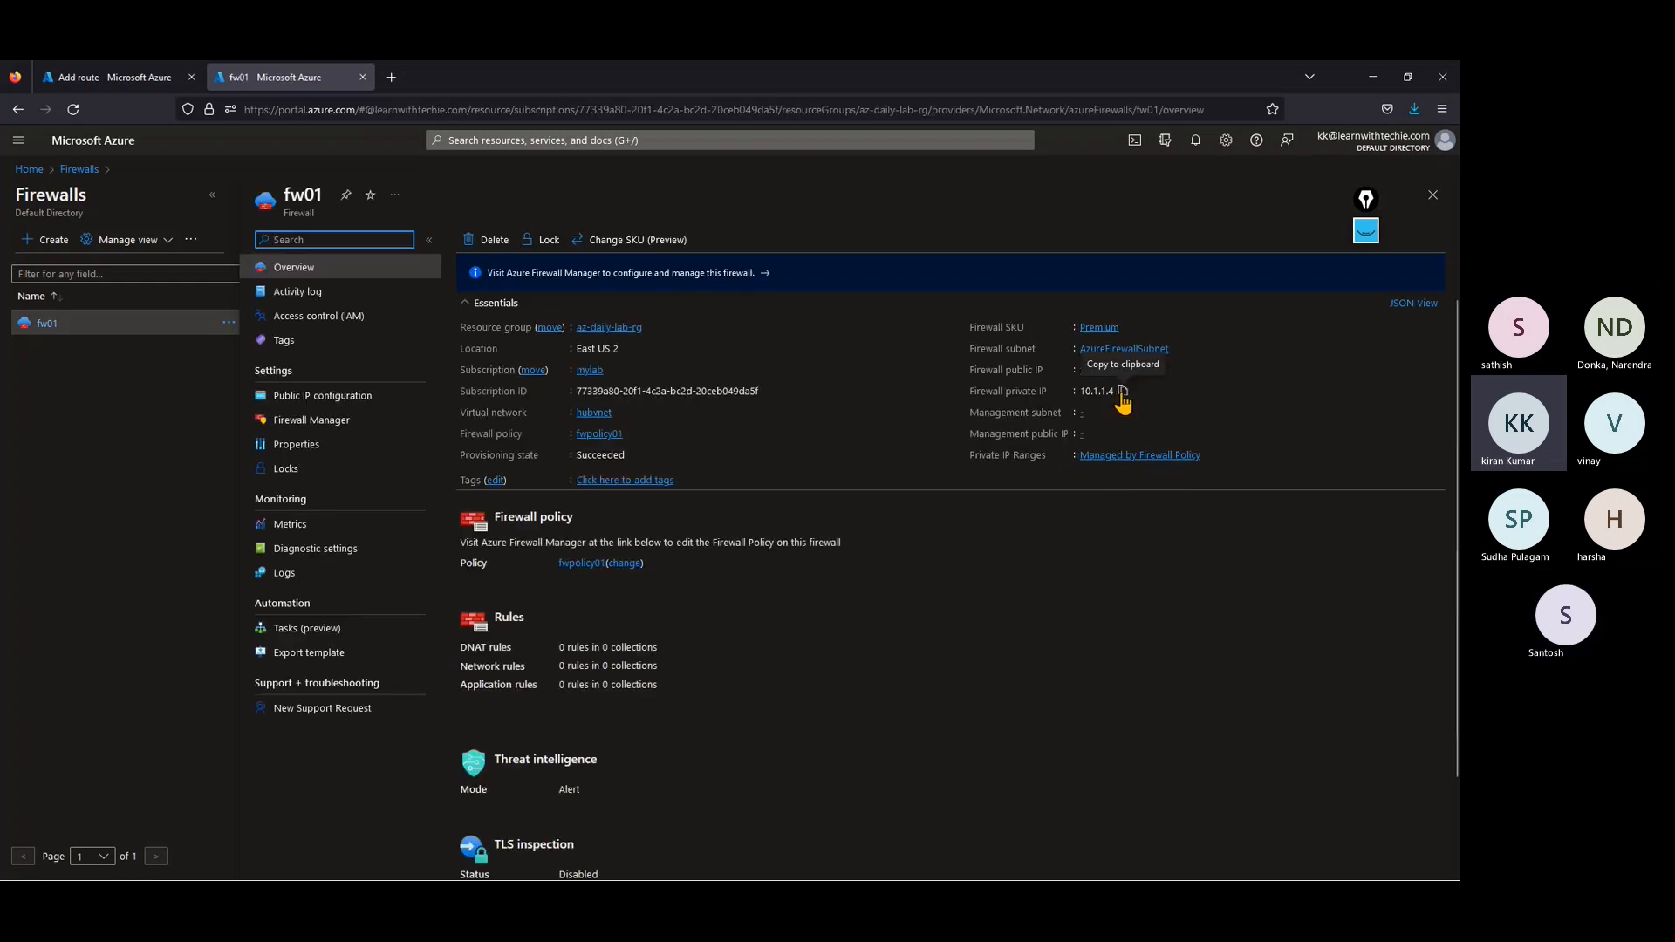
{"action": "left_click", "coordinate": [1124, 392]}
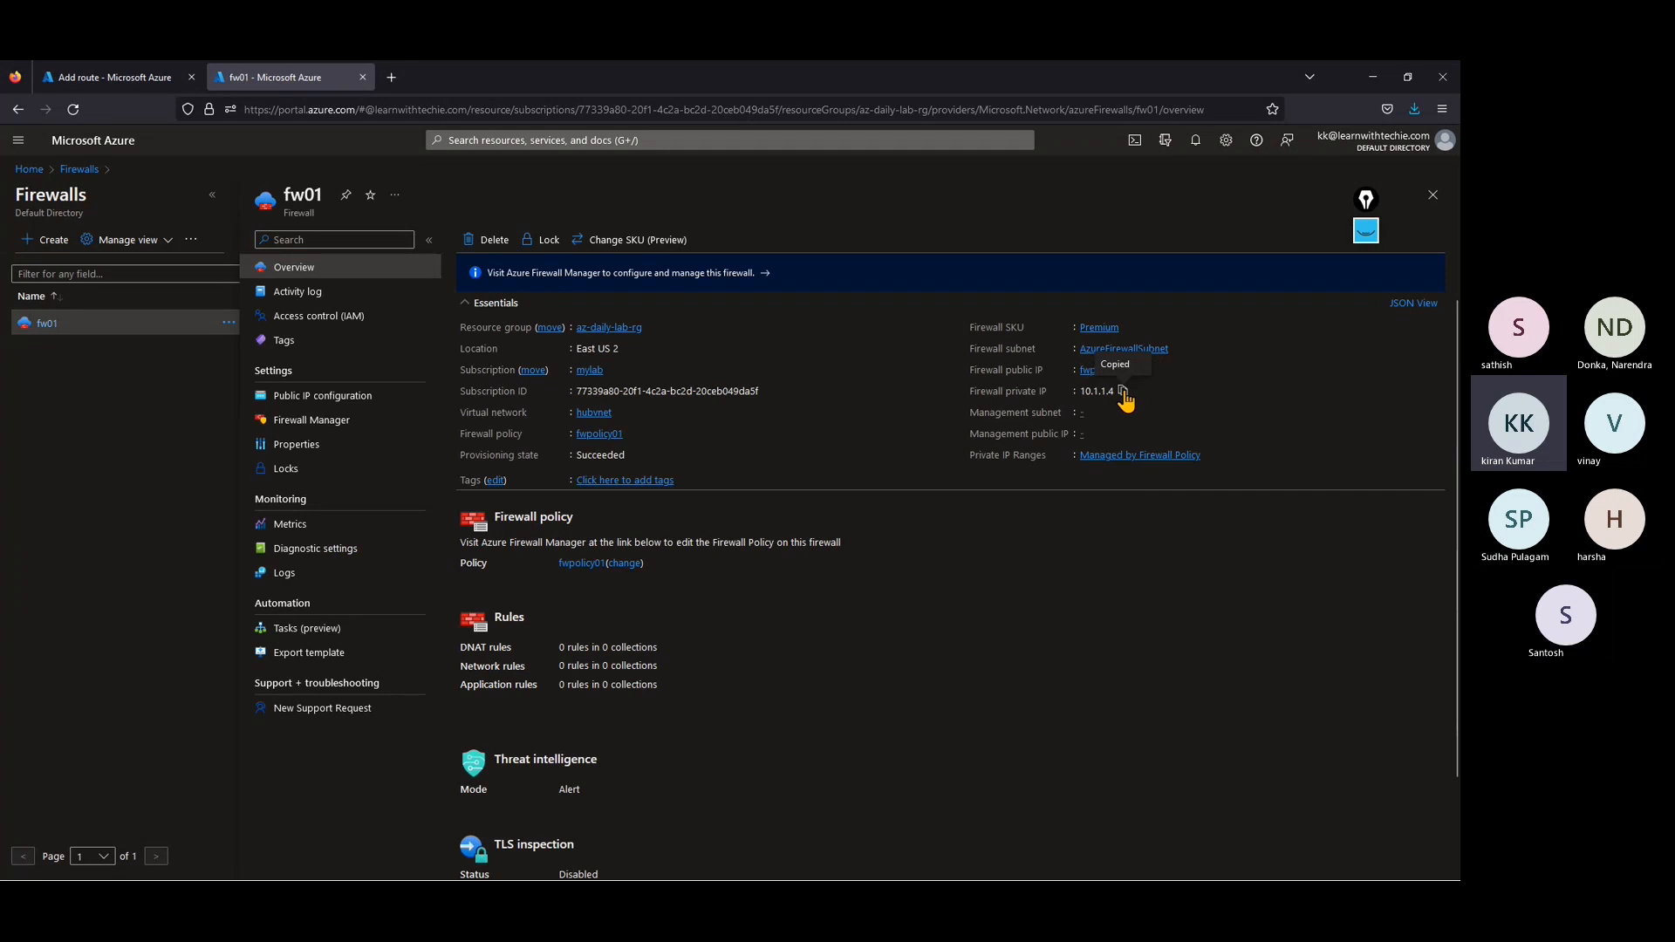
Step: Back in the new route form, set the destination type to IP Addresses and the next hop to Virtual appliance at 10.1.1.4
{"action": "left_click", "coordinate": [114, 79]}
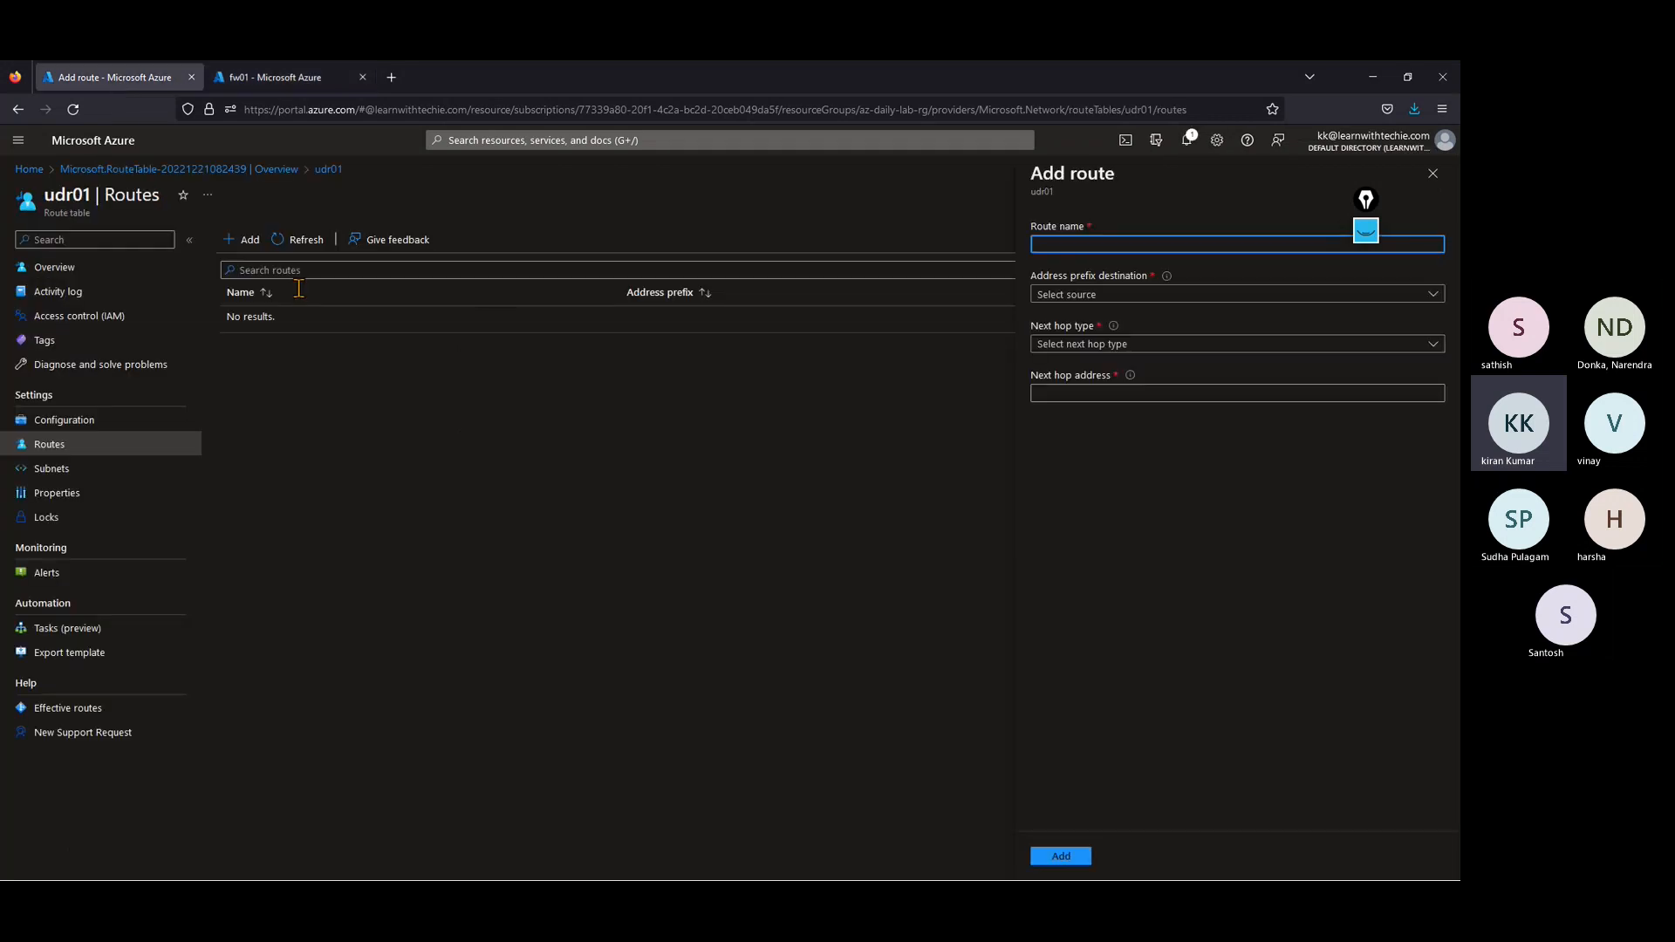
{"action": "left_click", "coordinate": [1064, 295]}
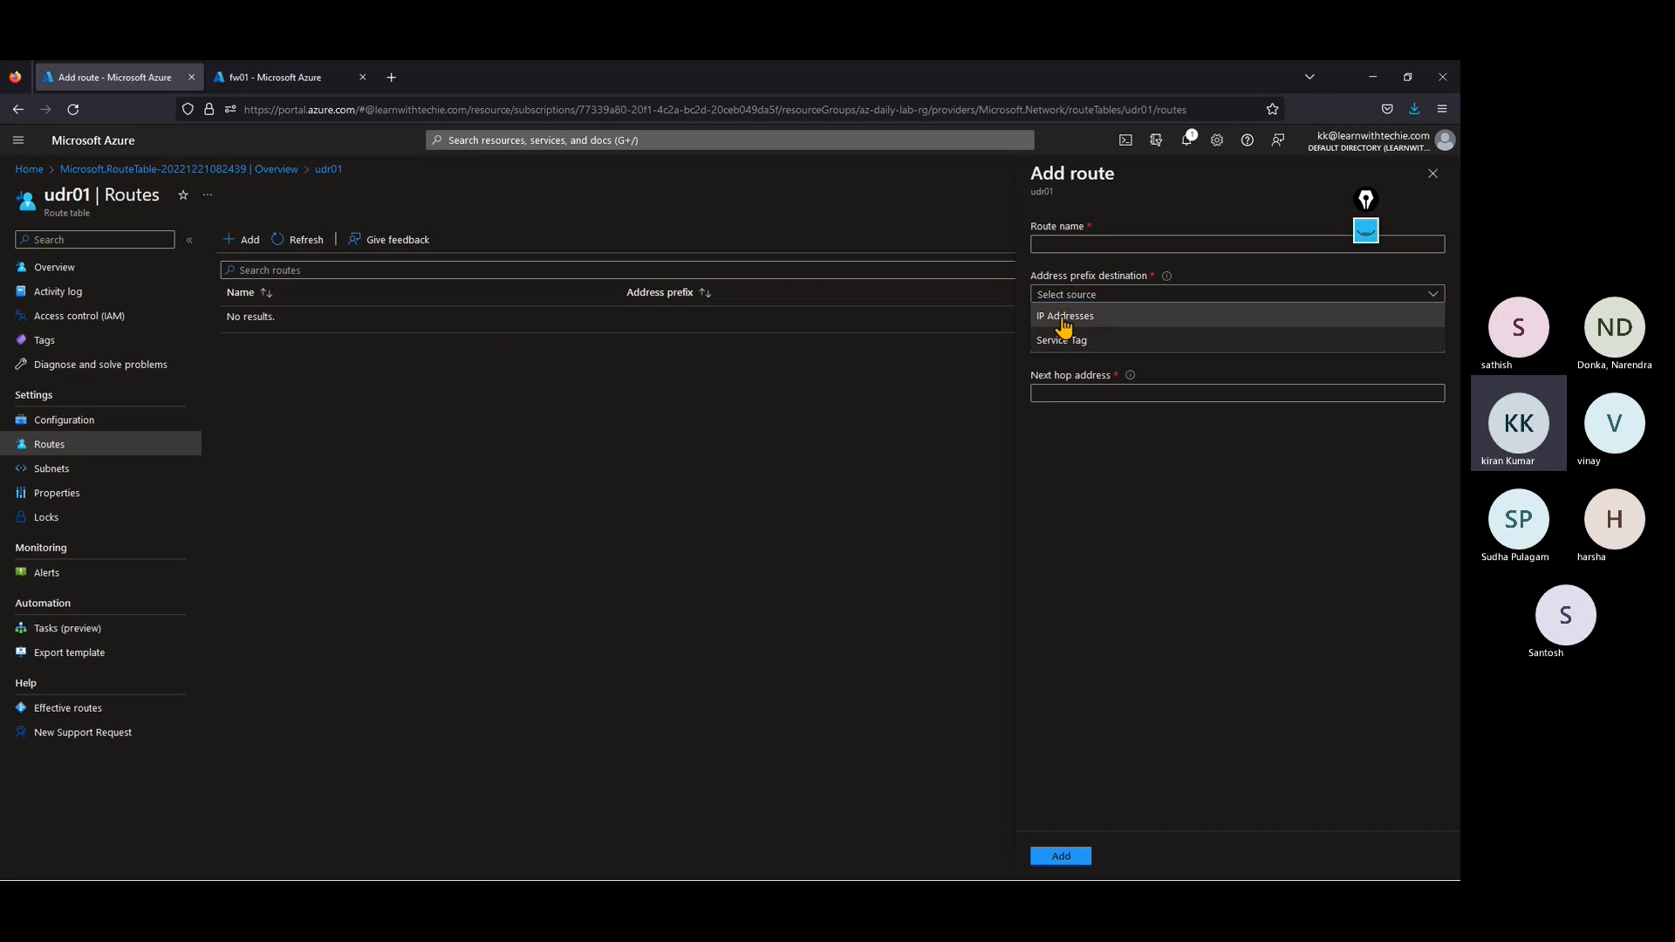
{"action": "left_click", "coordinate": [1064, 319]}
{"action": "left_click", "coordinate": [1064, 345]}
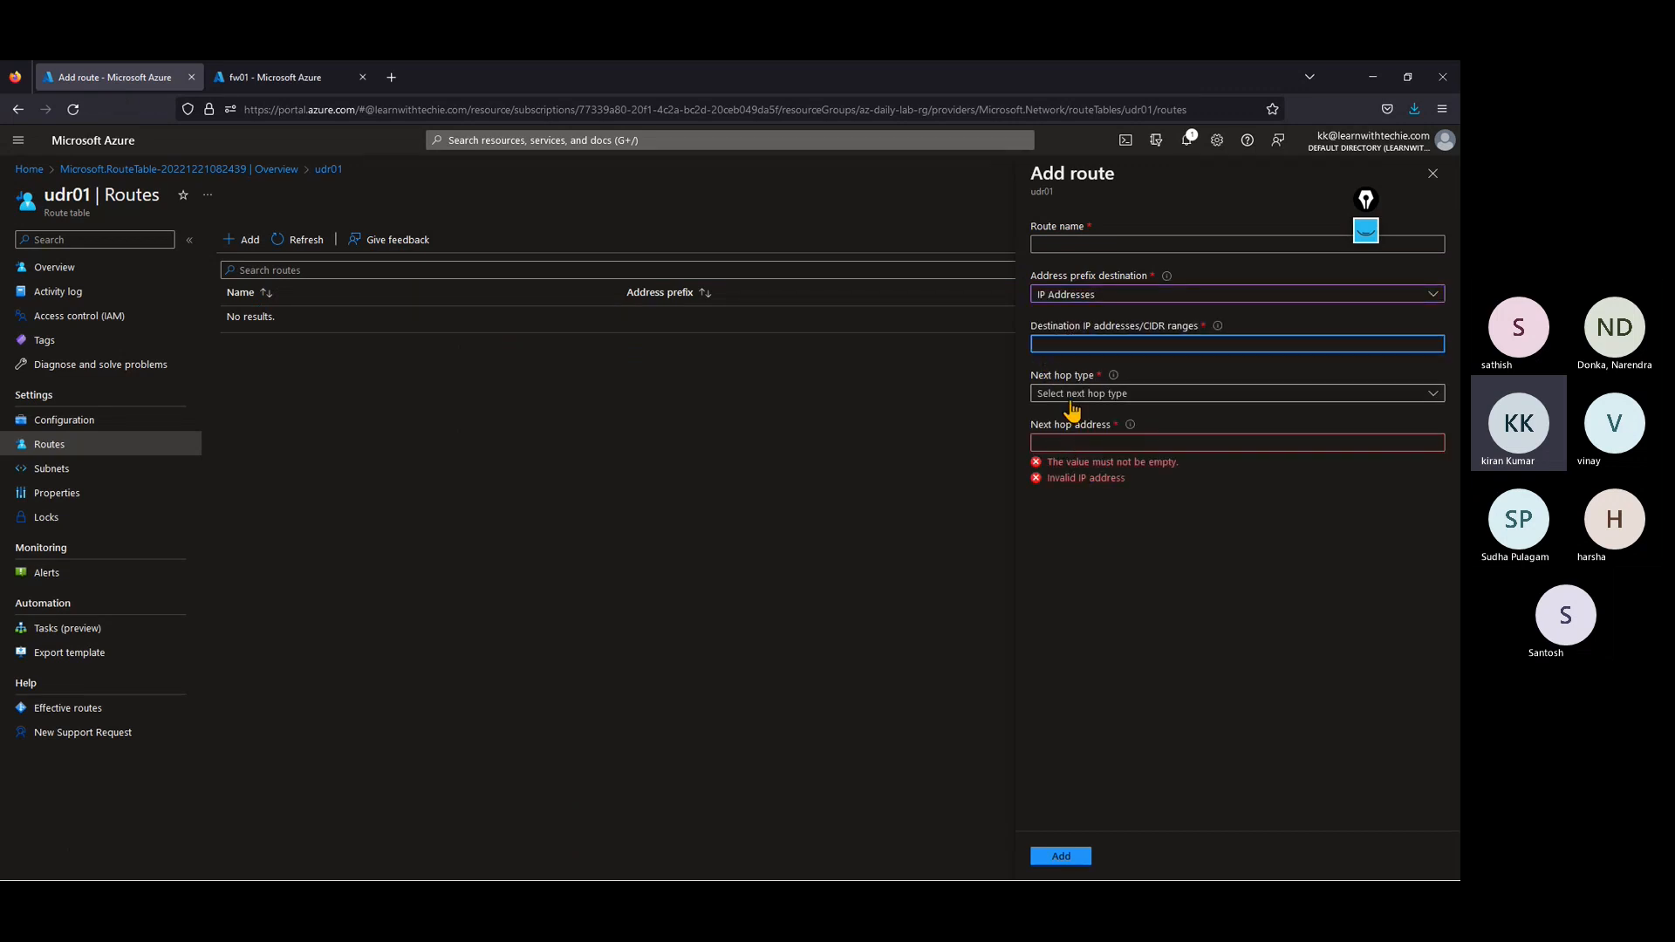
{"action": "left_click", "coordinate": [1069, 394]}
{"action": "left_click", "coordinate": [1080, 483]}
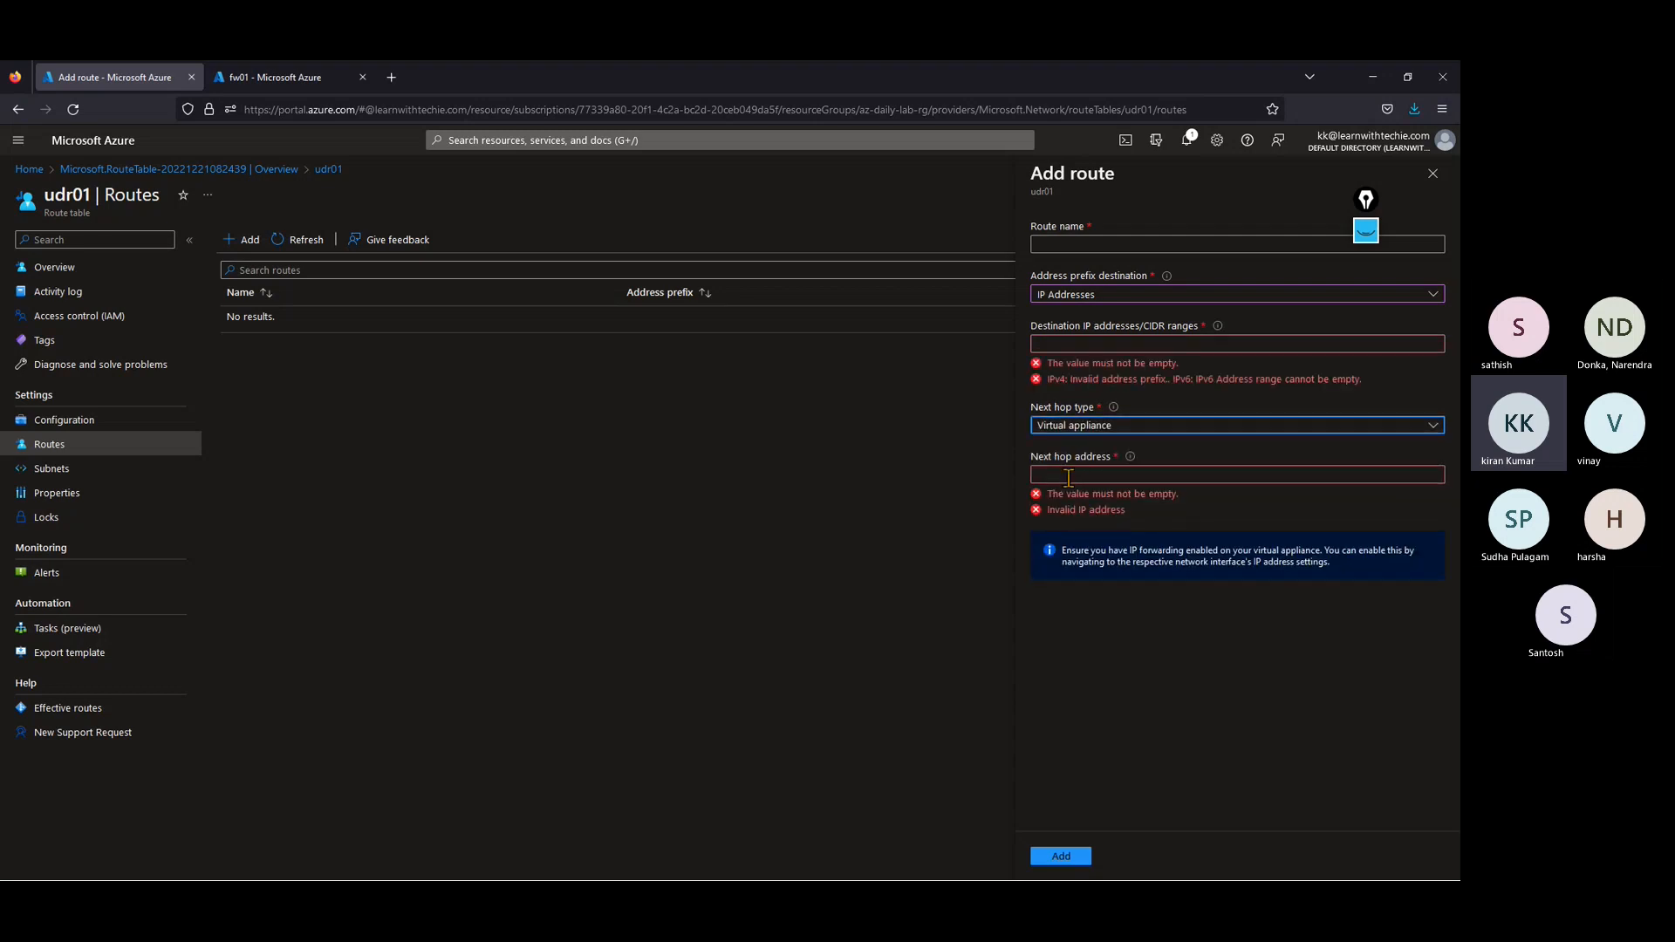
{"action": "left_click", "coordinate": [1068, 477]}
{"action": "type", "text": "10.1.1.4"}
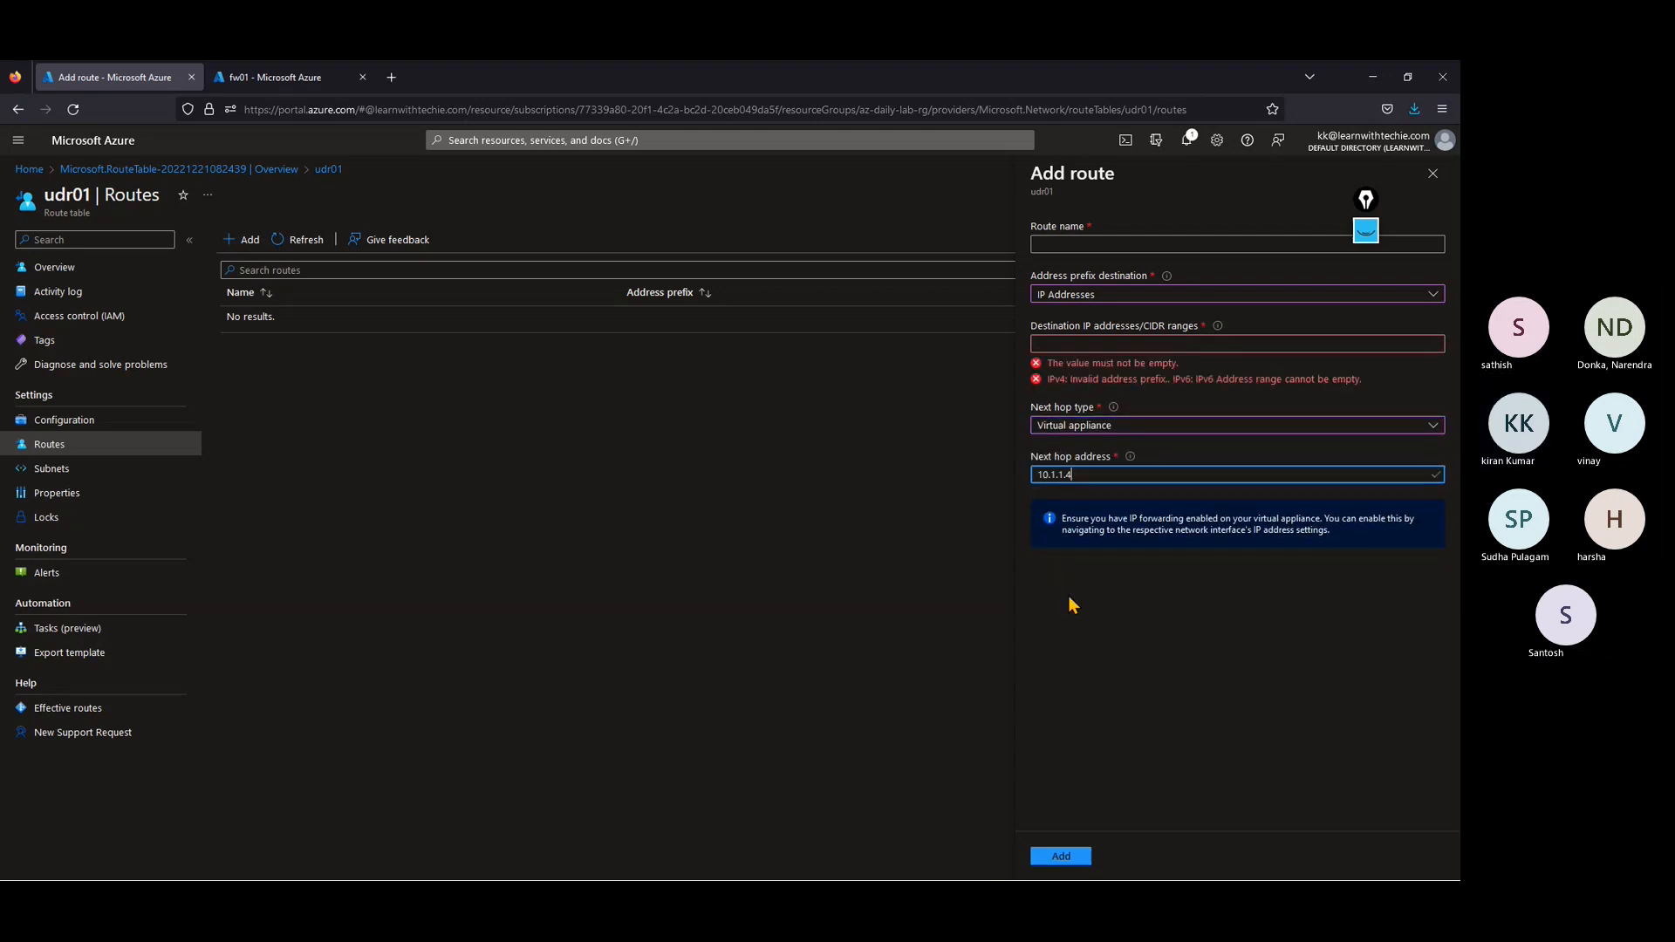
Step: Set the destination range to 0.0.0.0/0, name the route rule01 and add it to udr01
{"action": "left_click", "coordinate": [1069, 346]}
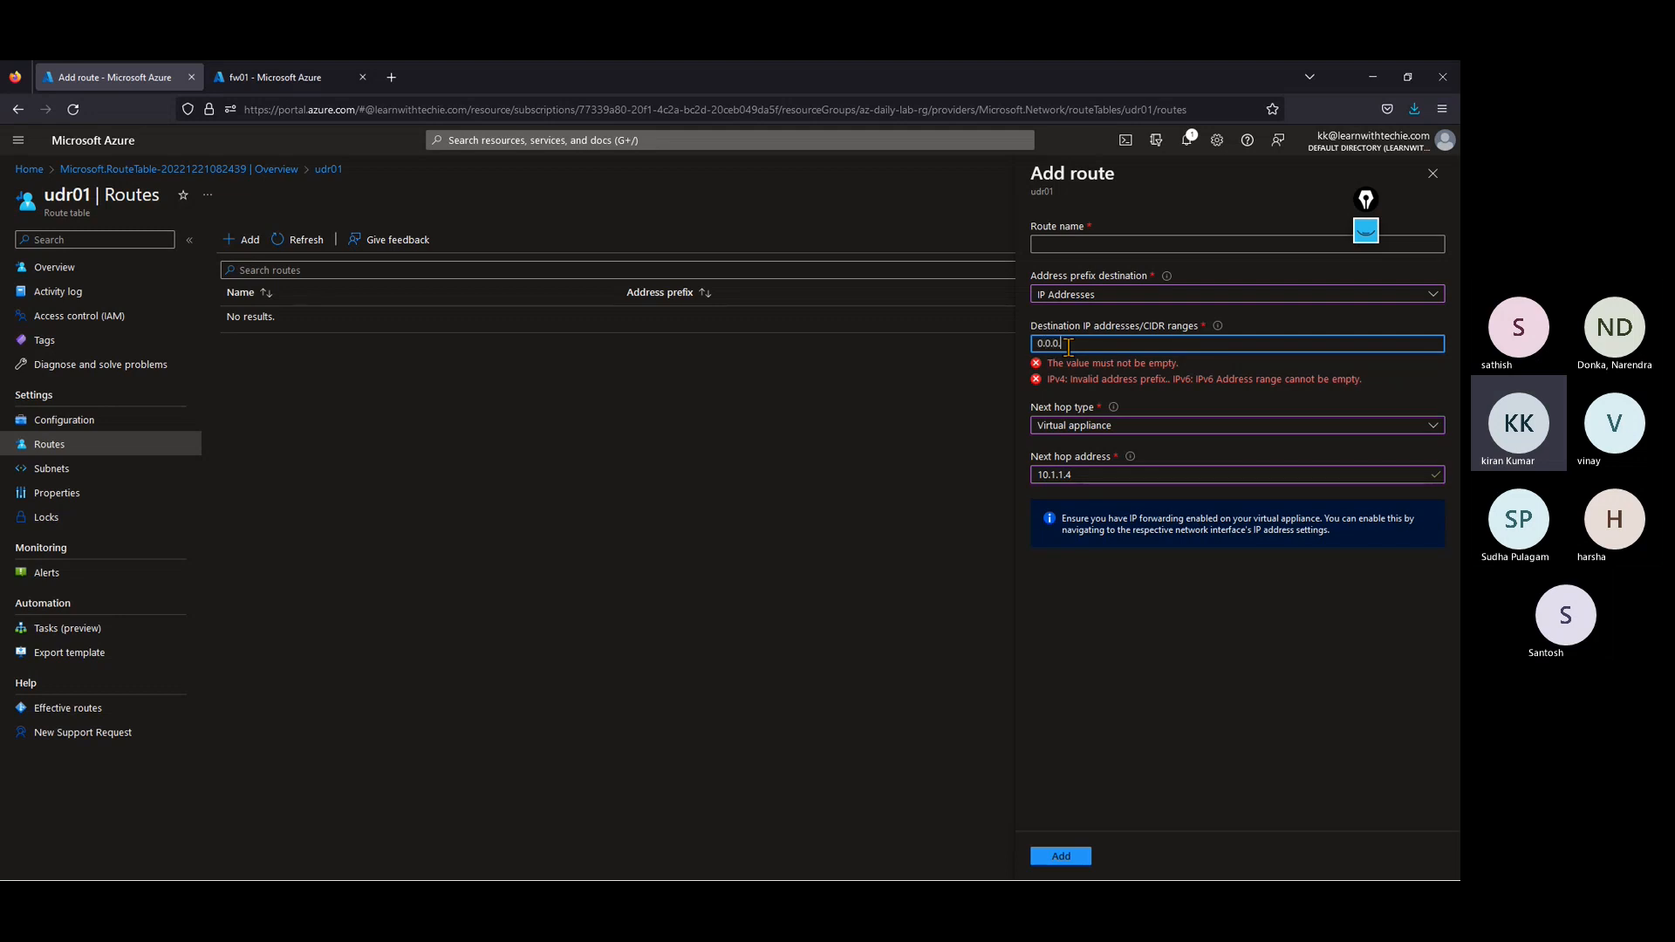
{"action": "type", "text": "0.0.0.0/0"}
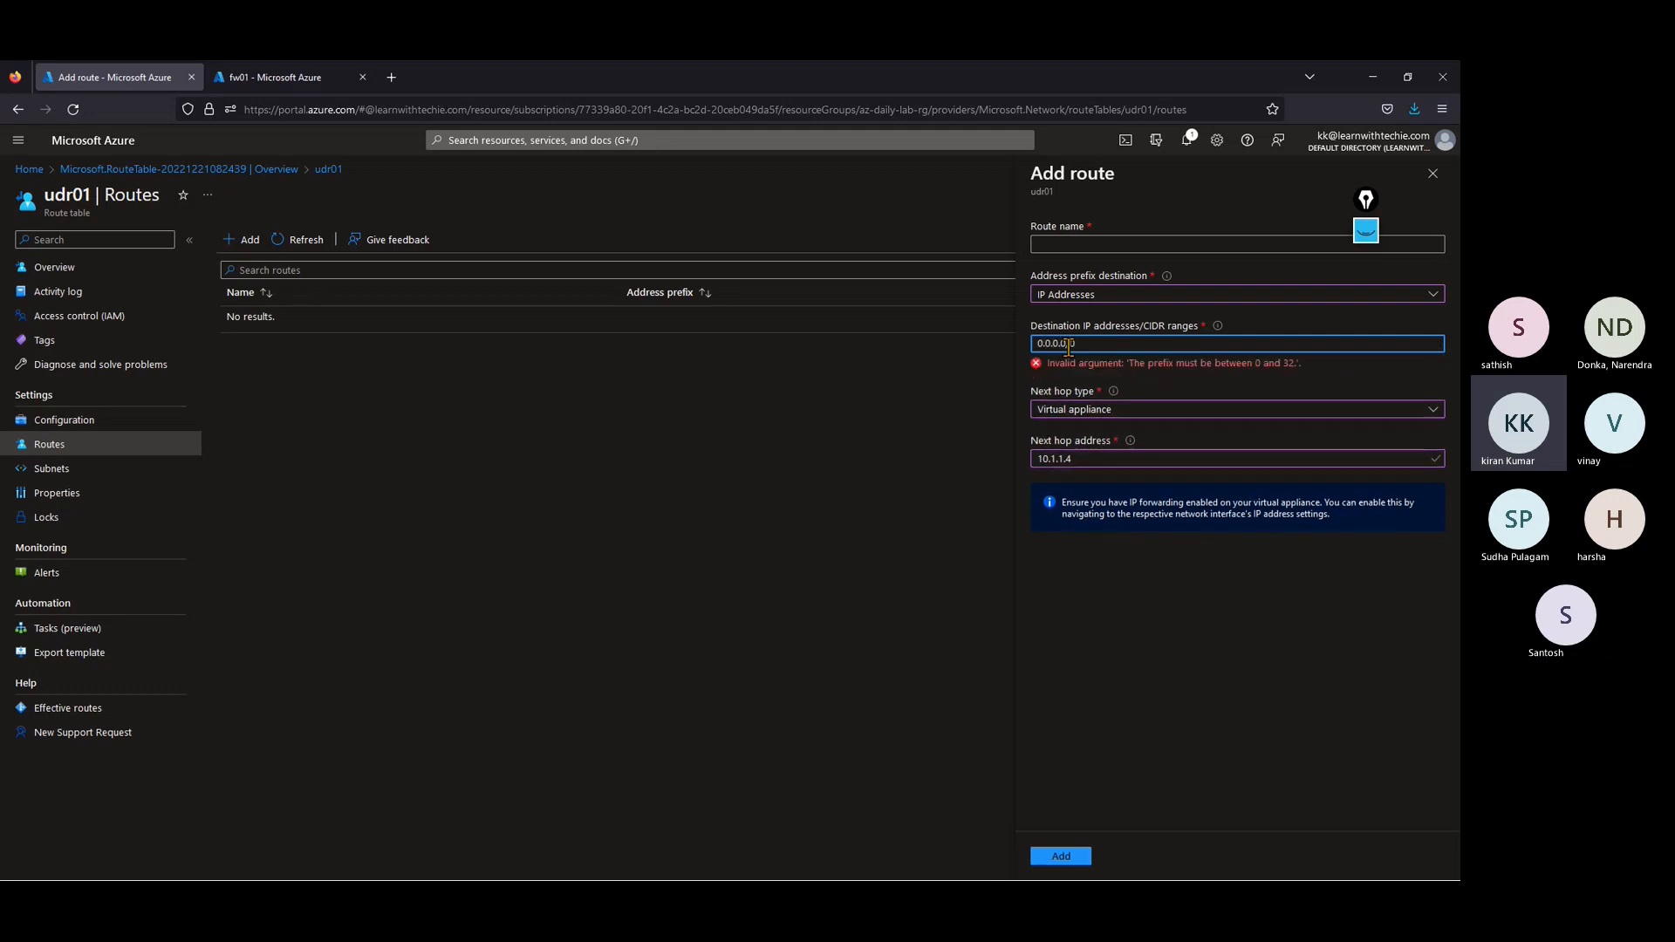
{"action": "left_click", "coordinate": [1058, 246]}
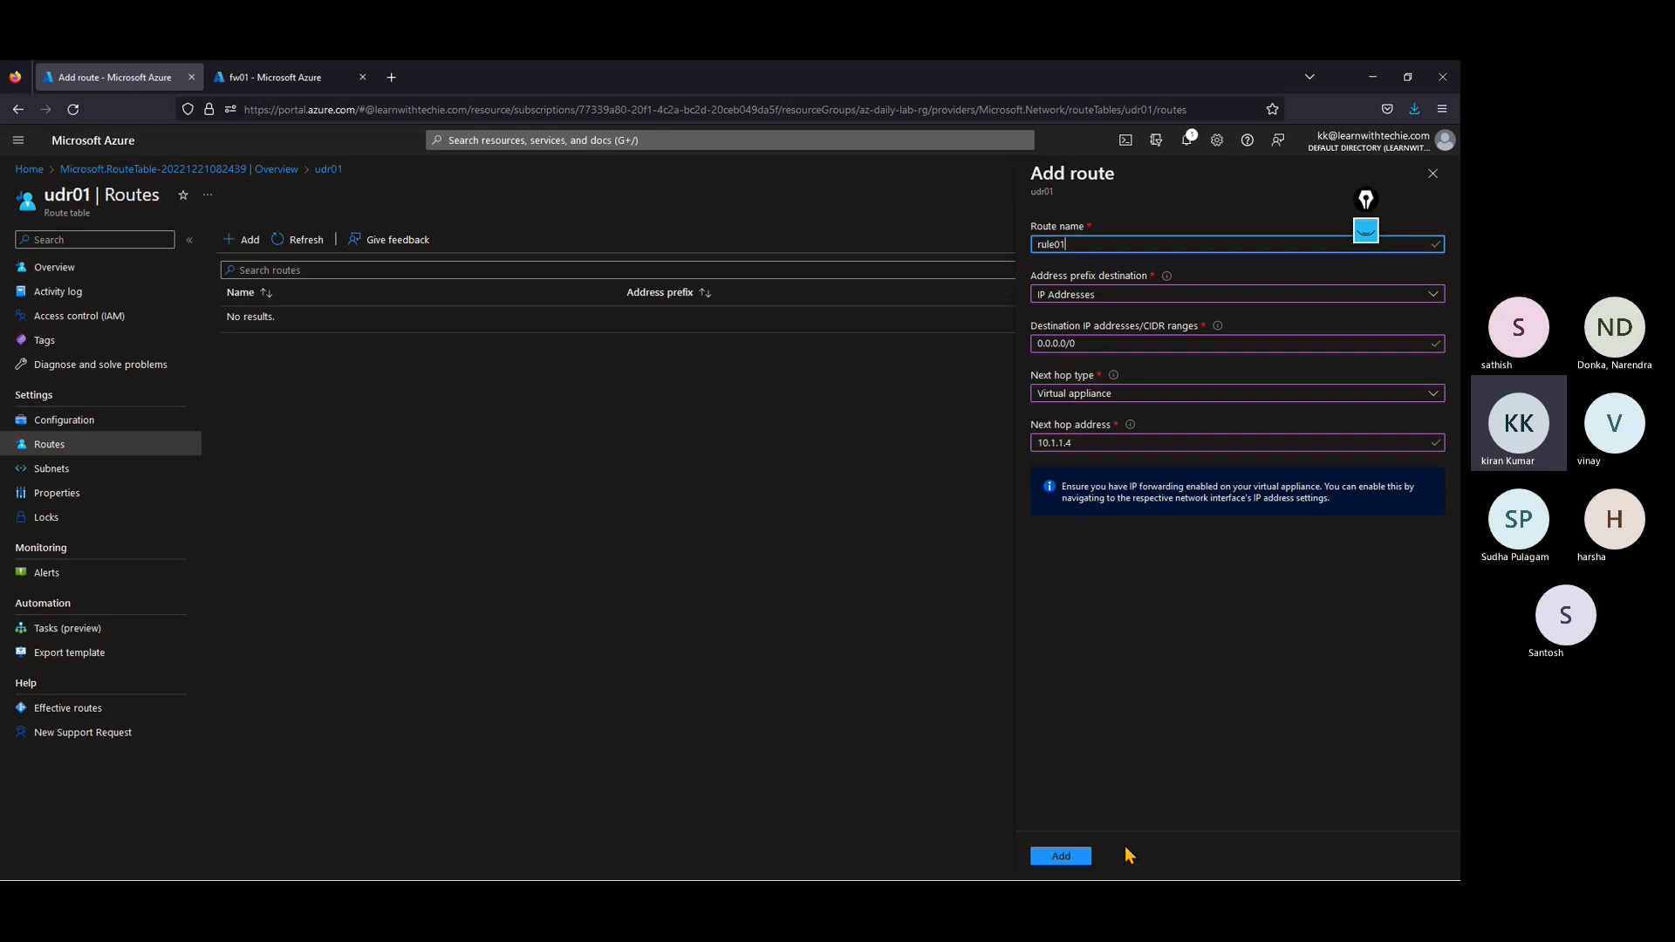
{"action": "left_click", "coordinate": [1062, 856]}
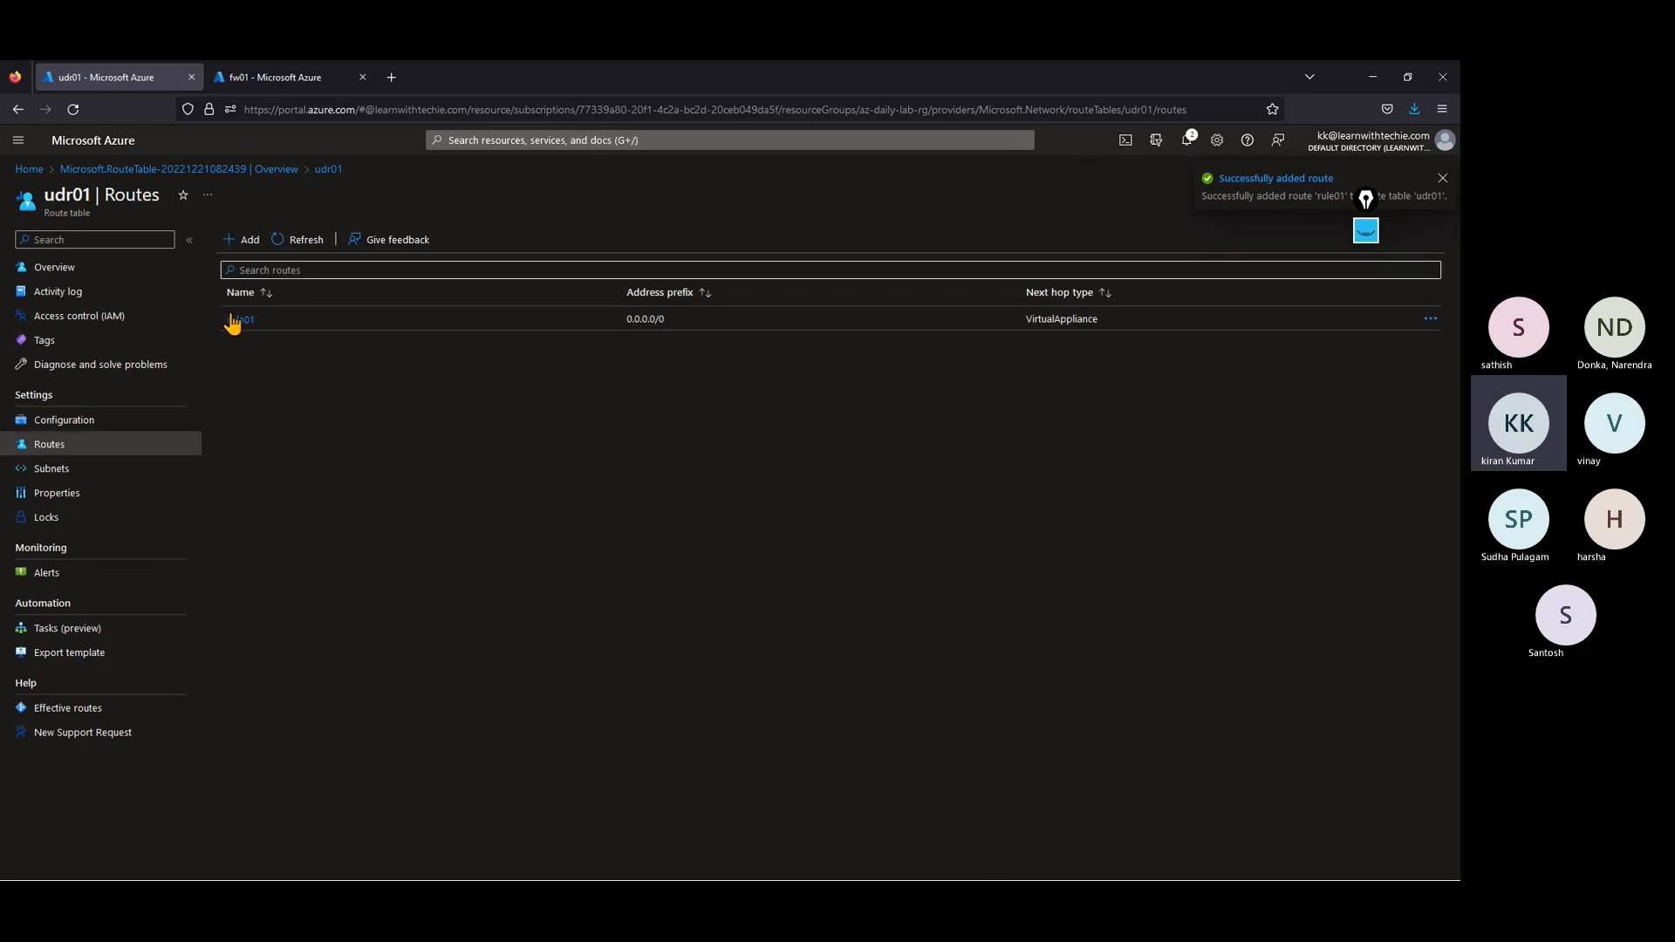
Step: Associate the route table udr01 with the default subnet of vnet01
{"action": "left_click", "coordinate": [68, 478]}
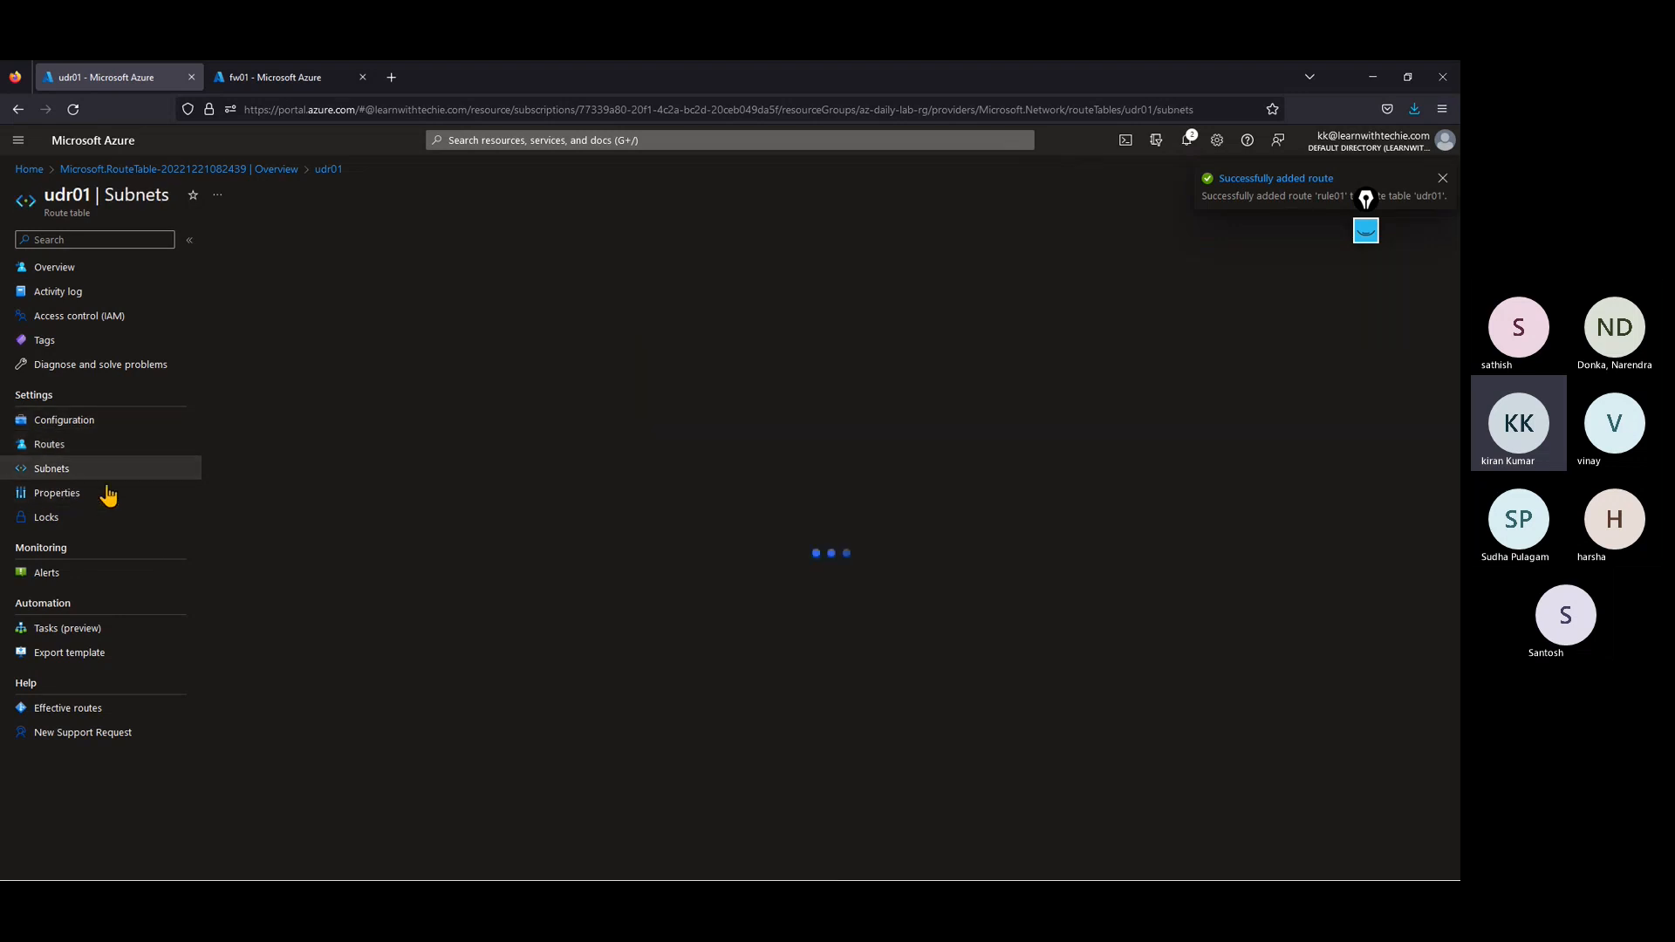
{"action": "left_click", "coordinate": [264, 248]}
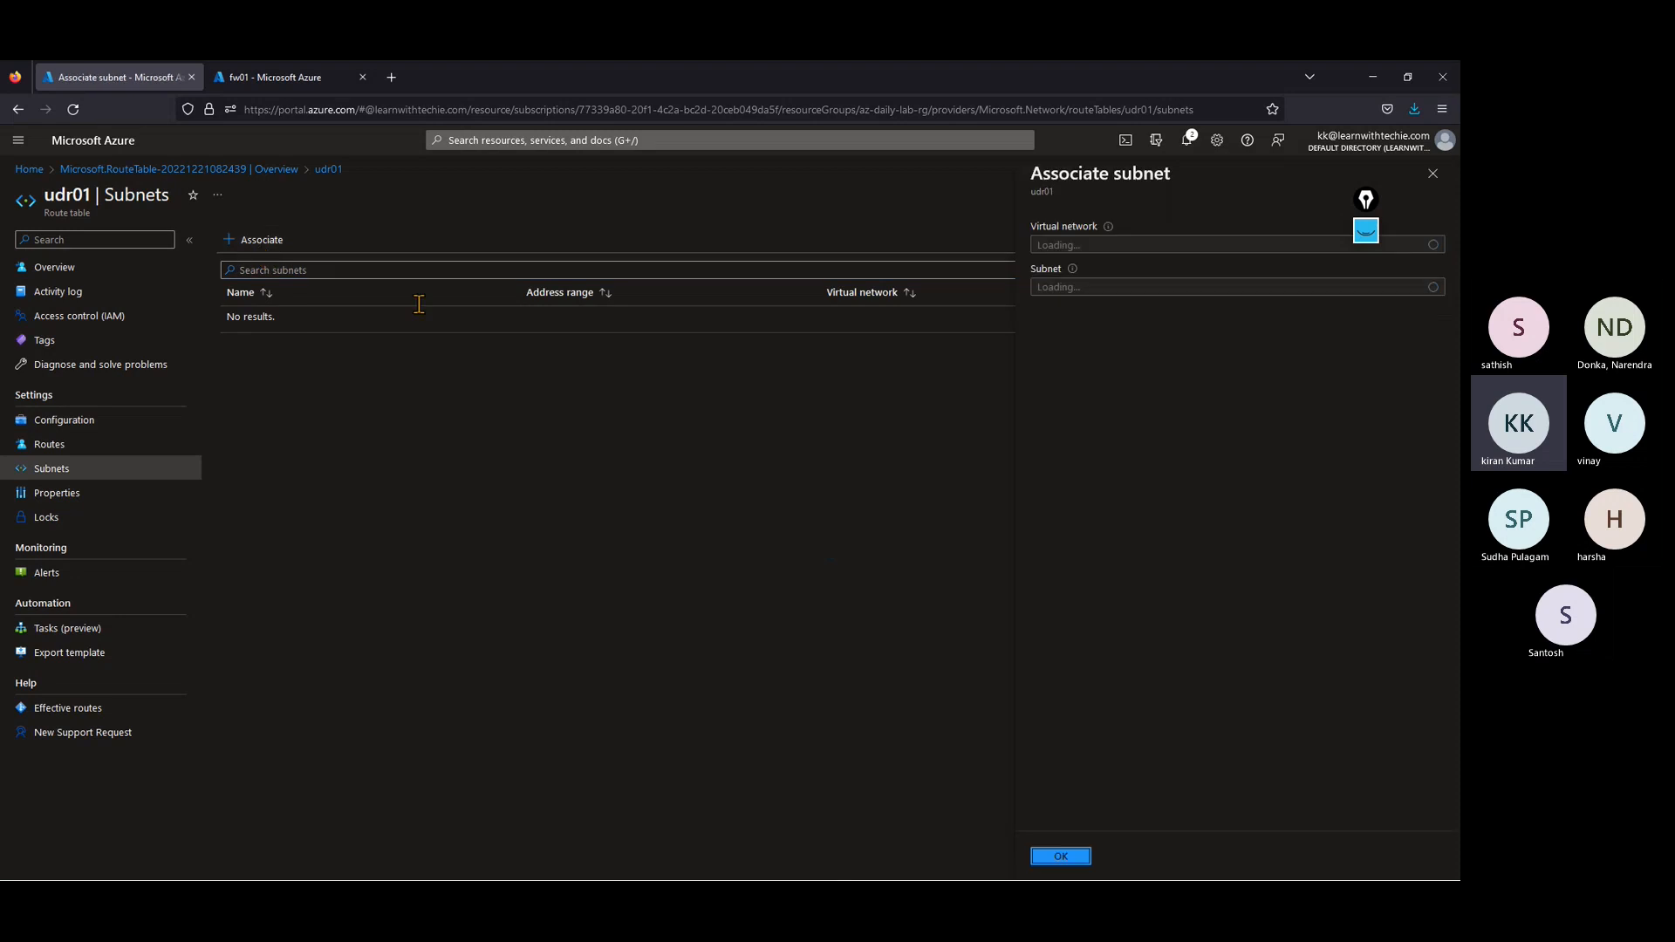
{"action": "left_click", "coordinate": [1111, 248]}
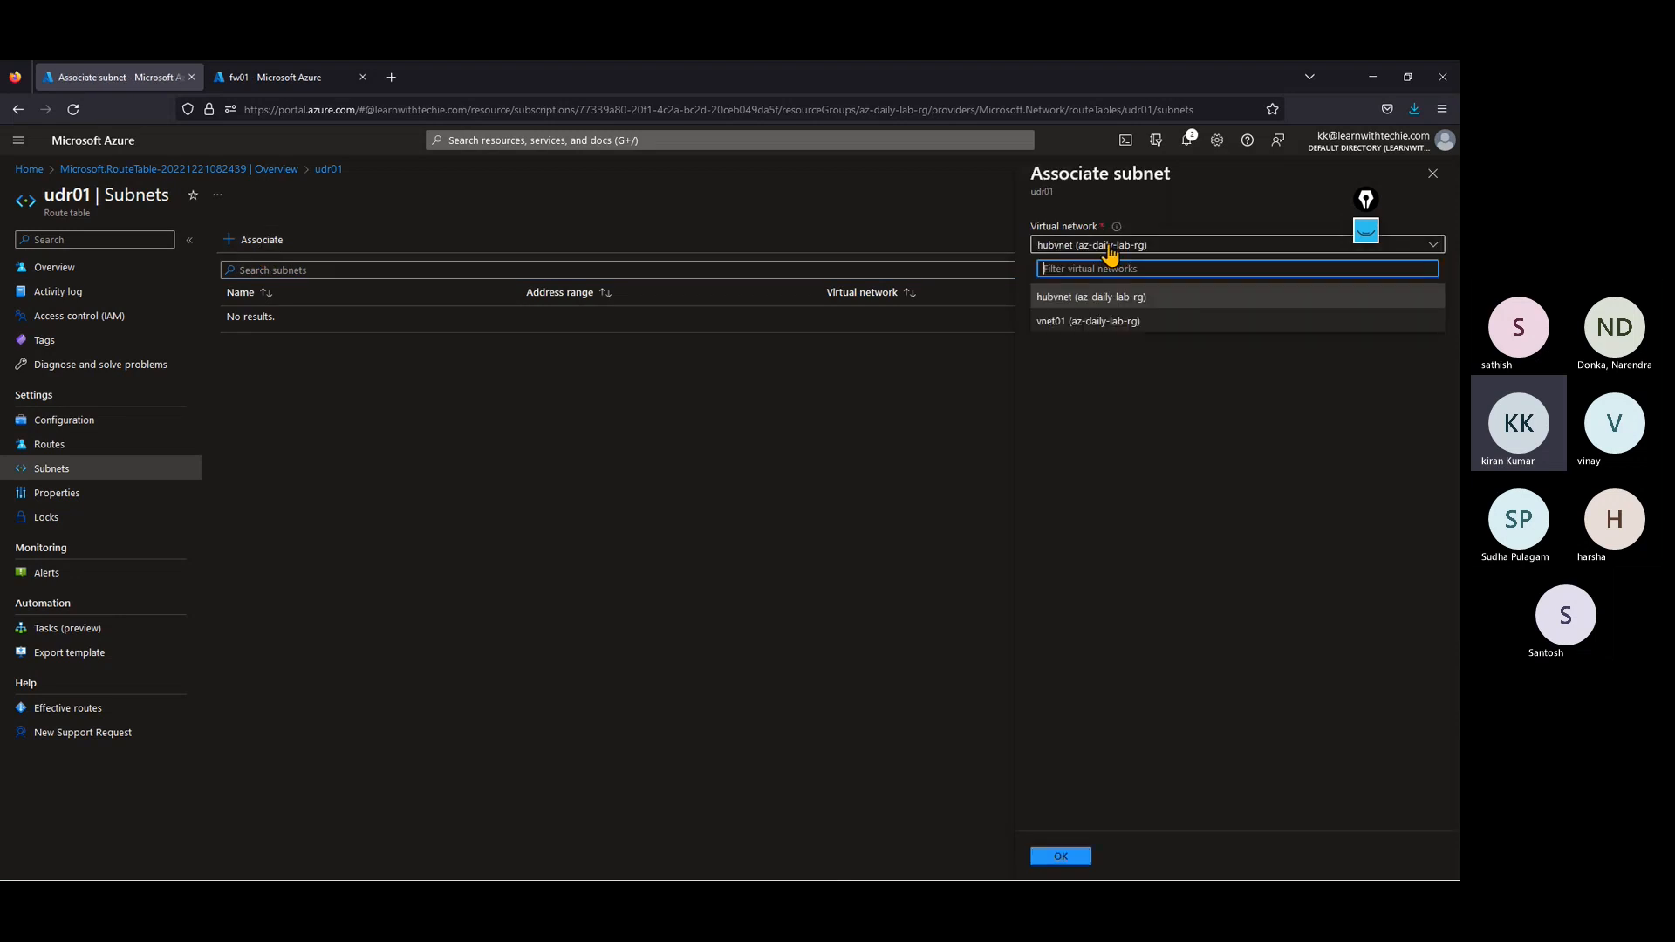
{"action": "left_click", "coordinate": [1082, 321]}
{"action": "left_click", "coordinate": [1091, 290]}
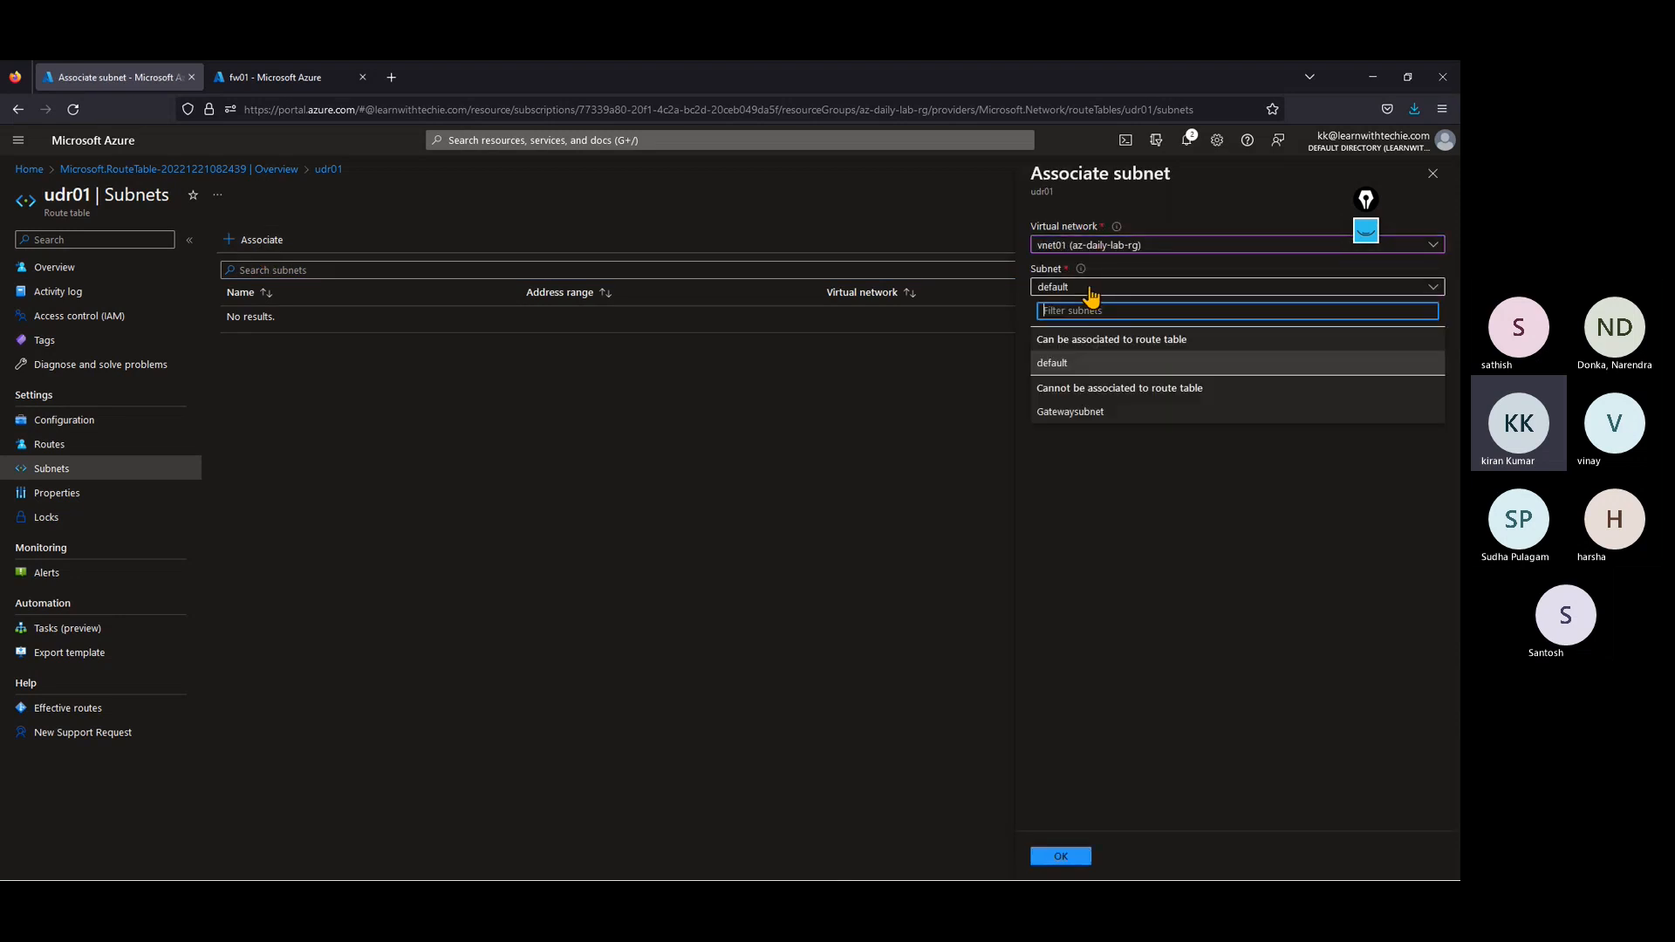
{"action": "left_click", "coordinate": [1071, 362]}
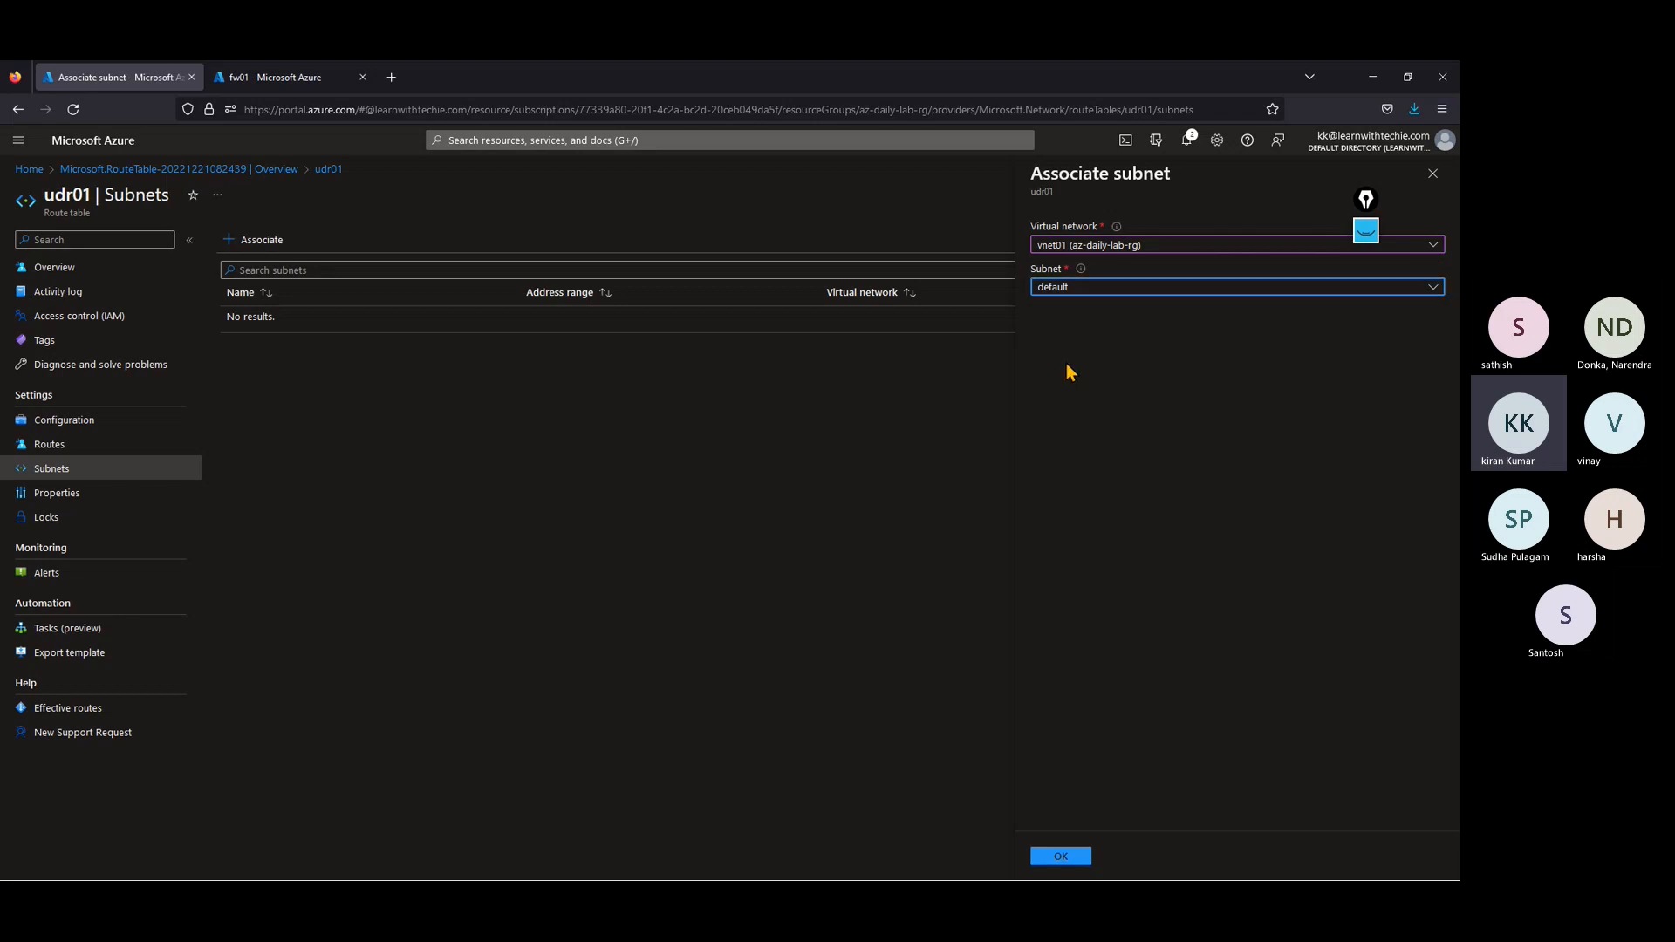
{"action": "left_click", "coordinate": [1060, 856]}
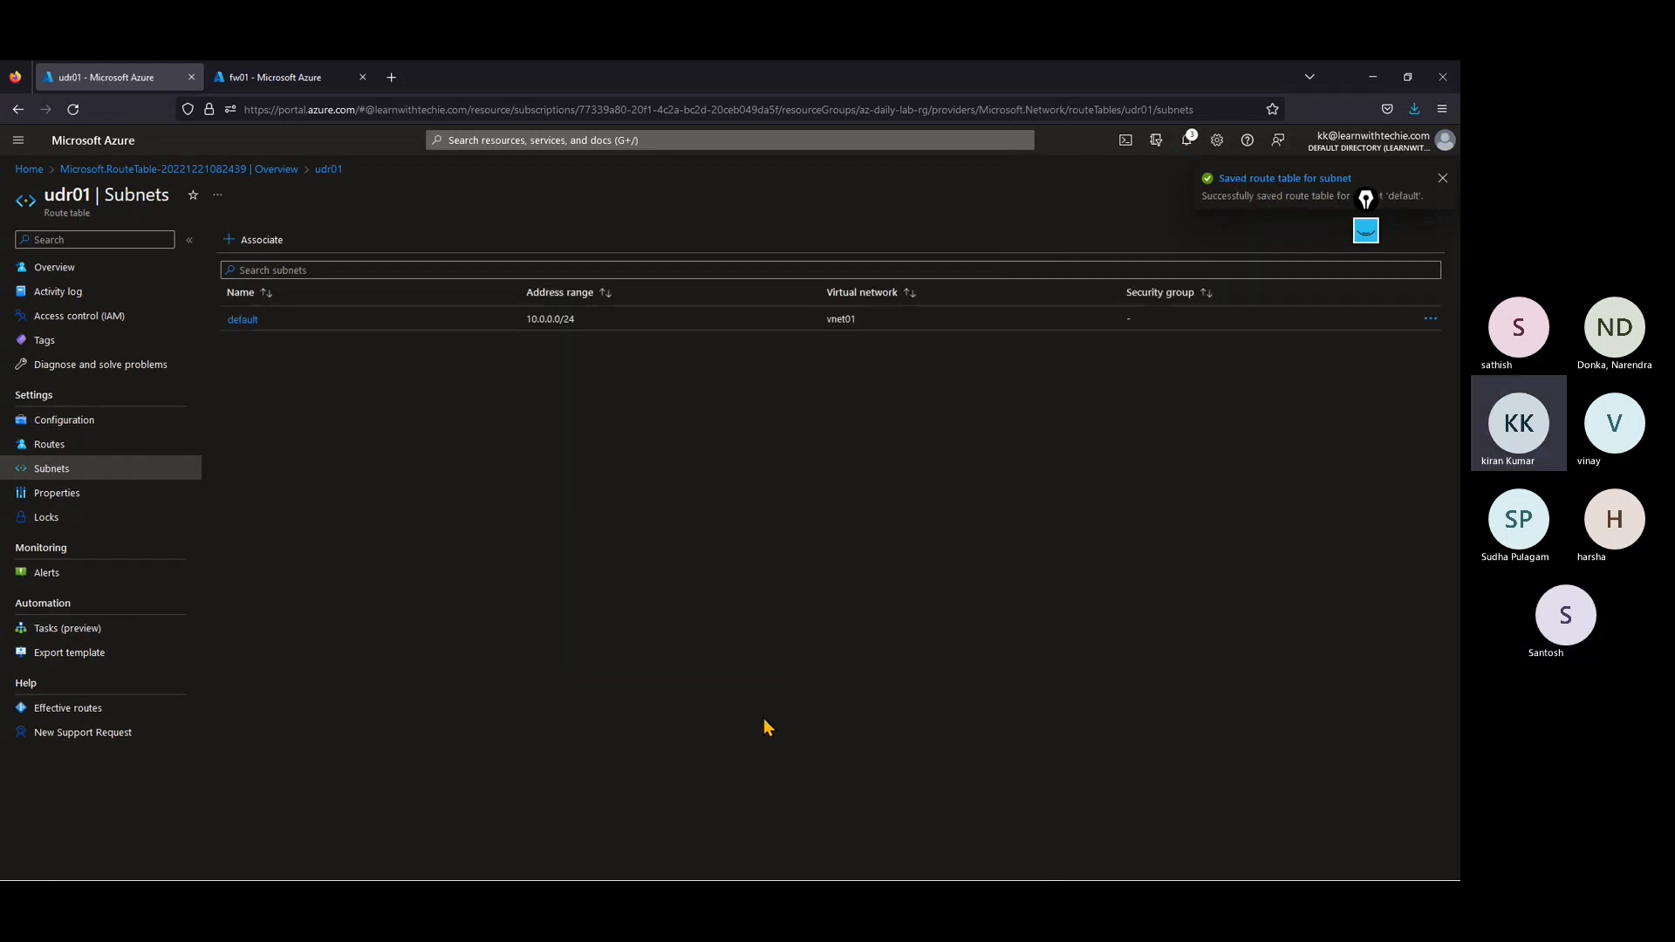
Step: Open the ubuntu virtual machine, start it and reload its overview page
{"action": "left_click", "coordinate": [80, 271]}
{"action": "left_click", "coordinate": [29, 169]}
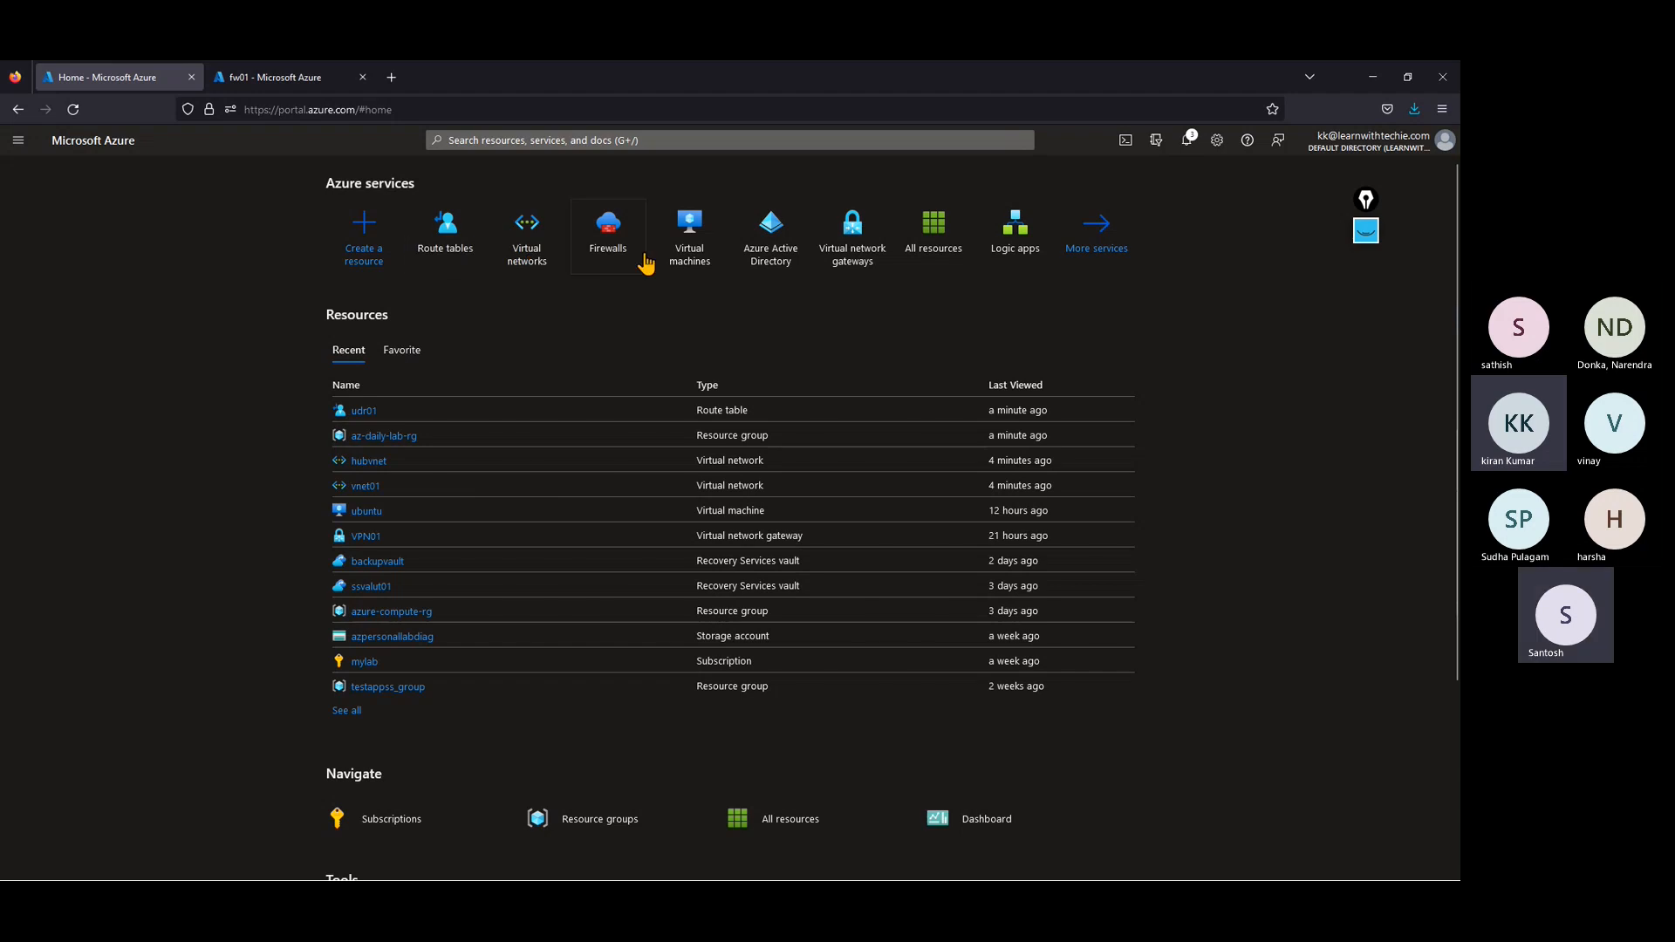
{"action": "left_click", "coordinate": [679, 258]}
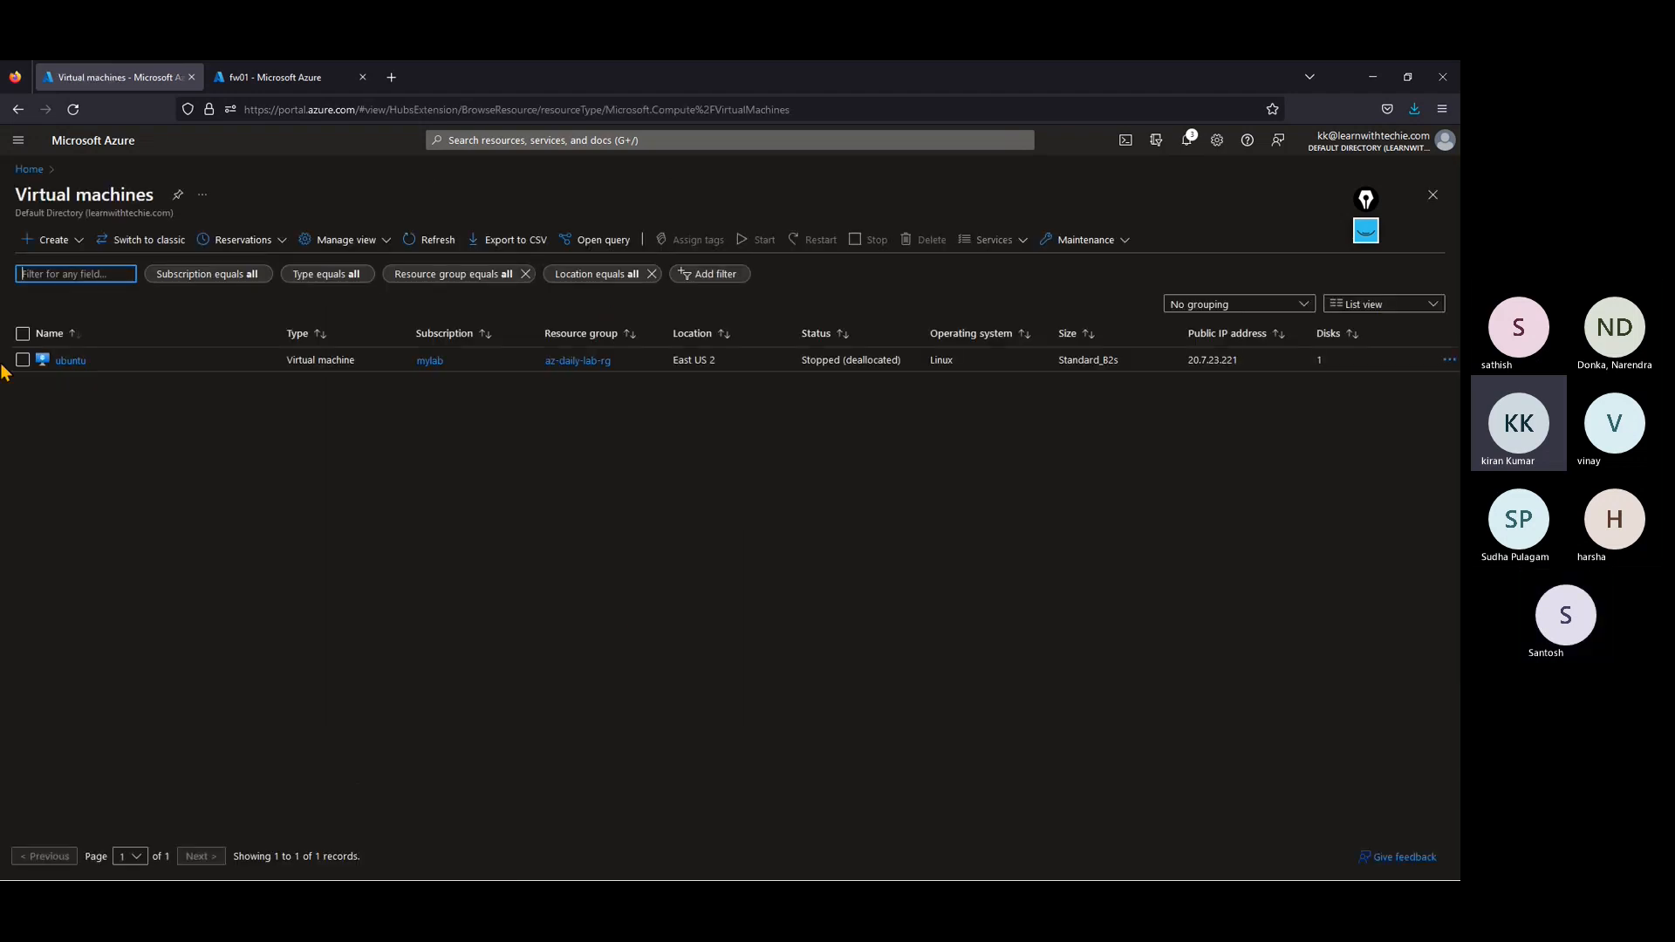
{"action": "left_click", "coordinate": [75, 359]}
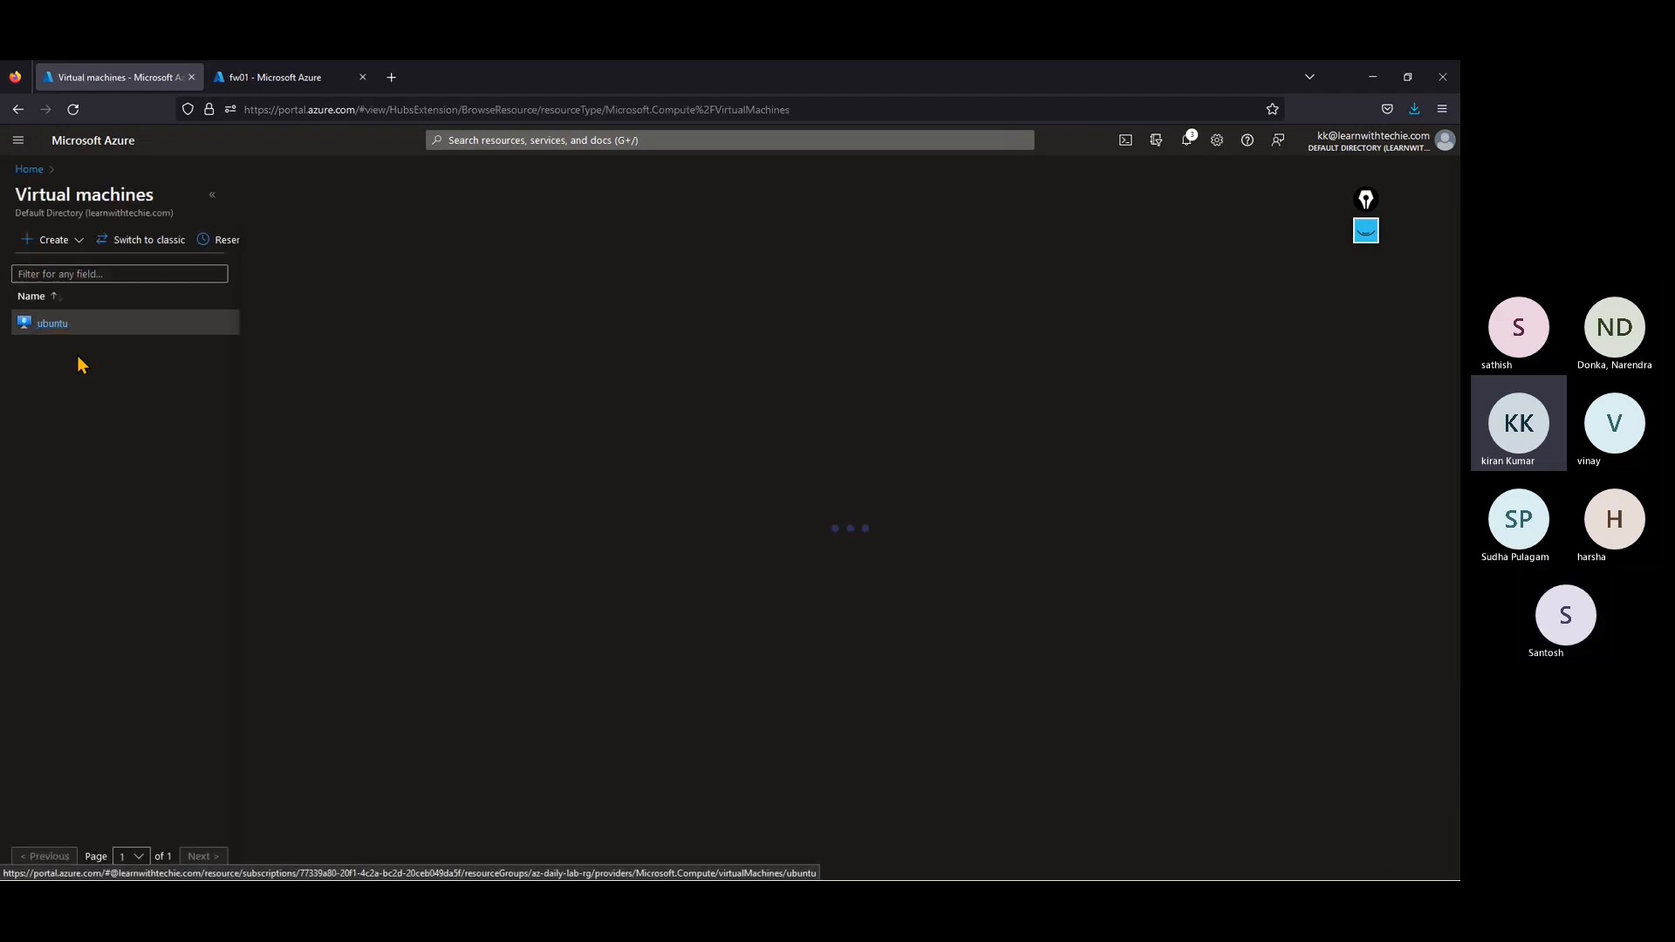
{"action": "left_click", "coordinate": [215, 198]}
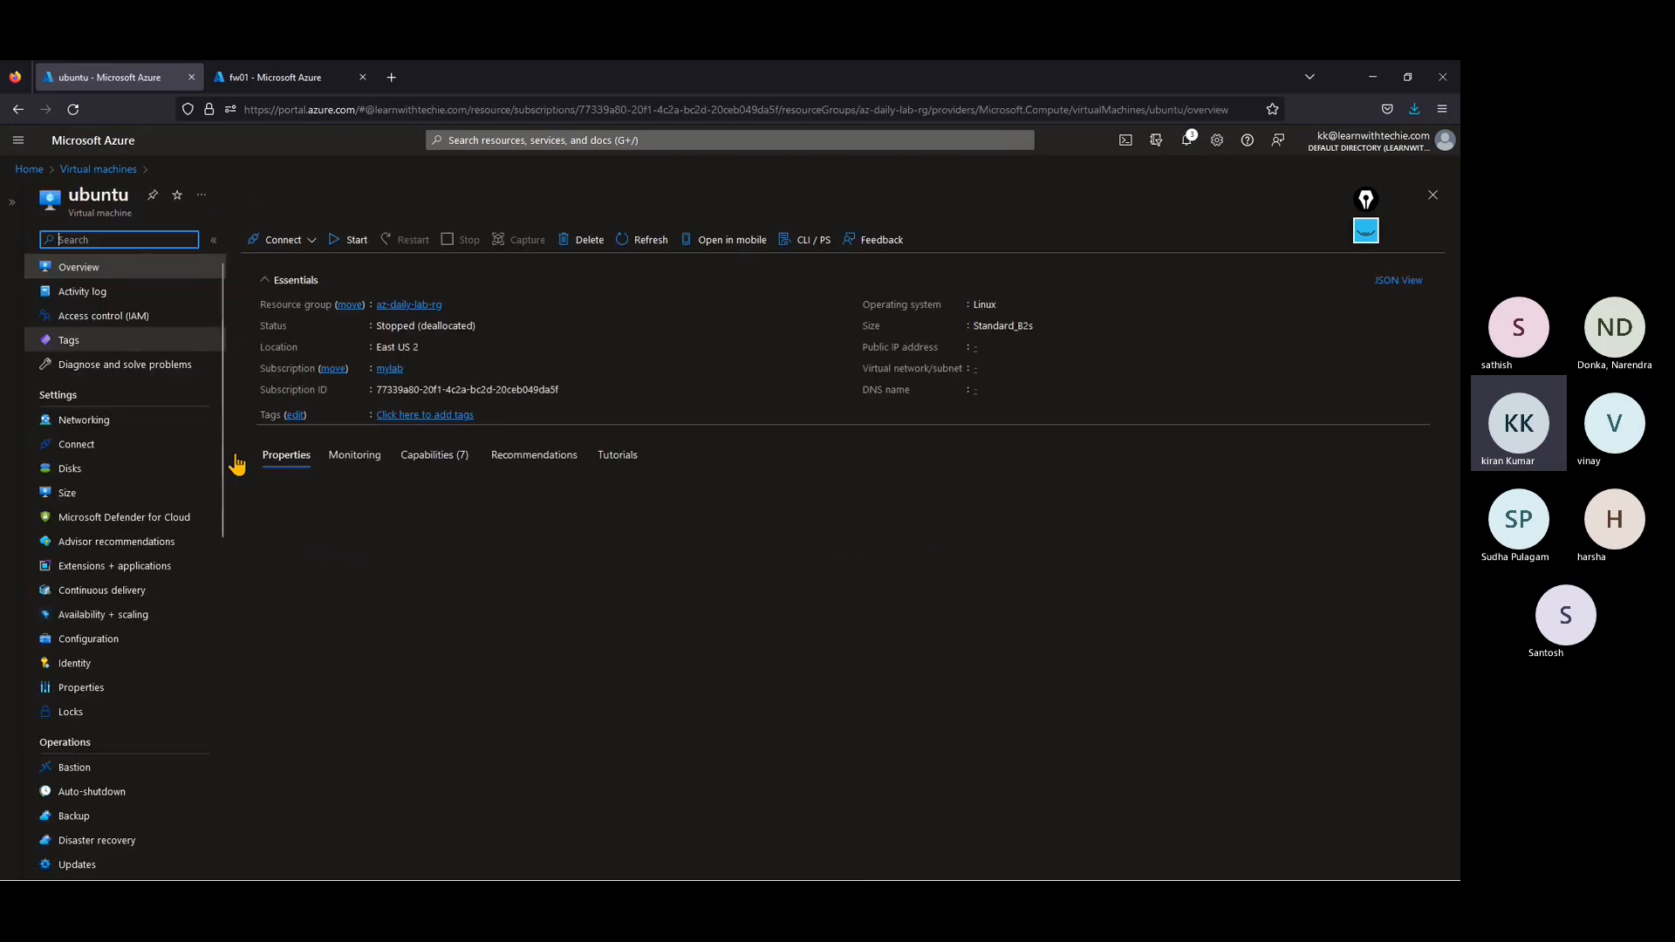
{"action": "left_click", "coordinate": [351, 242]}
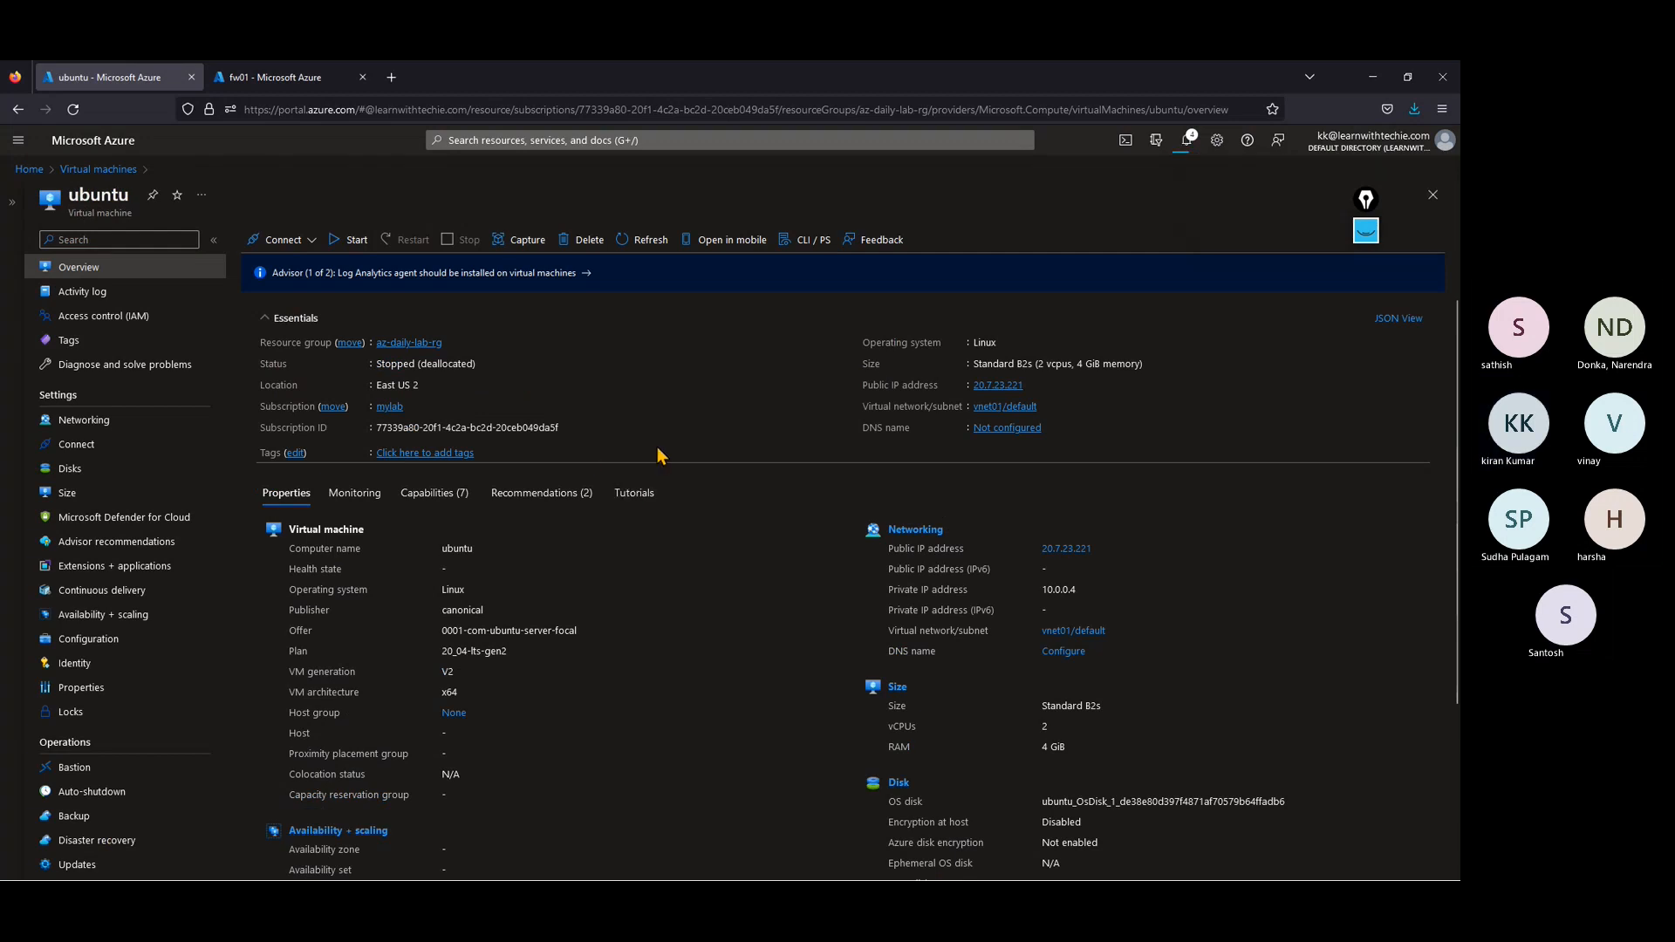
{"action": "left_click", "coordinate": [68, 112]}
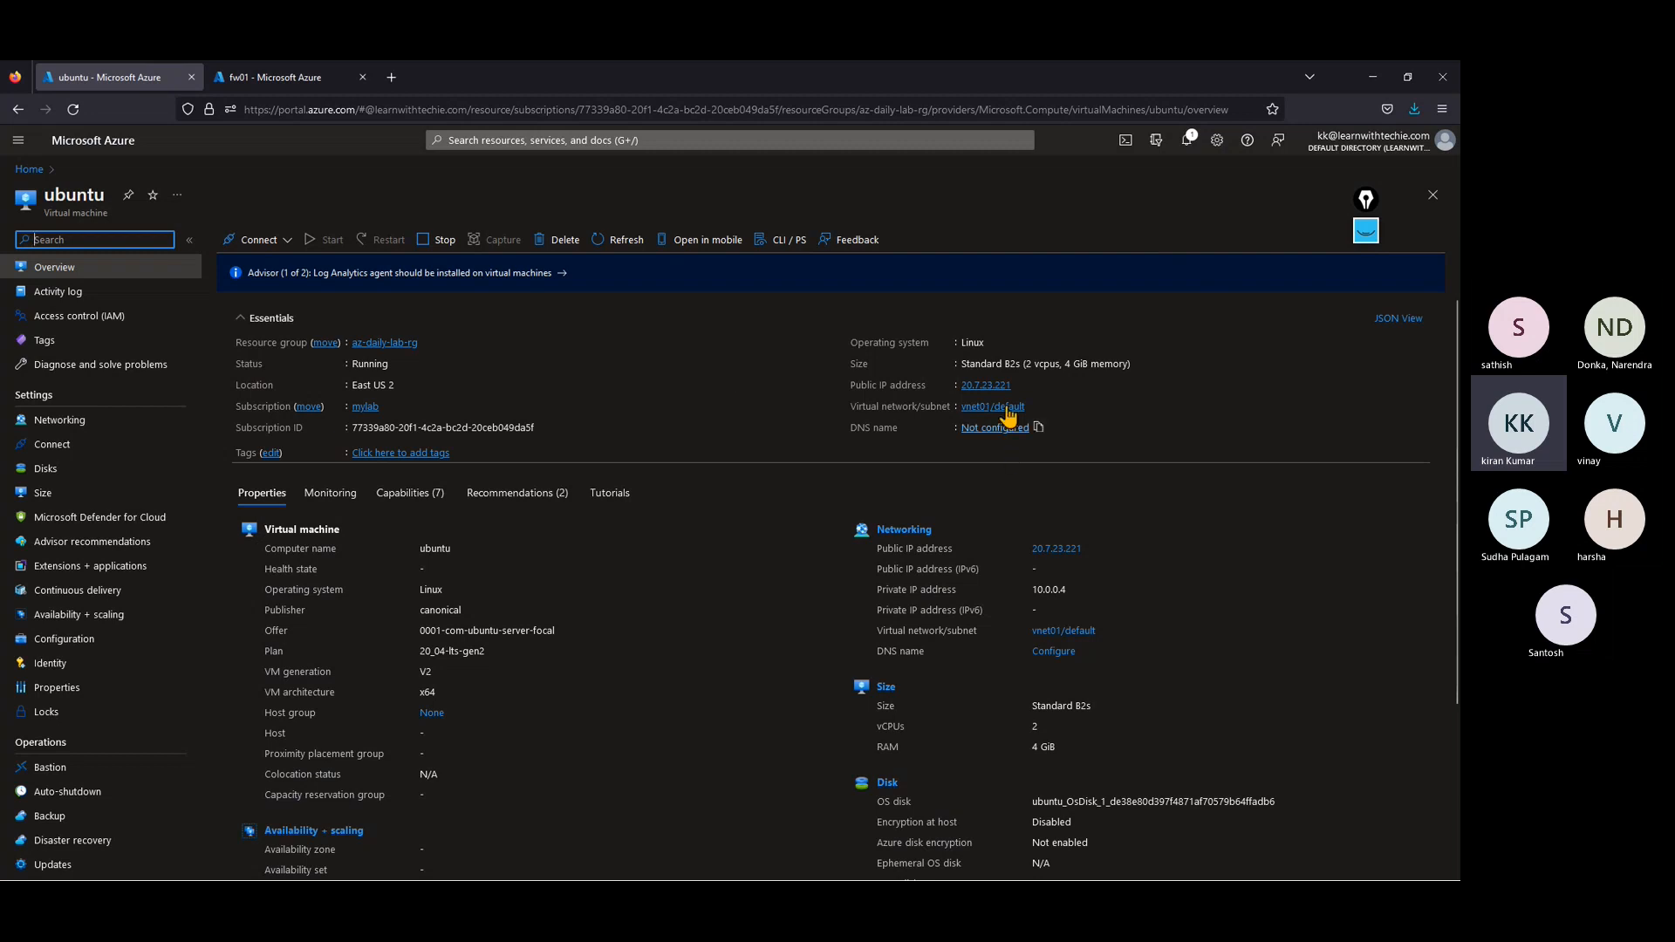
Step: Copy the public IP address of the ubuntu virtual machine
{"action": "mouse_move", "coordinate": [1023, 390]}
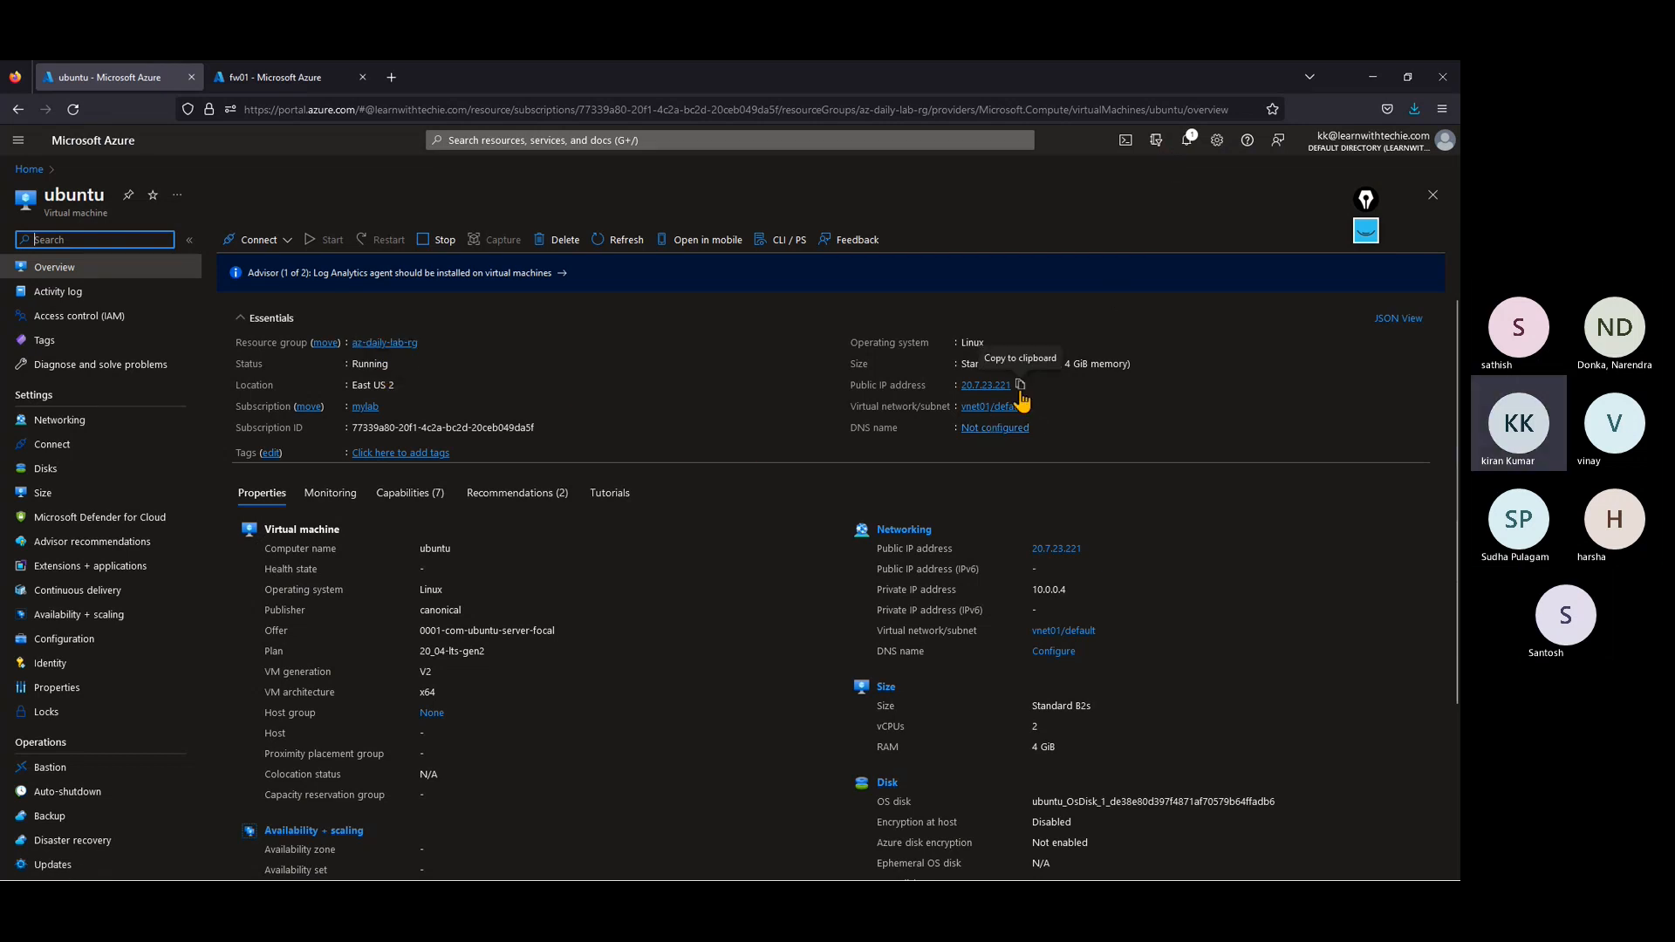
{"action": "left_click", "coordinate": [1020, 385]}
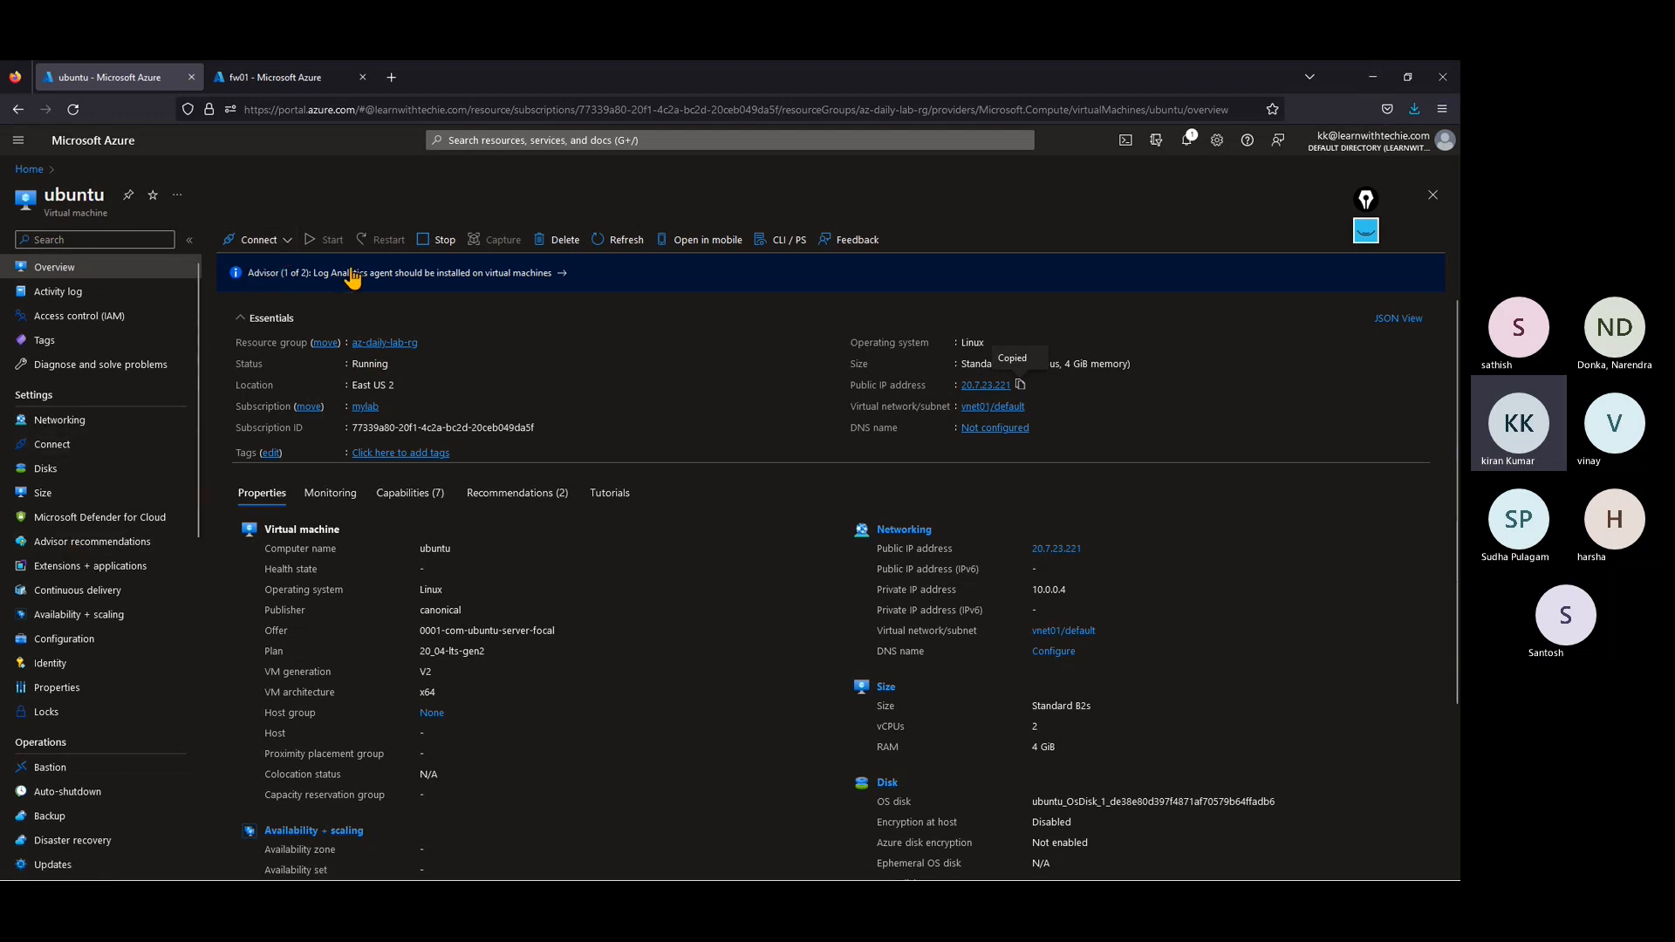
{"action": "key", "text": "ctrl"}
{"action": "key", "text": "ctrl"}
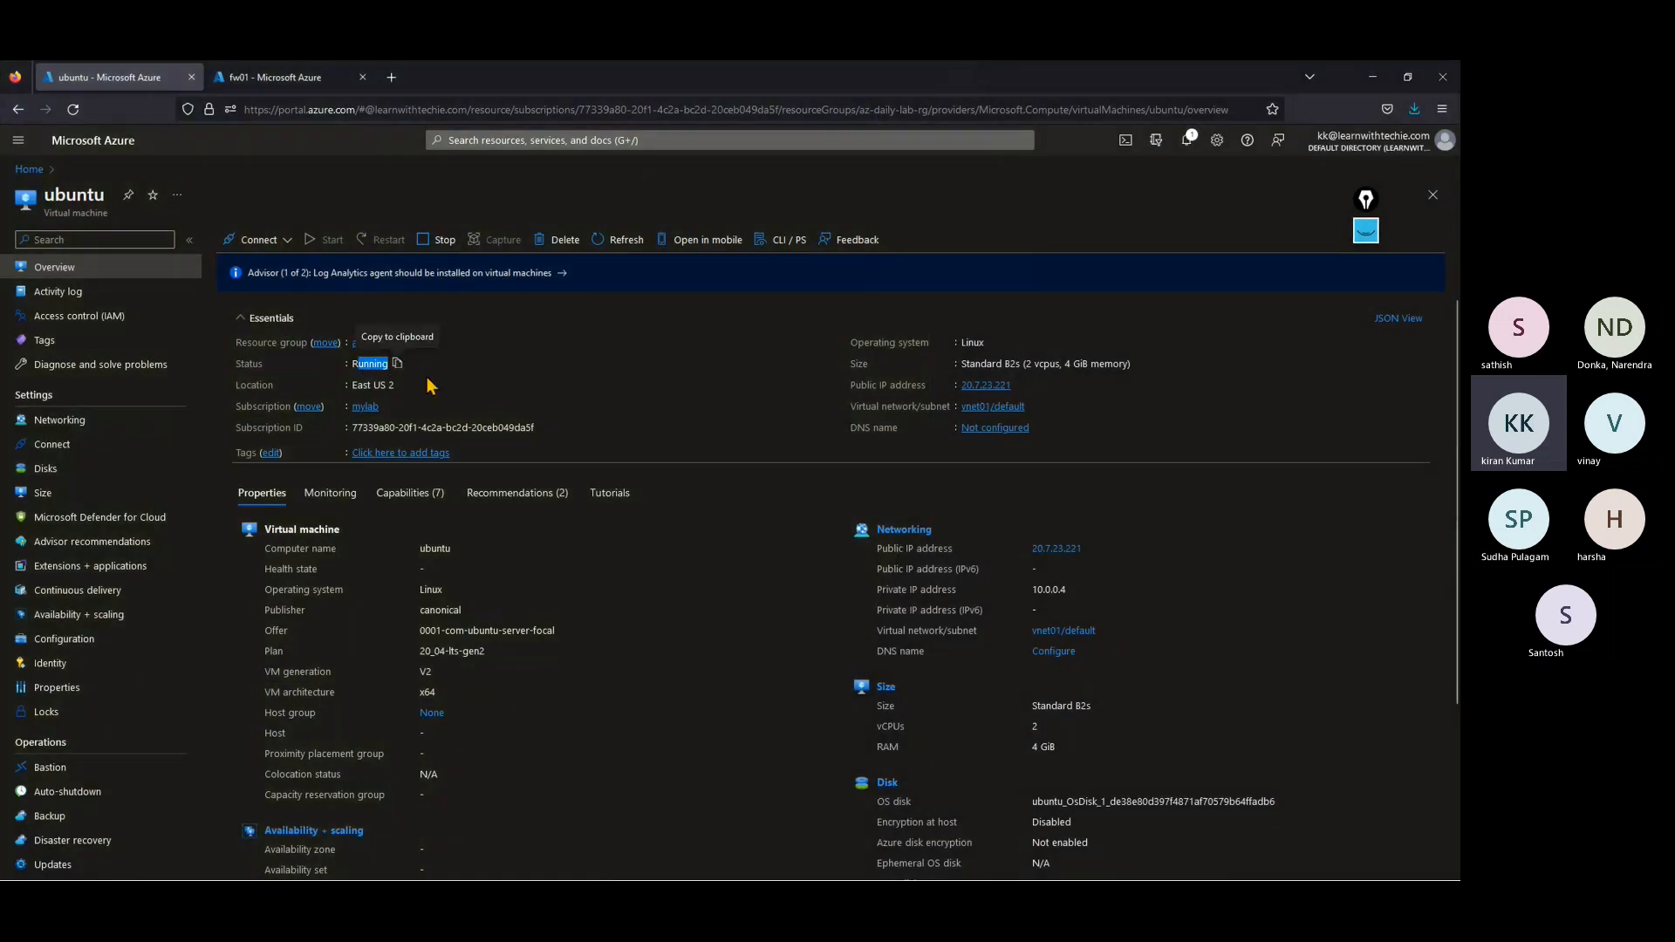
Step: Minimize the browser, close the inactive PuTTY session and launch a new PuTTY window
{"action": "left_click", "coordinate": [1373, 77]}
{"action": "left_click", "coordinate": [1006, 864]}
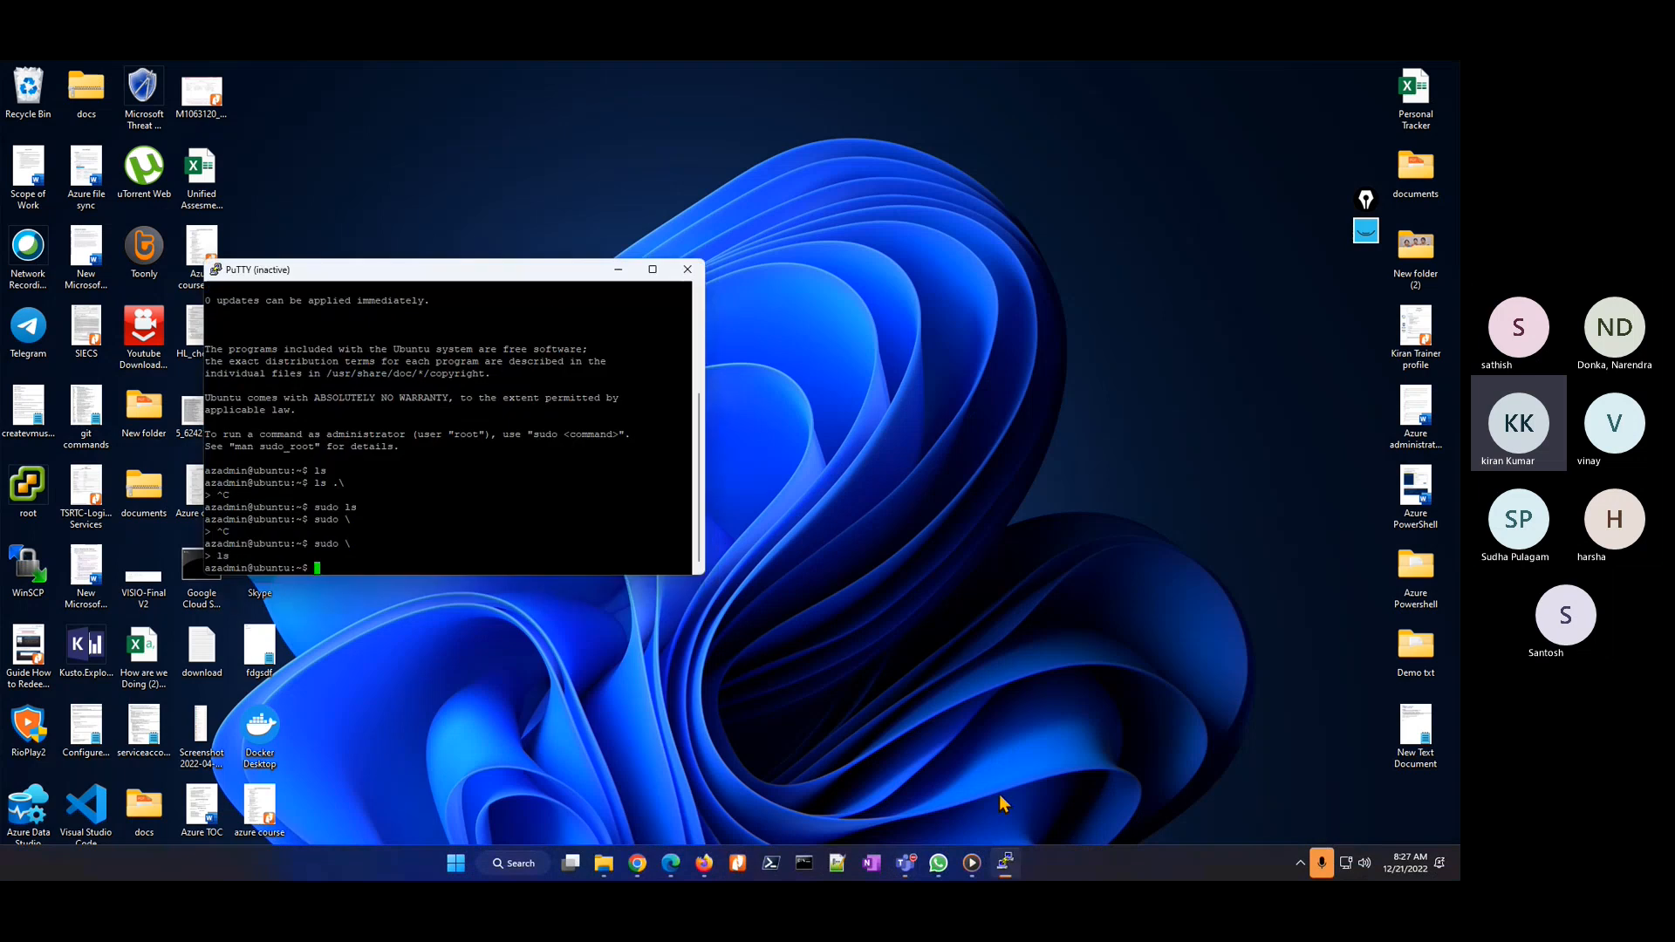
{"action": "left_click", "coordinate": [685, 273]}
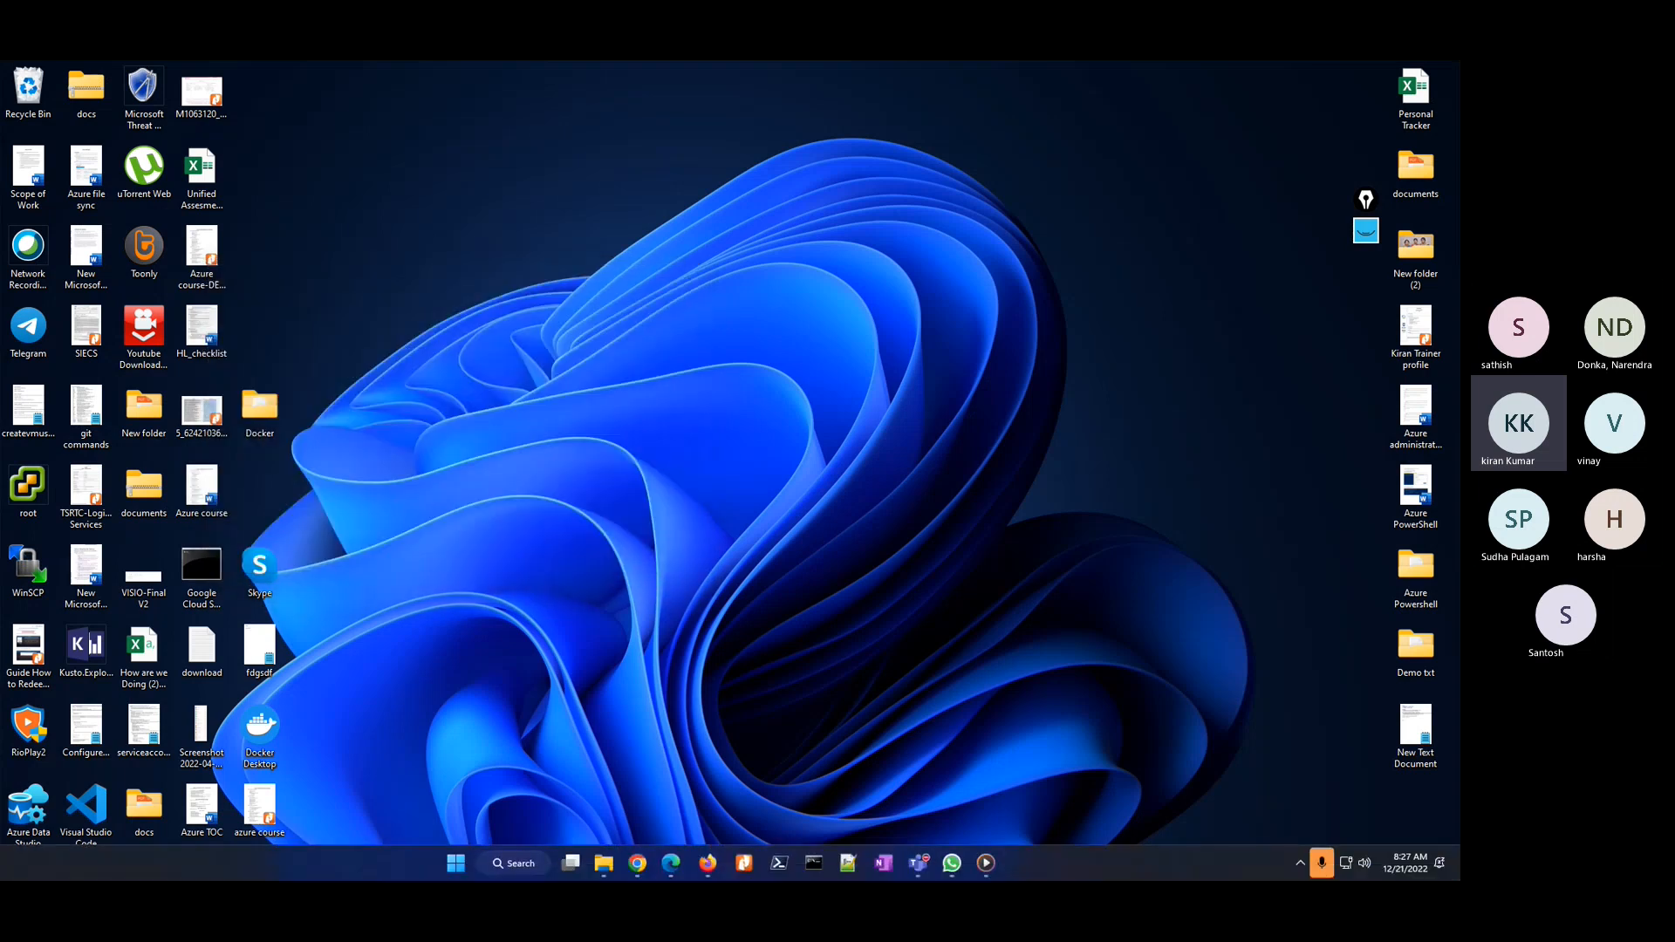
{"action": "left_click", "coordinate": [511, 866]}
{"action": "type", "text": "putty"}
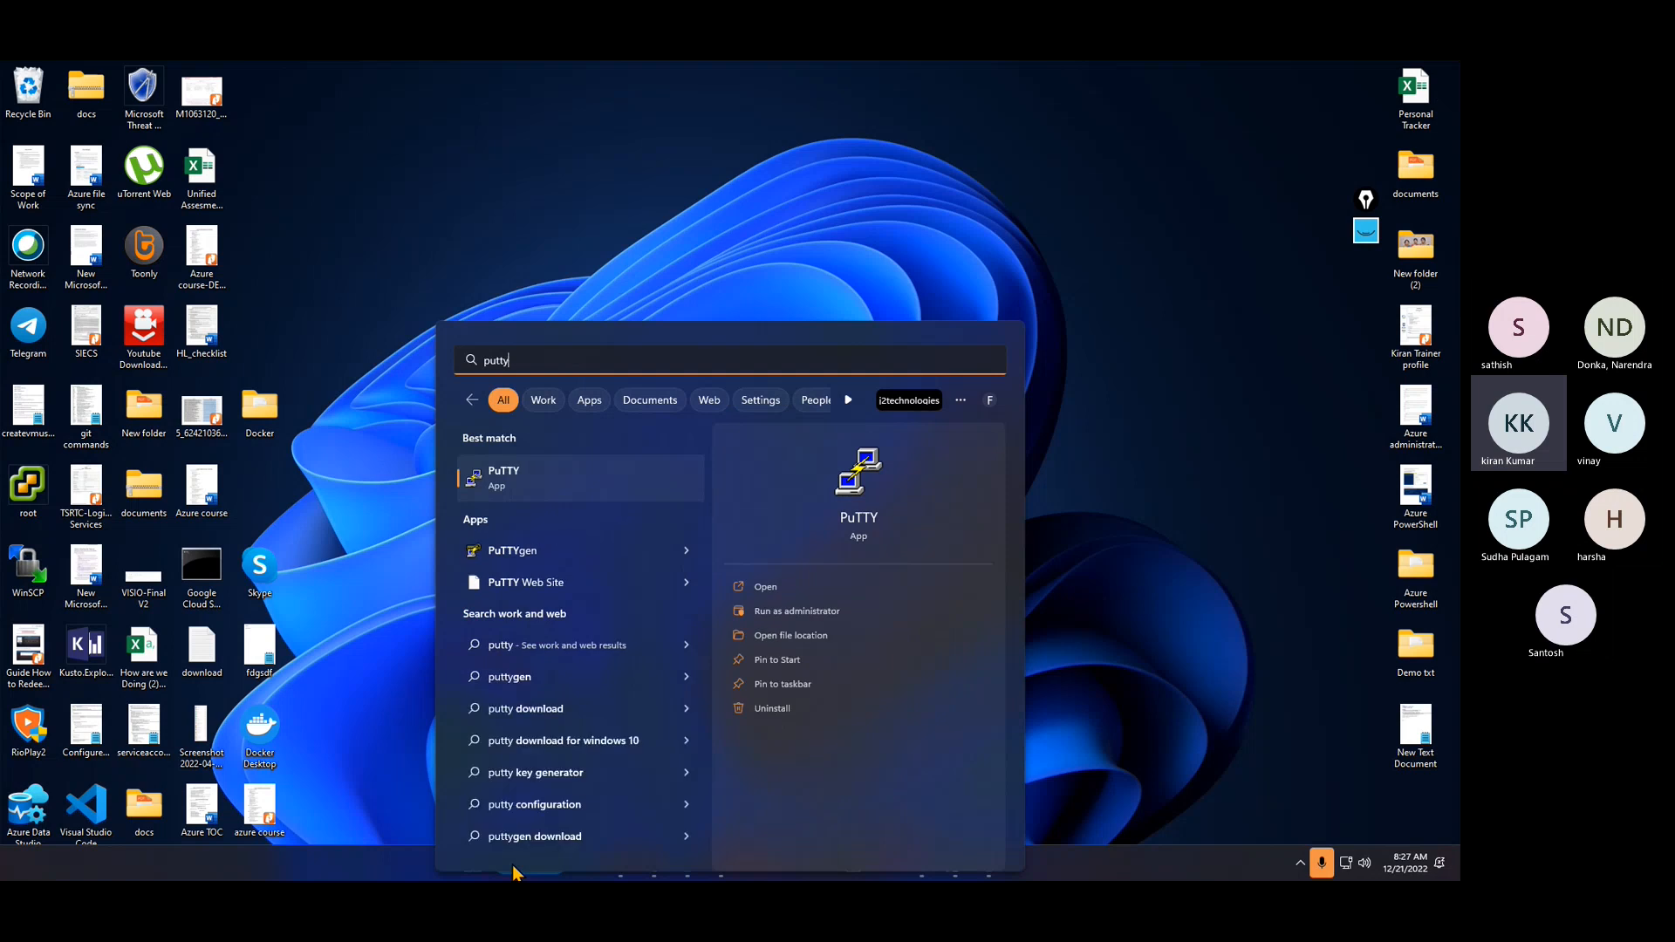
{"action": "key", "text": "Return"}
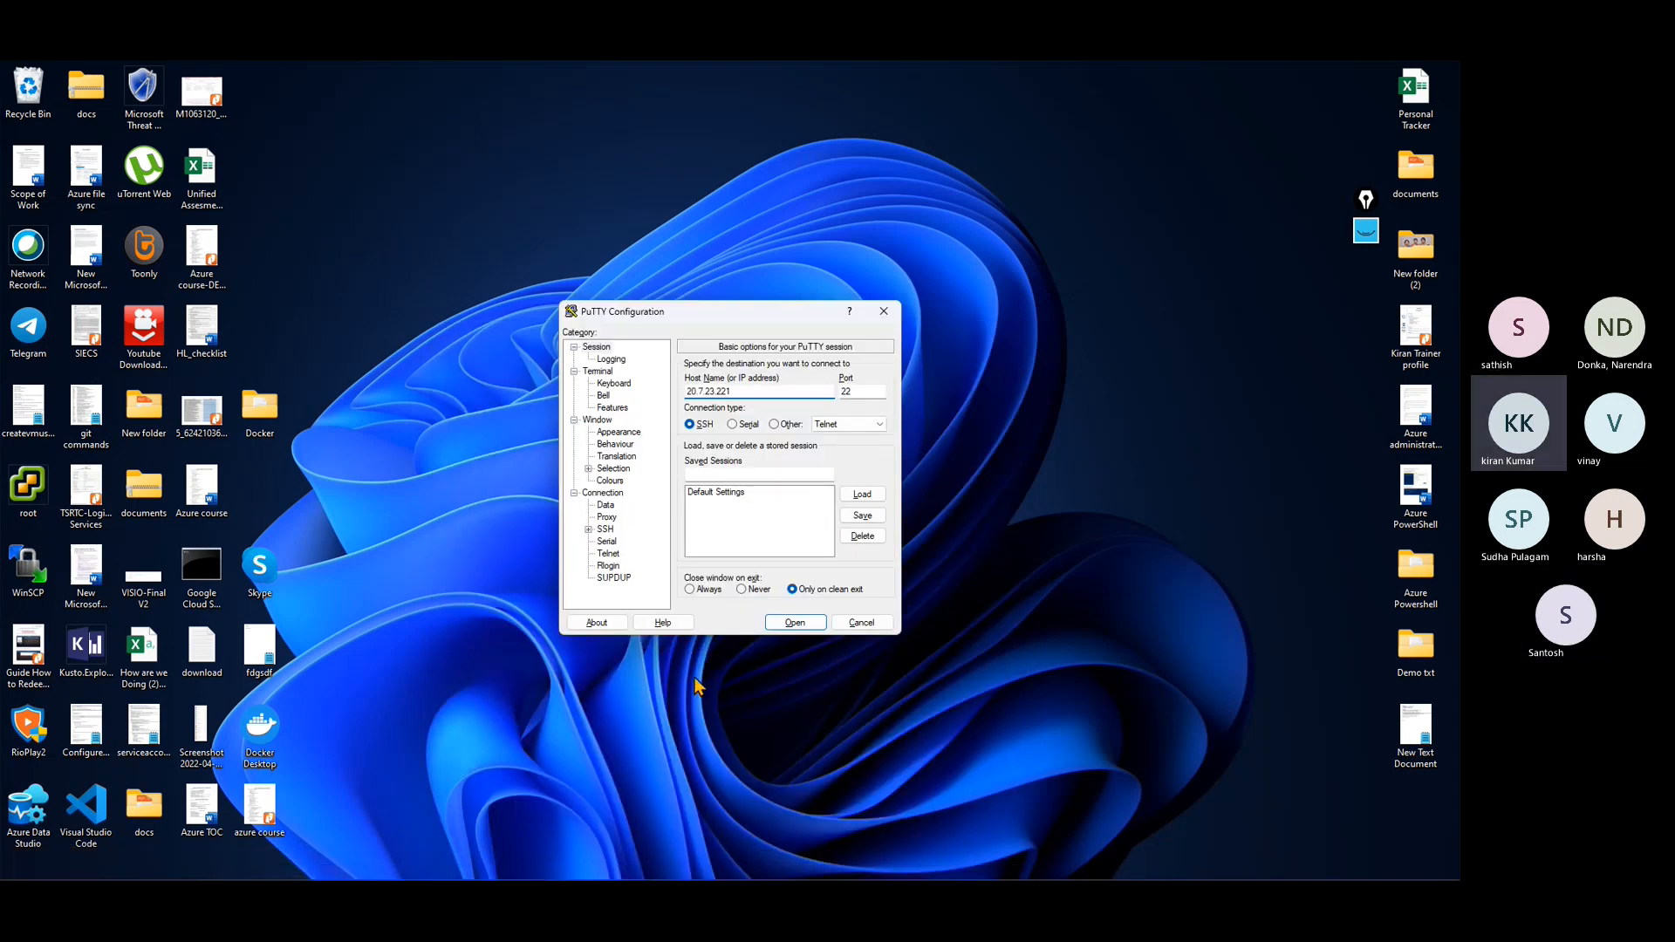
Step: Try to open an SSH session to the ubuntu virtual machine at 20.7.23.221 on port 22 and dismiss the resulting error
{"action": "left_click", "coordinate": [812, 623]}
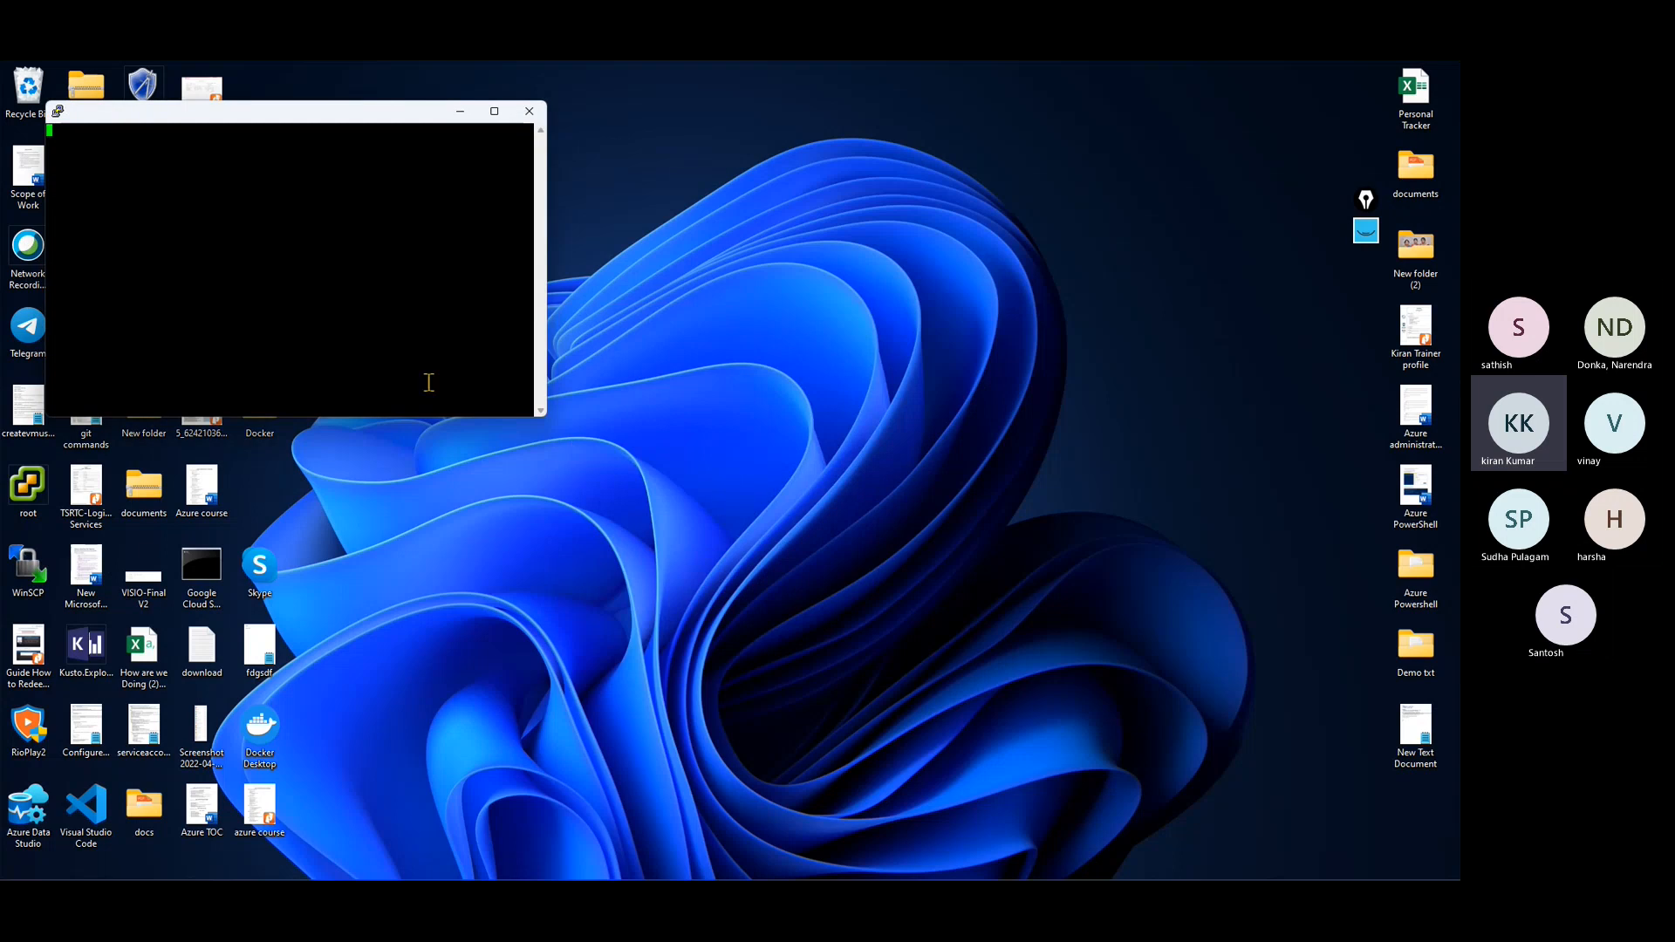
{"action": "left_click_drag", "start_coordinate": [322, 113], "coordinate": [708, 214]}
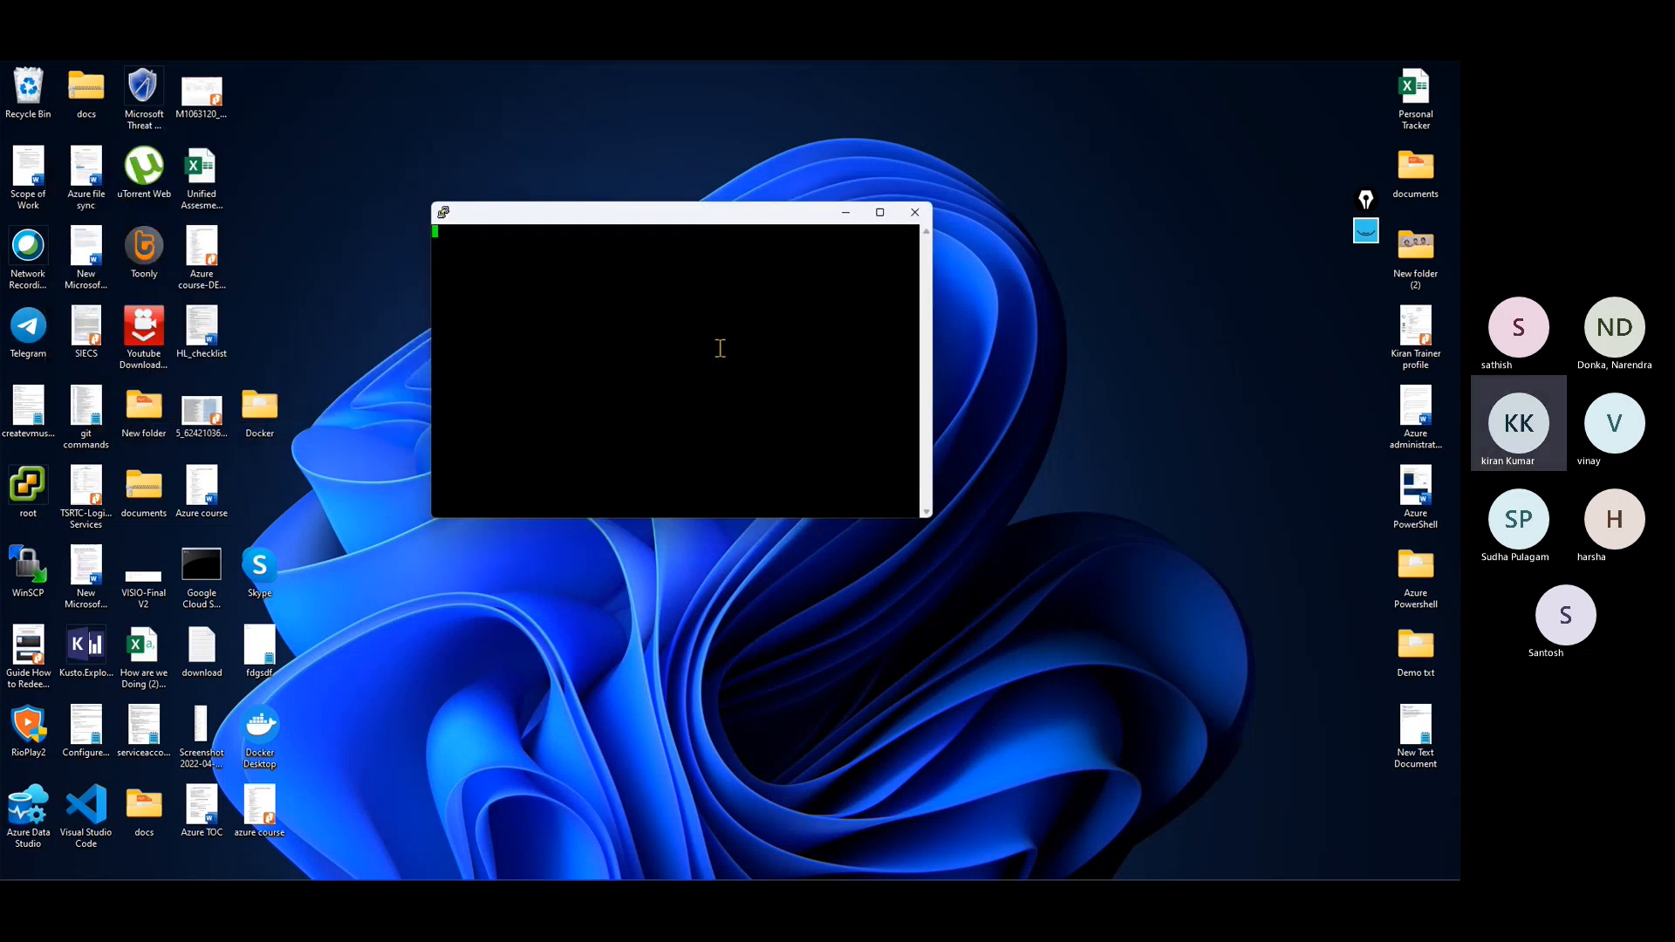
{"action": "left_click", "coordinate": [880, 212]}
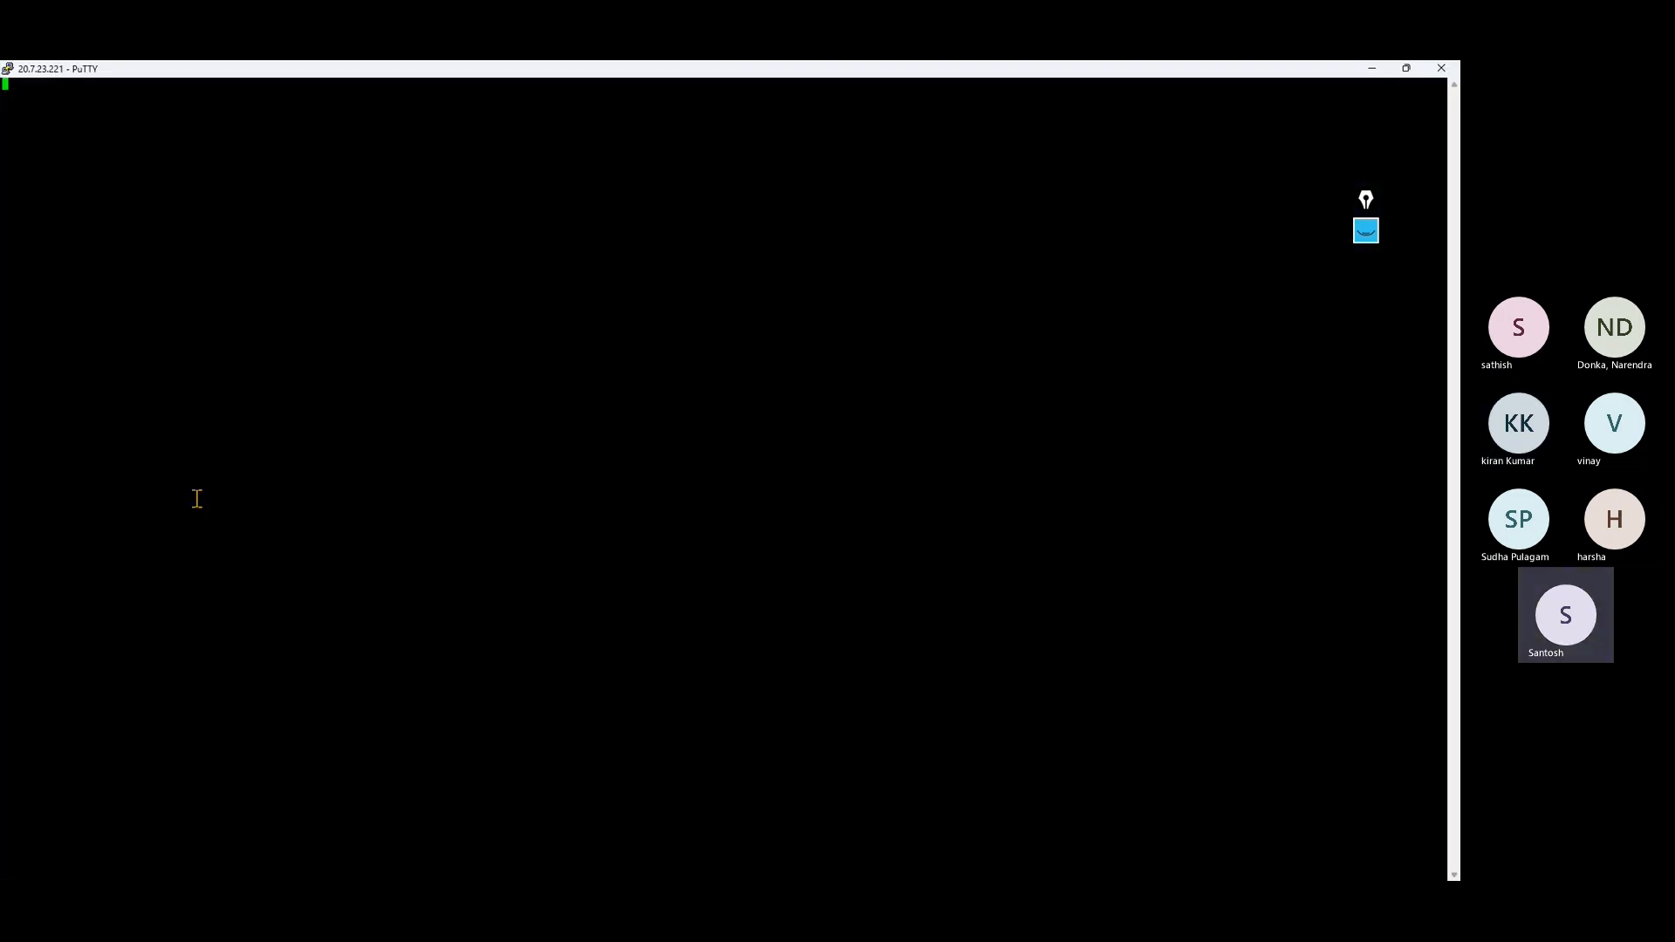
{"action": "left_click", "coordinate": [1407, 68]}
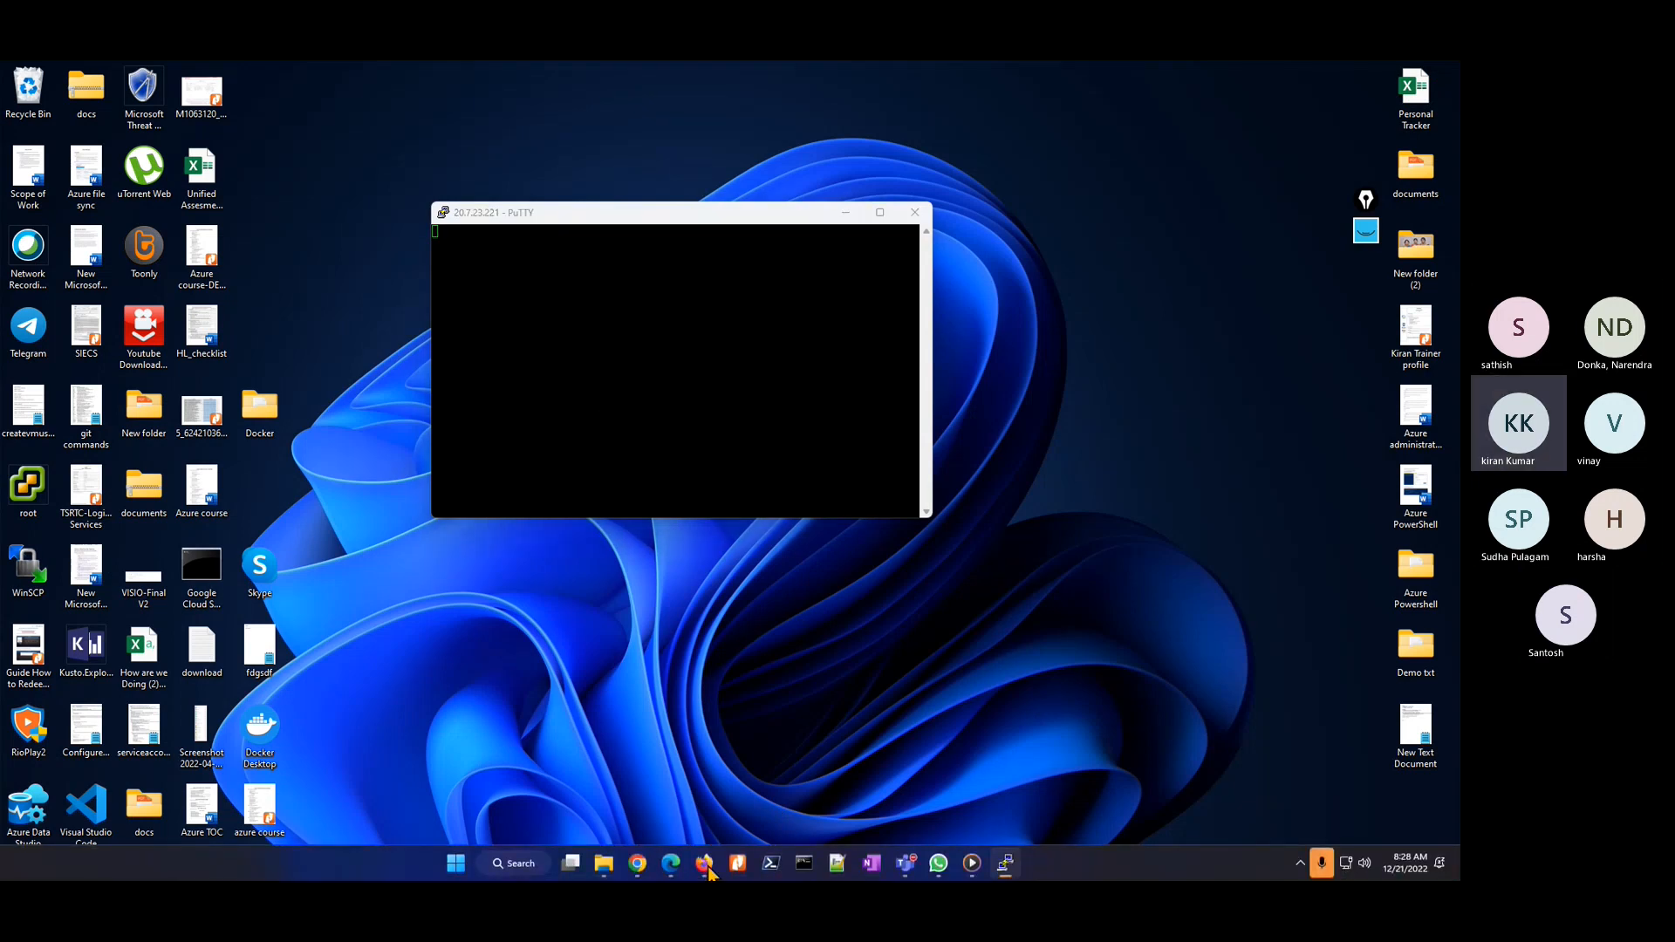
{"action": "left_click", "coordinate": [708, 862]}
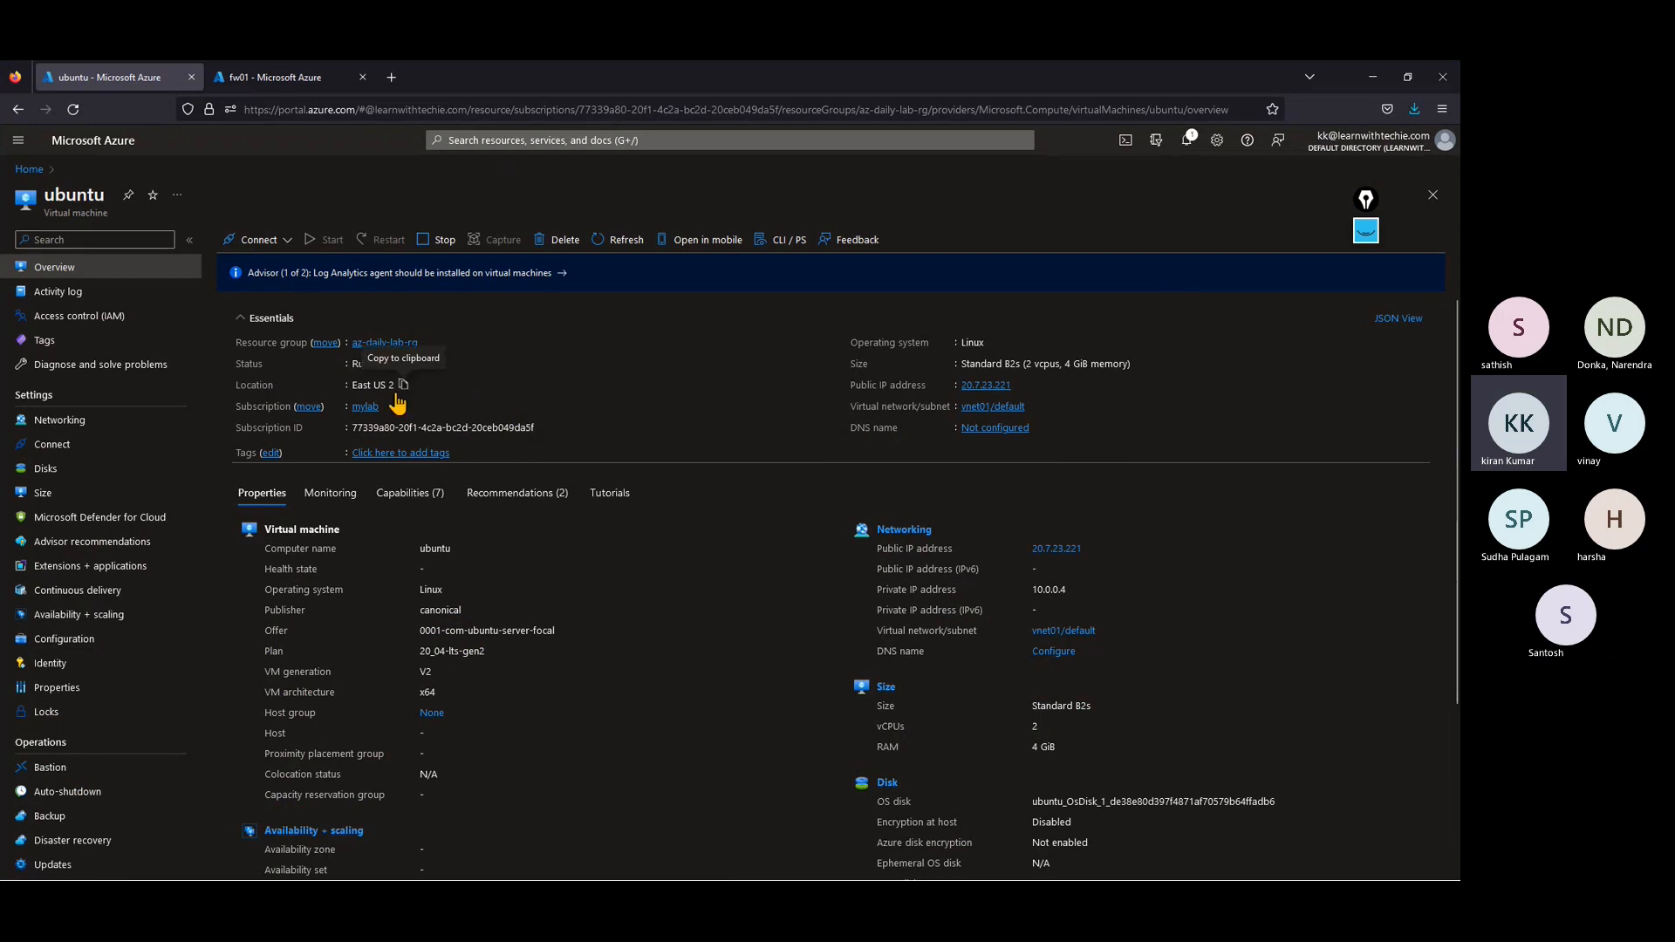
{"action": "left_click", "coordinate": [1381, 83]}
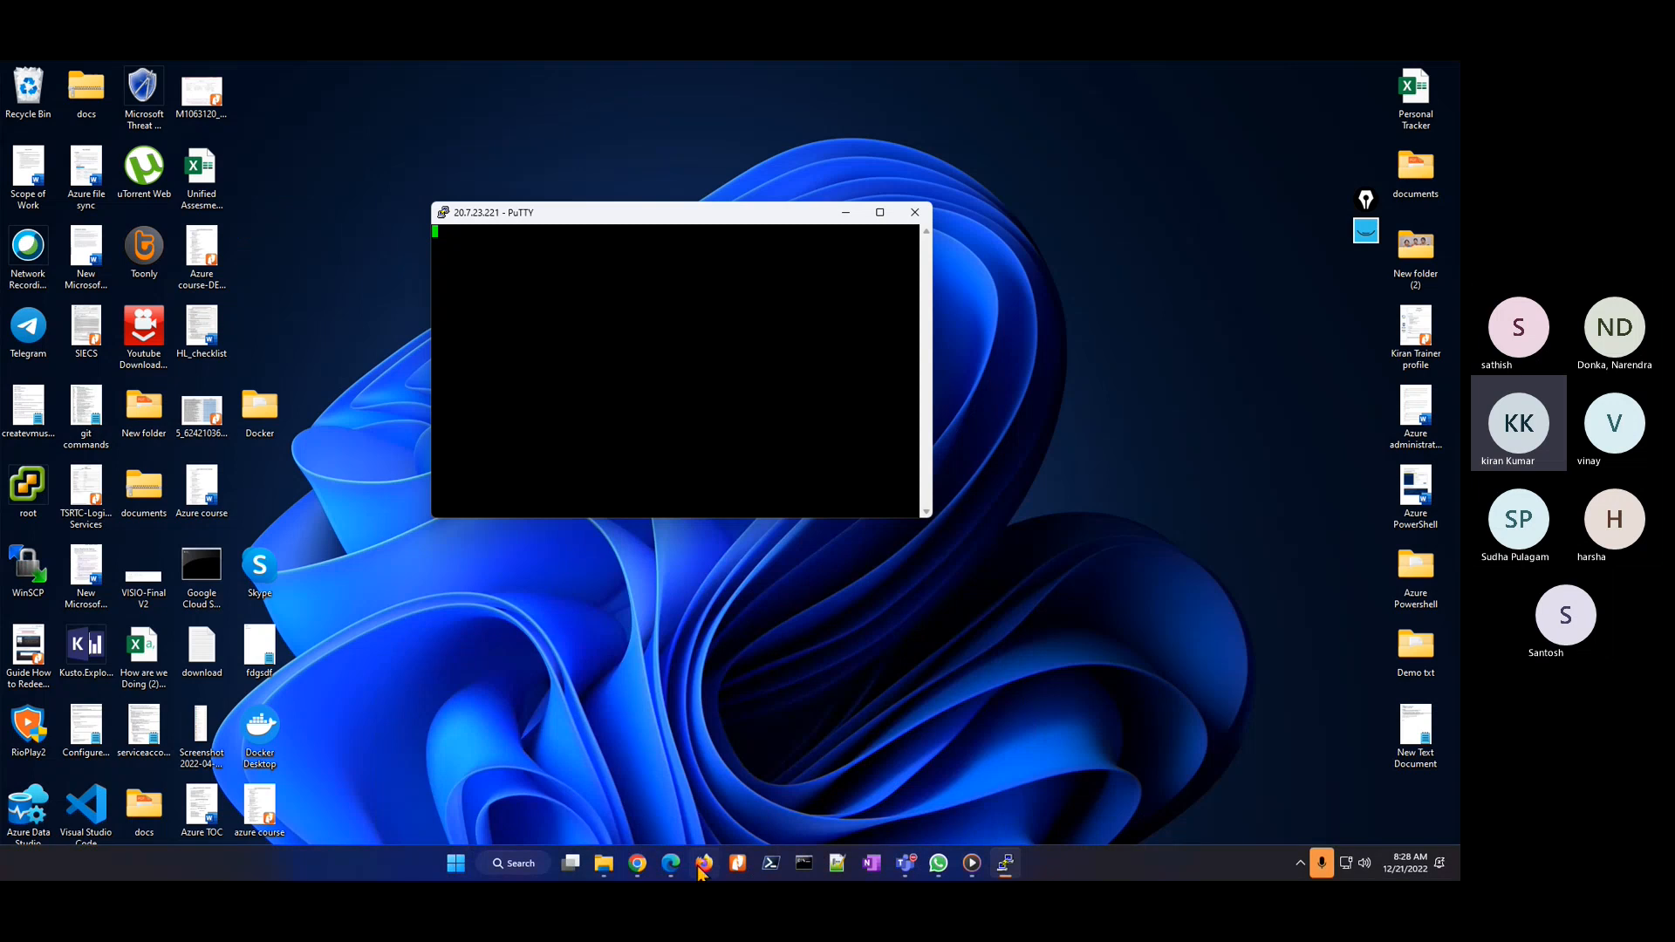
{"action": "mouse_move", "coordinate": [702, 869]}
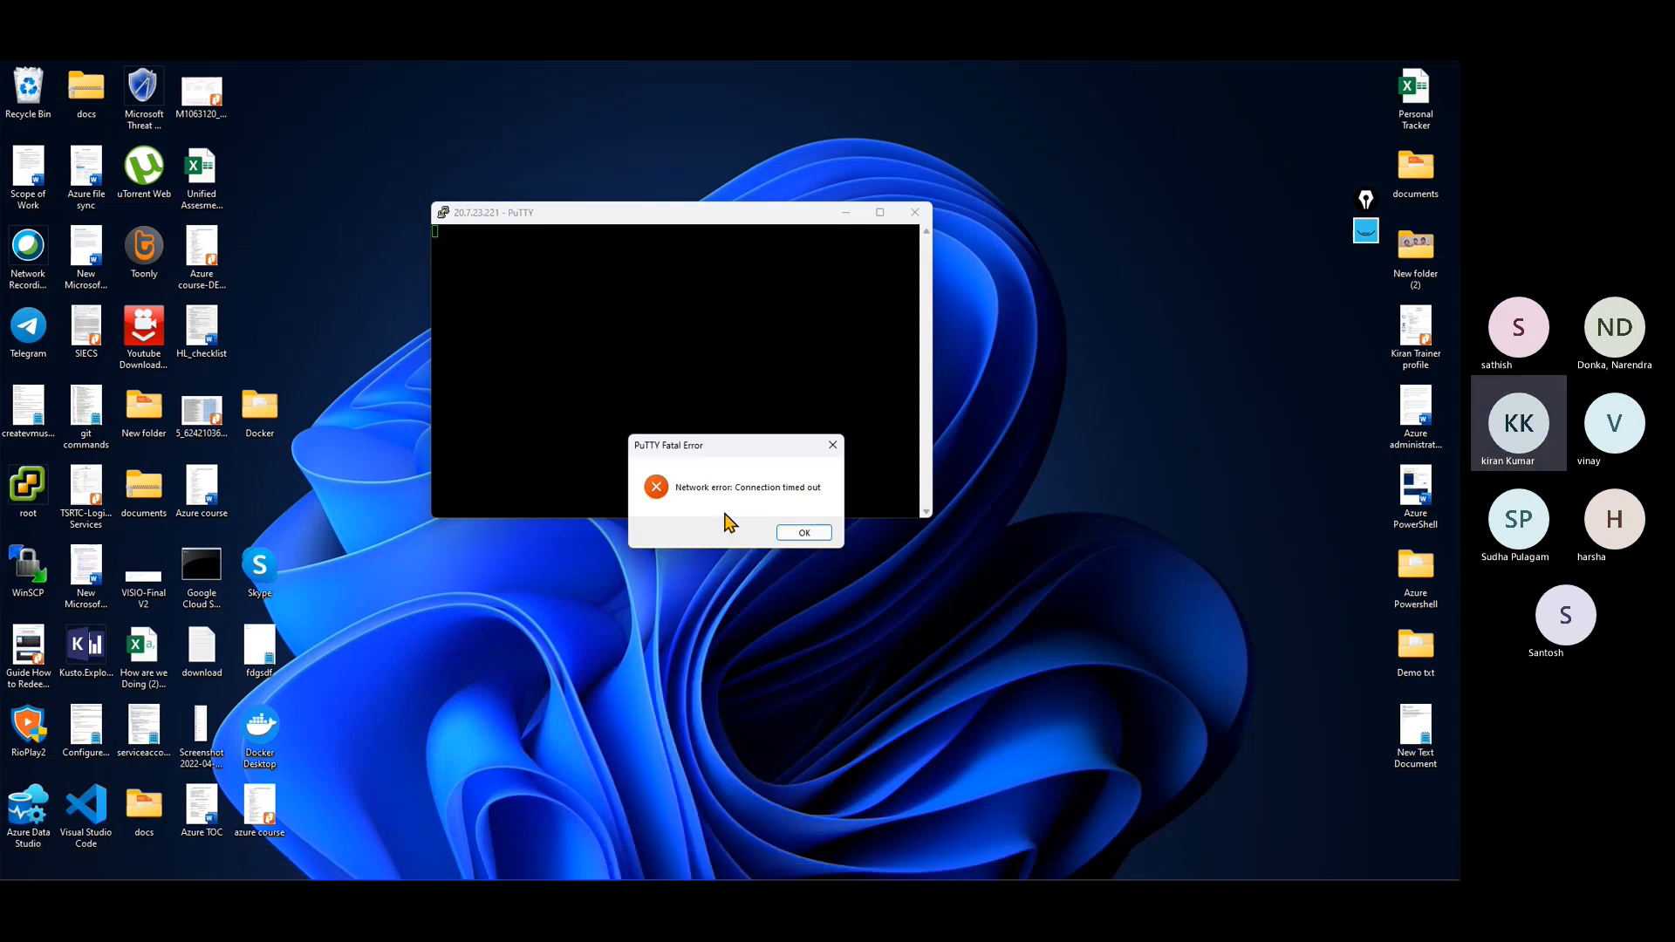
{"action": "left_click", "coordinate": [803, 533]}
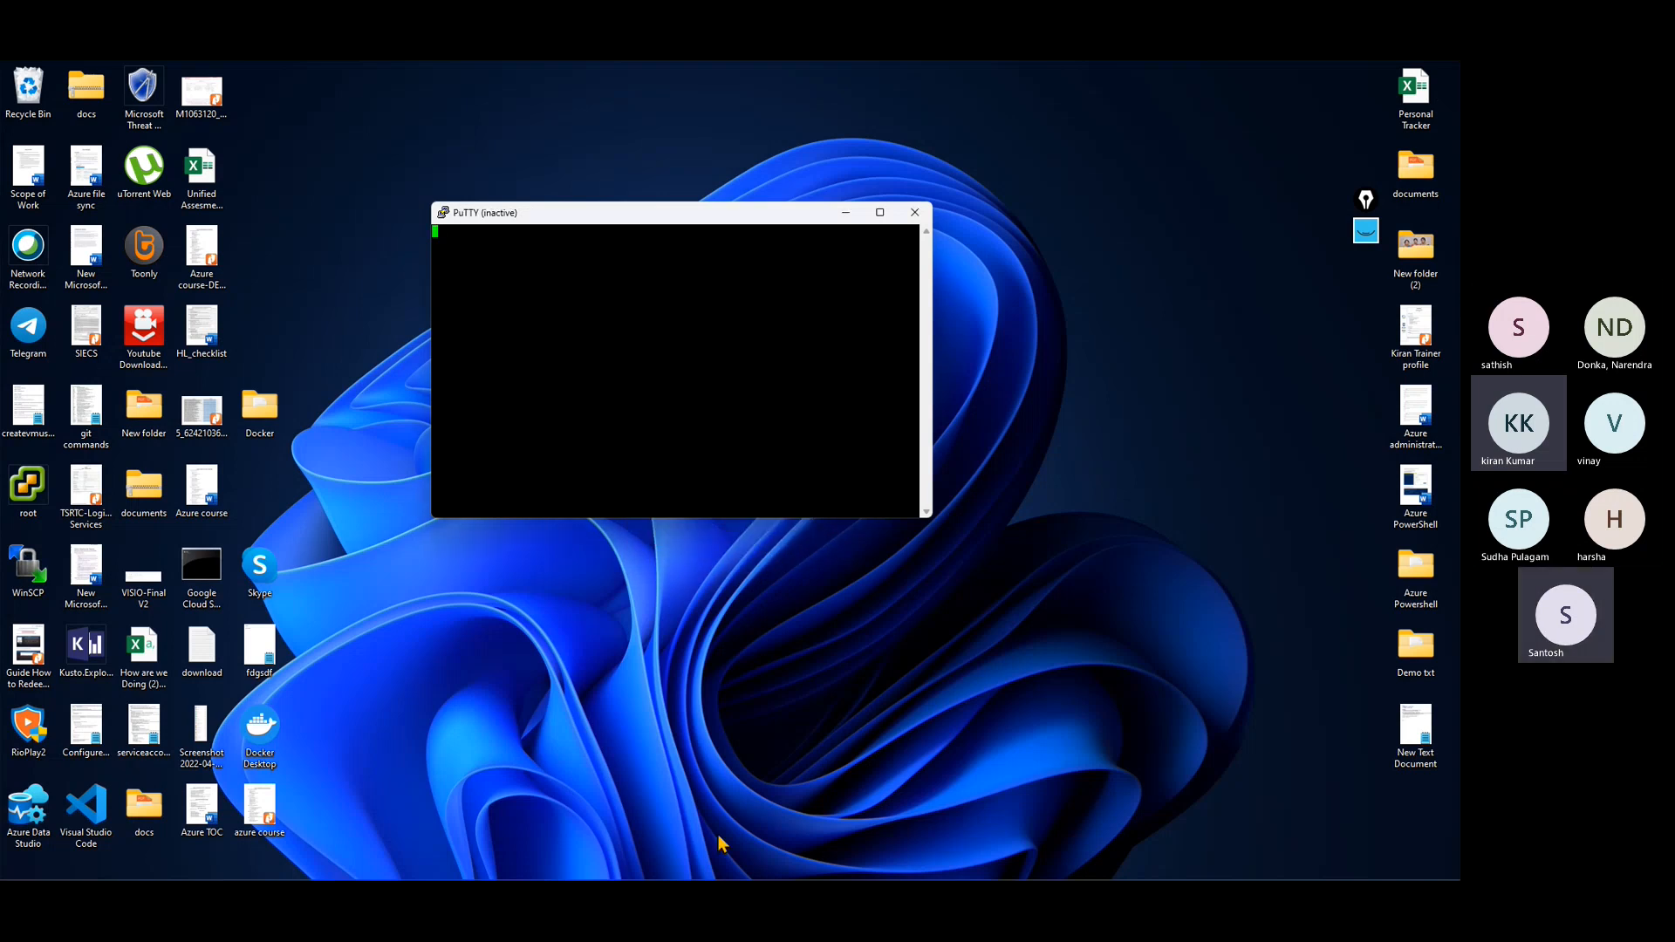
Step: Switch back to the Azure portal and open the network rules of firewall fw01's policy fwpolicy01
{"action": "left_click", "coordinate": [712, 866]}
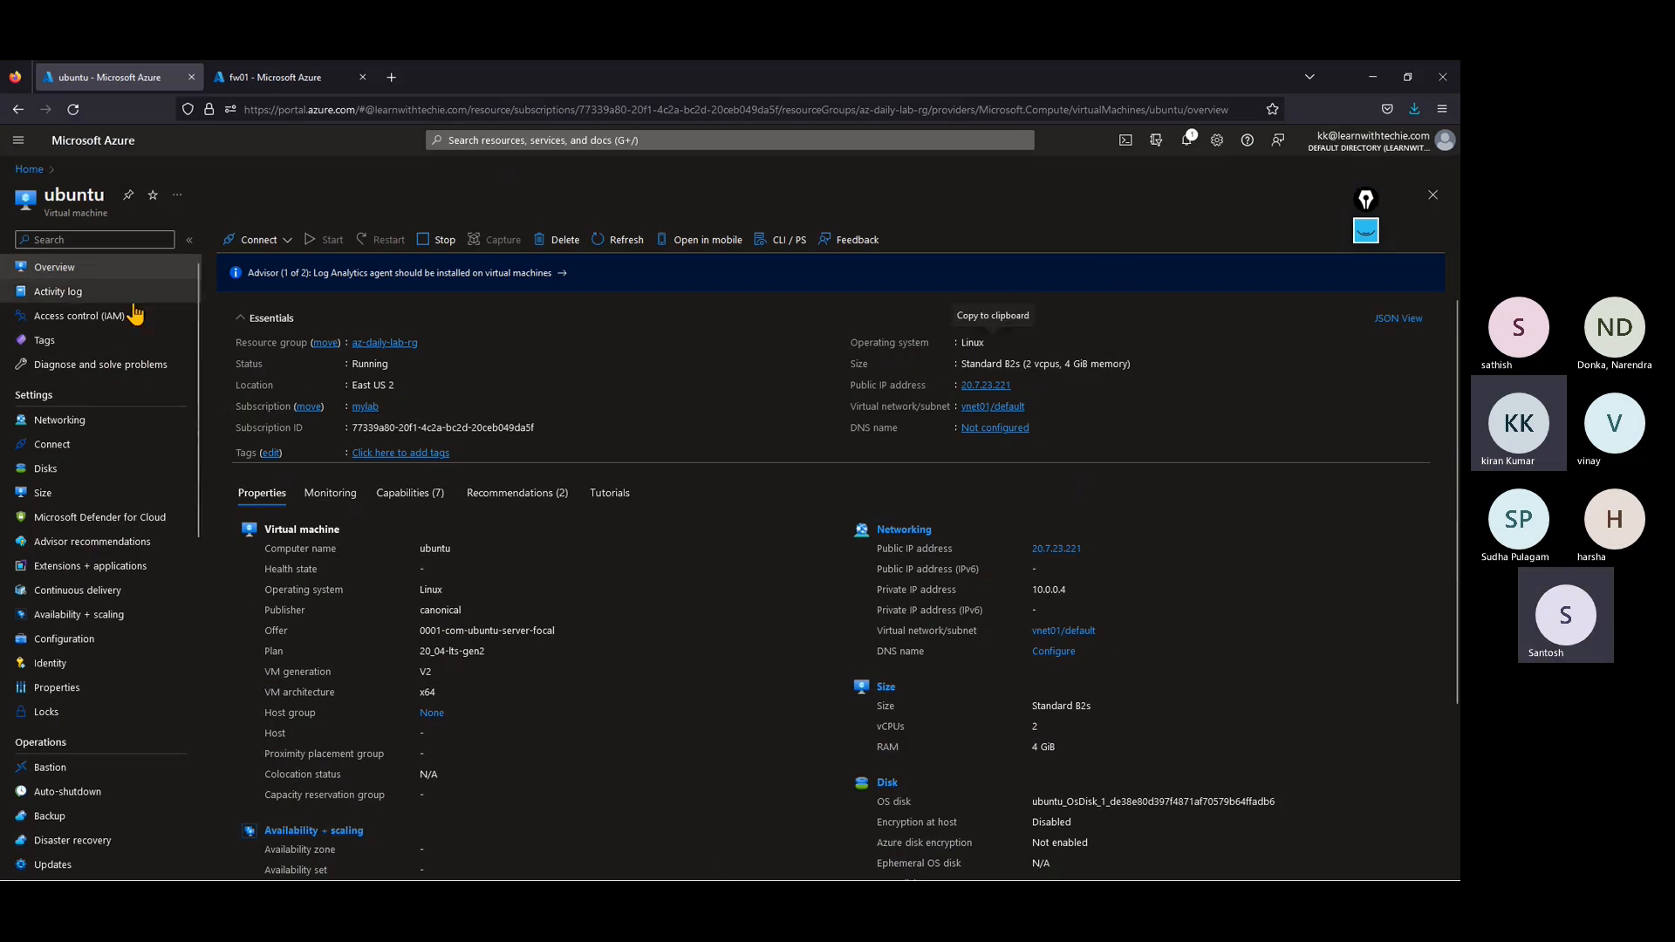
{"action": "left_click", "coordinate": [31, 171]}
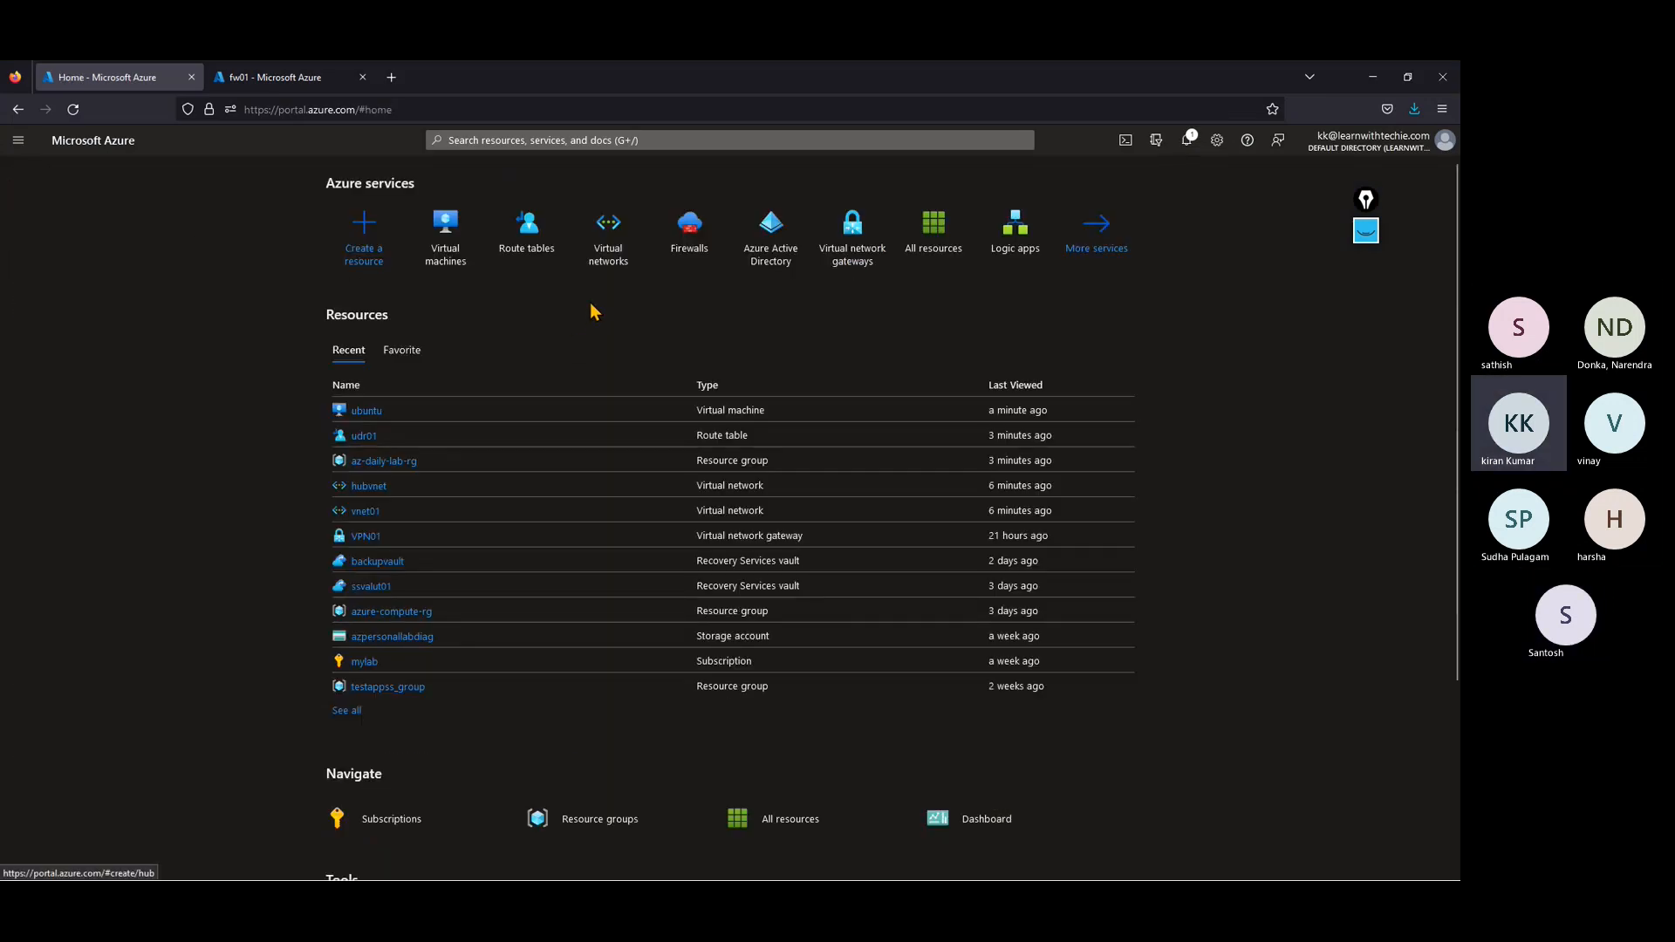
{"action": "left_click", "coordinate": [689, 234]}
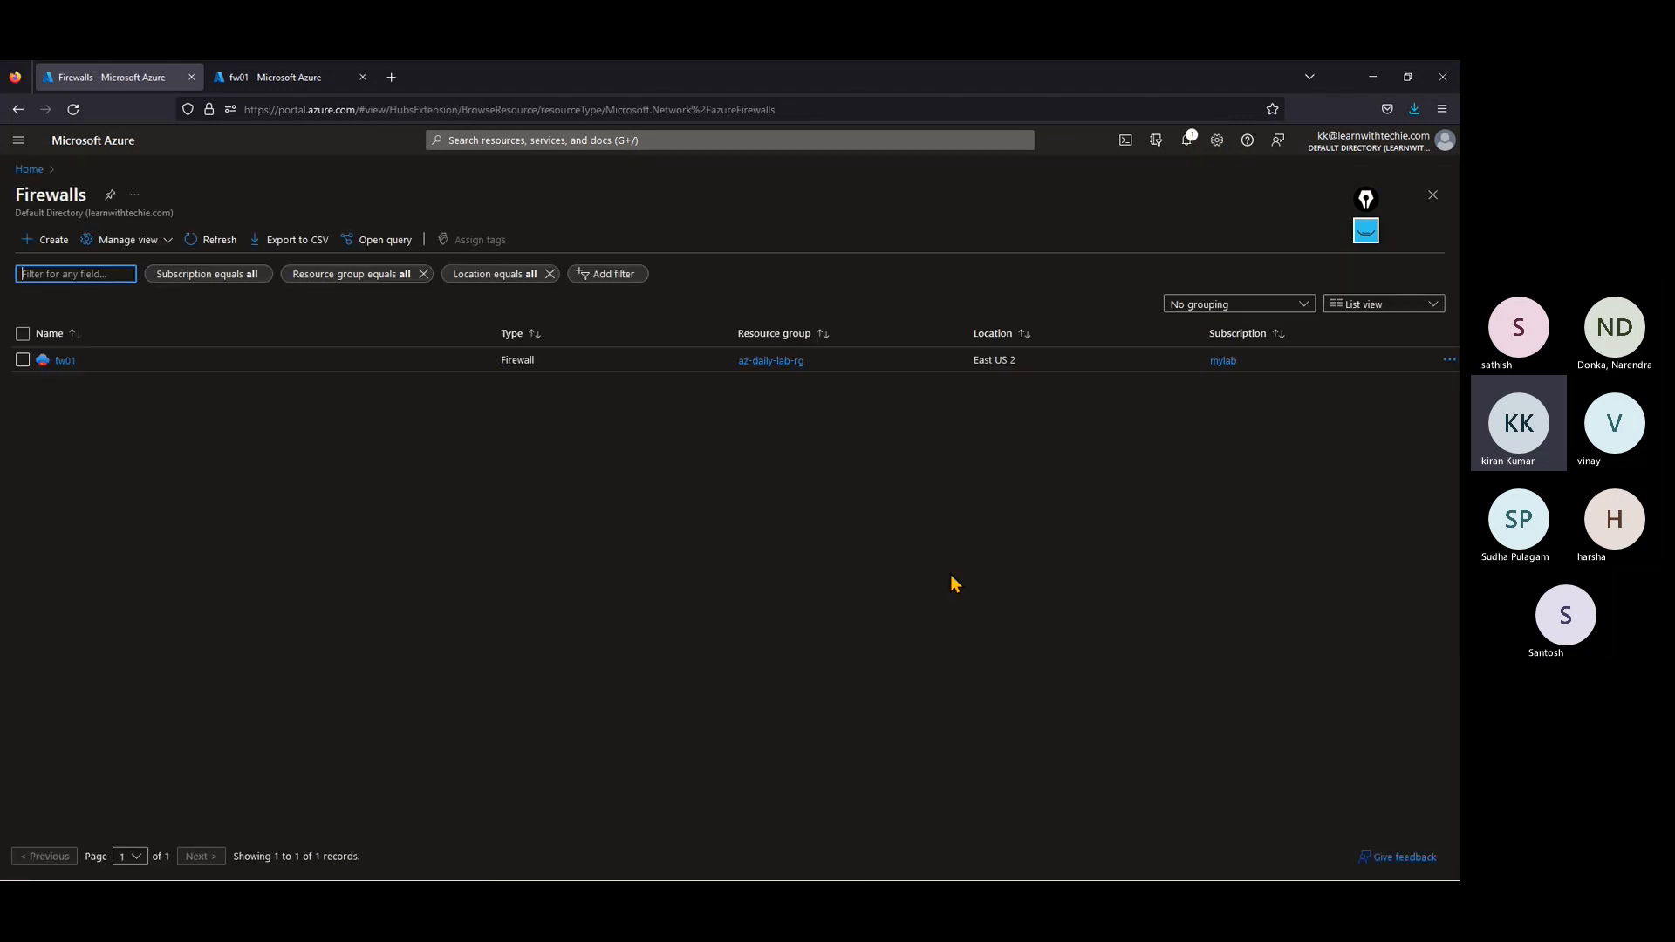
{"action": "left_click", "coordinate": [63, 361]}
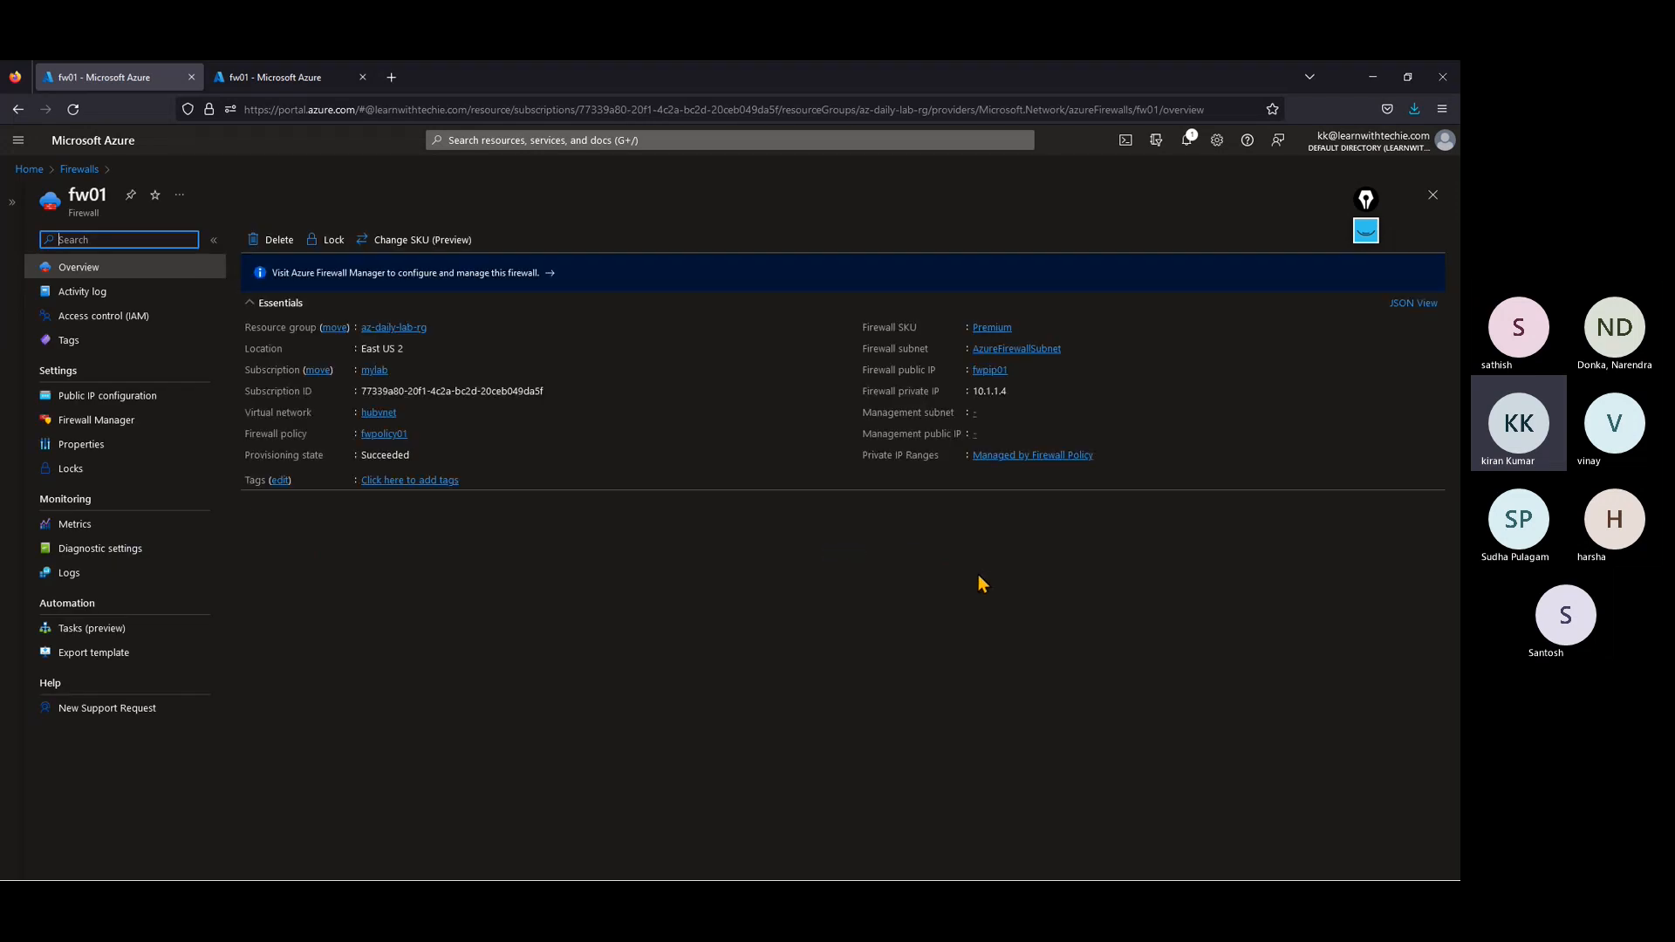
{"action": "left_click", "coordinate": [383, 434]}
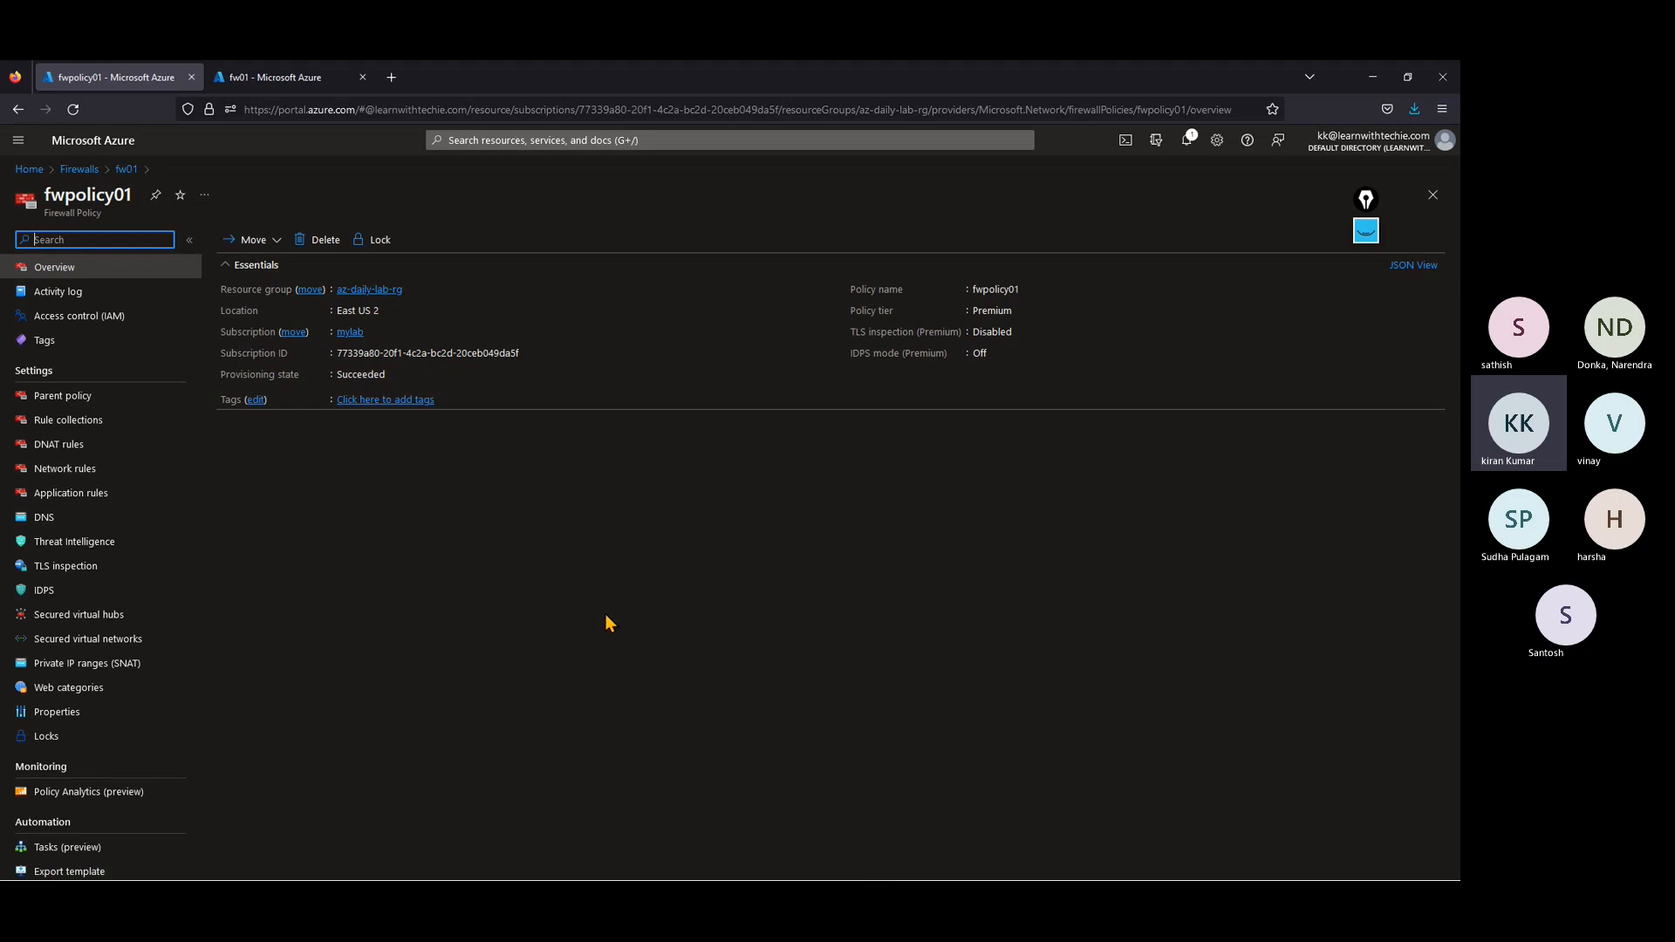
{"action": "left_click", "coordinate": [79, 469]}
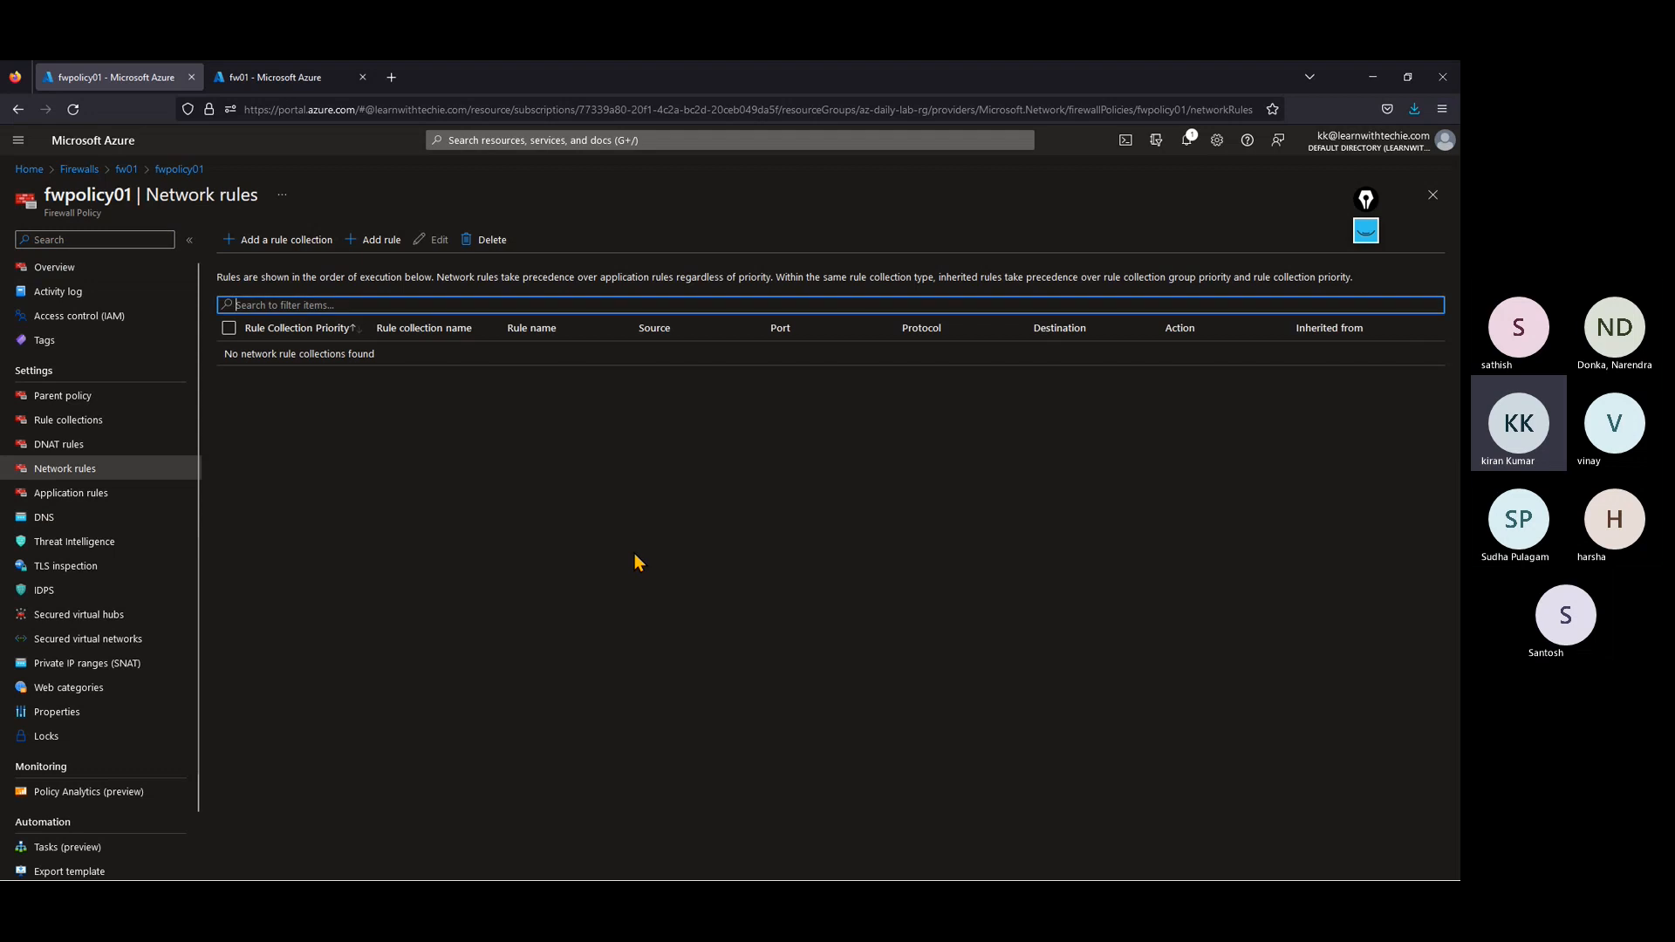
Step: Start a new network rule collection in fwpolicy01 named vmsshconnection with priority 1000
{"action": "left_click", "coordinate": [264, 247]}
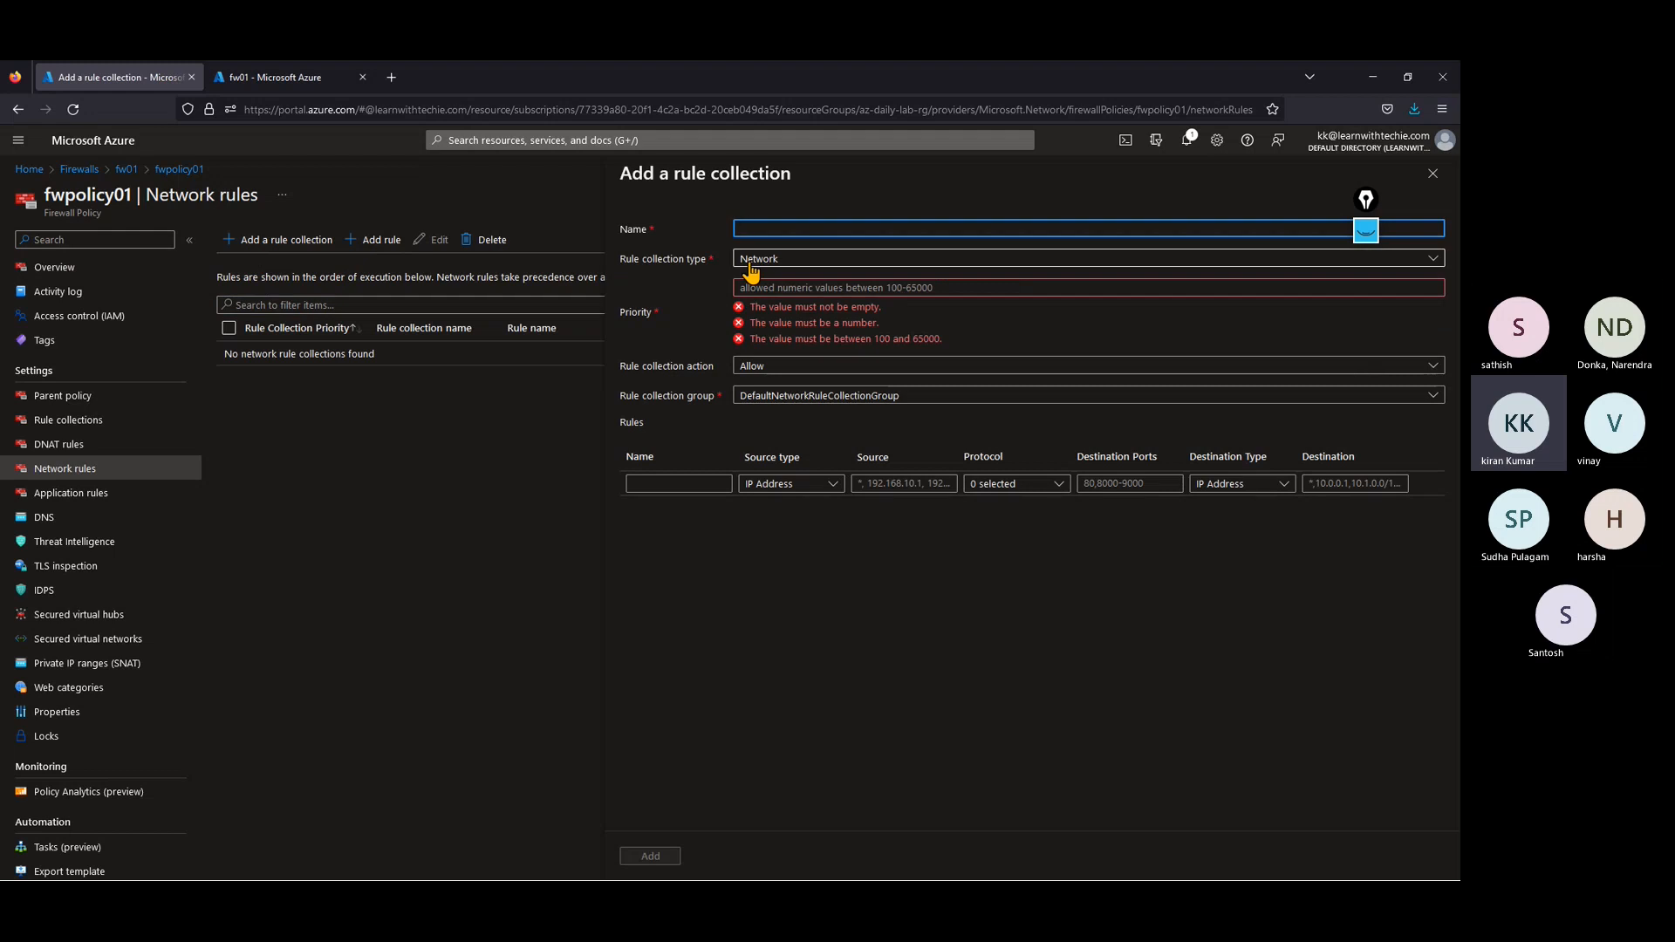
{"action": "type", "text": "vm"}
{"action": "type", "text": "rdp"}
{"action": "key", "text": "BackSpace"}
{"action": "key", "text": "BackSpace"}
{"action": "type", "text": "ssh"}
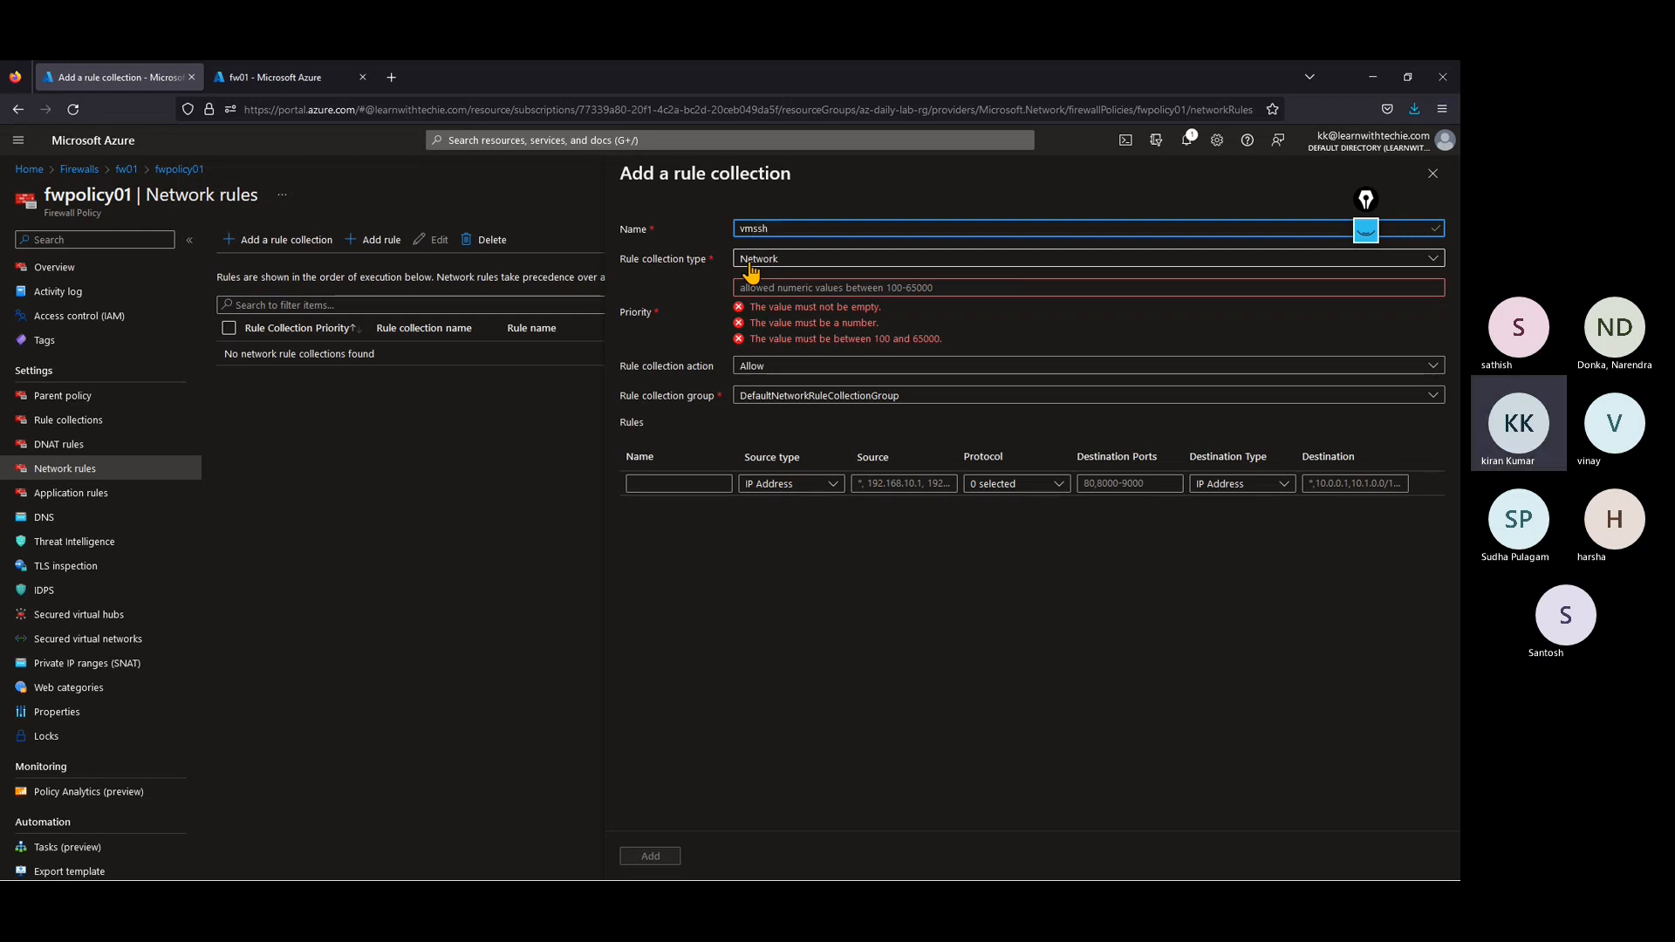
{"action": "type", "text": "connection"}
{"action": "left_click", "coordinate": [770, 294]}
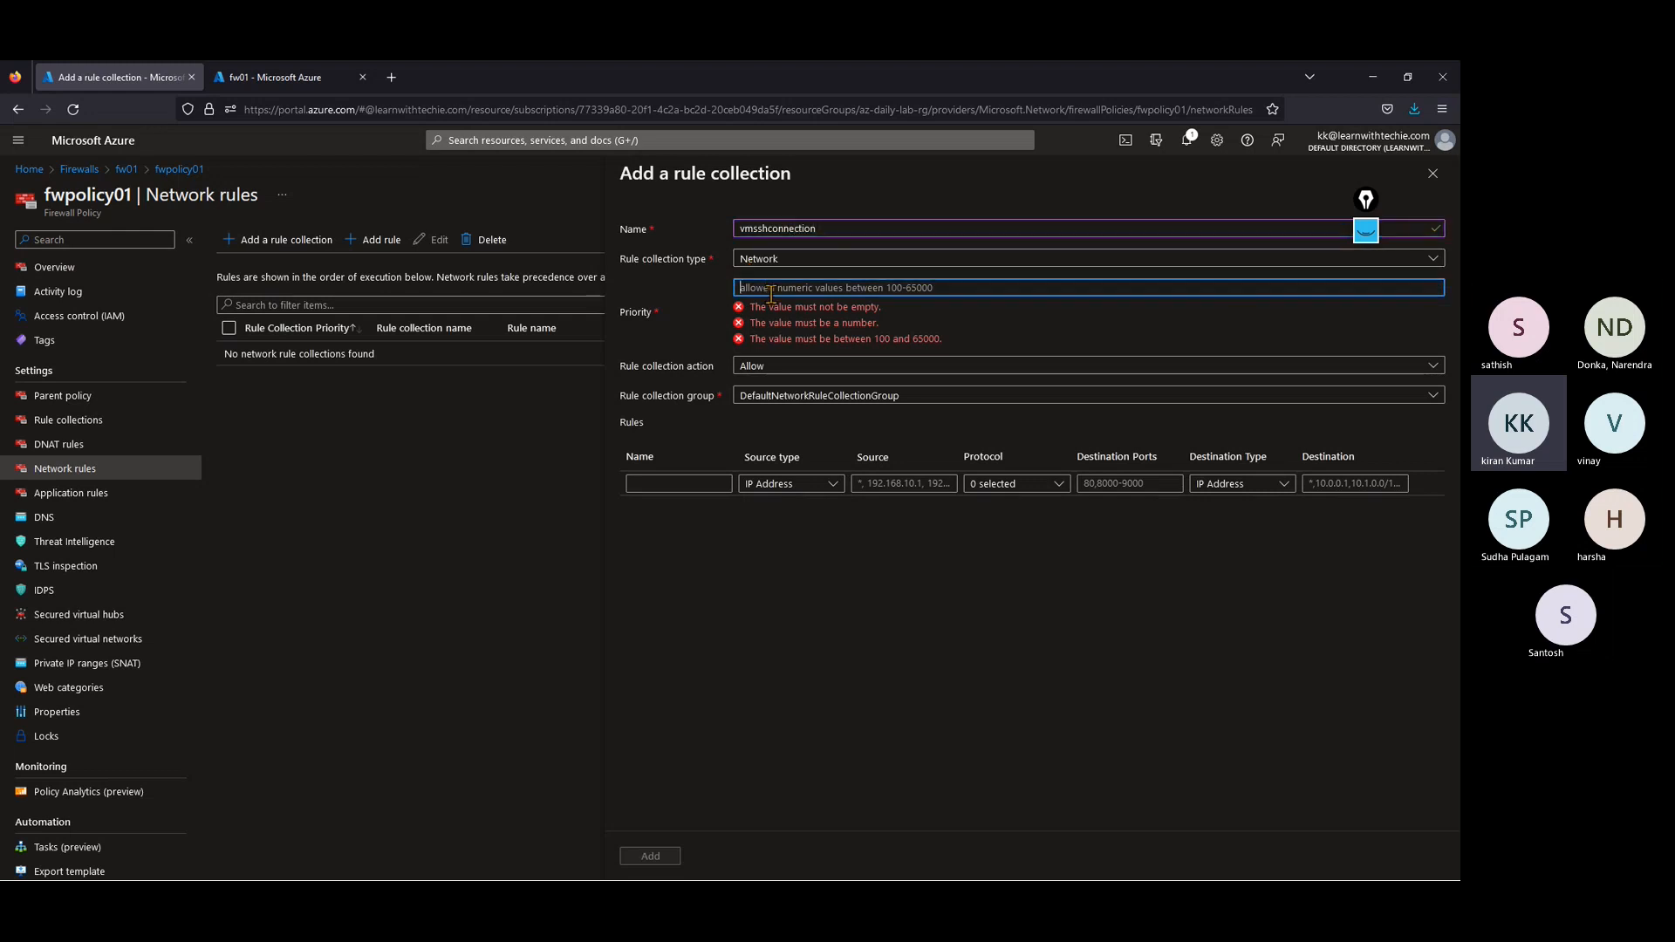
{"action": "type", "text": "1000"}
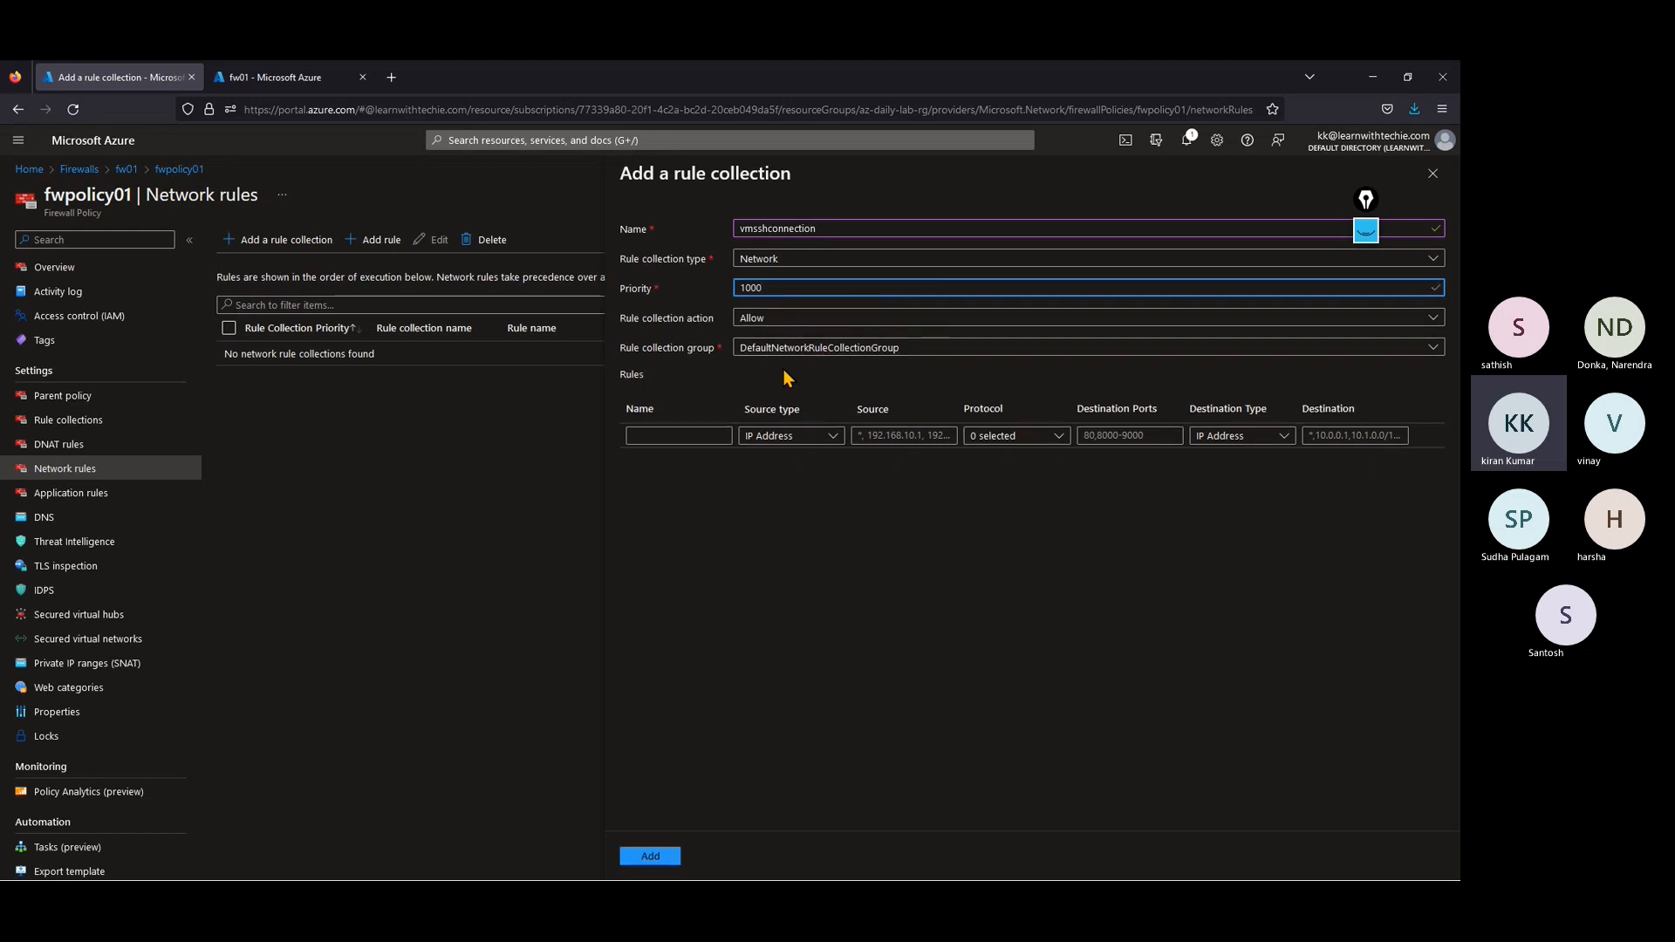
Step: Name the collection's first rule ubuntu_SSH and allow any source with * as the source address
{"action": "left_click", "coordinate": [682, 438]}
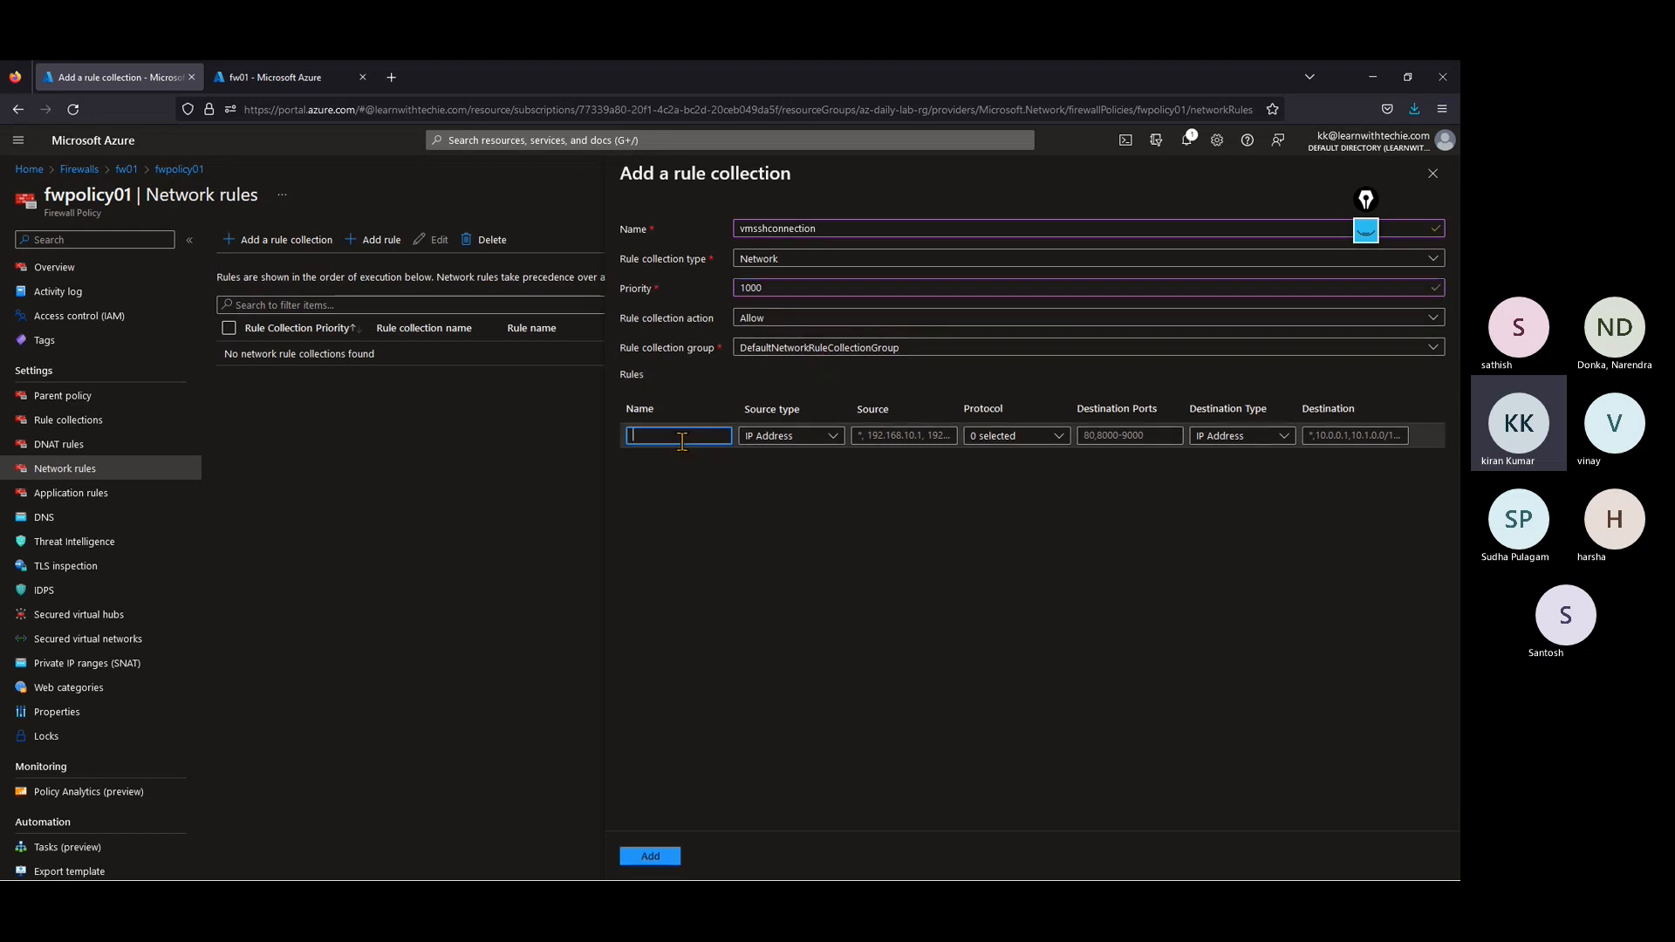
{"action": "type", "text": "ubuntu_"}
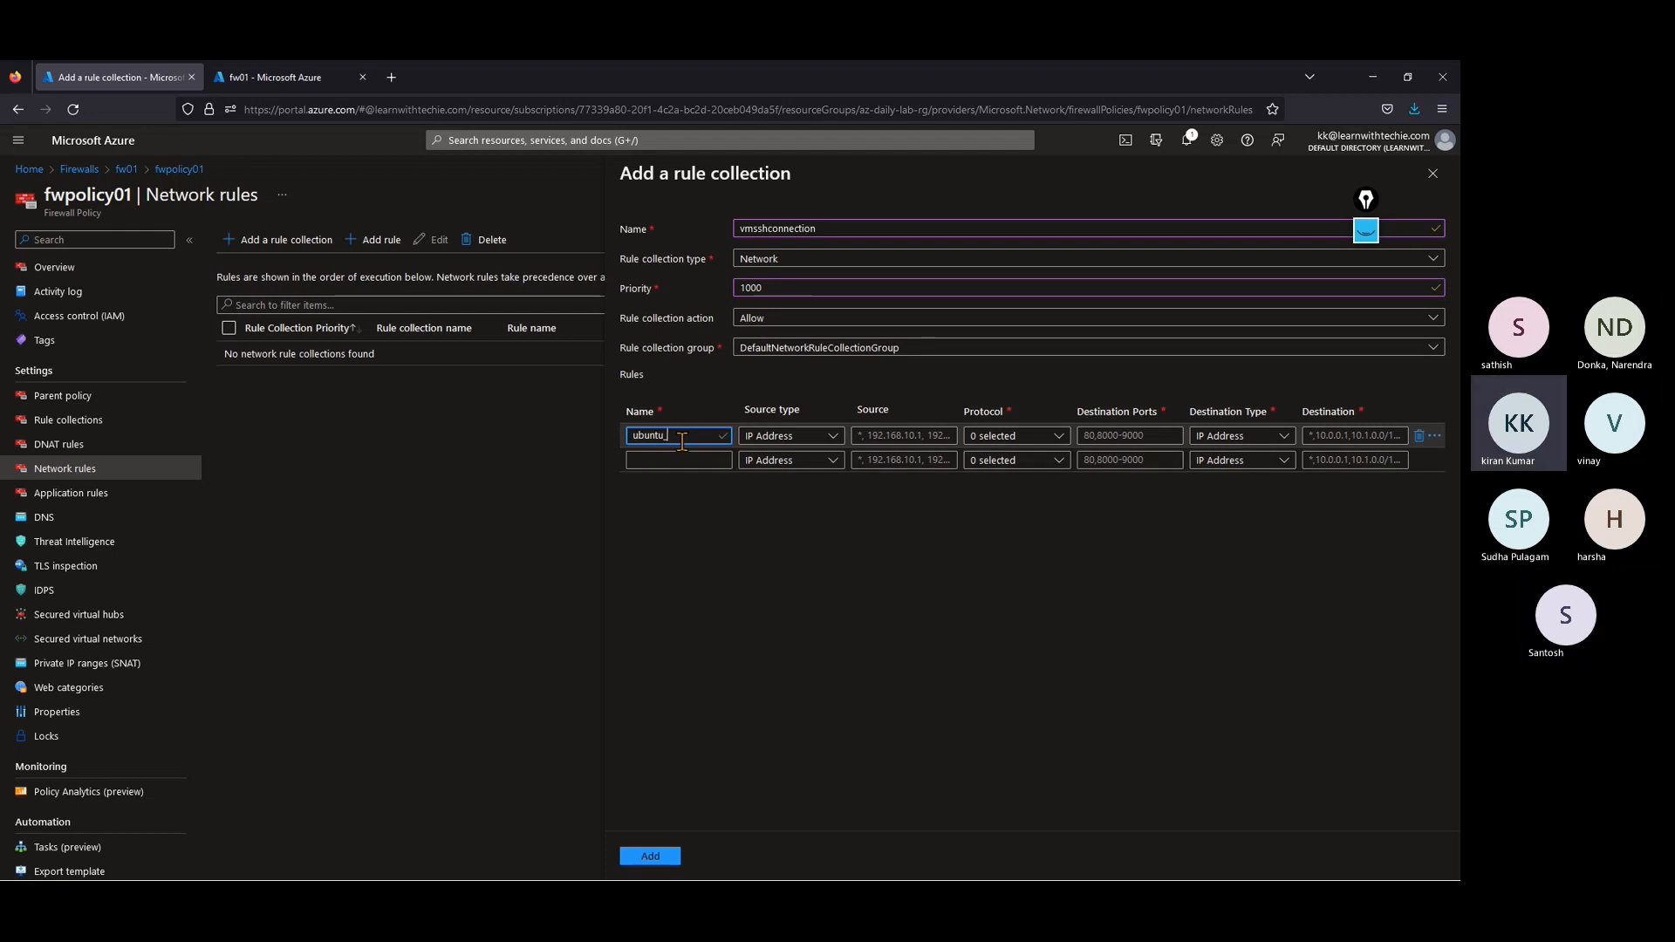
{"action": "type", "text": "SSH"}
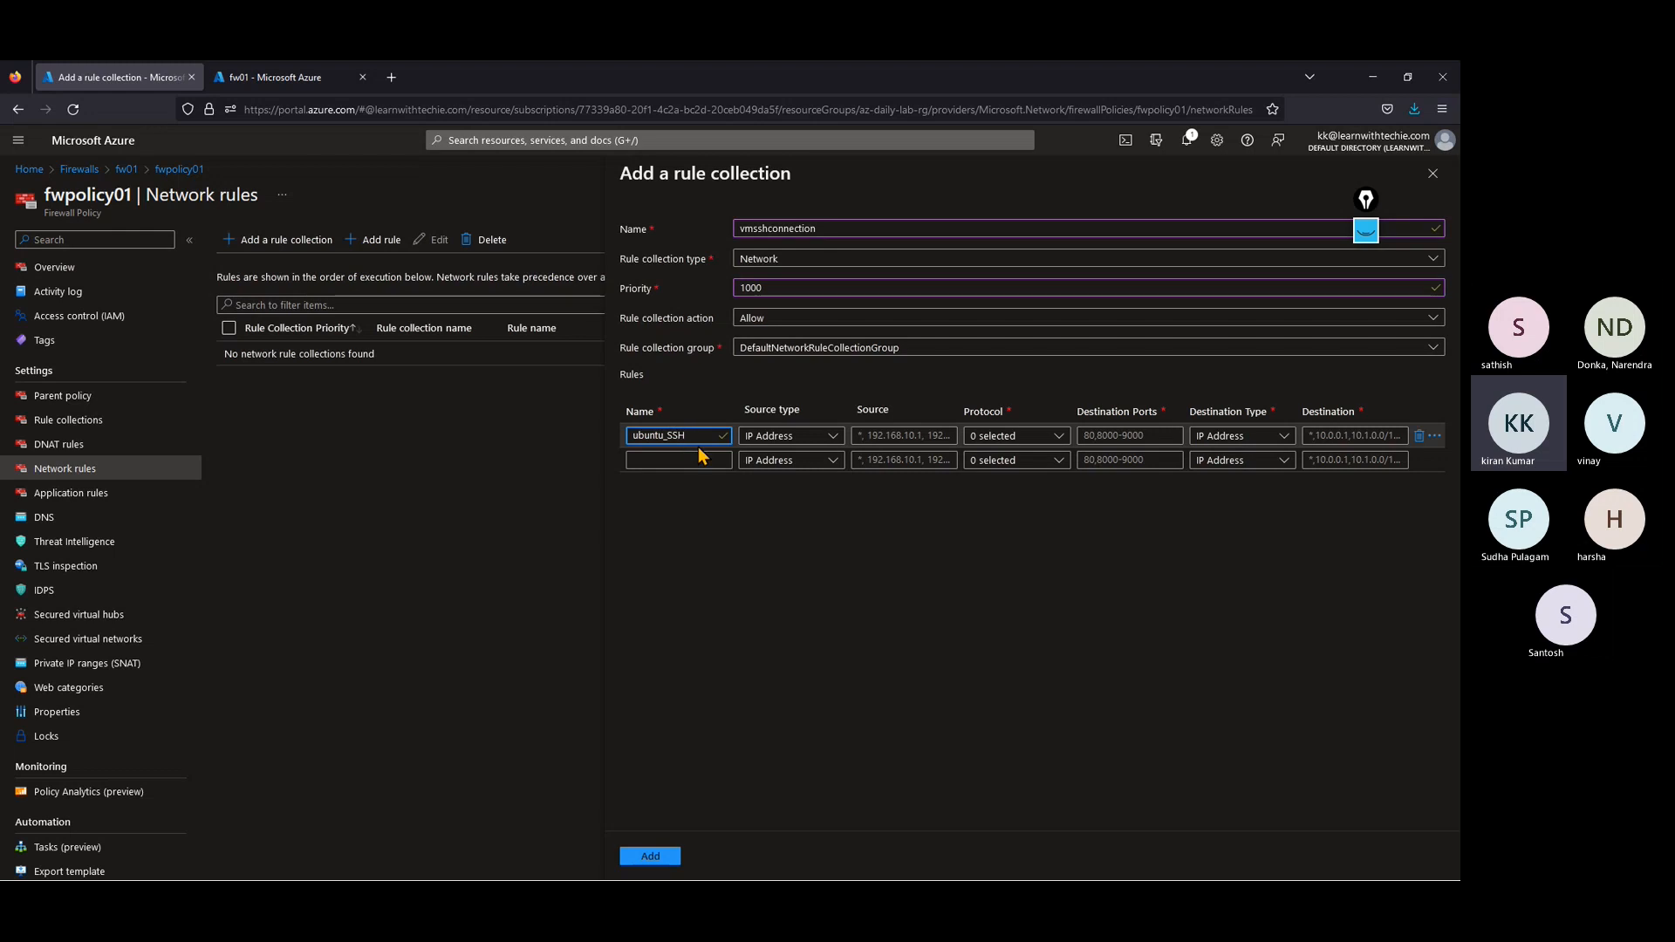
{"action": "left_click", "coordinate": [891, 434]}
{"action": "type", "text": "*"}
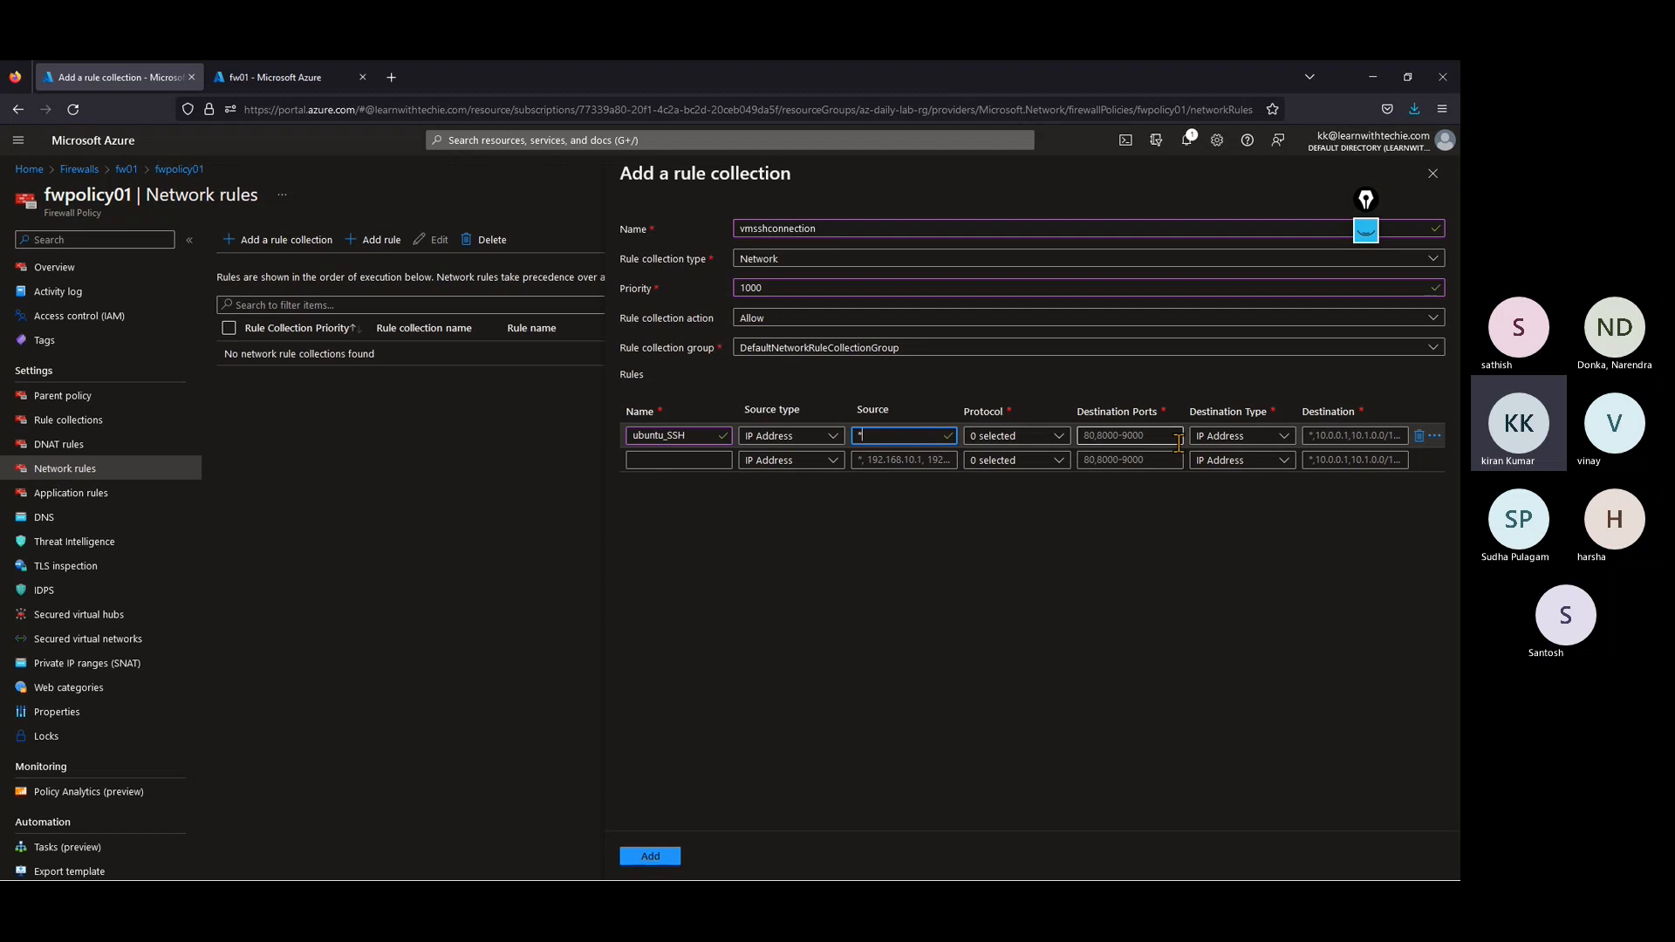
Step: Set the ubuntu_SSH rule's protocols to TCP and UDP, destination port to 22 and destination type to IP Address
{"action": "left_click", "coordinate": [1026, 441]}
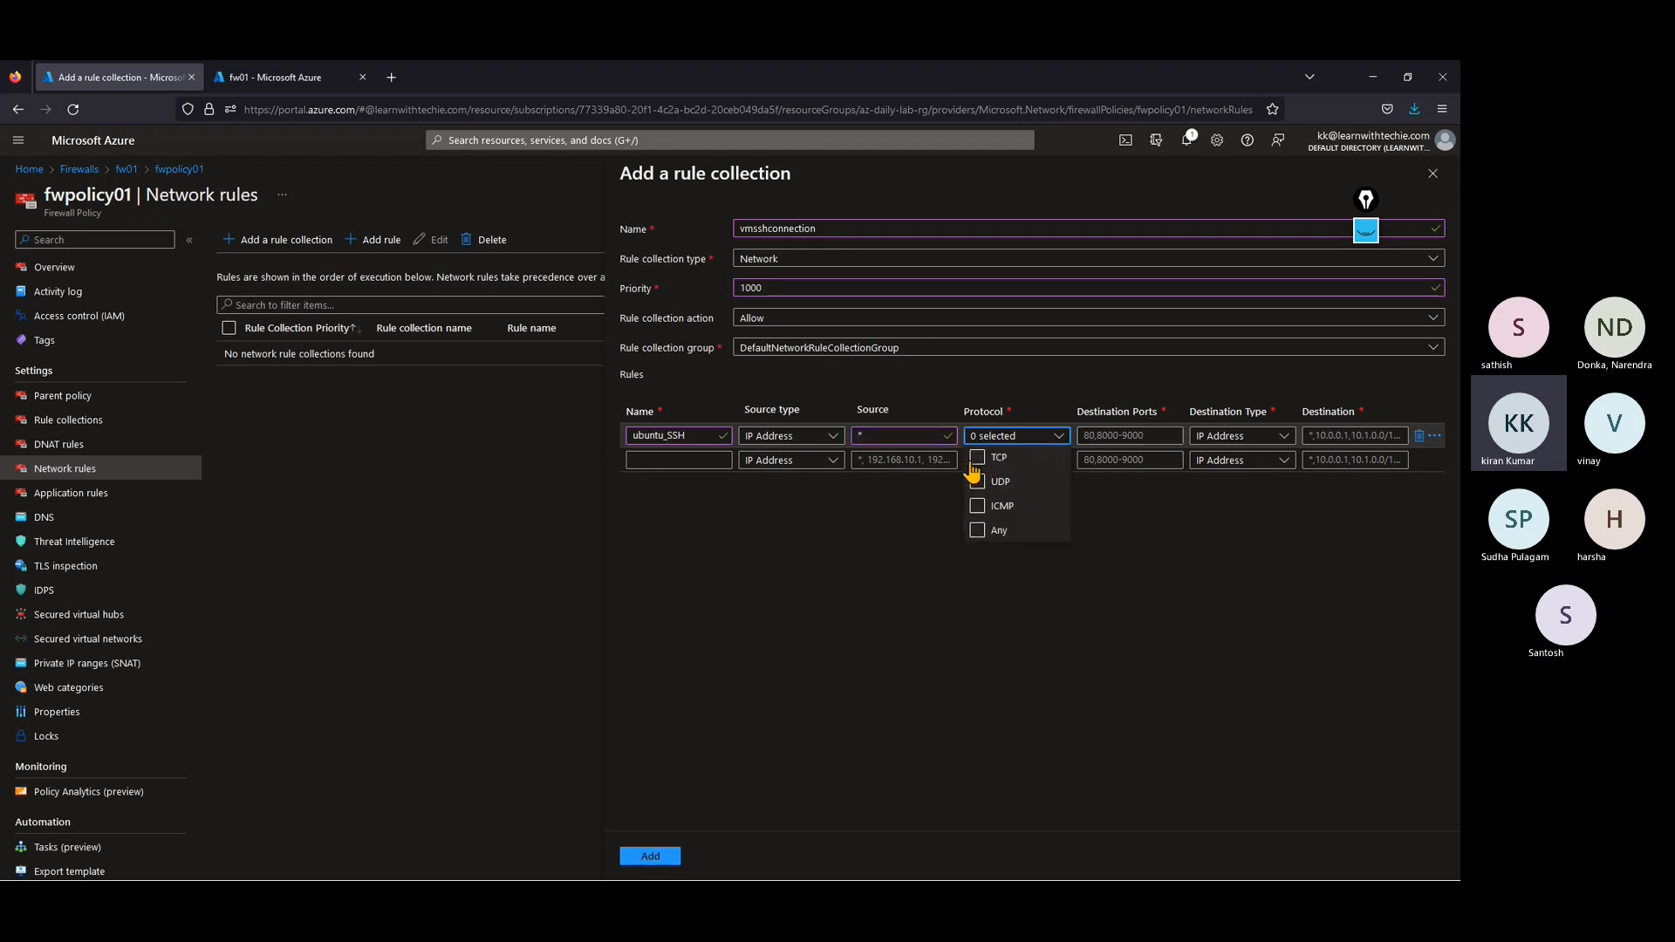
{"action": "left_click", "coordinate": [978, 460]}
{"action": "left_click", "coordinate": [979, 483]}
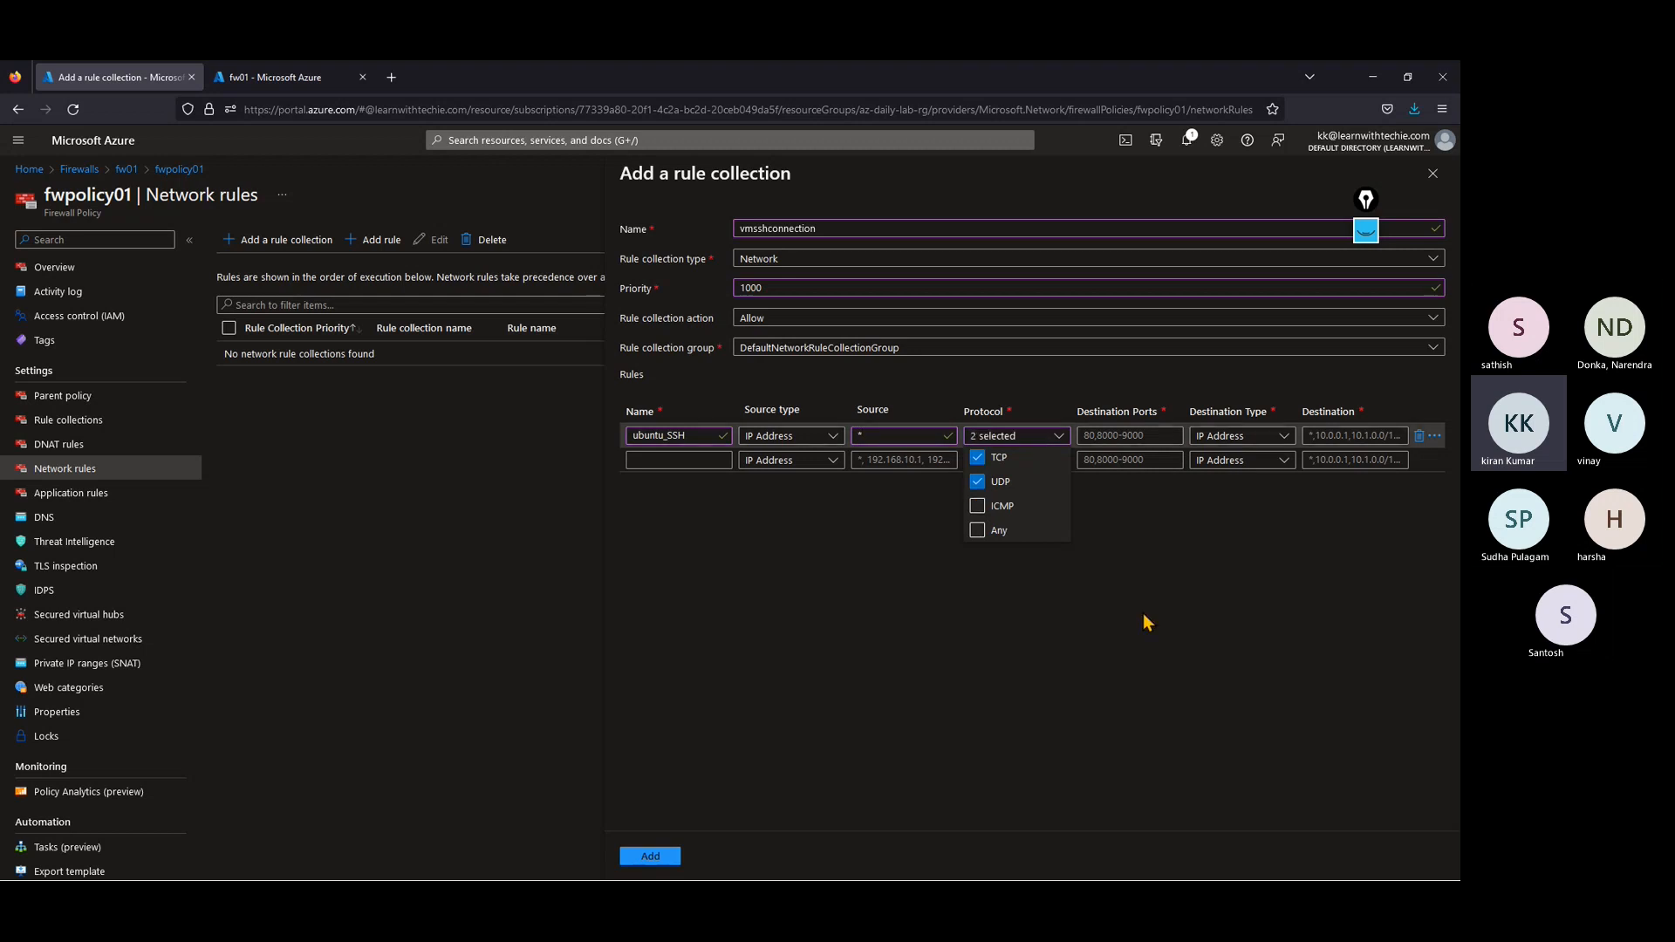
{"action": "left_click", "coordinate": [1117, 435]}
{"action": "type", "text": "22"}
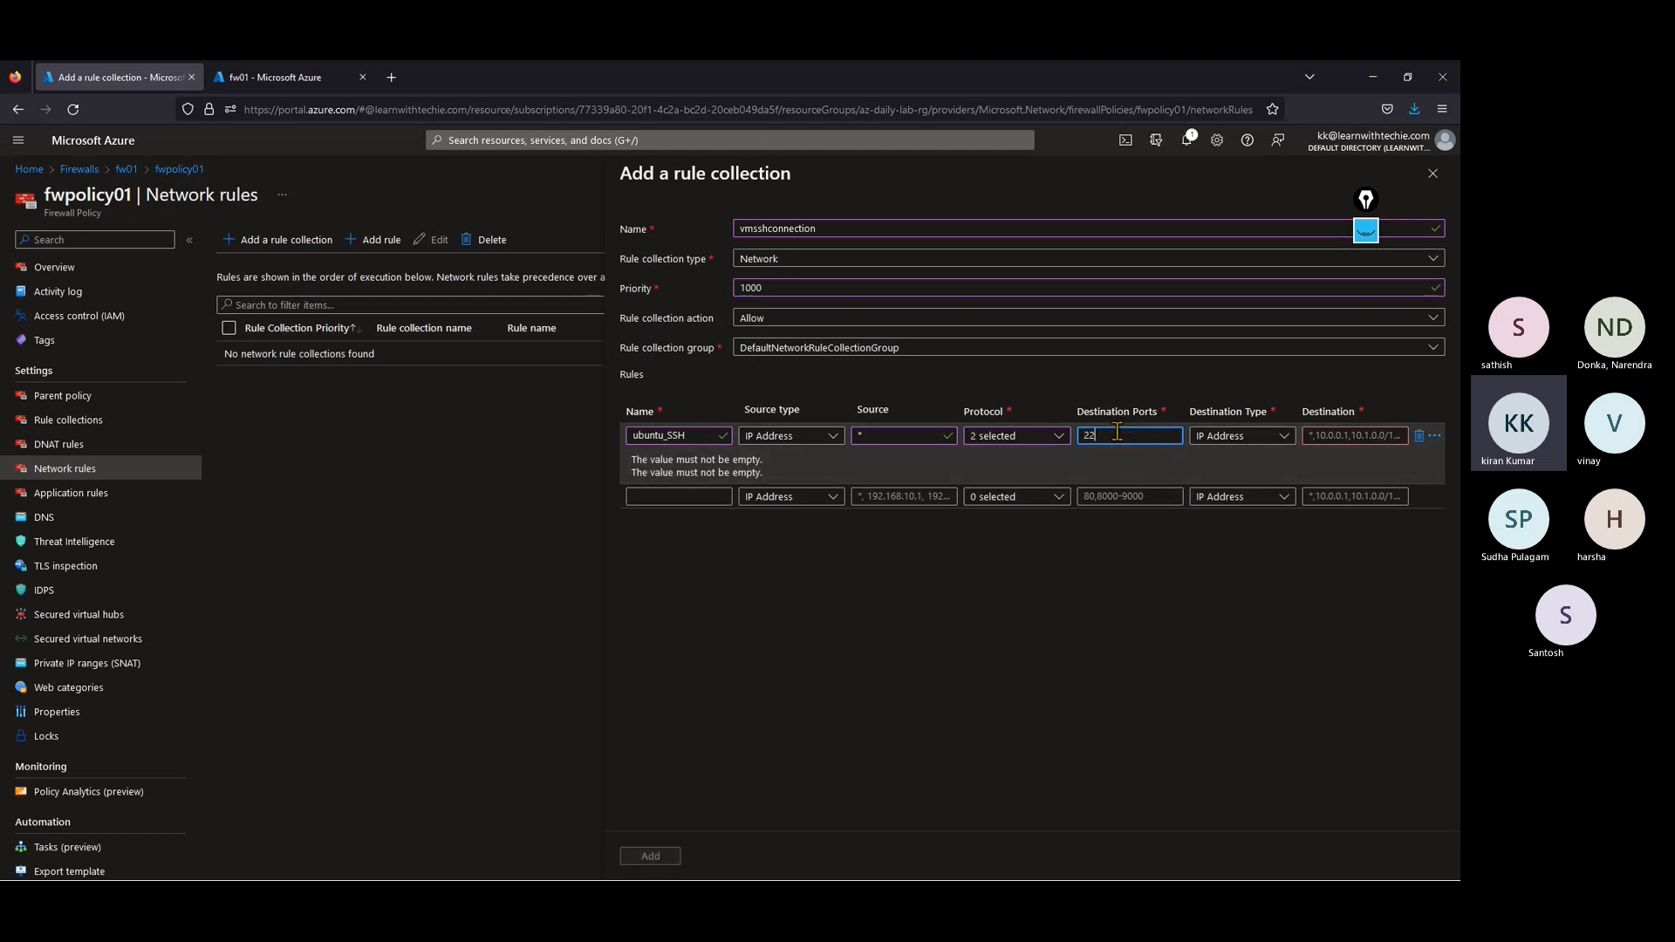
{"action": "left_click", "coordinate": [1208, 438]}
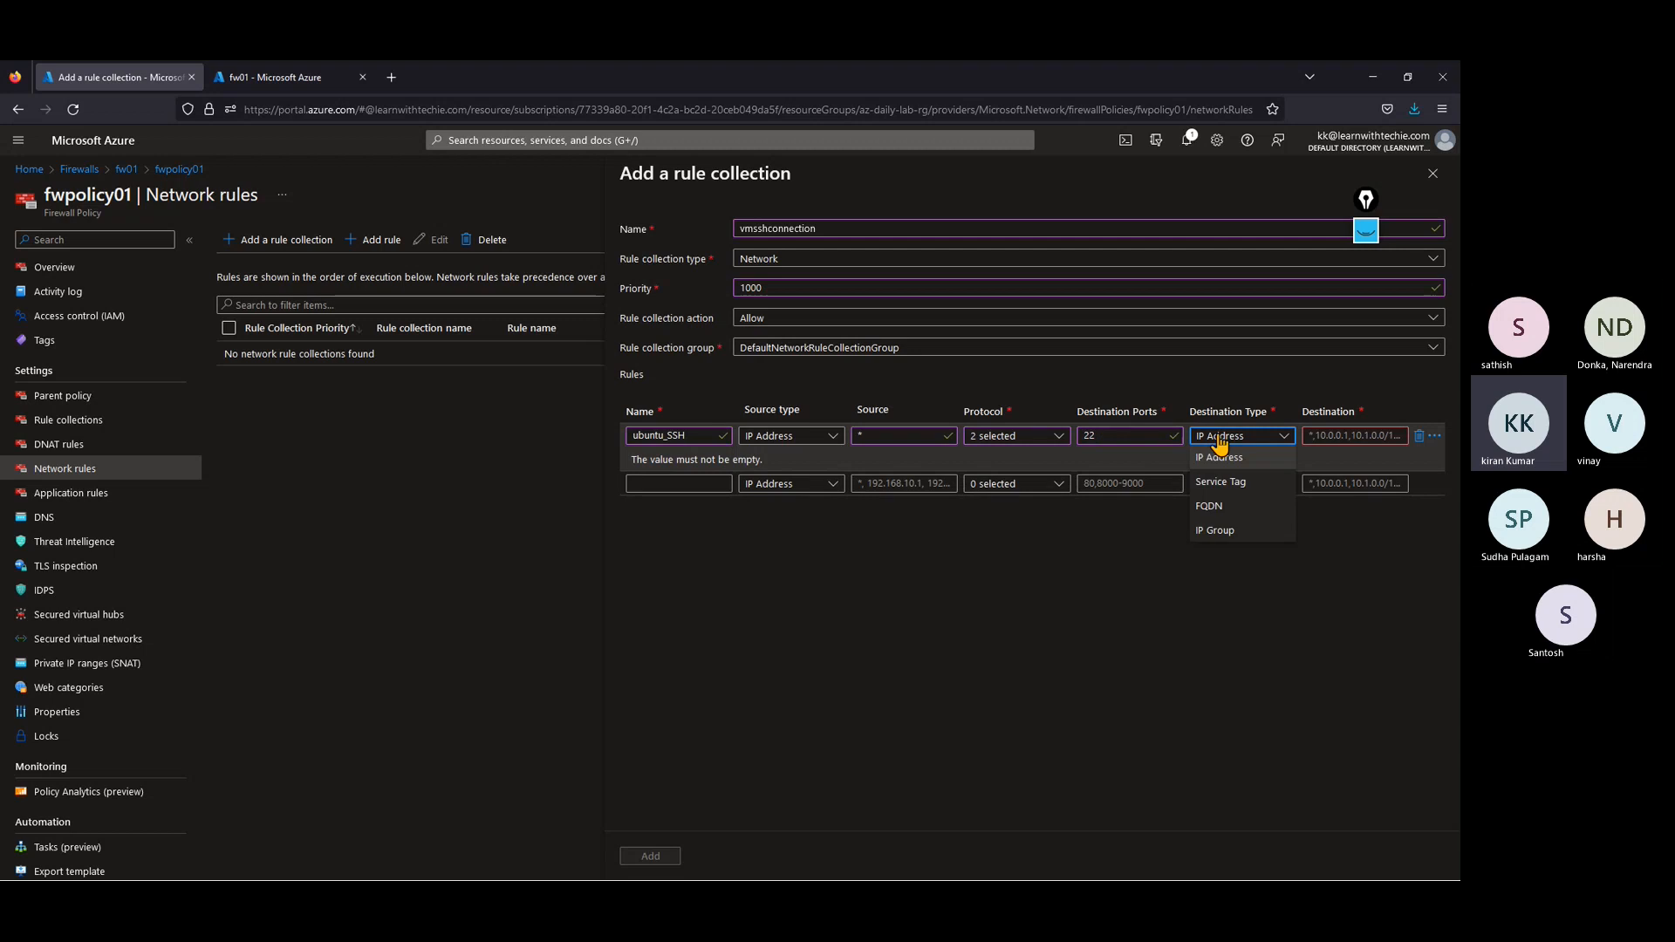
{"action": "left_click", "coordinate": [1221, 457]}
{"action": "left_click", "coordinate": [1328, 434]}
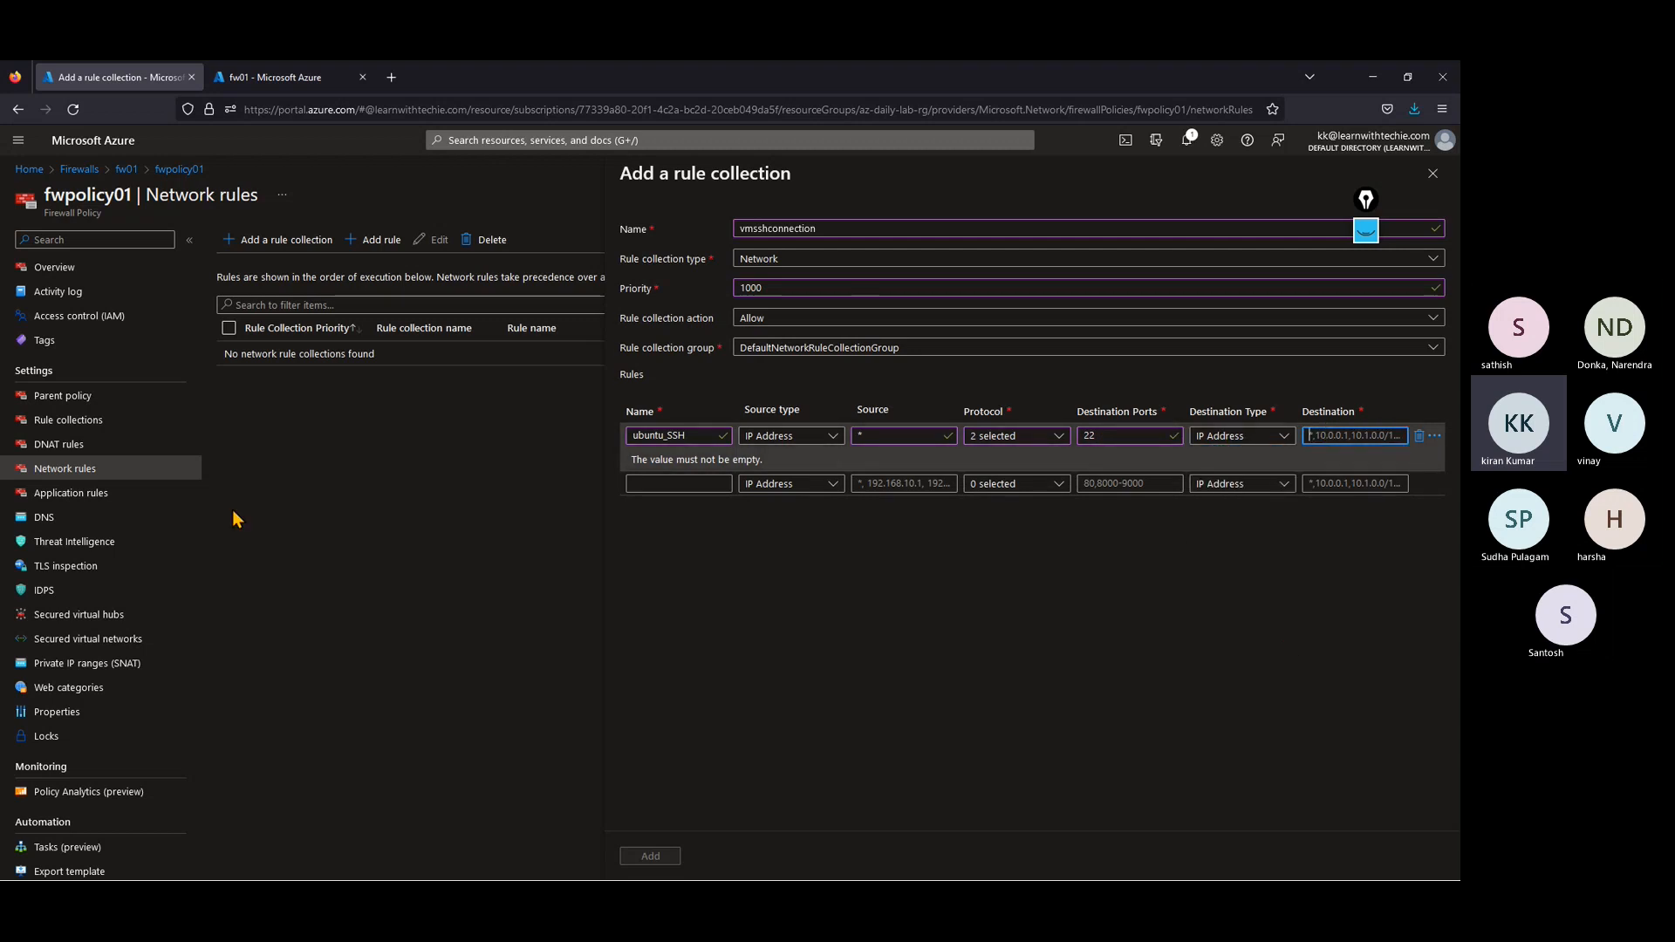
Step: Open the ubuntu virtual machine's overview in the other browser tab and copy its public IP address
{"action": "left_click", "coordinate": [275, 77]}
{"action": "left_click", "coordinate": [29, 169]}
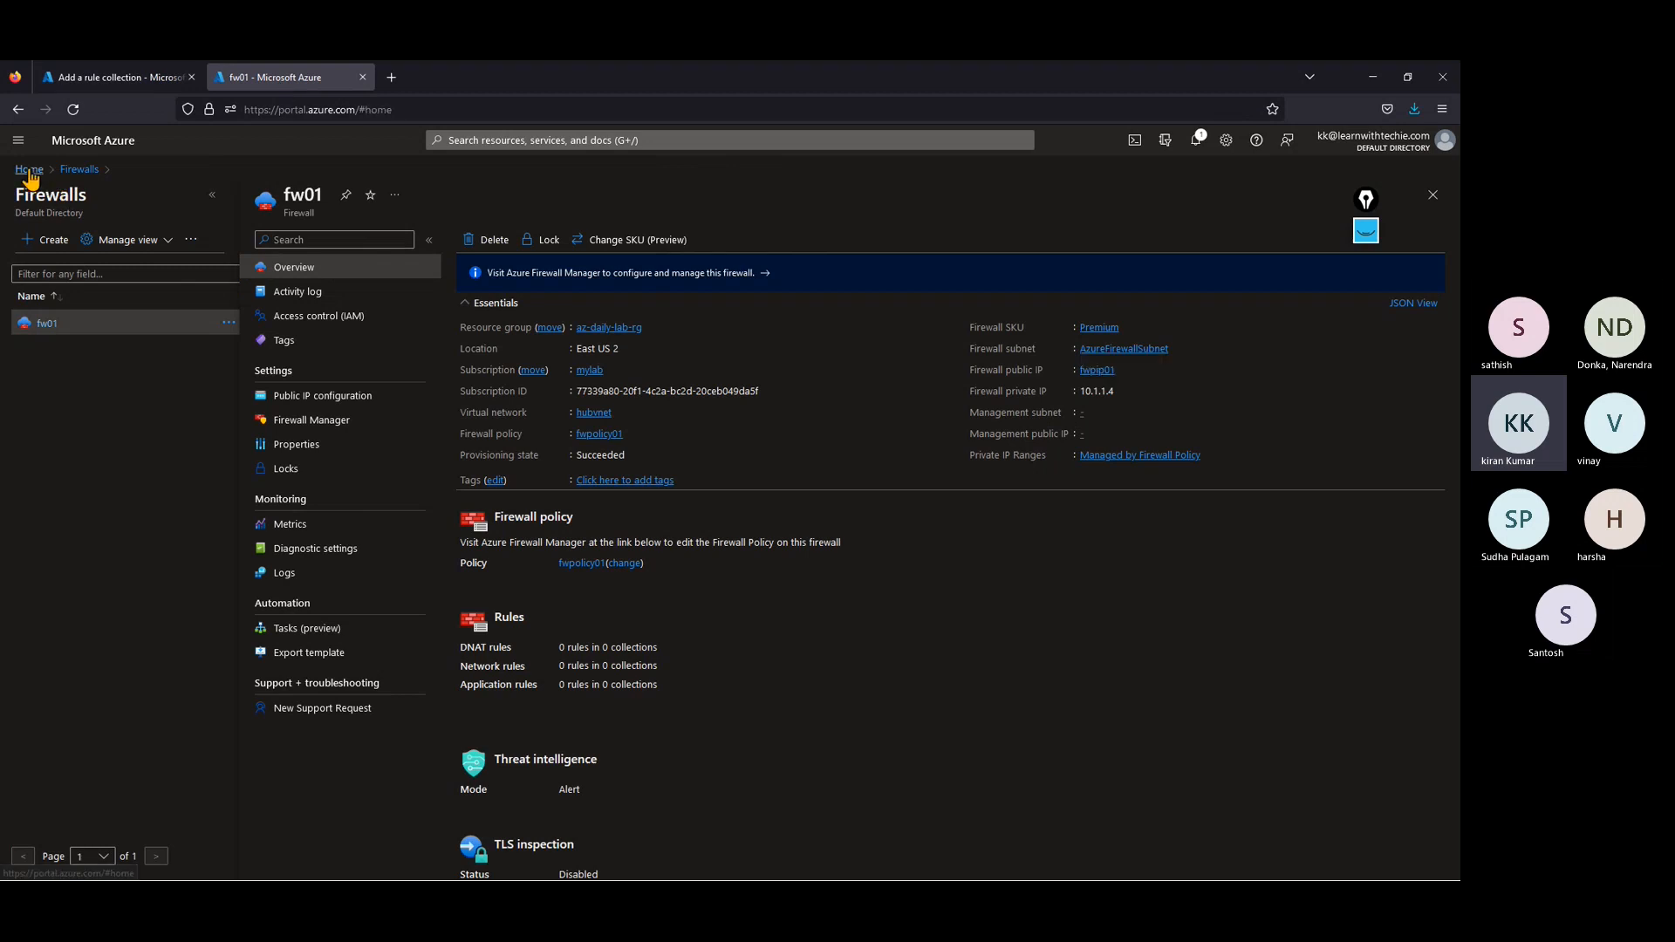
{"action": "left_click", "coordinate": [699, 260]}
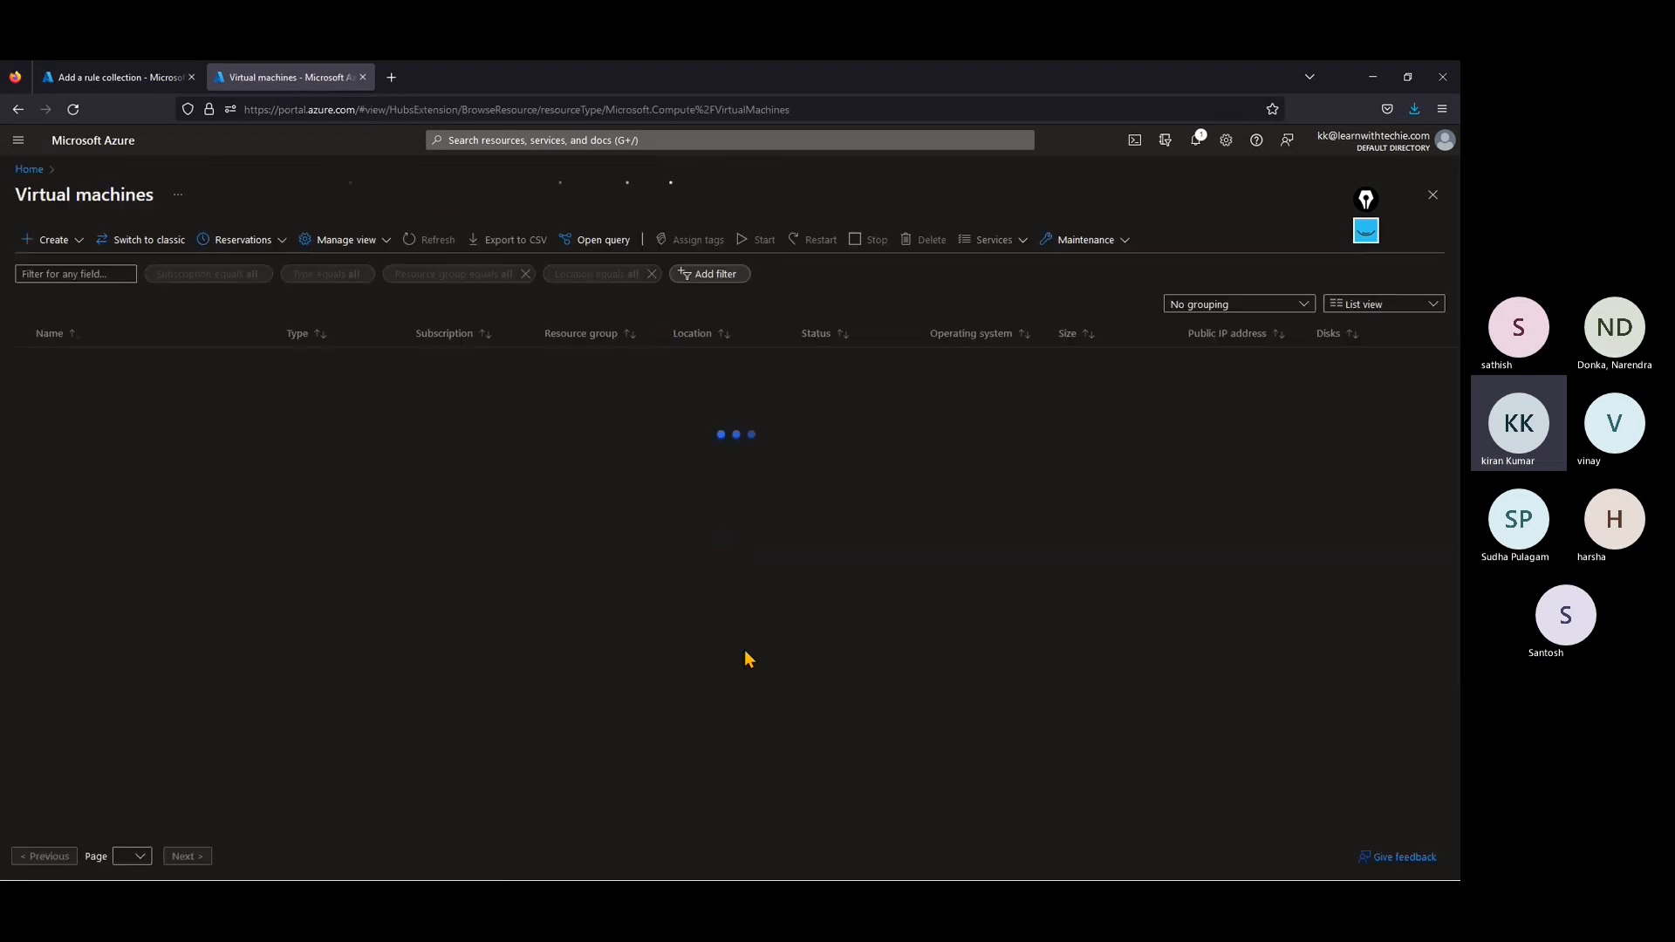
{"action": "left_click", "coordinate": [58, 365]}
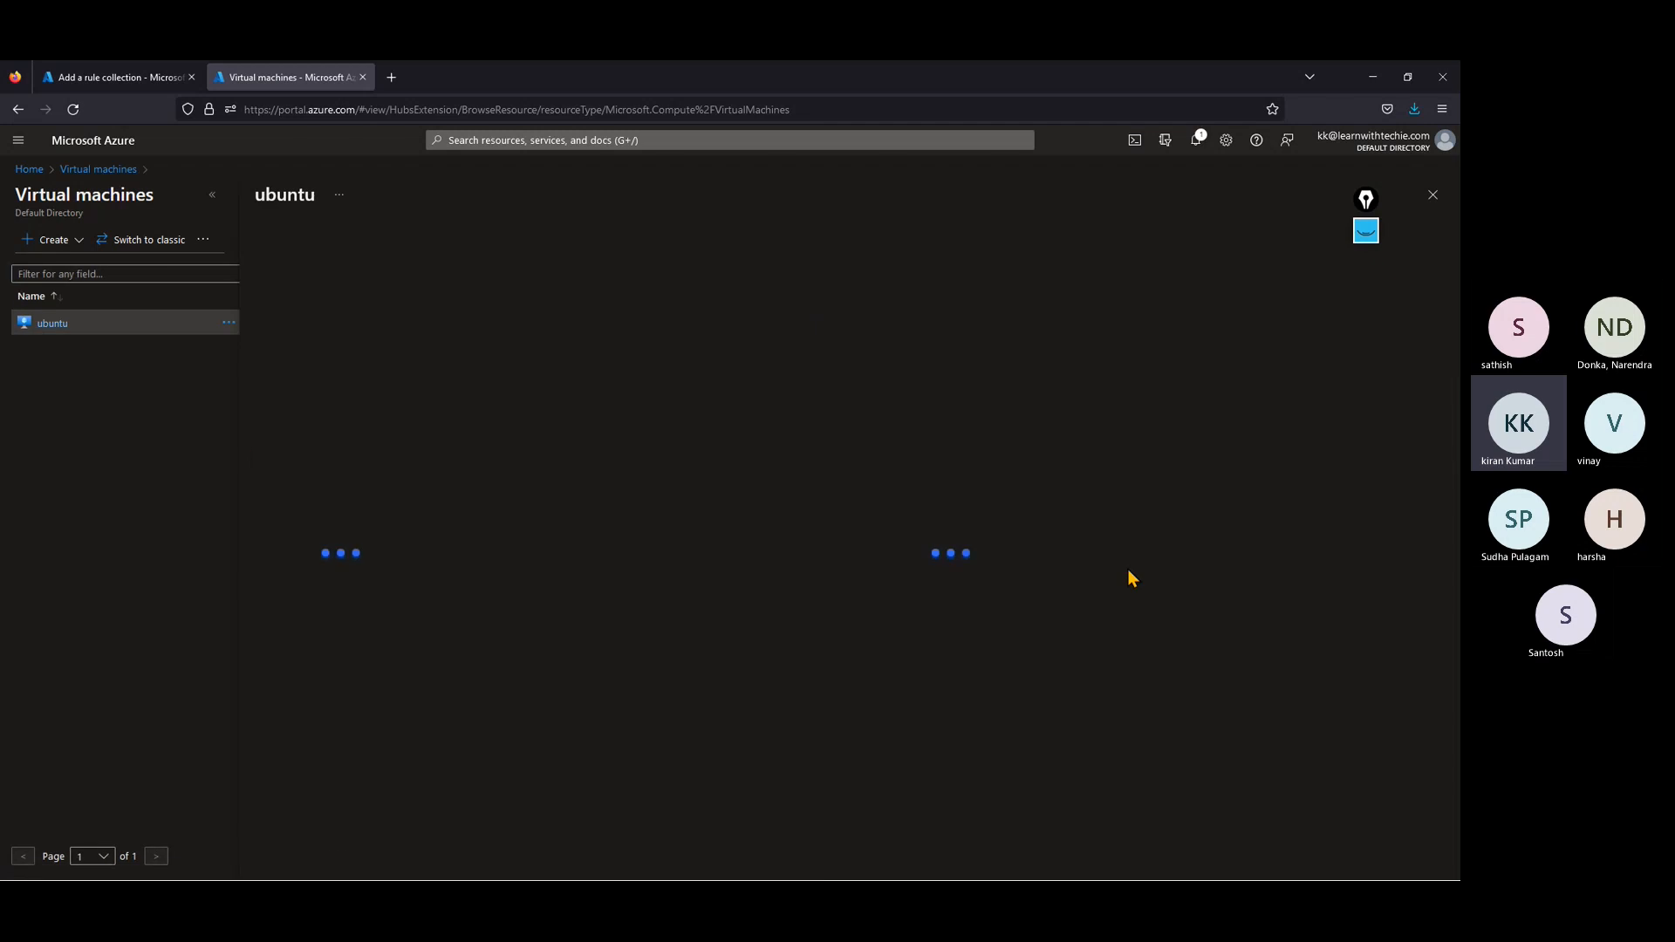
{"action": "left_click", "coordinate": [212, 196]}
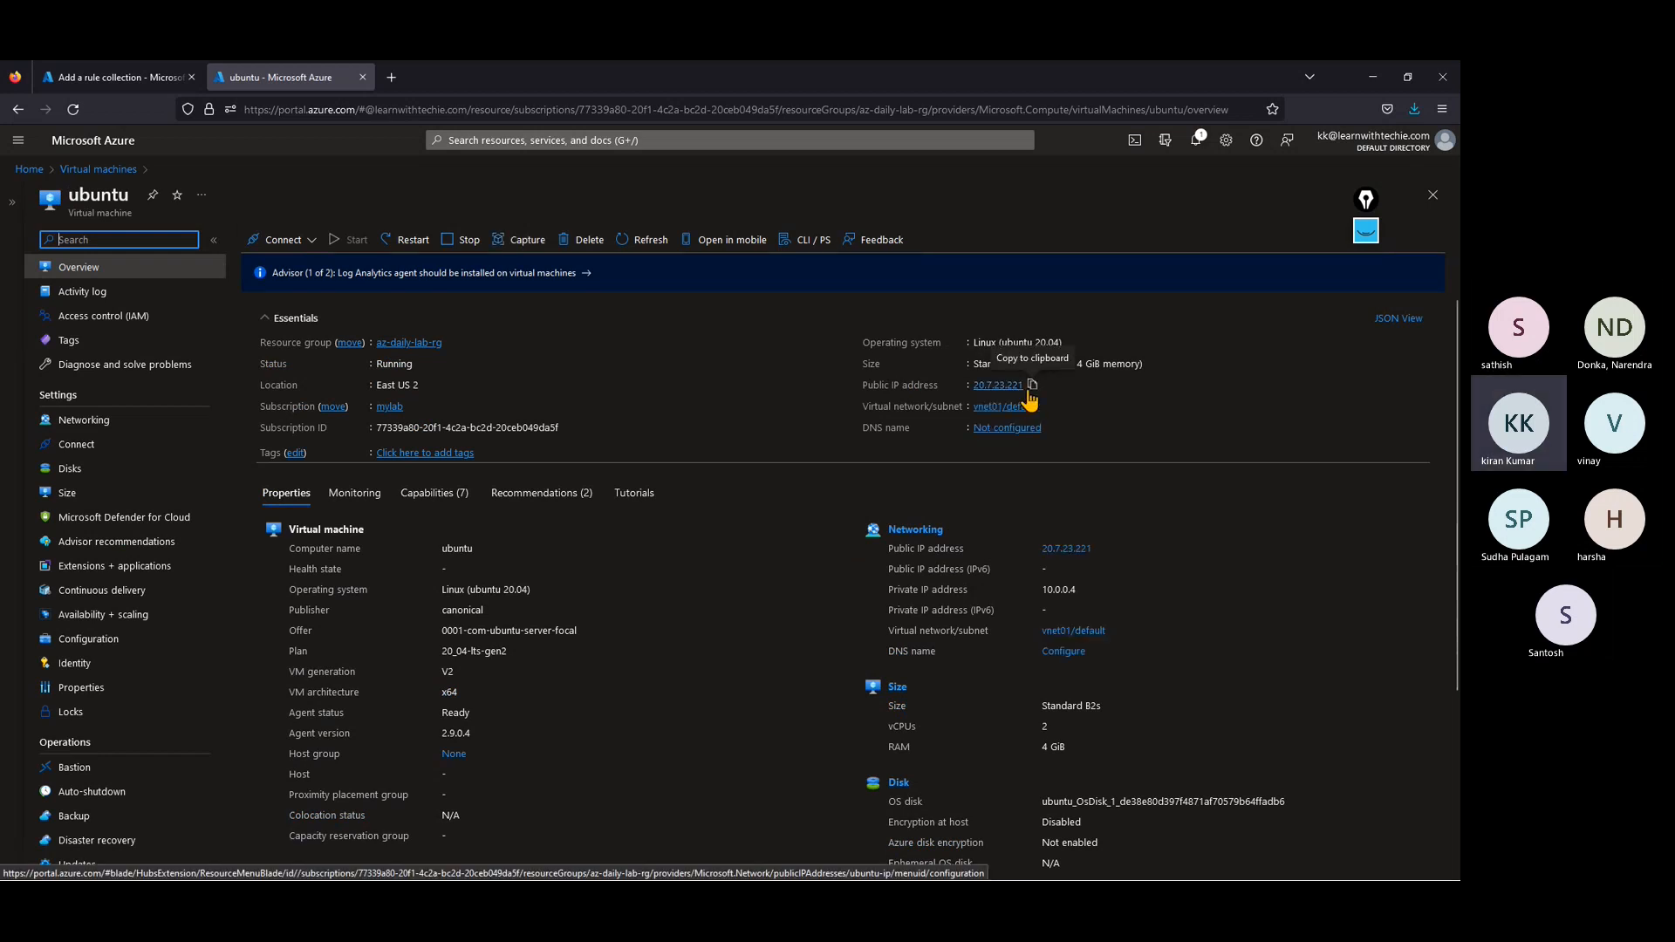
{"action": "left_click", "coordinate": [1031, 388]}
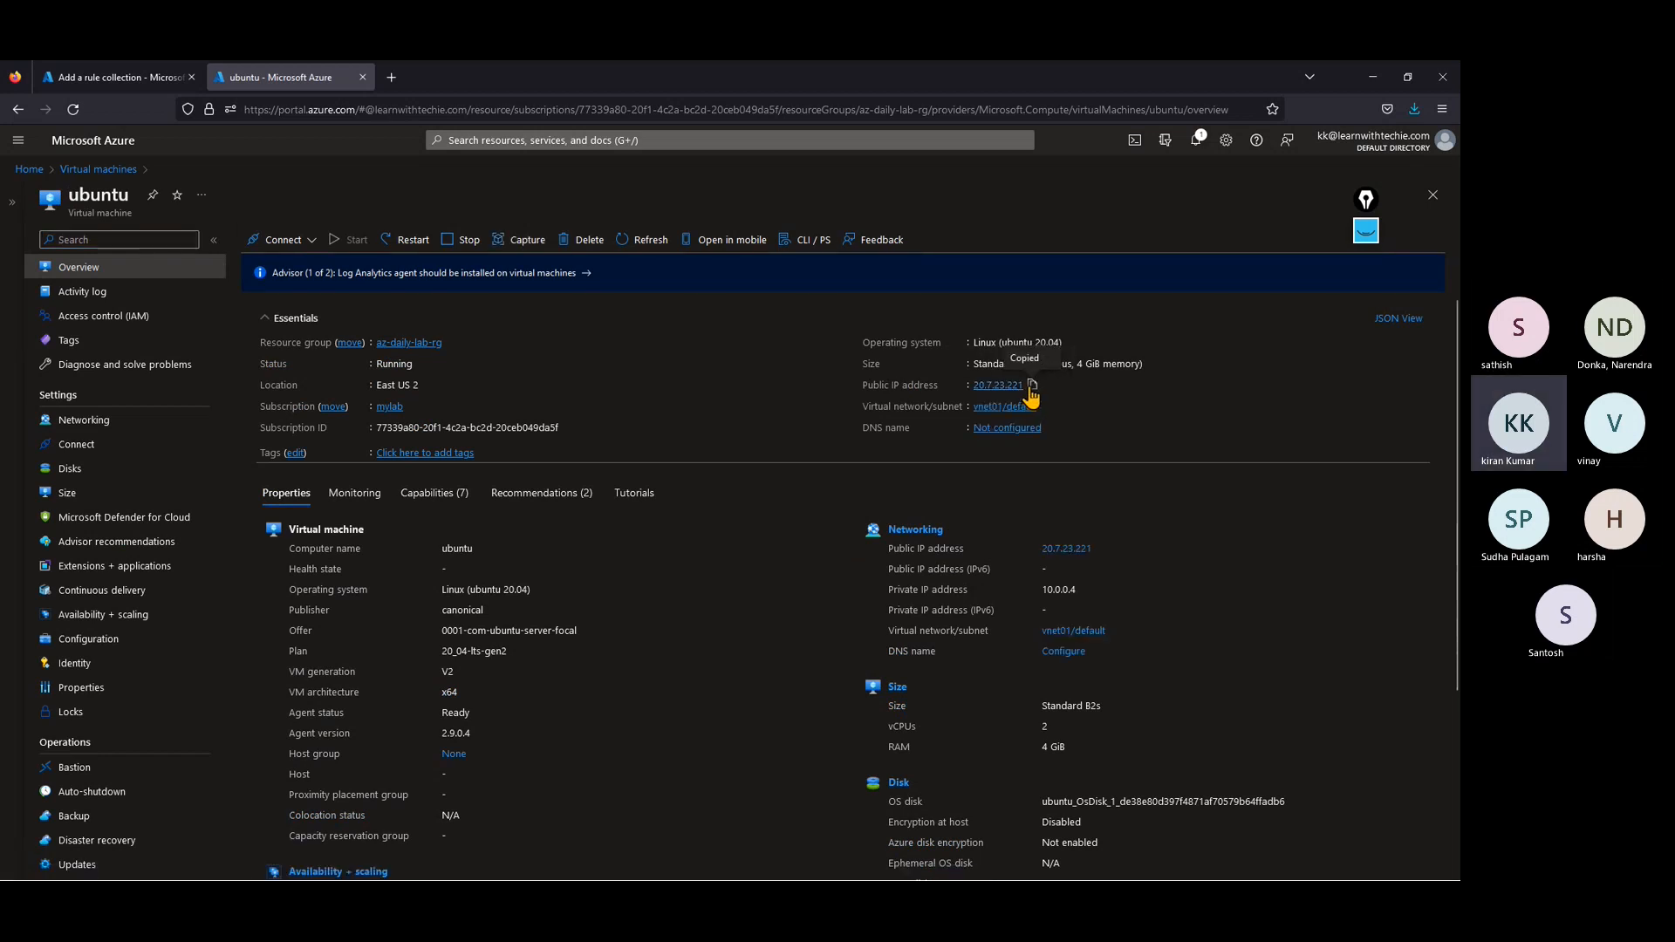
Step: Set the ubuntu_SSH rule's destination to the copied address 20.7.23.221 and add the rule collection to the policy
{"action": "left_click", "coordinate": [113, 77]}
{"action": "key", "text": "ctrl+v"}
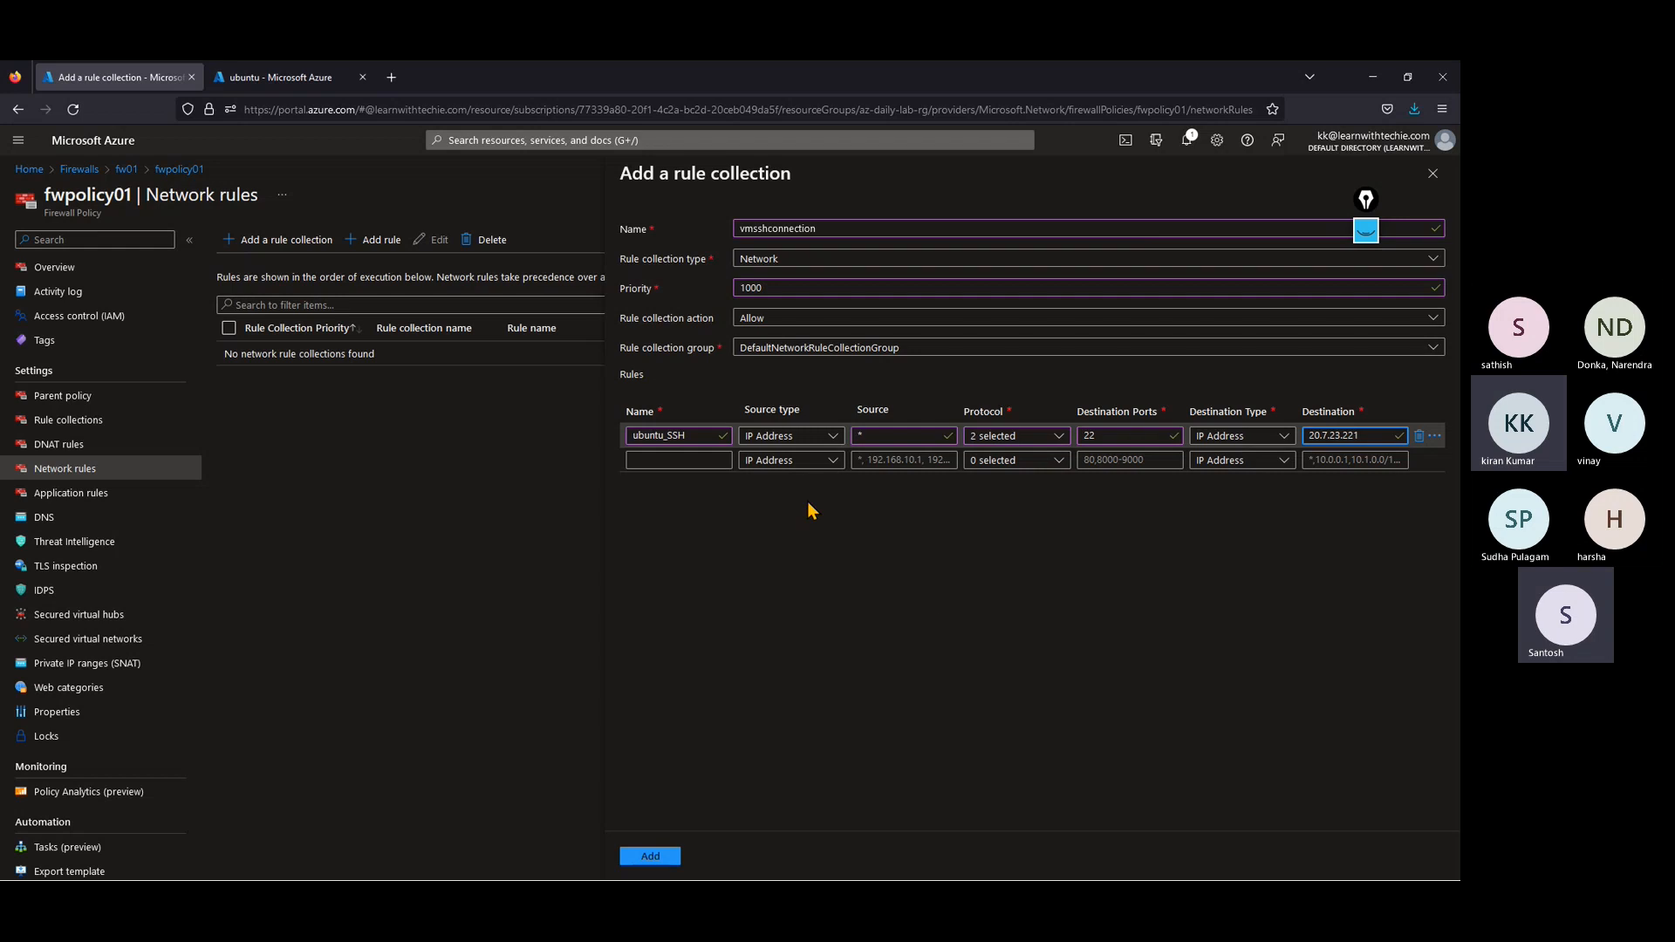
{"action": "left_click", "coordinate": [650, 856]}
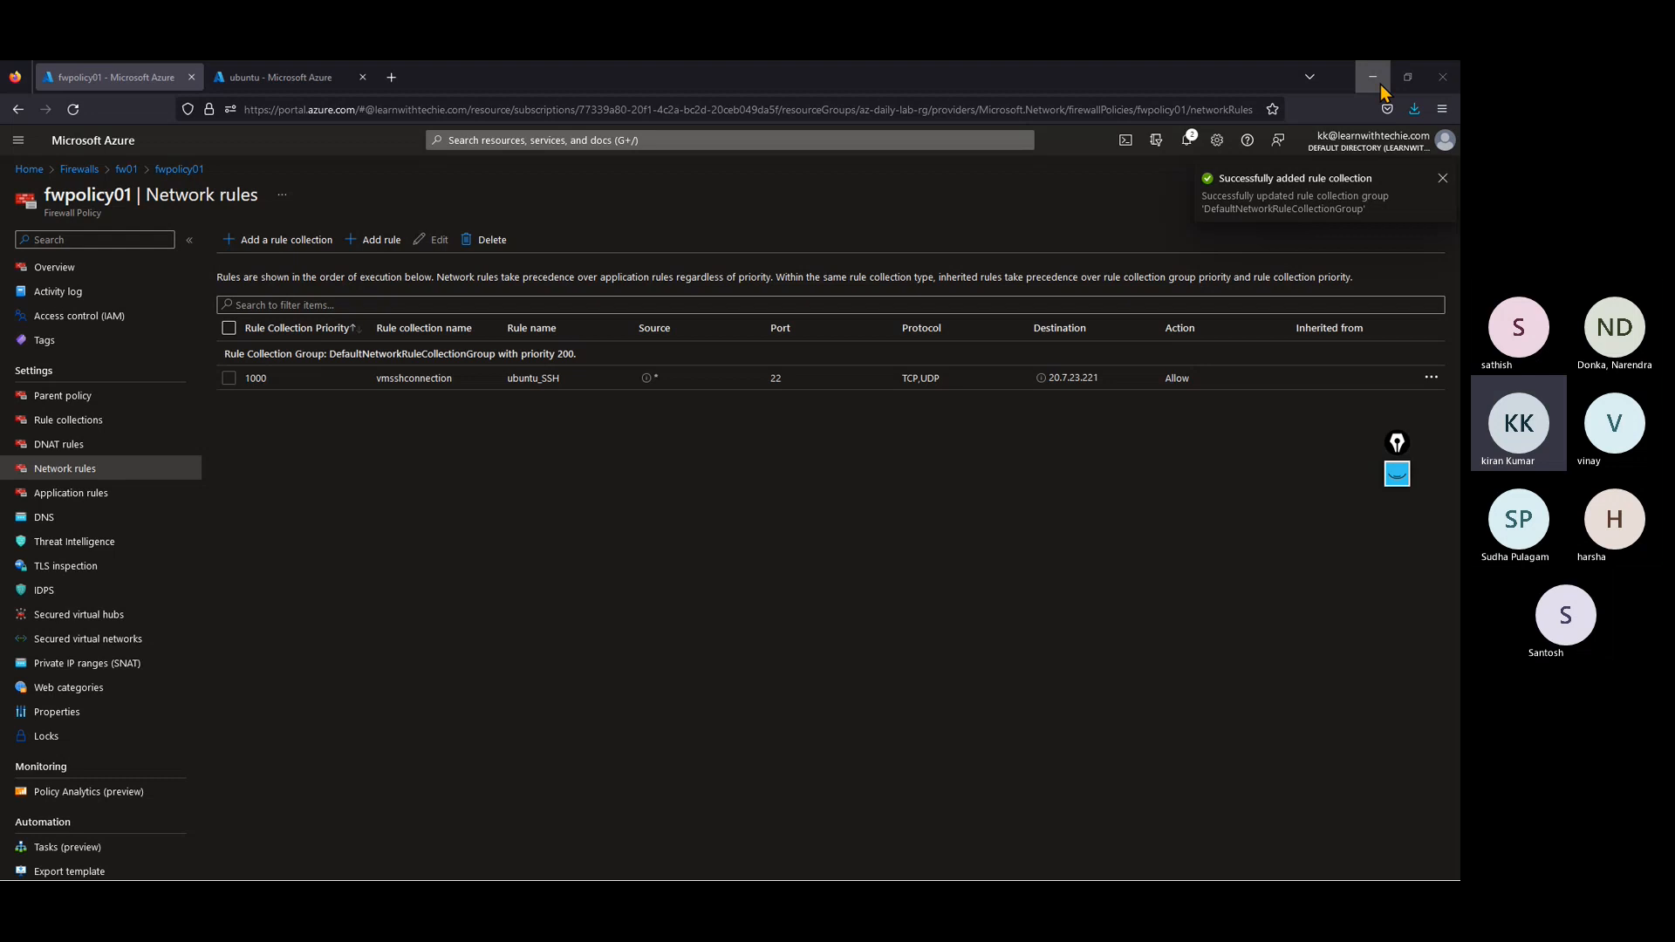
Step: Highlight the new rule's destination address, minimize the browser and close the inactive PuTTY session
{"action": "double_click", "coordinate": [1086, 378]}
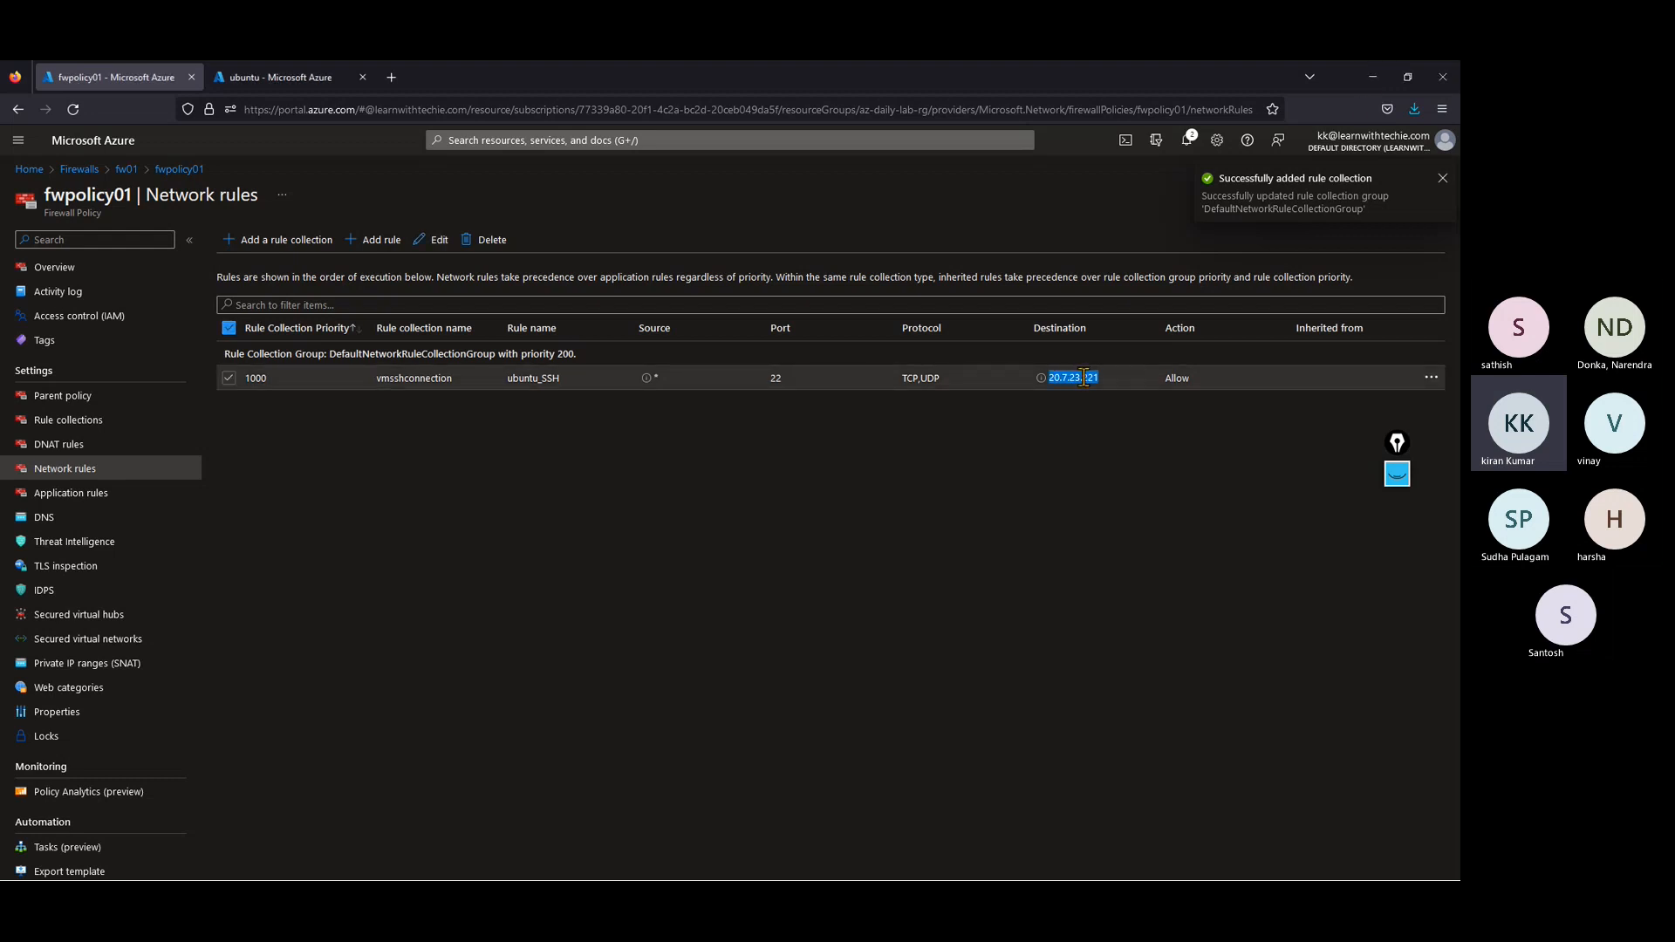
{"action": "left_click", "coordinate": [1372, 77]}
{"action": "left_click", "coordinate": [914, 212]}
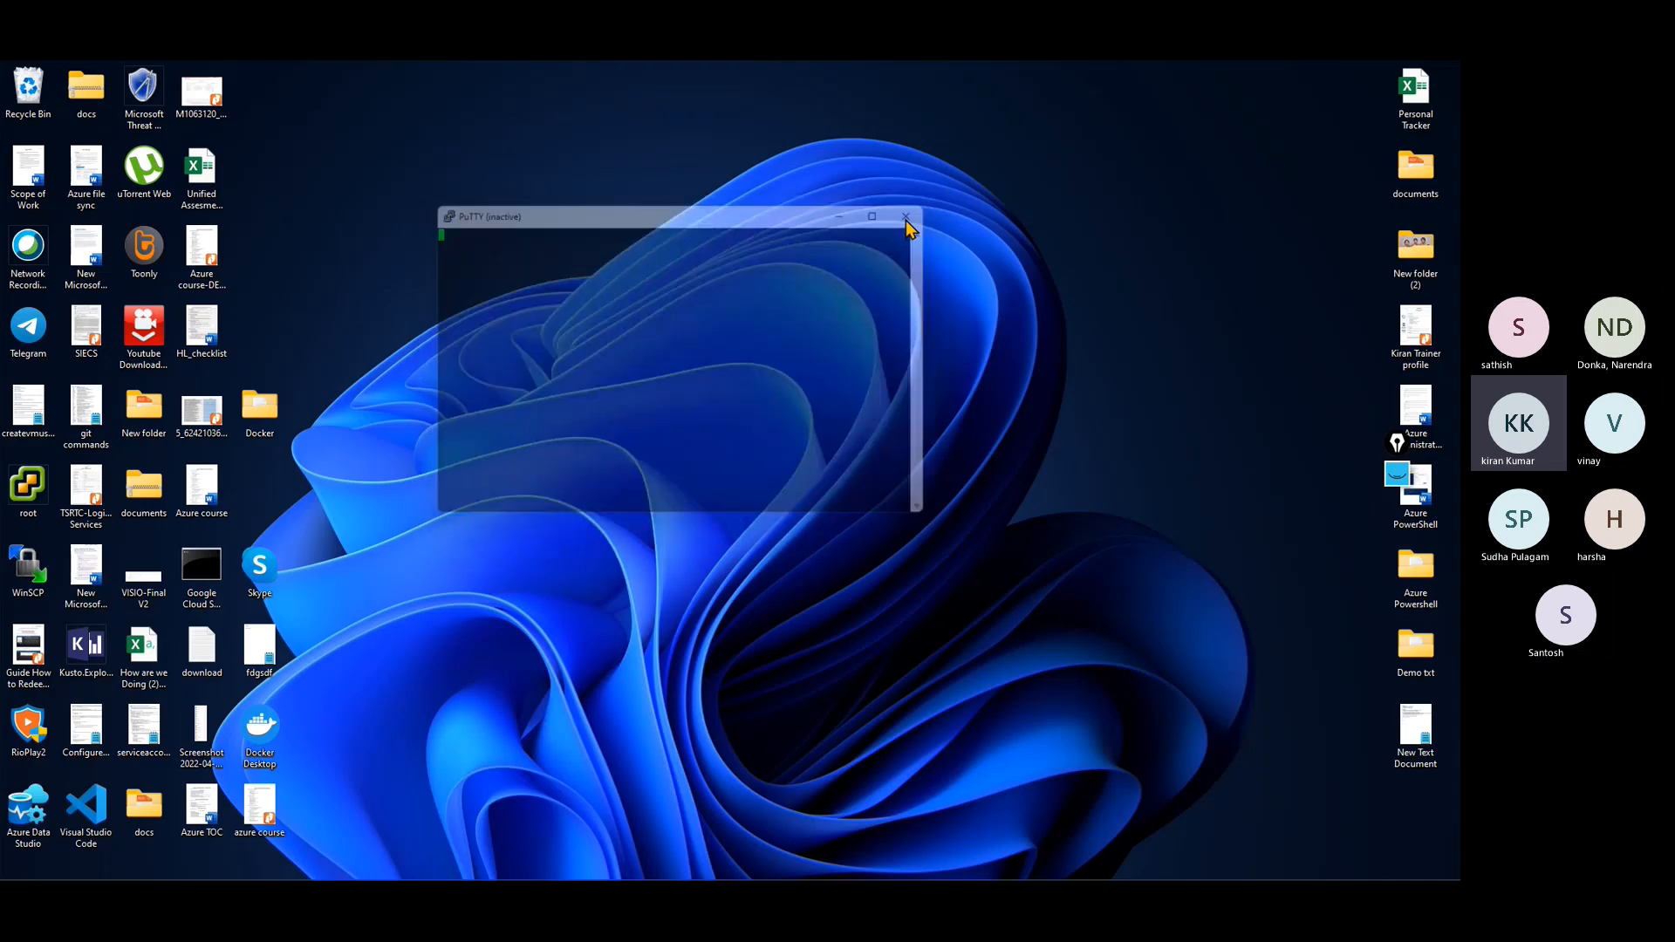
Step: Launch PuTTY, open an SSH session to 20.7.23.221 on port 22 and move its window towards the middle of the desktop
{"action": "mouse_move", "coordinate": [529, 867]}
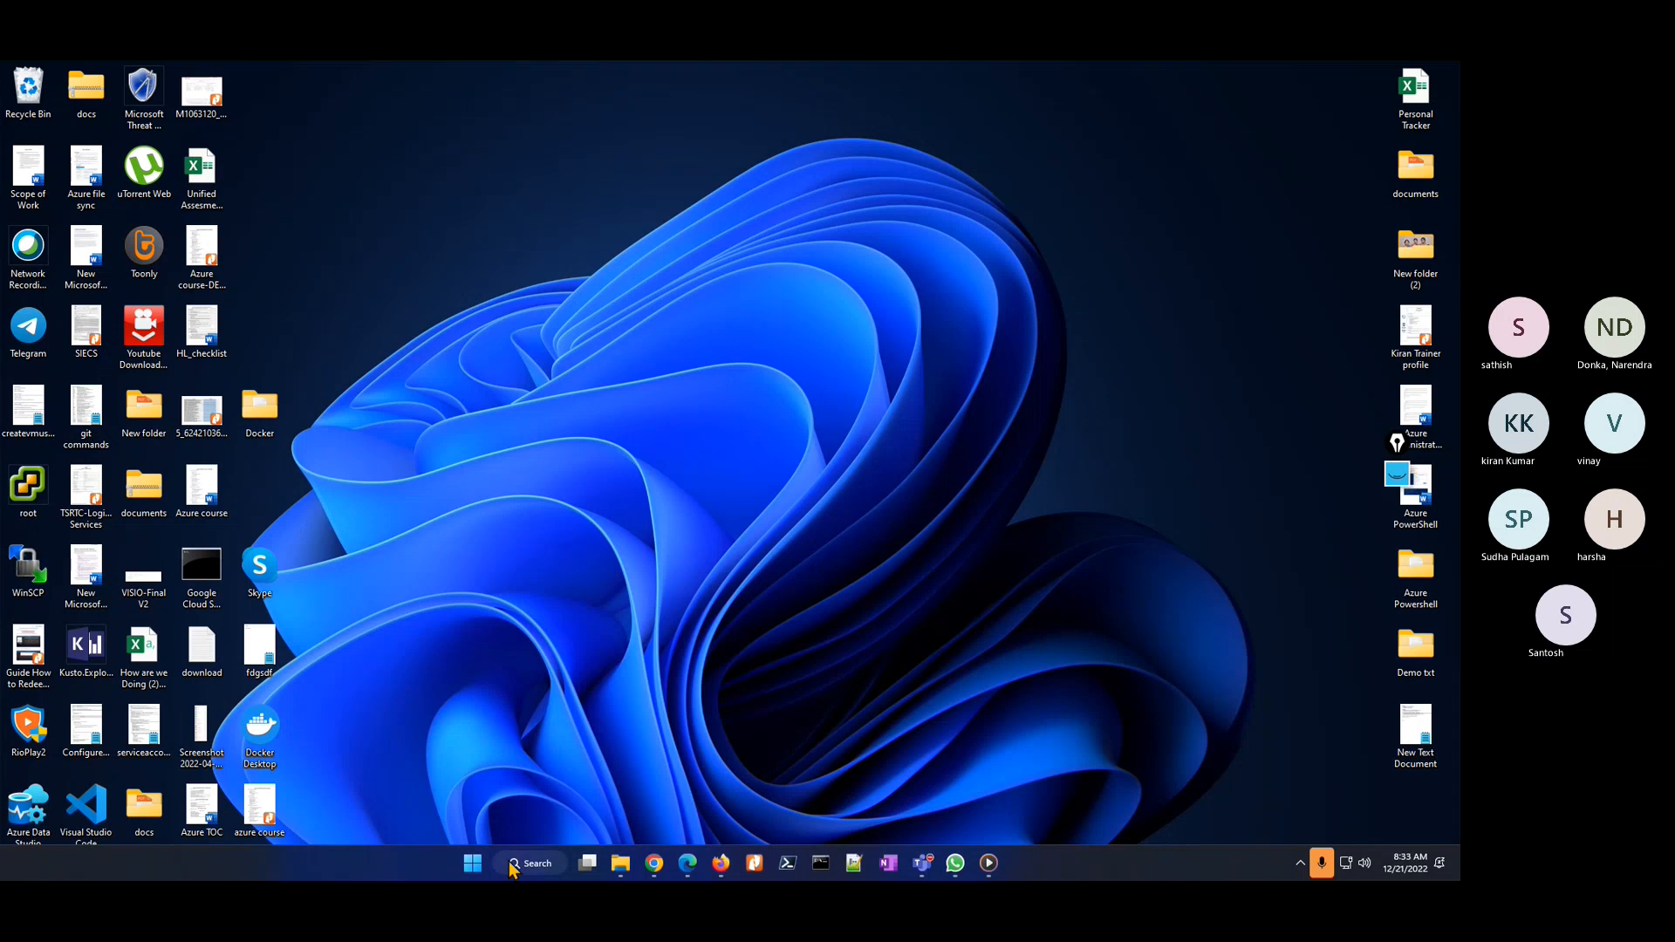
{"action": "left_click", "coordinate": [513, 865]}
{"action": "type", "text": "putty"}
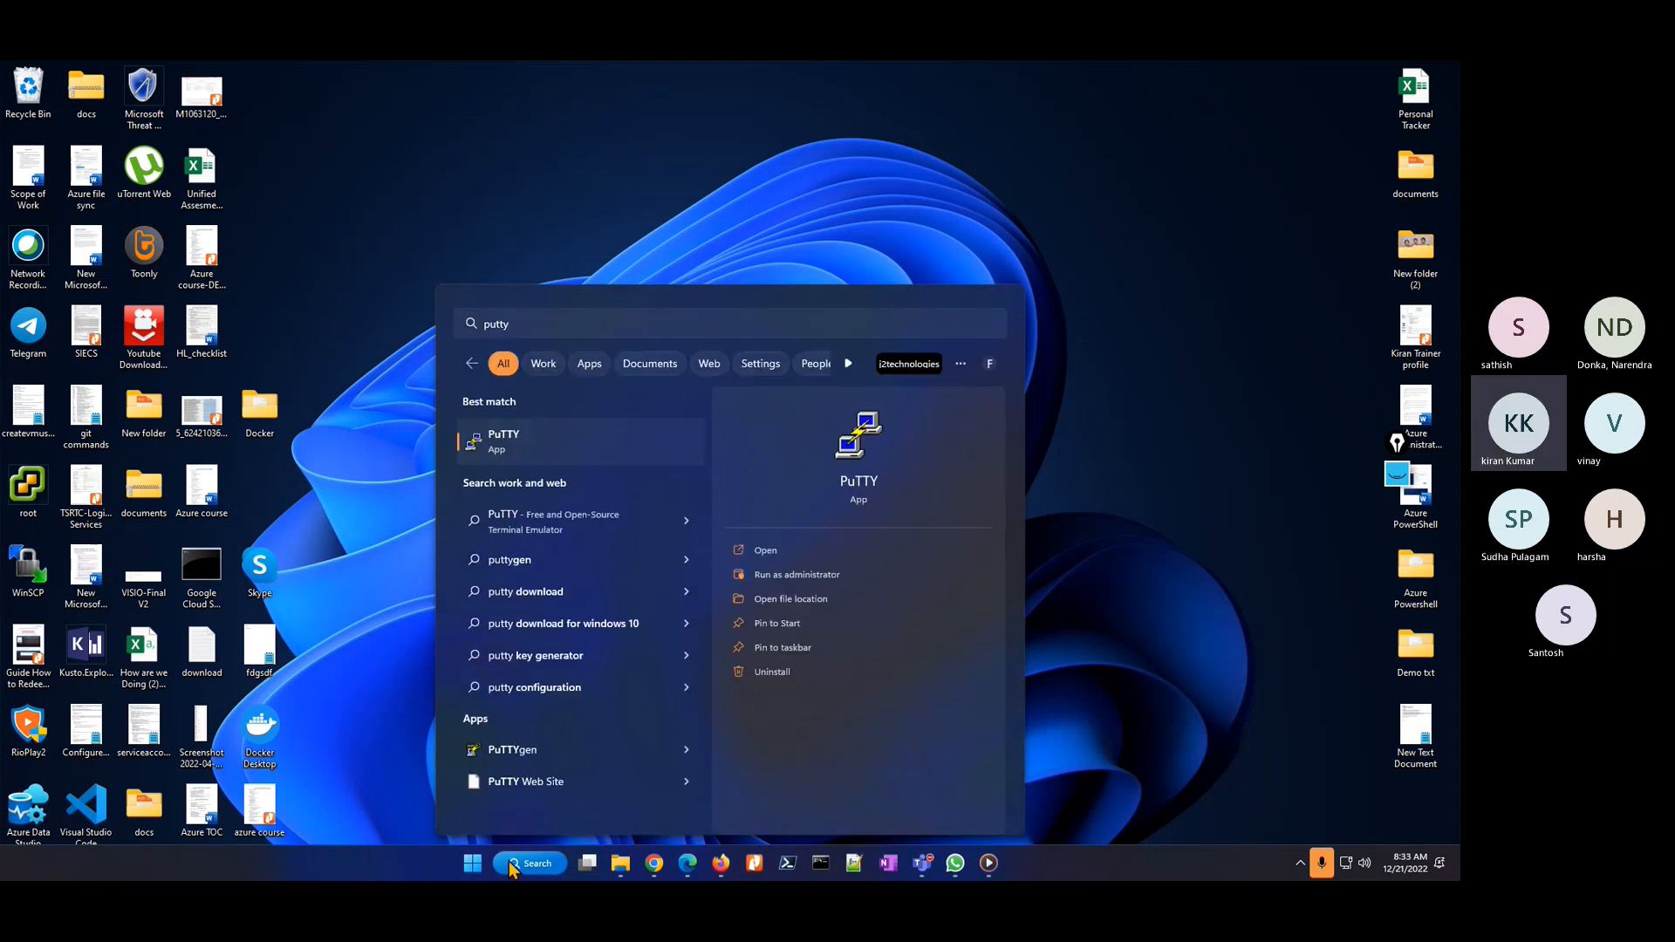
{"action": "key", "text": "Return"}
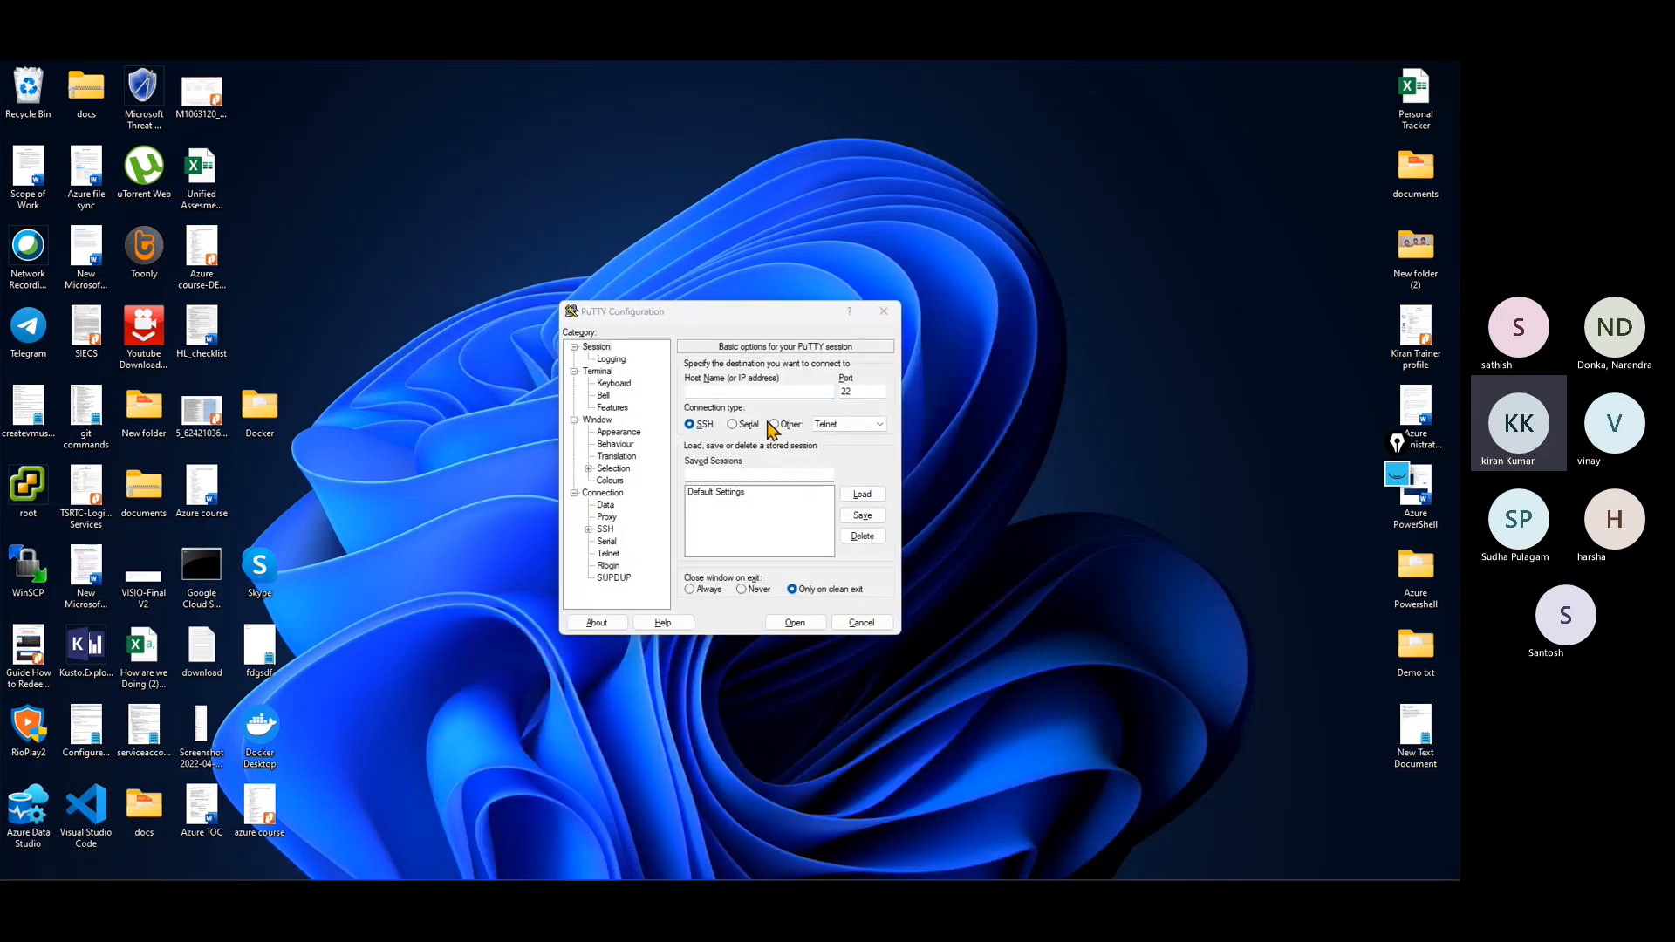
{"action": "left_click", "coordinate": [745, 388]}
{"action": "key", "text": "ctrl+v"}
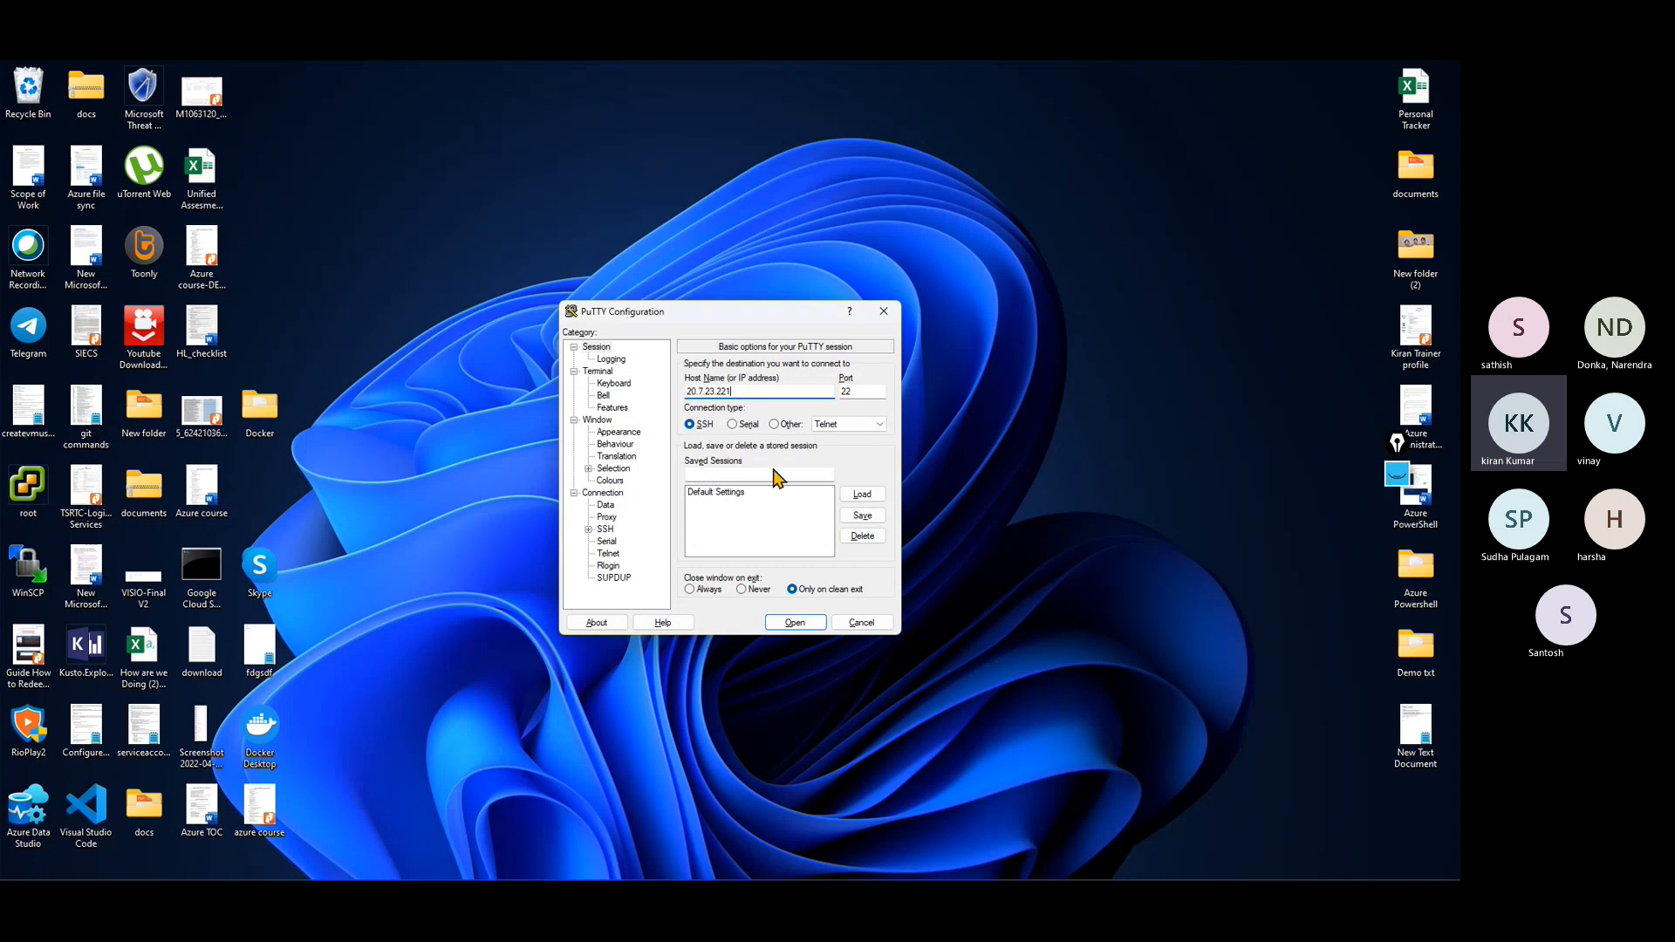
{"action": "left_click", "coordinate": [808, 622]}
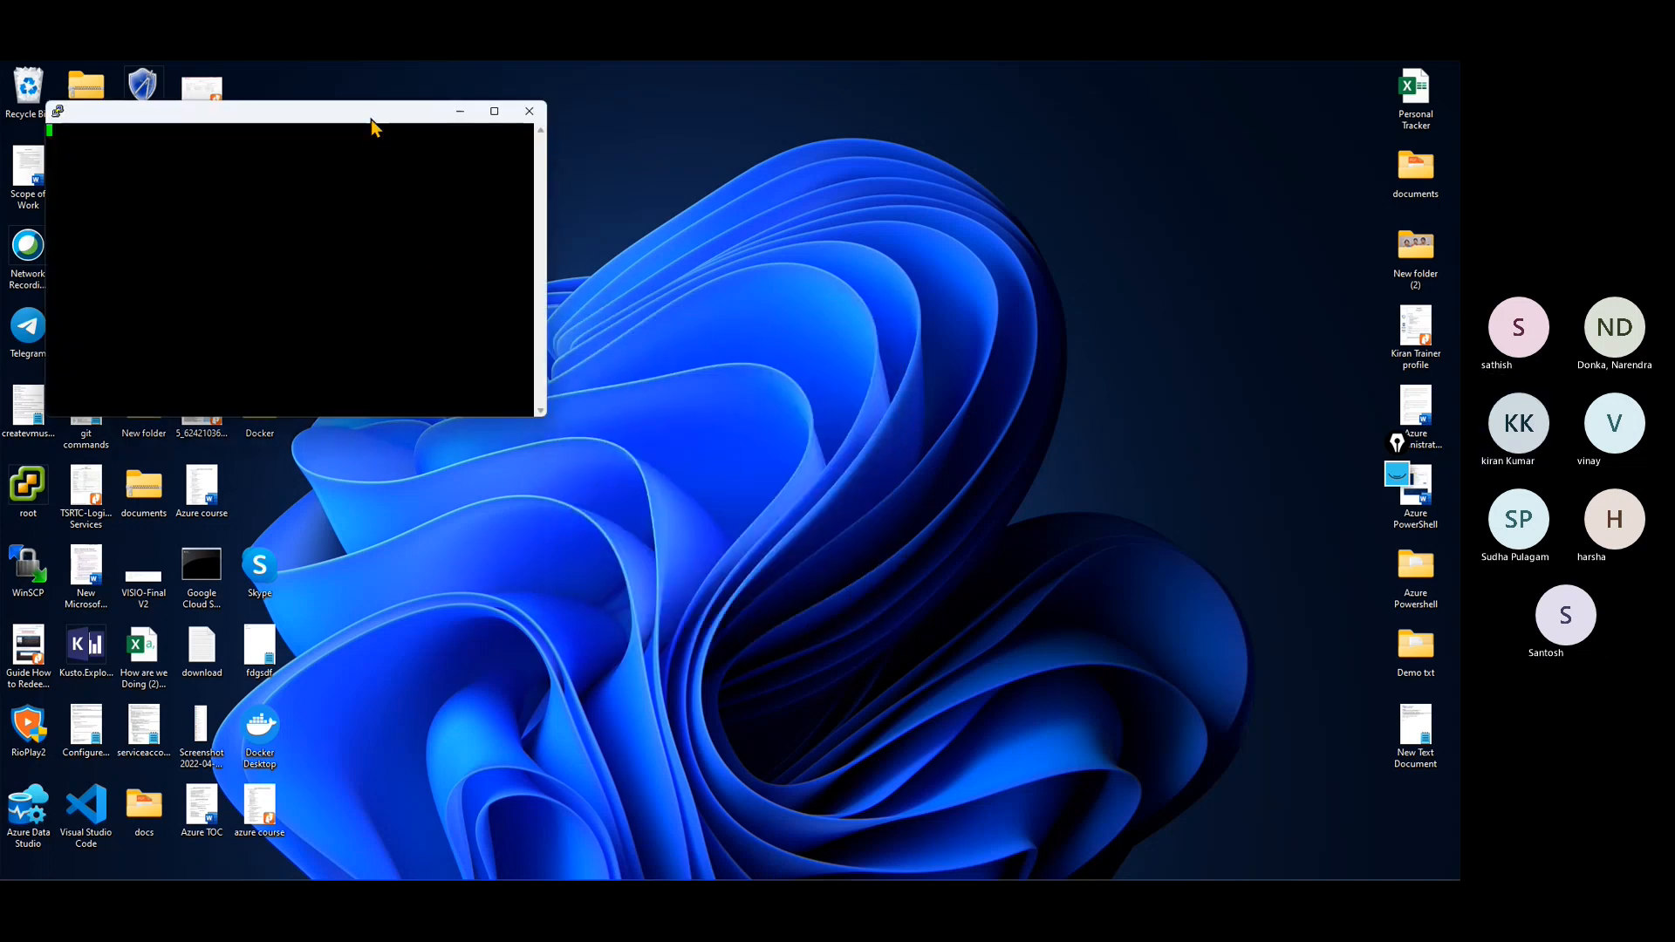
{"action": "left_click_drag", "start_coordinate": [375, 133], "coordinate": [711, 198]}
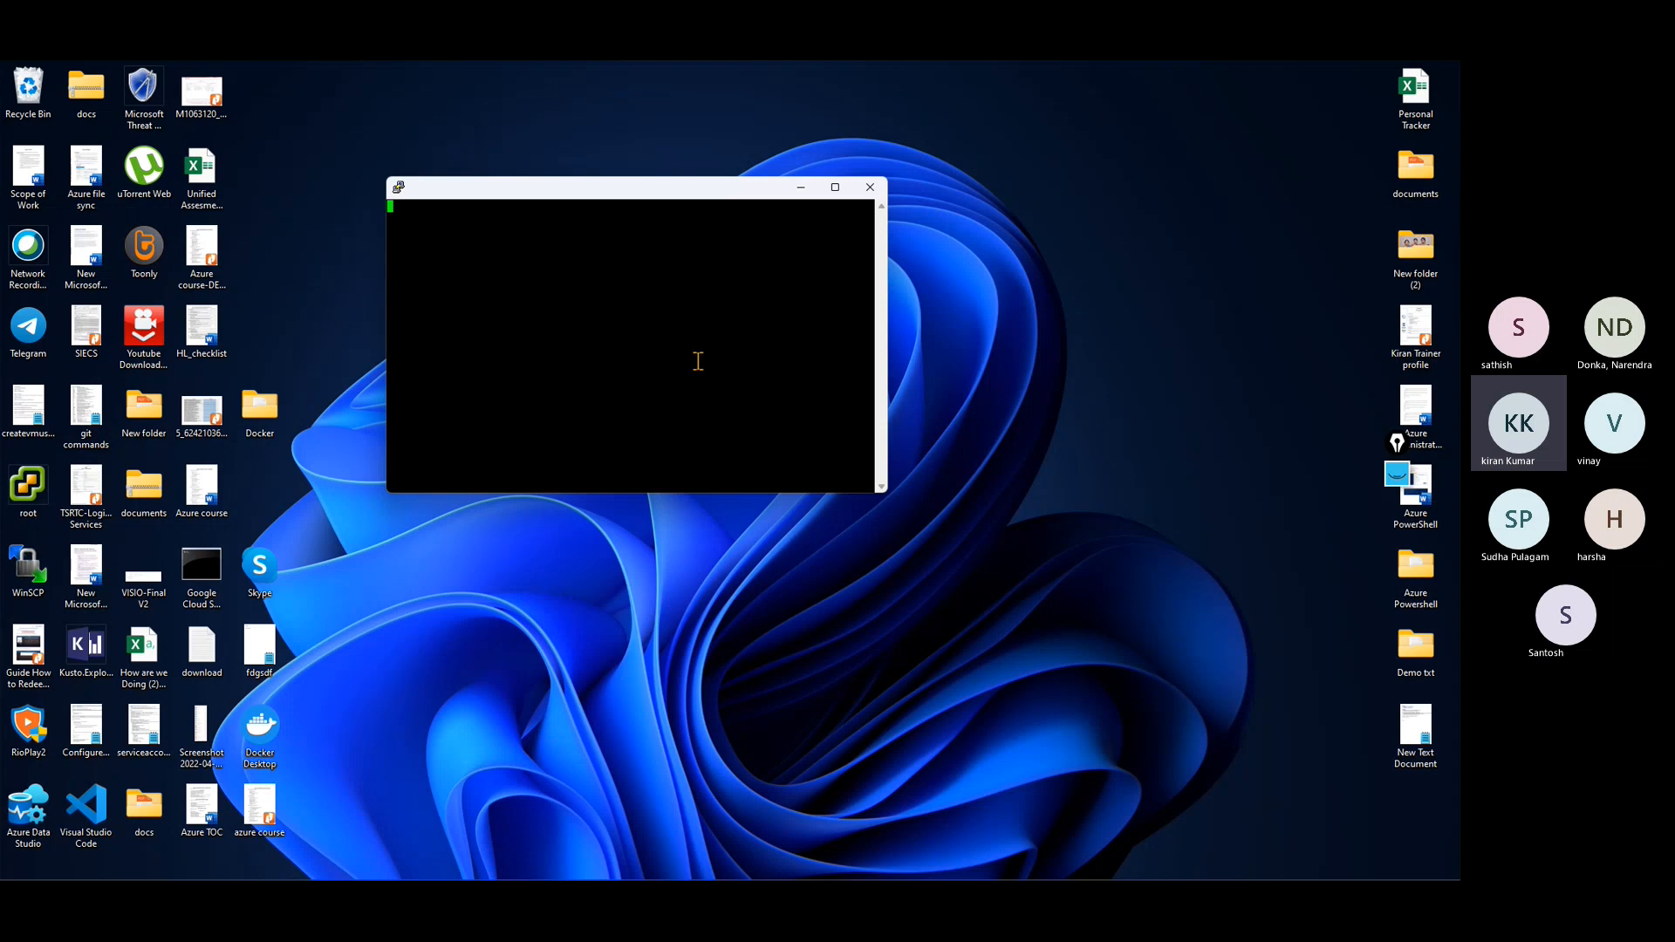
Step: Dismiss the Teams recording notice, minimize the meeting window and acknowledge the PuTTY error
{"action": "left_click", "coordinate": [1349, 781]}
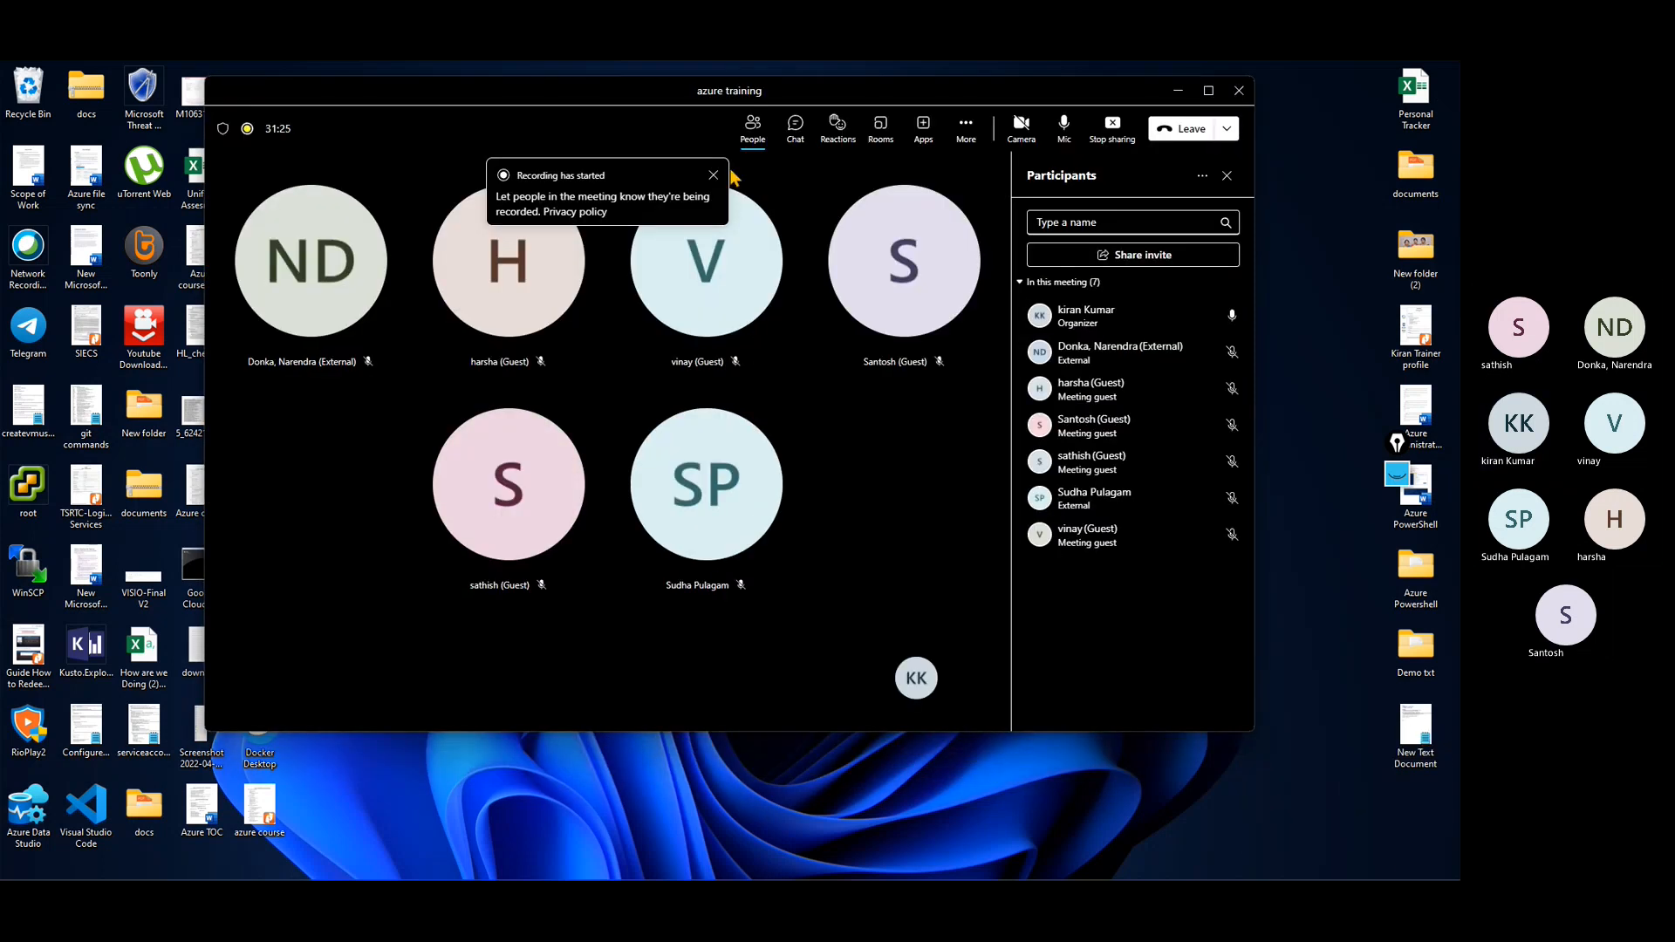
{"action": "left_click", "coordinate": [714, 178]}
{"action": "left_click", "coordinate": [1178, 90]}
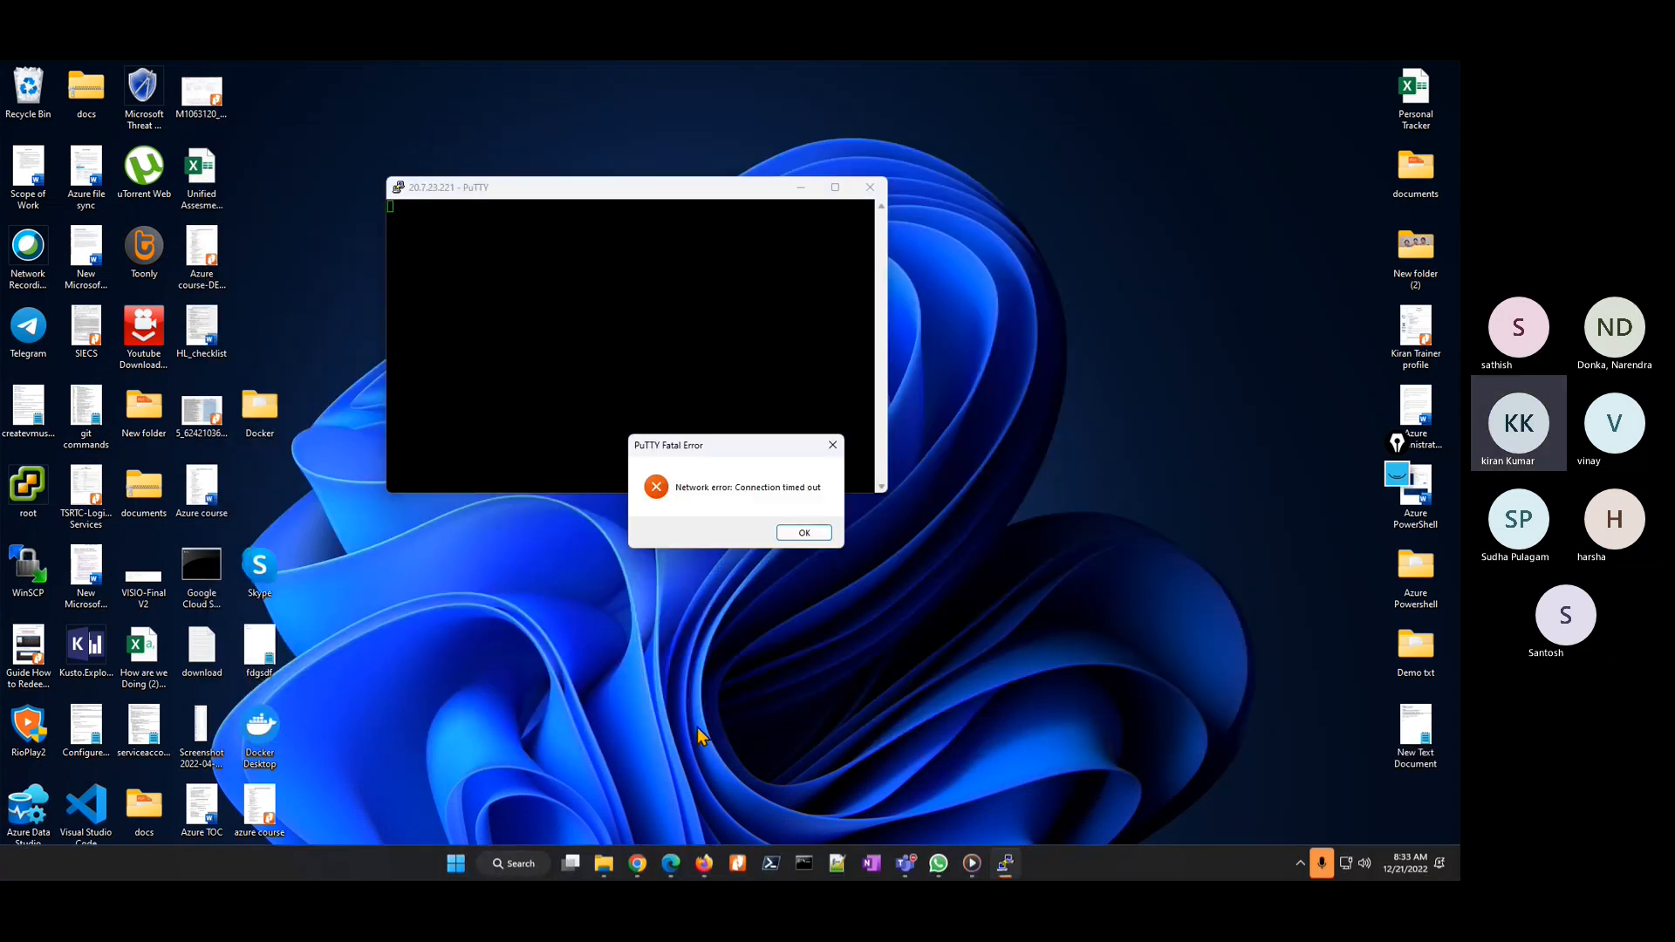
{"action": "left_click", "coordinate": [805, 534]}
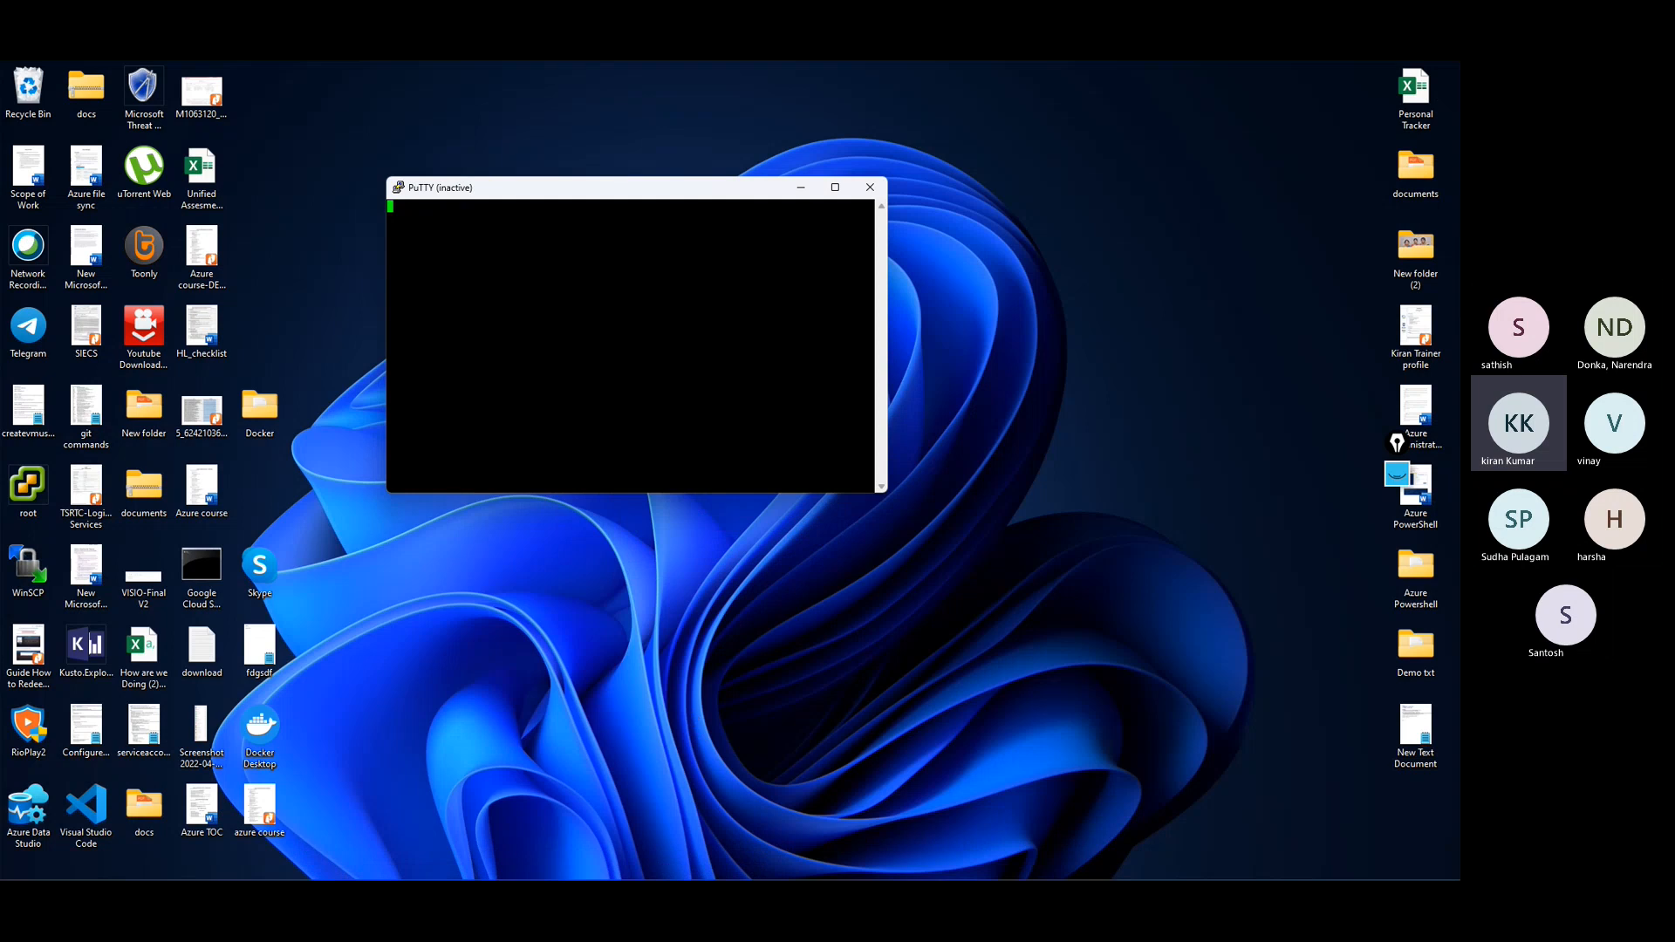
Step: Check the ubuntu virtual machine's networking settings in the browser, then minimize the browser and close the inactive PuTTY session
{"action": "left_click", "coordinate": [708, 869]}
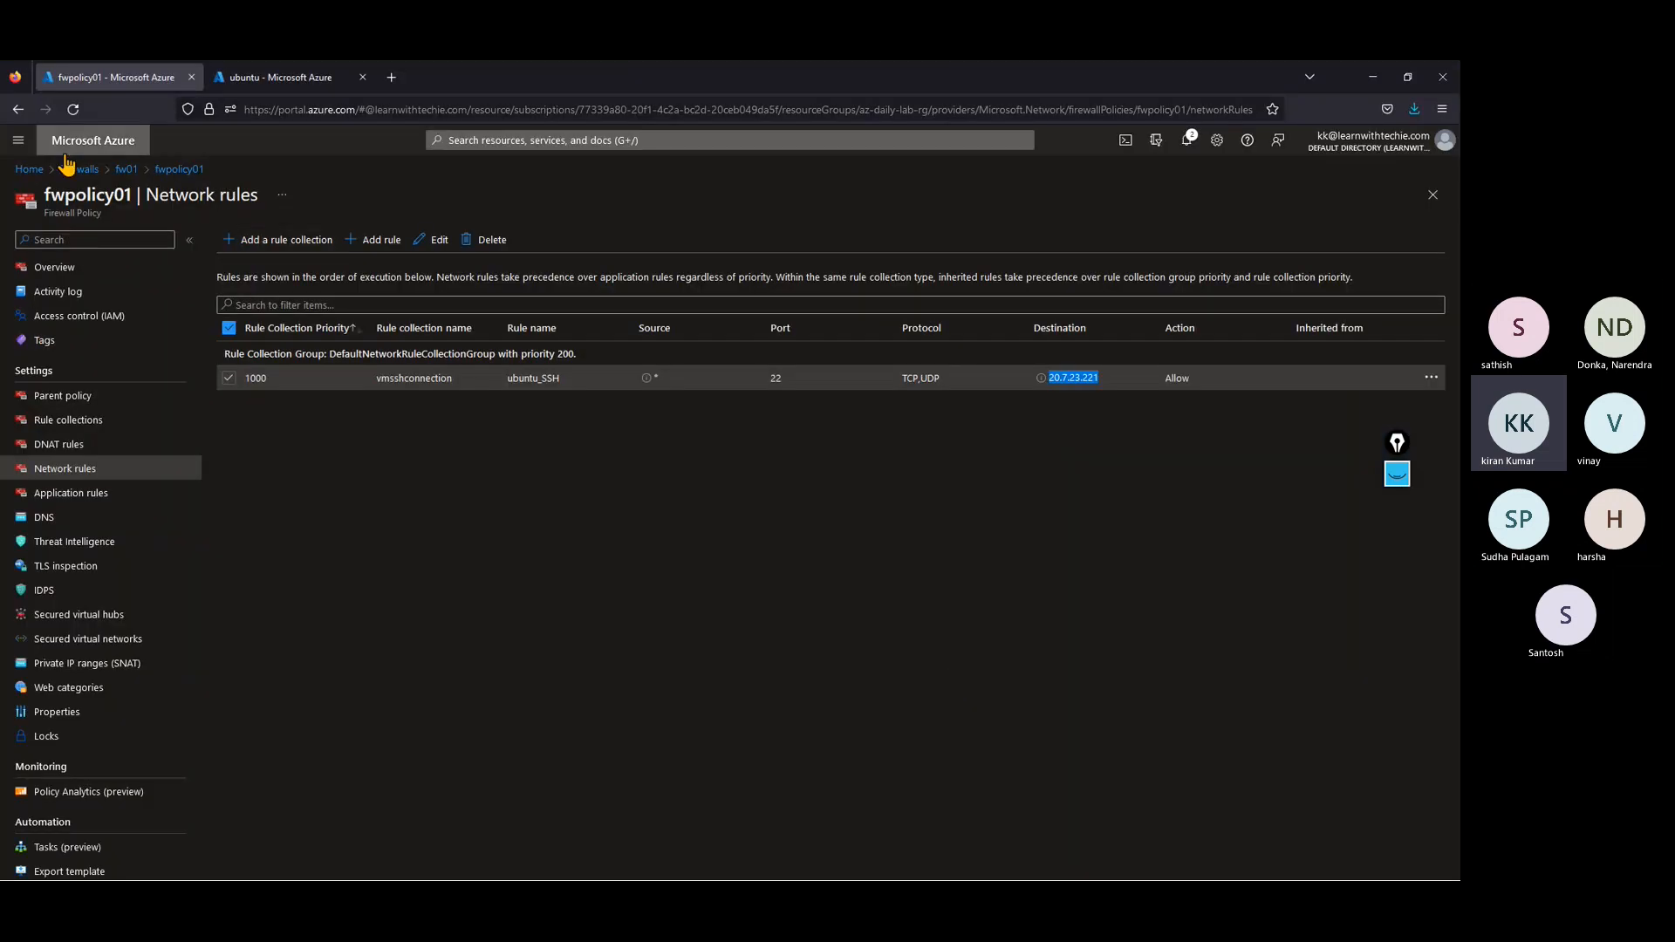
{"action": "left_click", "coordinate": [213, 77]}
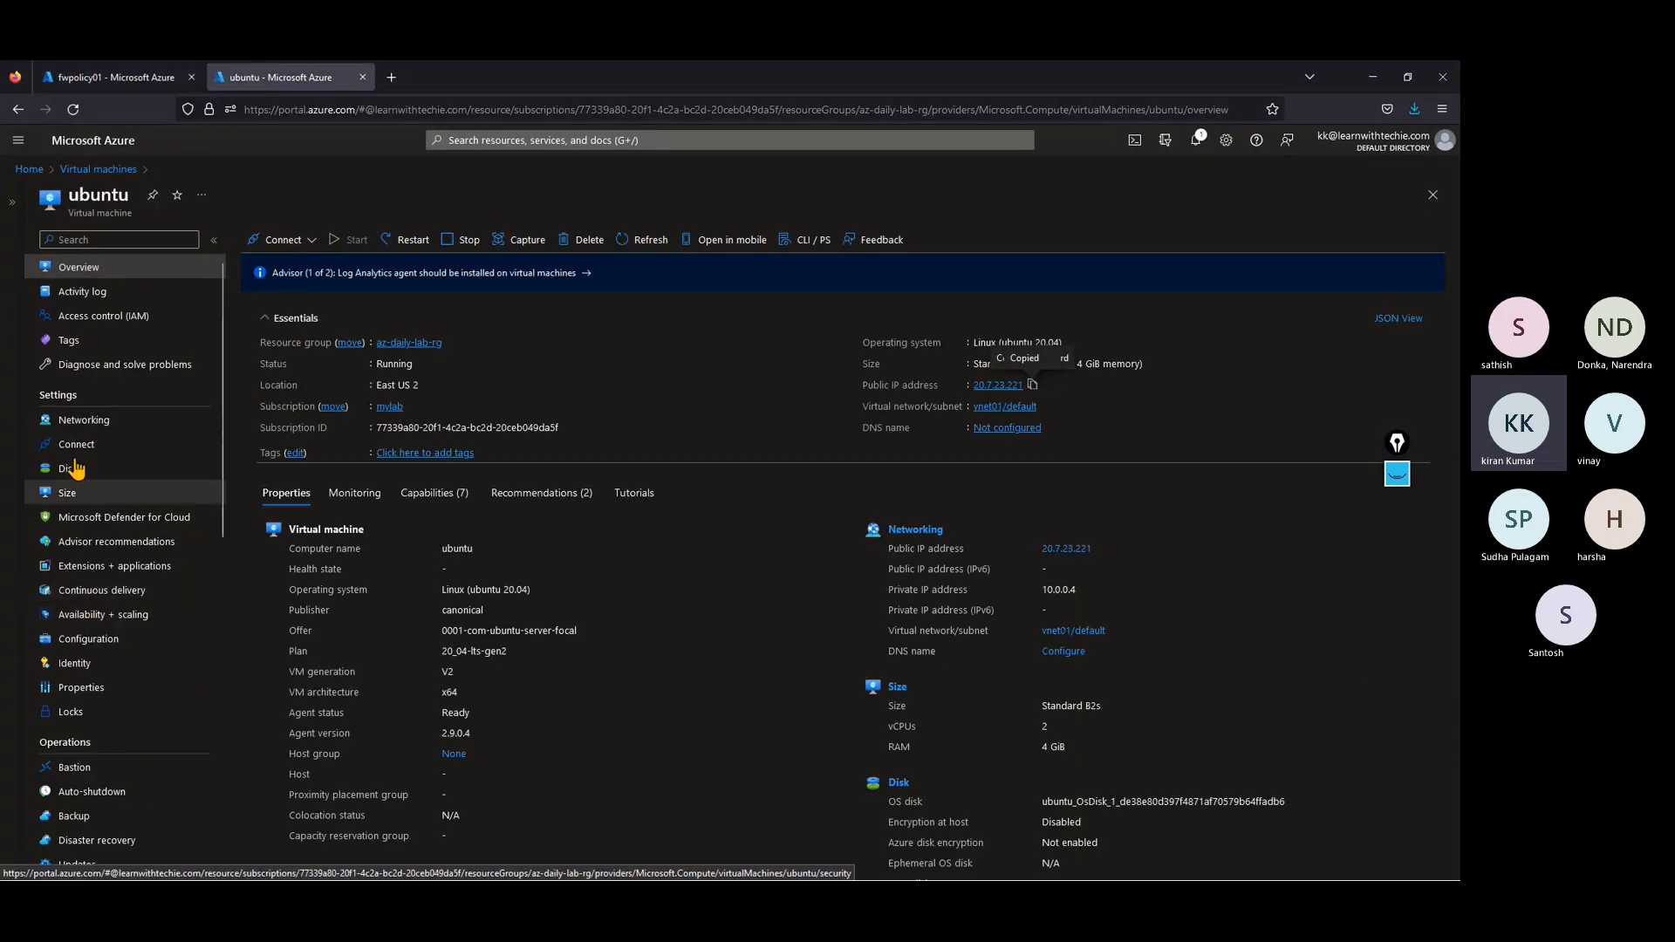
{"action": "left_click", "coordinate": [82, 426]}
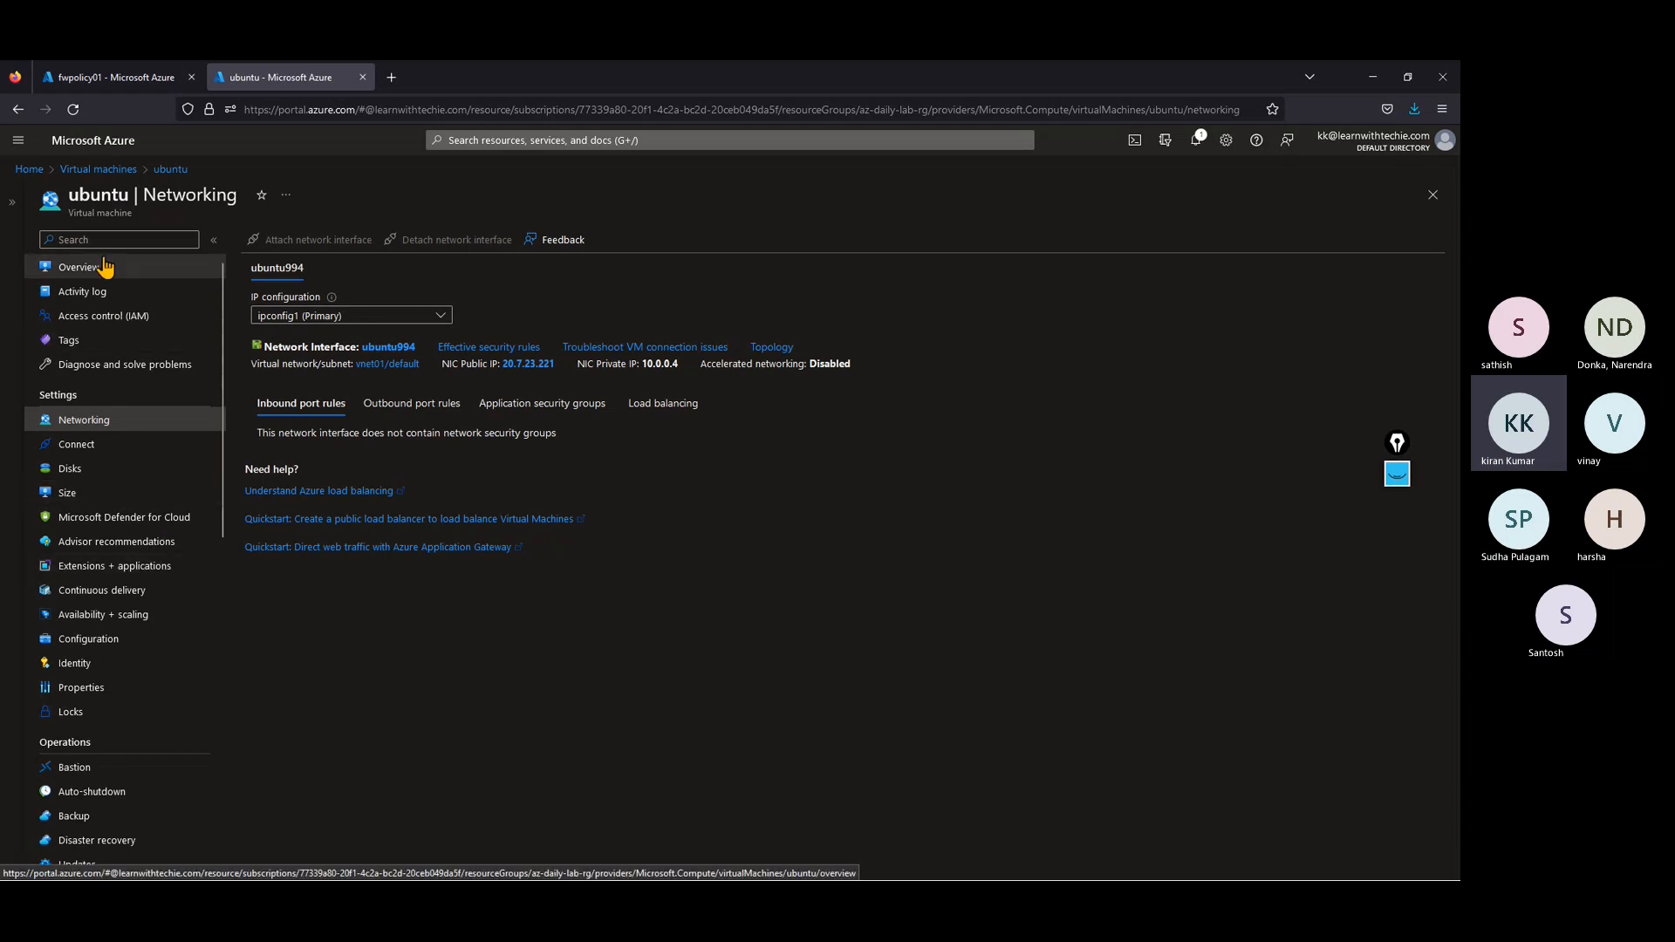
{"action": "left_click", "coordinate": [1368, 87]}
{"action": "left_click", "coordinate": [870, 184]}
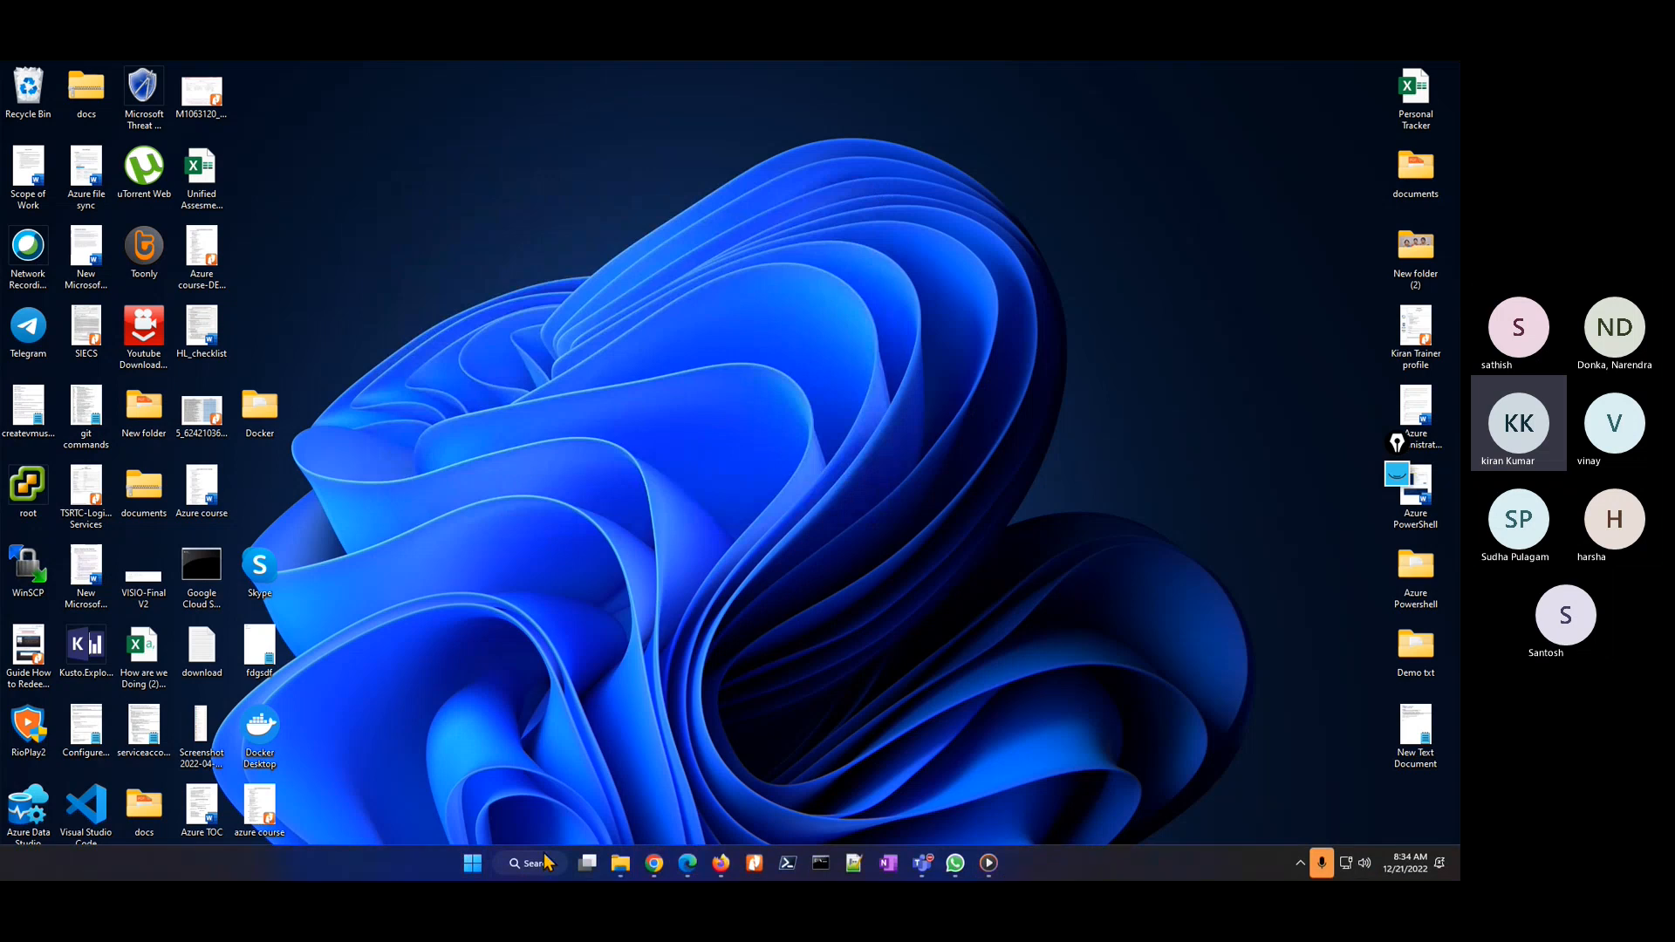
Step: Relaunch PuTTY and retry the SSH connection to 20.7.23.221, moving the session window to the middle of the desktop
{"action": "left_click", "coordinate": [538, 863]}
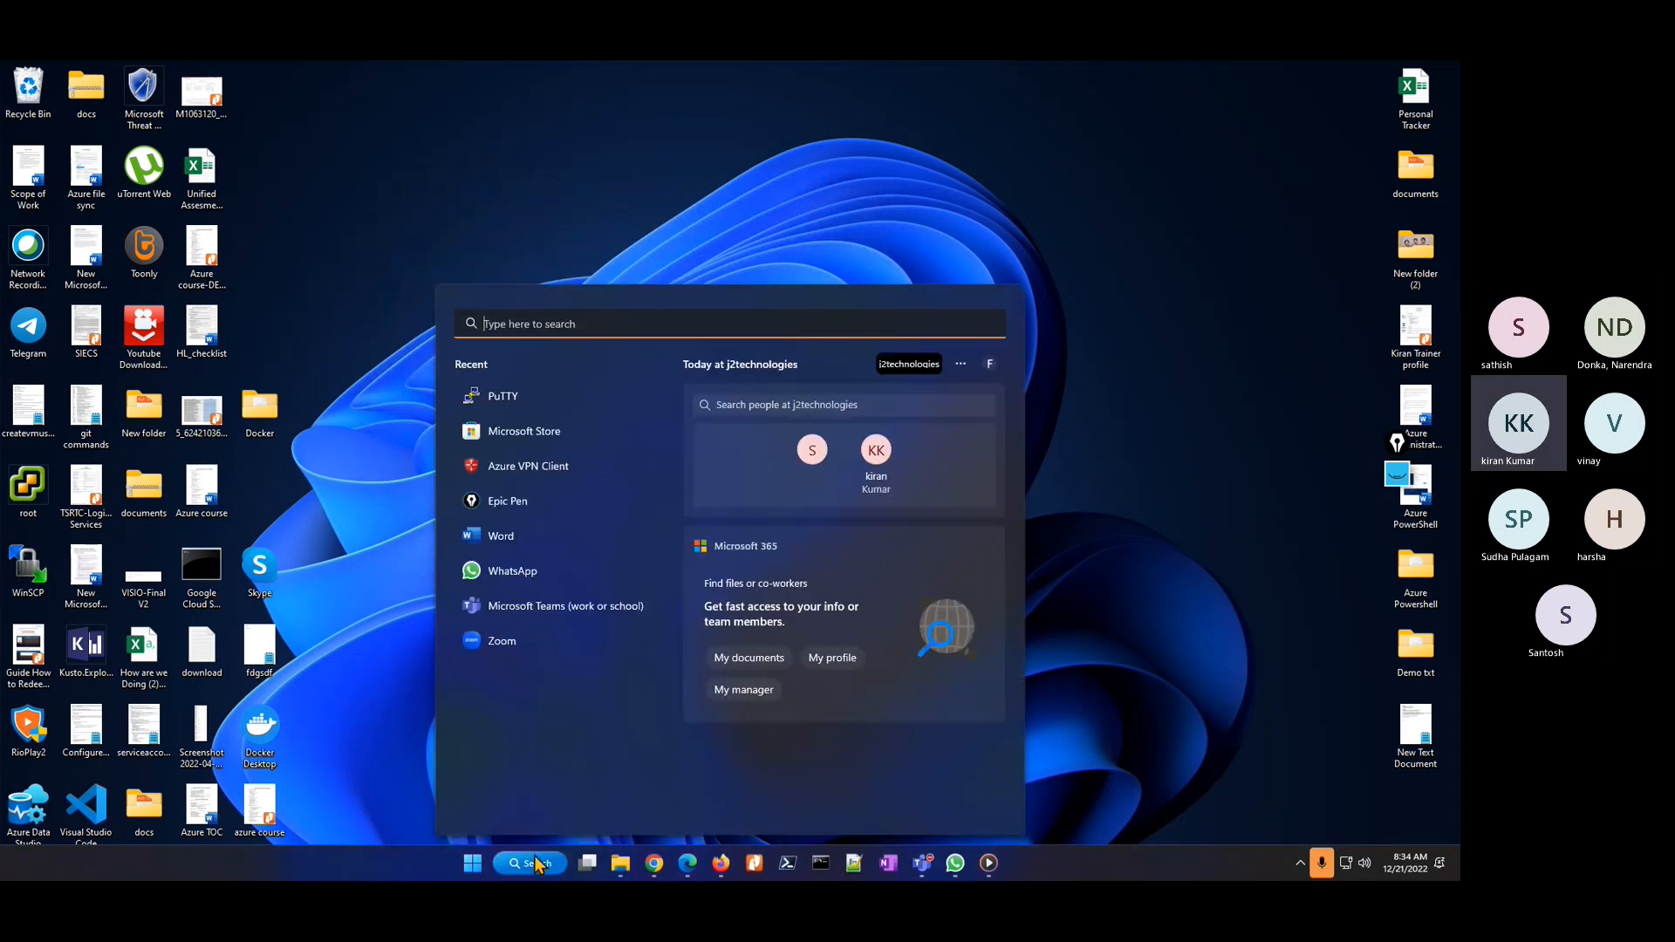
{"action": "type", "text": "putty"}
{"action": "key", "text": "Return"}
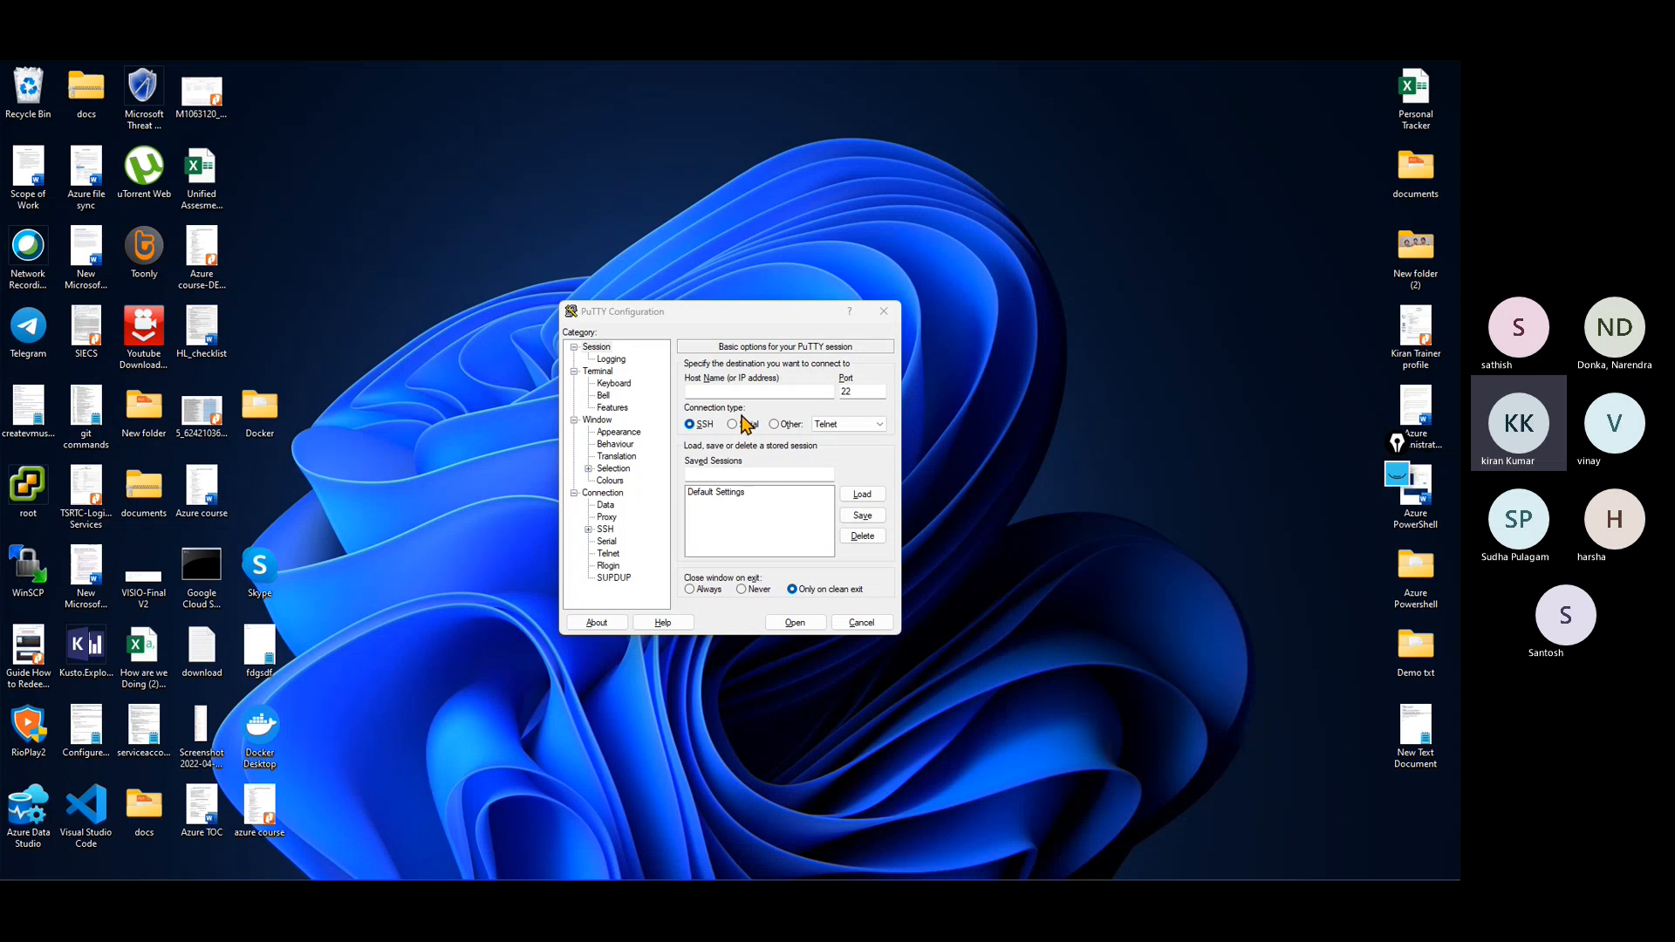
{"action": "left_click", "coordinate": [729, 392]}
{"action": "type", "text": "20.7.23.221"}
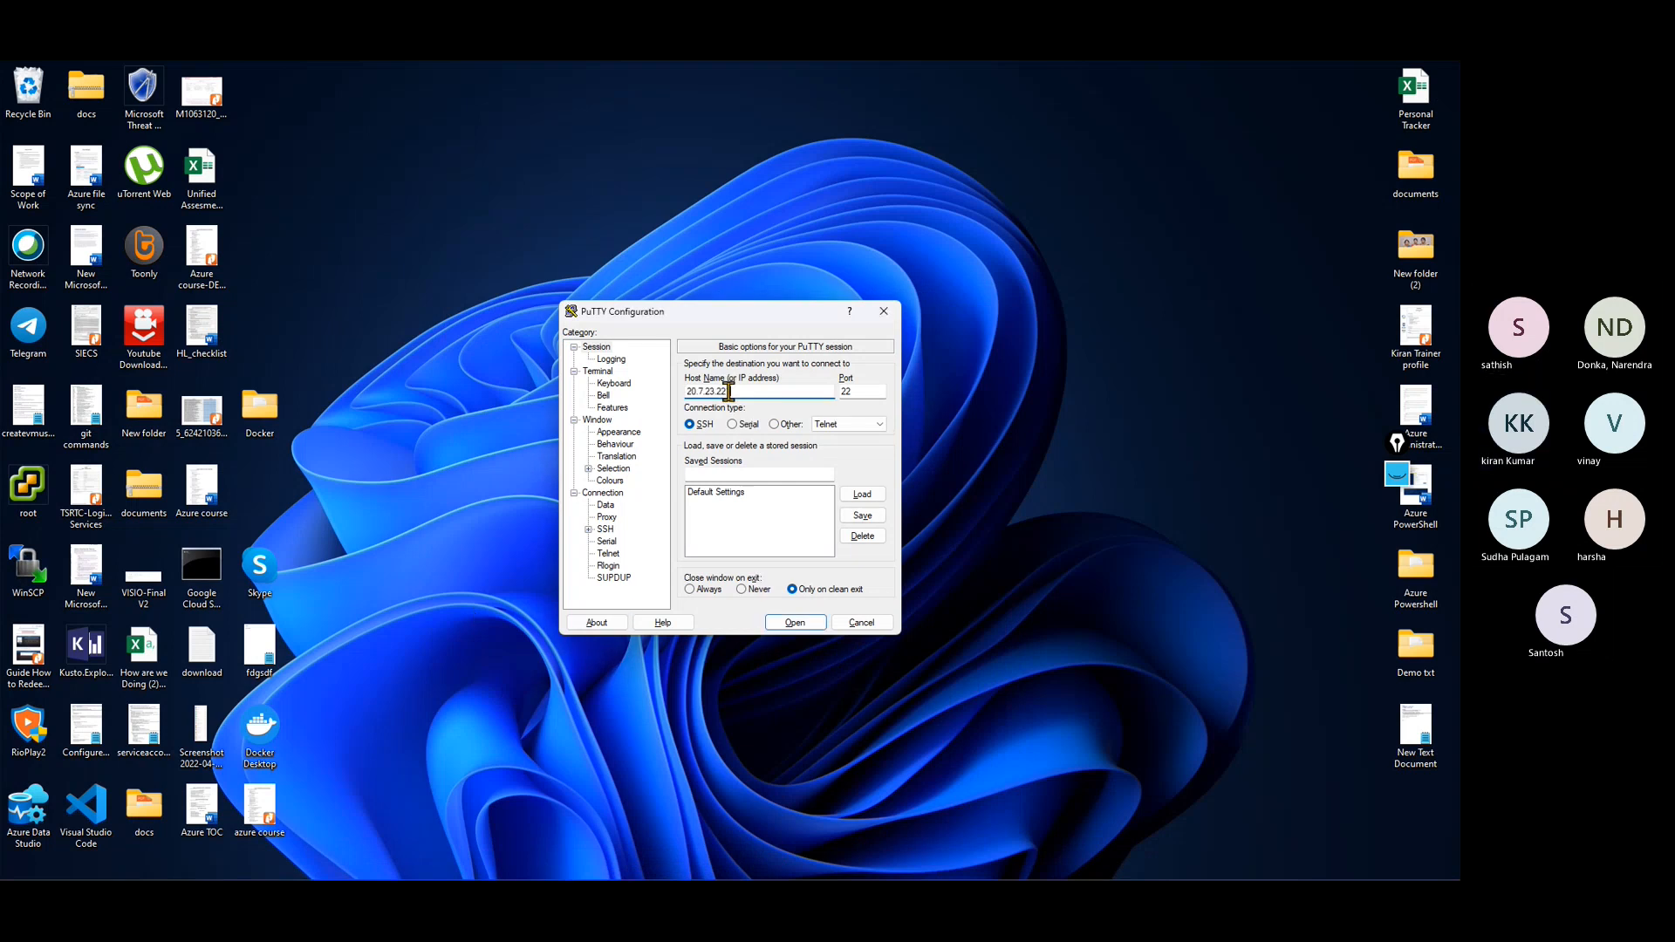
{"action": "left_click", "coordinate": [801, 625]}
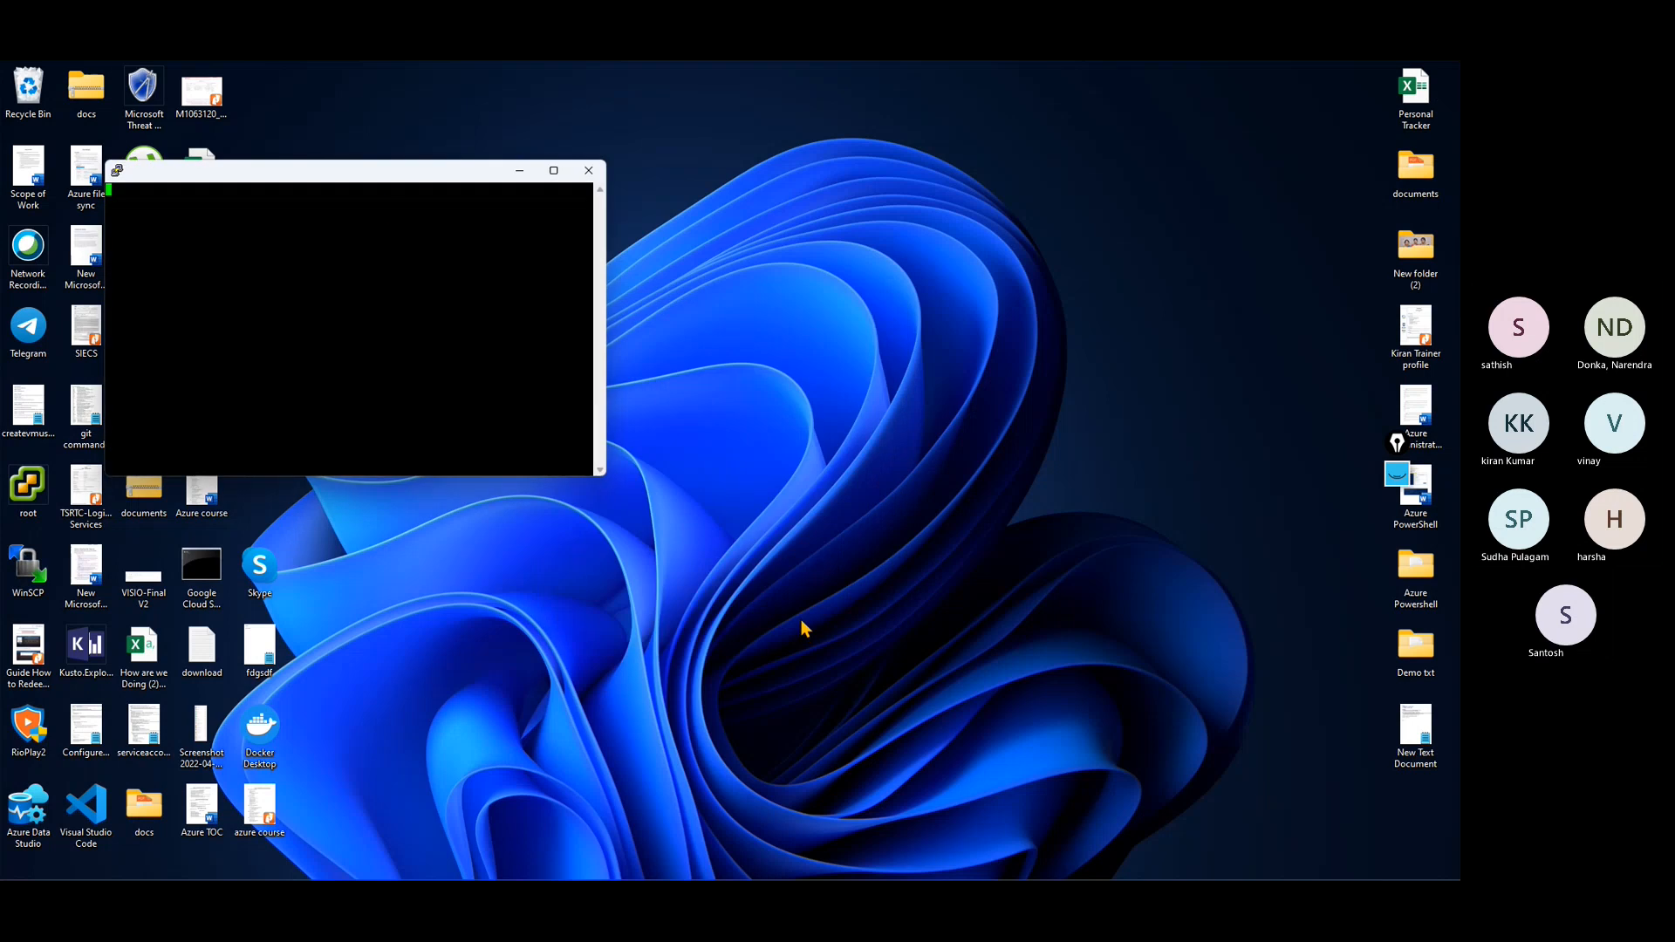
{"action": "left_click_drag", "start_coordinate": [297, 160], "coordinate": [708, 294]}
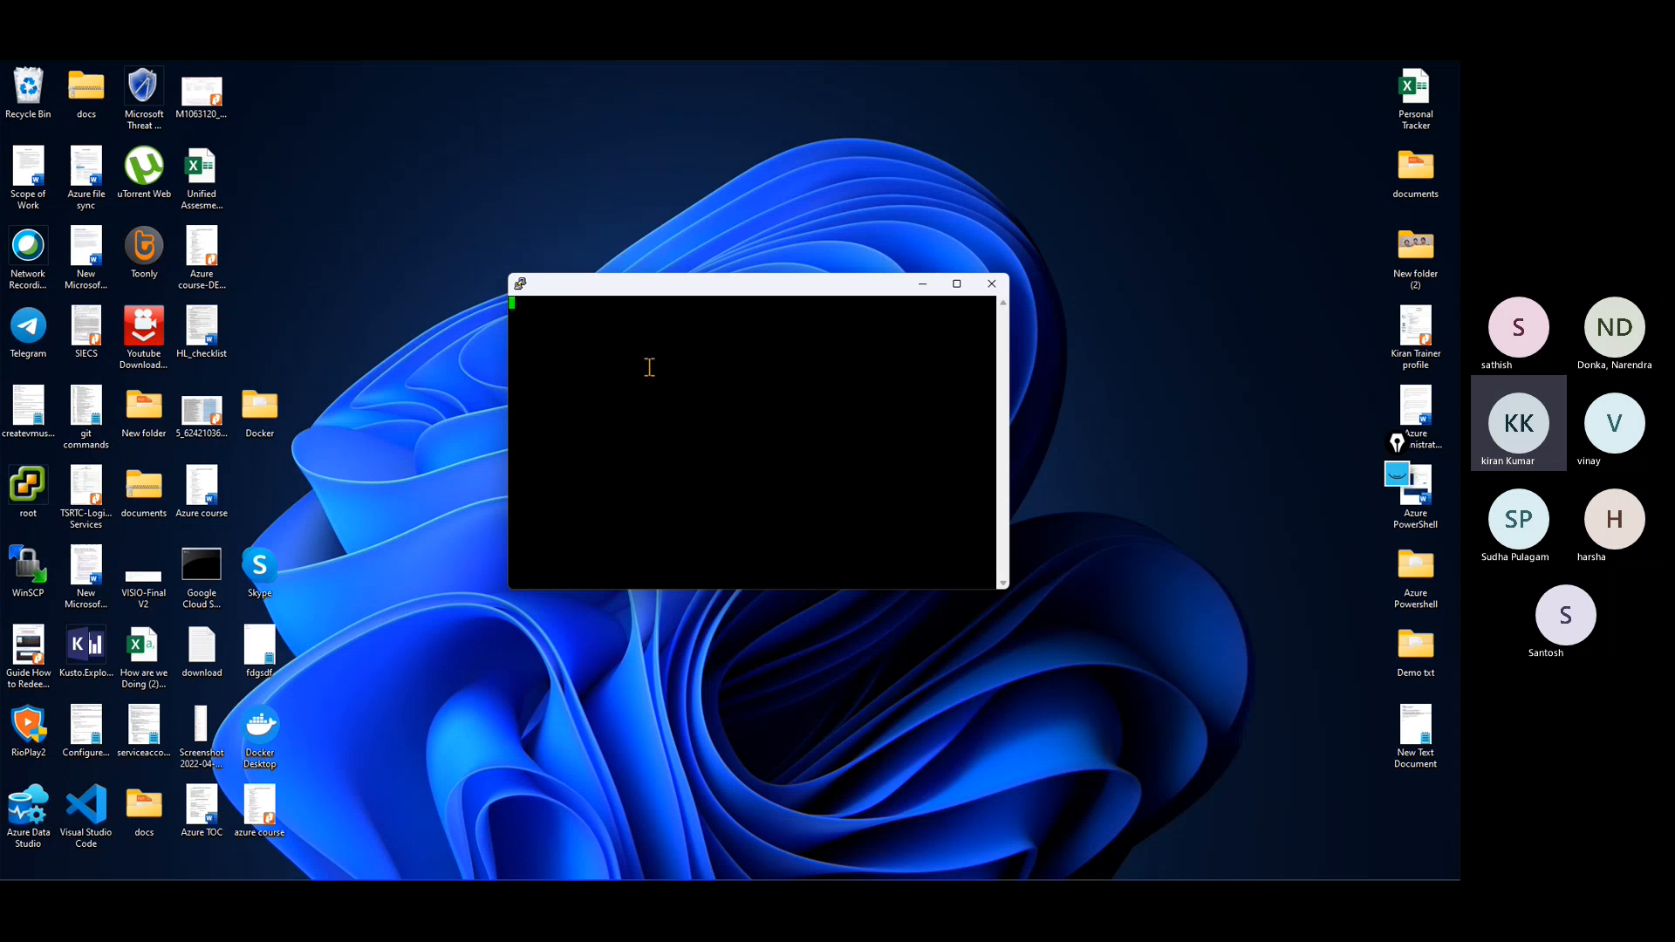
Step: Dismiss the PuTTY dialogs and close the second session window
{"action": "left_click", "coordinate": [991, 284]}
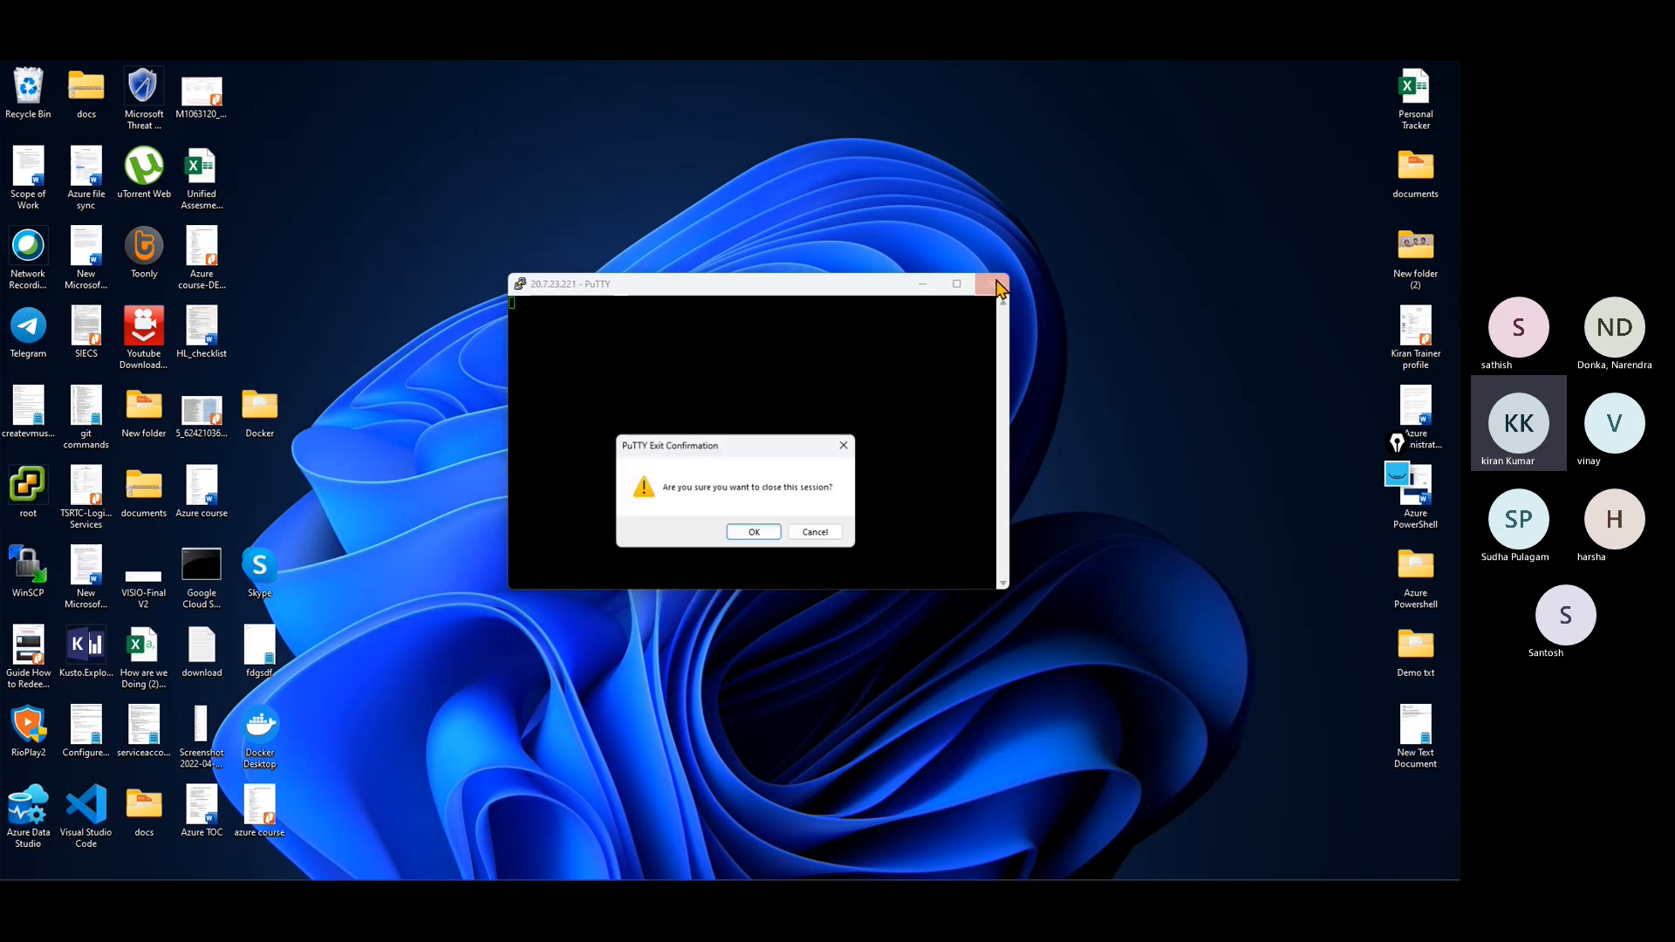
{"action": "left_click", "coordinate": [824, 534]}
{"action": "left_click", "coordinate": [807, 533]}
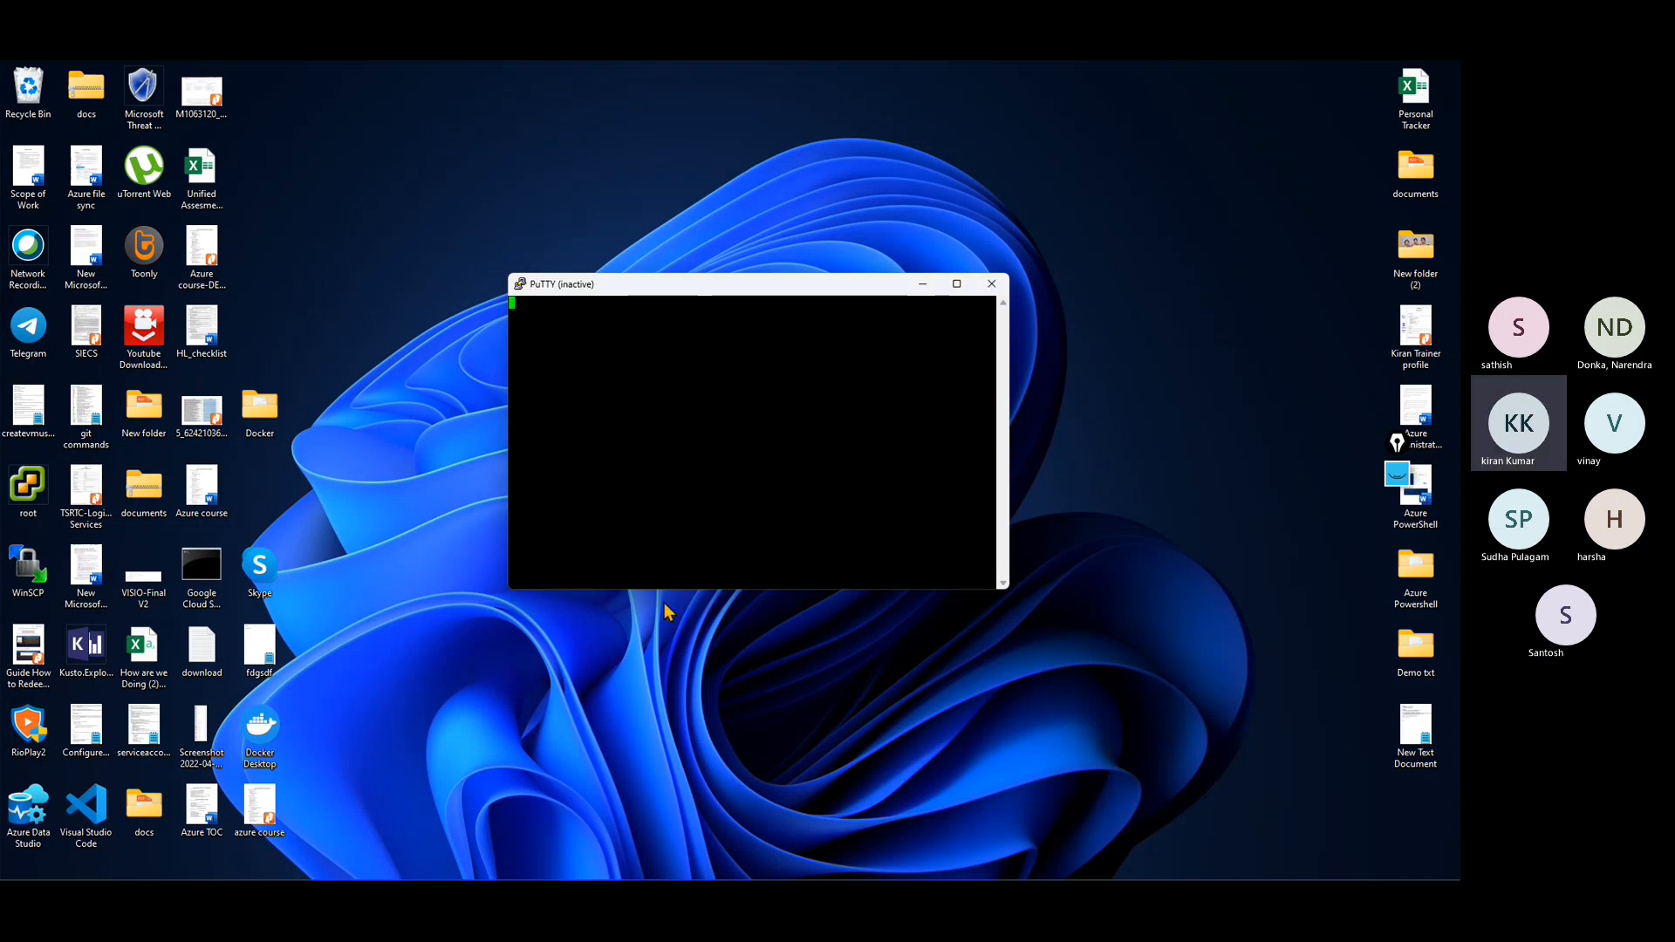
{"action": "left_click", "coordinate": [993, 288]}
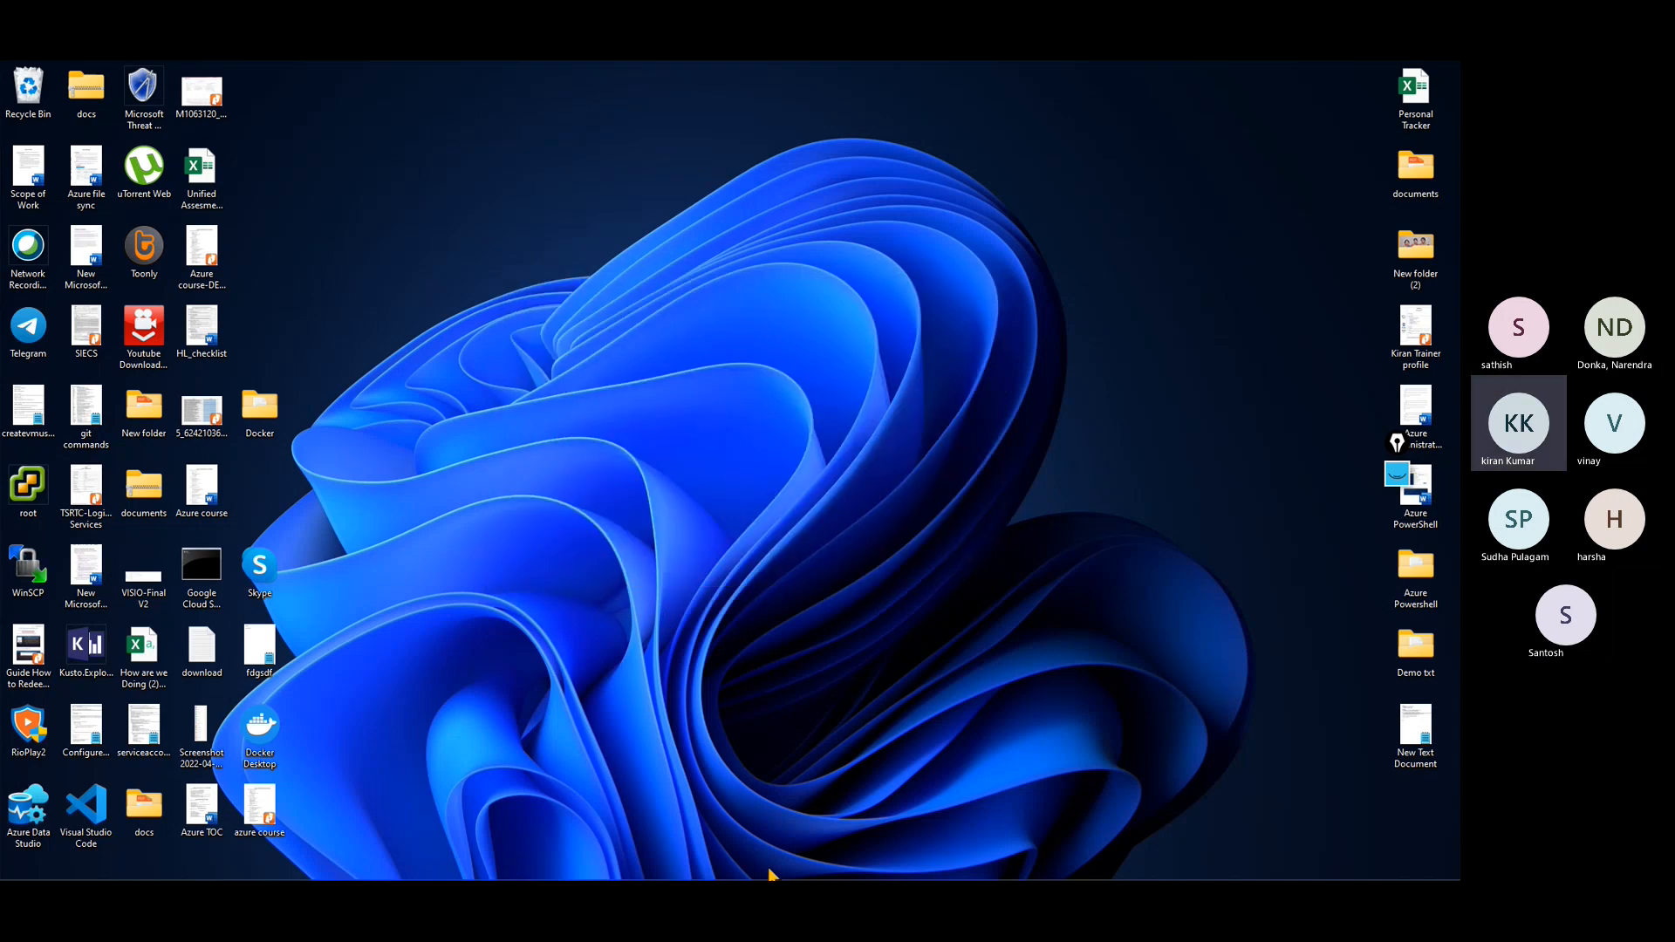
Step: Return to fwpolicy01's network rules in the browser and delete the ubuntu_SSH rule
{"action": "left_click", "coordinate": [719, 863]}
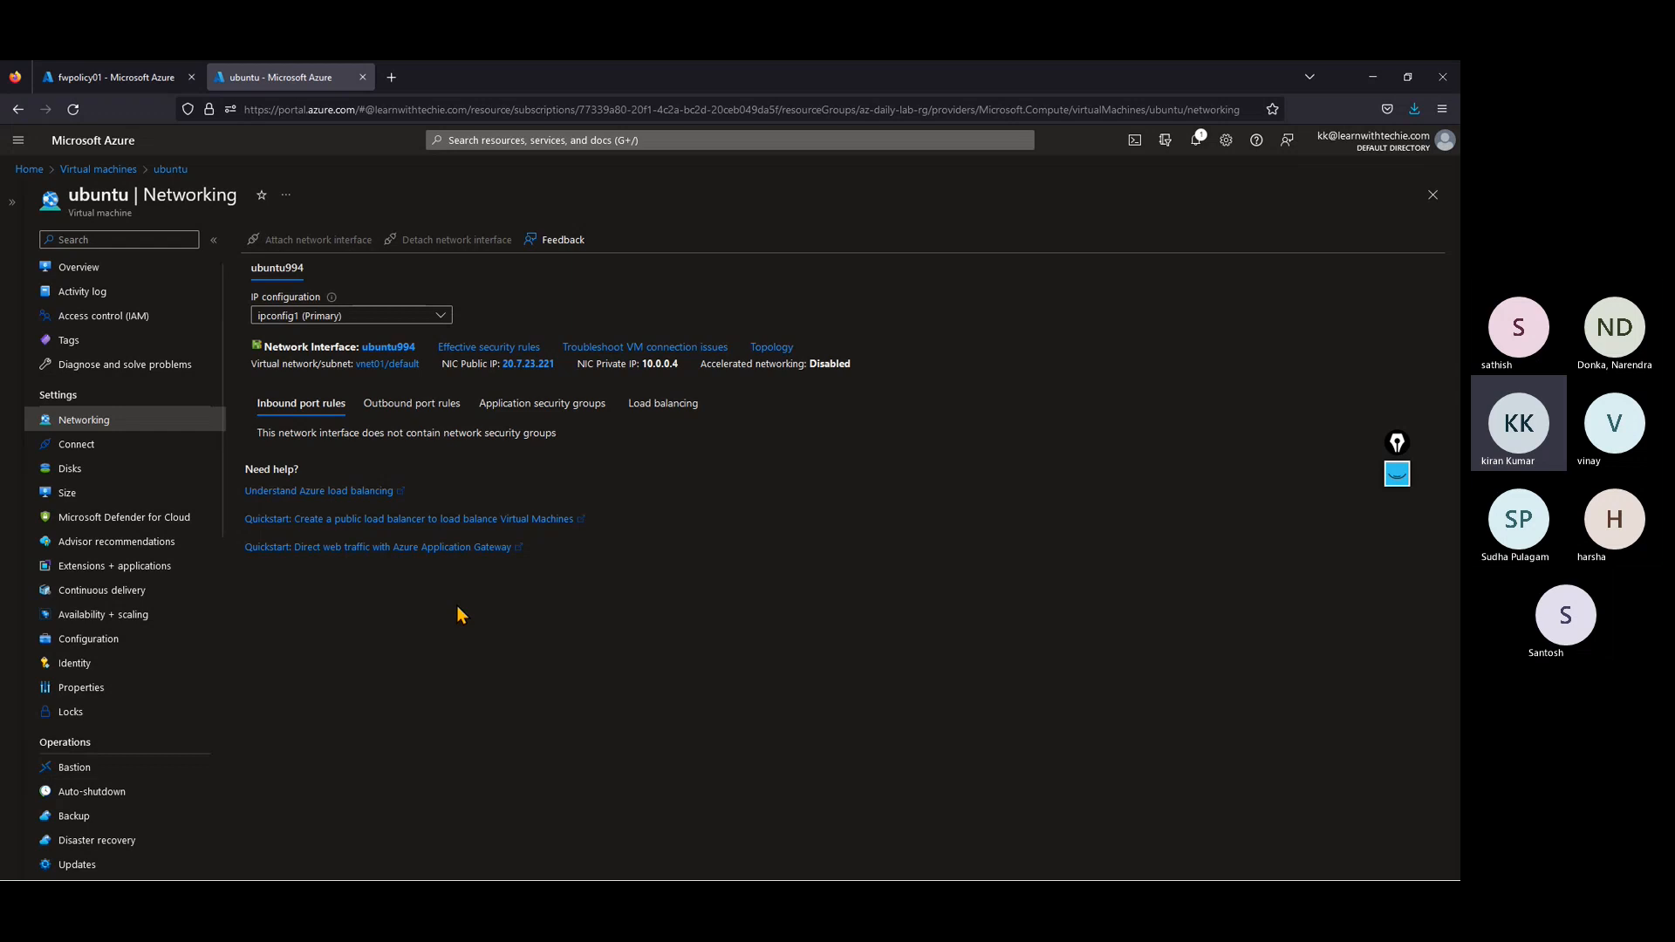
{"action": "left_click", "coordinate": [135, 75]}
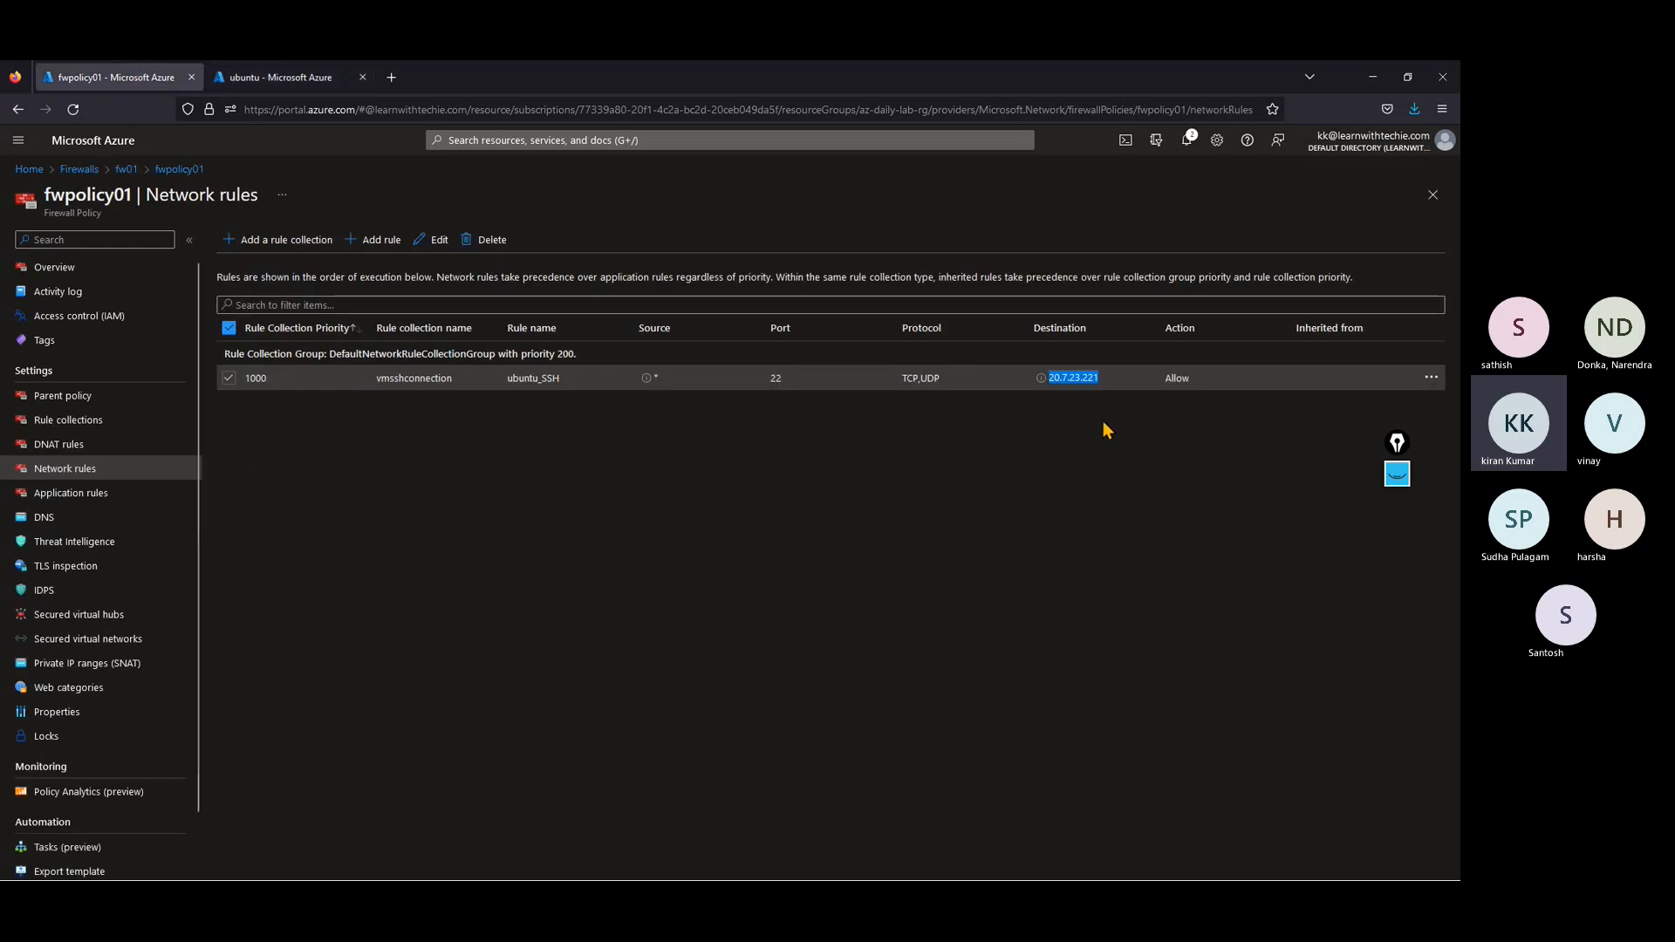
{"action": "left_click", "coordinate": [1431, 378]}
{"action": "left_click", "coordinate": [1352, 403]}
{"action": "left_click", "coordinate": [251, 358]}
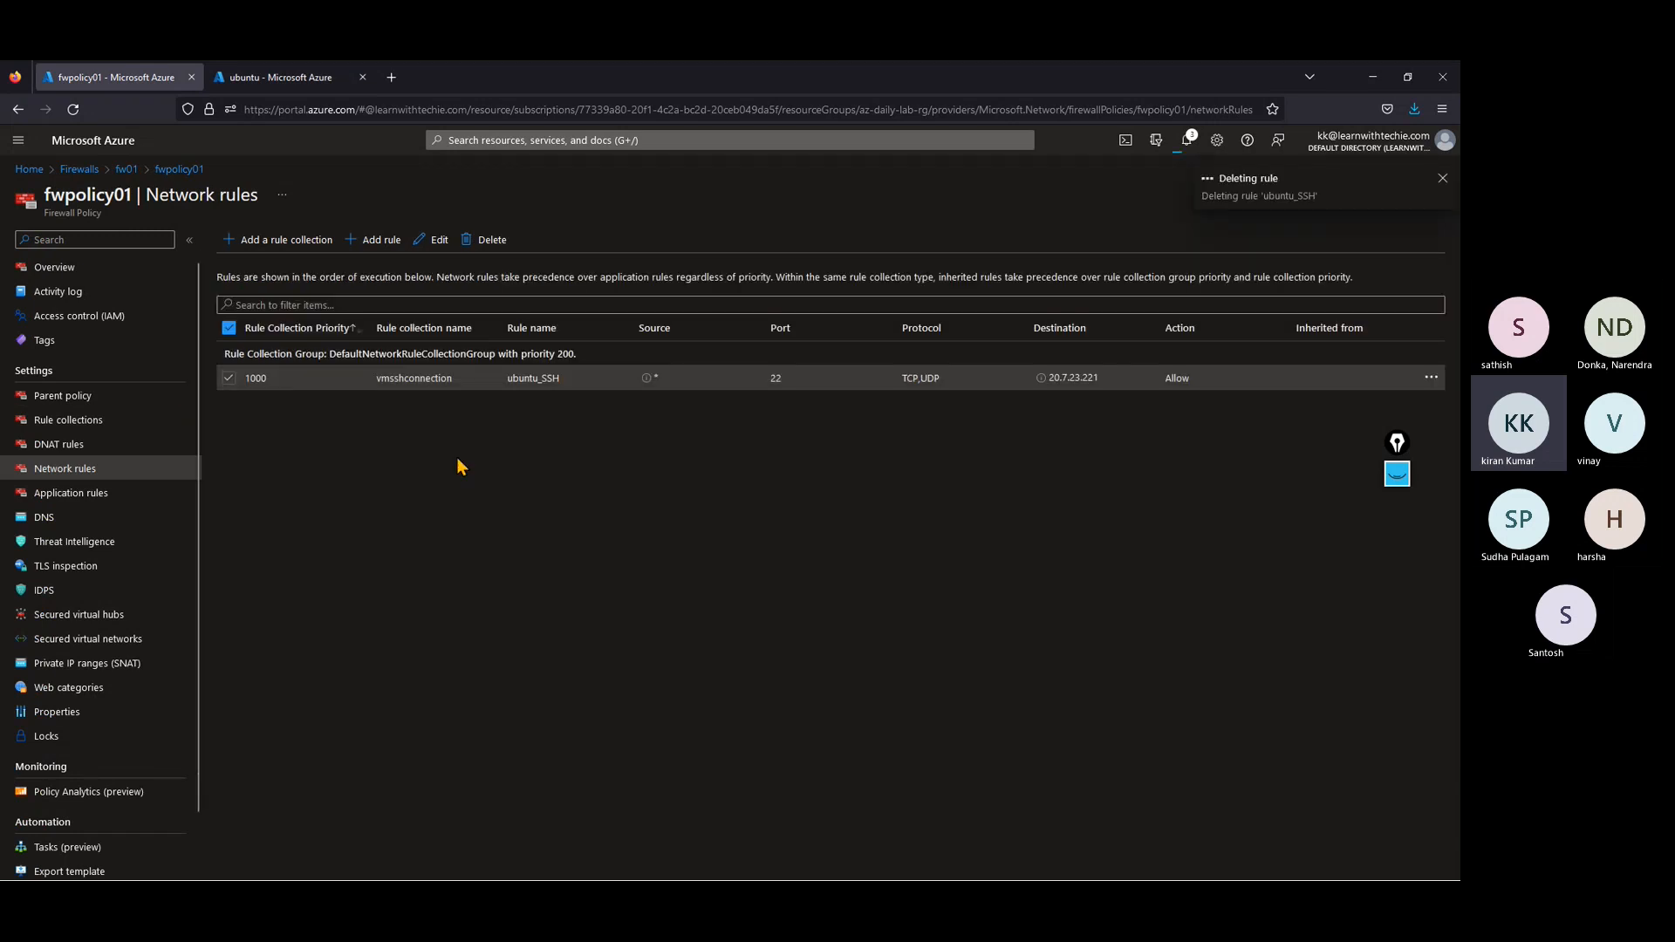
Step: Start a DNAT rule collection named sshconnection in fwpolicy01 with priority 1000 and group DefaultDnatRuleCollectionGroup
{"action": "left_click", "coordinate": [58, 444]}
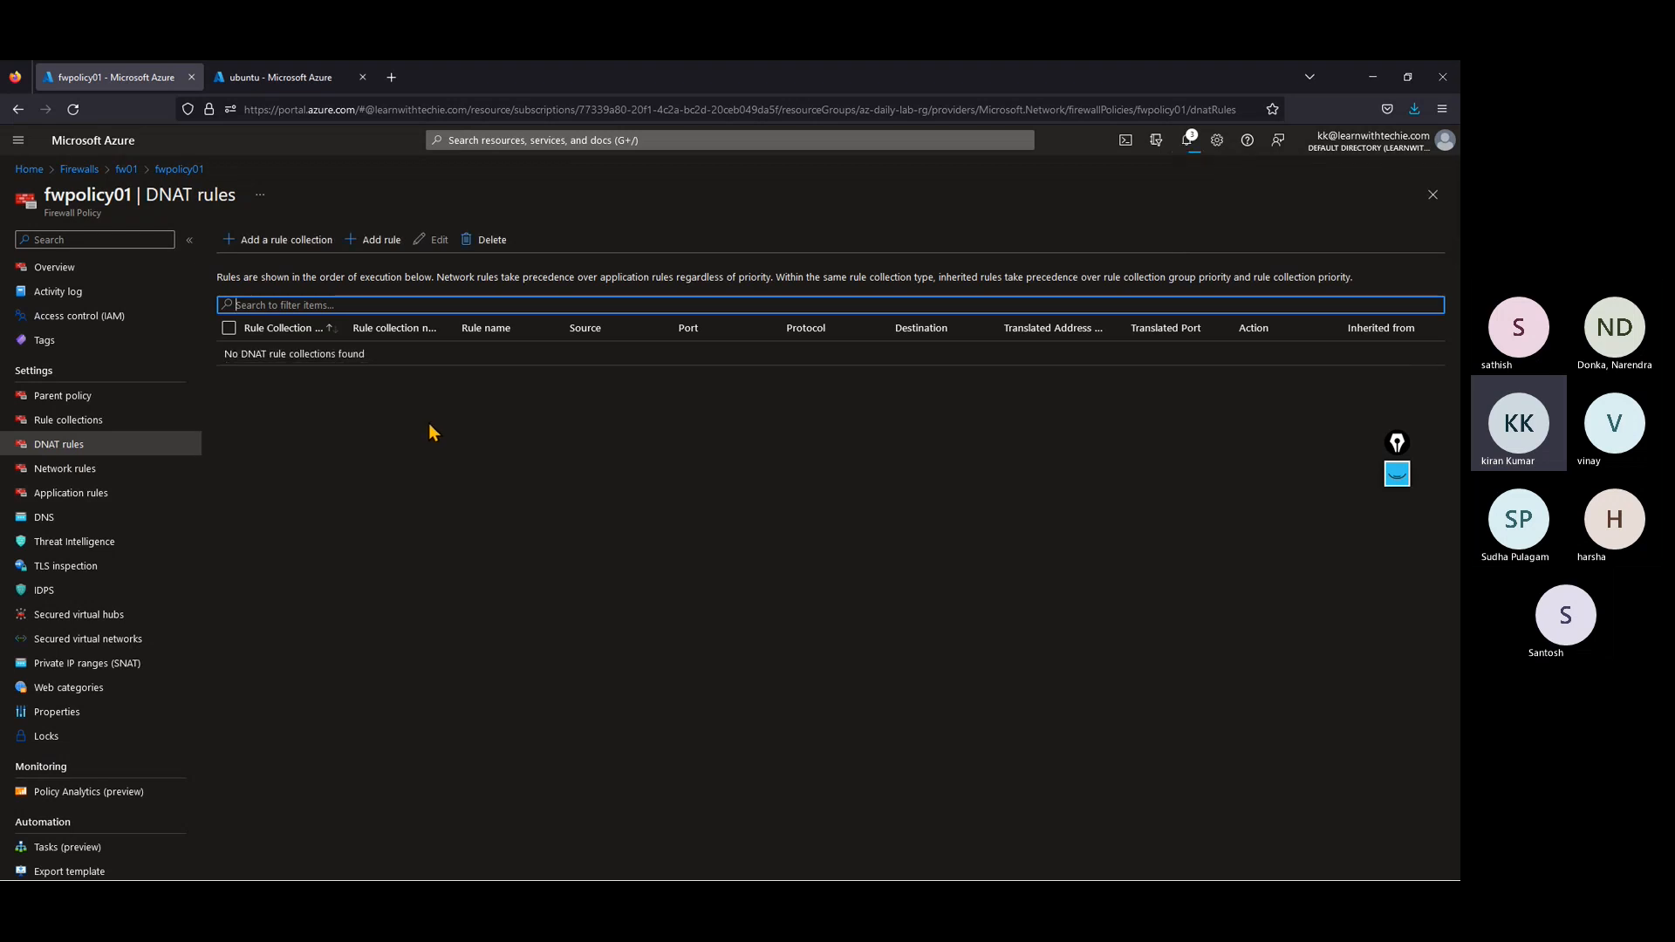
{"action": "left_click", "coordinate": [297, 241]}
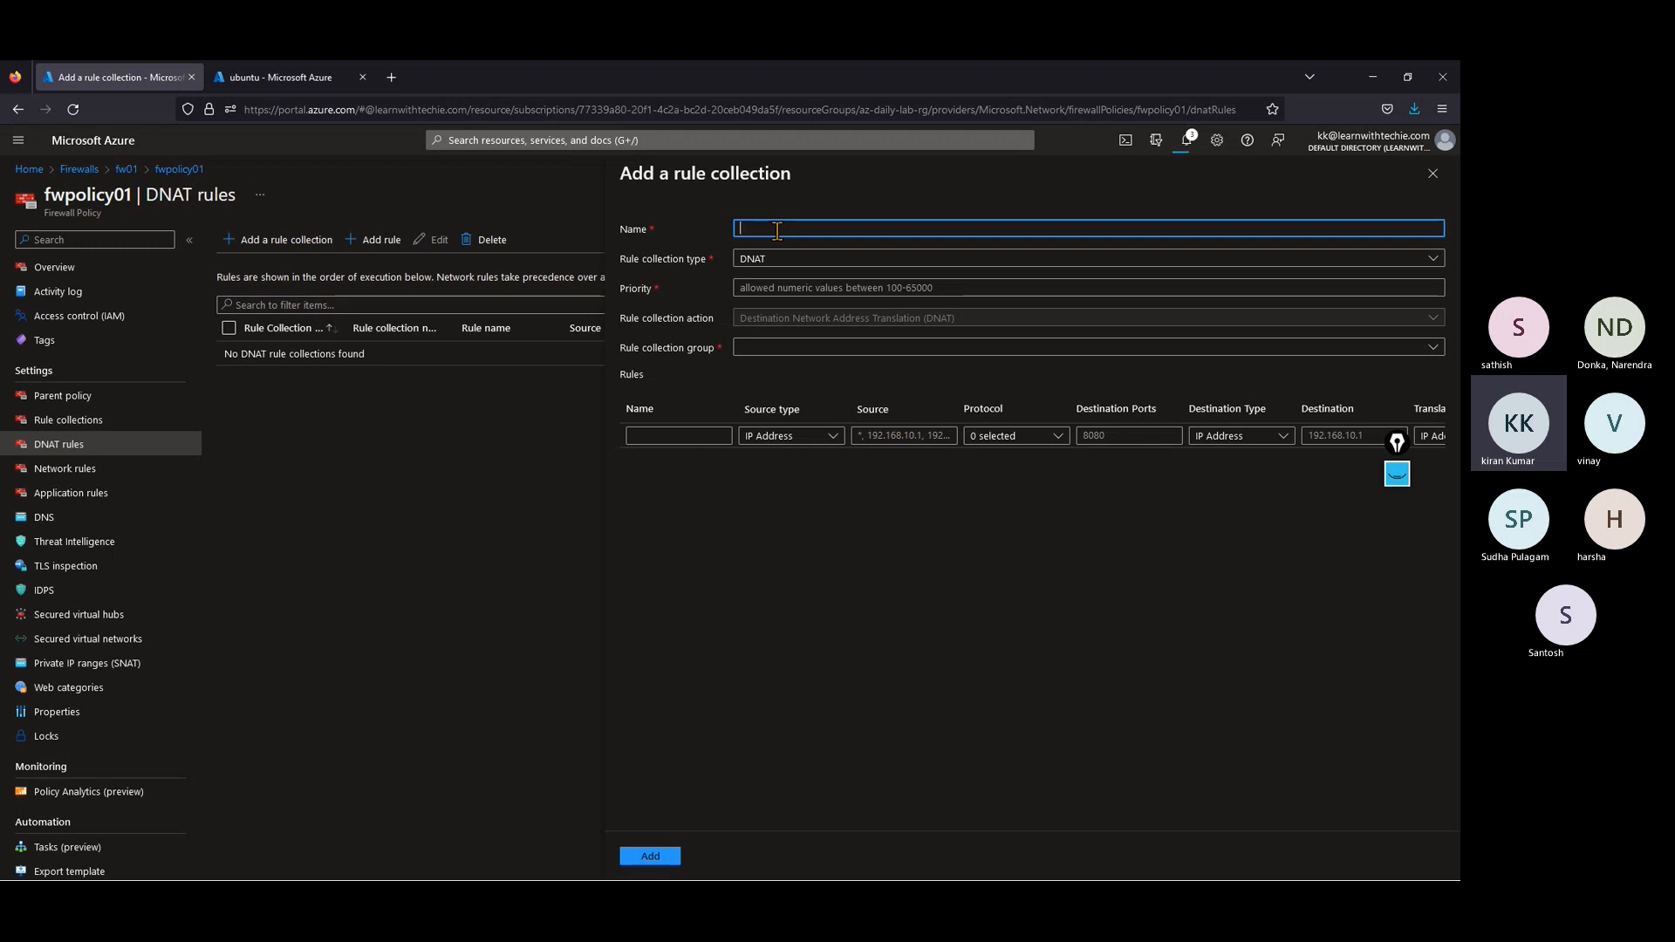
{"action": "type", "text": "sshconnection"}
{"action": "left_click", "coordinate": [764, 292]}
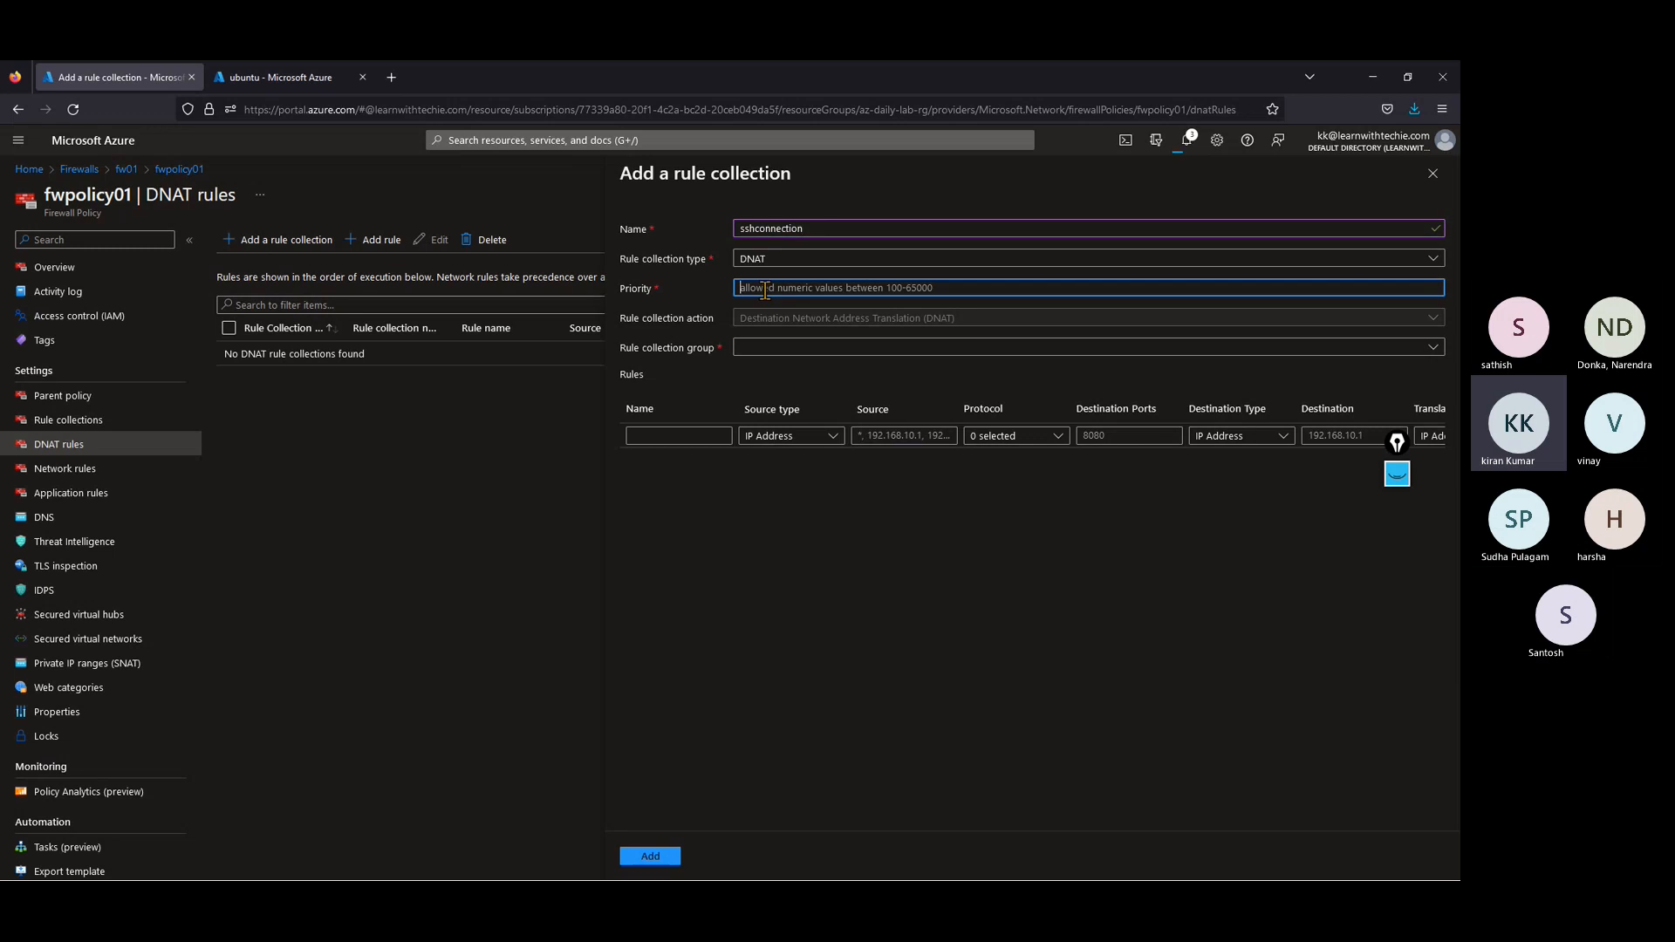
{"action": "type", "text": "1000"}
{"action": "left_click", "coordinate": [767, 348]}
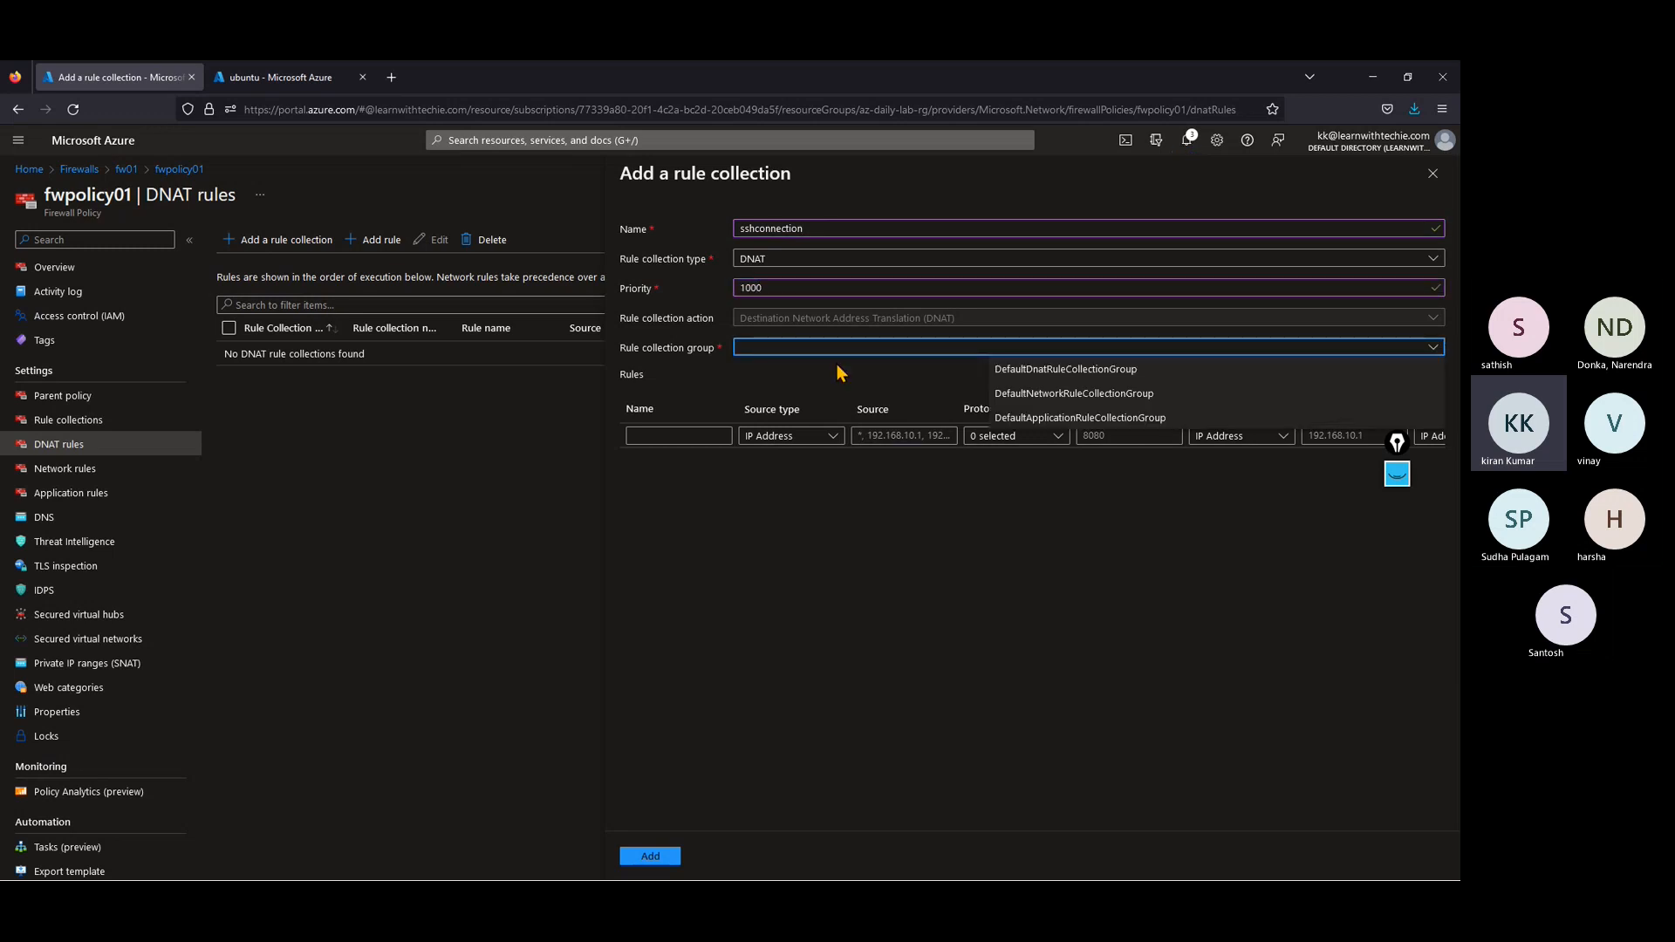
{"action": "left_click", "coordinate": [1066, 370]}
Step: Name the collection's first DNAT rule ssh and set its source to *
{"action": "left_click", "coordinate": [699, 436]}
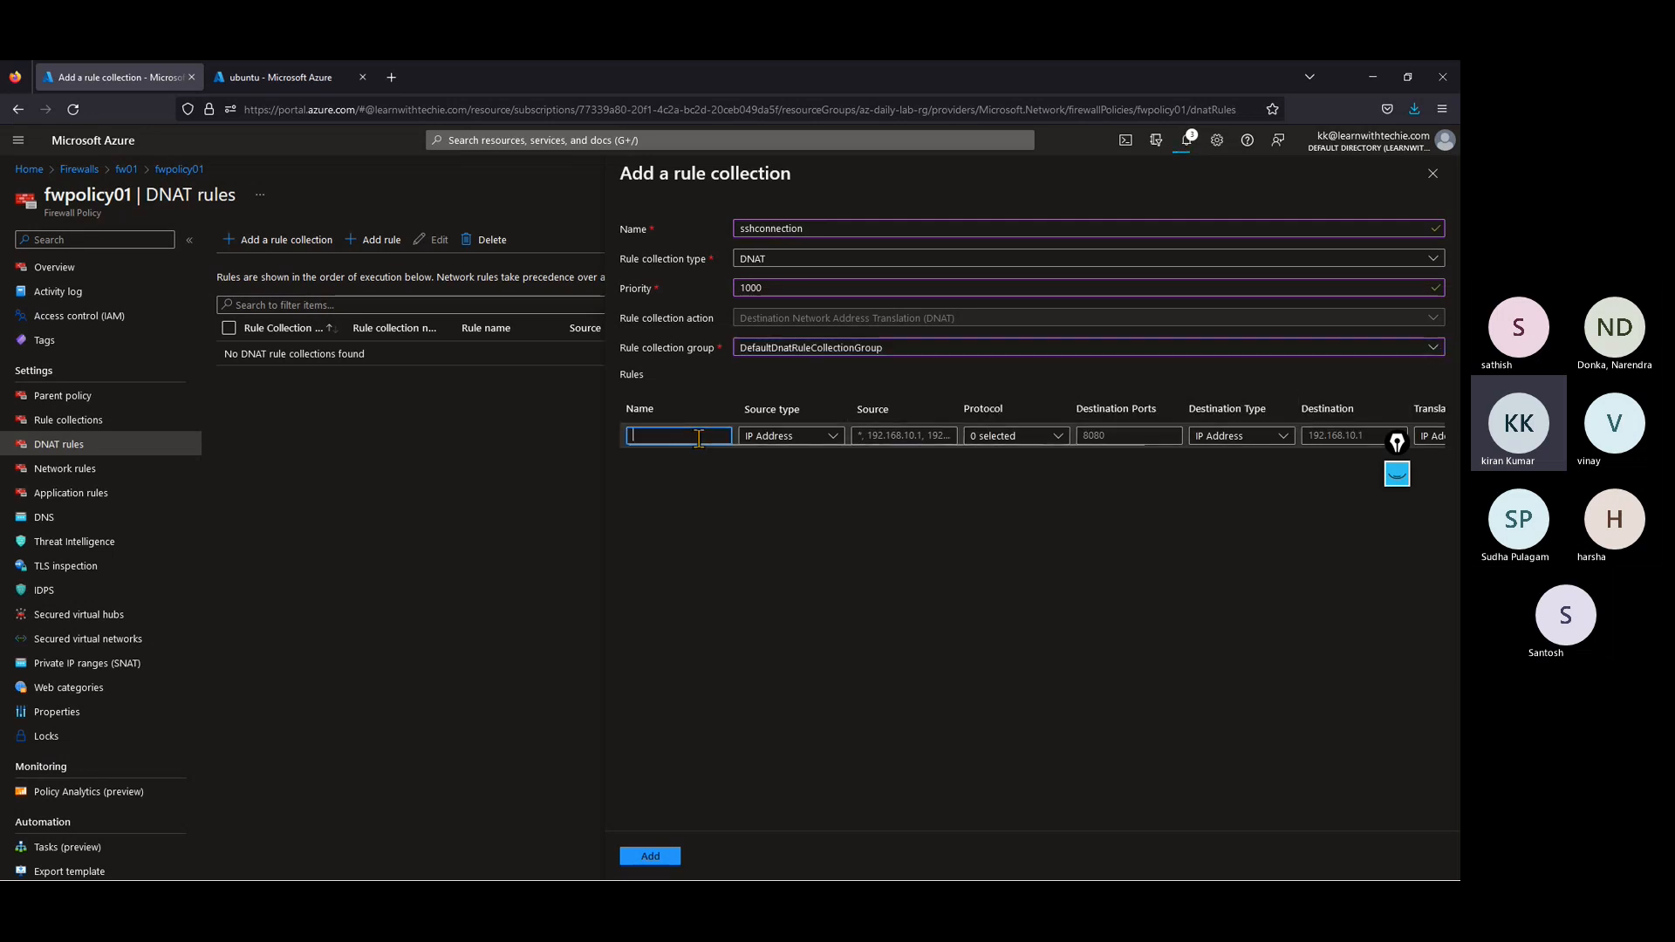
{"action": "type", "text": "sh"}
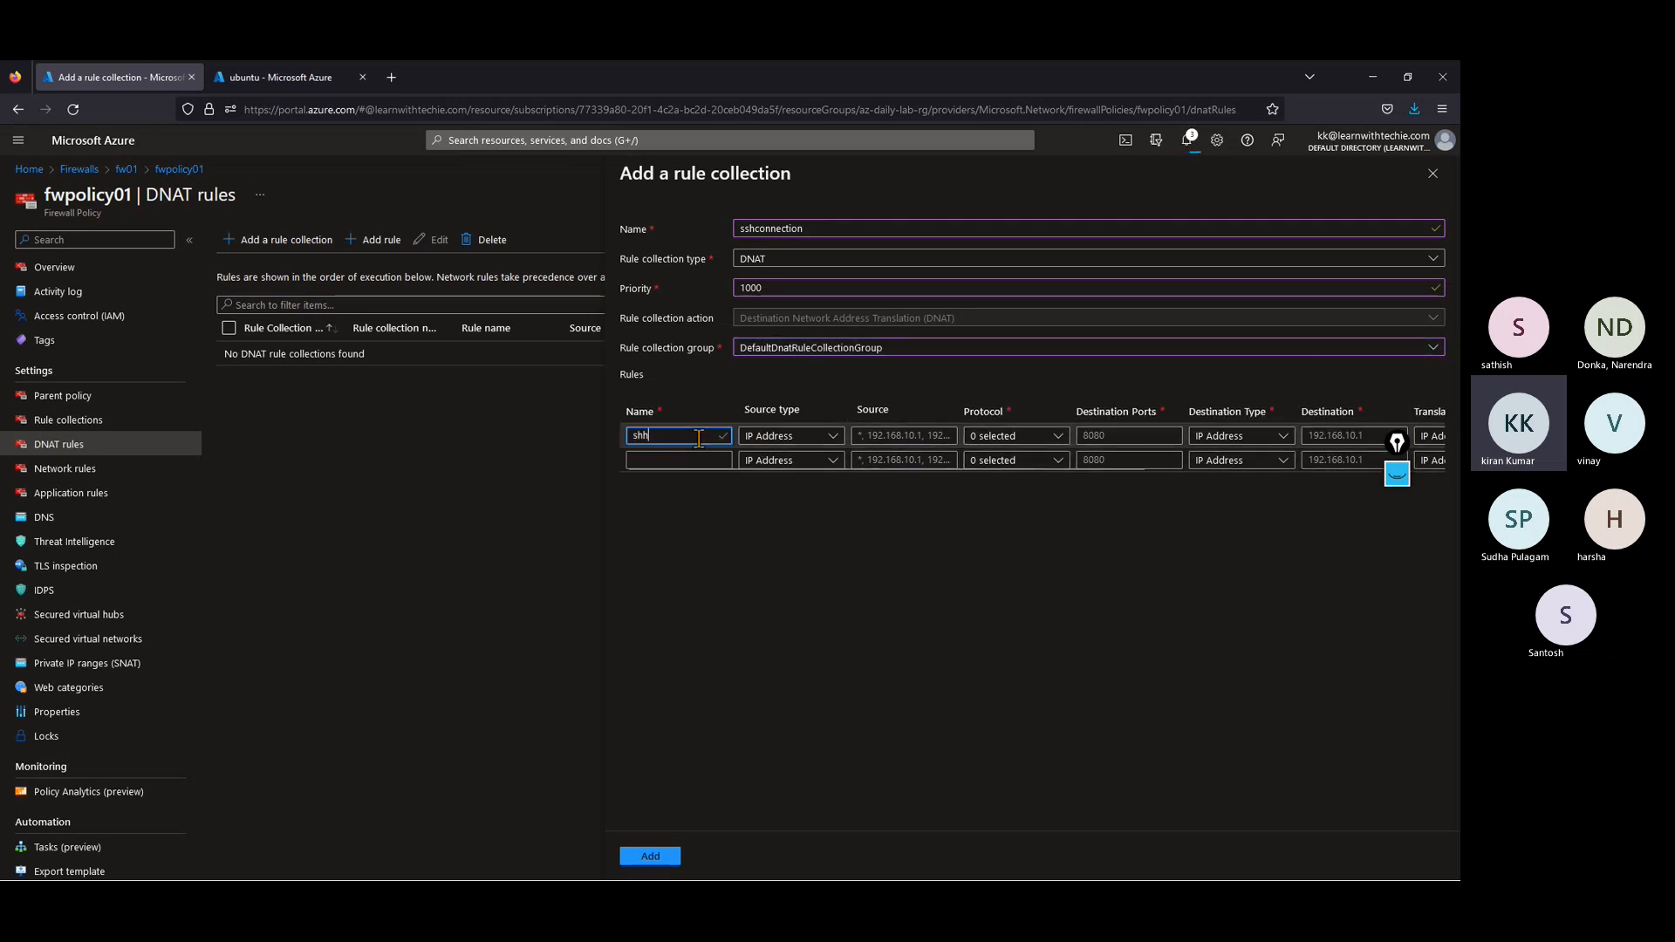
{"action": "type", "text": "h"}
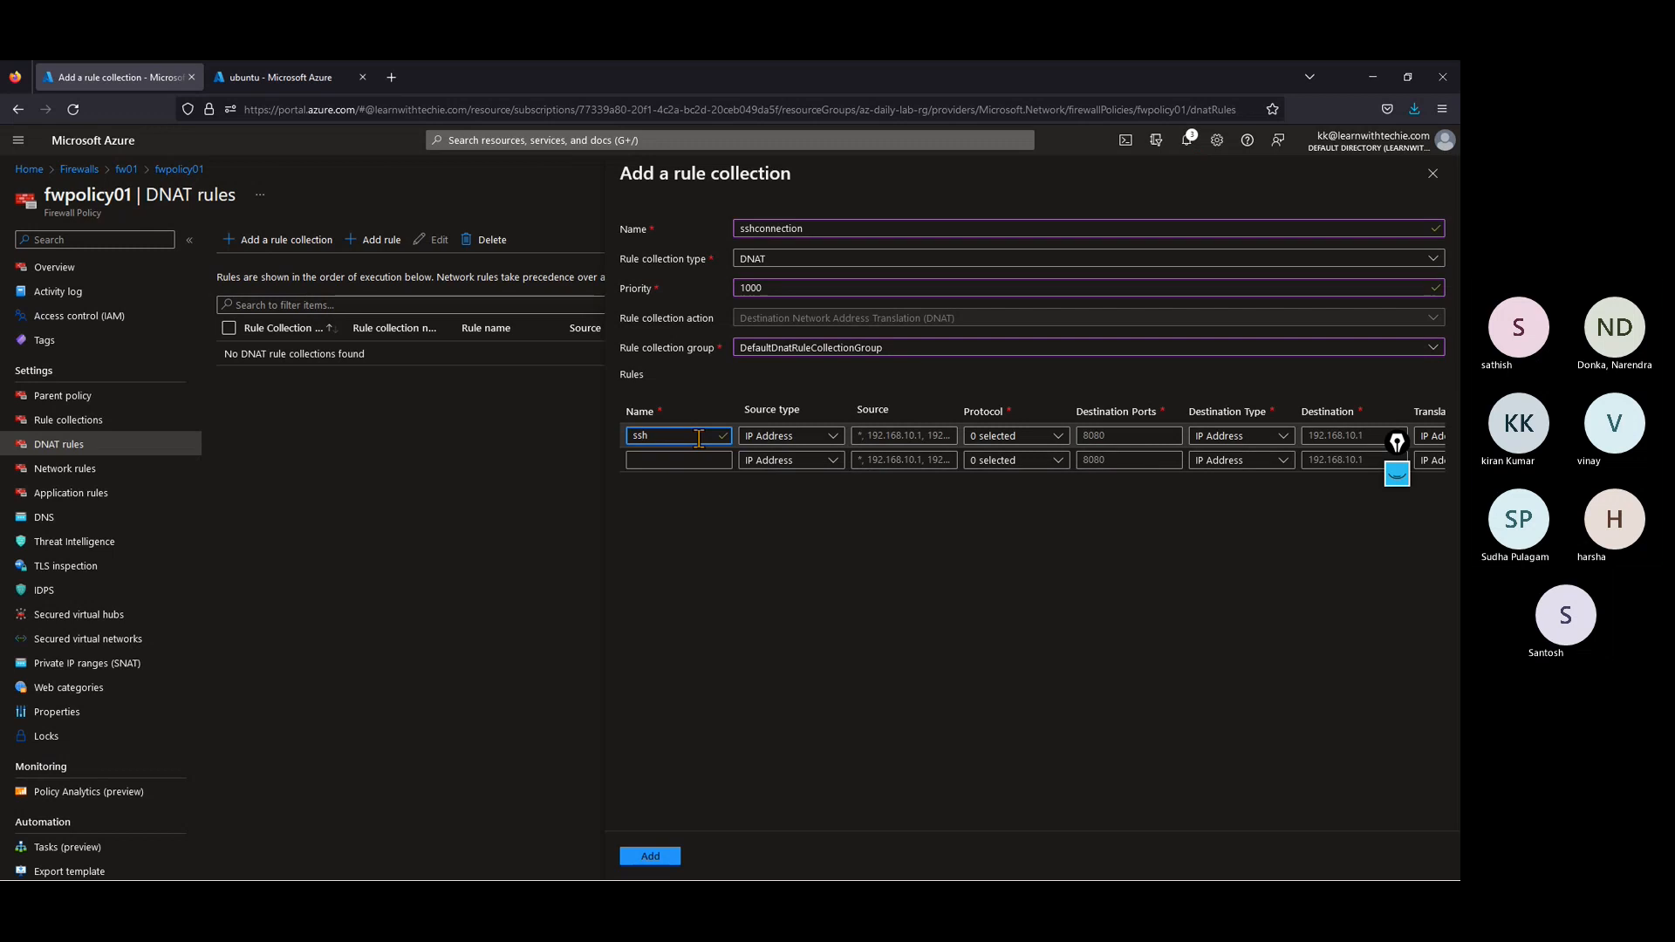
{"action": "key", "text": "Tab"}
{"action": "left_click", "coordinate": [907, 435]}
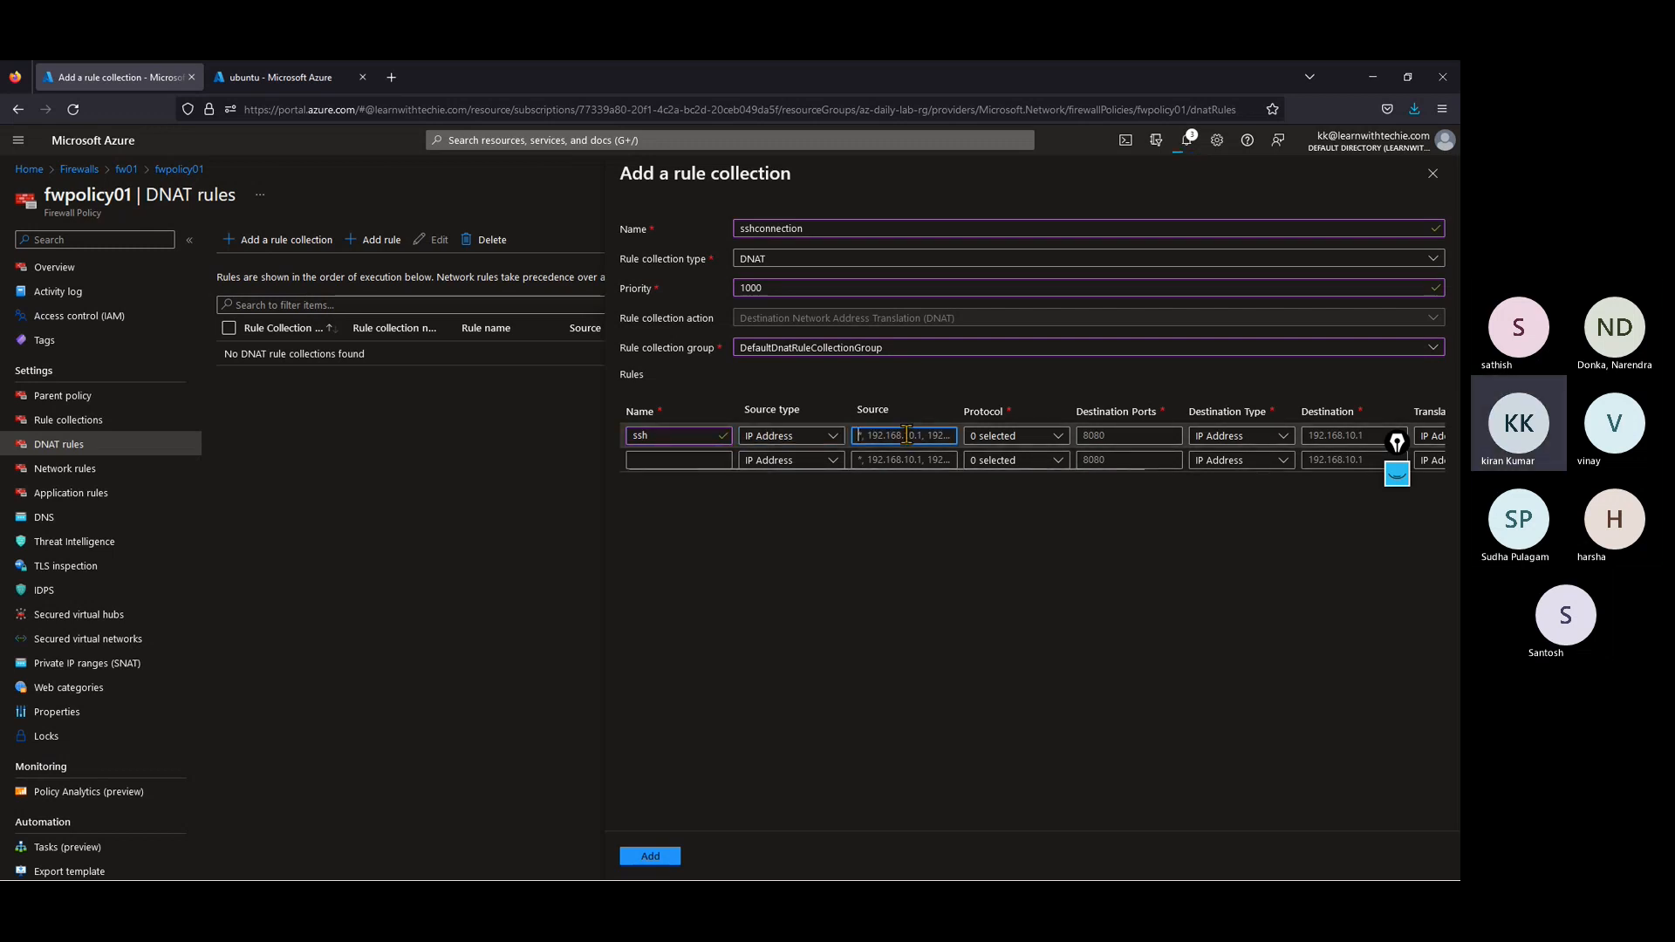
{"action": "type", "text": "*"}
{"action": "key", "text": "Tab"}
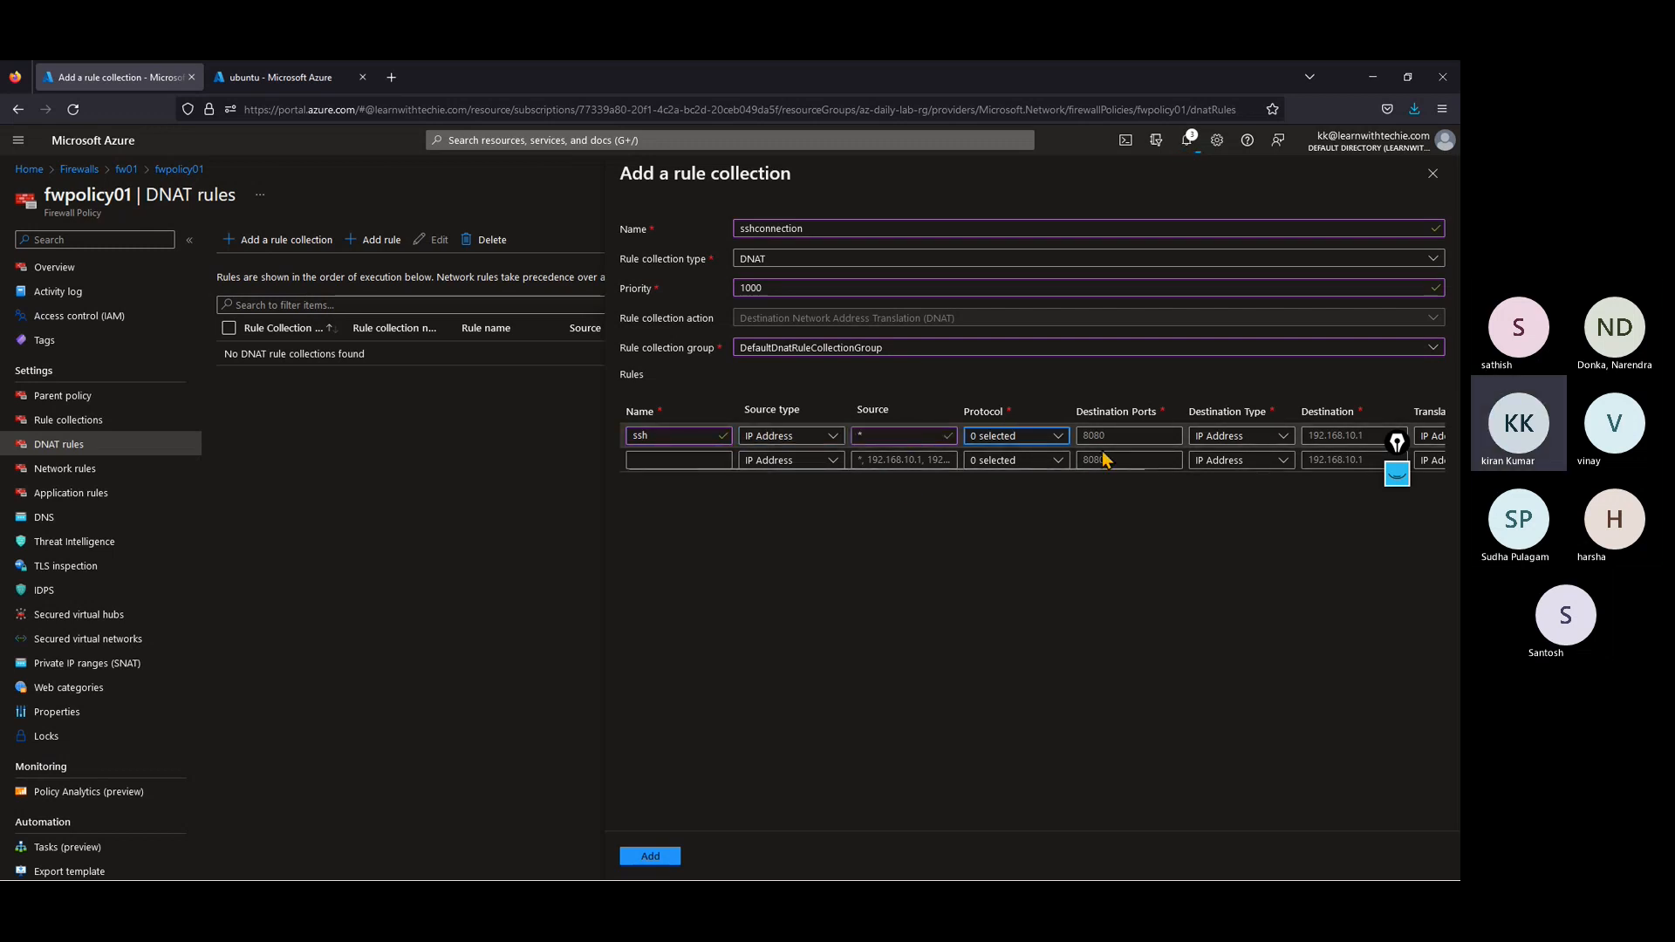
Step: Select both TCP and UDP as the ssh rule's protocols and set its destination port to 22
{"action": "left_click", "coordinate": [1060, 436]}
{"action": "left_click", "coordinate": [977, 458]}
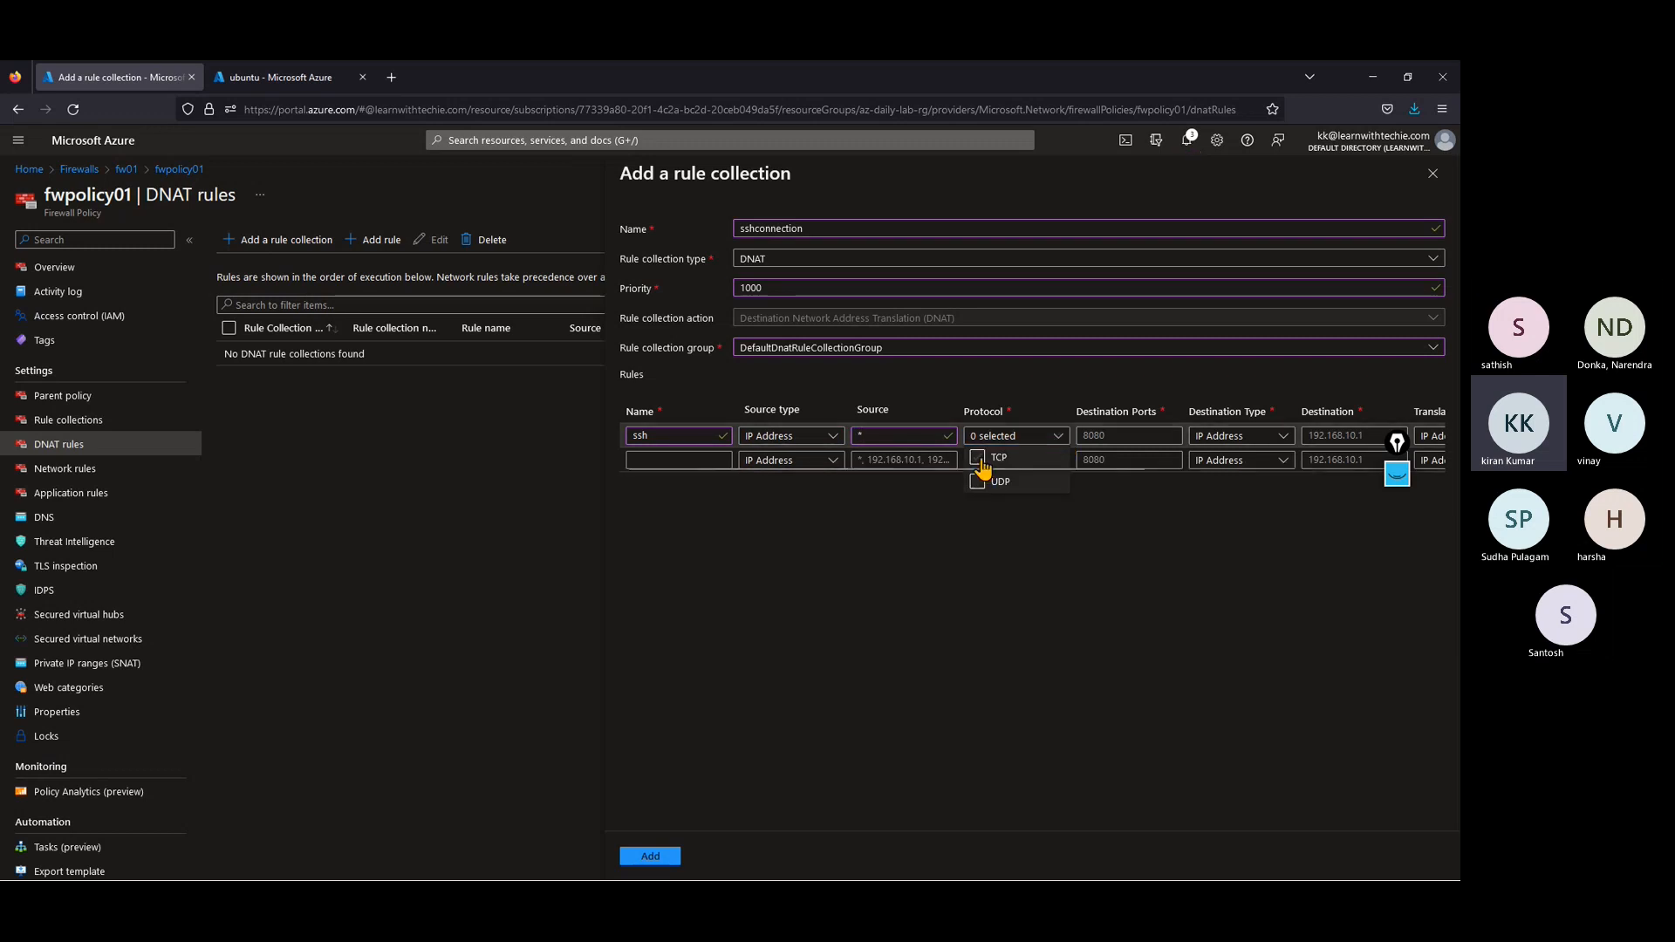
{"action": "left_click", "coordinate": [977, 482]}
{"action": "left_click", "coordinate": [1055, 586]}
{"action": "left_click", "coordinate": [1091, 441]}
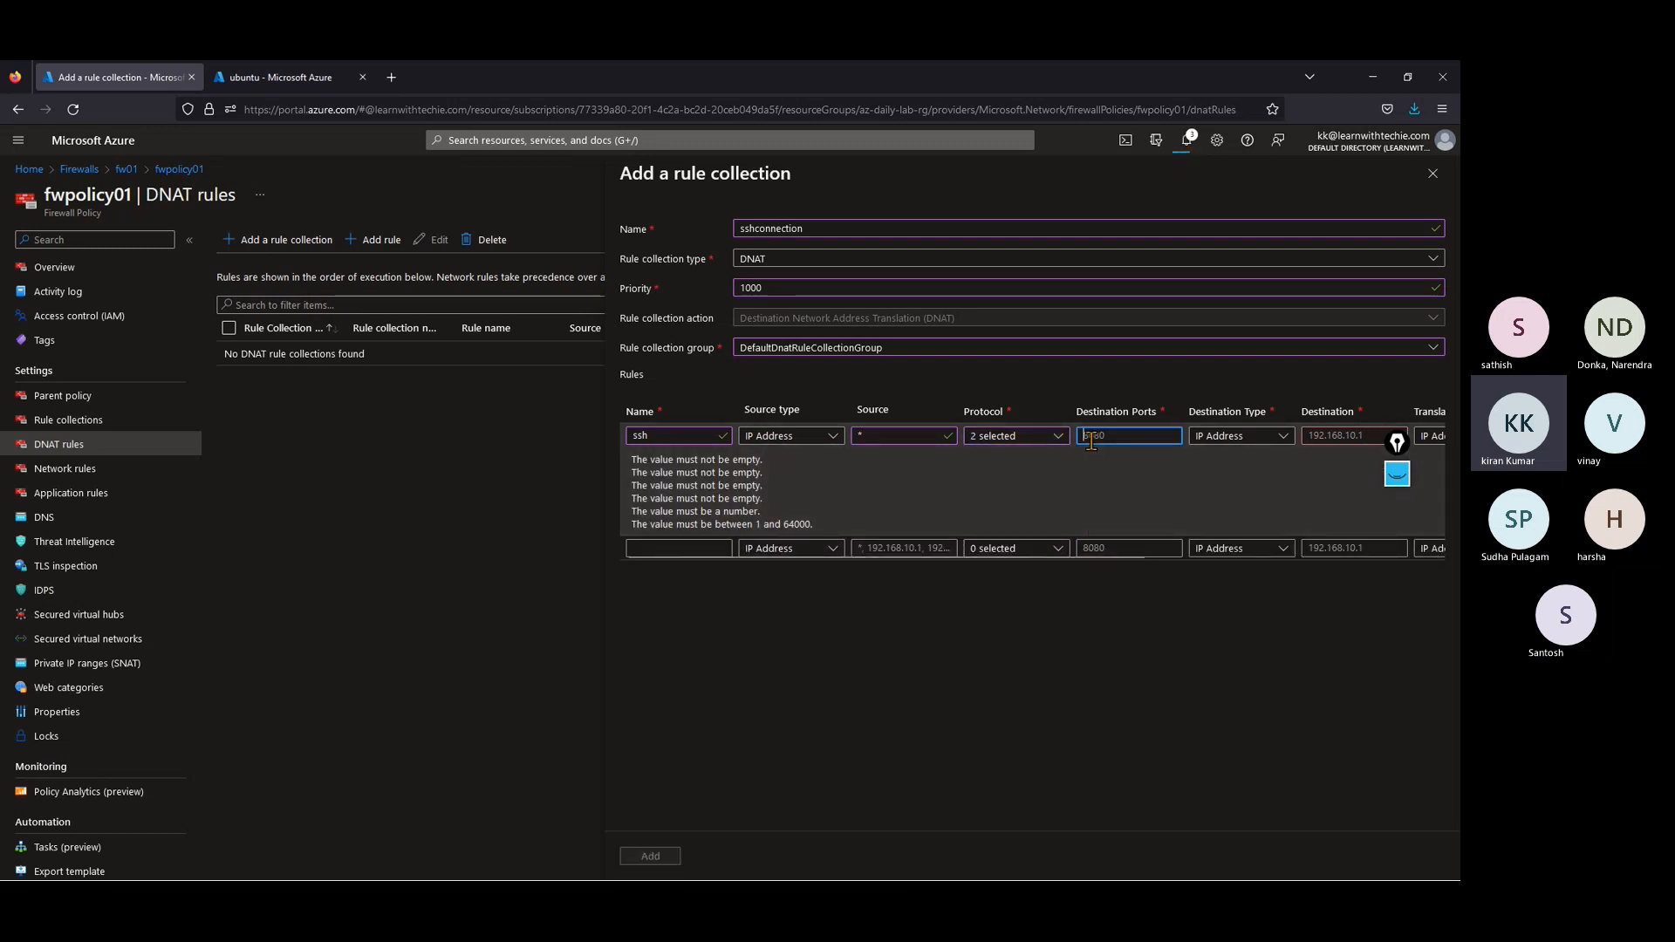
{"action": "type", "text": "22"}
{"action": "key", "text": "Tab"}
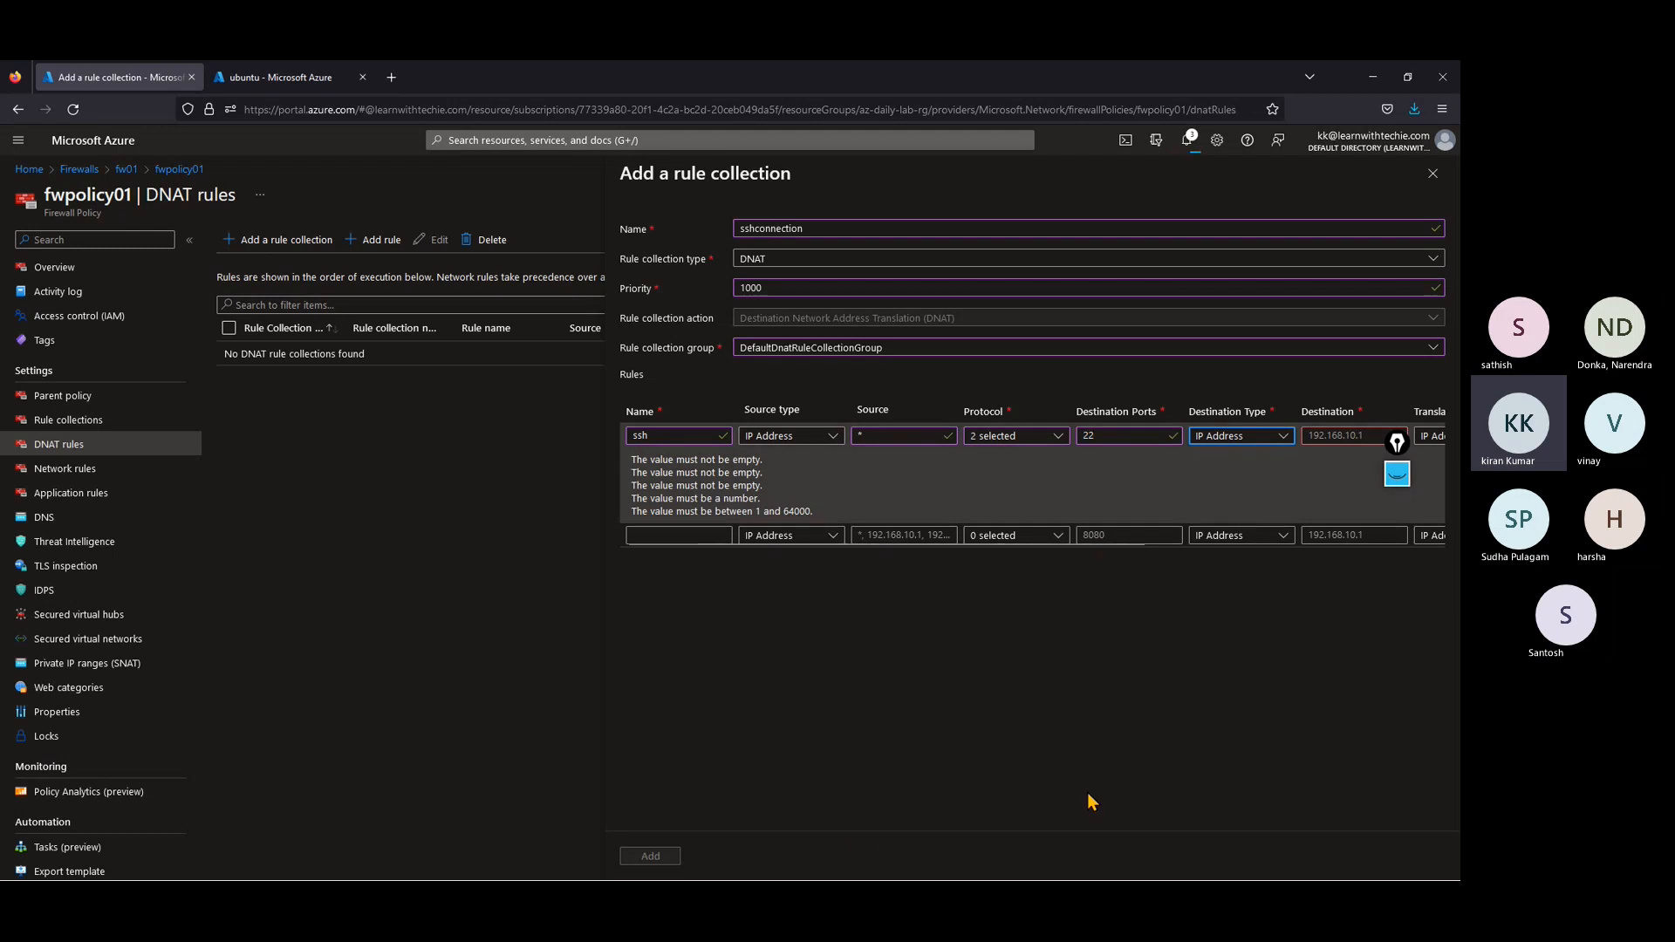
Step: In the second browser tab, open firewall fw01's public IP resource fwpip01 and copy its IP address
{"action": "left_click", "coordinate": [1340, 434]}
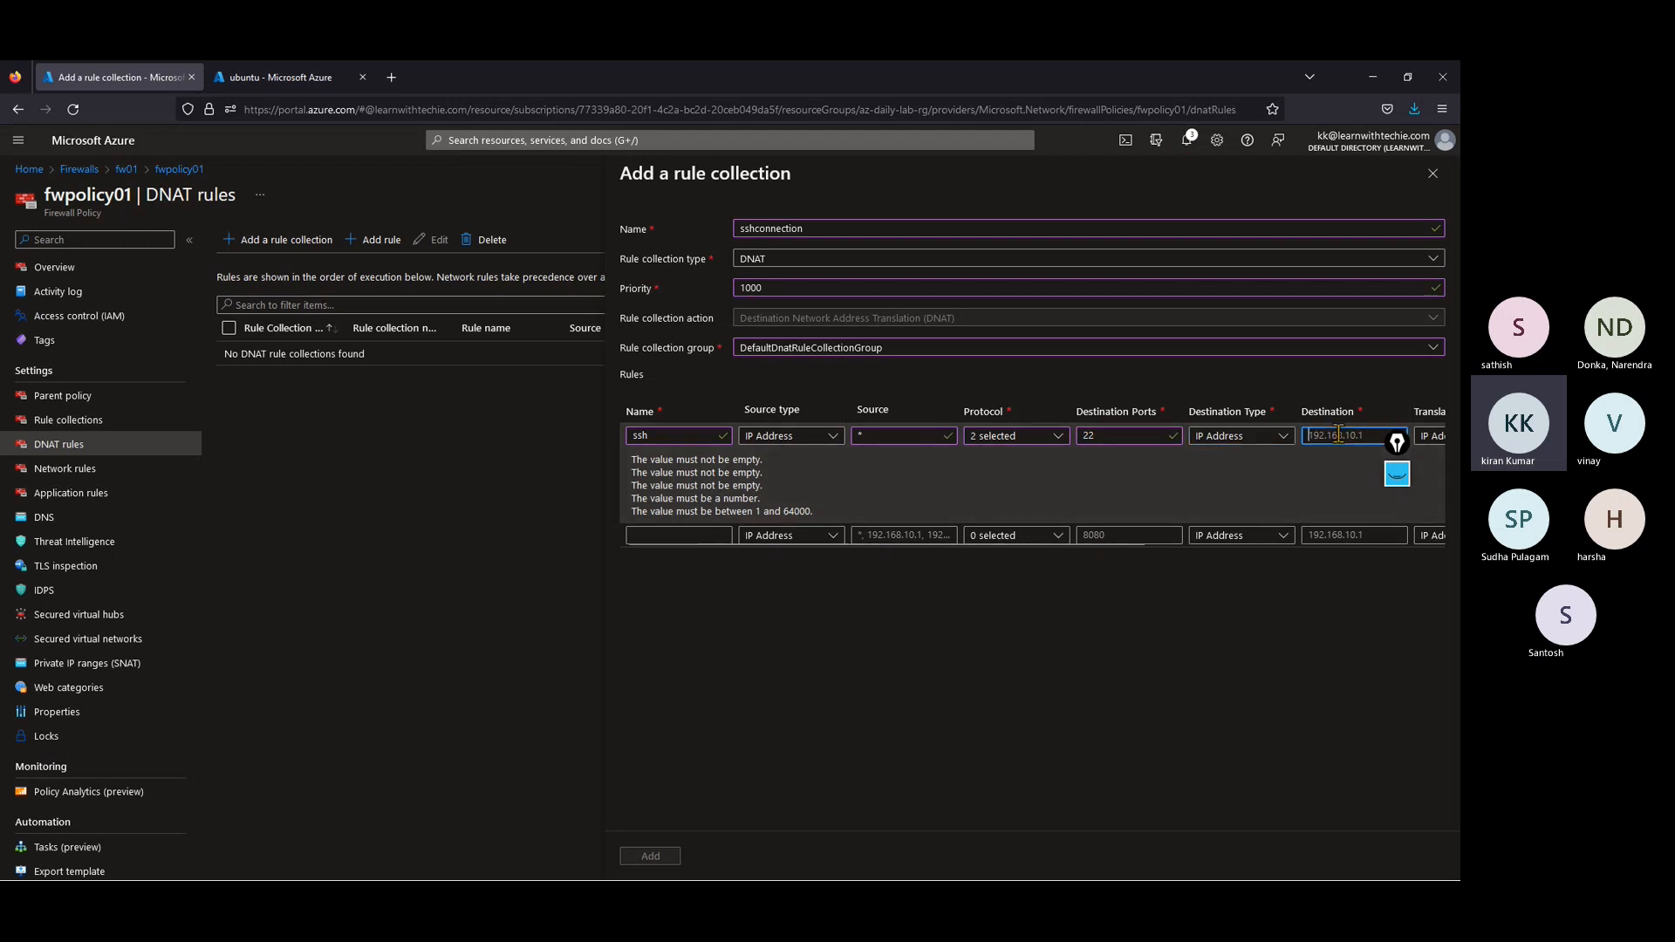
{"action": "left_click", "coordinate": [279, 76]}
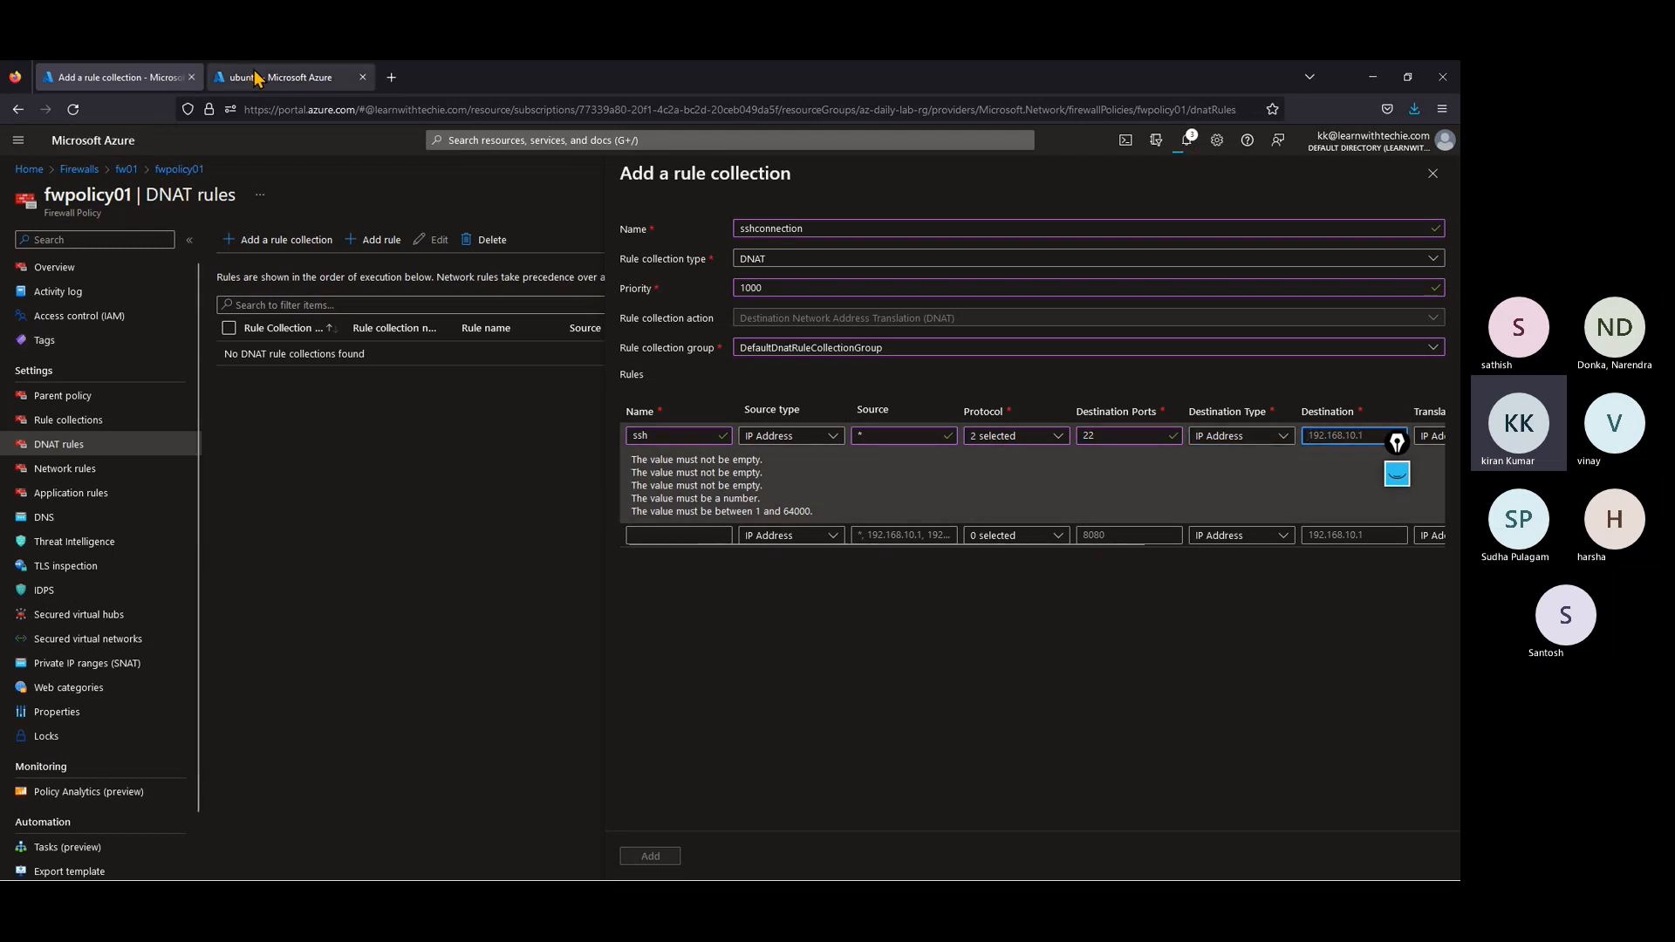
{"action": "left_click", "coordinate": [29, 169]}
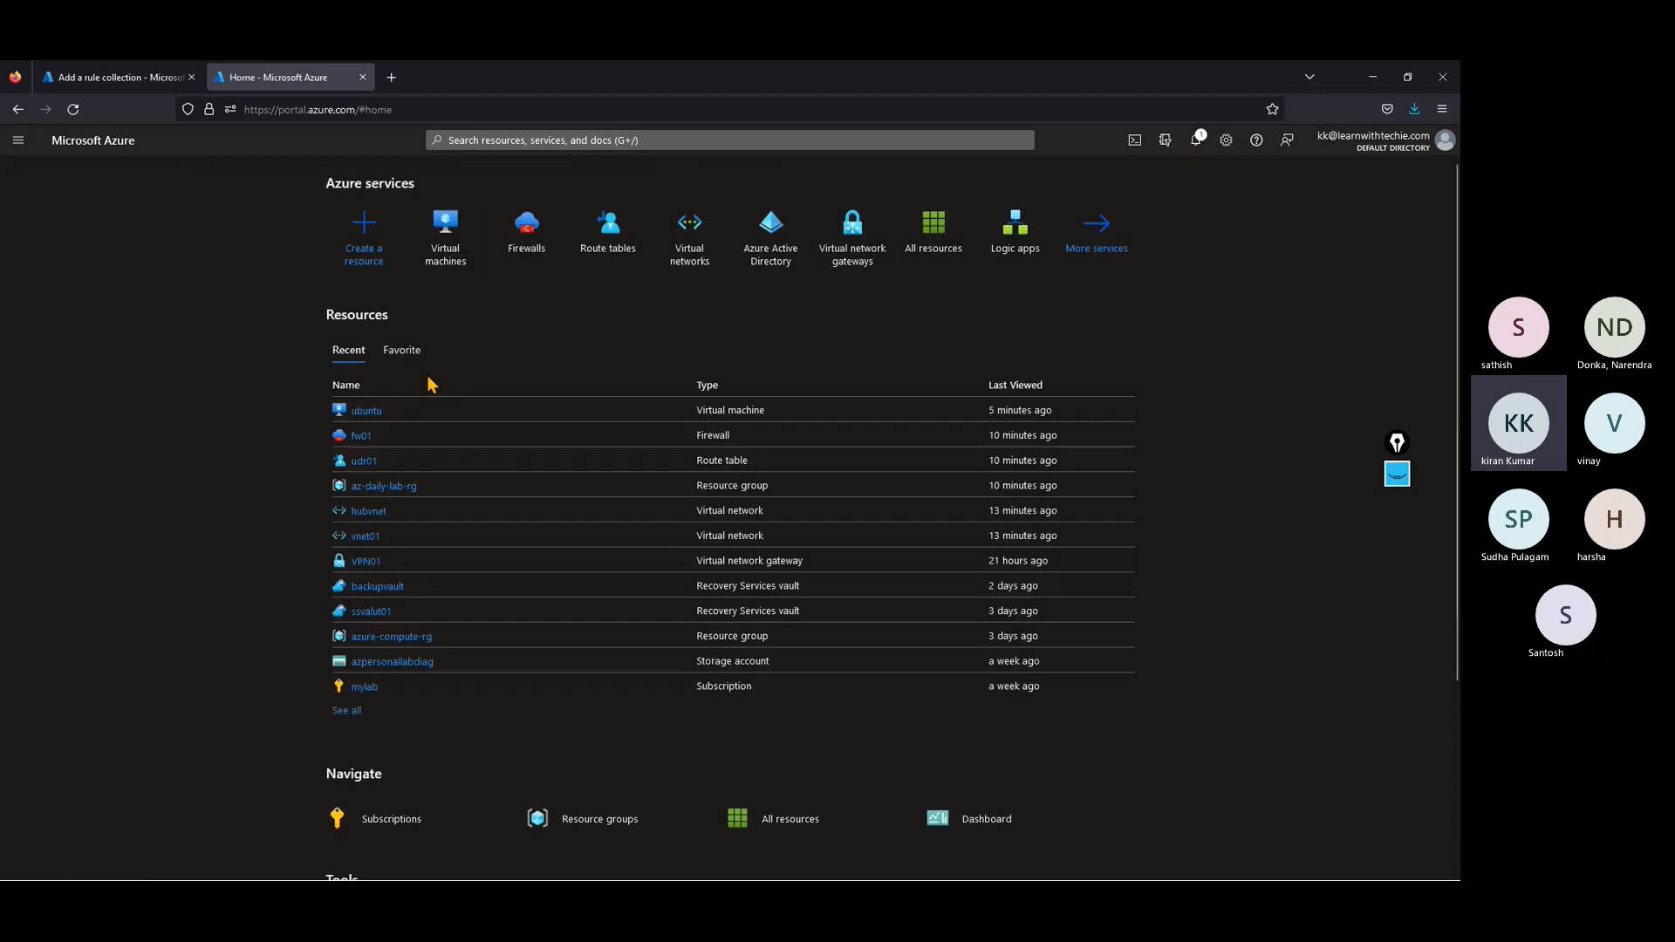
{"action": "left_click", "coordinate": [527, 234]}
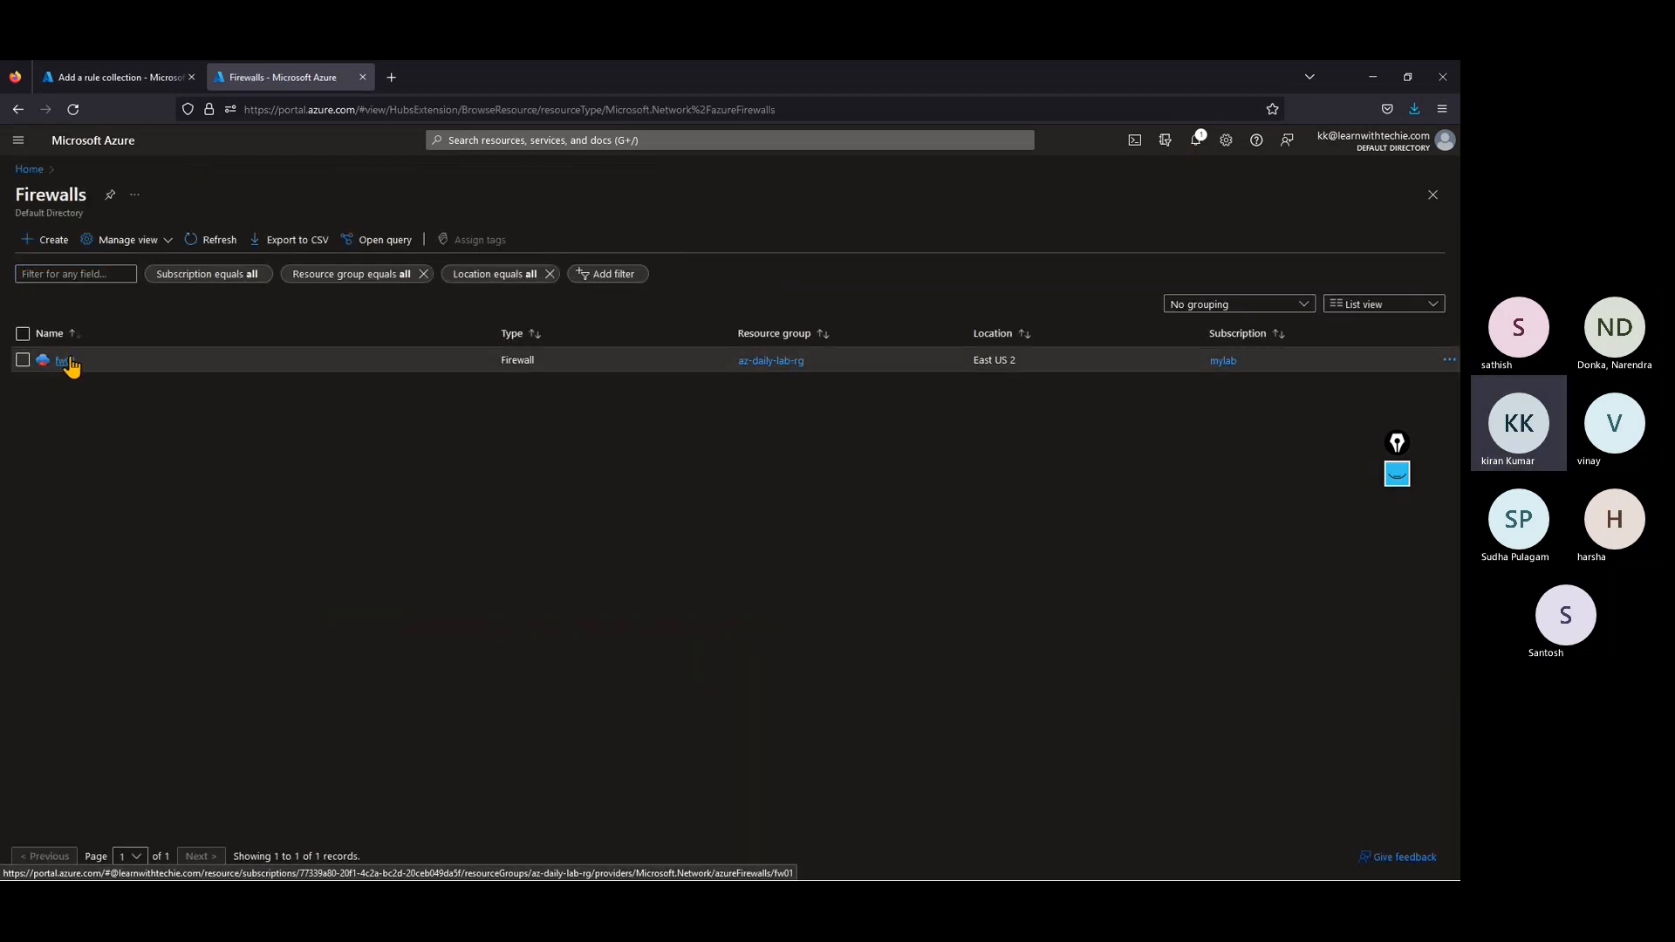
{"action": "left_click", "coordinate": [74, 366]}
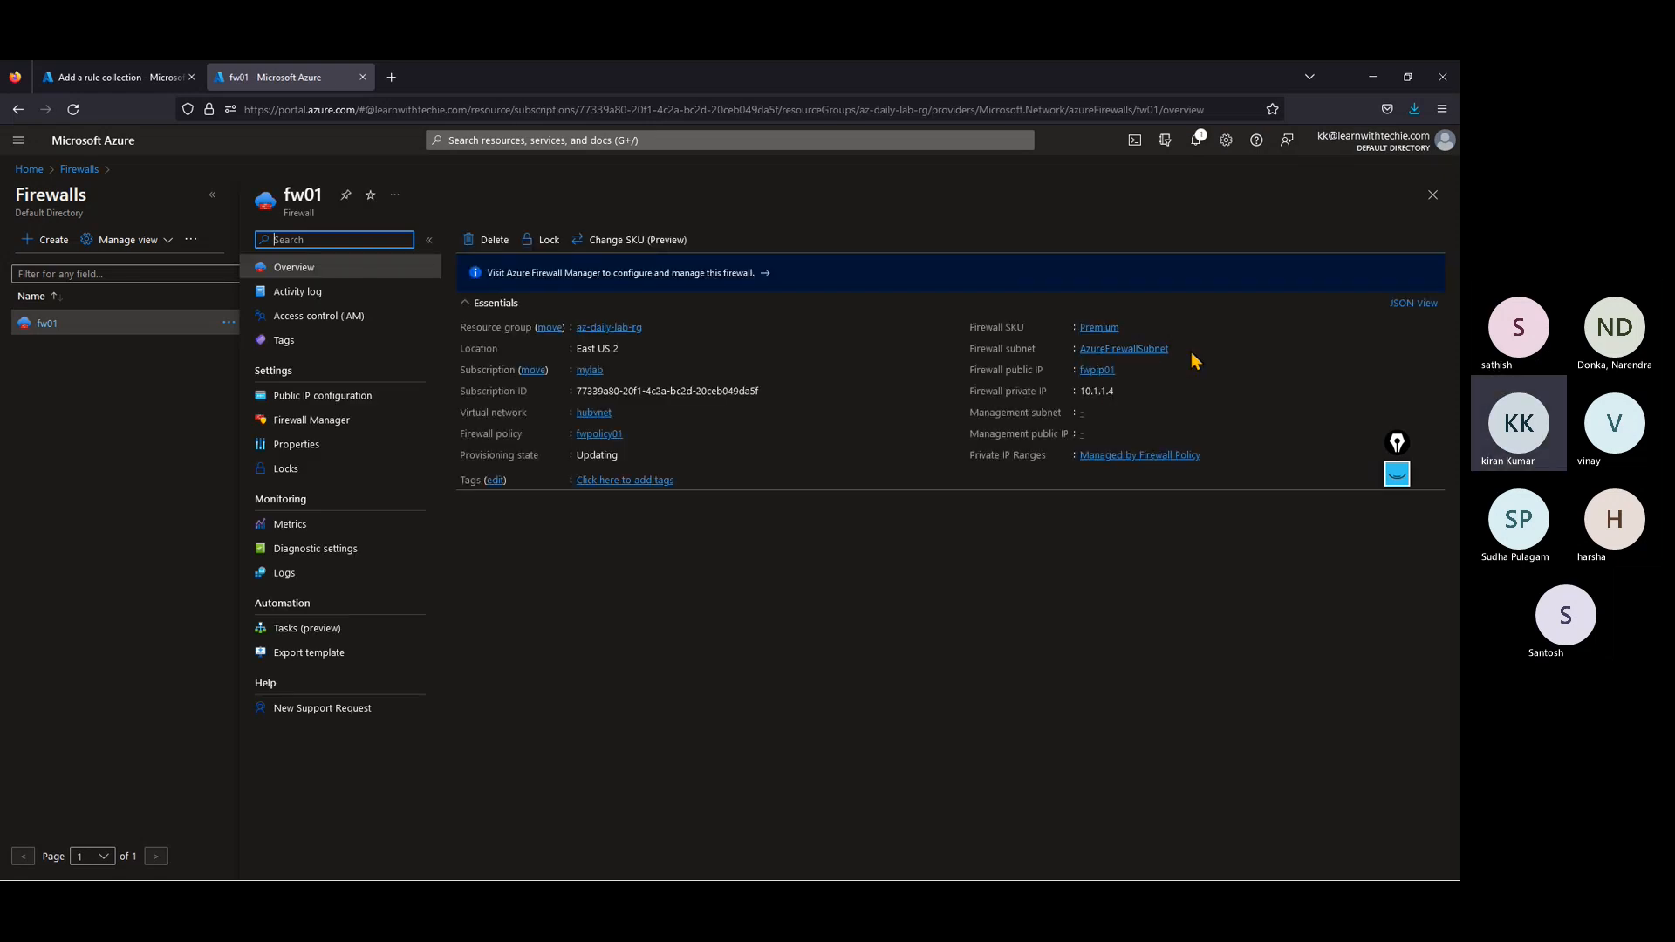
{"action": "left_click", "coordinate": [1098, 370]}
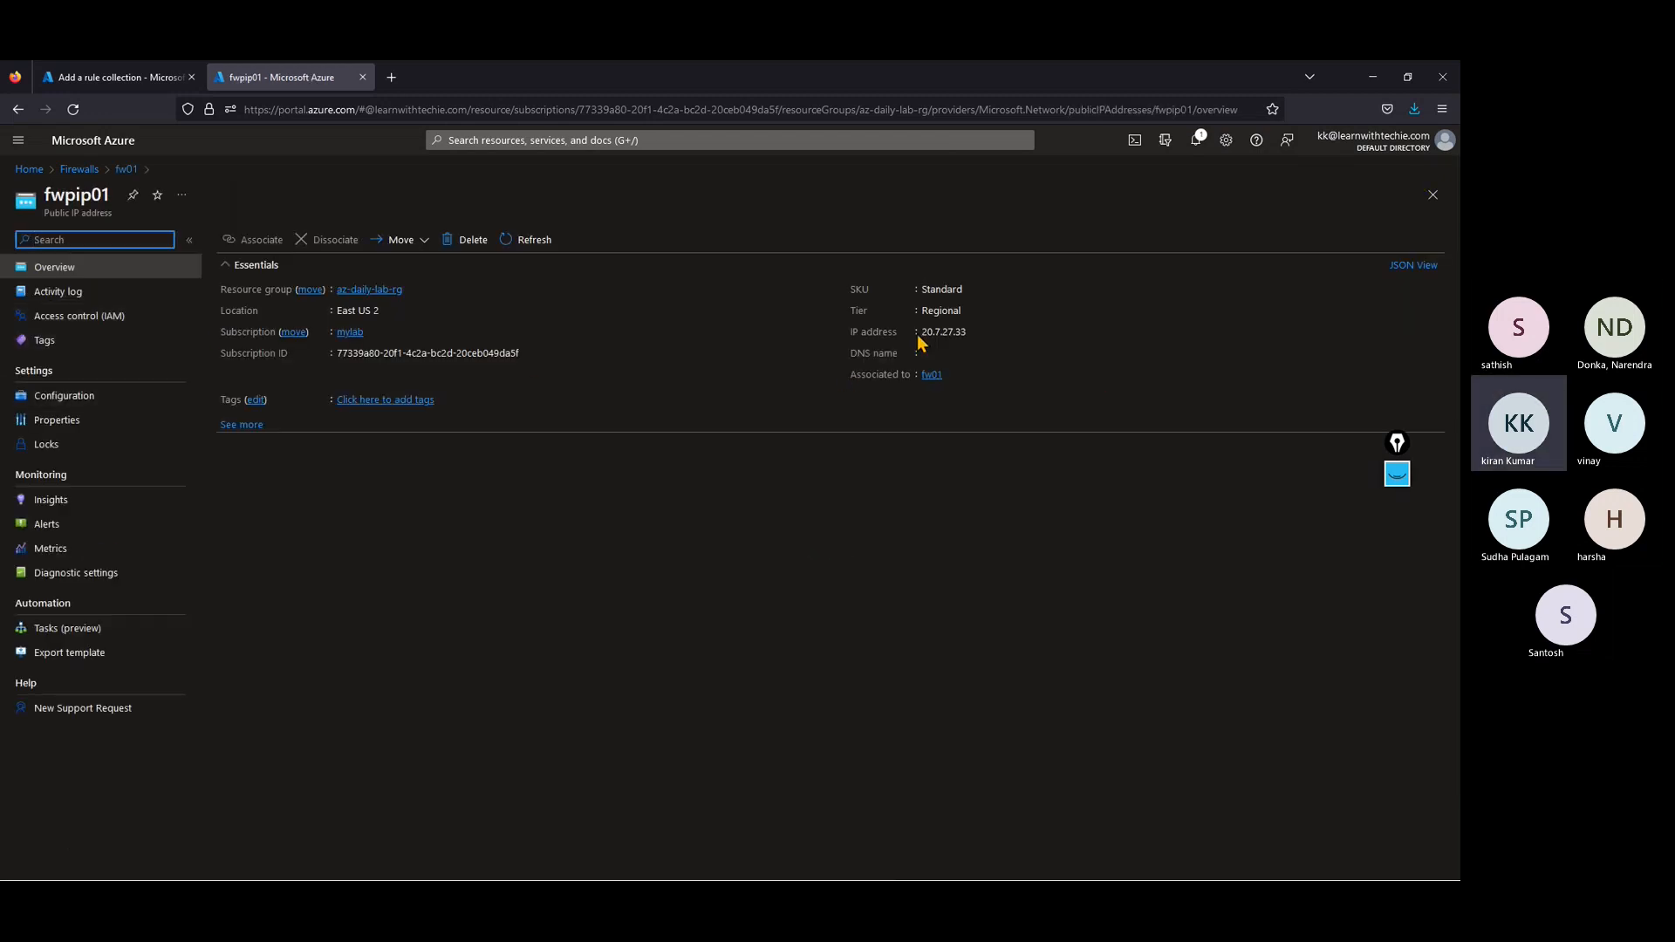
{"action": "left_click", "coordinate": [976, 333]}
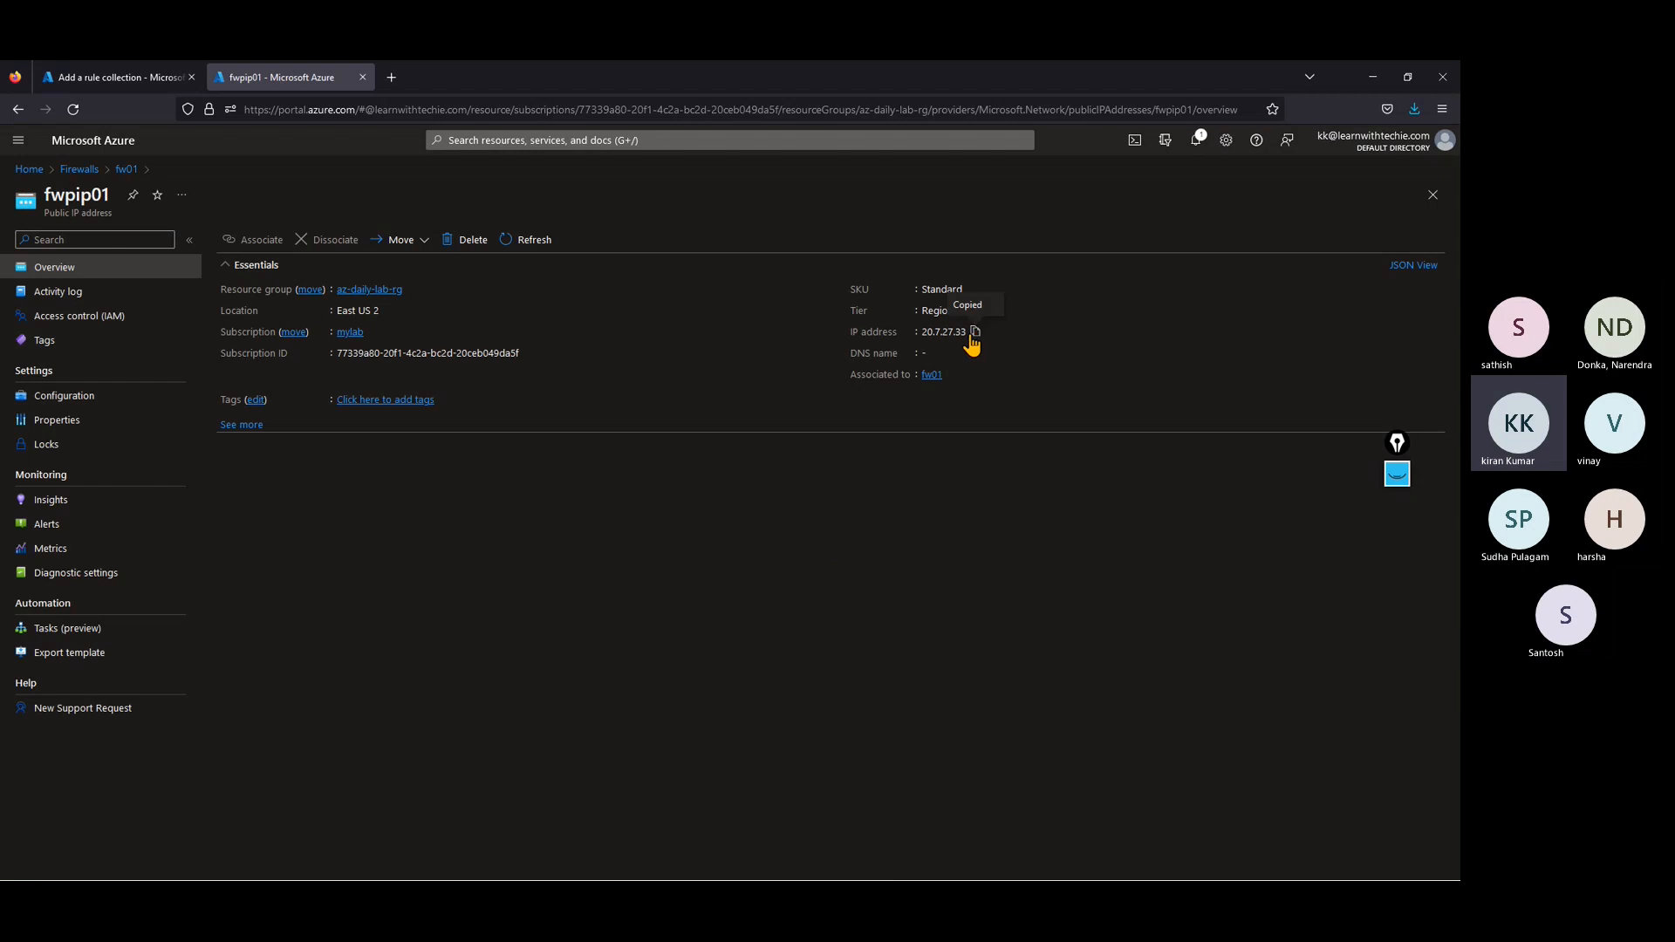
Step: Return to the rule collection form and set the ssh rule's destination to 20.7.27.33
{"action": "left_click", "coordinate": [77, 78]}
{"action": "left_click", "coordinate": [1330, 435]}
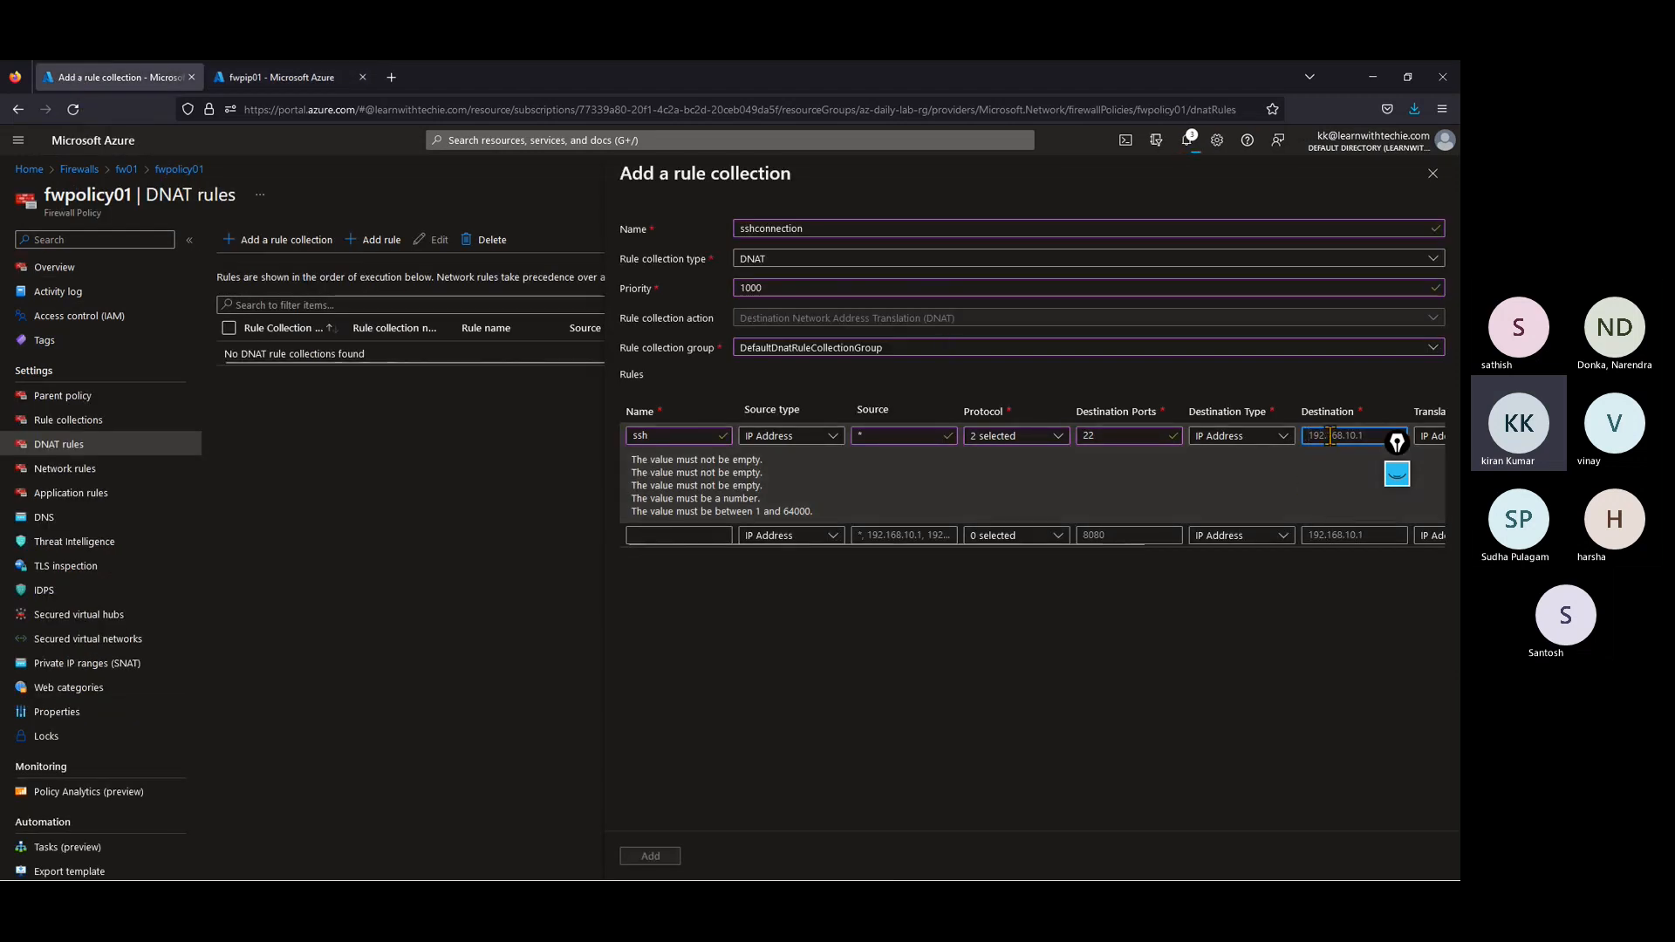
{"action": "key", "text": "ctrl+v"}
{"action": "key", "text": "Tab"}
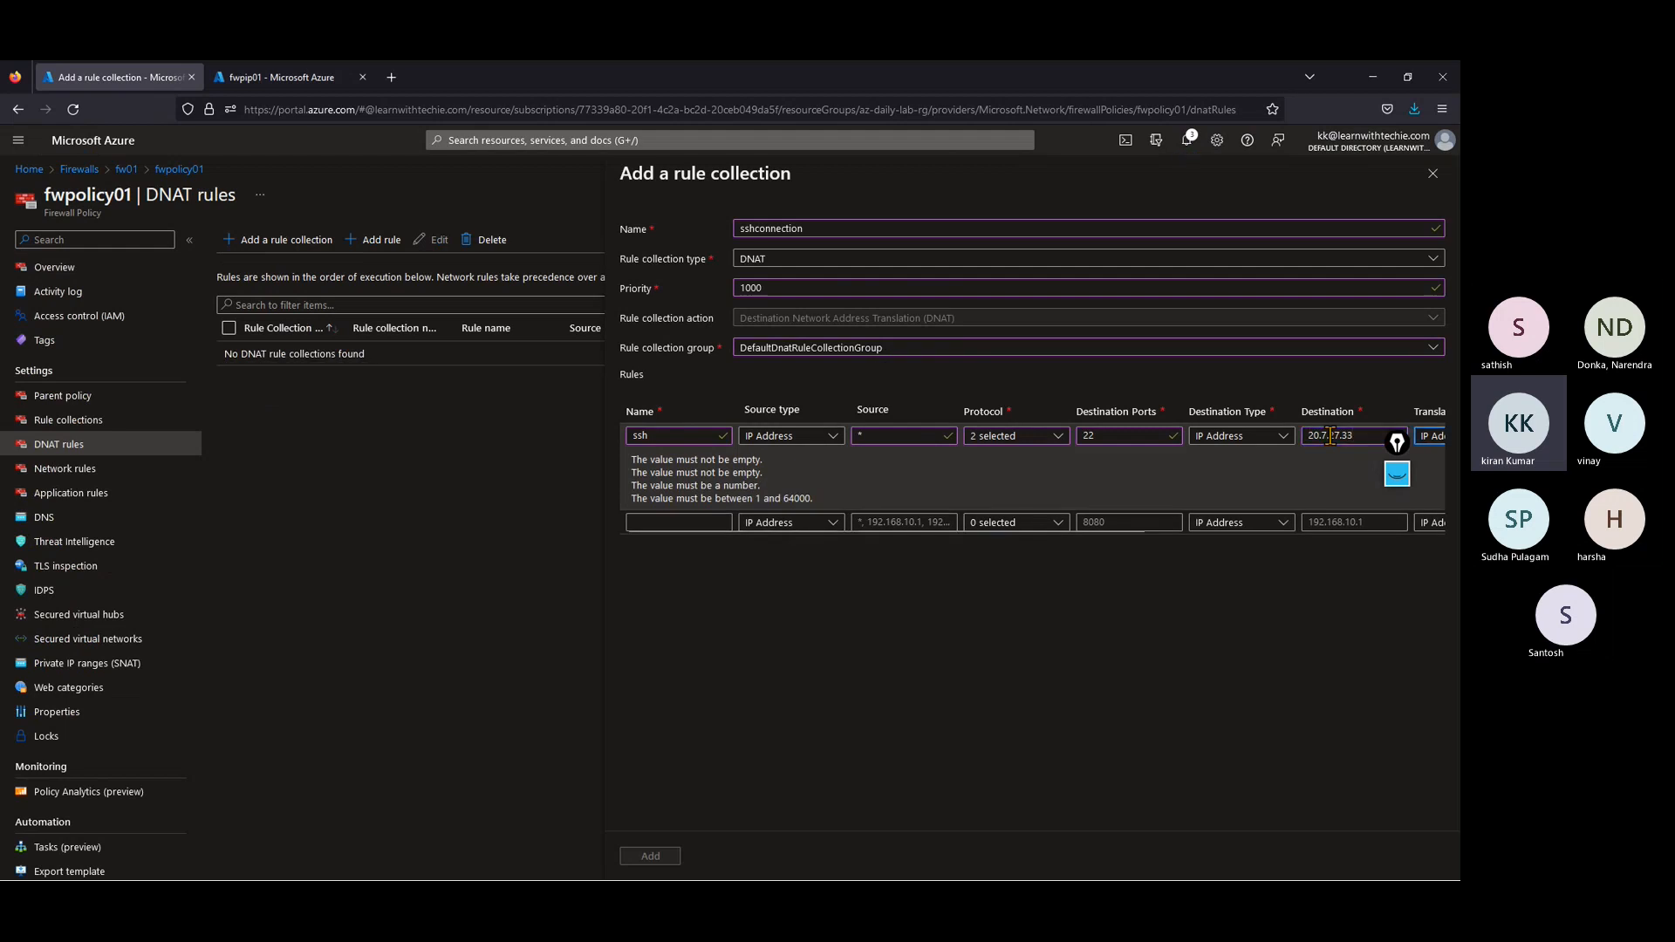
{"action": "left_click", "coordinate": [190, 241]}
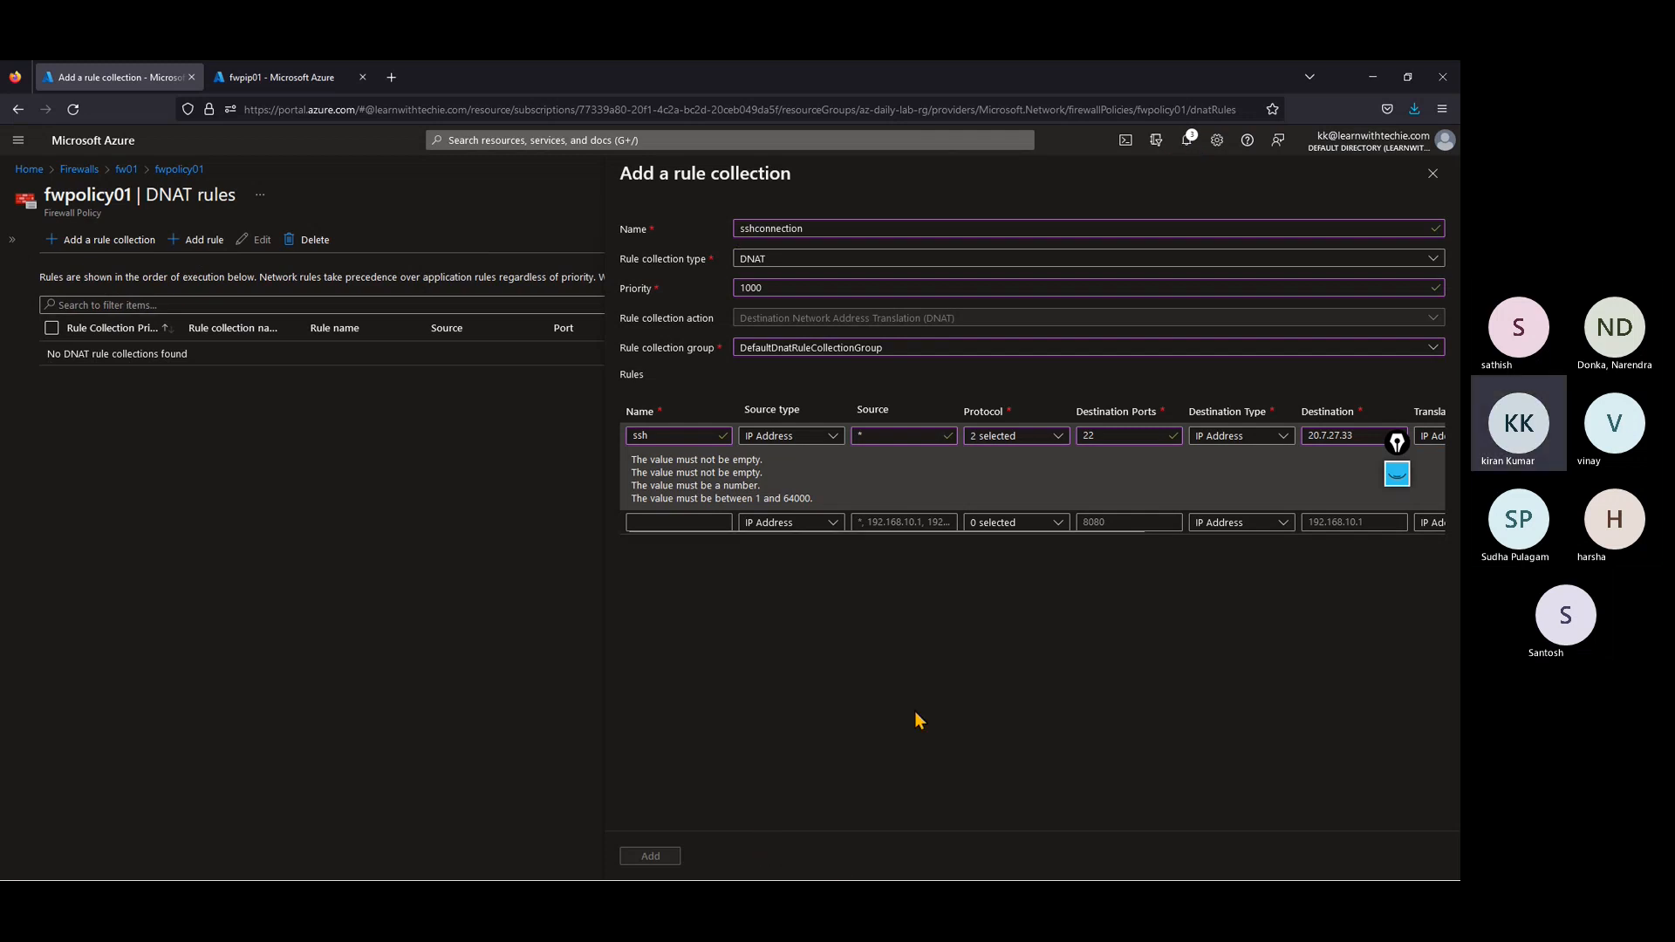
{"action": "key", "text": "ctrl+minus"}
{"action": "key", "text": "ctrl+minus"}
{"action": "key", "text": "ctrl+minus"}
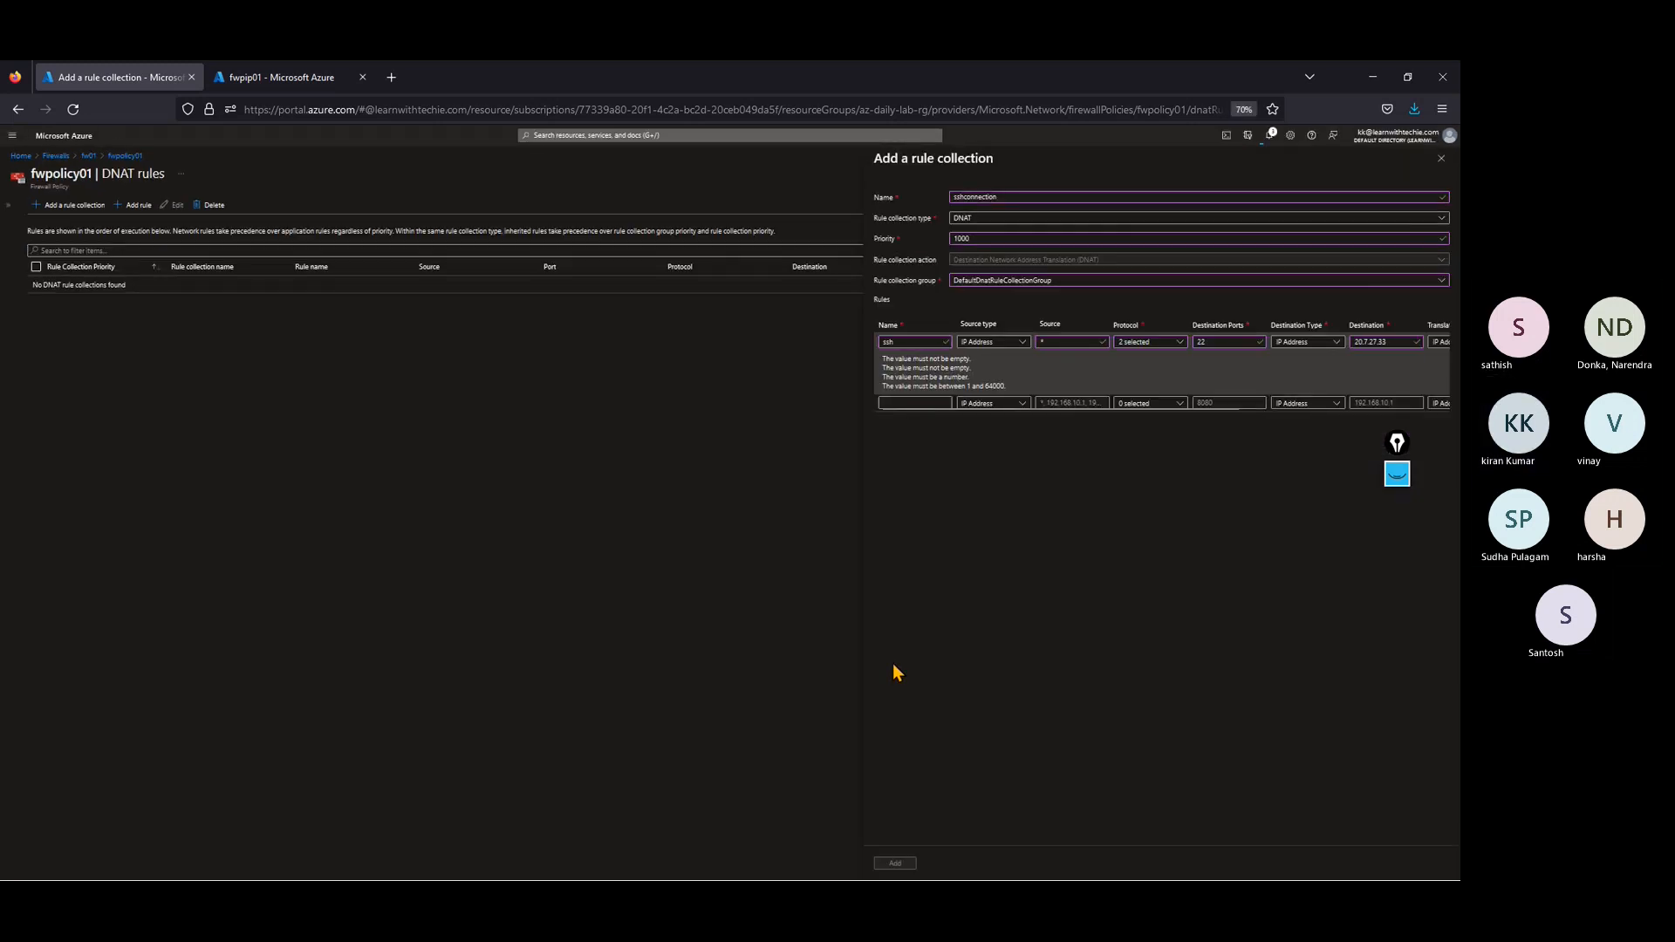
{"action": "key", "text": "ctrl+plus"}
{"action": "key", "text": "ctrl+plus"}
{"action": "key", "text": "ctrl+plus"}
{"action": "key", "text": "ctrl+plus"}
{"action": "key", "text": "ctrl+minus"}
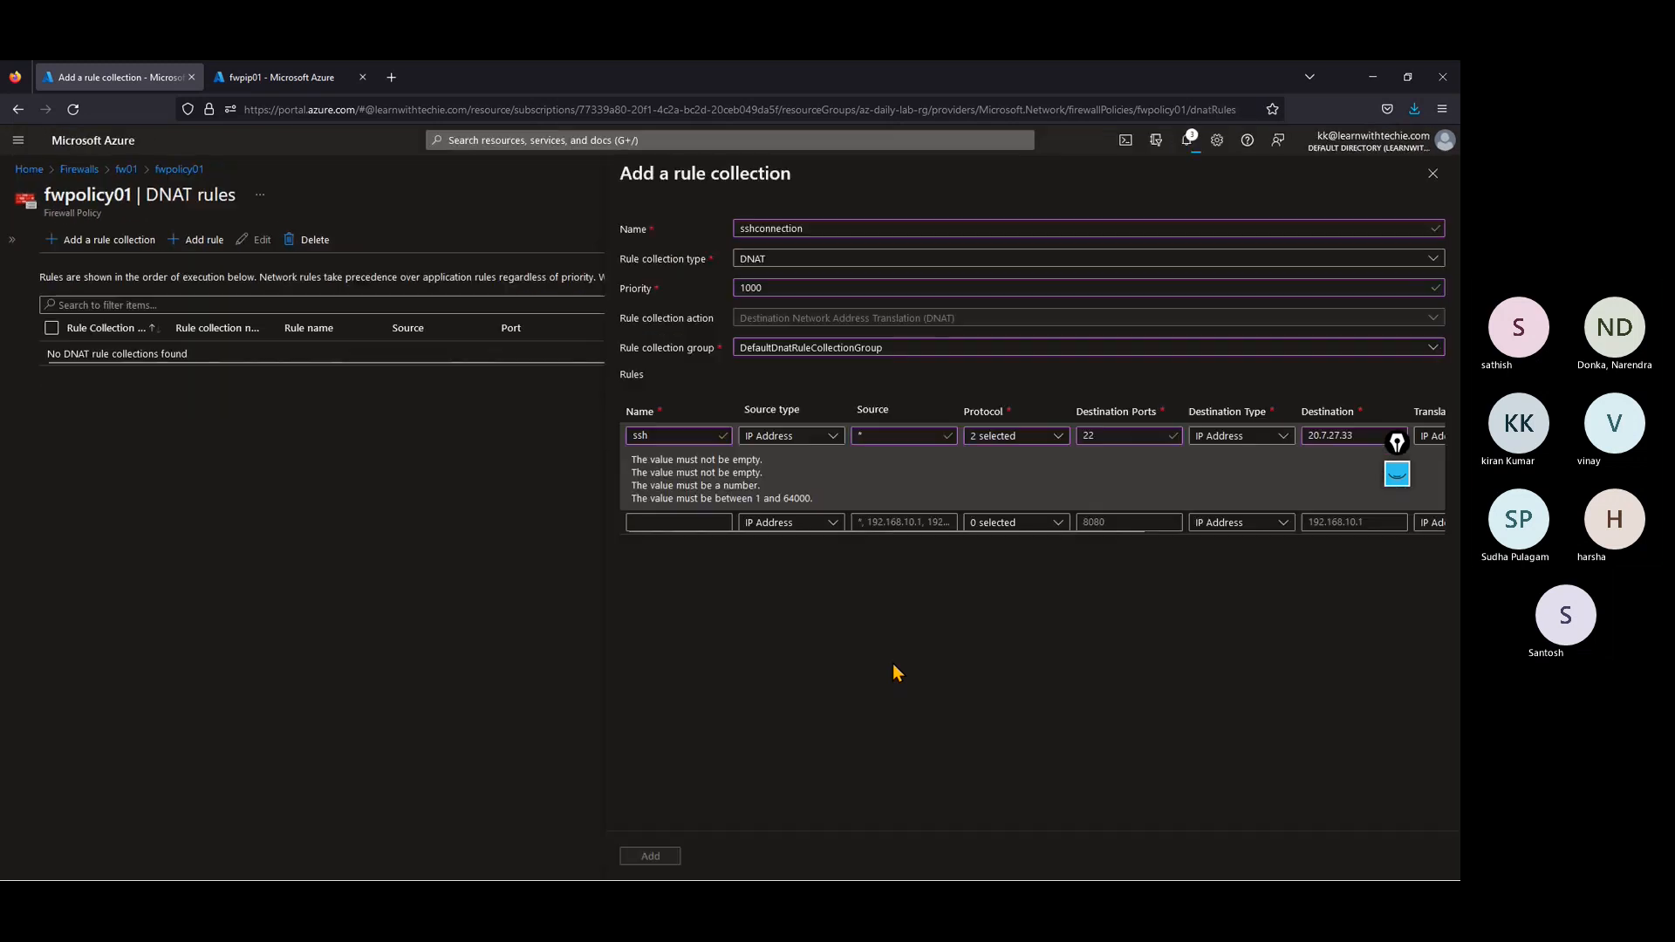
{"action": "key", "text": "ctrl+minus"}
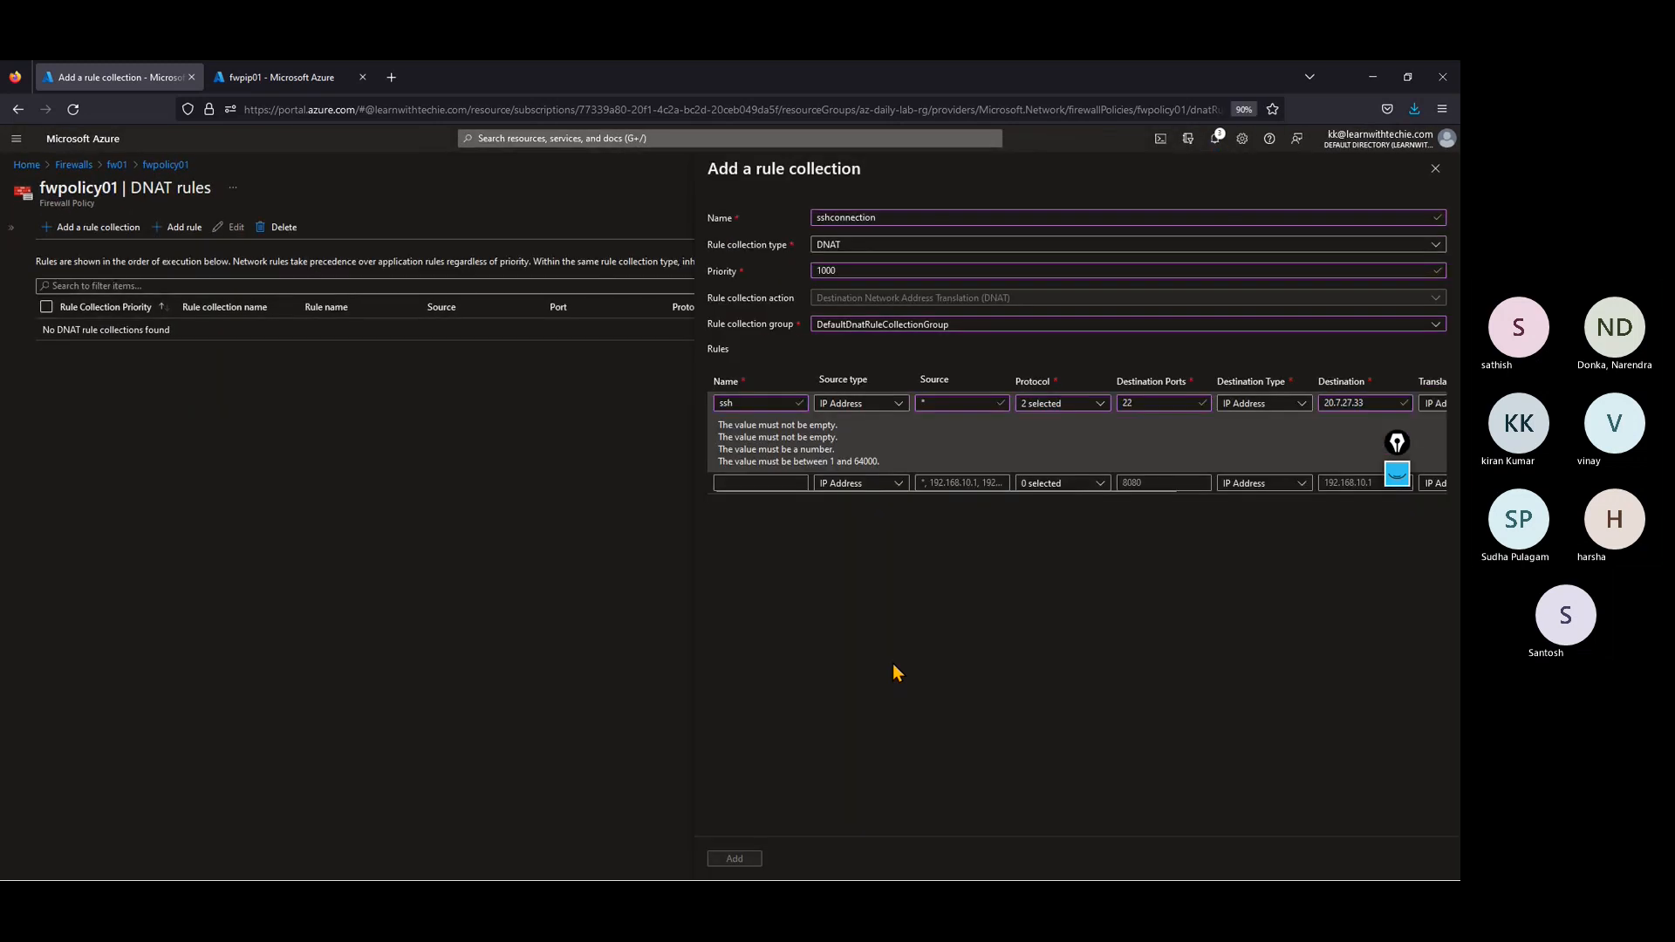
{"action": "key", "text": "ctrl+plus"}
{"action": "key", "text": "ctrl+plus"}
{"action": "key", "text": "ctrl+minus"}
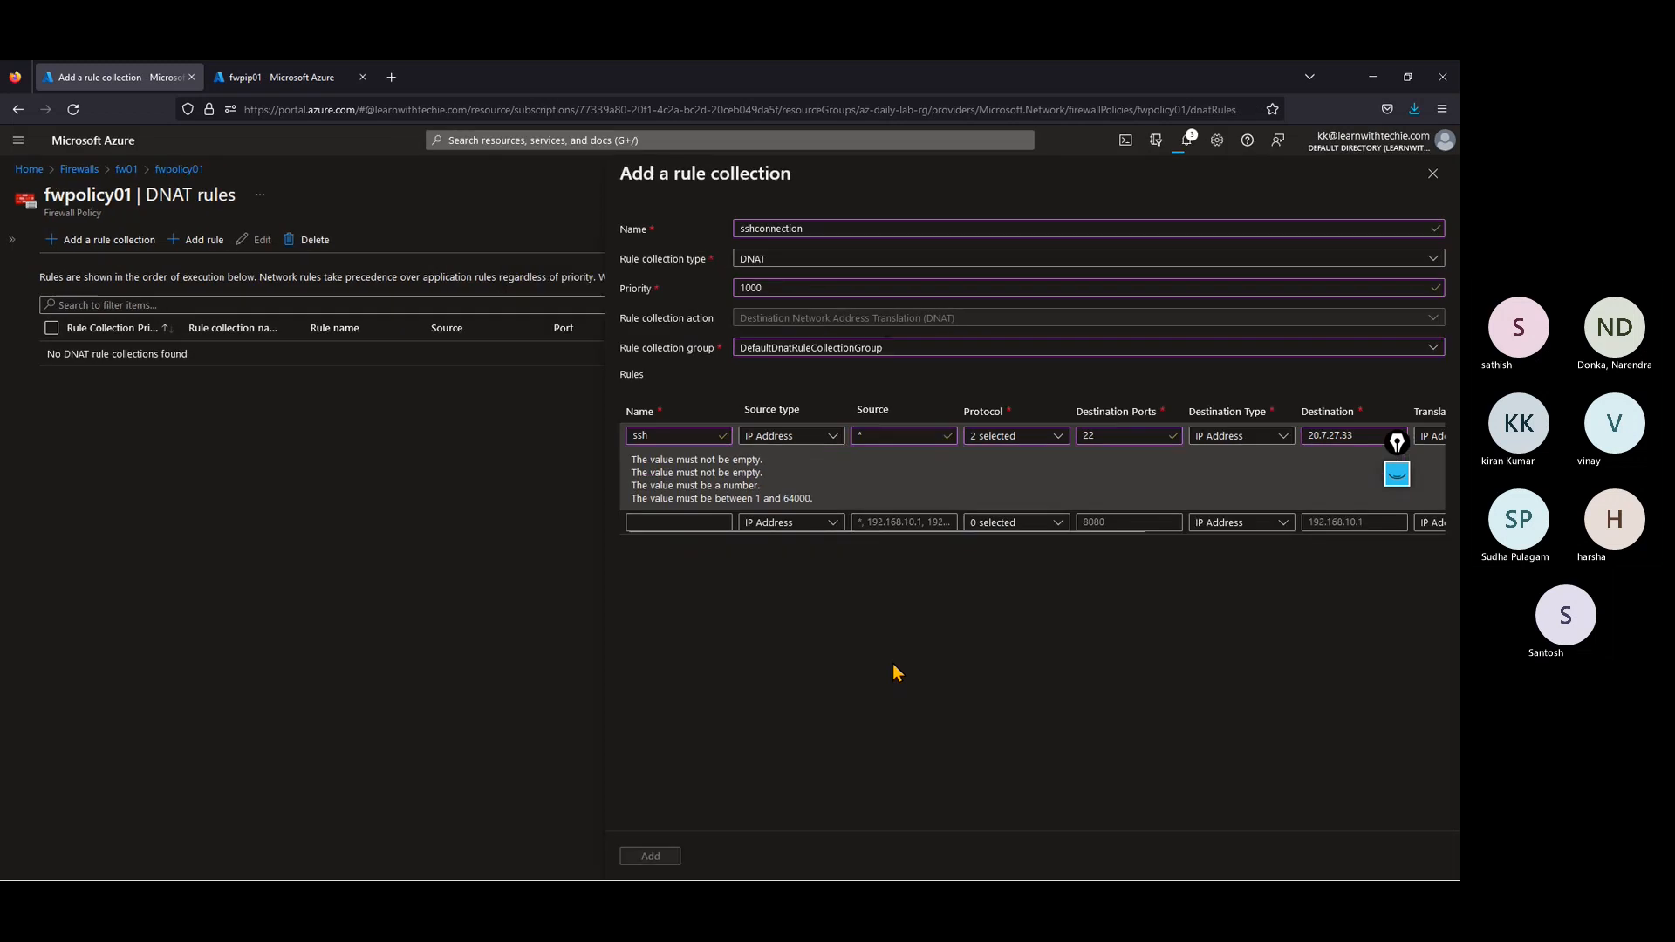
Step: Reduce the browser window from full size and choose IP Address as the ssh rule's translated type
{"action": "left_click", "coordinate": [1407, 78]}
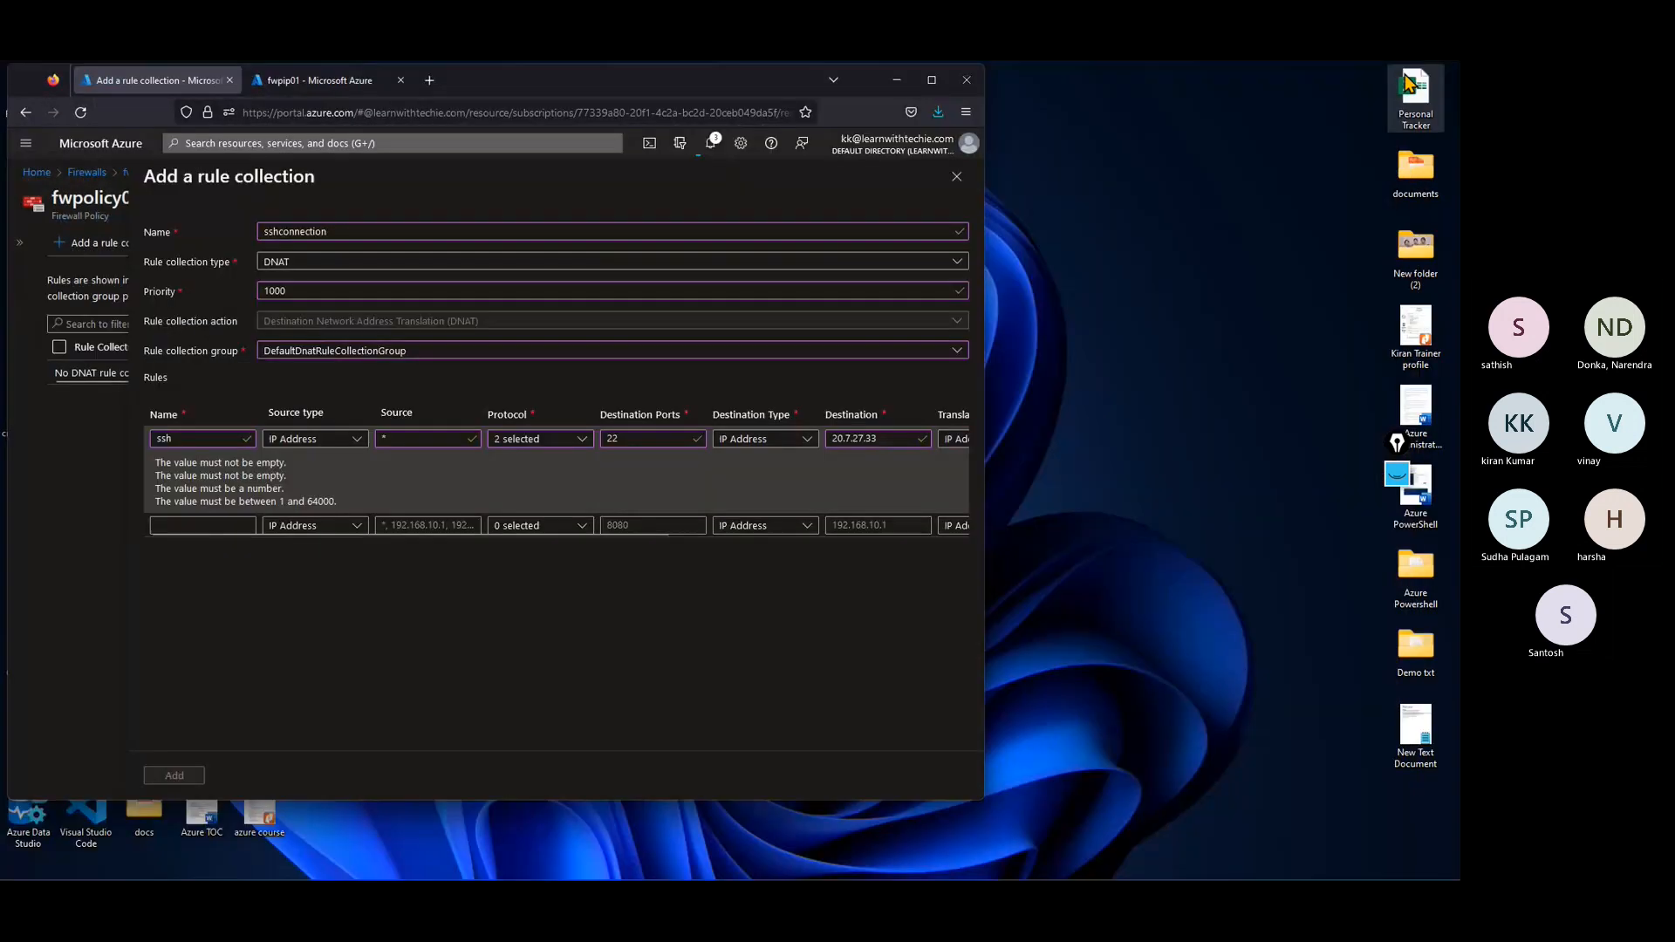
{"action": "left_click", "coordinate": [956, 442]}
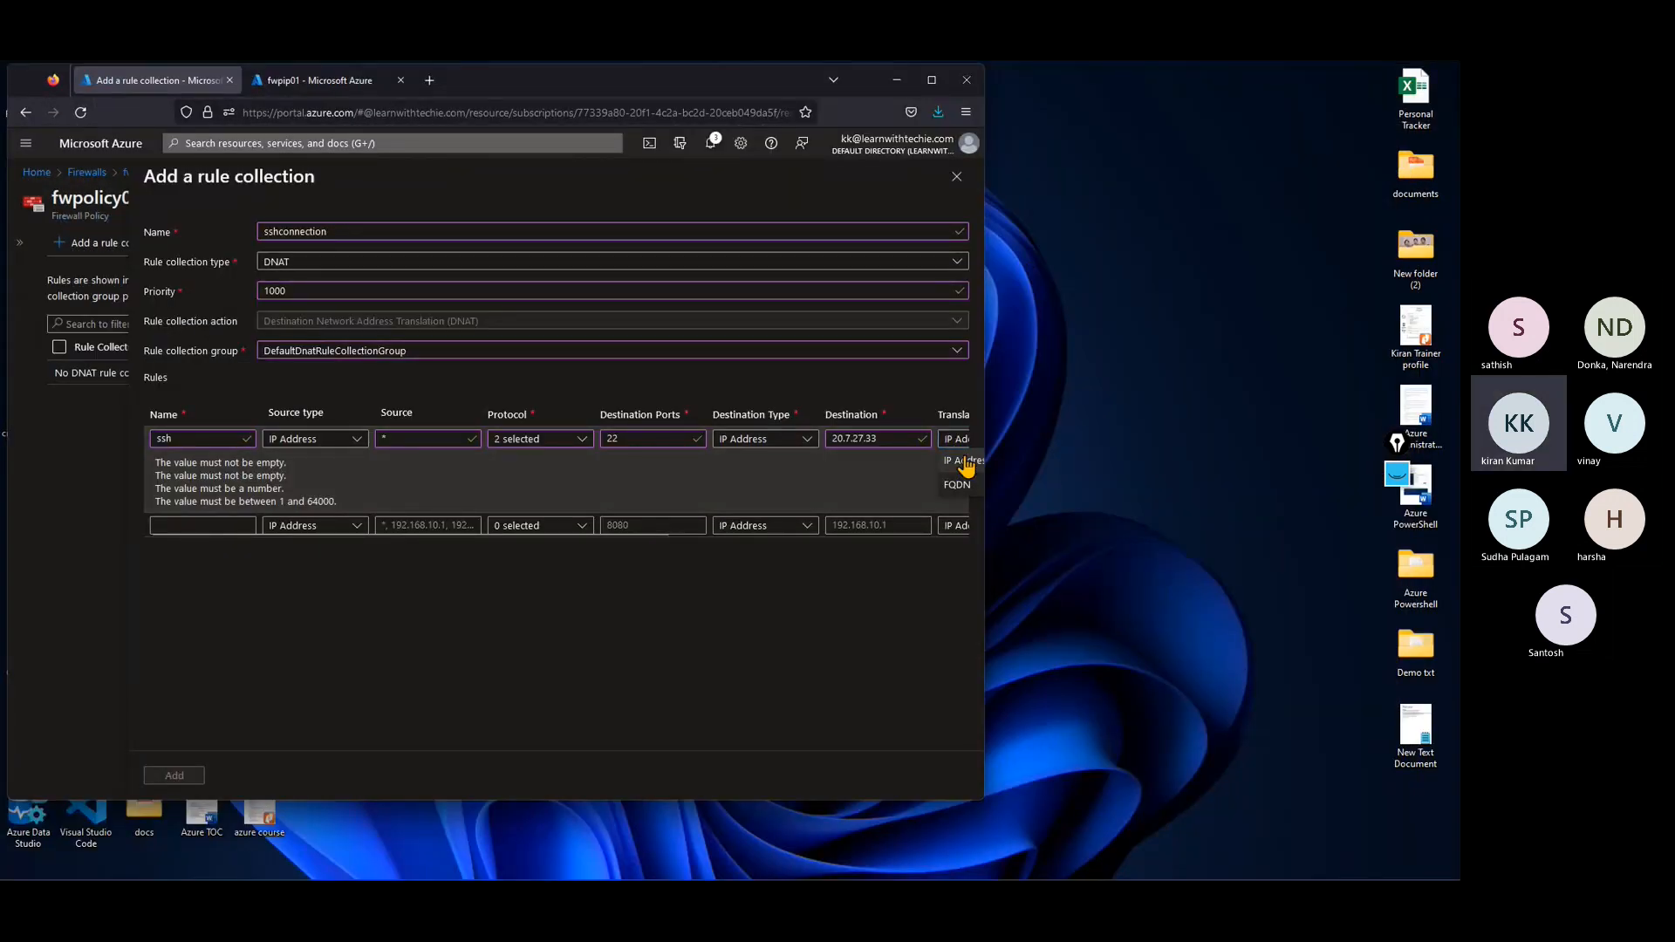
{"action": "left_click", "coordinate": [960, 461]}
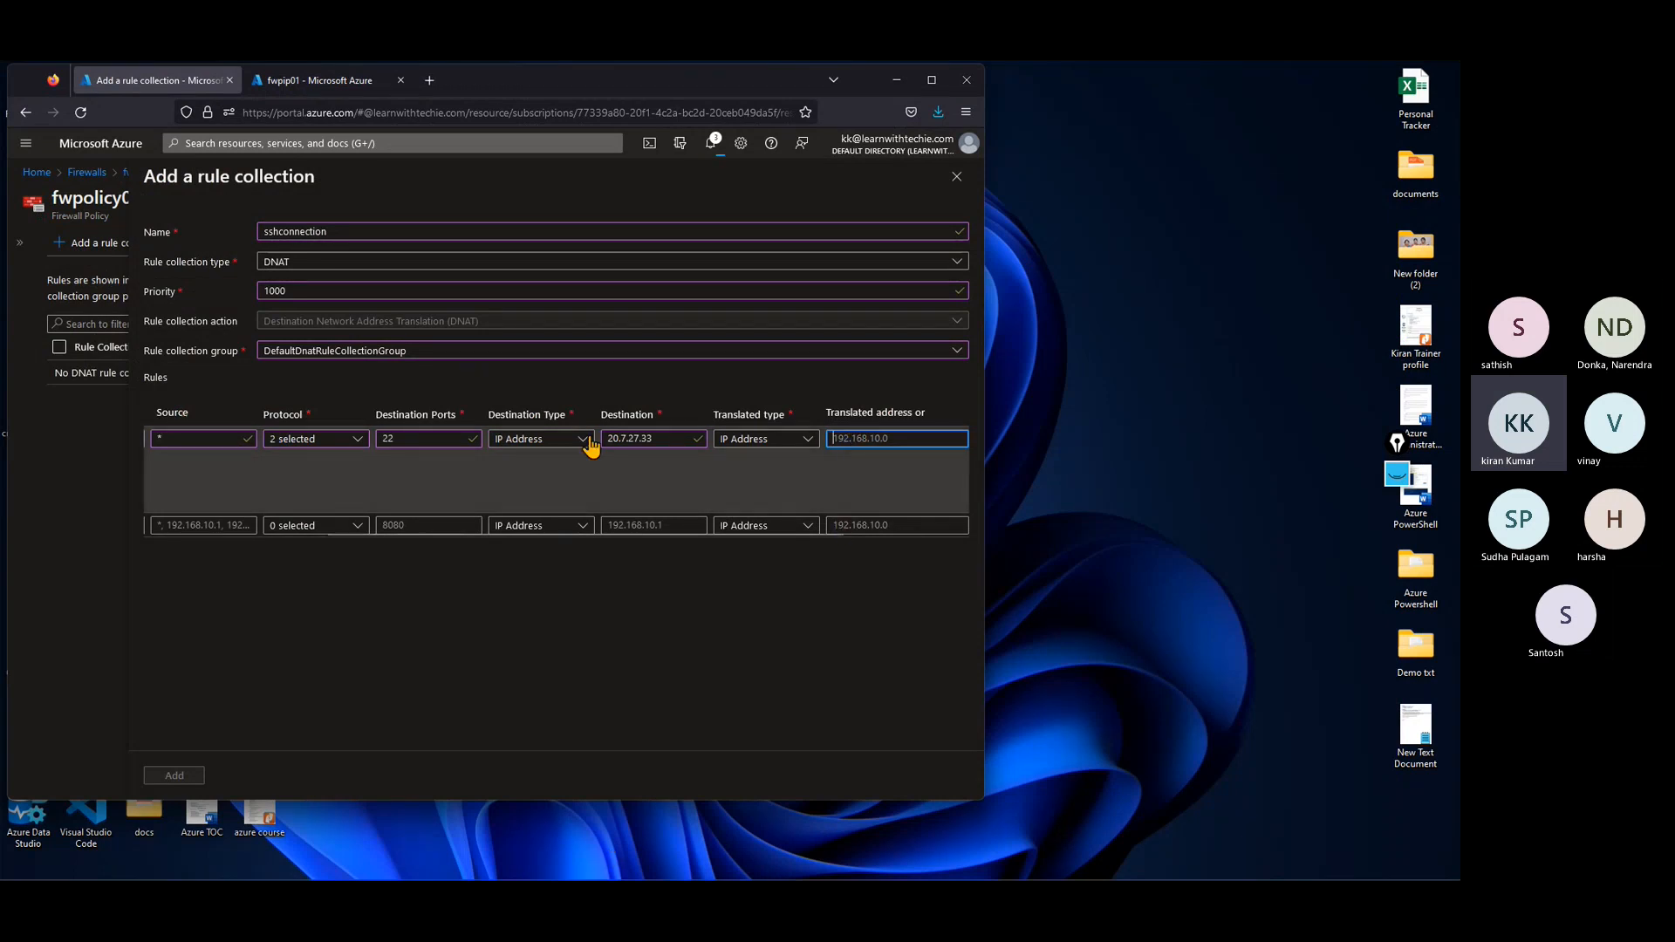
Step: In the second browser tab, open the ubuntu virtual machine's overview and copy its private IP address
{"action": "left_click", "coordinate": [318, 80]}
{"action": "left_click", "coordinate": [37, 172]}
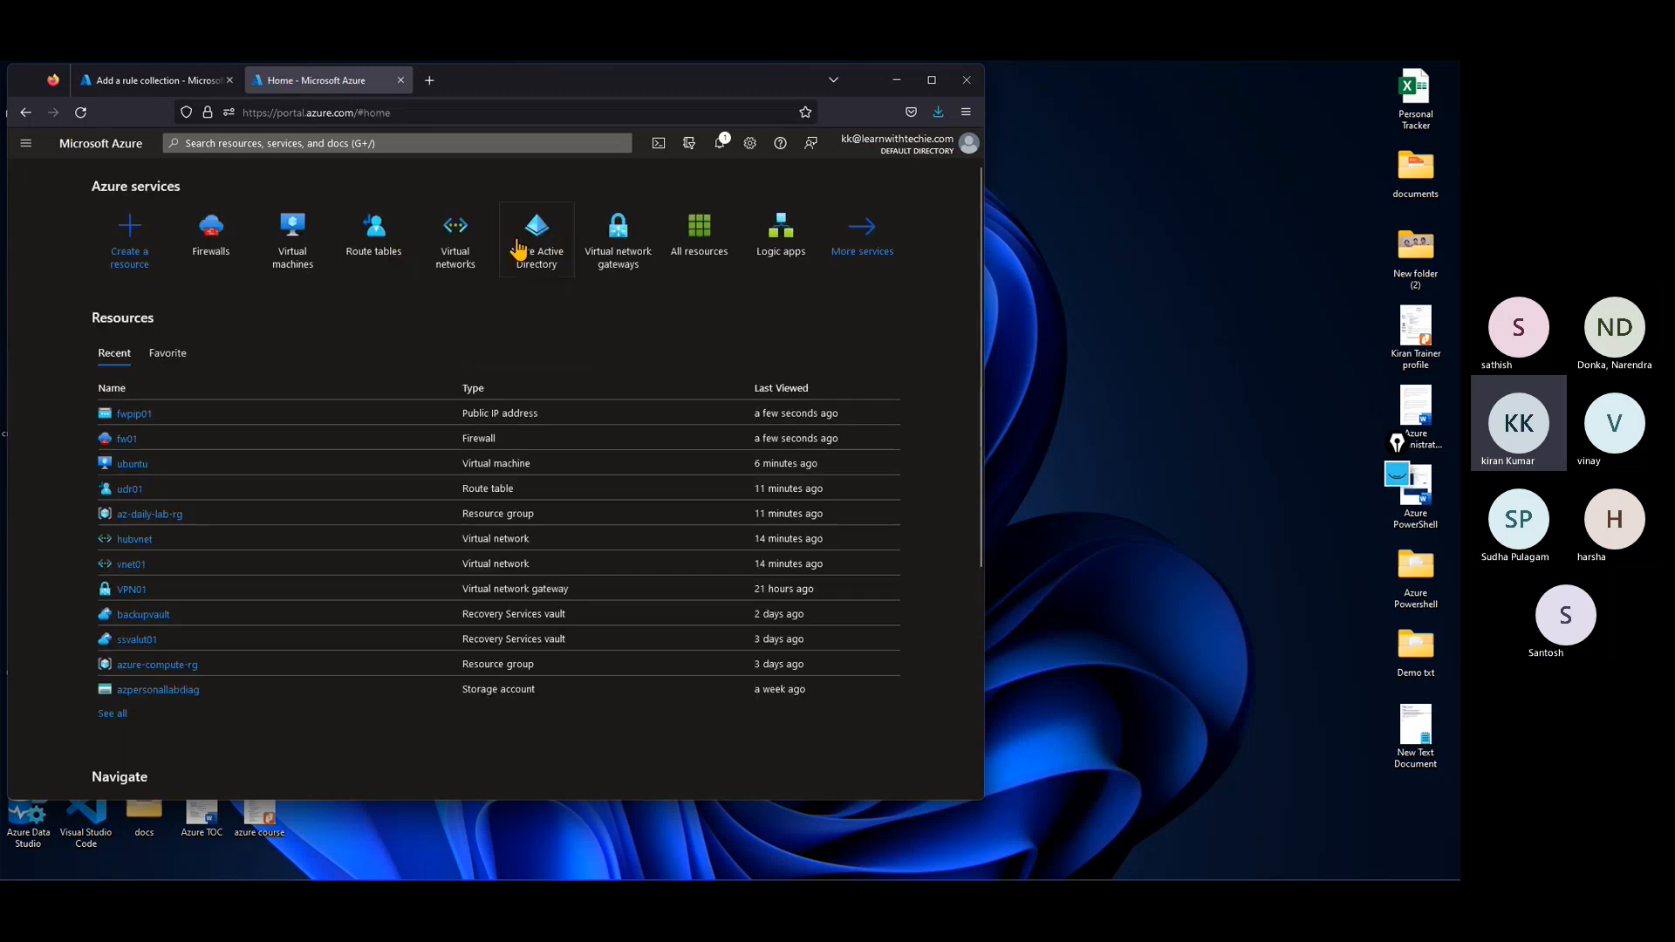
{"action": "left_click", "coordinate": [241, 253]}
{"action": "left_click", "coordinate": [92, 146]}
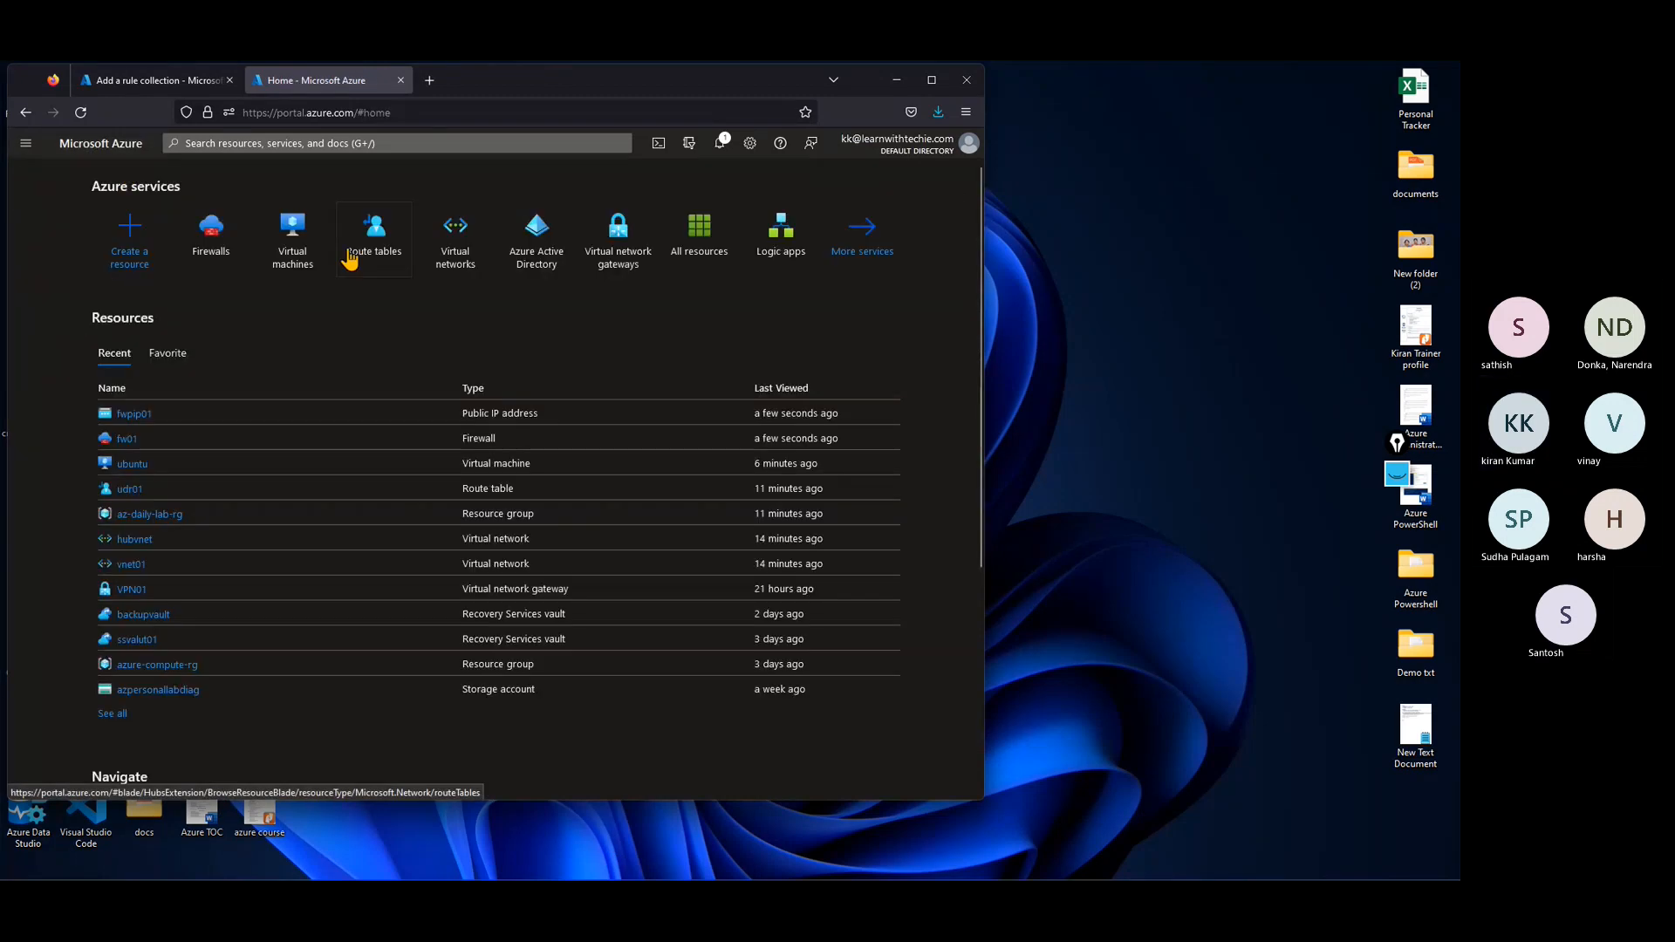
{"action": "left_click", "coordinate": [270, 261]}
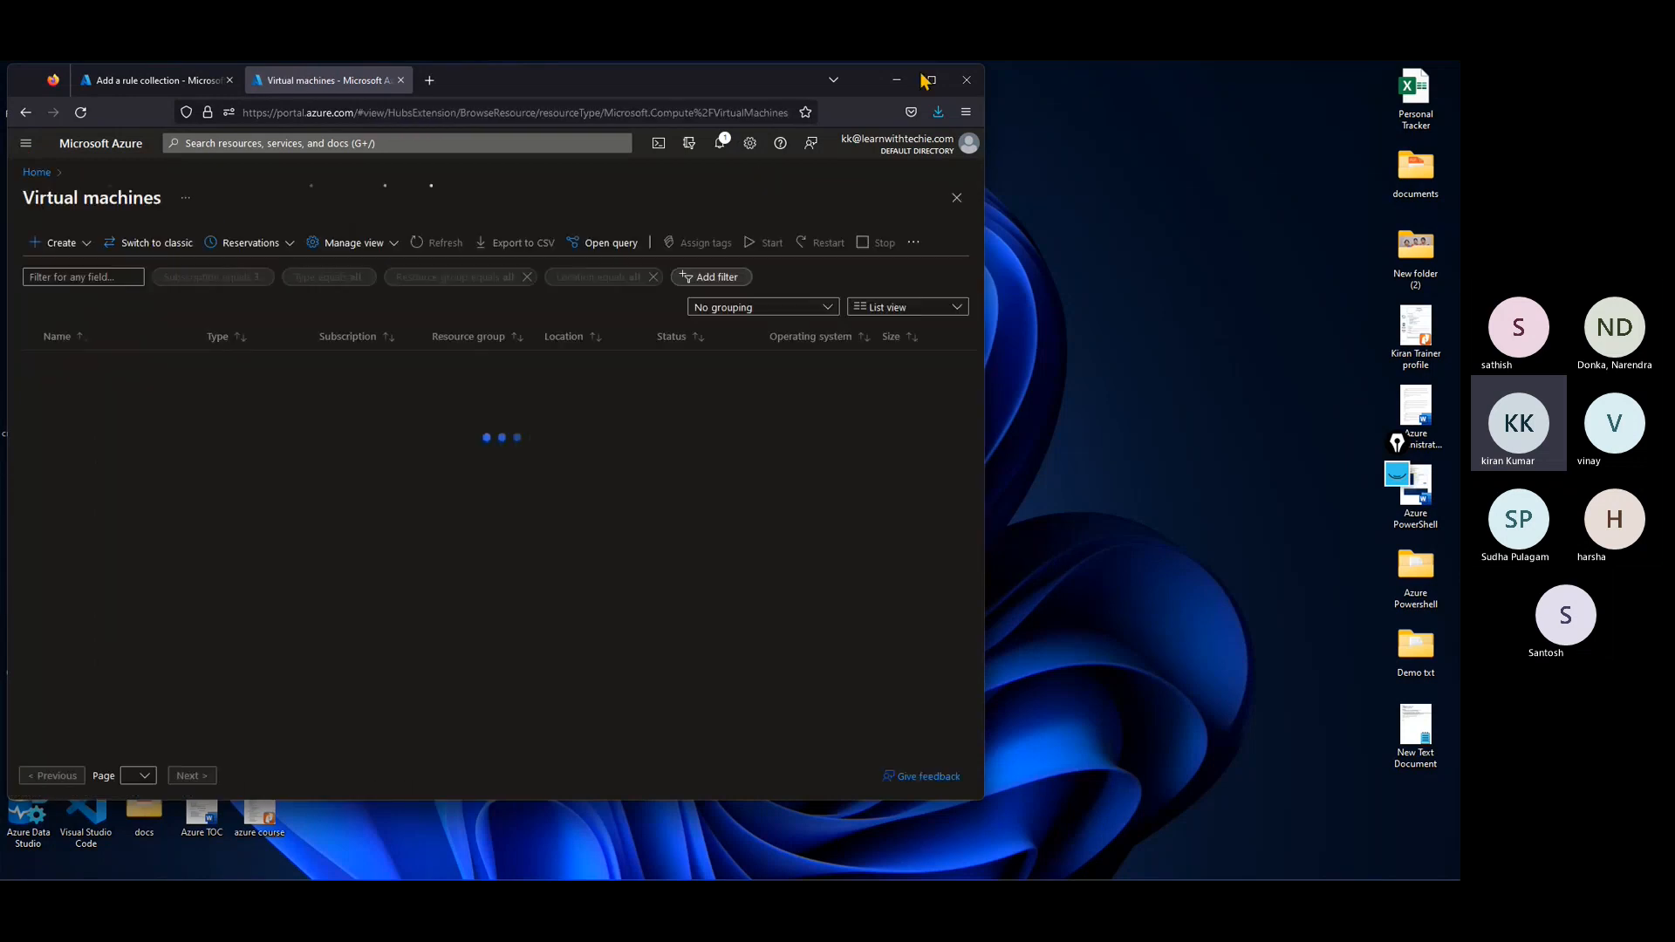
{"action": "key", "text": "super+Up"}
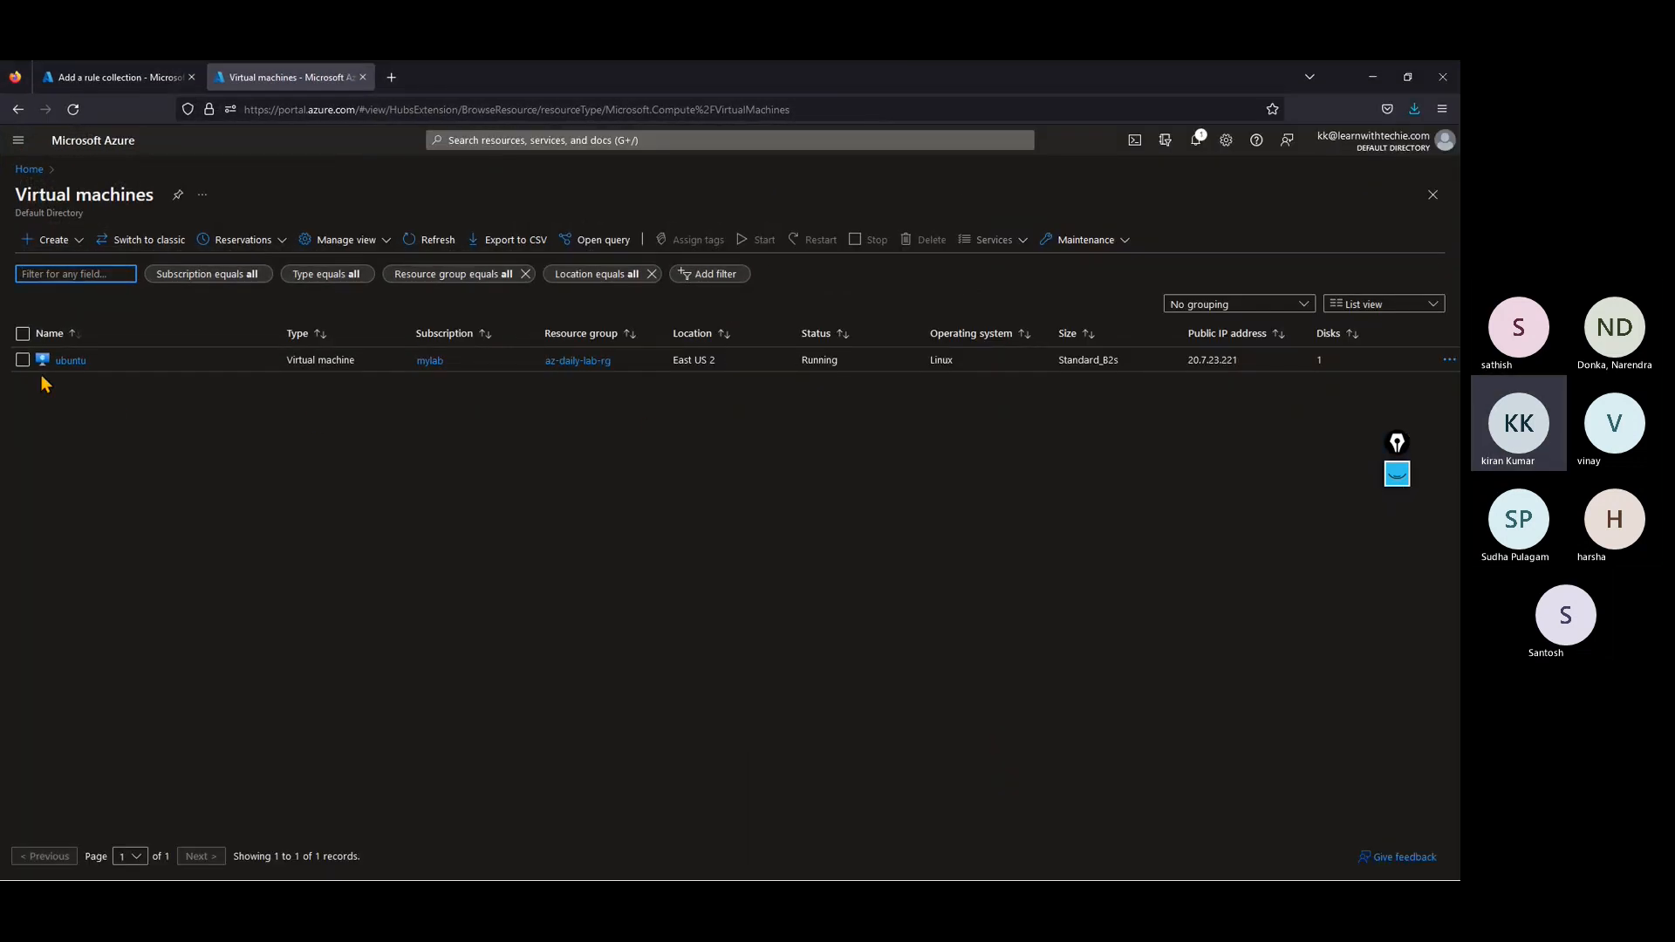
{"action": "left_click", "coordinate": [66, 361]}
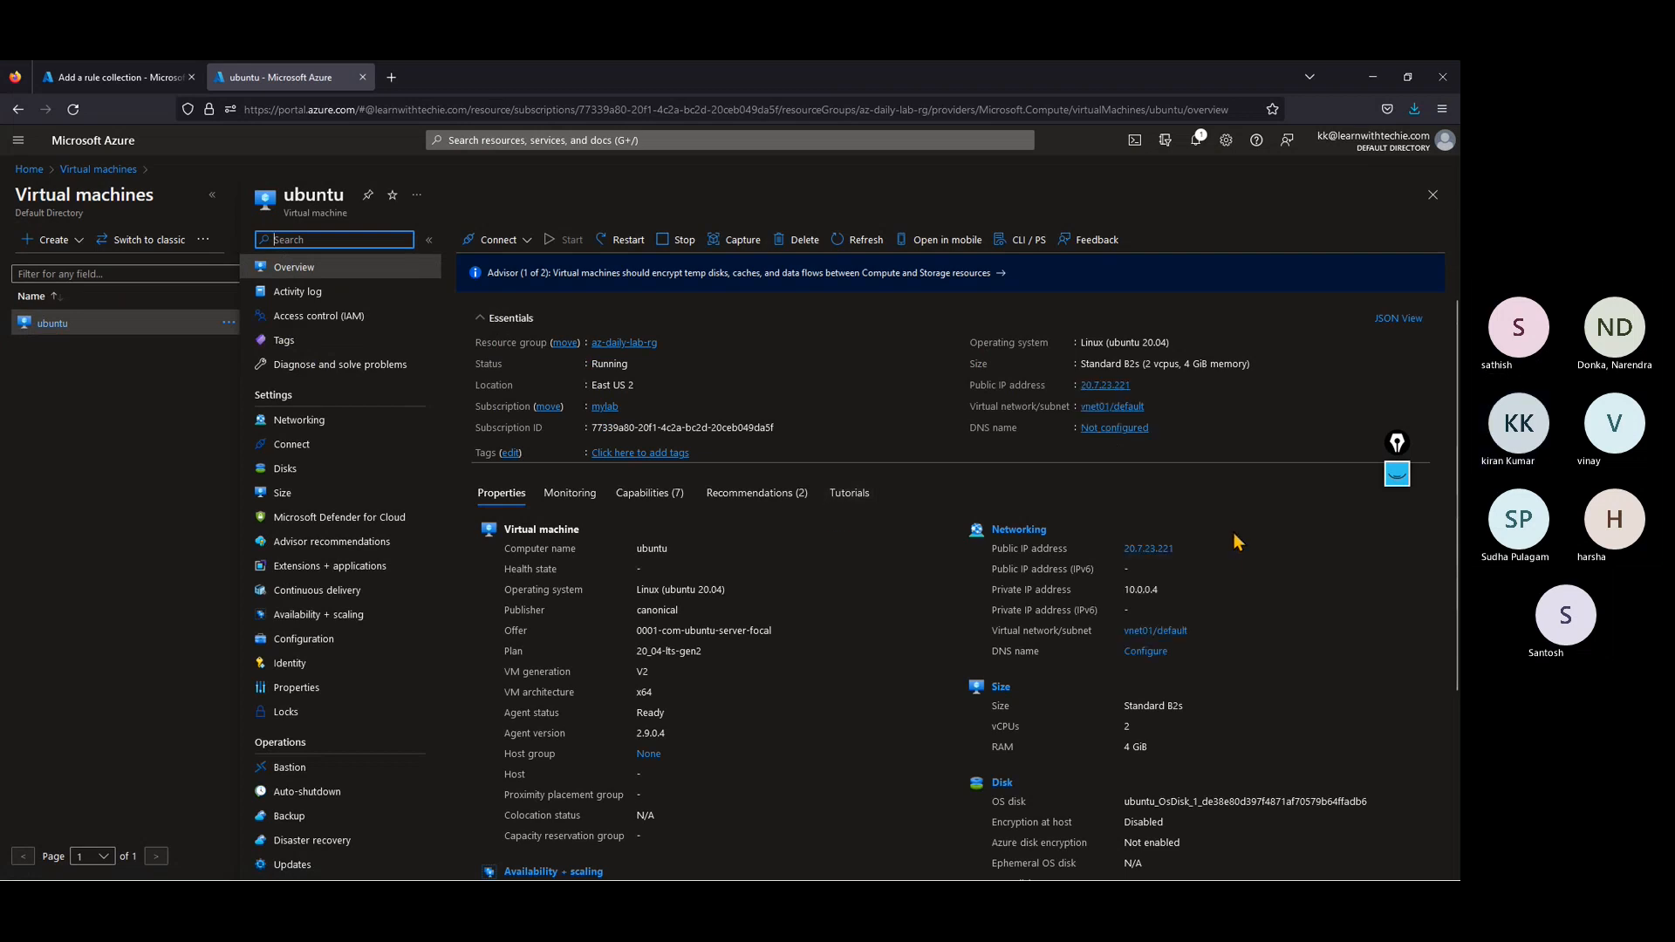
{"action": "left_click_drag", "start_coordinate": [1125, 591], "coordinate": [1176, 604]}
{"action": "key", "text": "ctrl+c"}
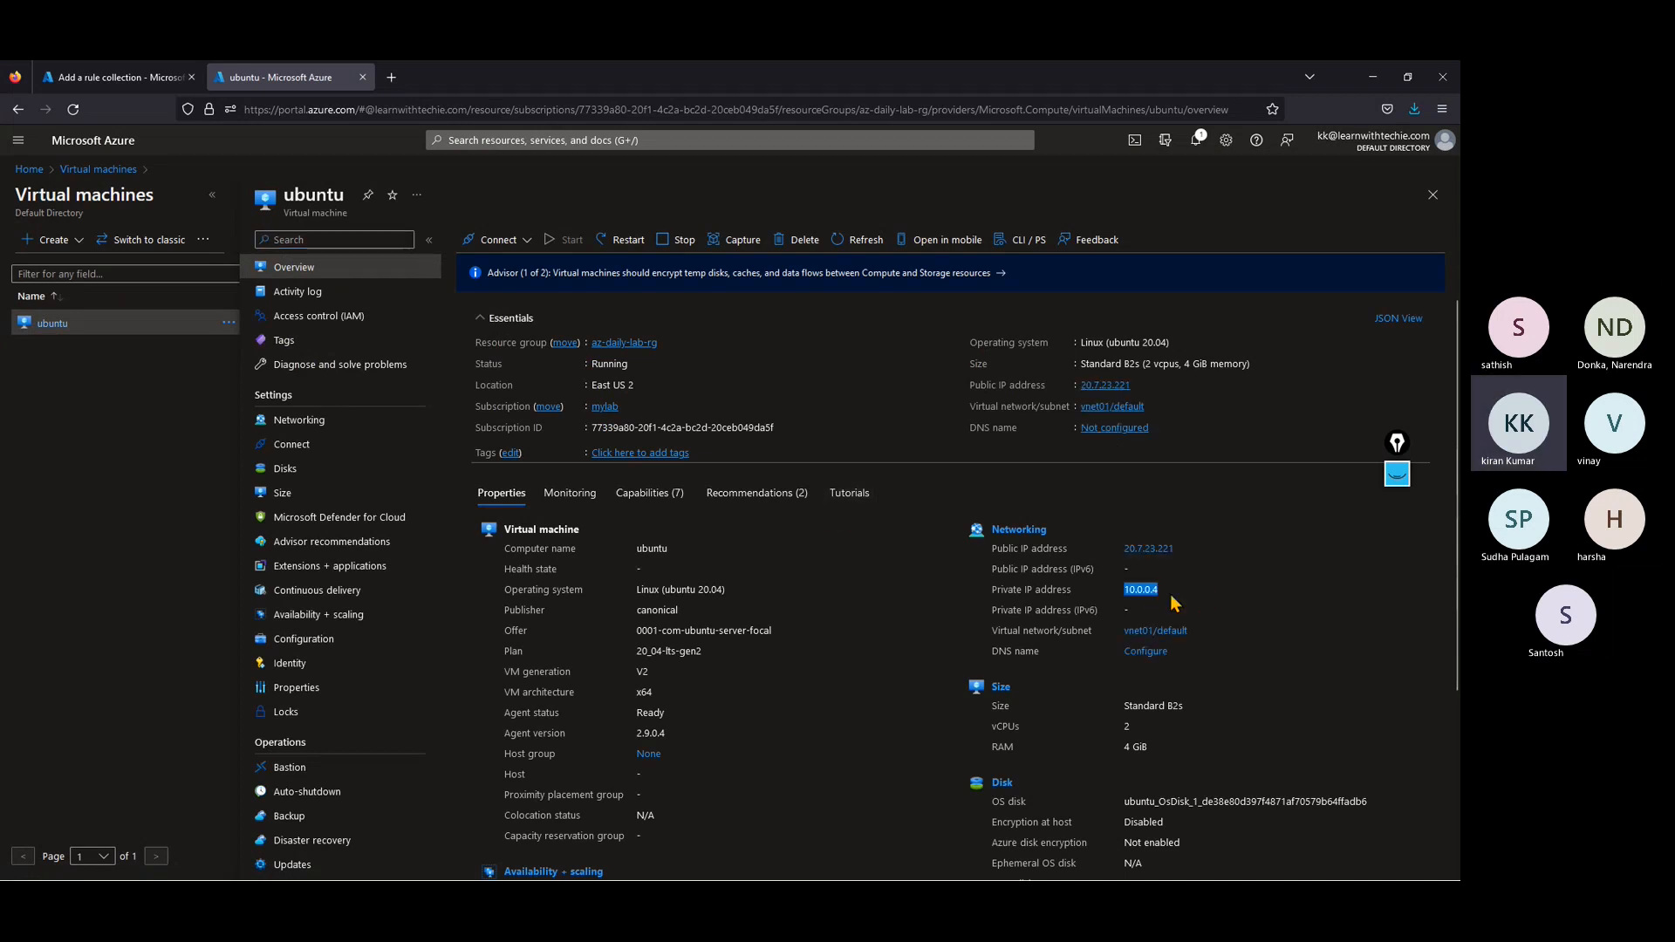
Step: Back in the rule collection form, set the ssh rule's translated address to 10.0.0.4 and translated port to 22
{"action": "left_click", "coordinate": [153, 84]}
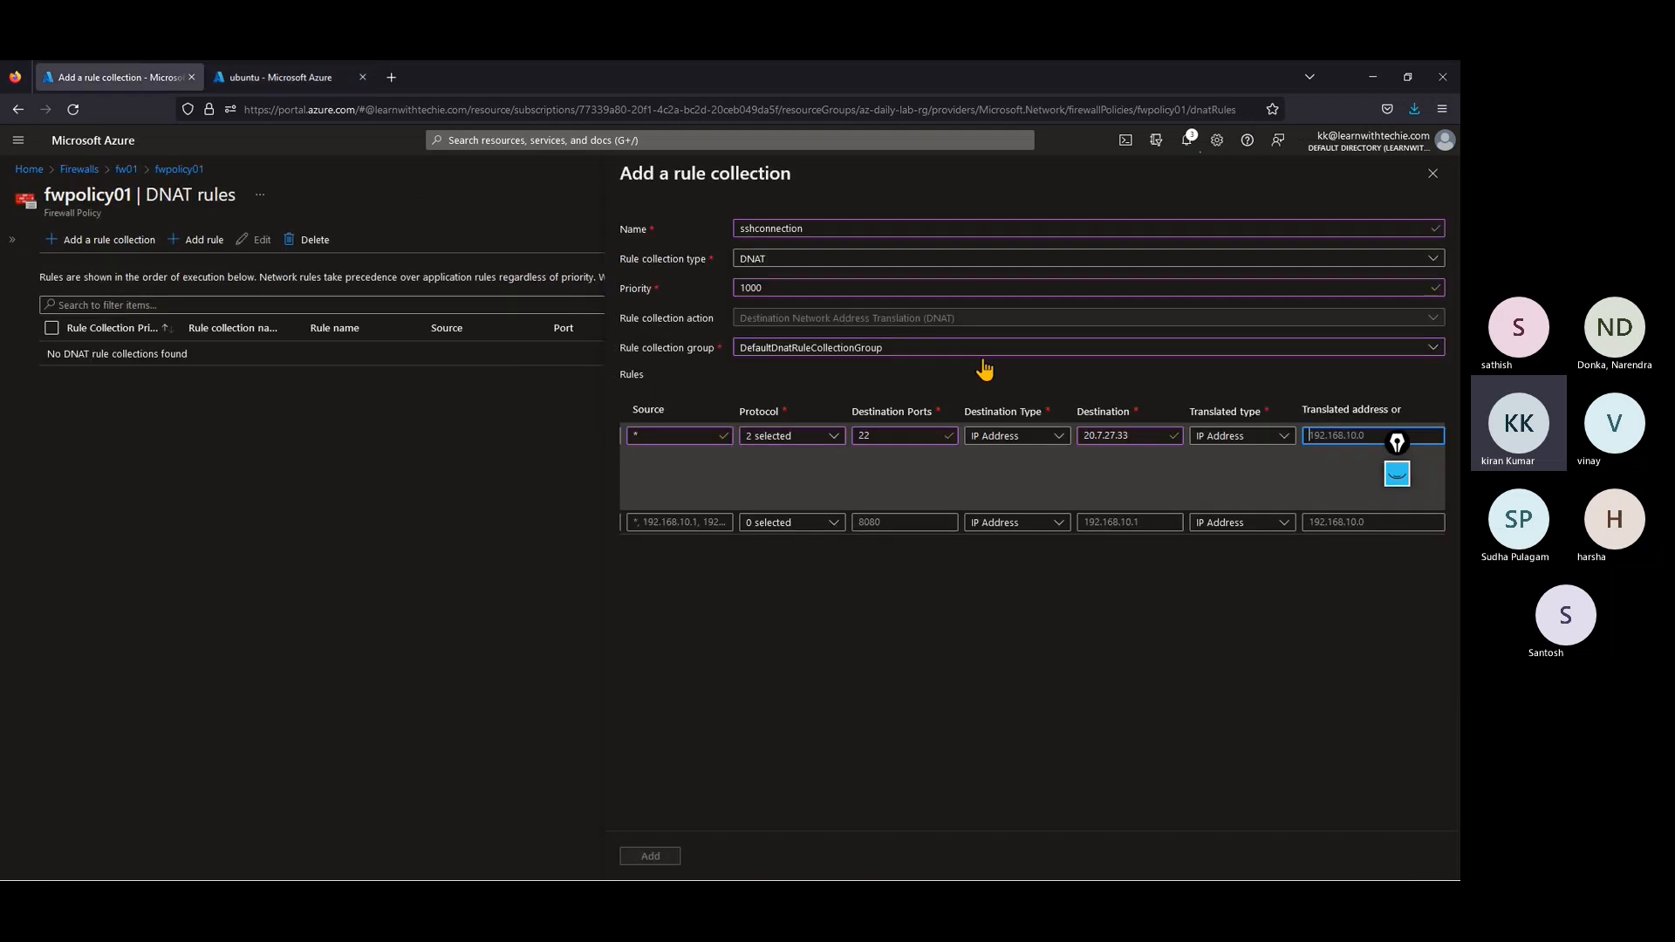
{"action": "key", "text": "ctrl+v"}
{"action": "key", "text": "Tab"}
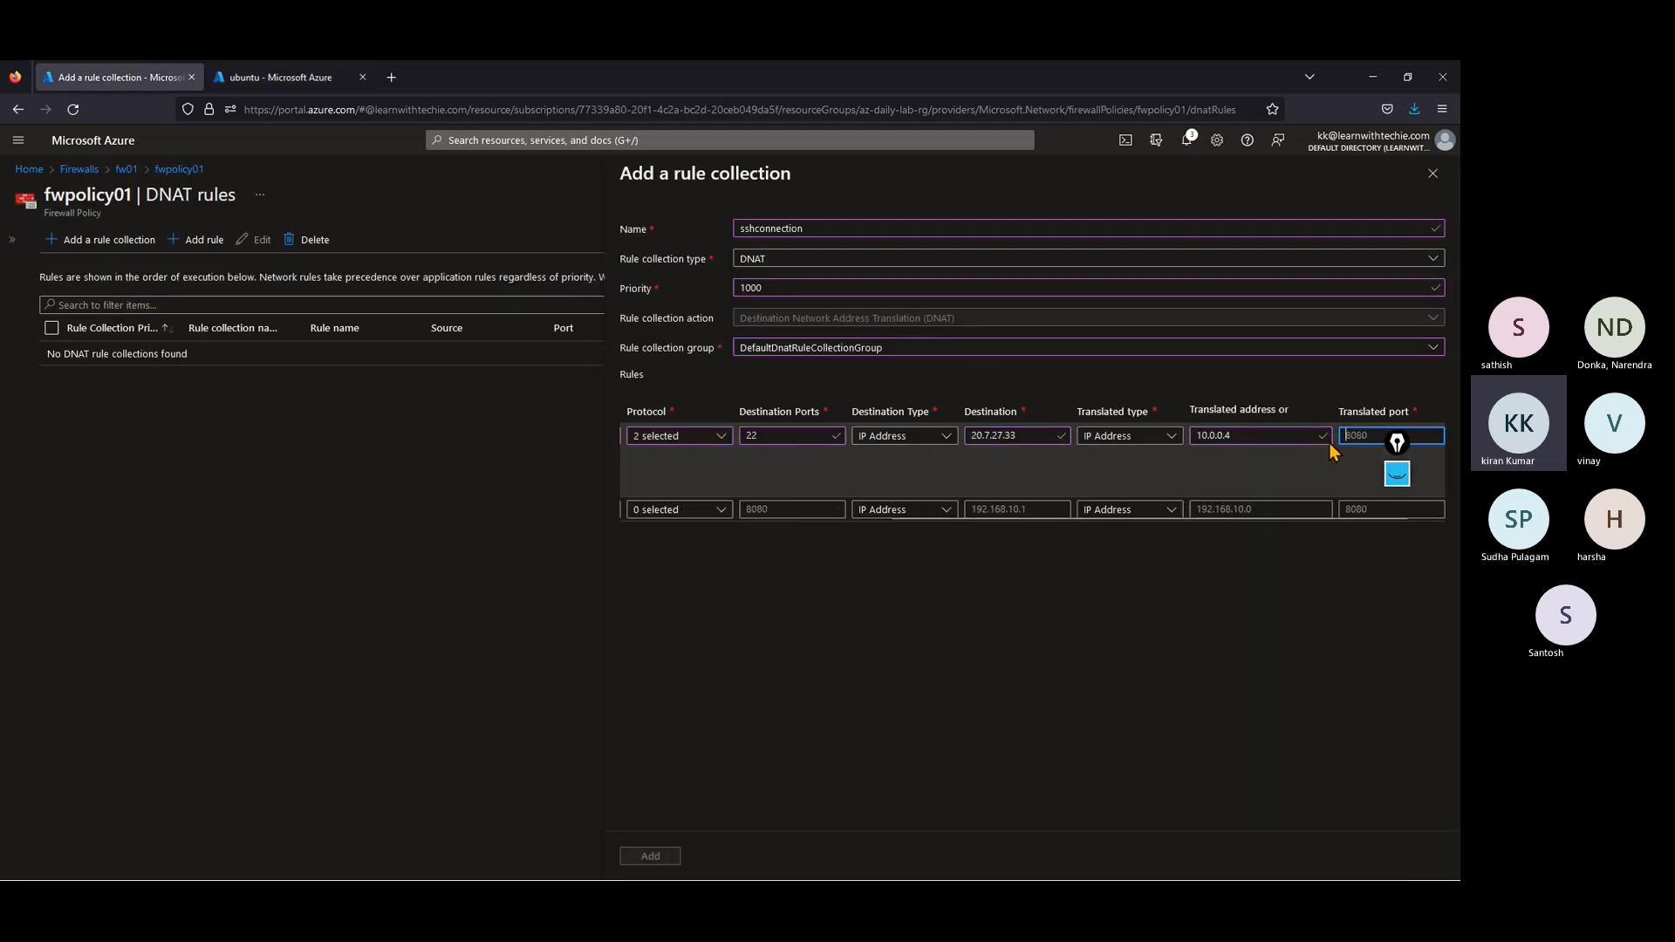
{"action": "type", "text": "22"}
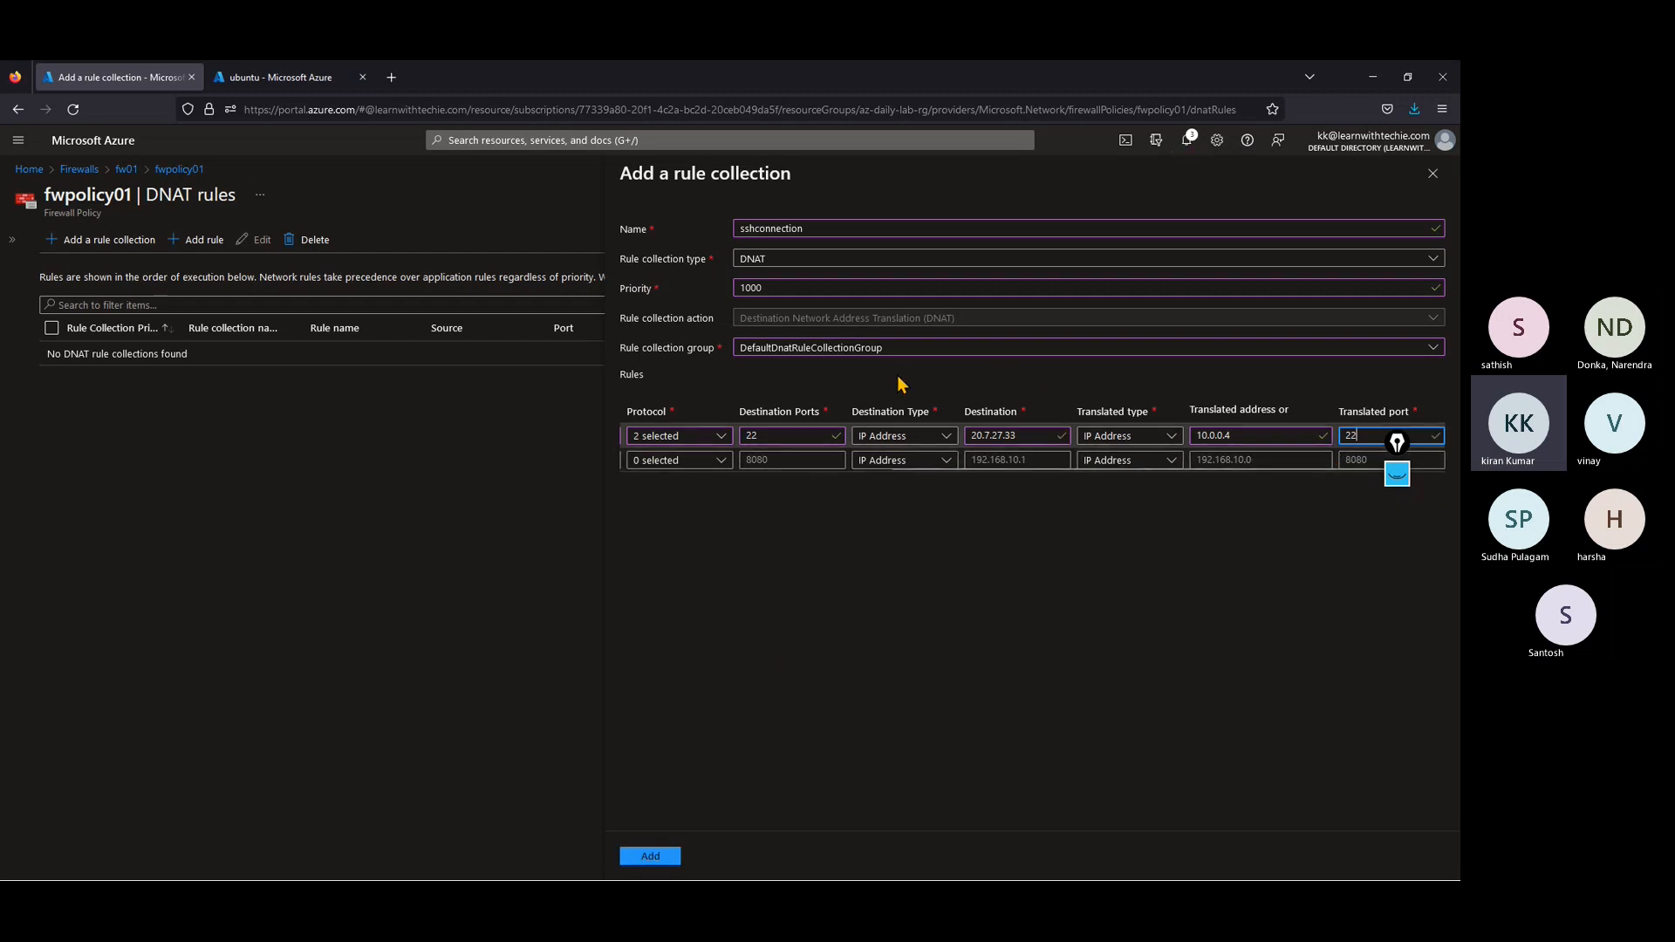
{"action": "left_click", "coordinate": [1189, 143]}
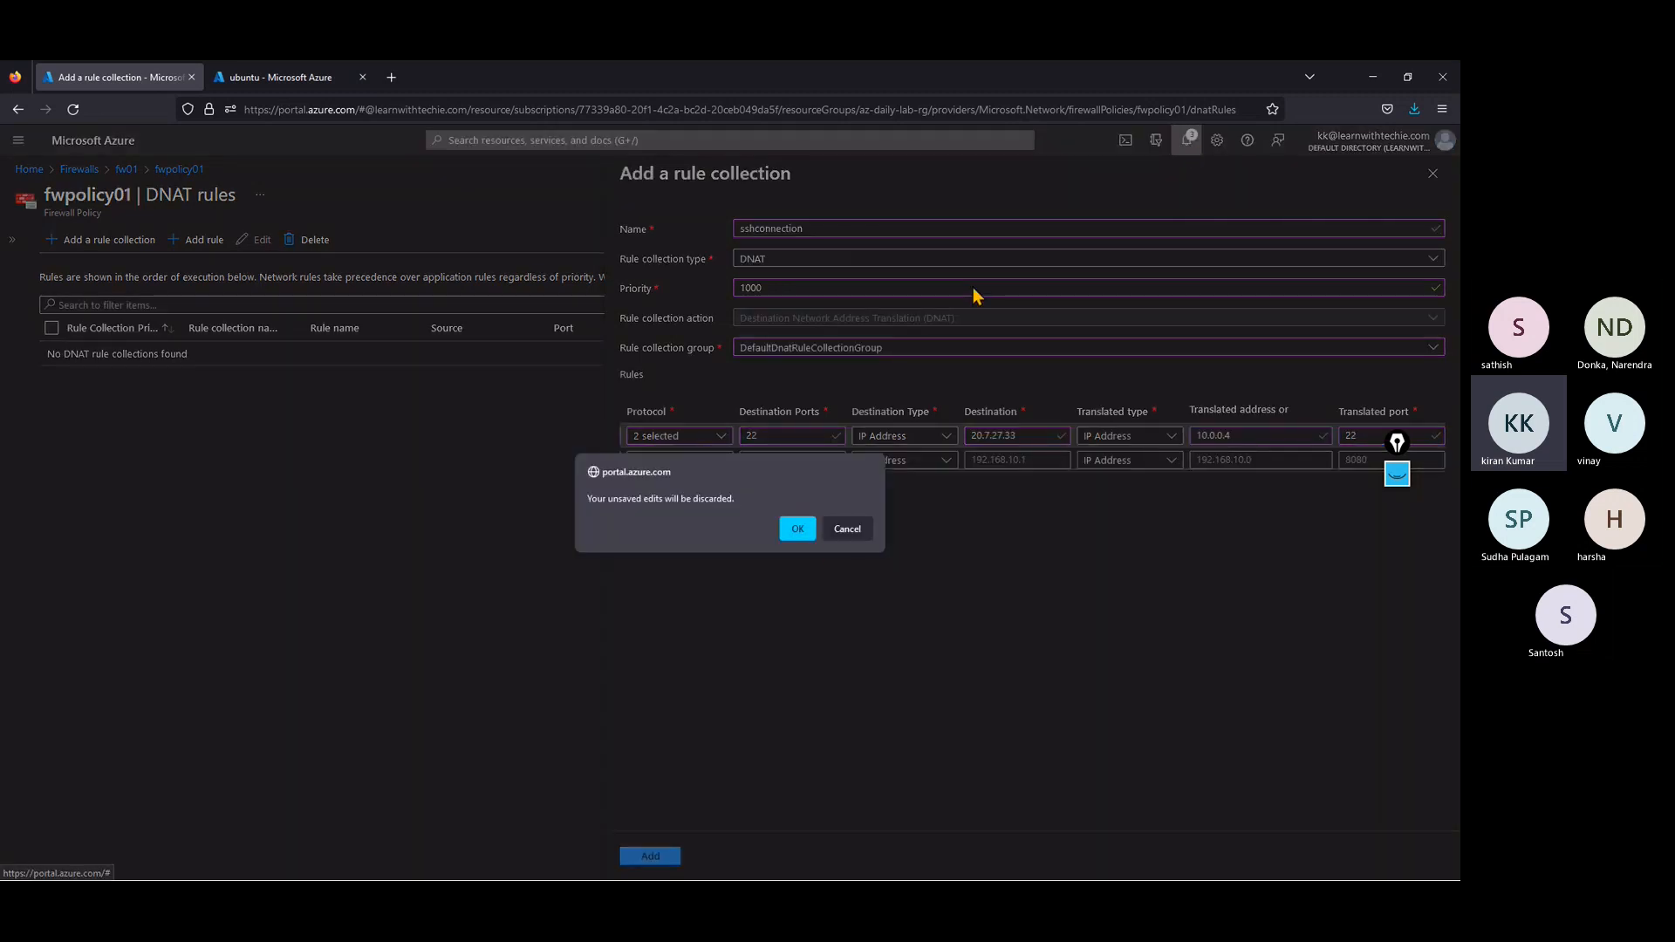
{"action": "left_click", "coordinate": [852, 531]}
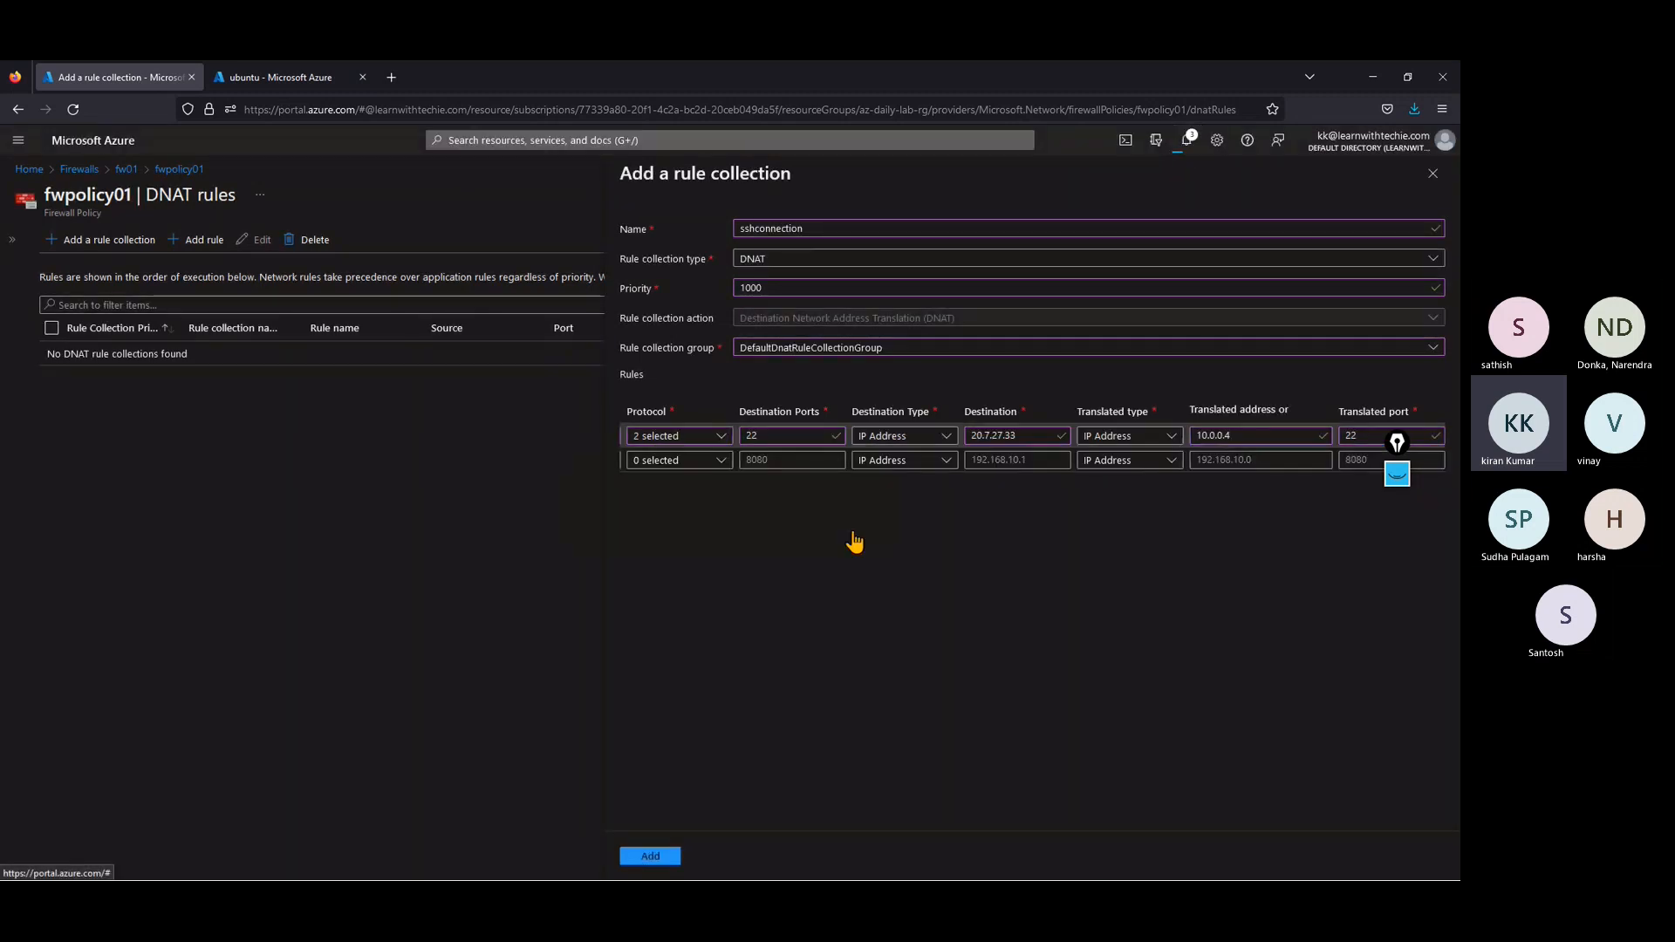
{"action": "left_click", "coordinate": [1189, 147]}
{"action": "left_click", "coordinate": [849, 537]}
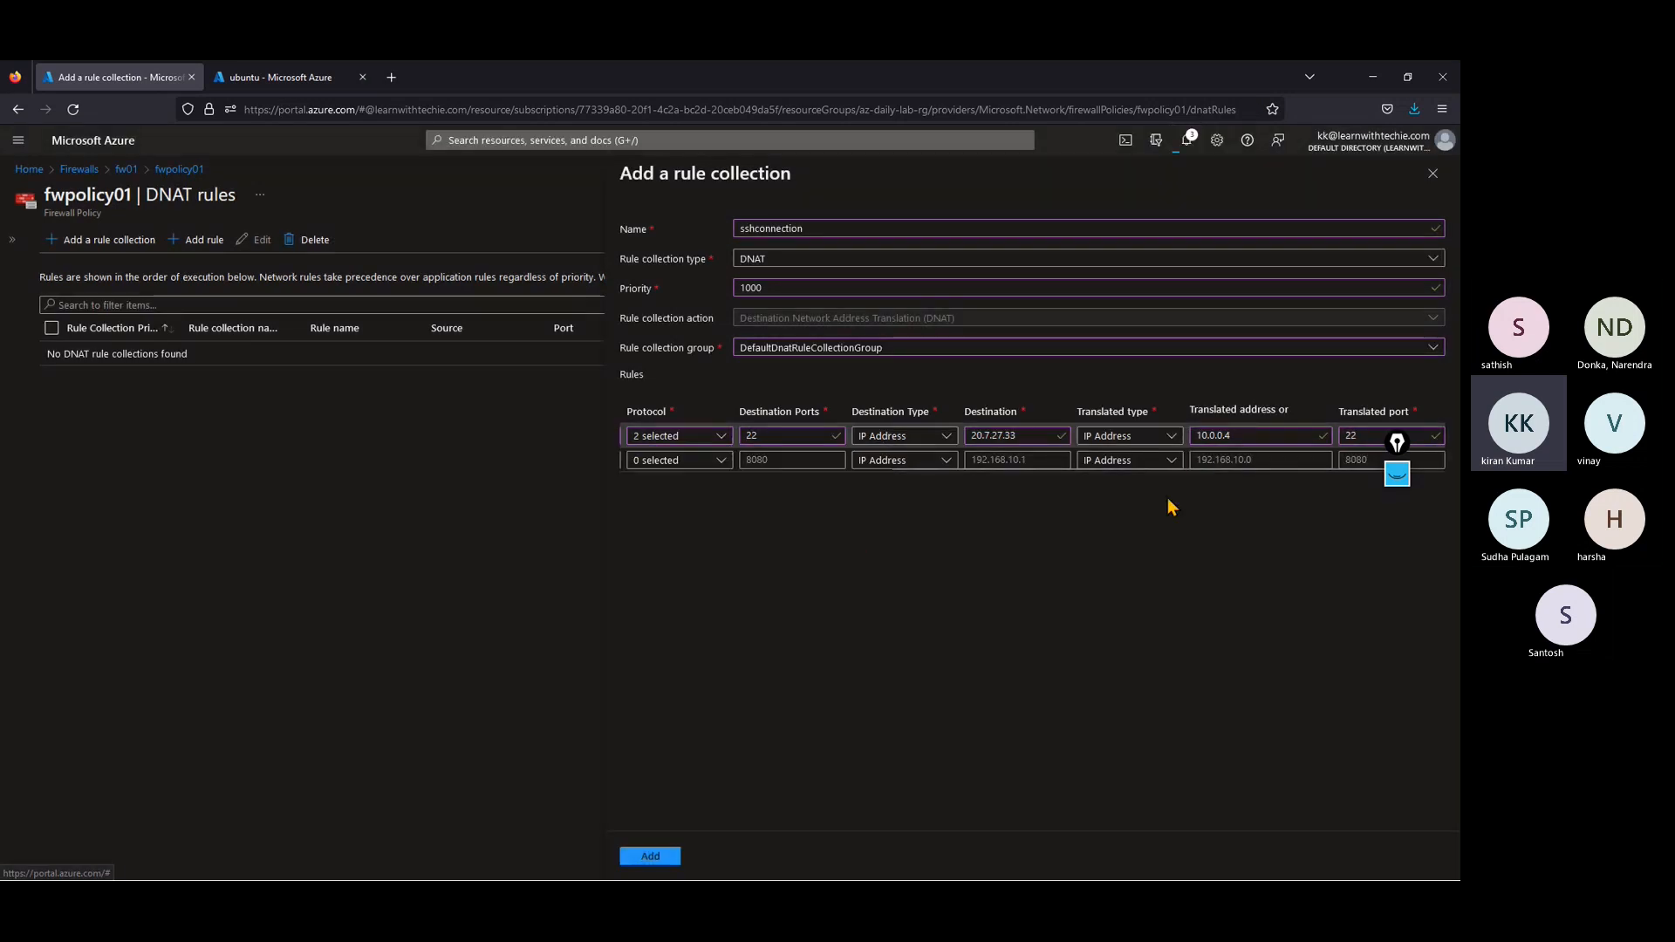
Step: Add the sshconnection rule collection to fwpolicy01 and check the portal notifications for its progress
{"action": "left_click", "coordinate": [662, 862]}
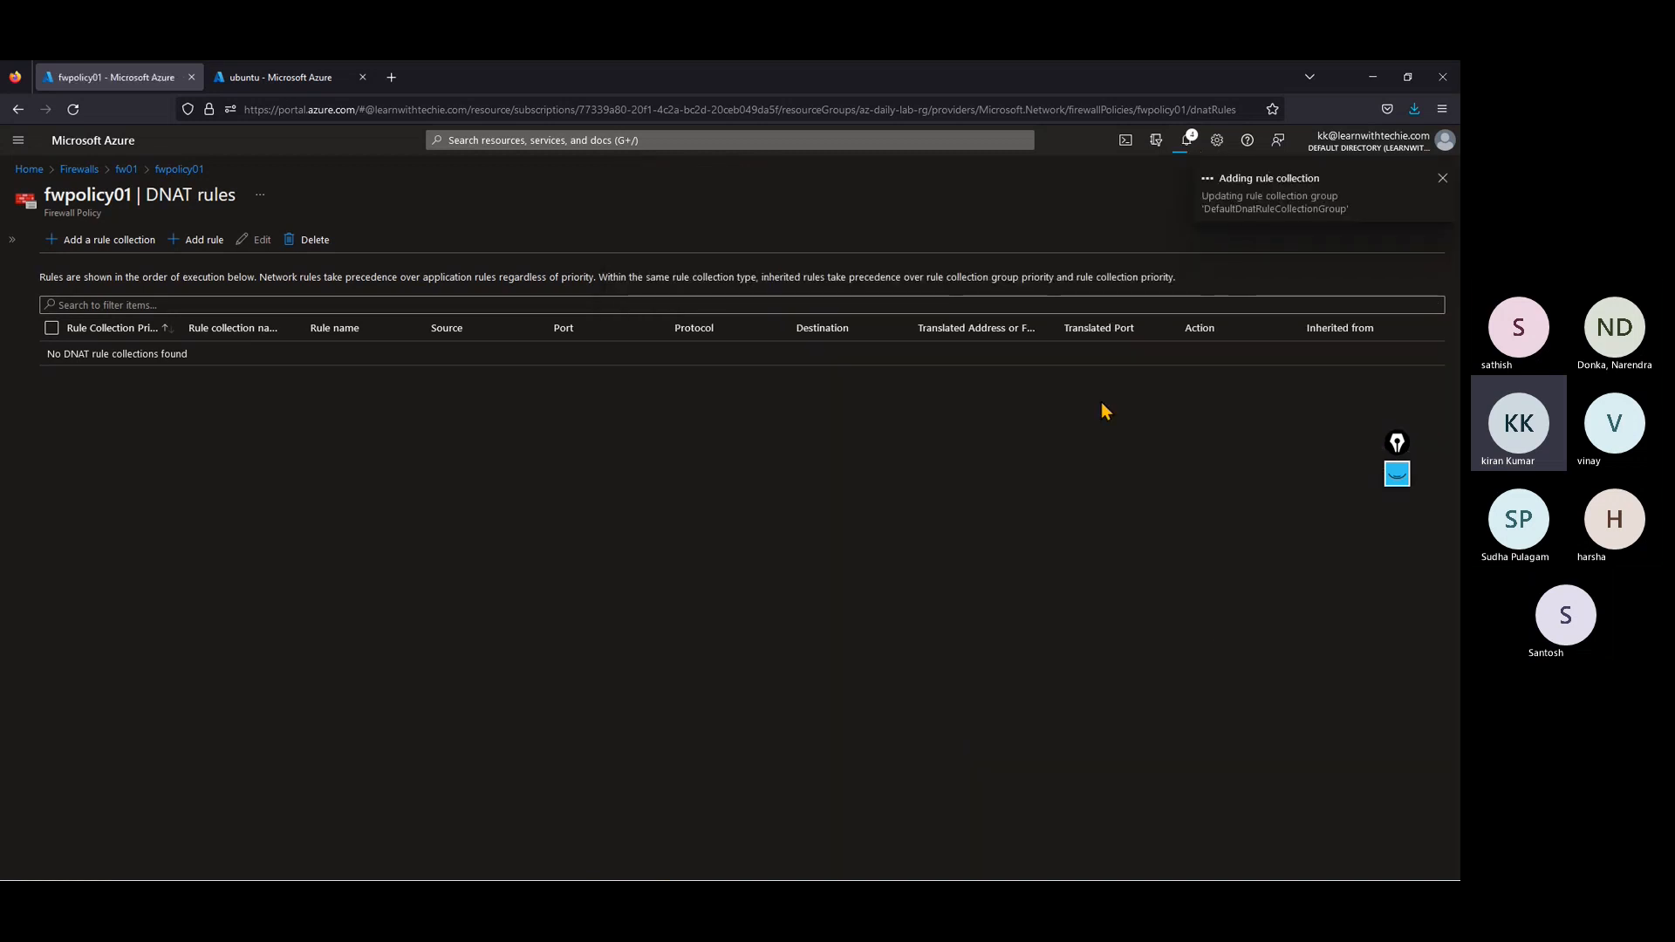
{"action": "left_click", "coordinate": [1188, 144]}
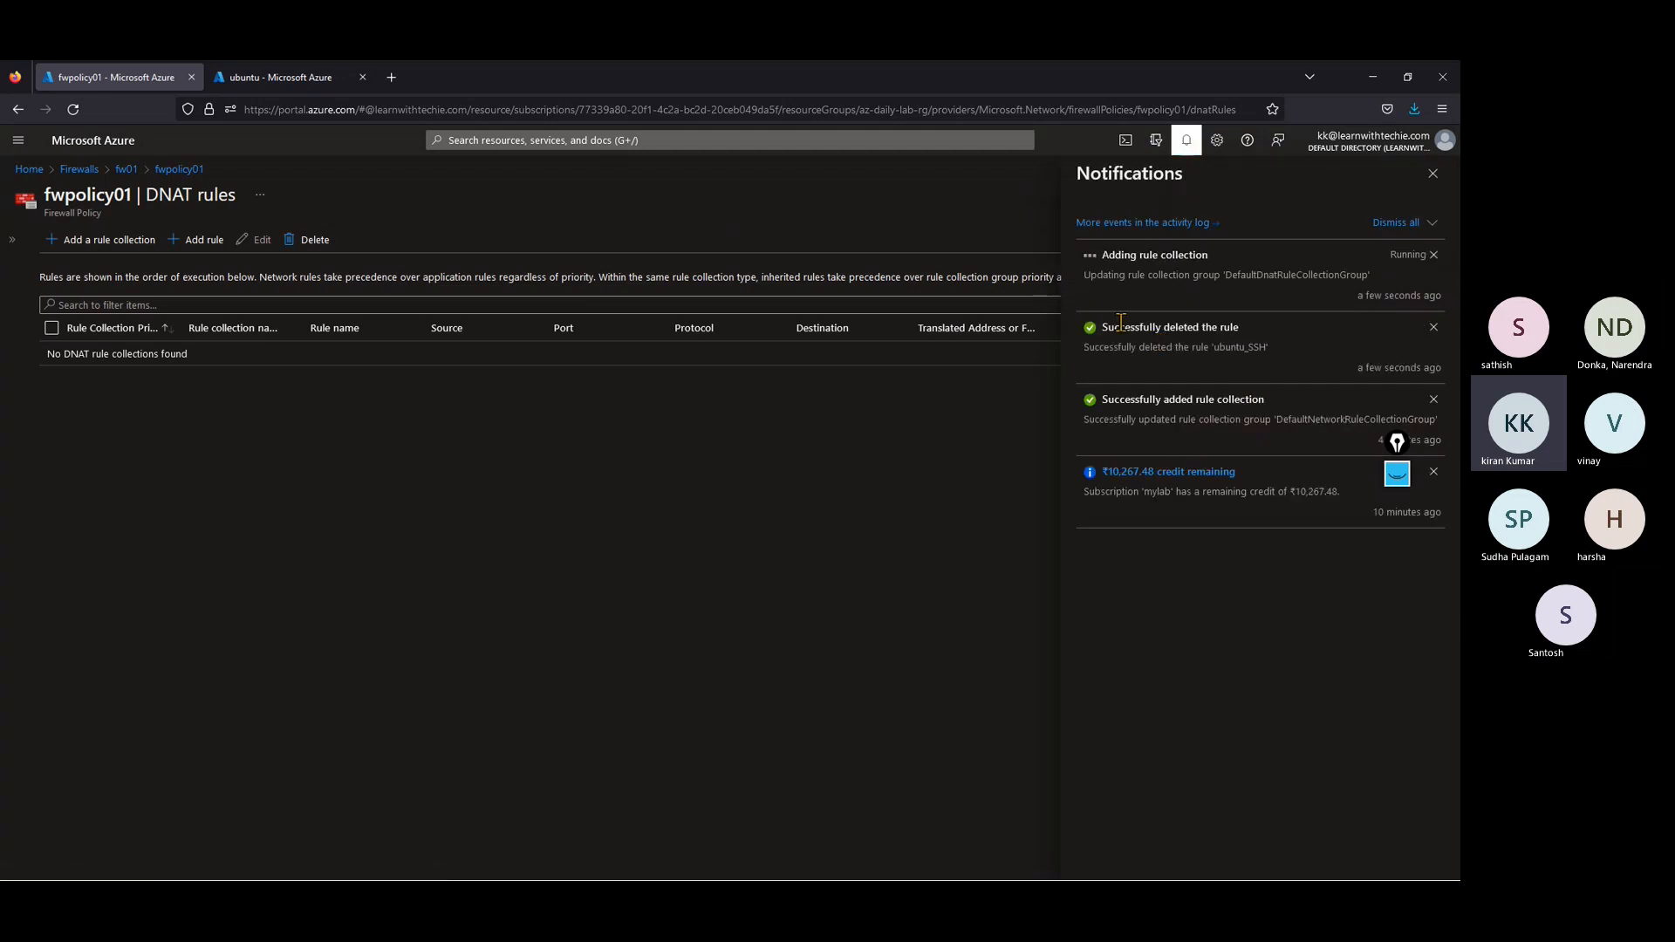
{"action": "left_click_drag", "start_coordinate": [1122, 324], "coordinate": [1256, 329]}
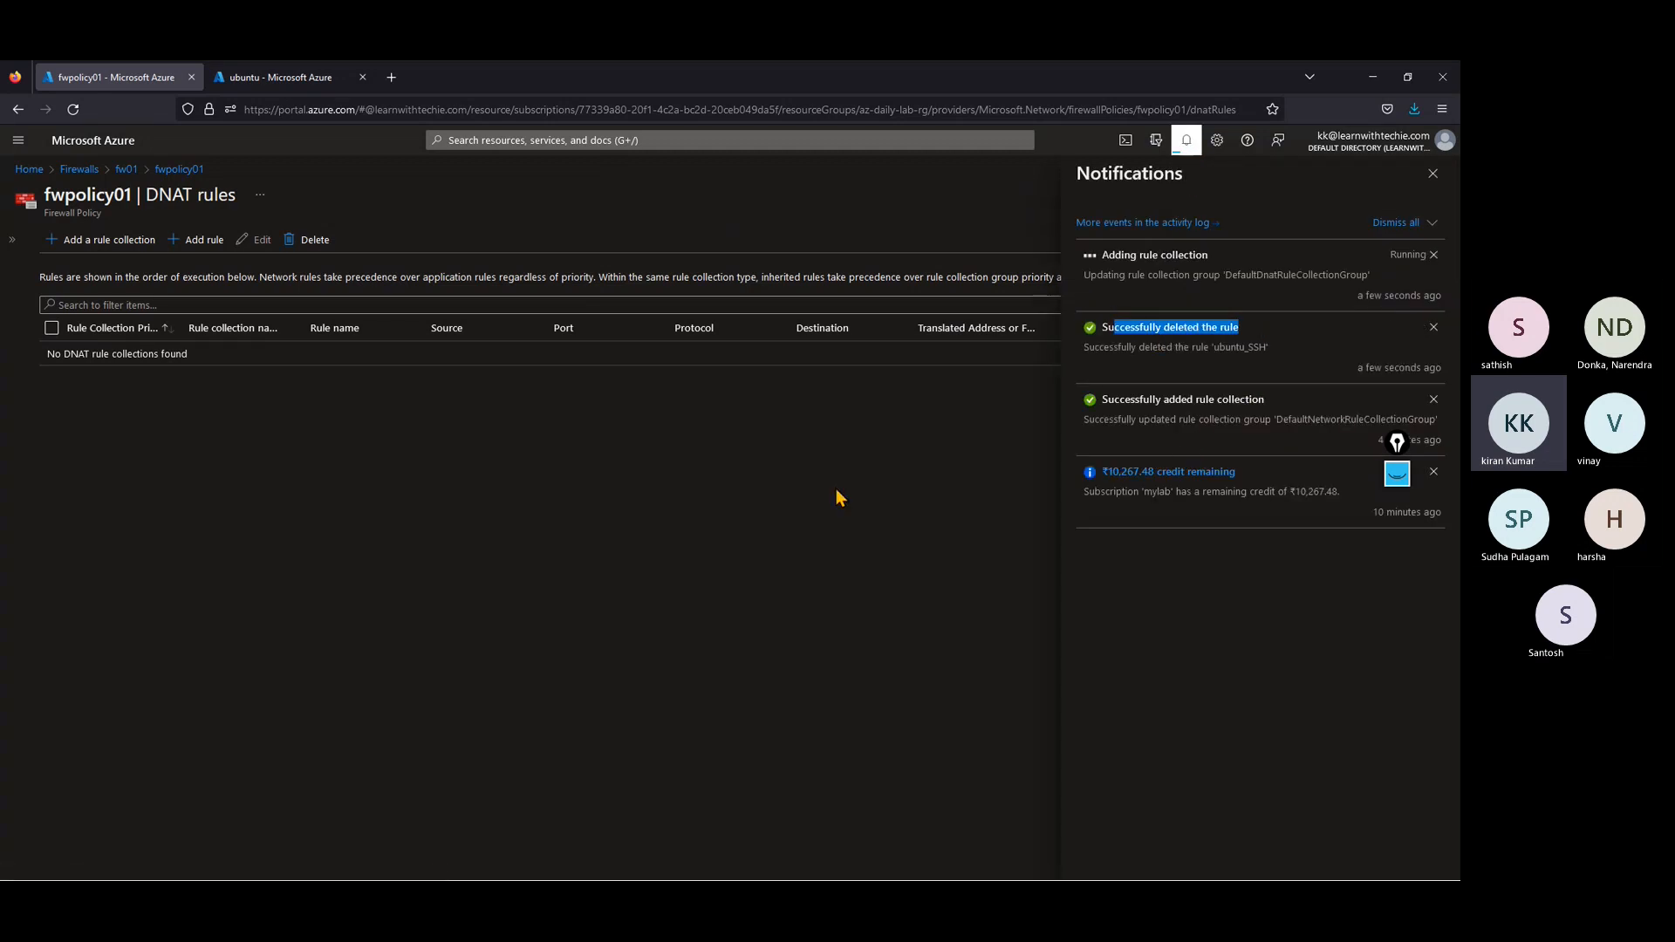
Step: Reopen fwpolicy01 through the firewall fw01's overview and check the notifications for the progress of adding the rule collection
{"action": "left_click_drag", "start_coordinate": [1102, 258], "coordinate": [1242, 253]}
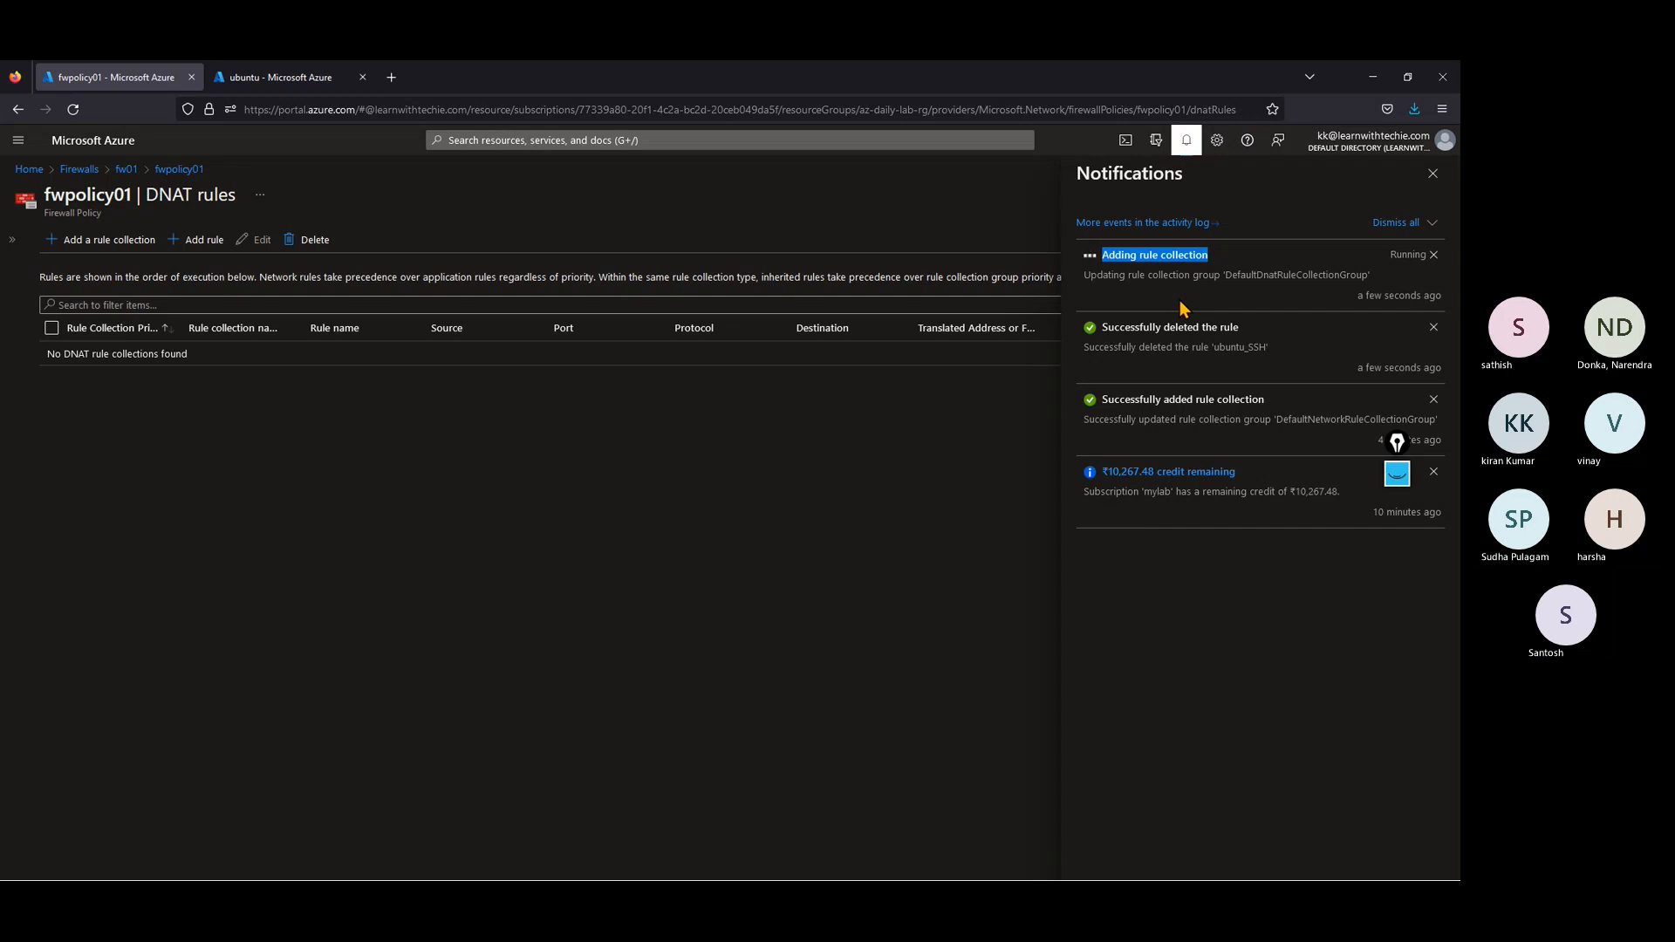
{"action": "left_click", "coordinate": [179, 170]}
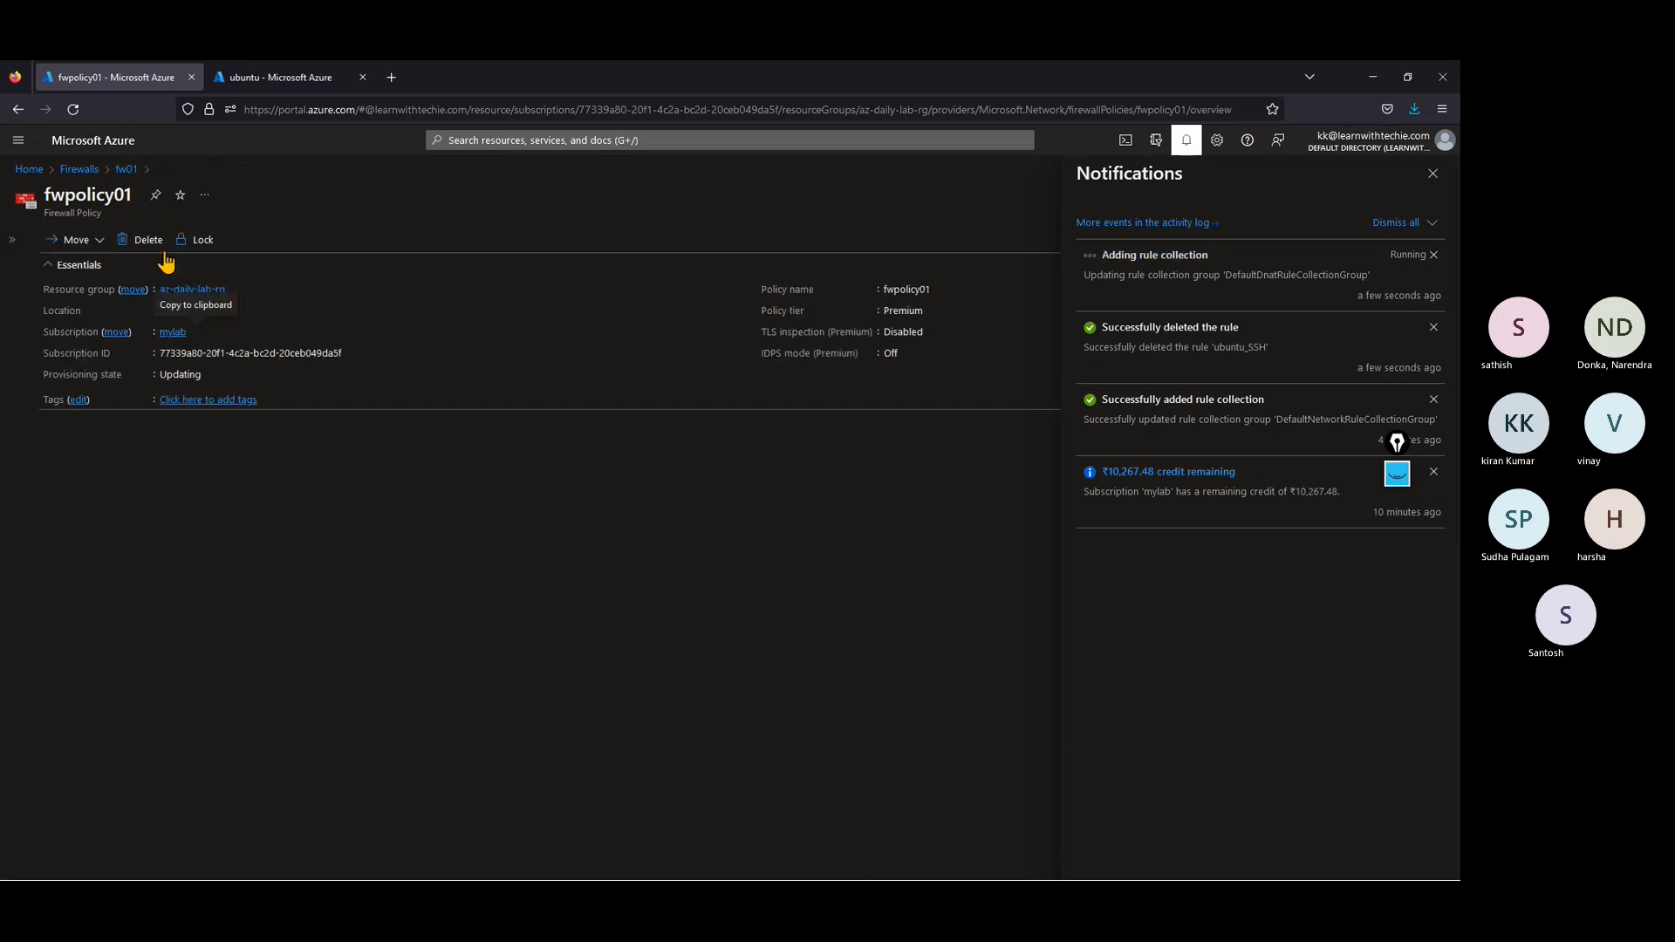
{"action": "left_click", "coordinate": [92, 171]}
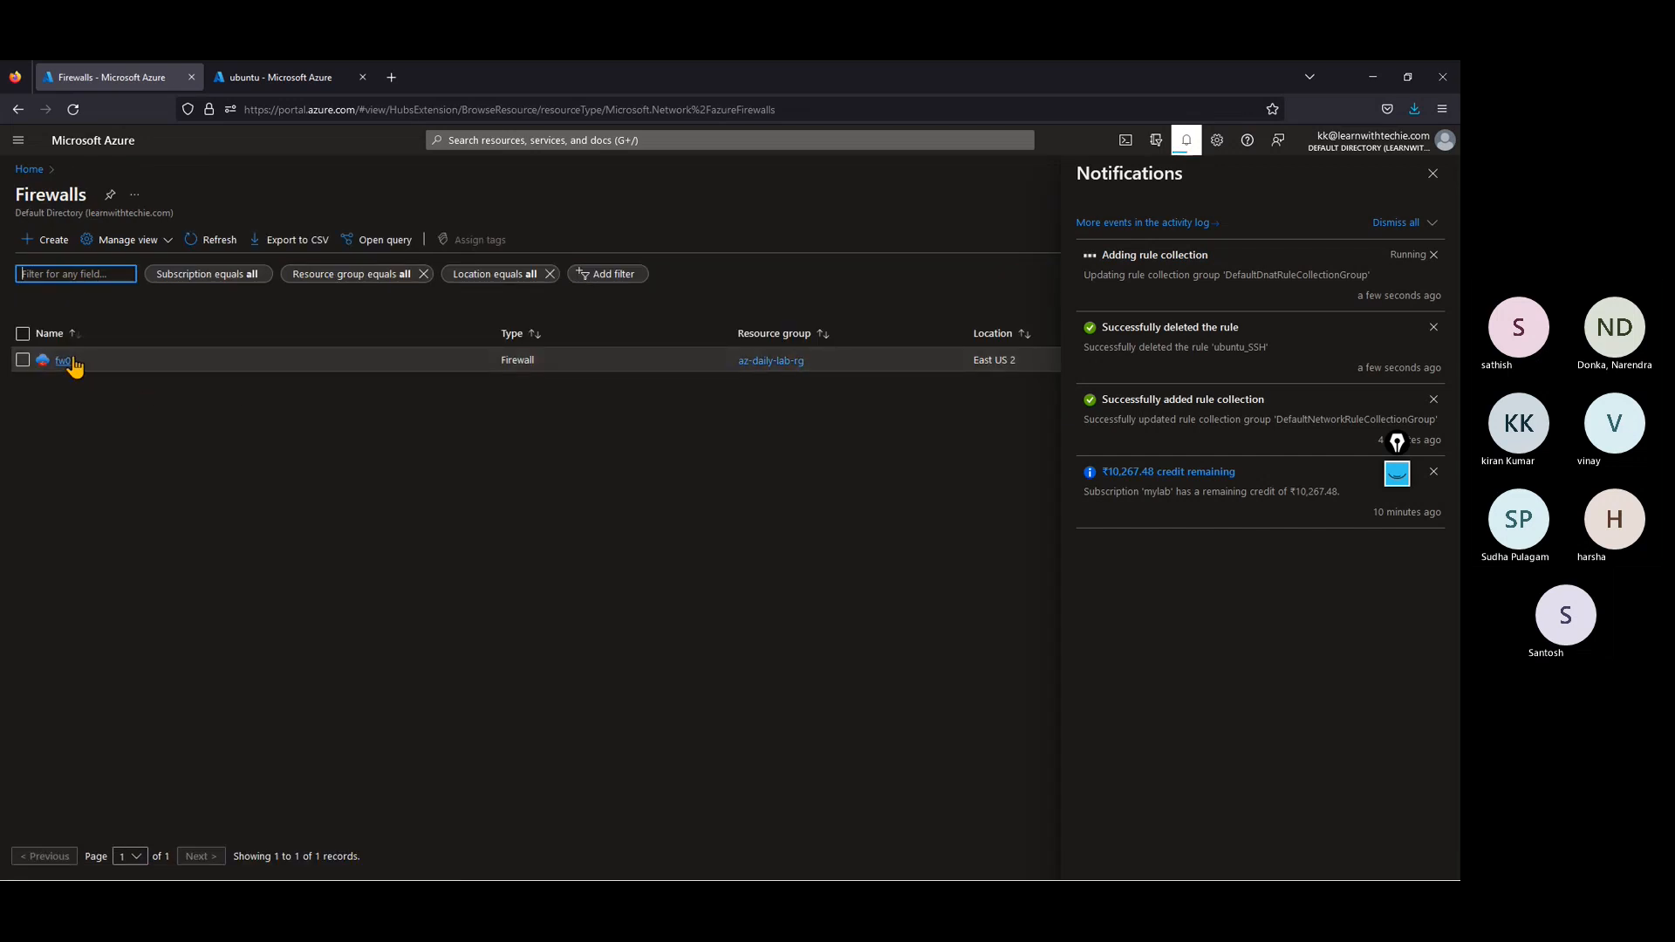
{"action": "left_click", "coordinate": [75, 361]}
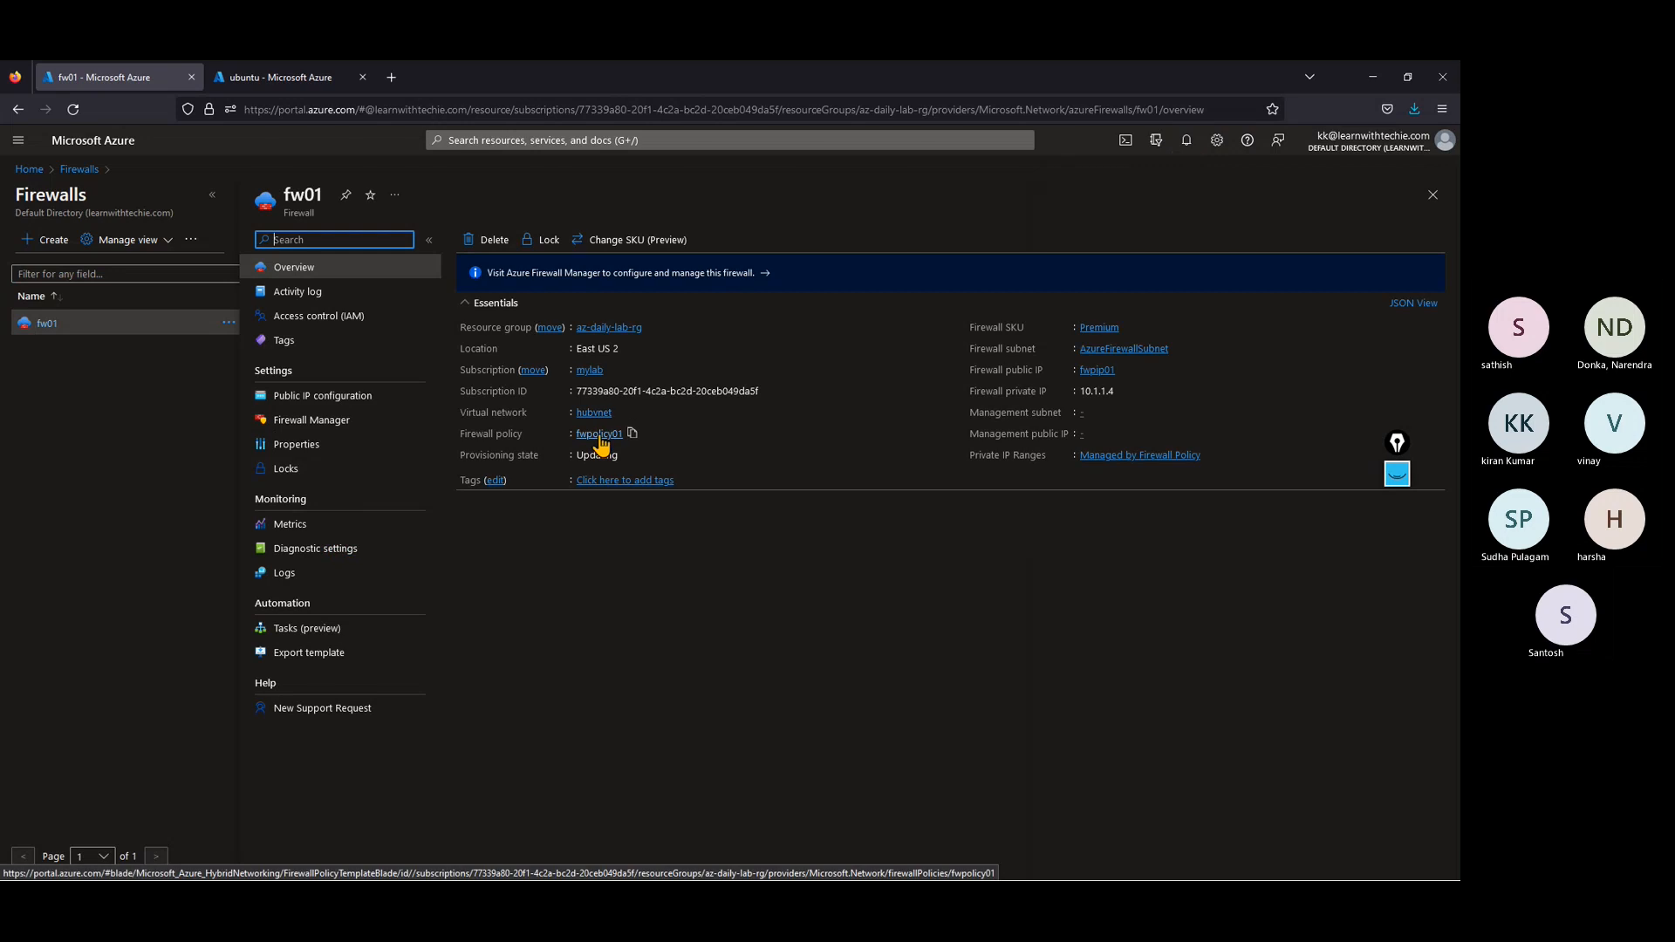
{"action": "left_click", "coordinate": [600, 436]}
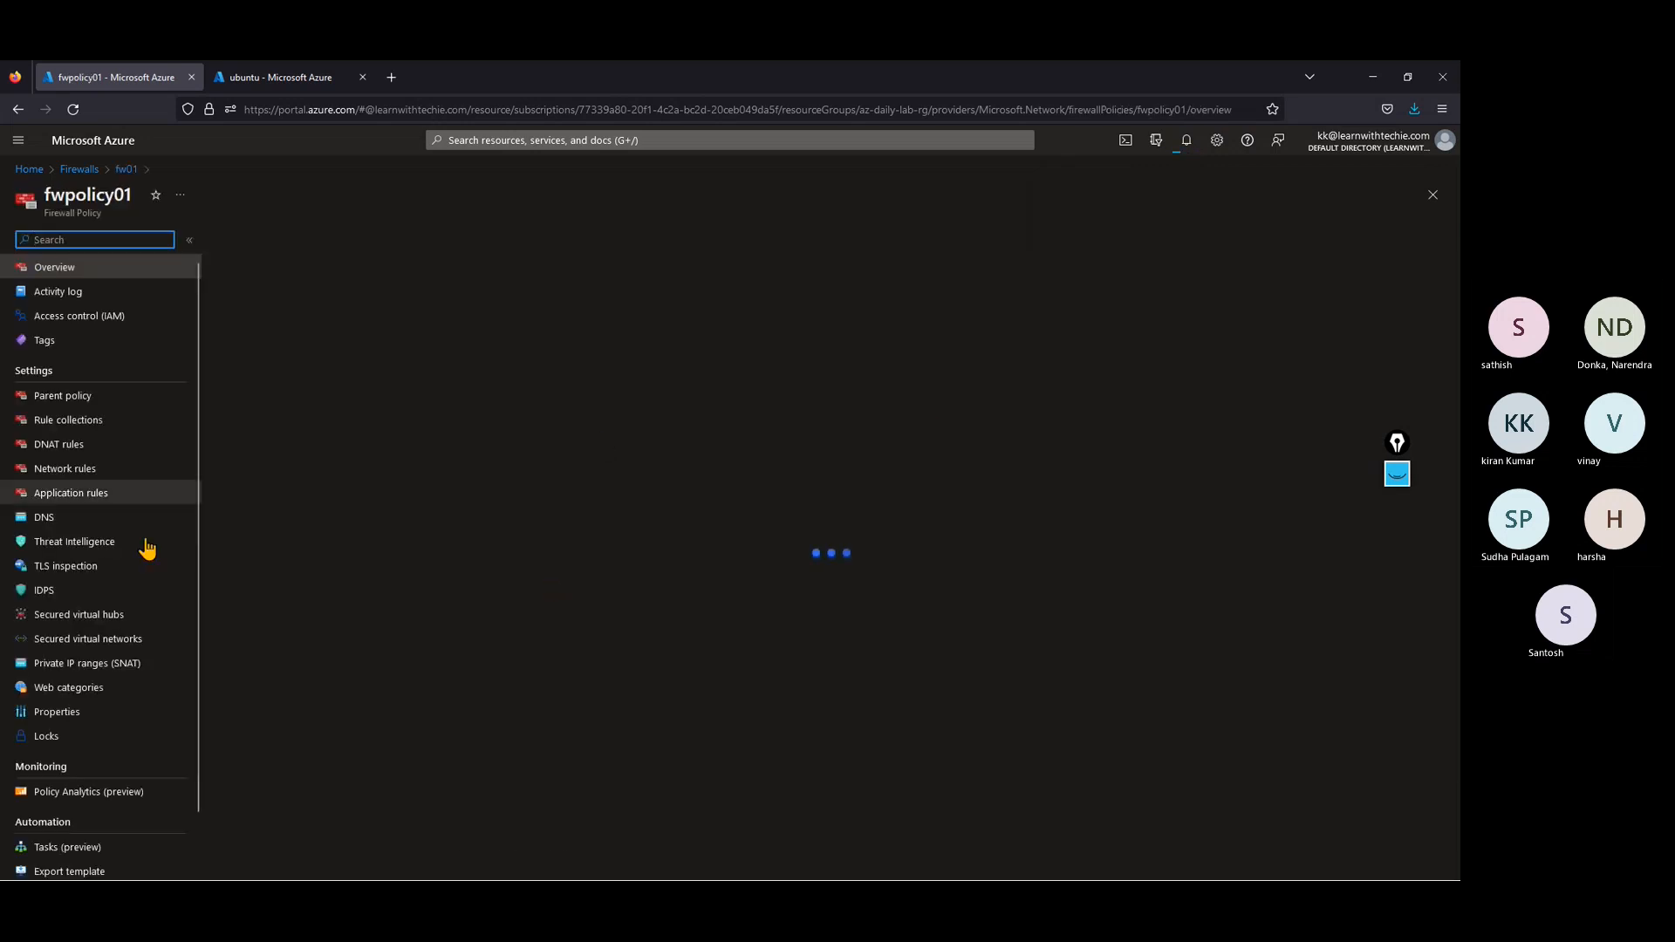
{"action": "left_click", "coordinate": [1186, 140]}
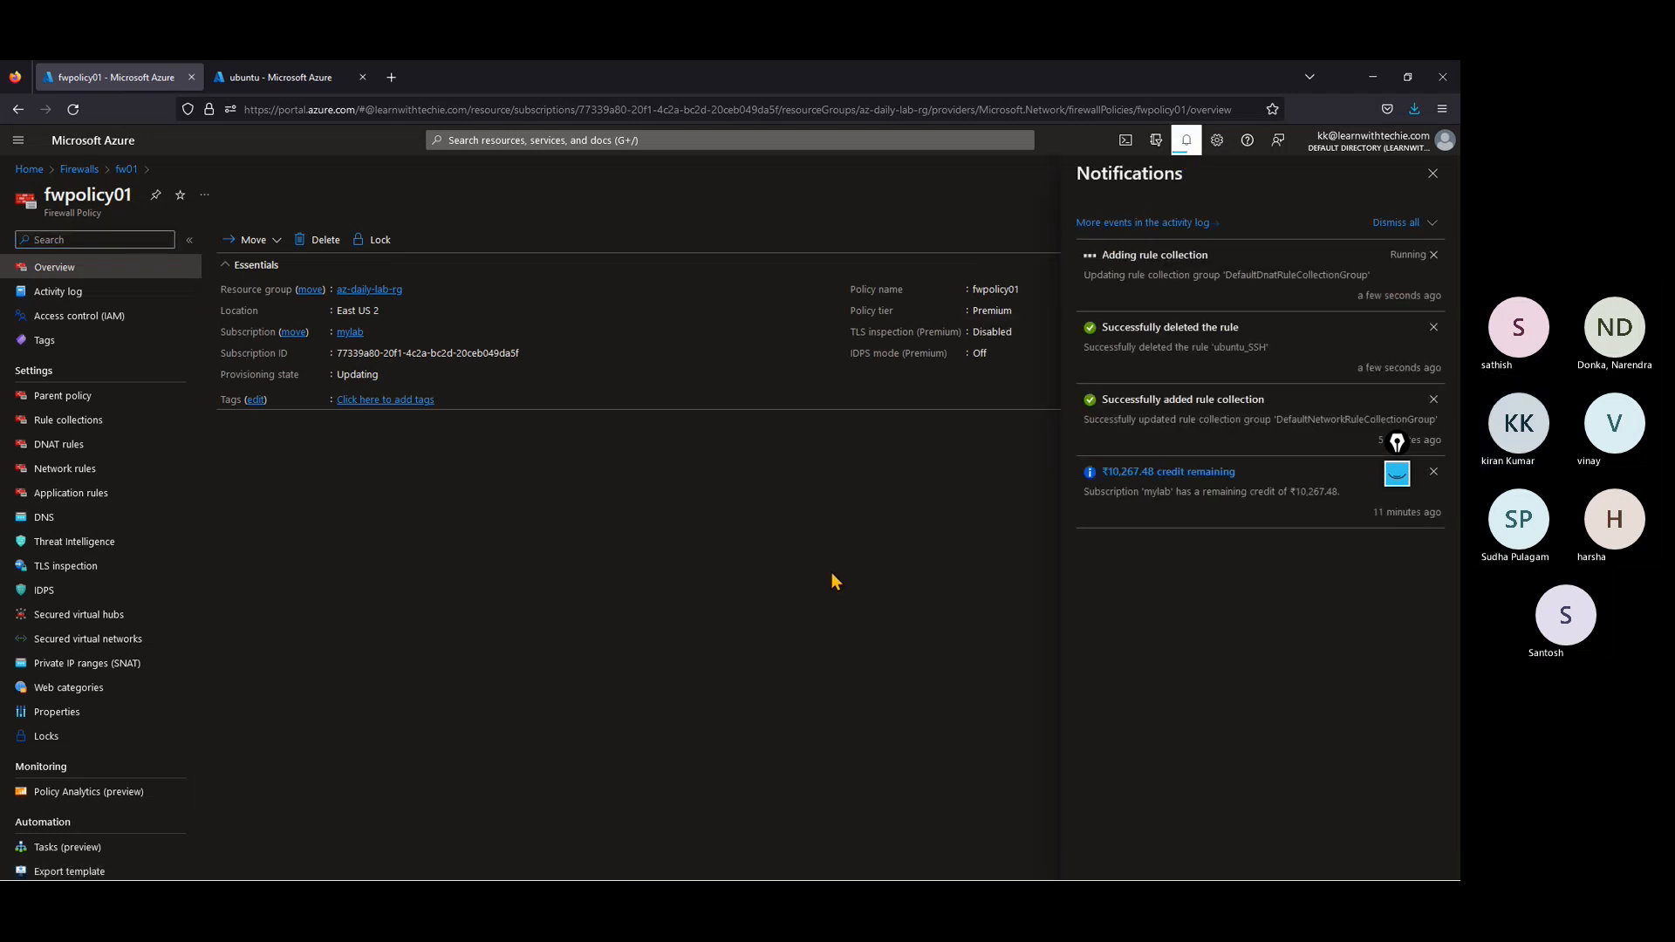
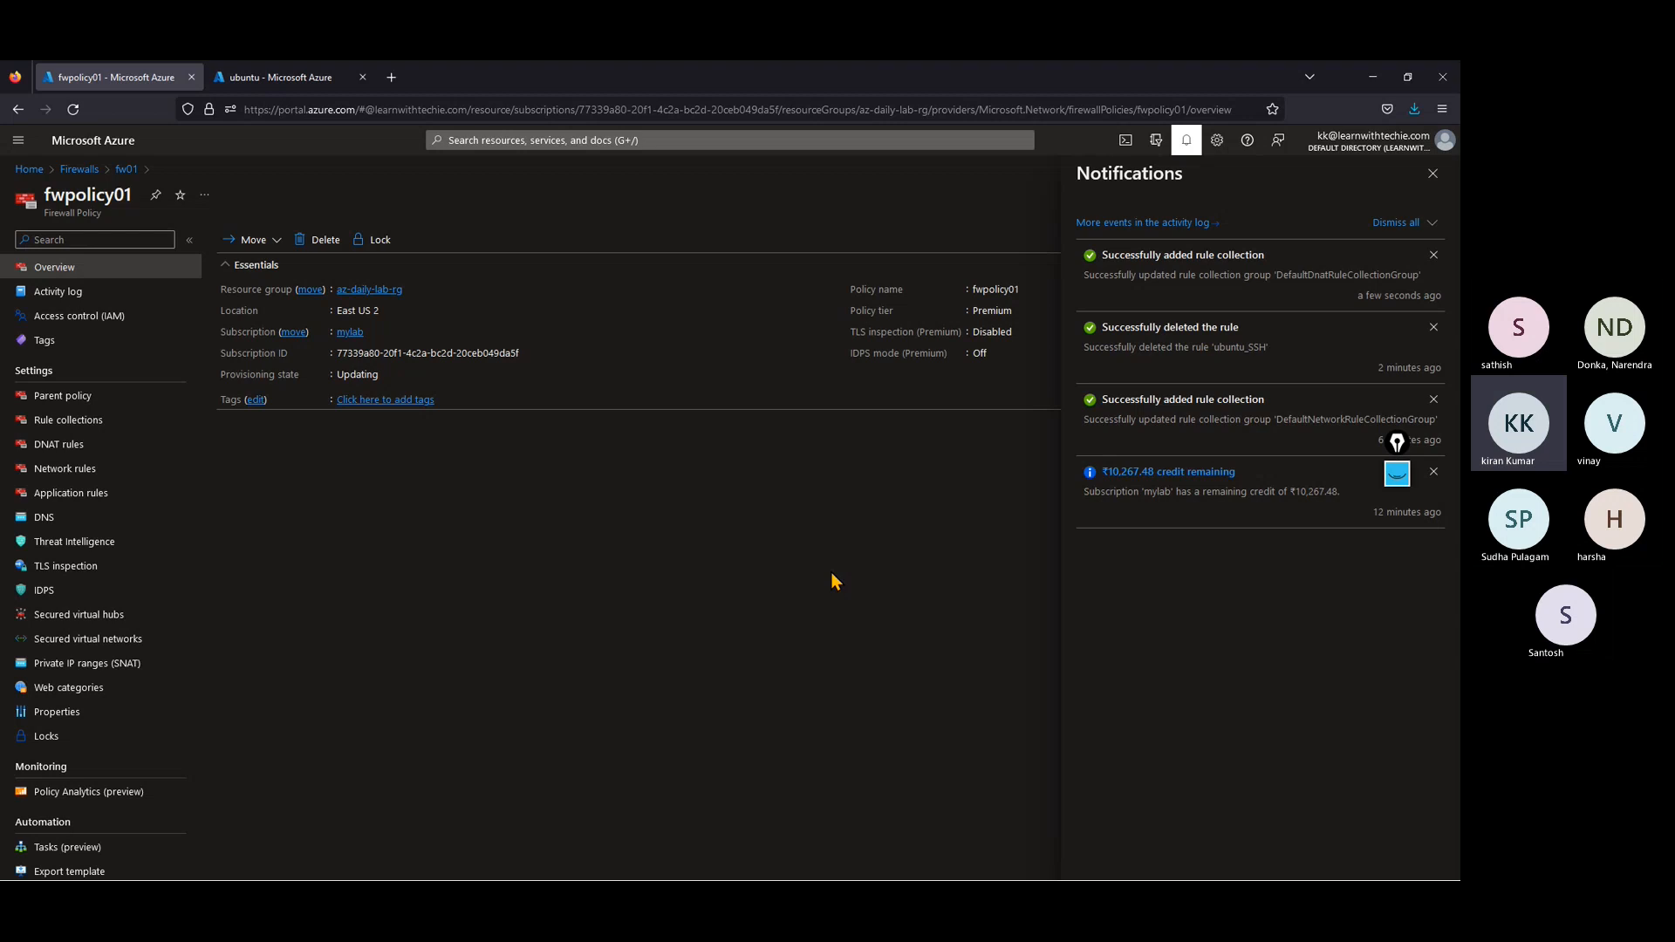
Step: Open the public IP resource fwpip01 from the firewall fw01's overview and copy its IP address
{"action": "left_click", "coordinate": [1433, 173]}
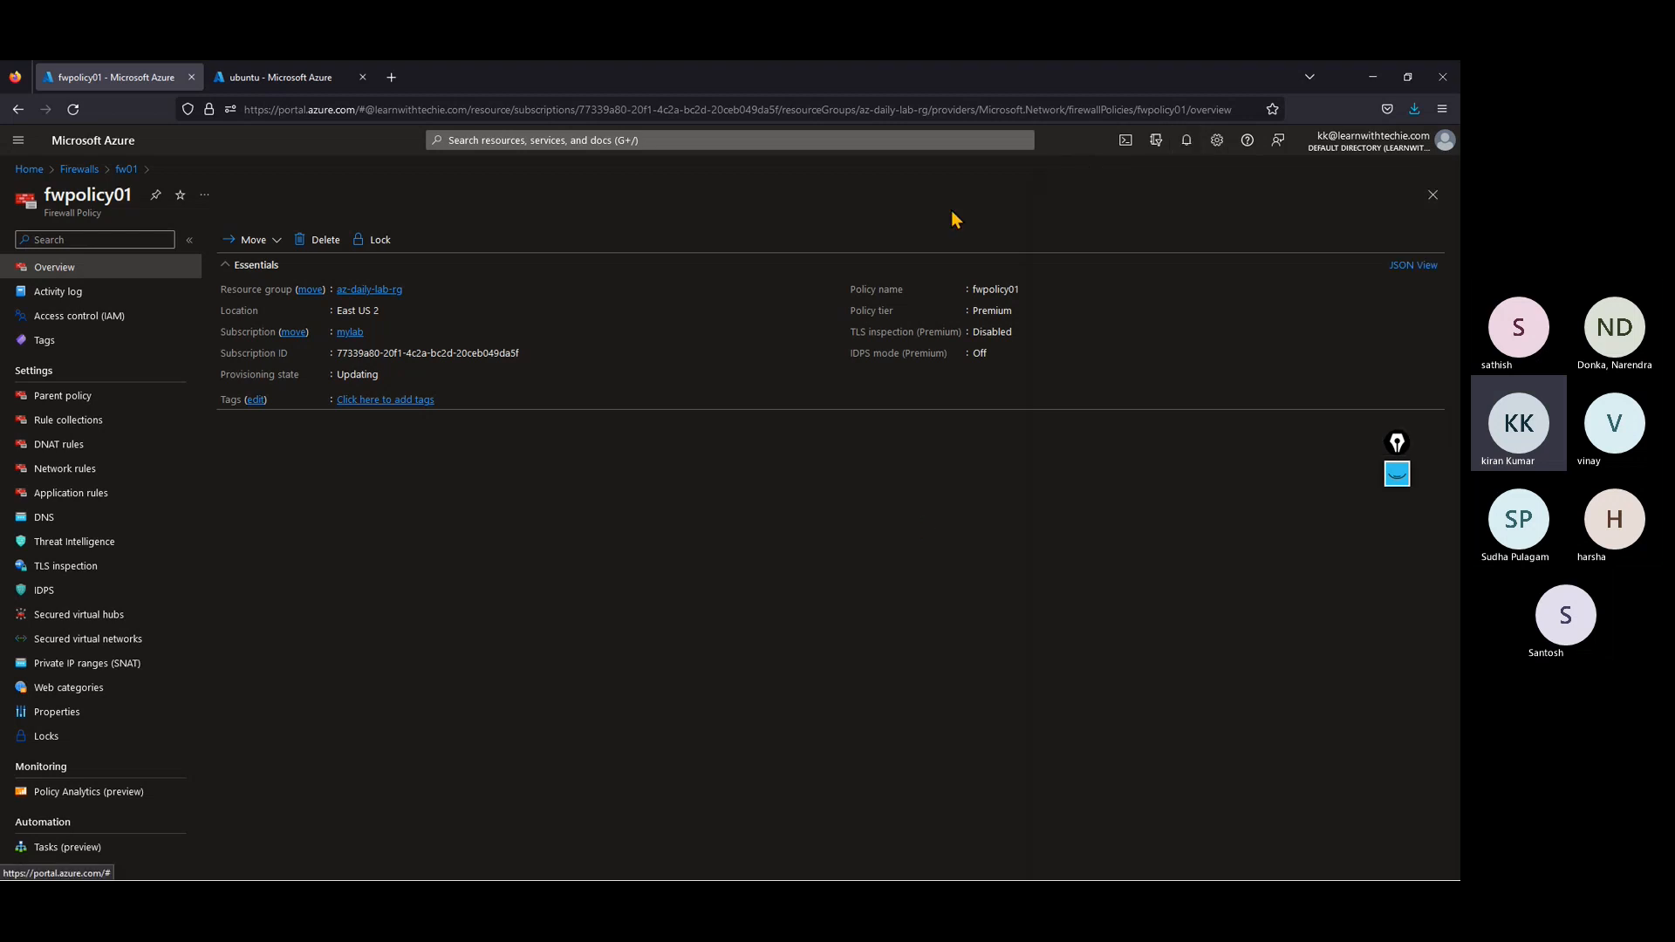
{"action": "left_click", "coordinate": [94, 170]}
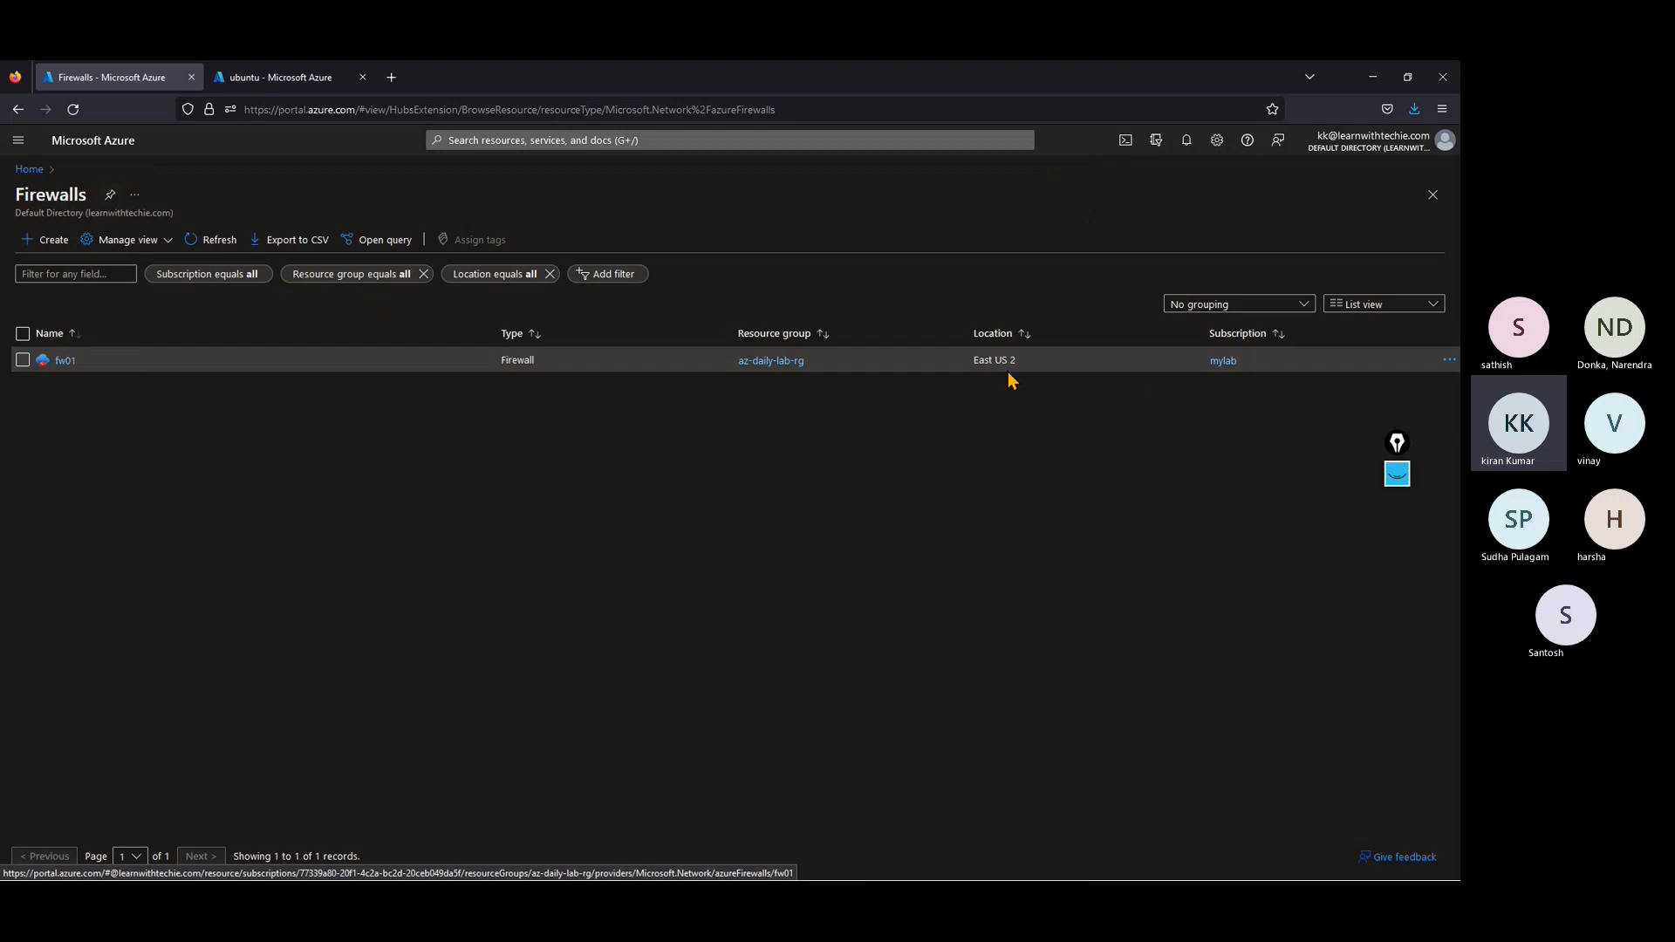
{"action": "left_click", "coordinate": [65, 361]}
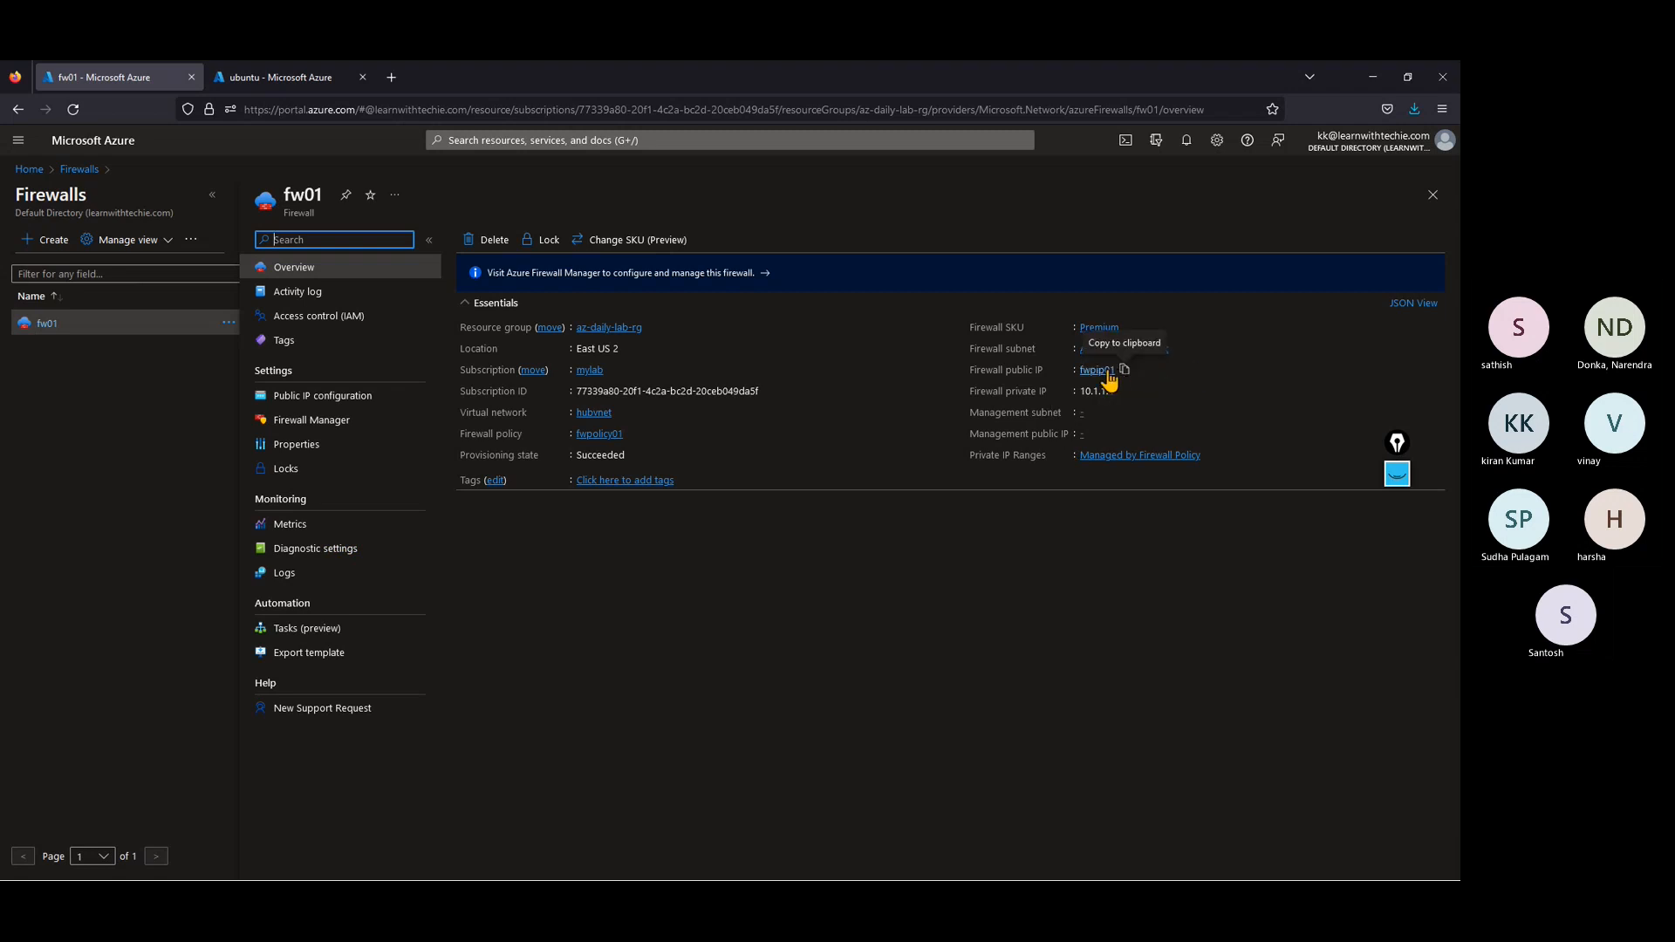
{"action": "left_click", "coordinate": [1107, 371]}
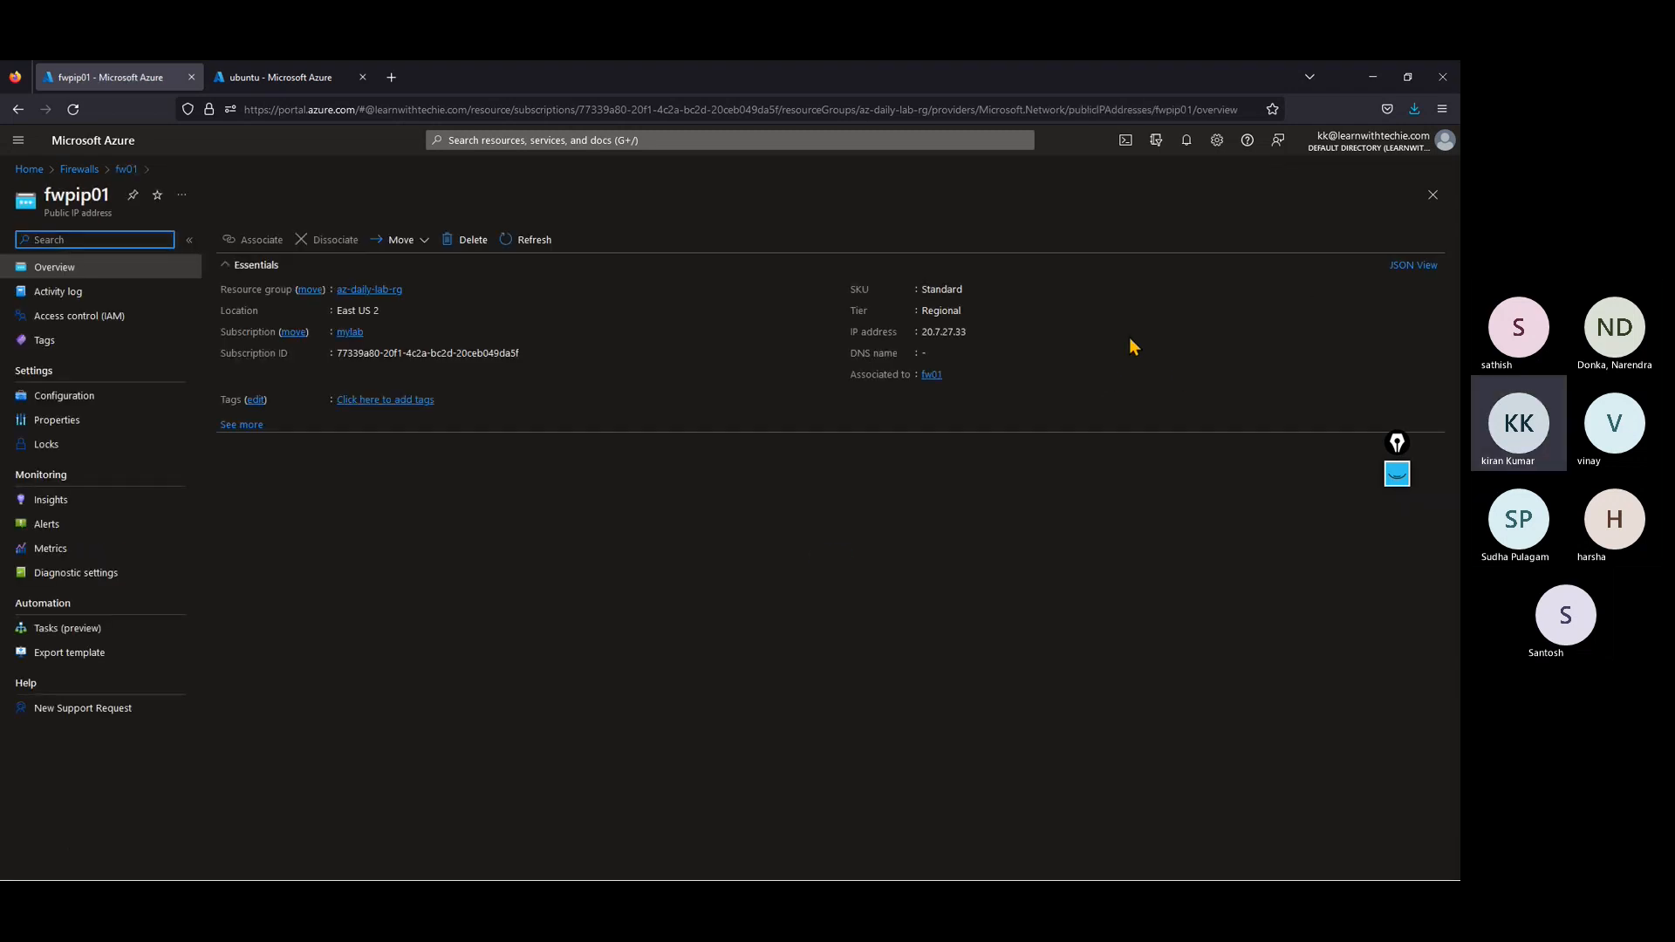
{"action": "left_click", "coordinate": [975, 334]}
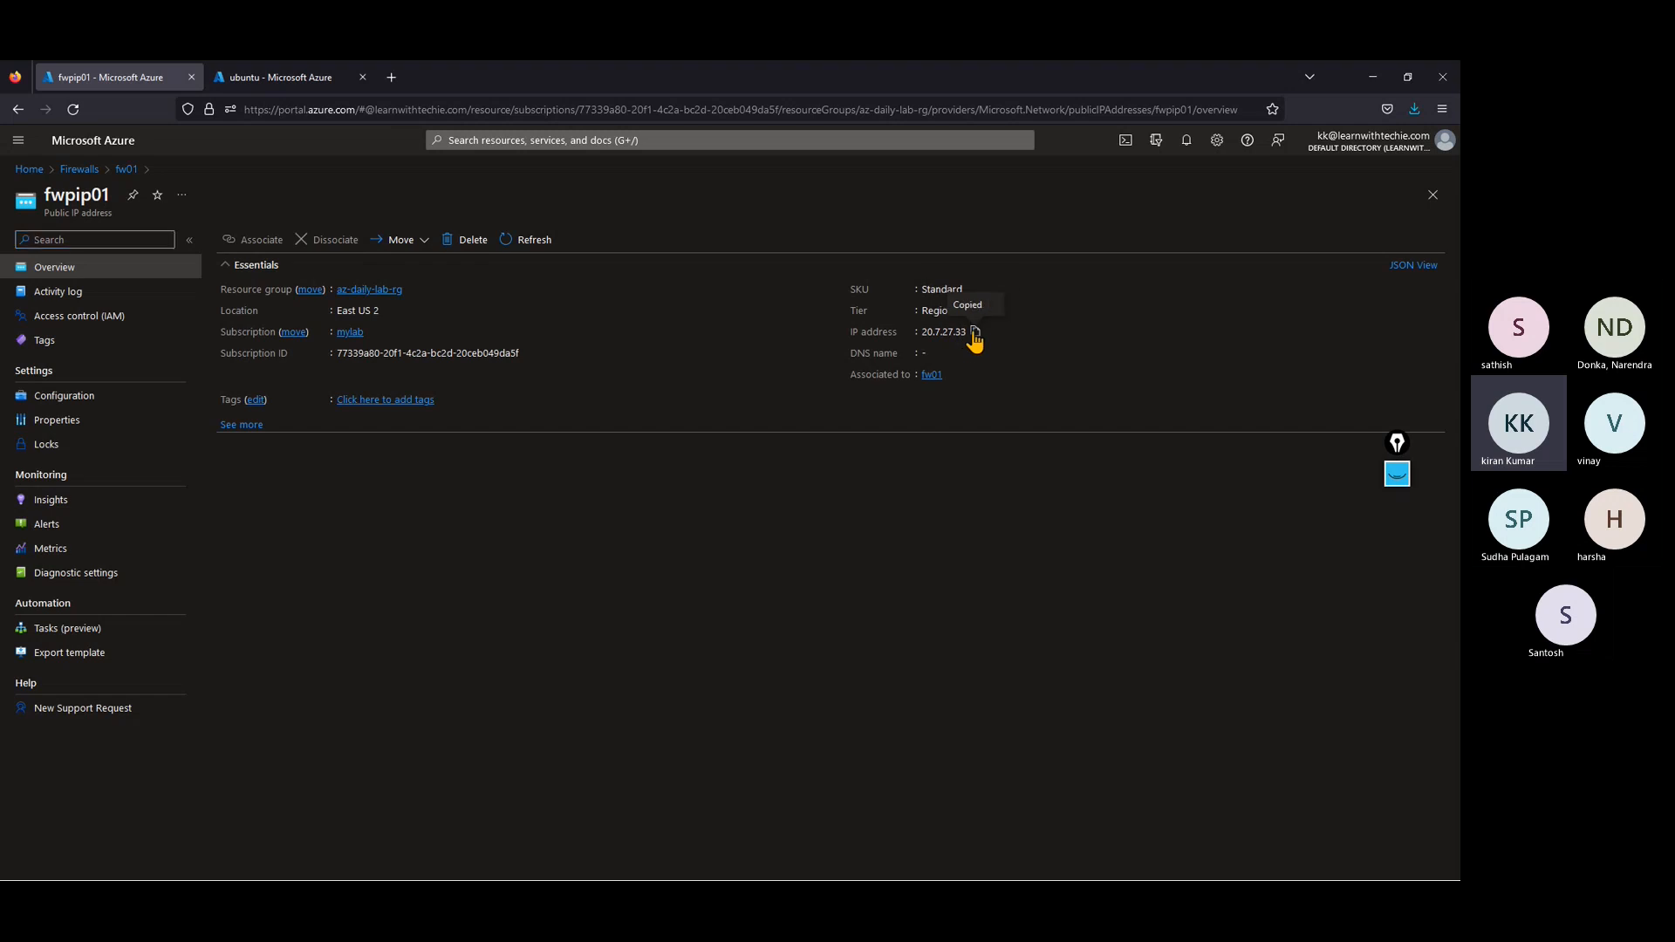
Step: Launch PuTTY from the desktop, start an SSH session to 20.7.27.33 on port 22 and accept the server's host key
{"action": "left_click", "coordinate": [1374, 77]}
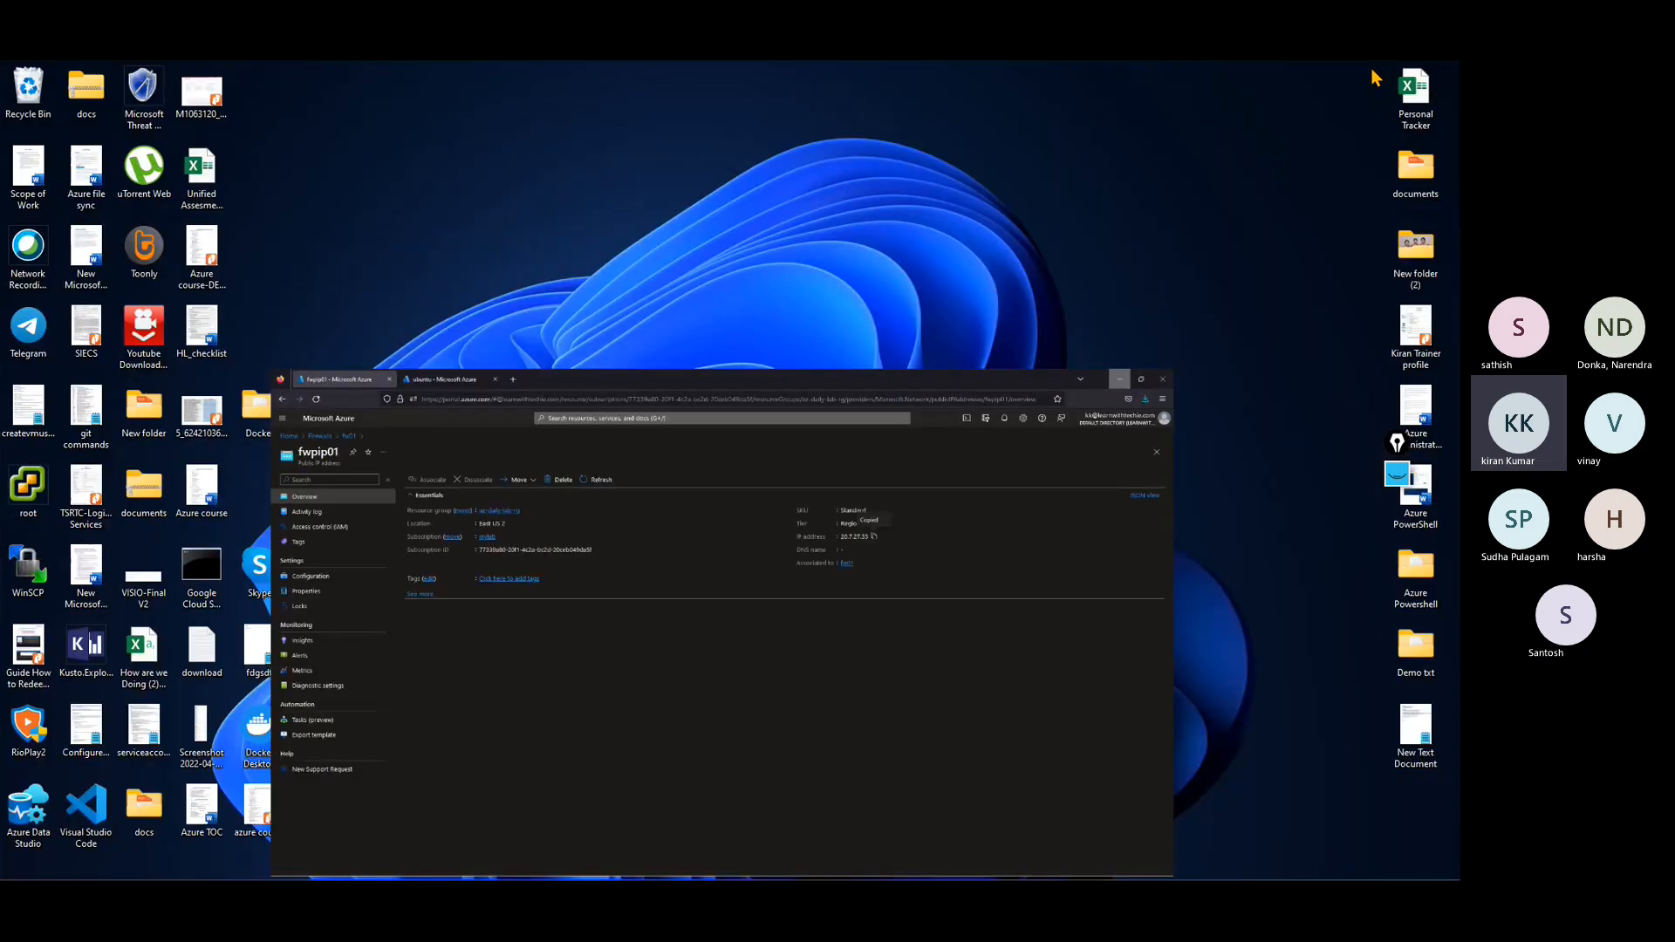
{"action": "left_click", "coordinate": [523, 865]}
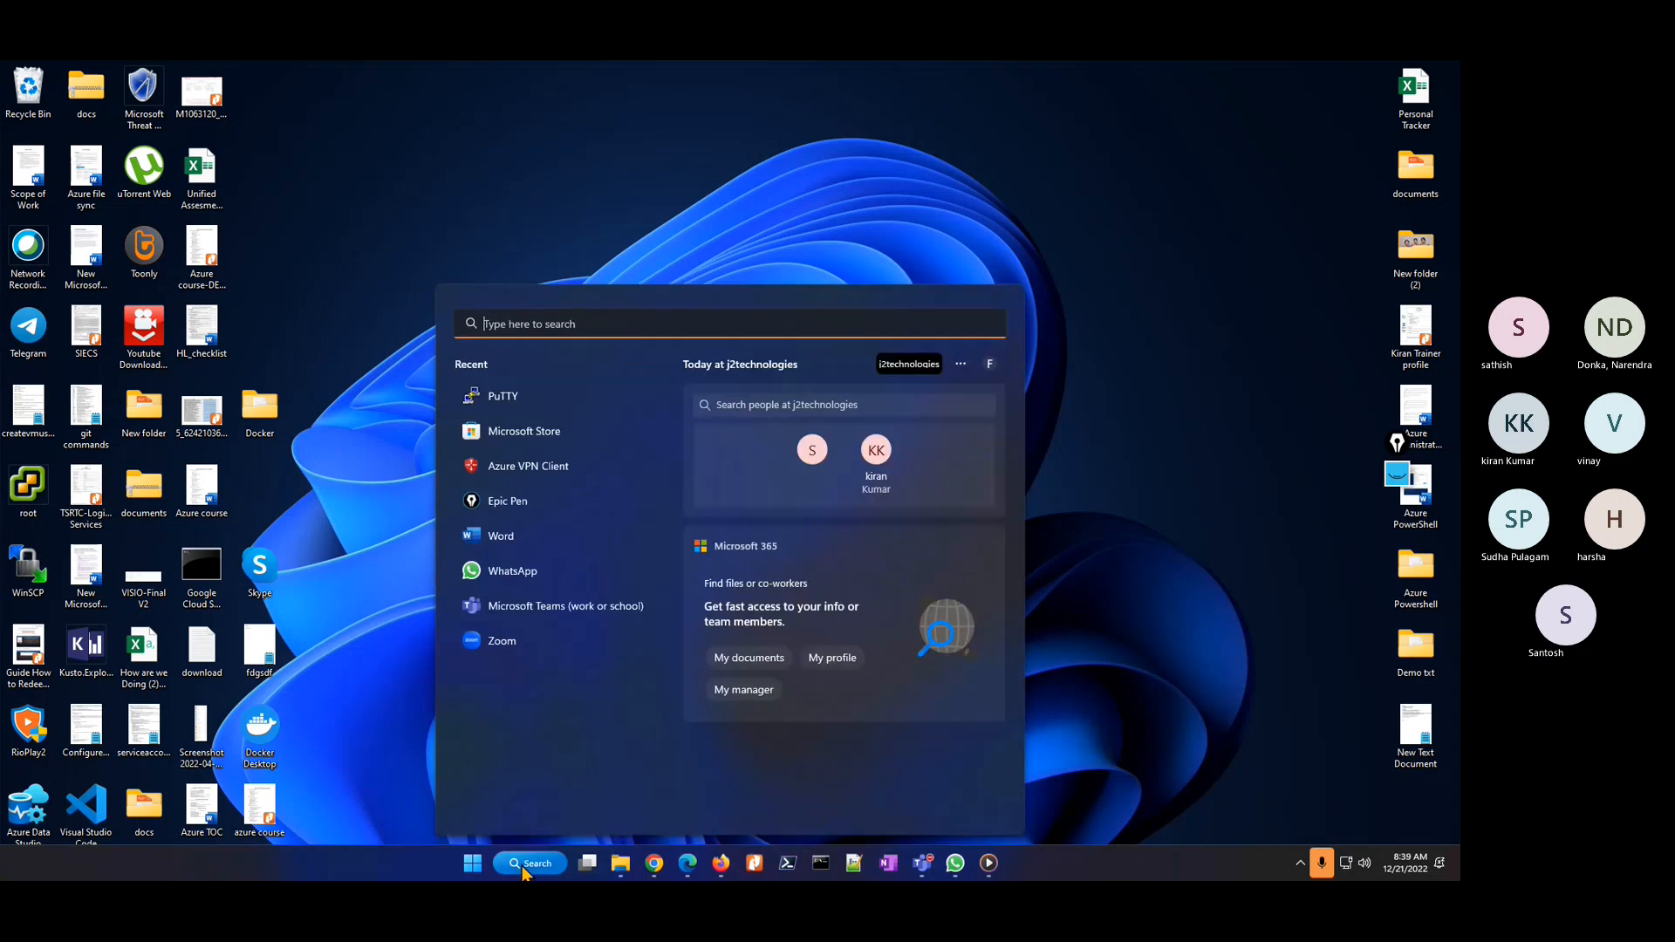
{"action": "type", "text": "putty"}
{"action": "key", "text": "Return"}
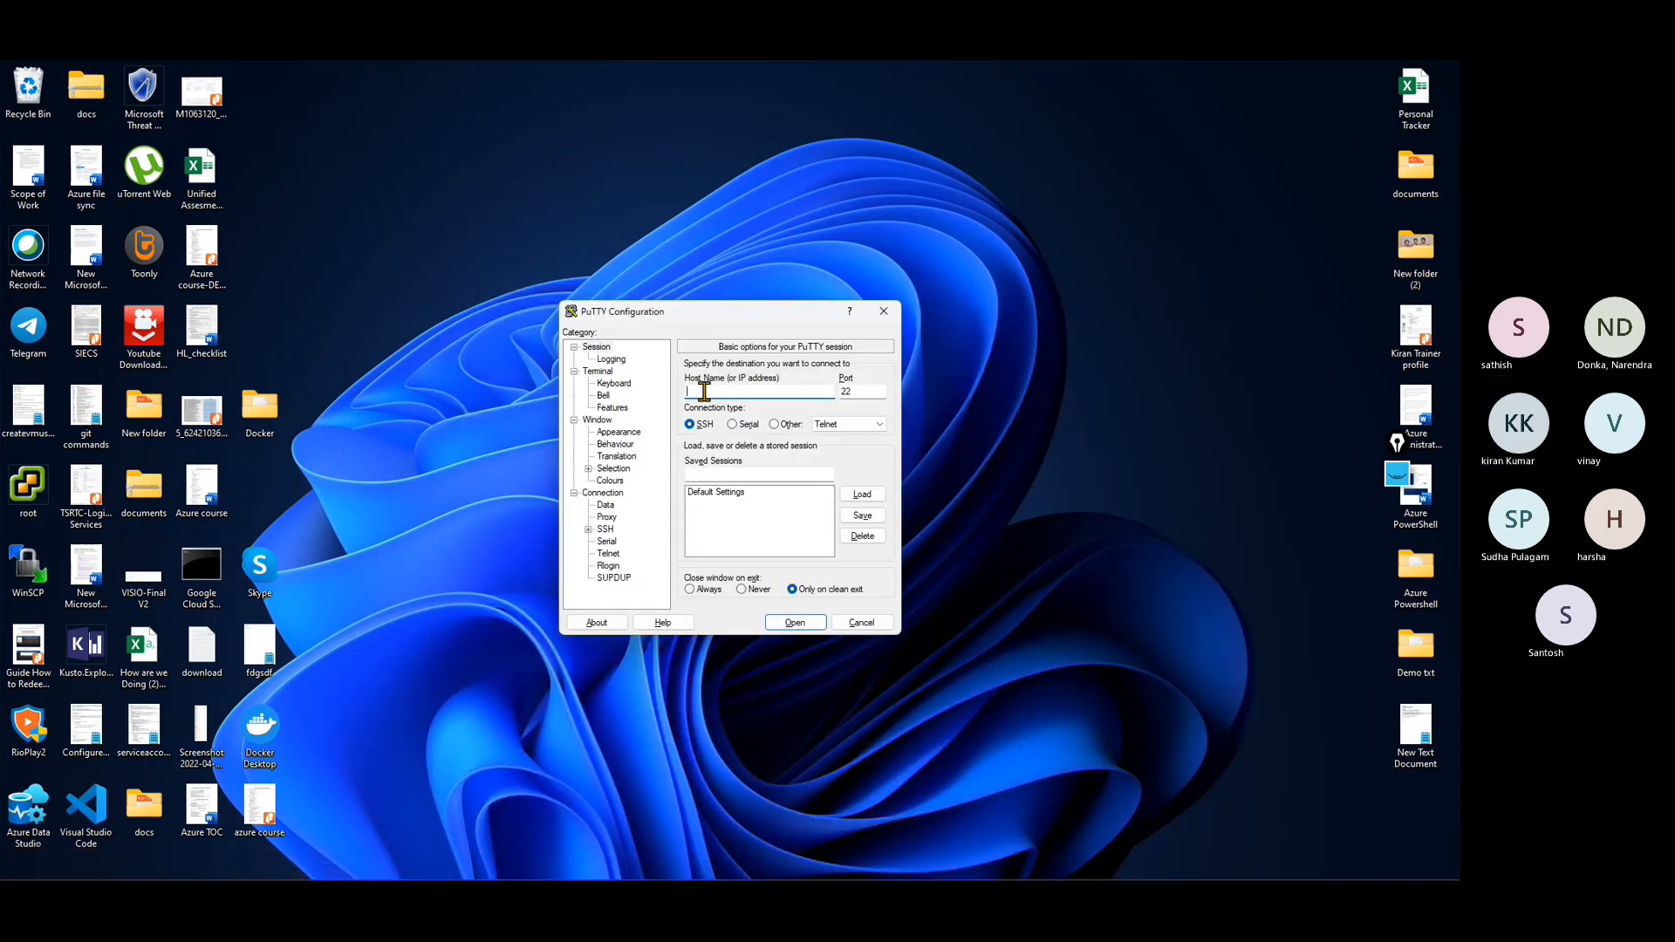
{"action": "key", "text": "ctrl+v"}
{"action": "left_click", "coordinate": [795, 622]}
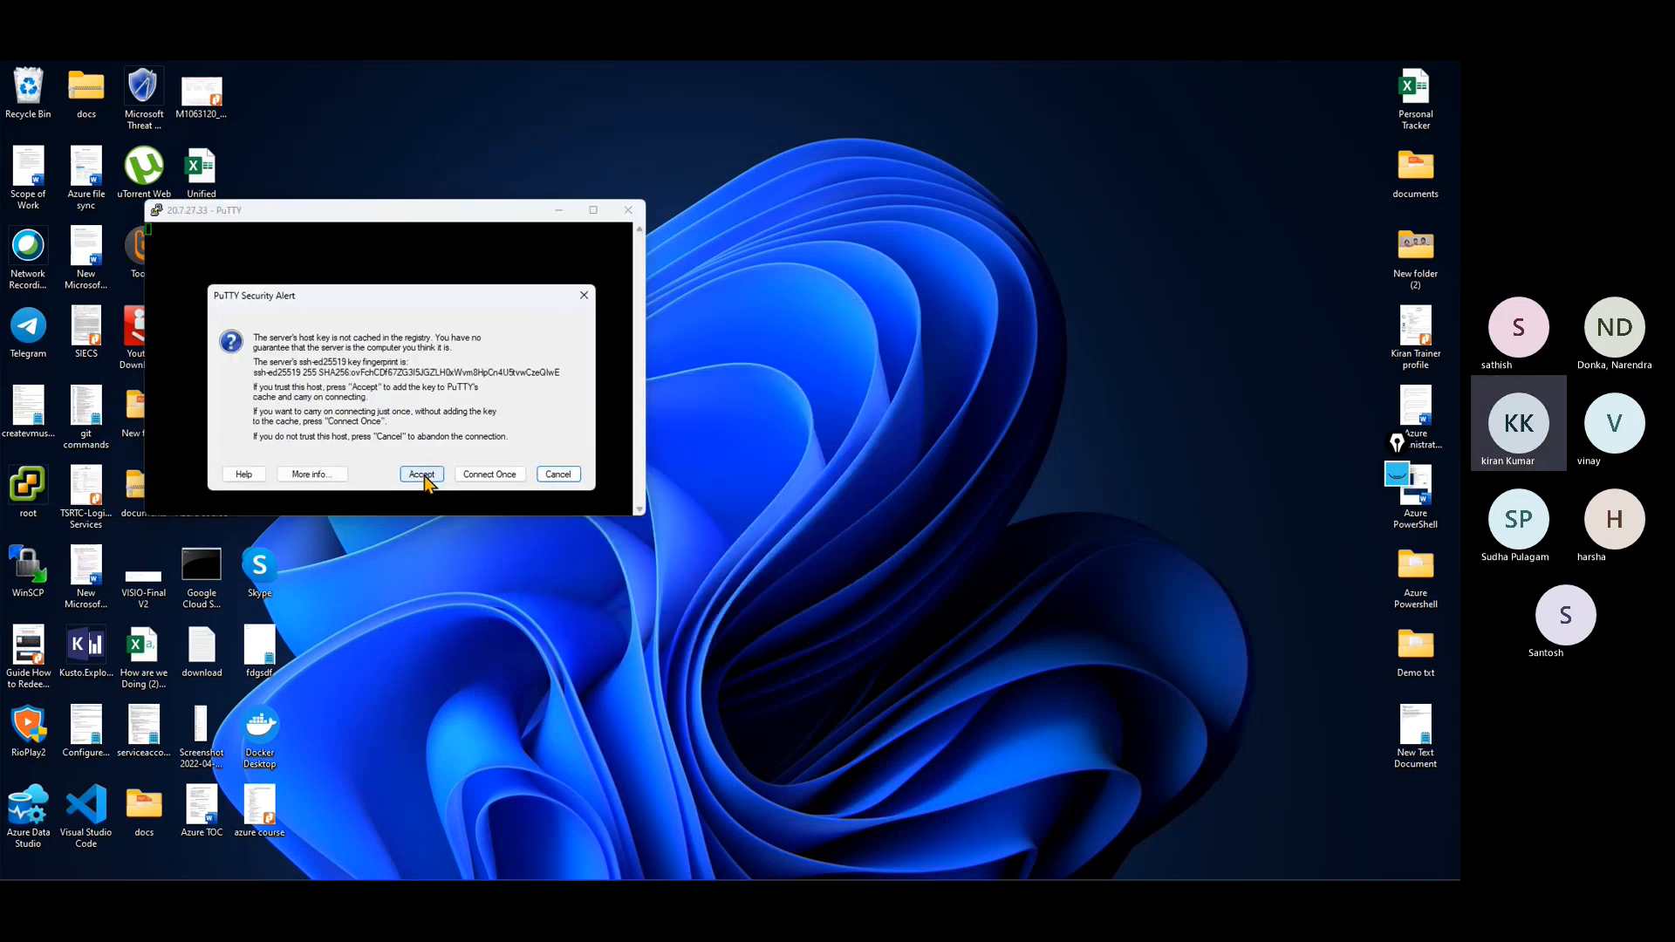
{"action": "left_click", "coordinate": [422, 476]}
Step: Reposition and heighten the PuTTY terminal window, and log in as azadmin with the account password
{"action": "left_click_drag", "start_coordinate": [513, 215], "coordinate": [851, 278]}
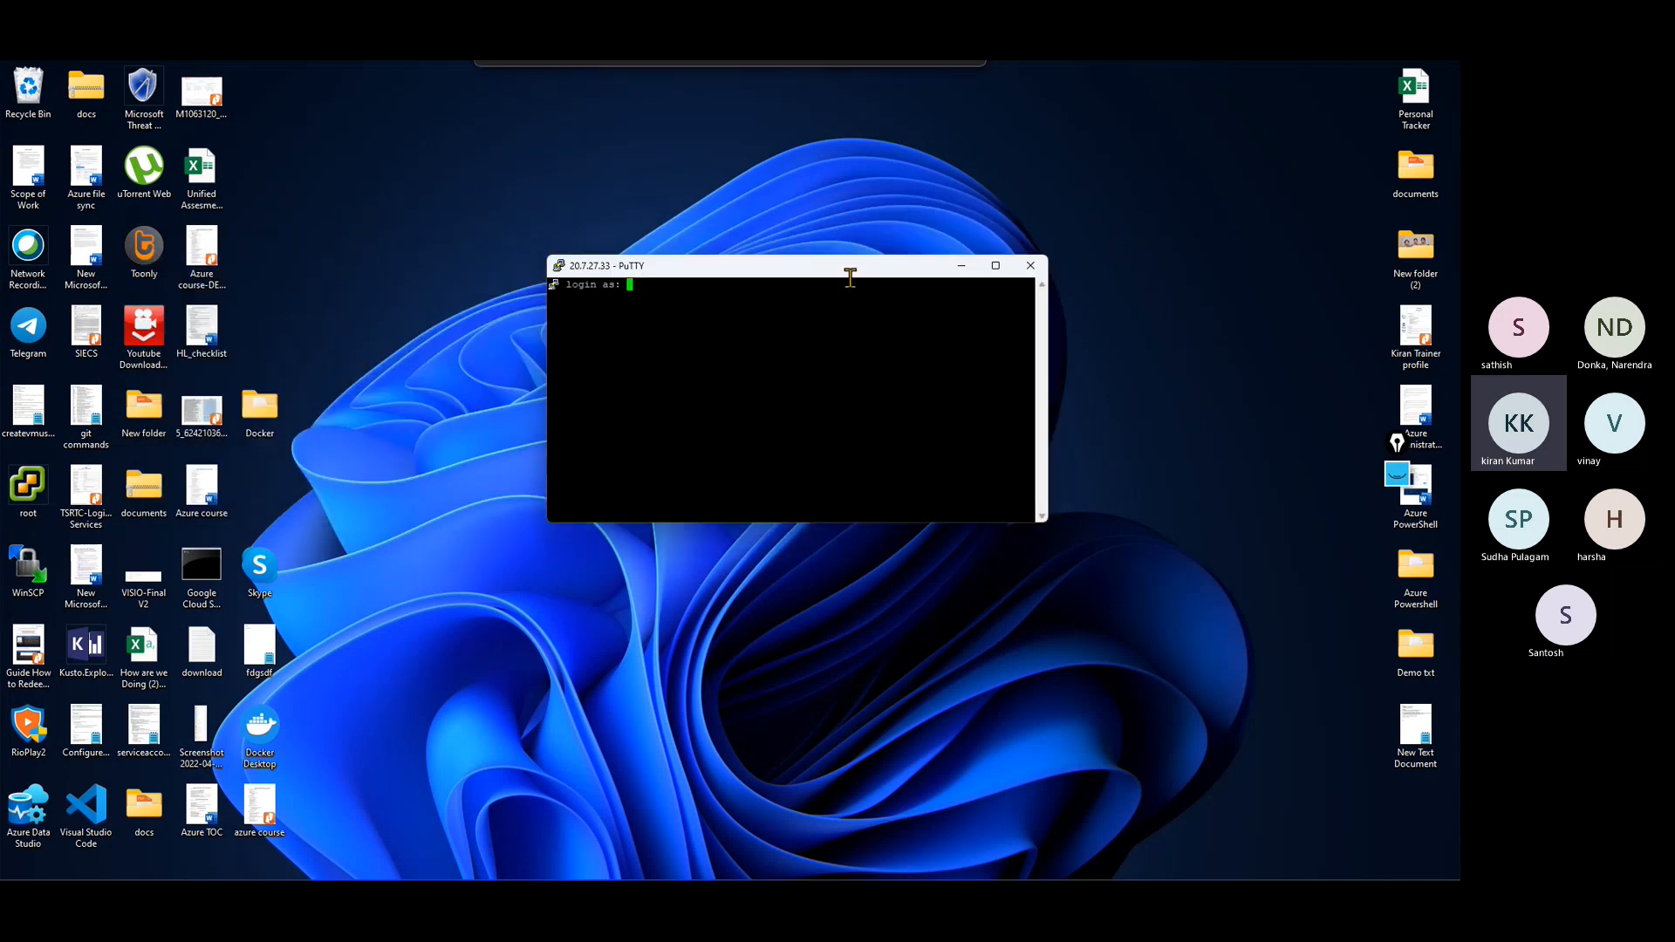
{"action": "left_click_drag", "start_coordinate": [822, 521], "coordinate": [813, 758]}
{"action": "type", "text": "a"}
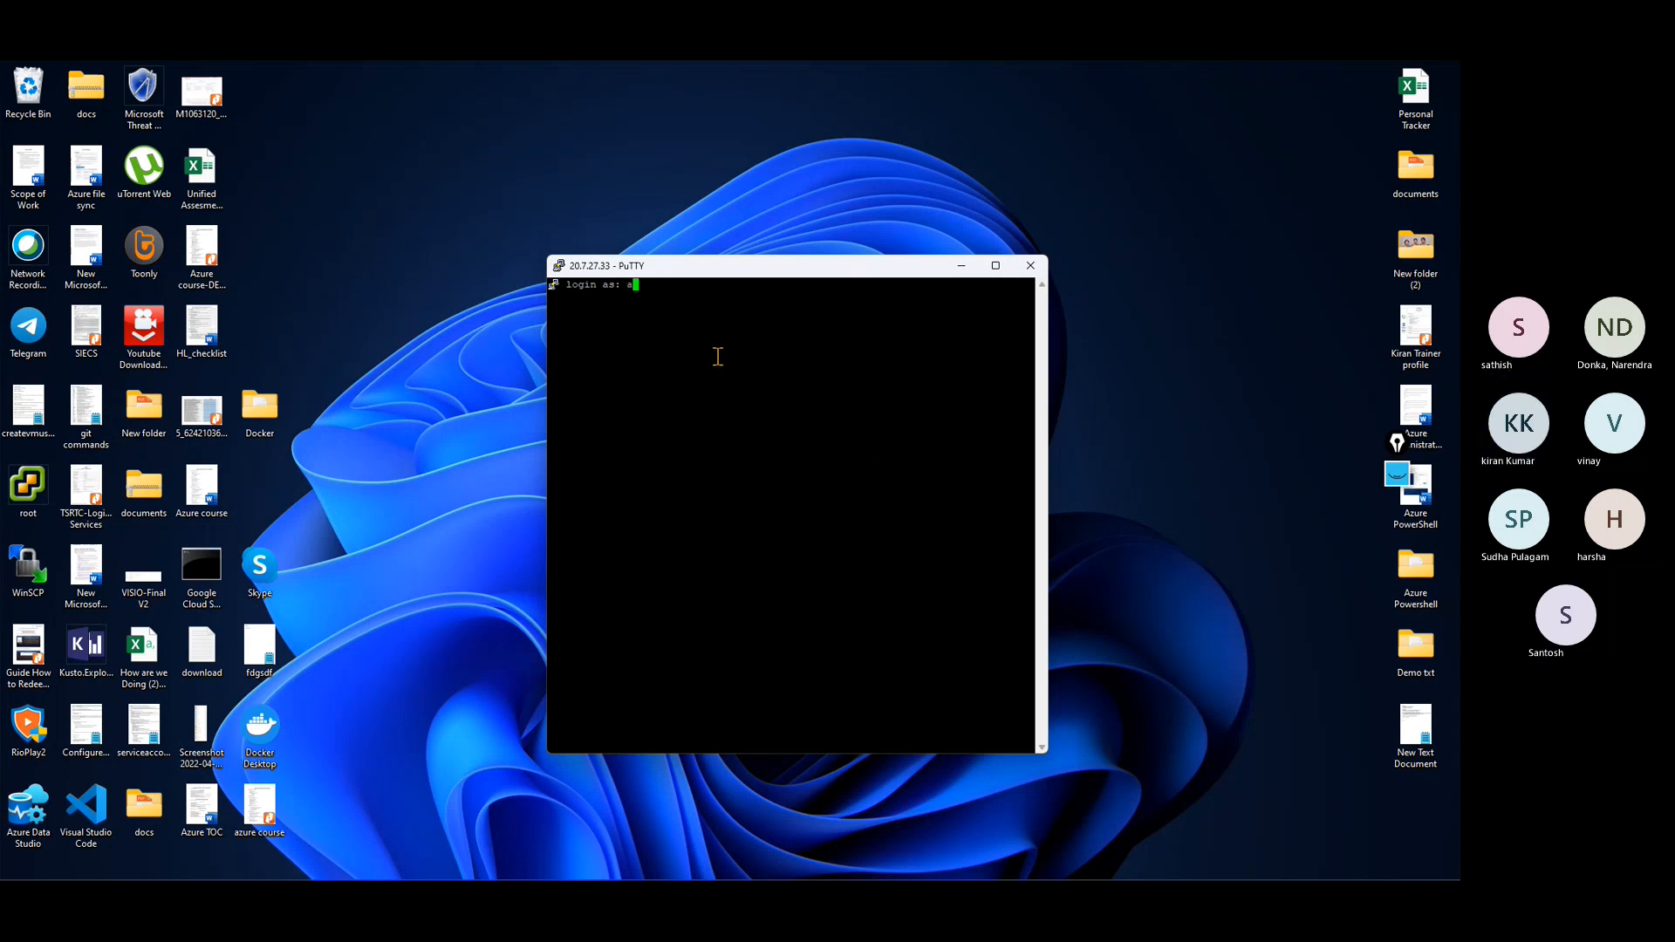
{"action": "type", "text": "zadmin"}
{"action": "key", "text": "Return"}
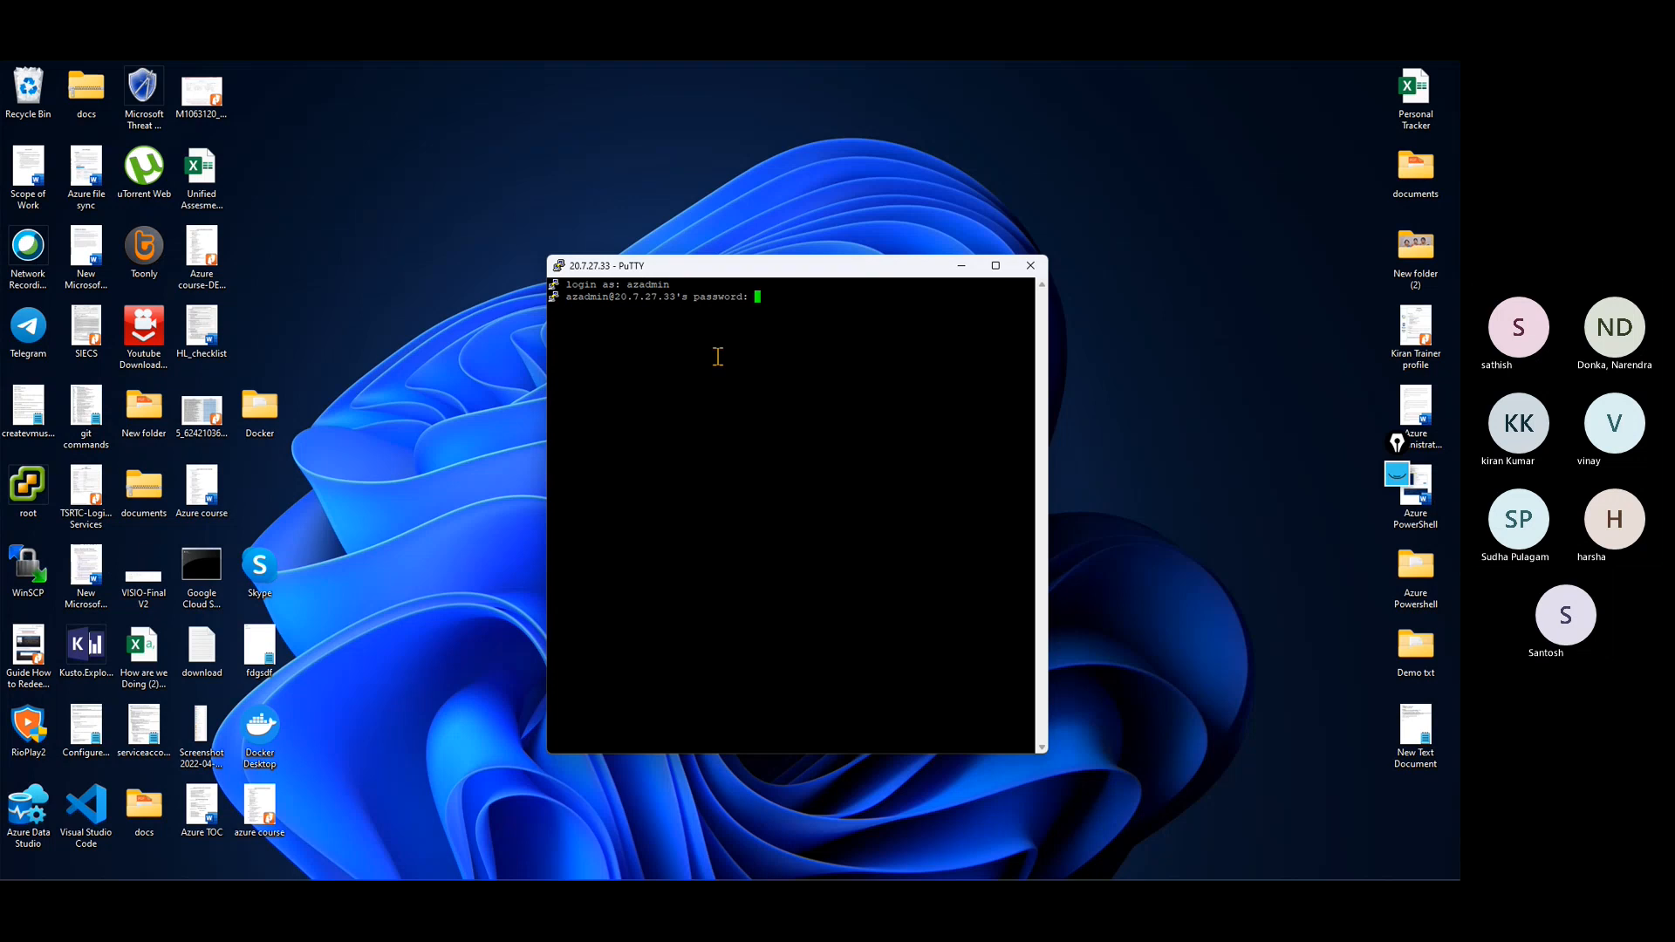
{"action": "key", "text": "Return"}
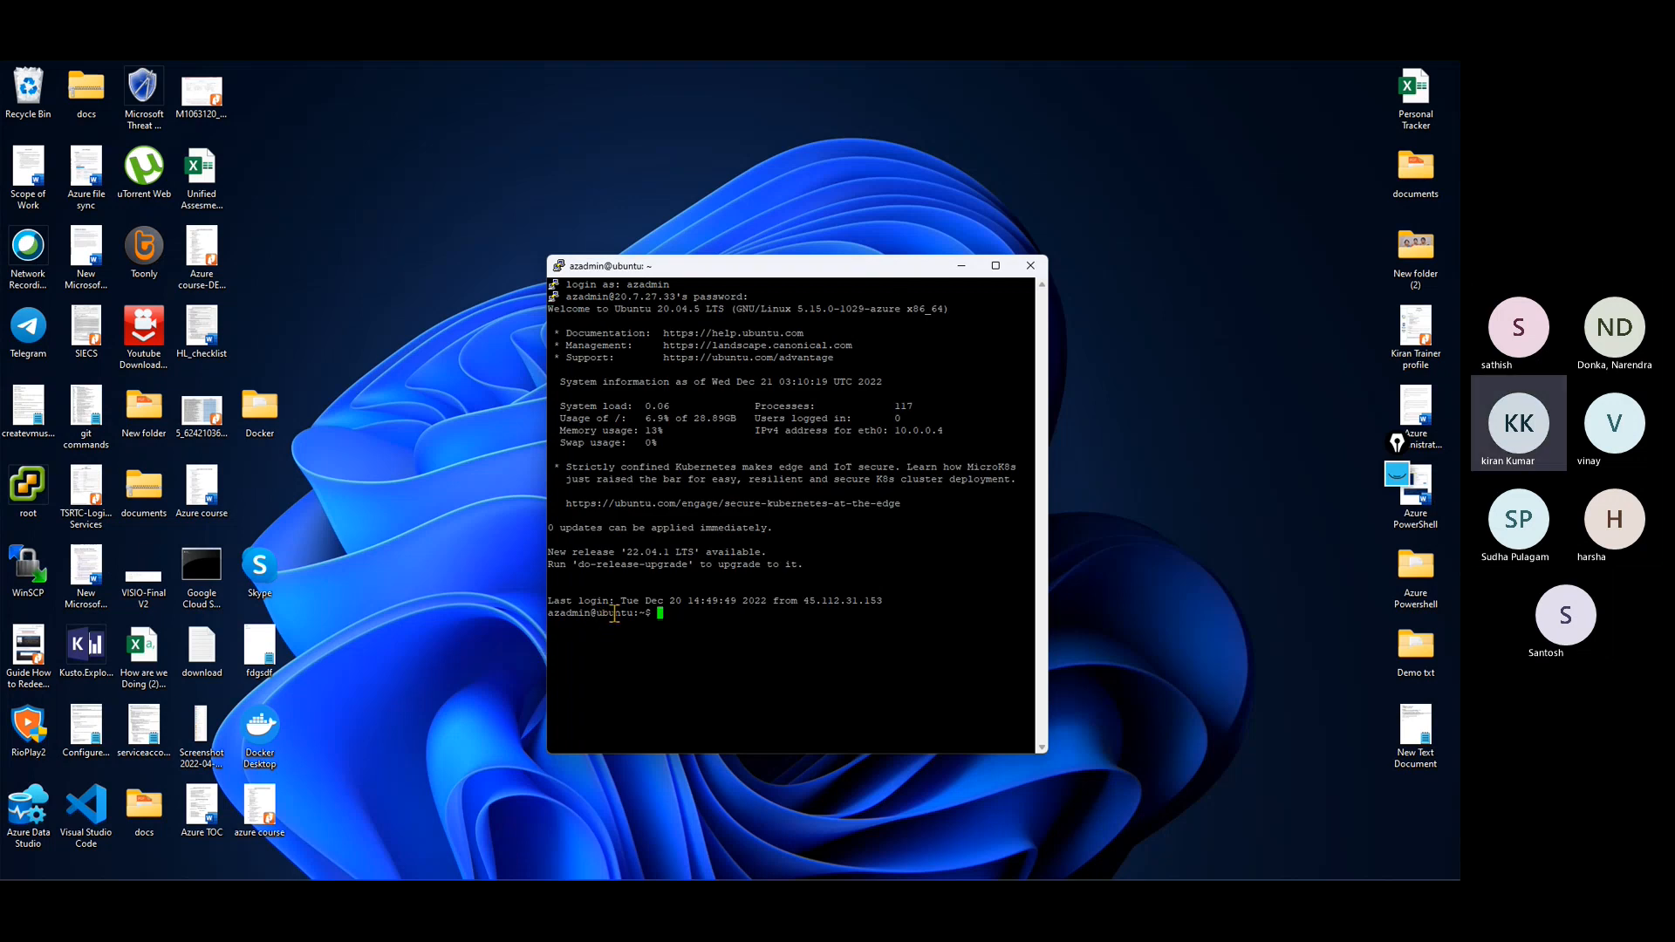
Step: Query the ubuntu VM's network configuration with ifconfig, ipconfig and ip -a, and view the output in a maximized terminal
{"action": "left_click_drag", "start_coordinate": [597, 613], "coordinate": [639, 613]}
{"action": "left_click", "coordinate": [759, 637]}
{"action": "type", "text": "ifconfig"}
{"action": "key", "text": "Return"}
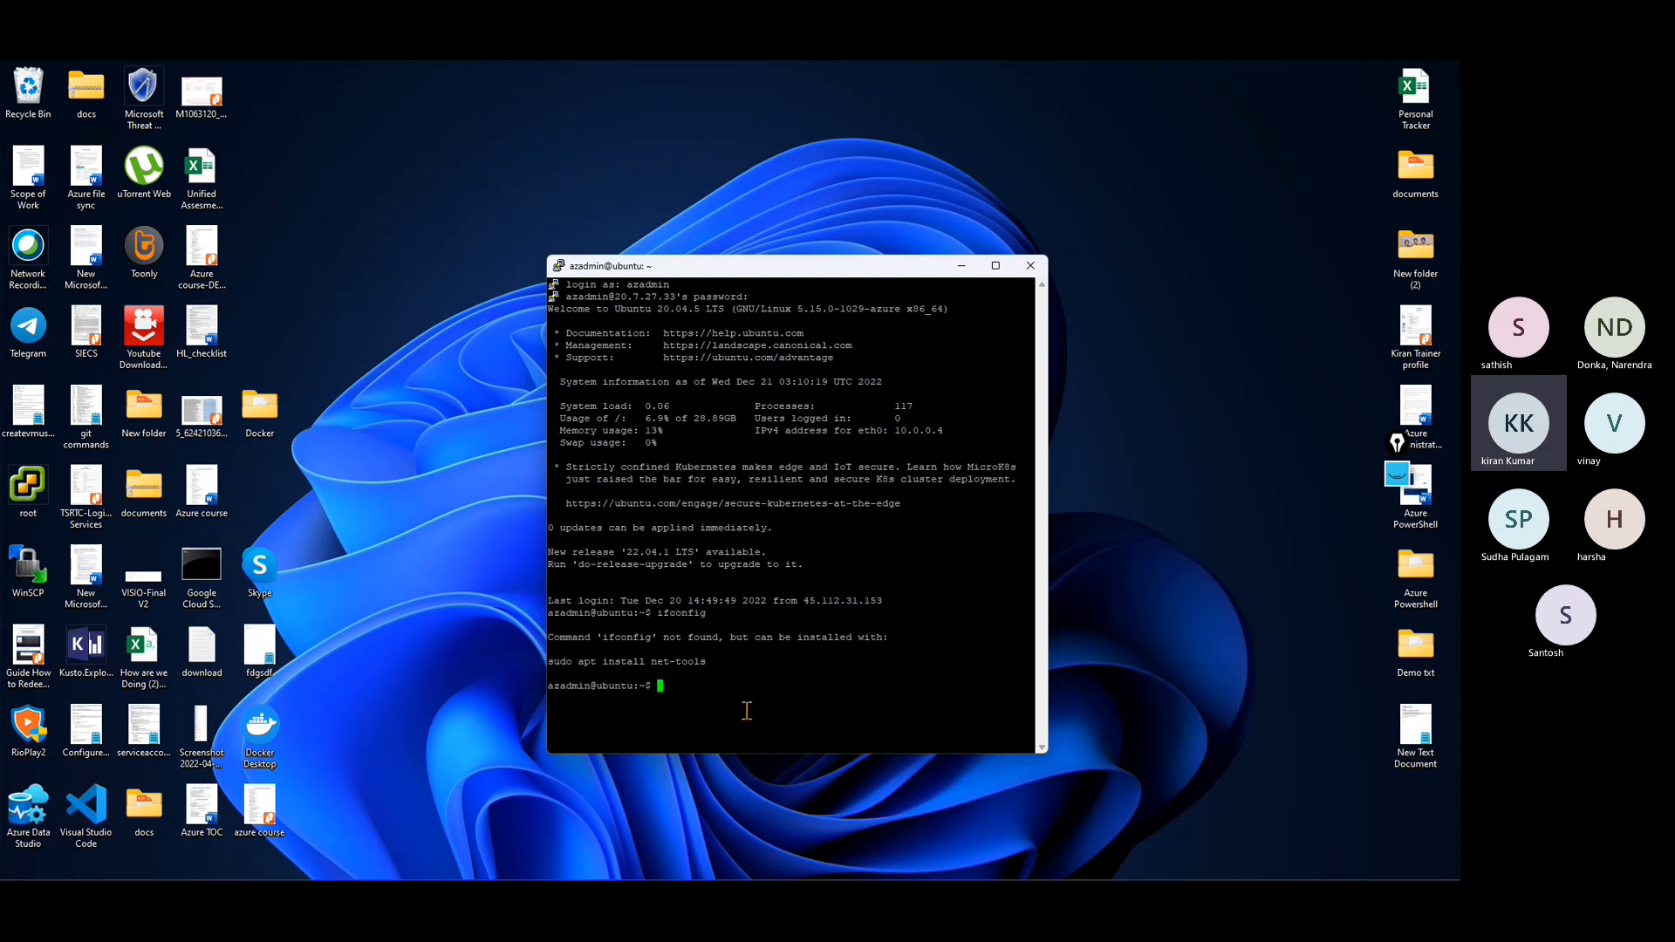
{"action": "type", "text": "ipcon"}
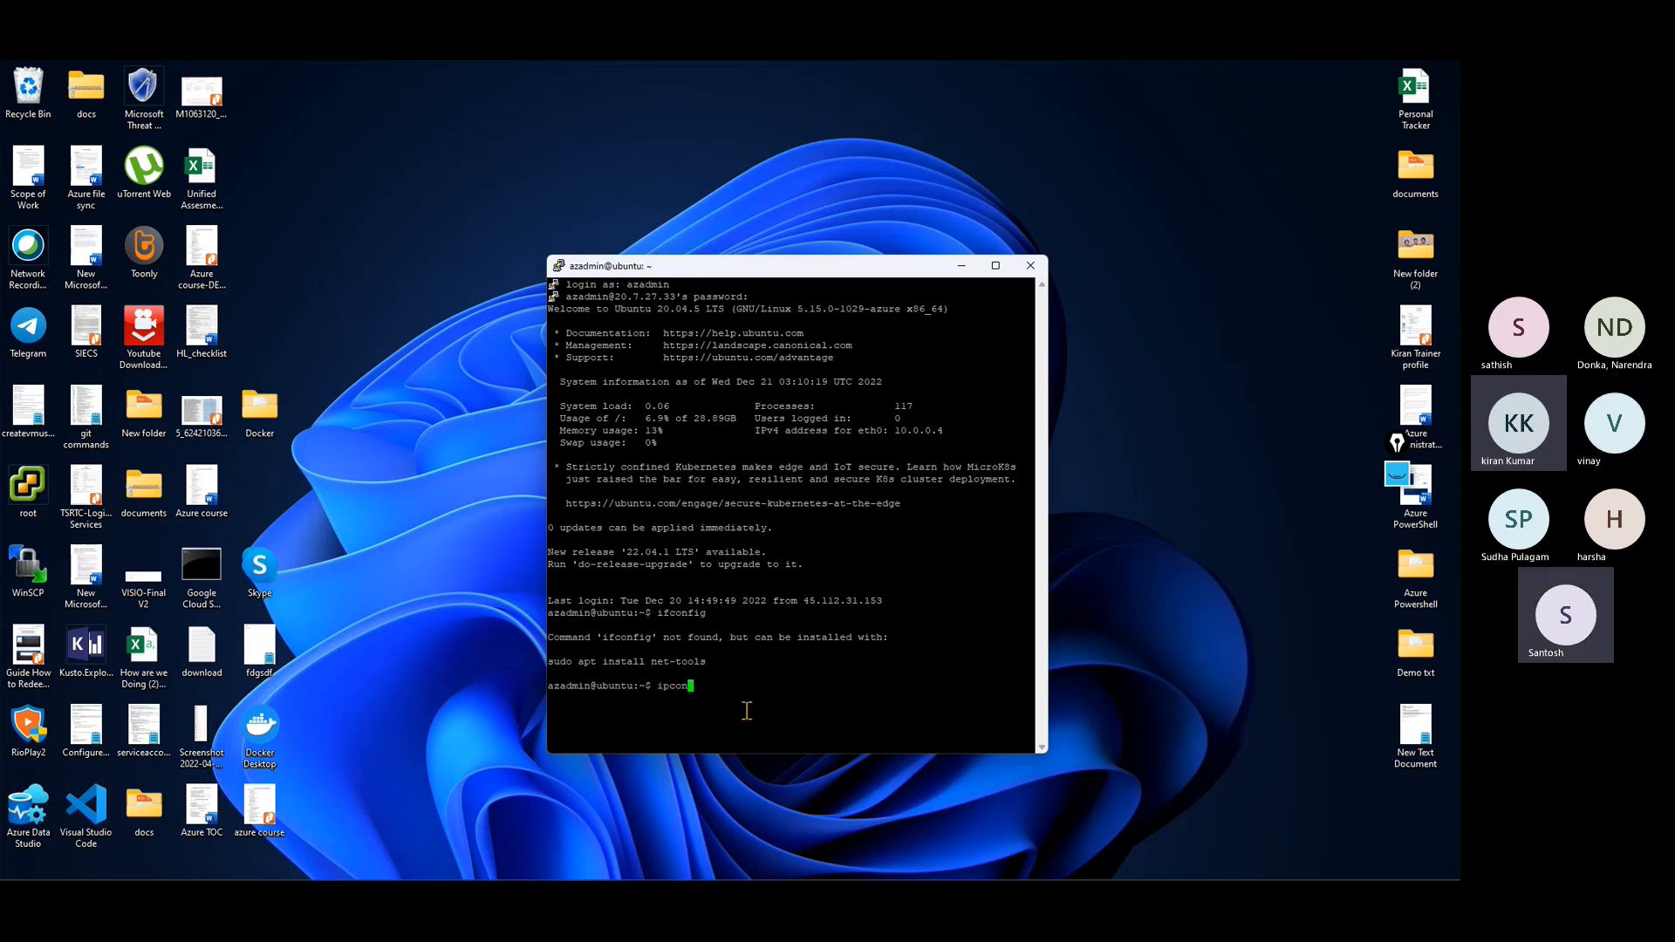
{"action": "type", "text": "fig"}
{"action": "key", "text": "Return"}
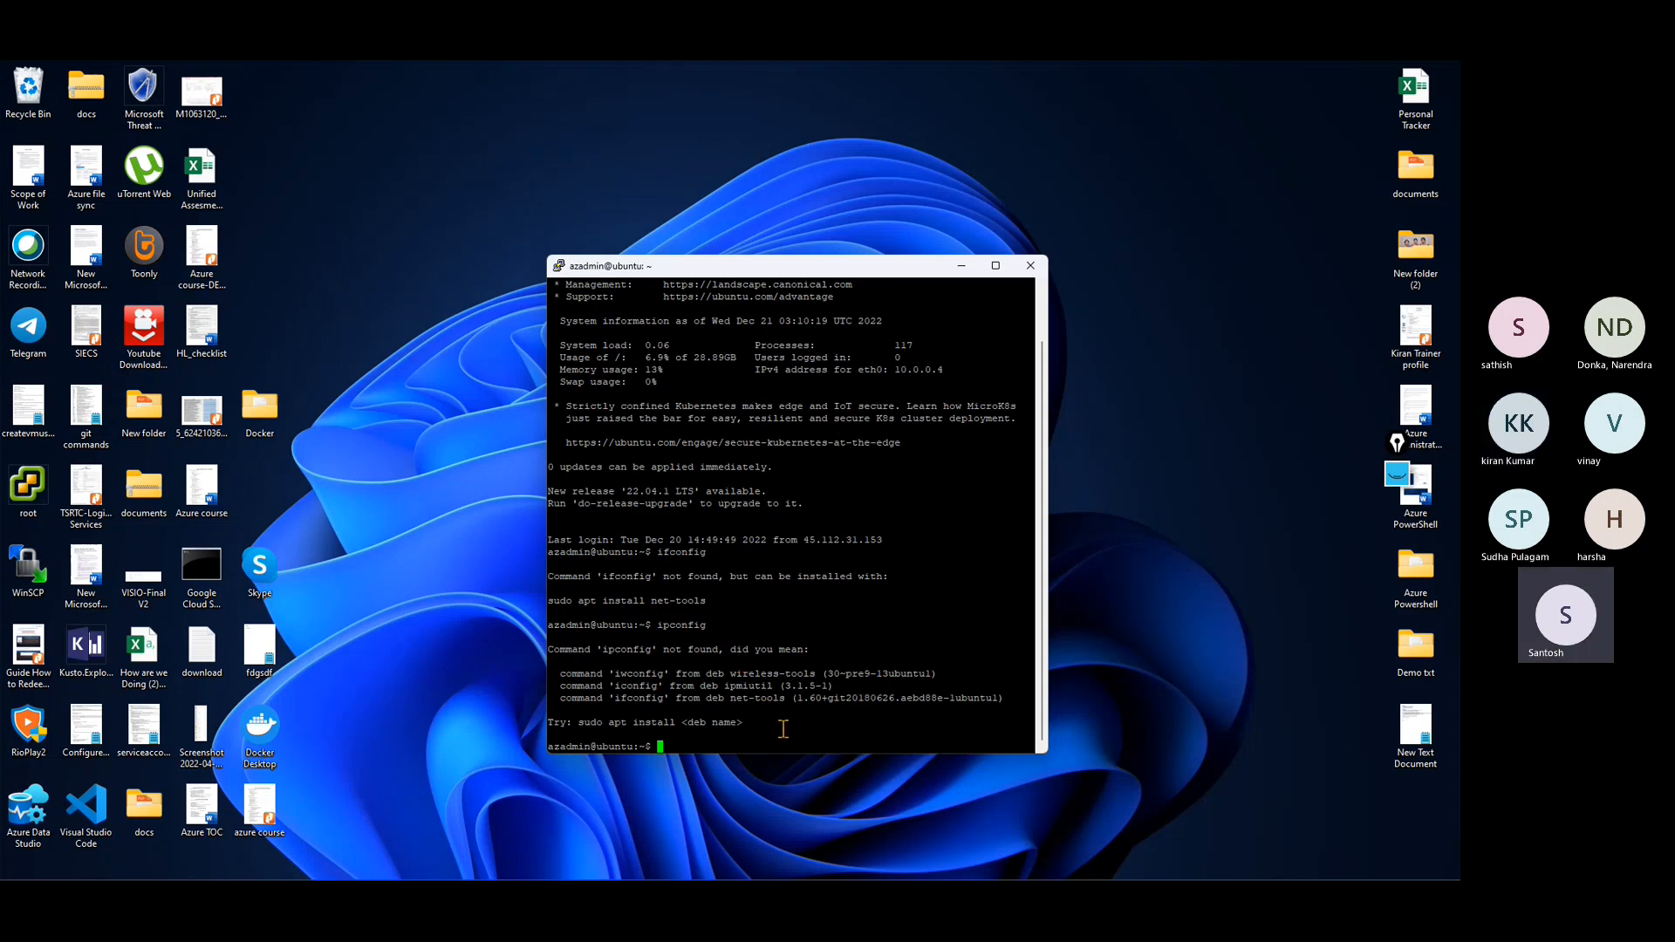
{"action": "type", "text": "ip "}
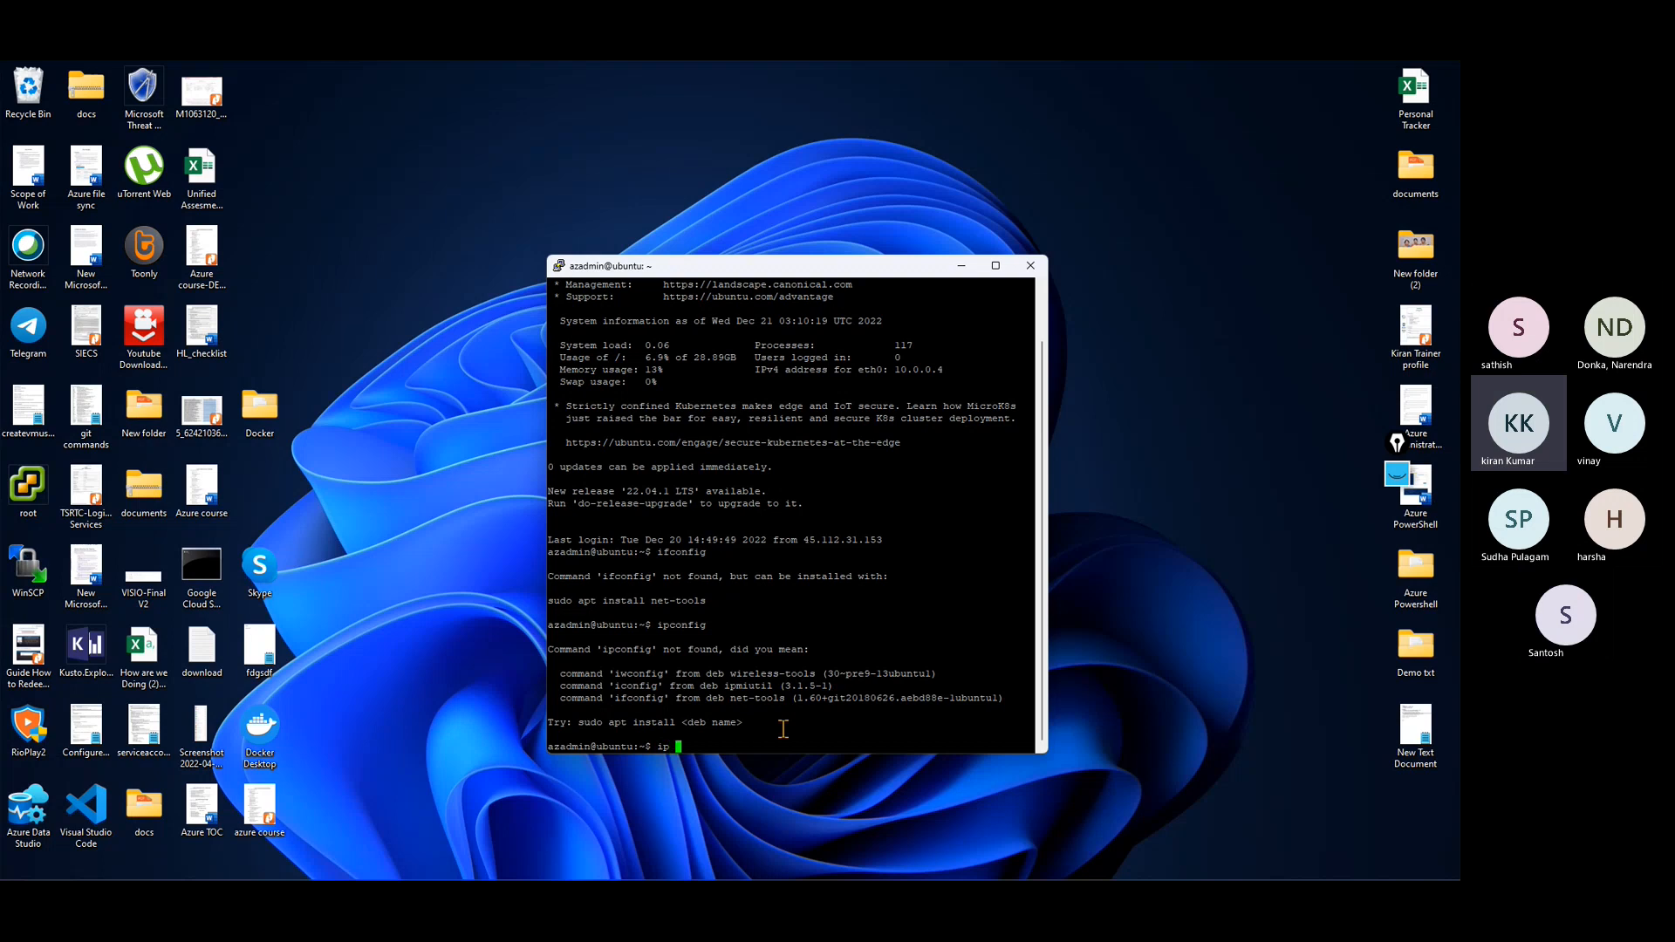
{"action": "type", "text": "-a"}
{"action": "key", "text": "Return"}
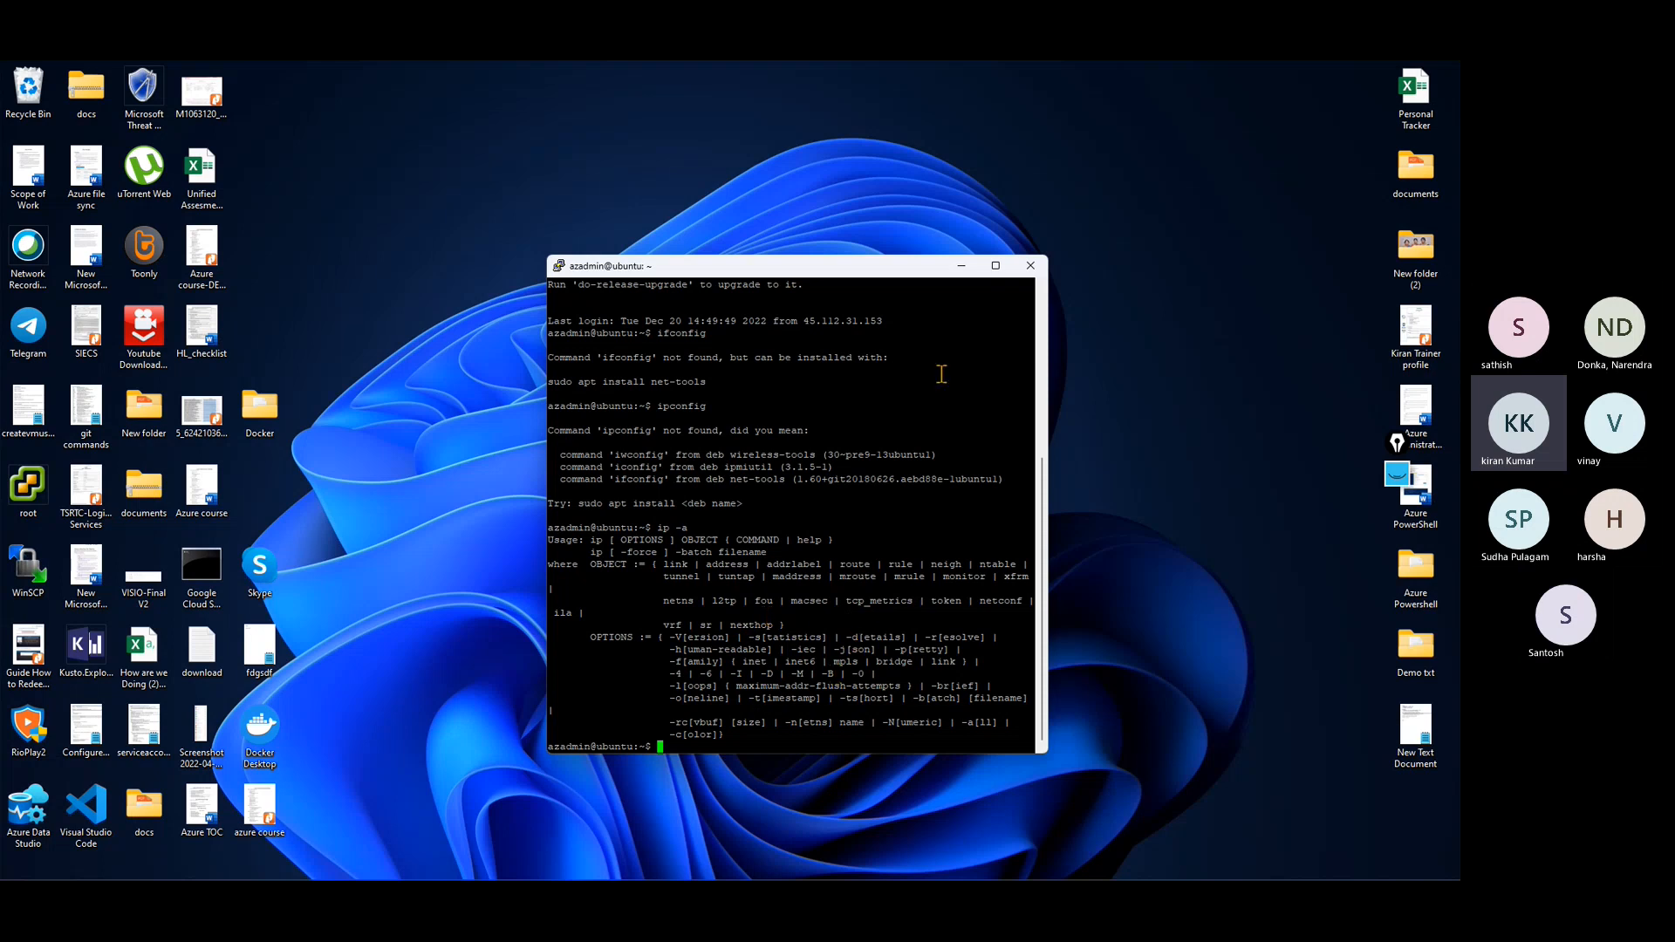
{"action": "left_click", "coordinate": [994, 266]}
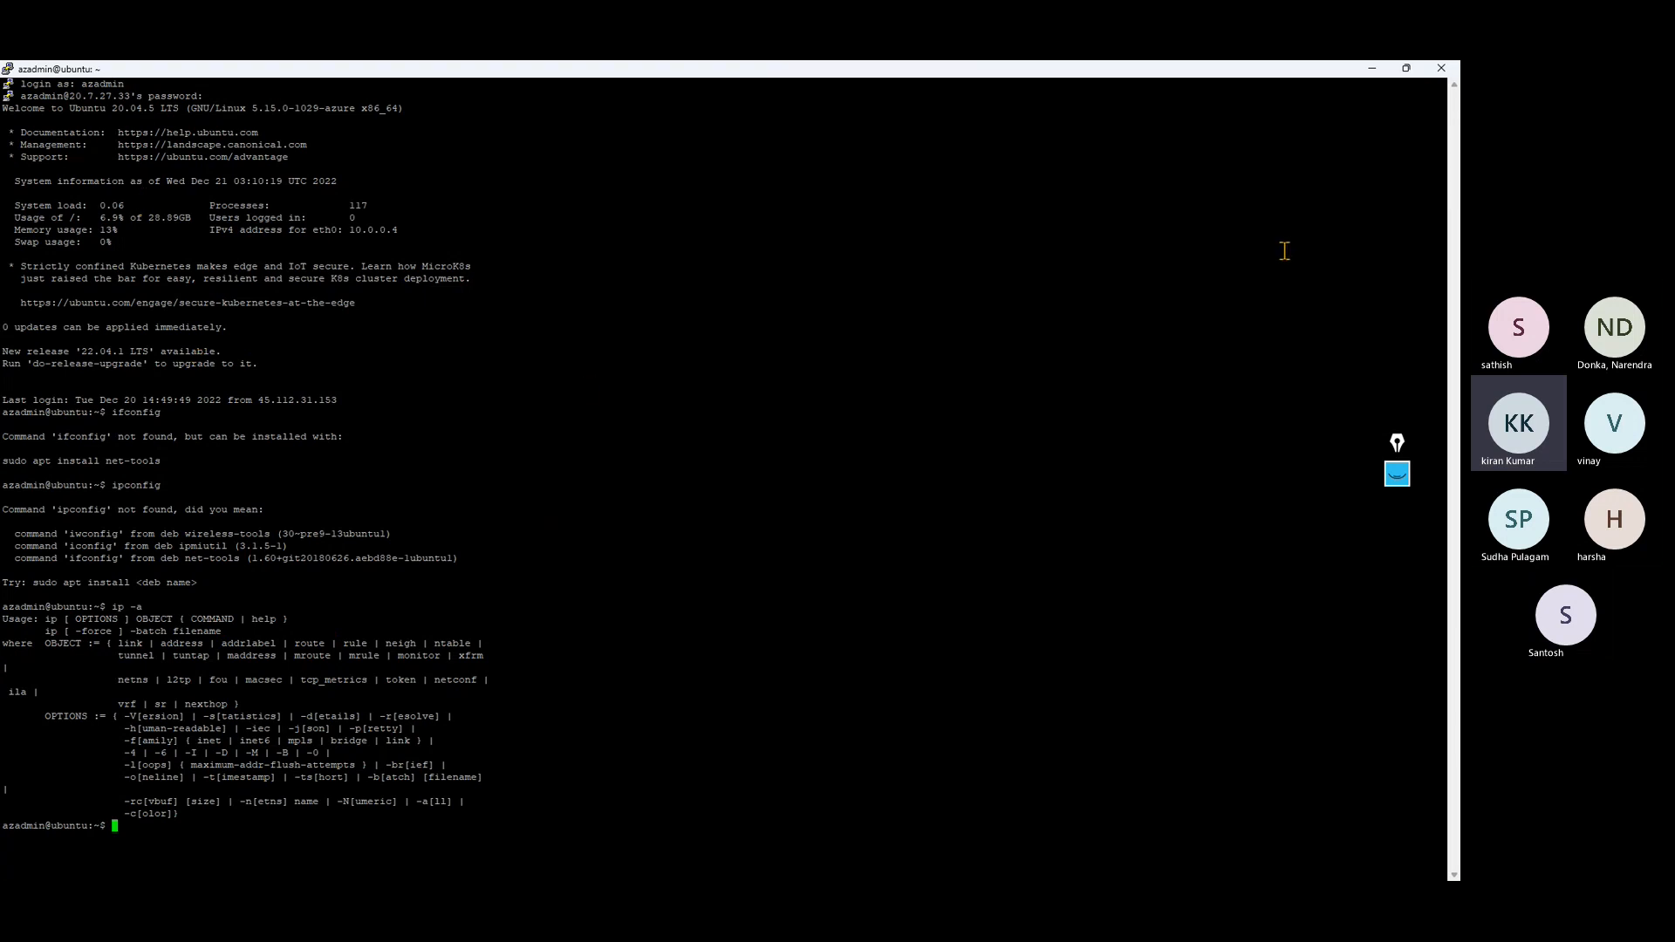
{"action": "left_click", "coordinate": [1406, 68]}
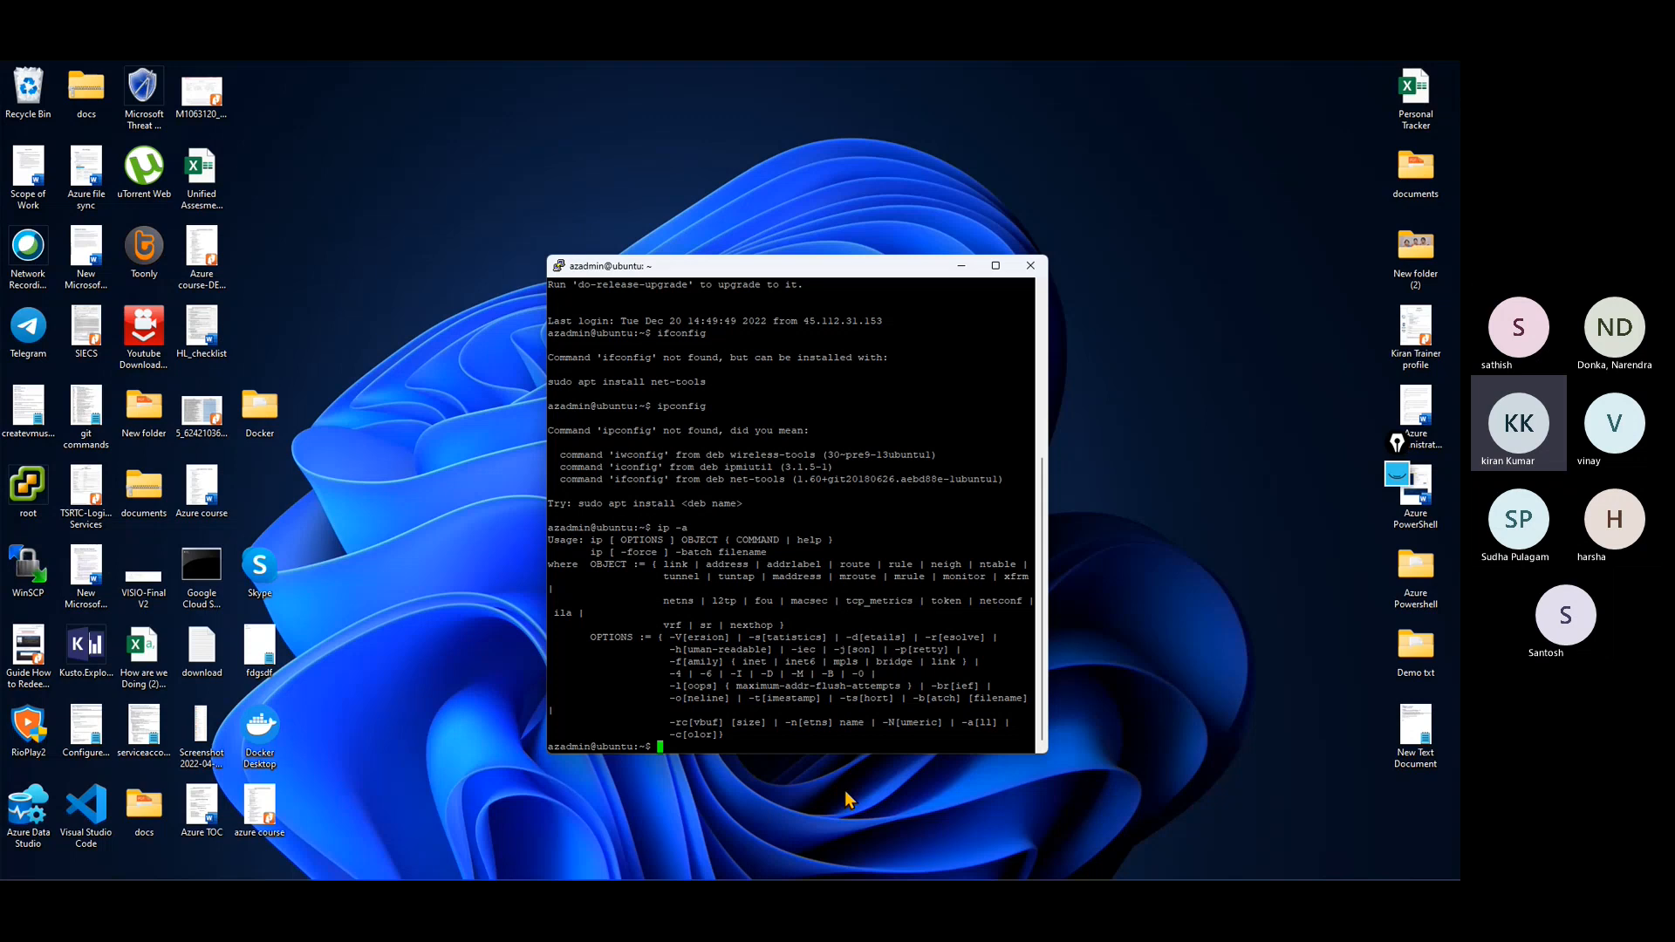
Step: Switch back to the Azure portal in Firefox and open fwpolicy01's application rules through the firewall fw01
{"action": "mouse_move", "coordinate": [673, 873]}
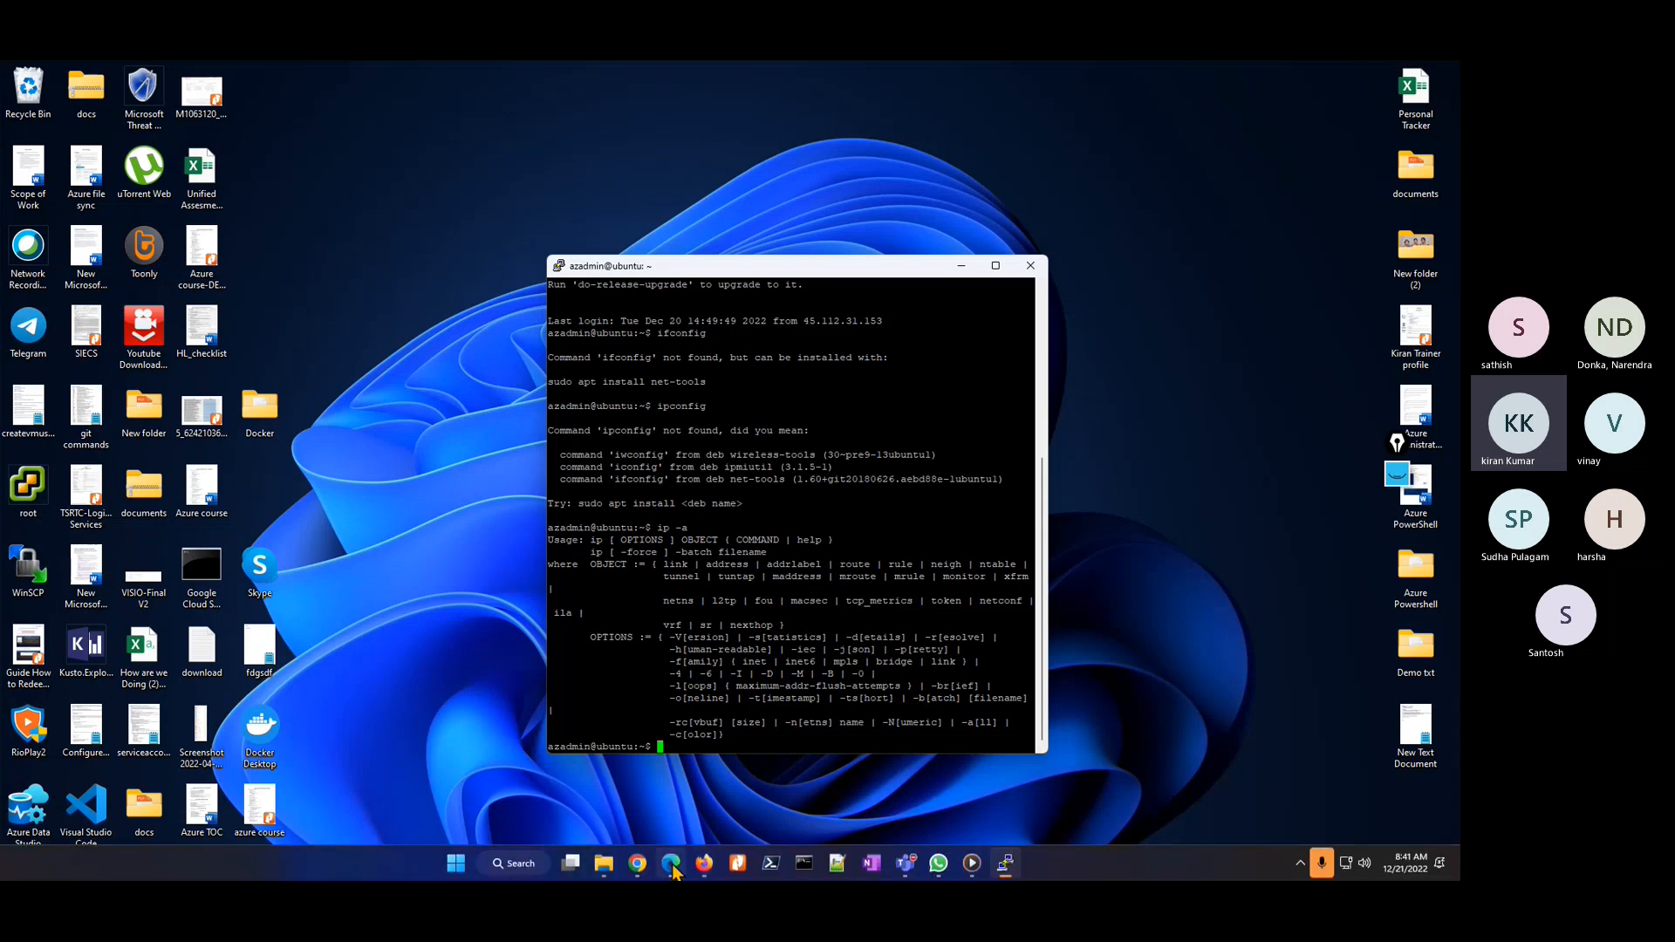
{"action": "left_click", "coordinate": [704, 864]}
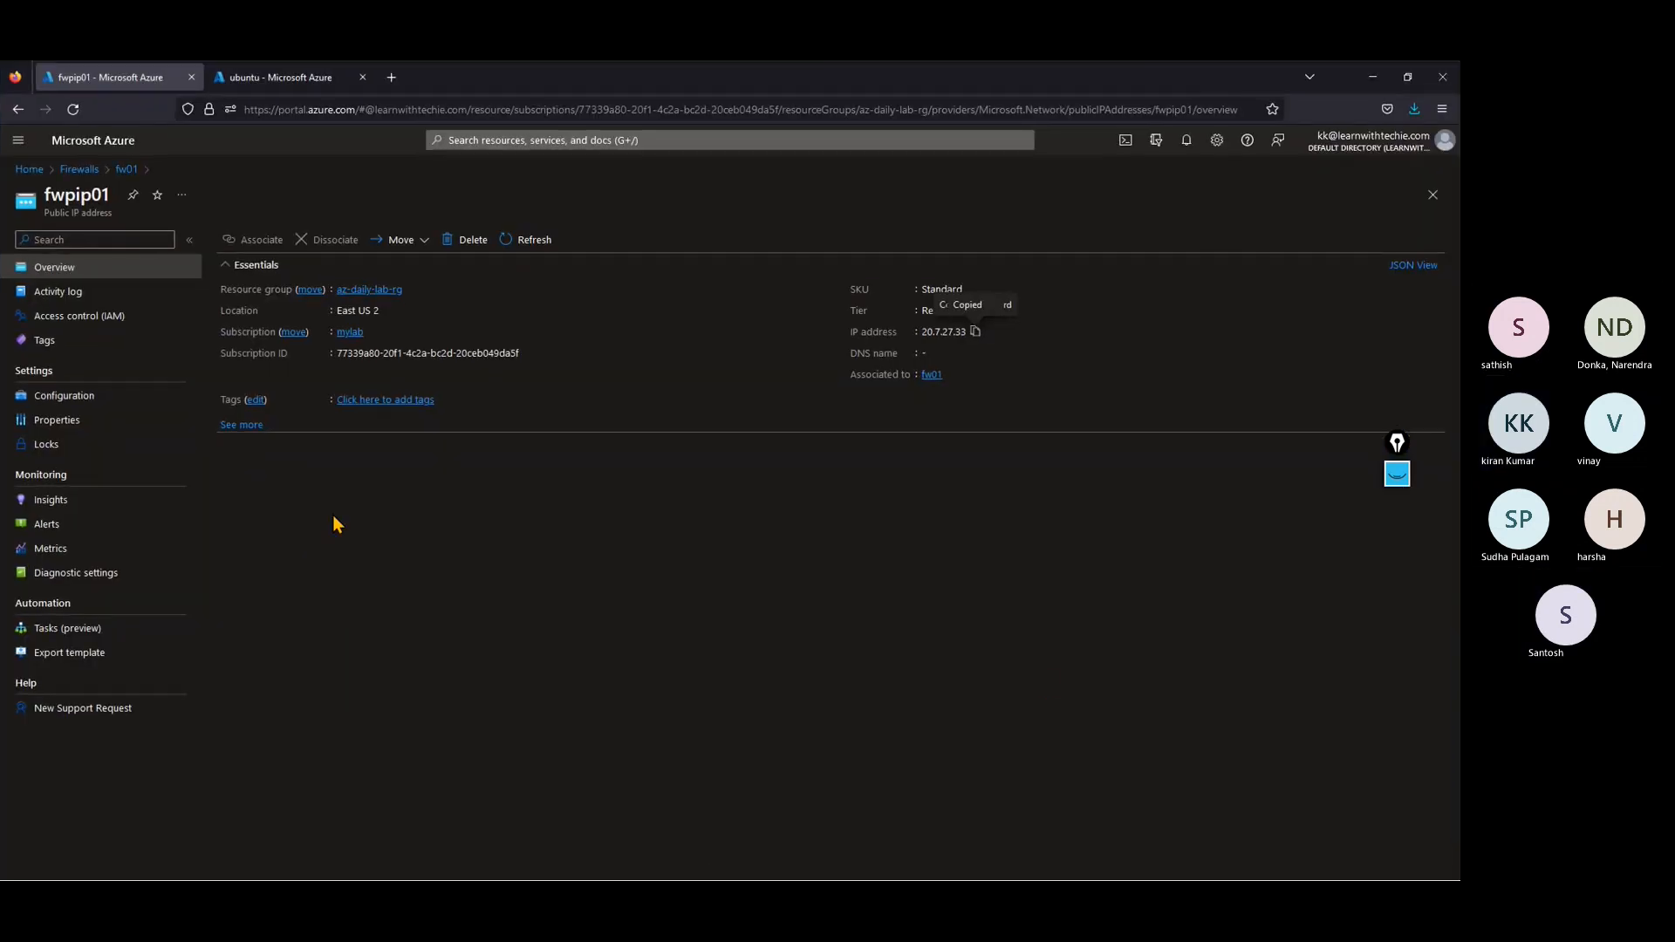
{"action": "left_click", "coordinate": [79, 170]}
{"action": "left_click", "coordinate": [70, 361]}
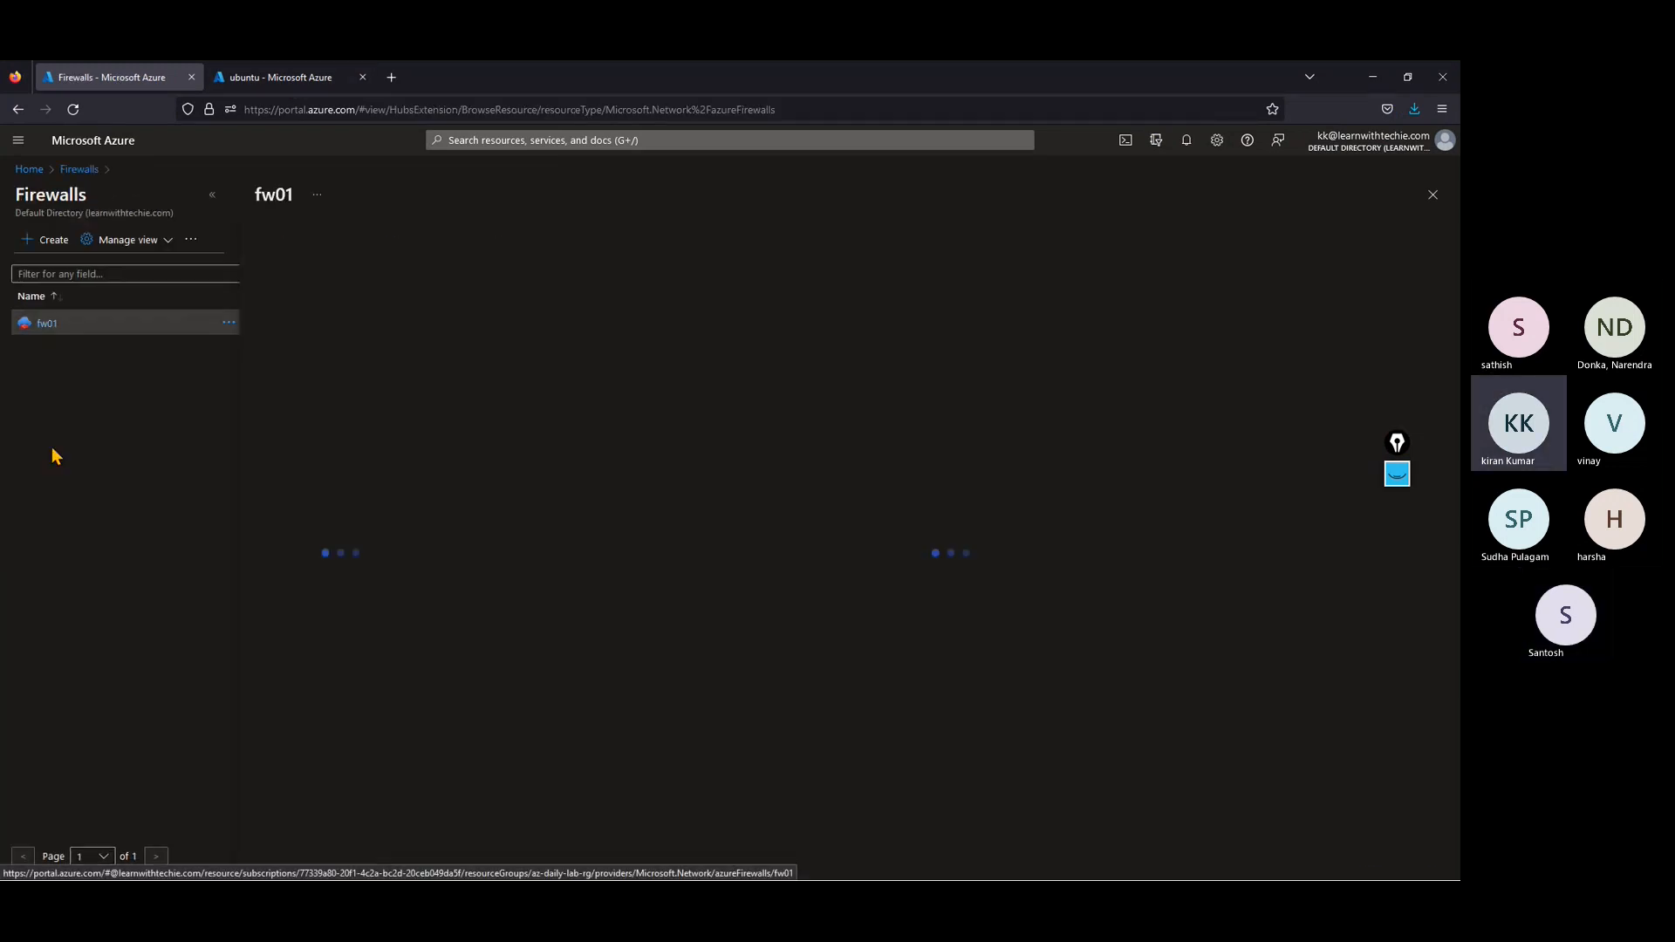
{"action": "left_click", "coordinate": [212, 194]}
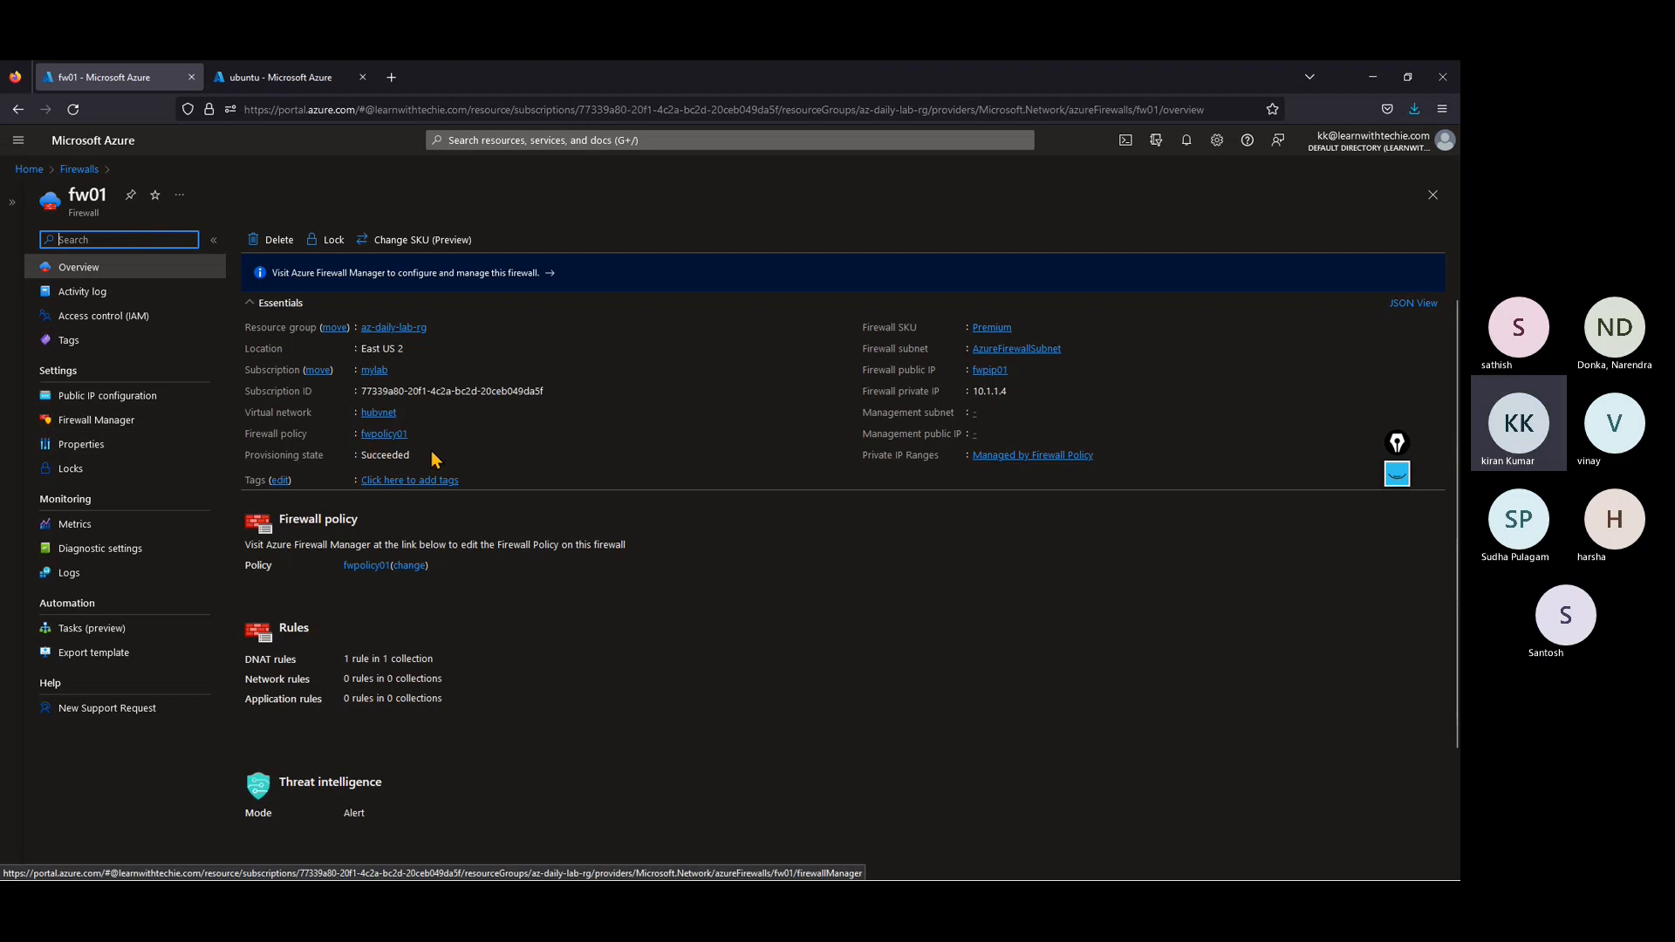
{"action": "left_click", "coordinate": [378, 435]}
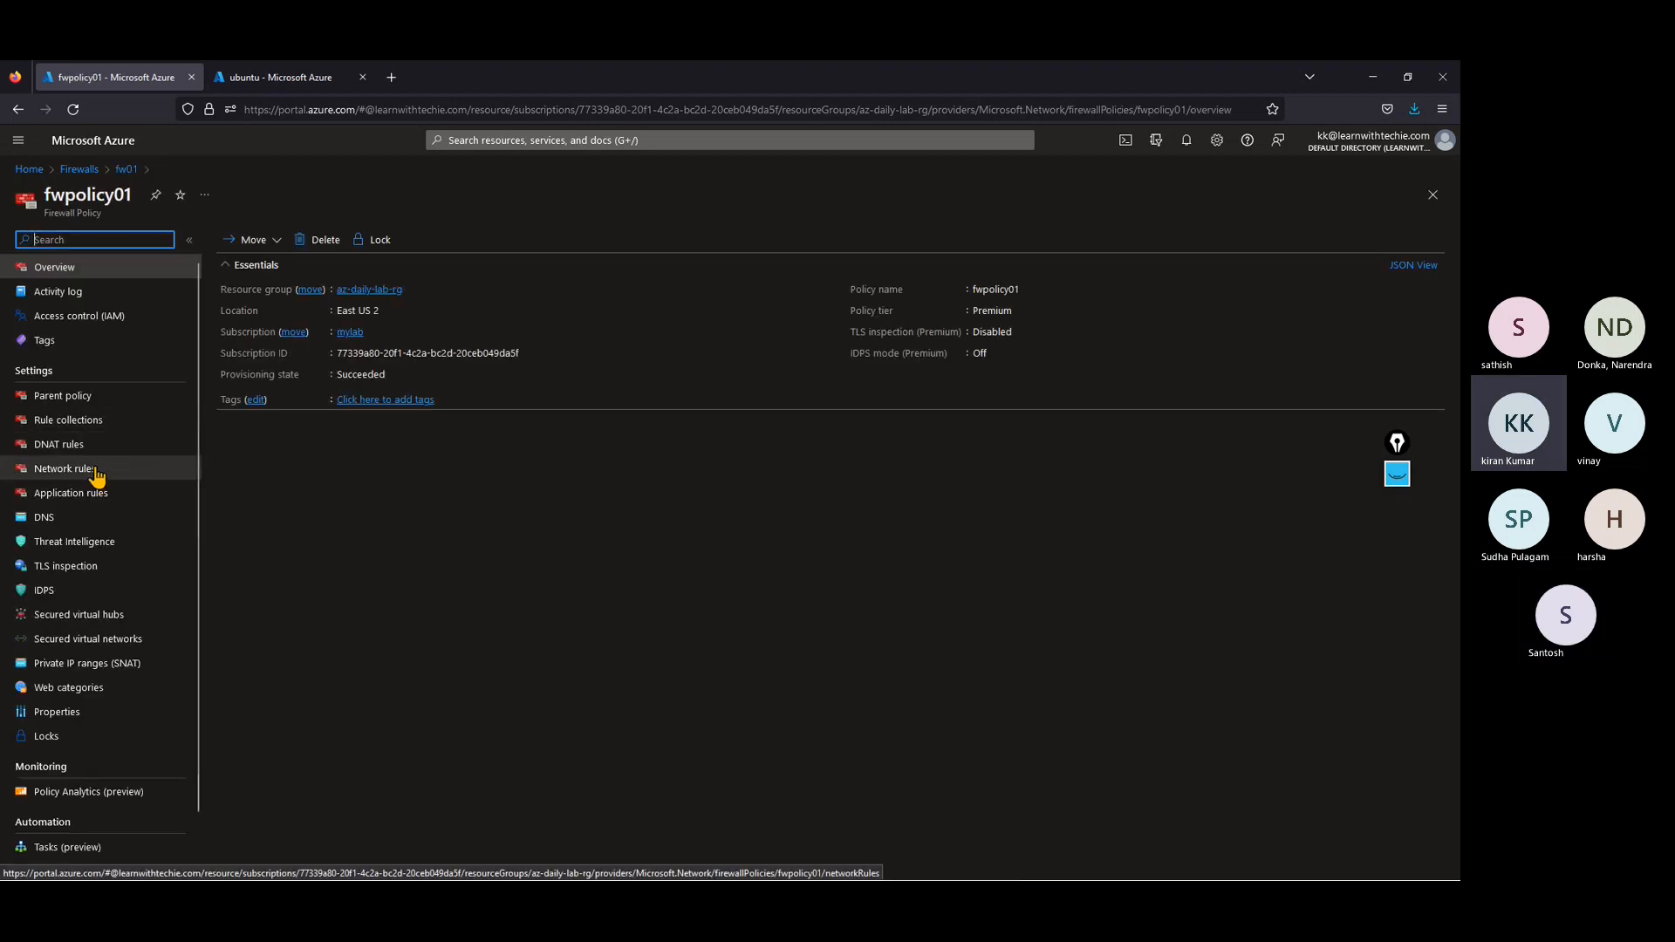
{"action": "left_click", "coordinate": [93, 498]}
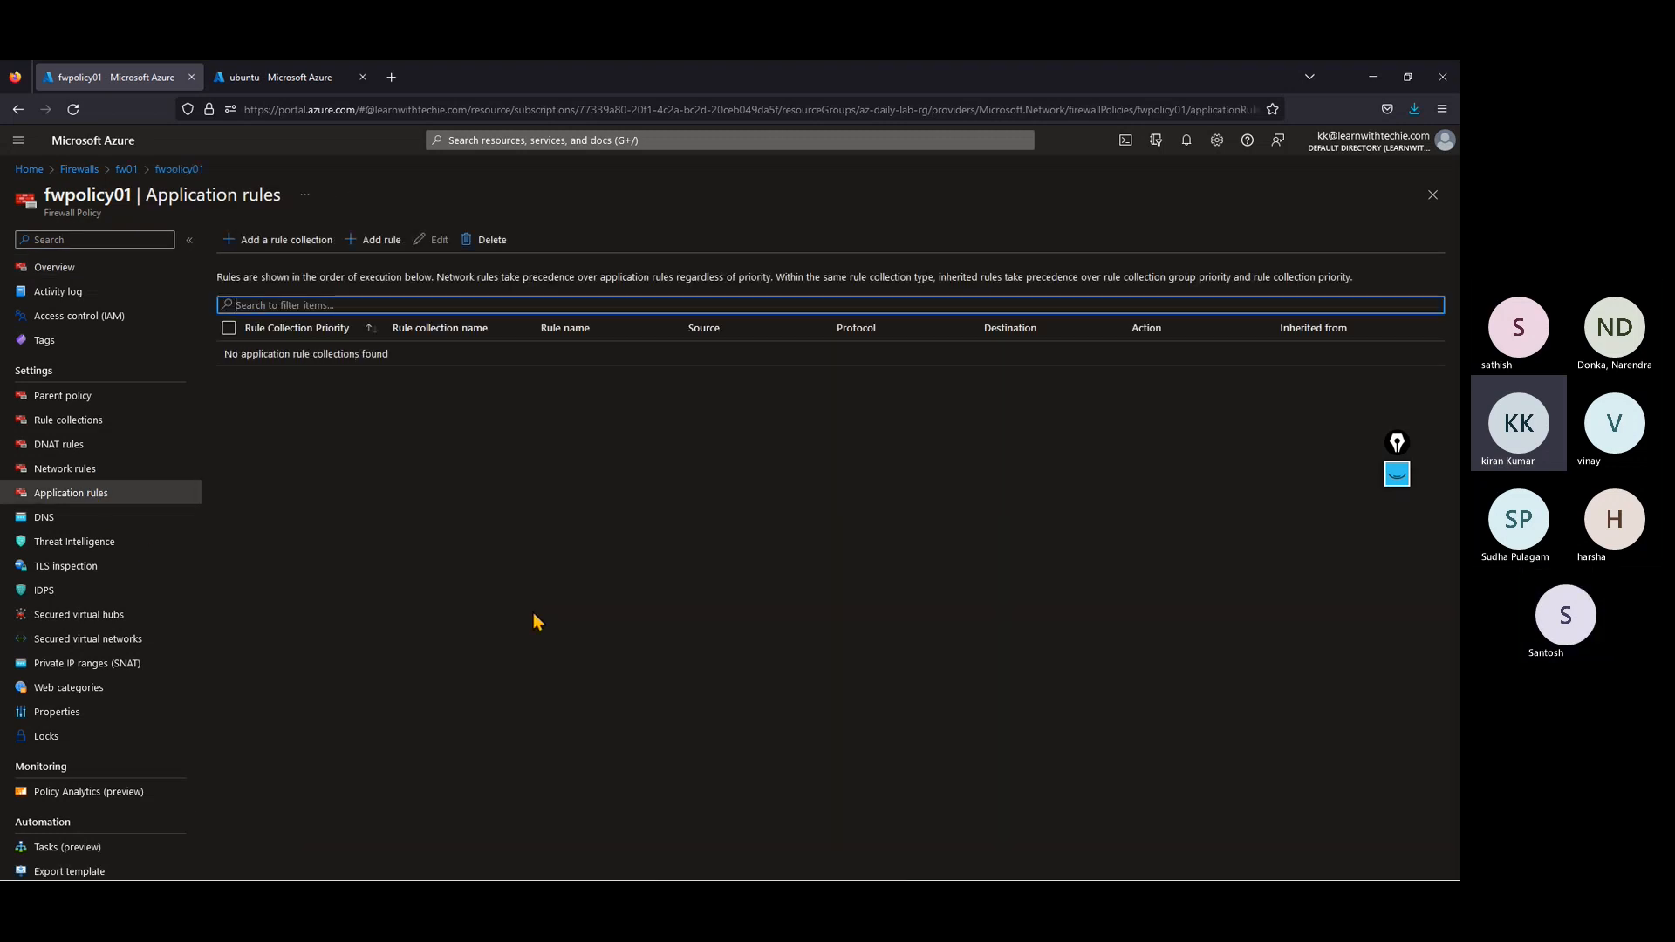
Step: Return to the PuTTY session and test the VM's internet access by pinging google.com
{"action": "left_click", "coordinate": [1373, 78]}
{"action": "left_click", "coordinate": [996, 265]}
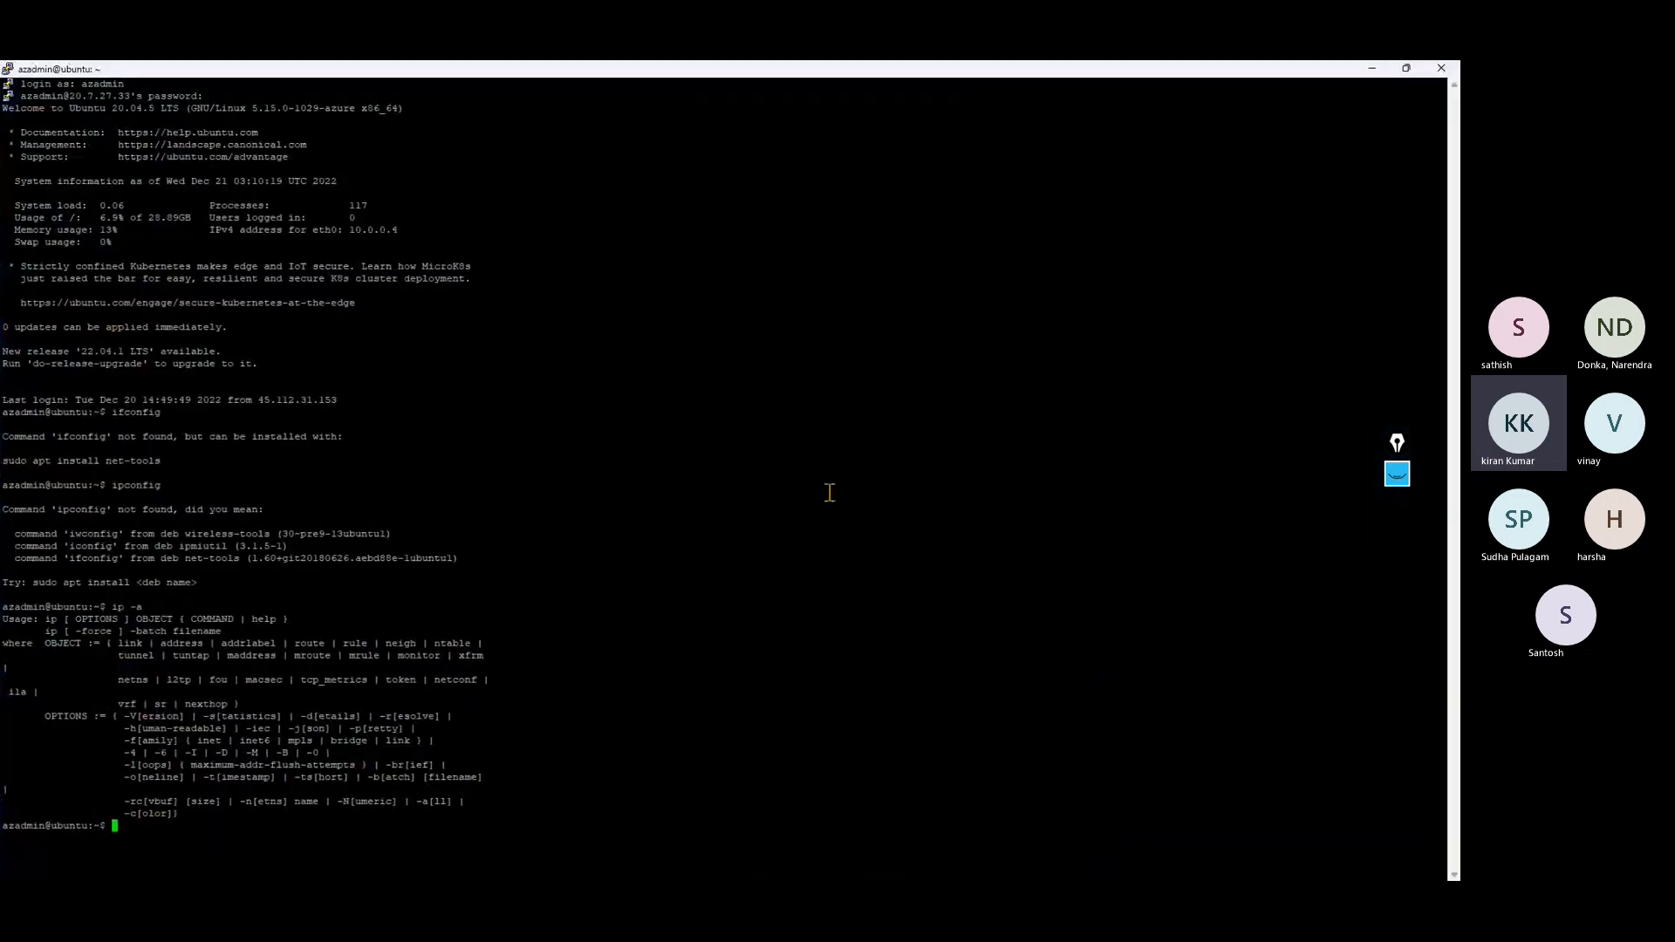
{"action": "type", "text": "ping google.com"}
{"action": "key", "text": "Return"}
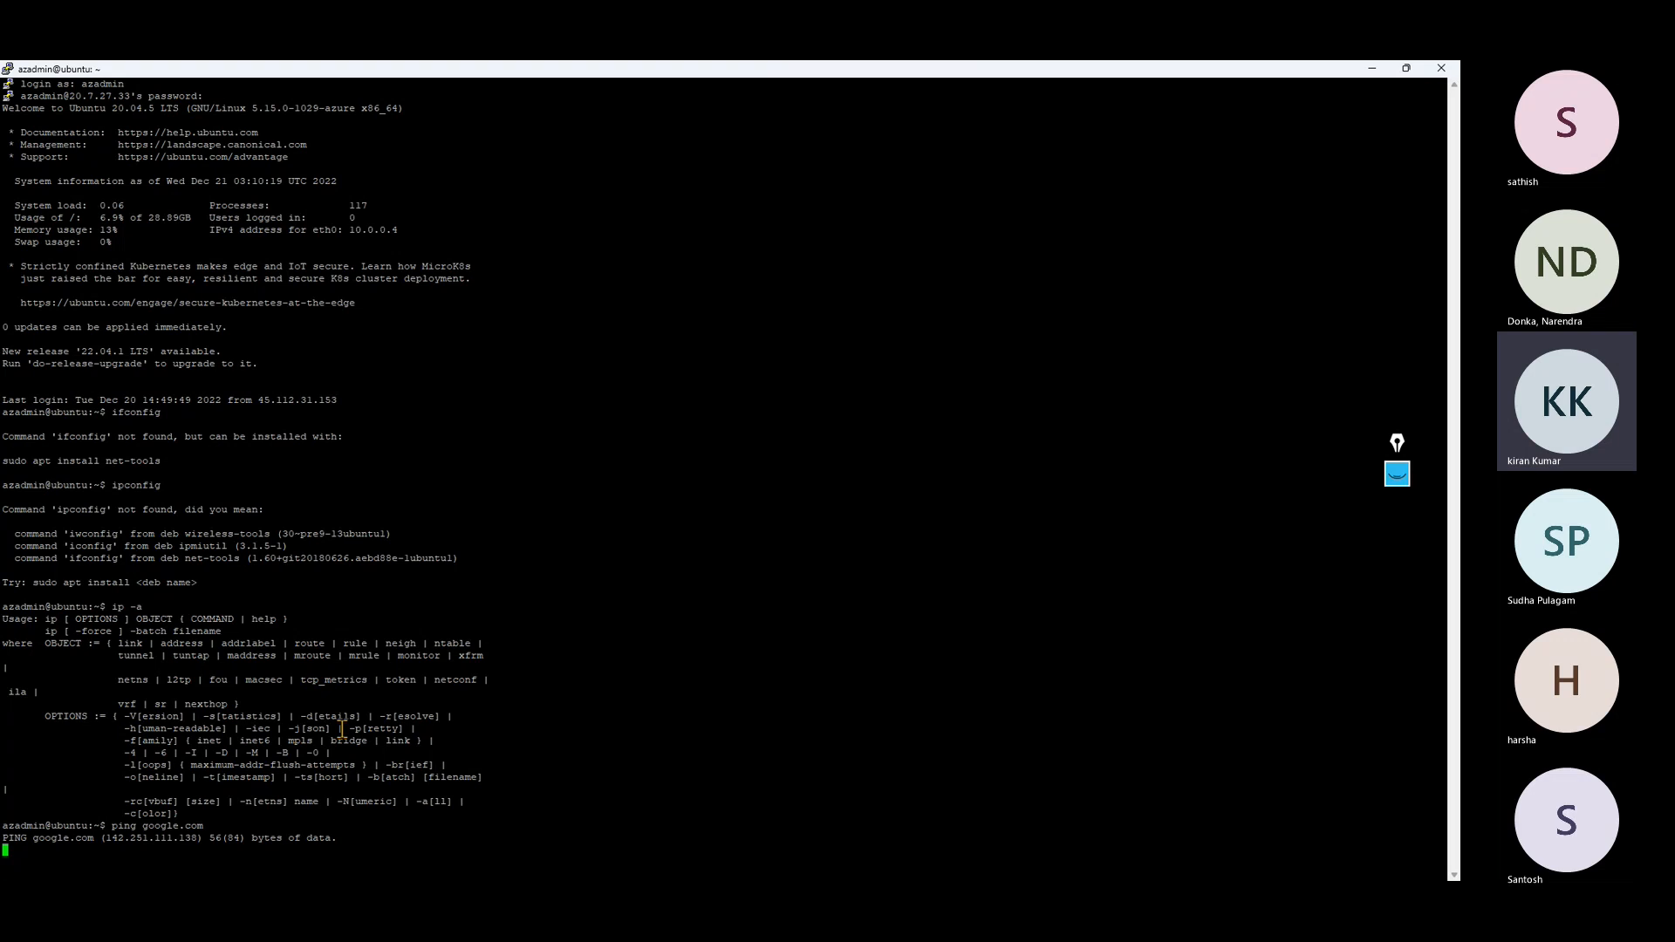
{"action": "left_click", "coordinate": [1406, 69]}
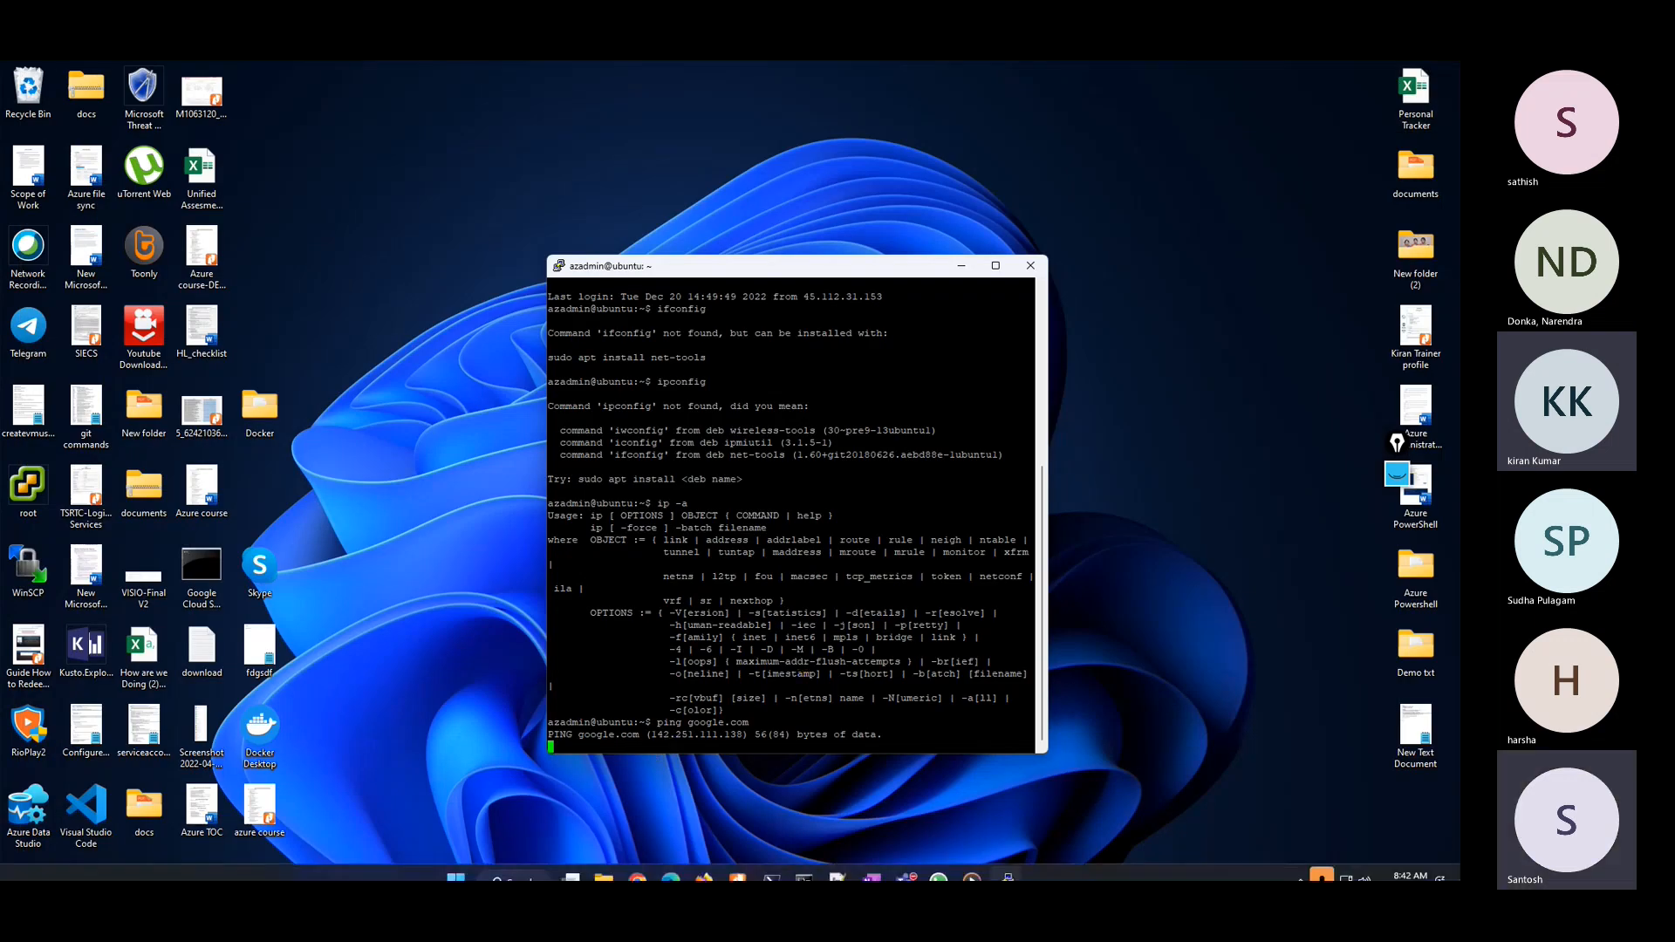
Step: In the portal, start an application rule collection named googlerule with priority 1000 in DefaultApplicationRuleCollectionGroup
{"action": "left_click", "coordinate": [705, 862]}
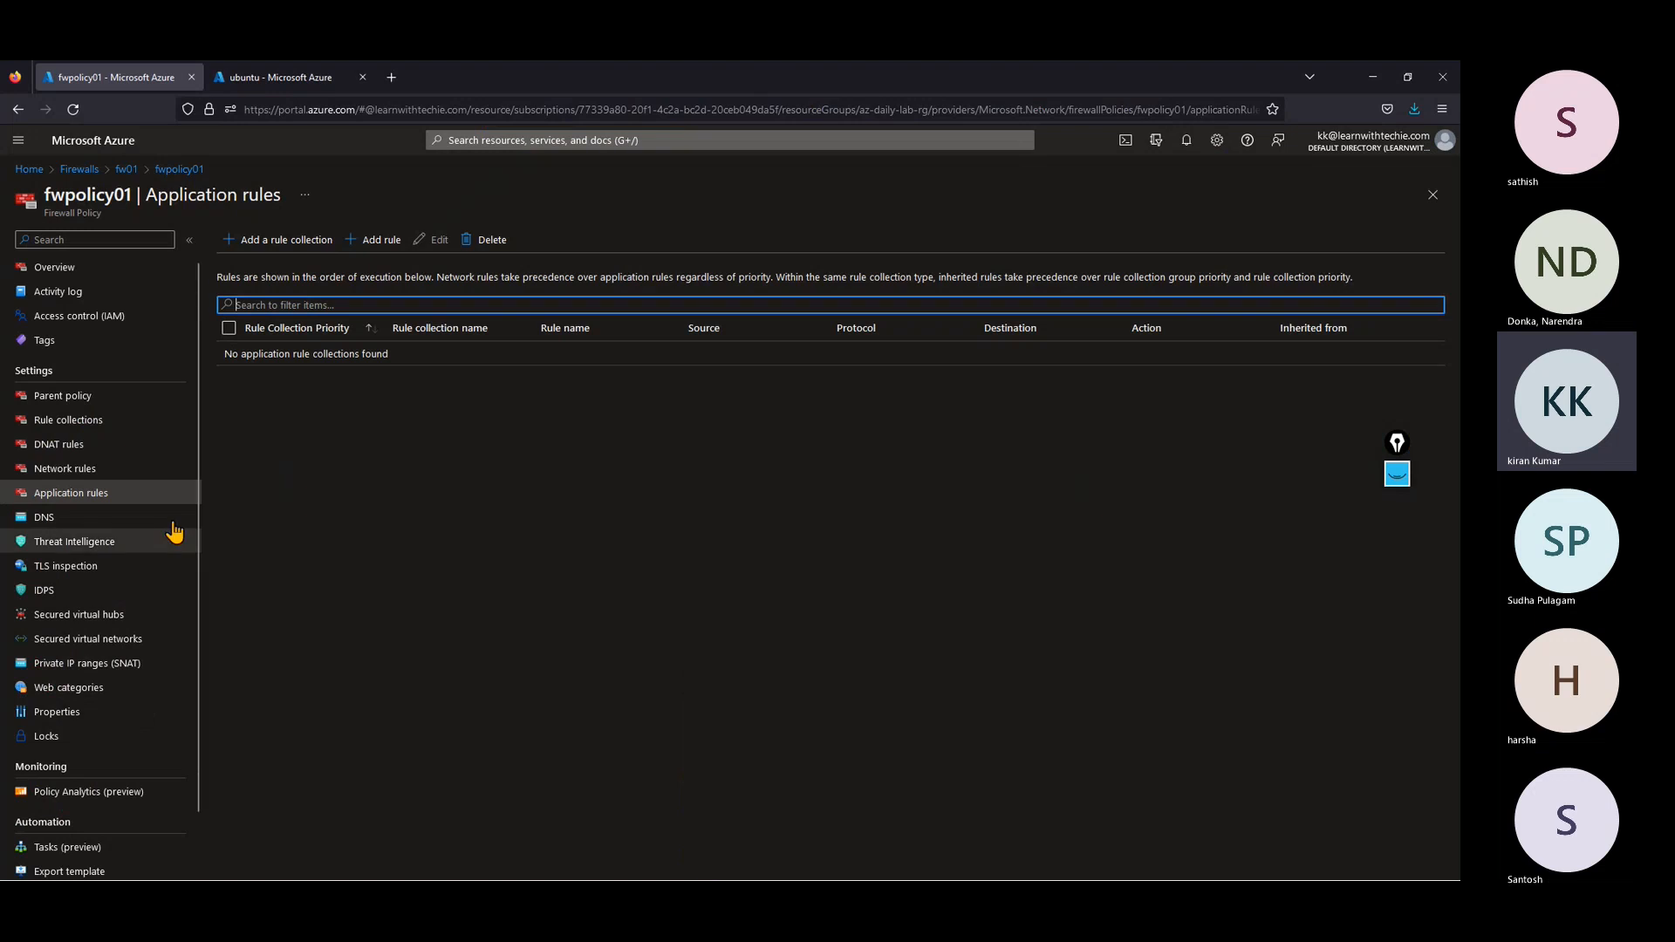
{"action": "left_click", "coordinate": [275, 242]}
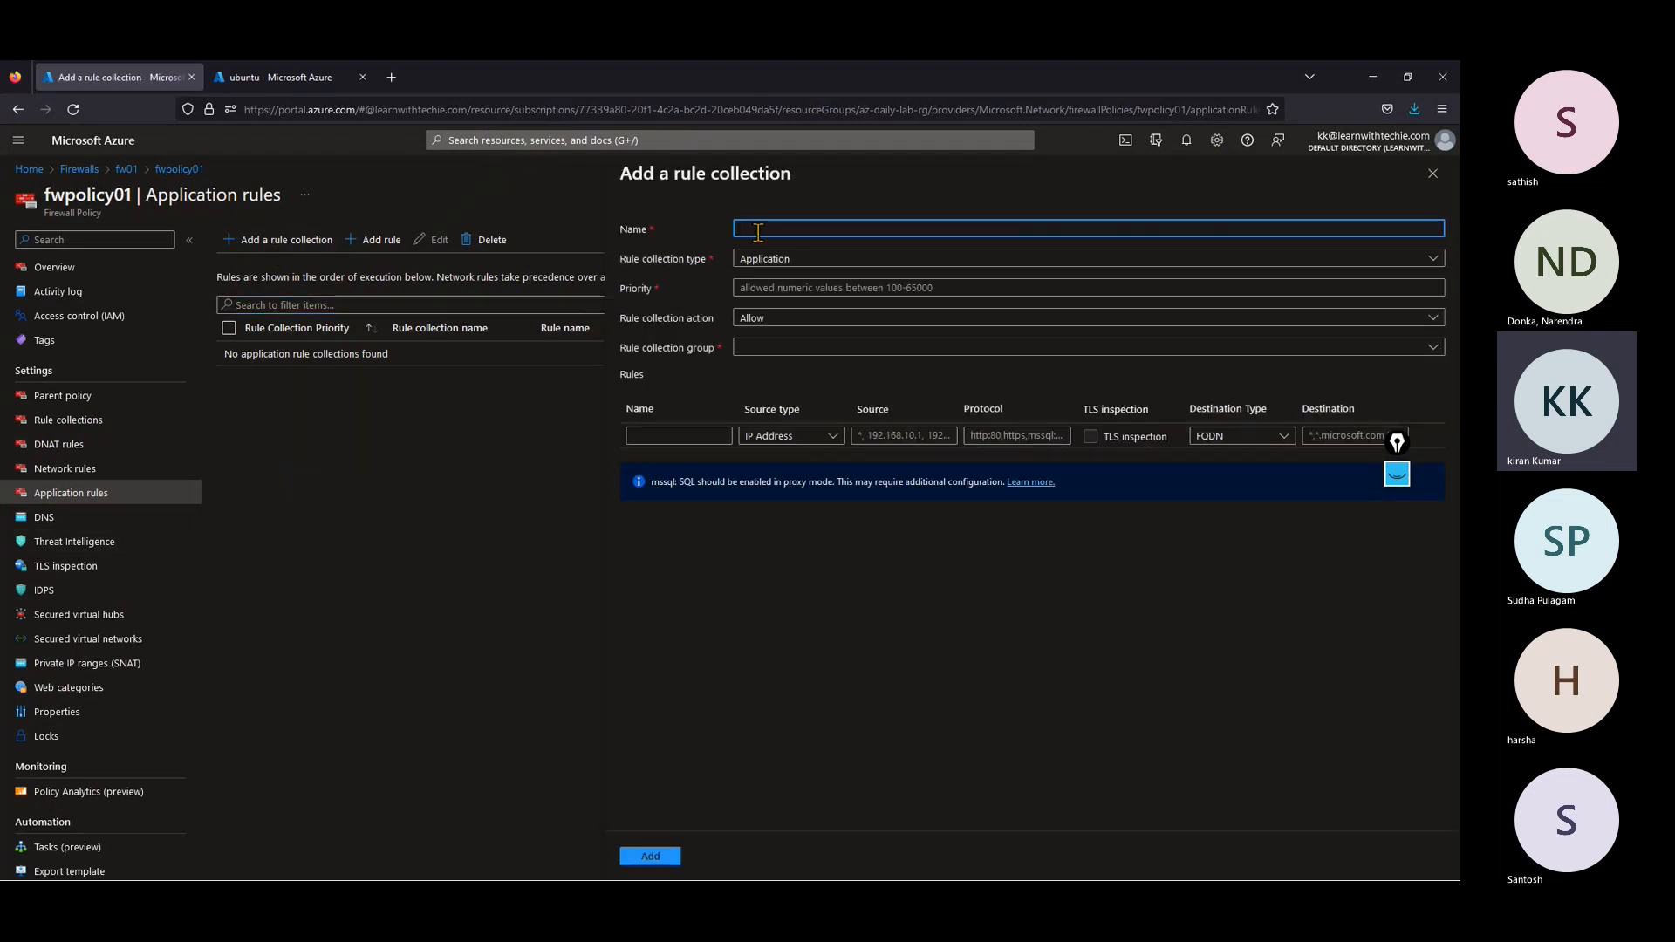
{"action": "type", "text": "googlerule"}
{"action": "key", "text": "Tab"}
{"action": "key", "text": "Tab"}
{"action": "type", "text": "1000"}
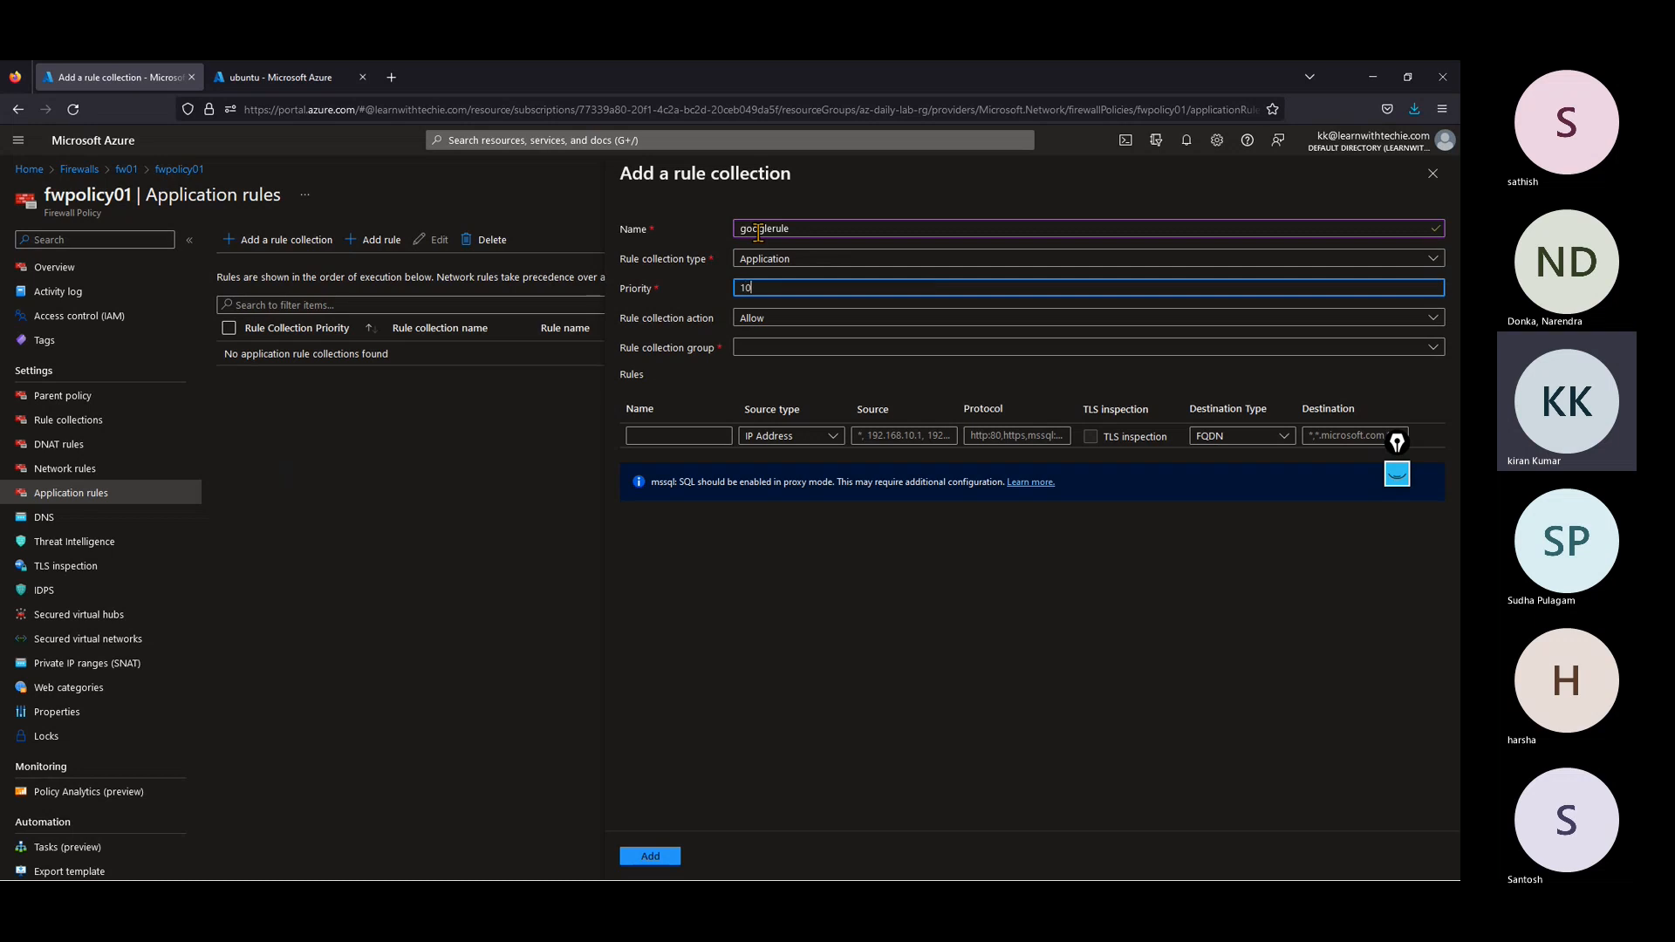
{"action": "left_click", "coordinate": [768, 351]}
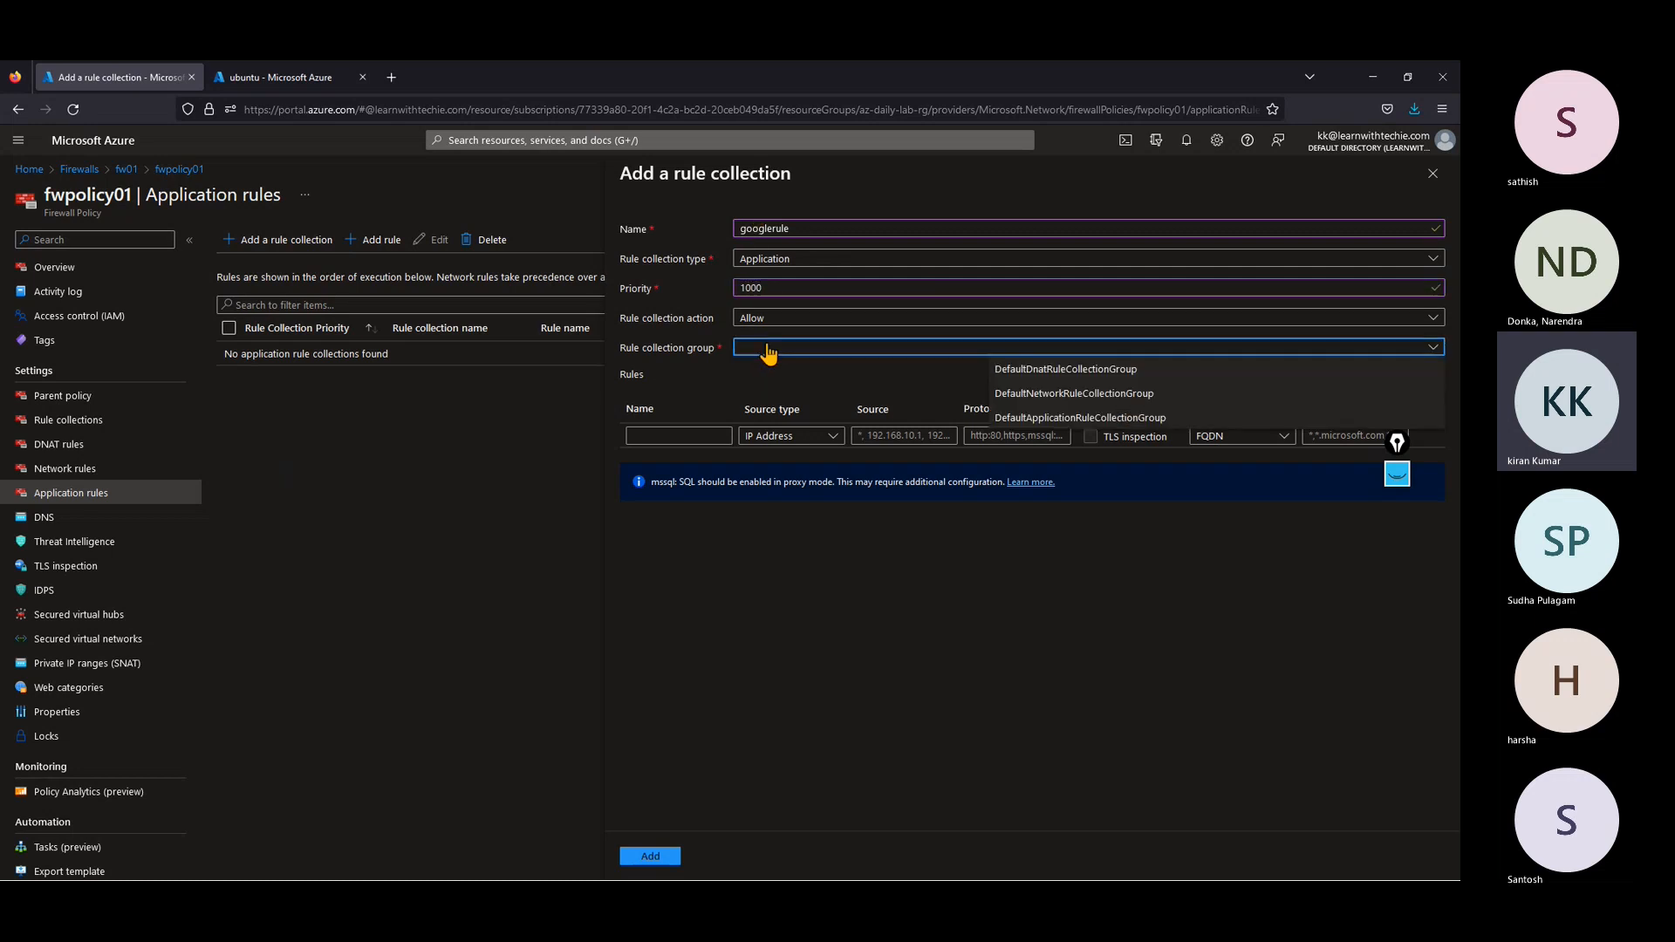
{"action": "left_click", "coordinate": [1003, 426]}
Step: Name the first rule google and set its source to * in the googlerule collection
{"action": "left_click", "coordinate": [719, 434]}
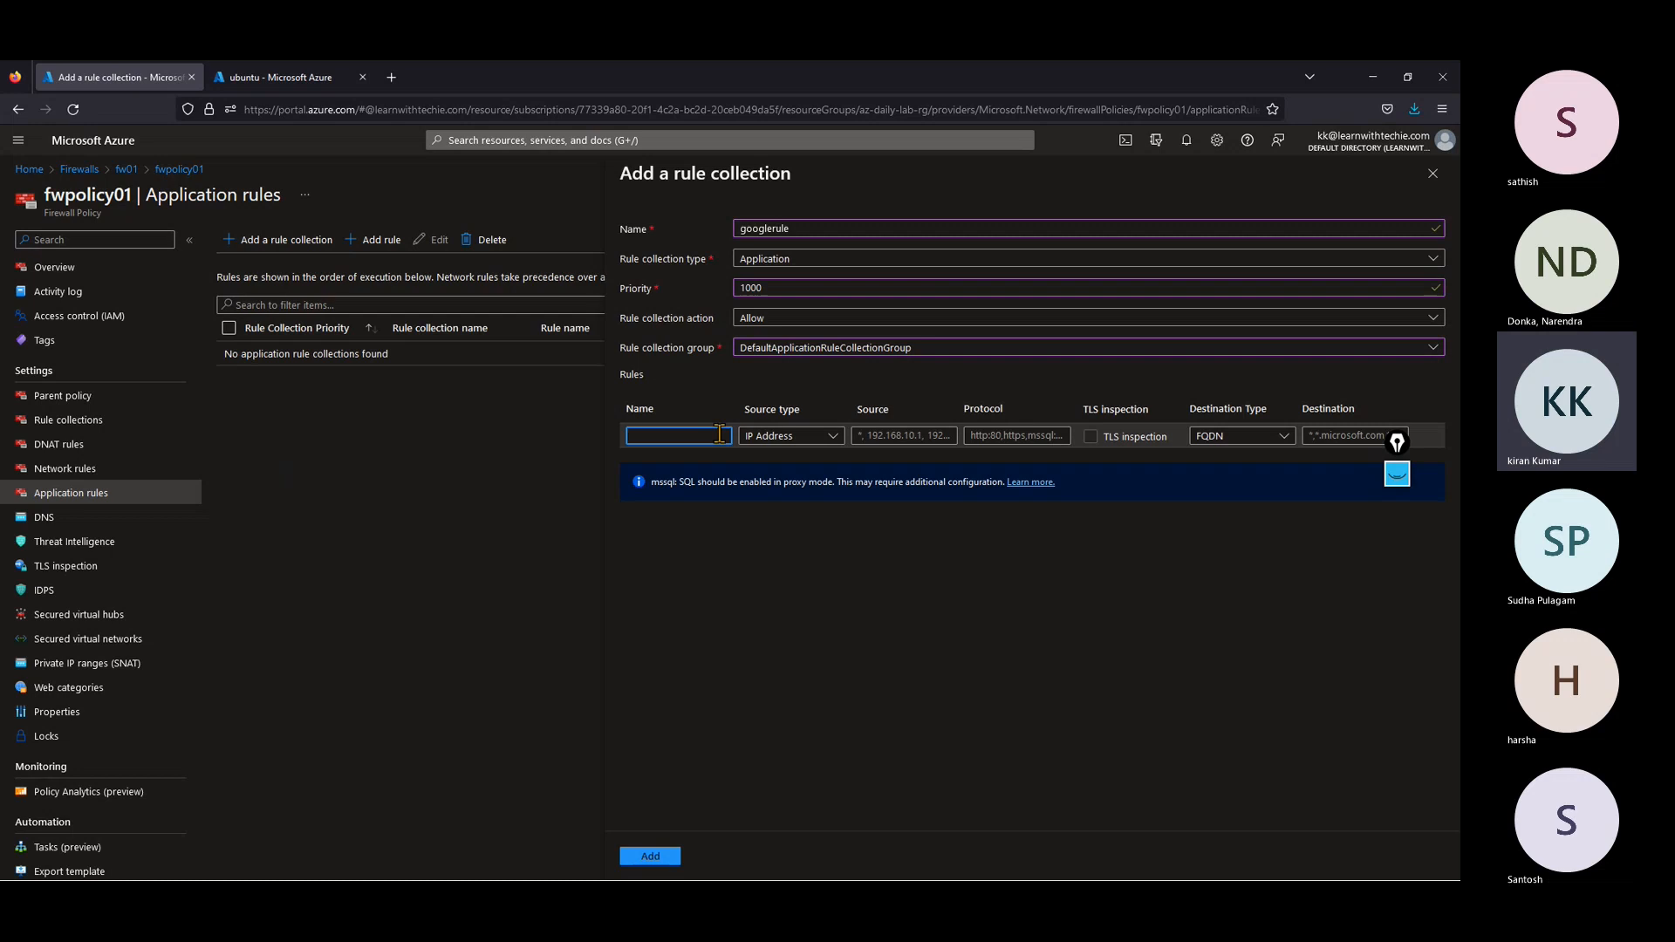
{"action": "type", "text": "google"}
{"action": "key", "text": "Tab"}
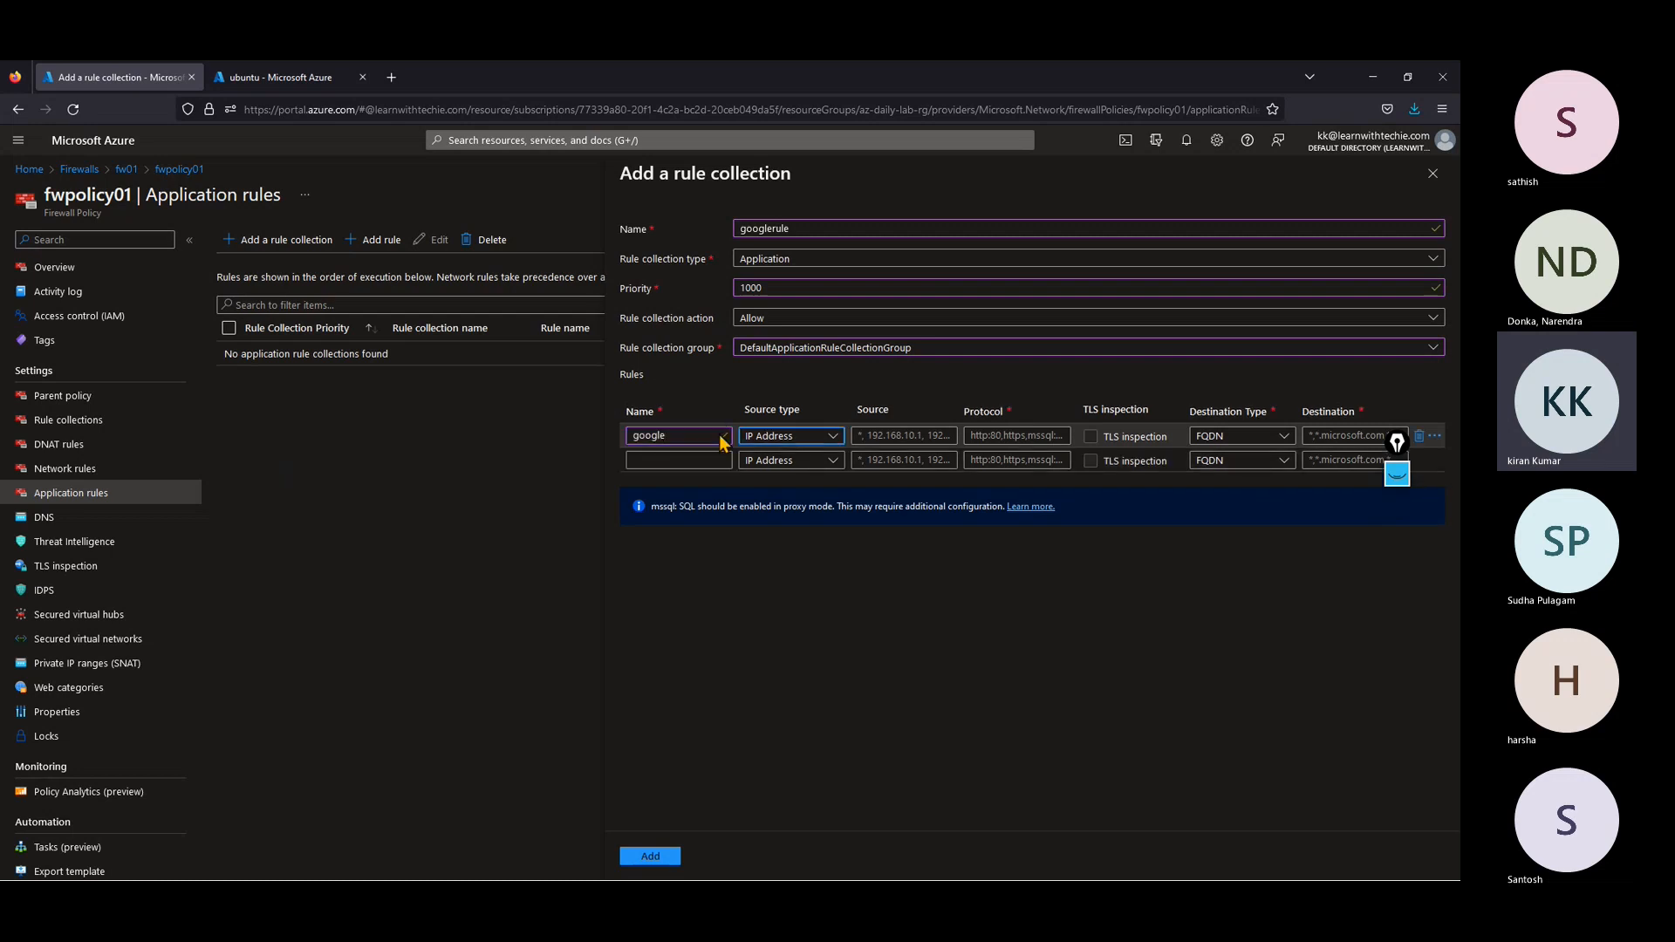
{"action": "key", "text": "Tab"}
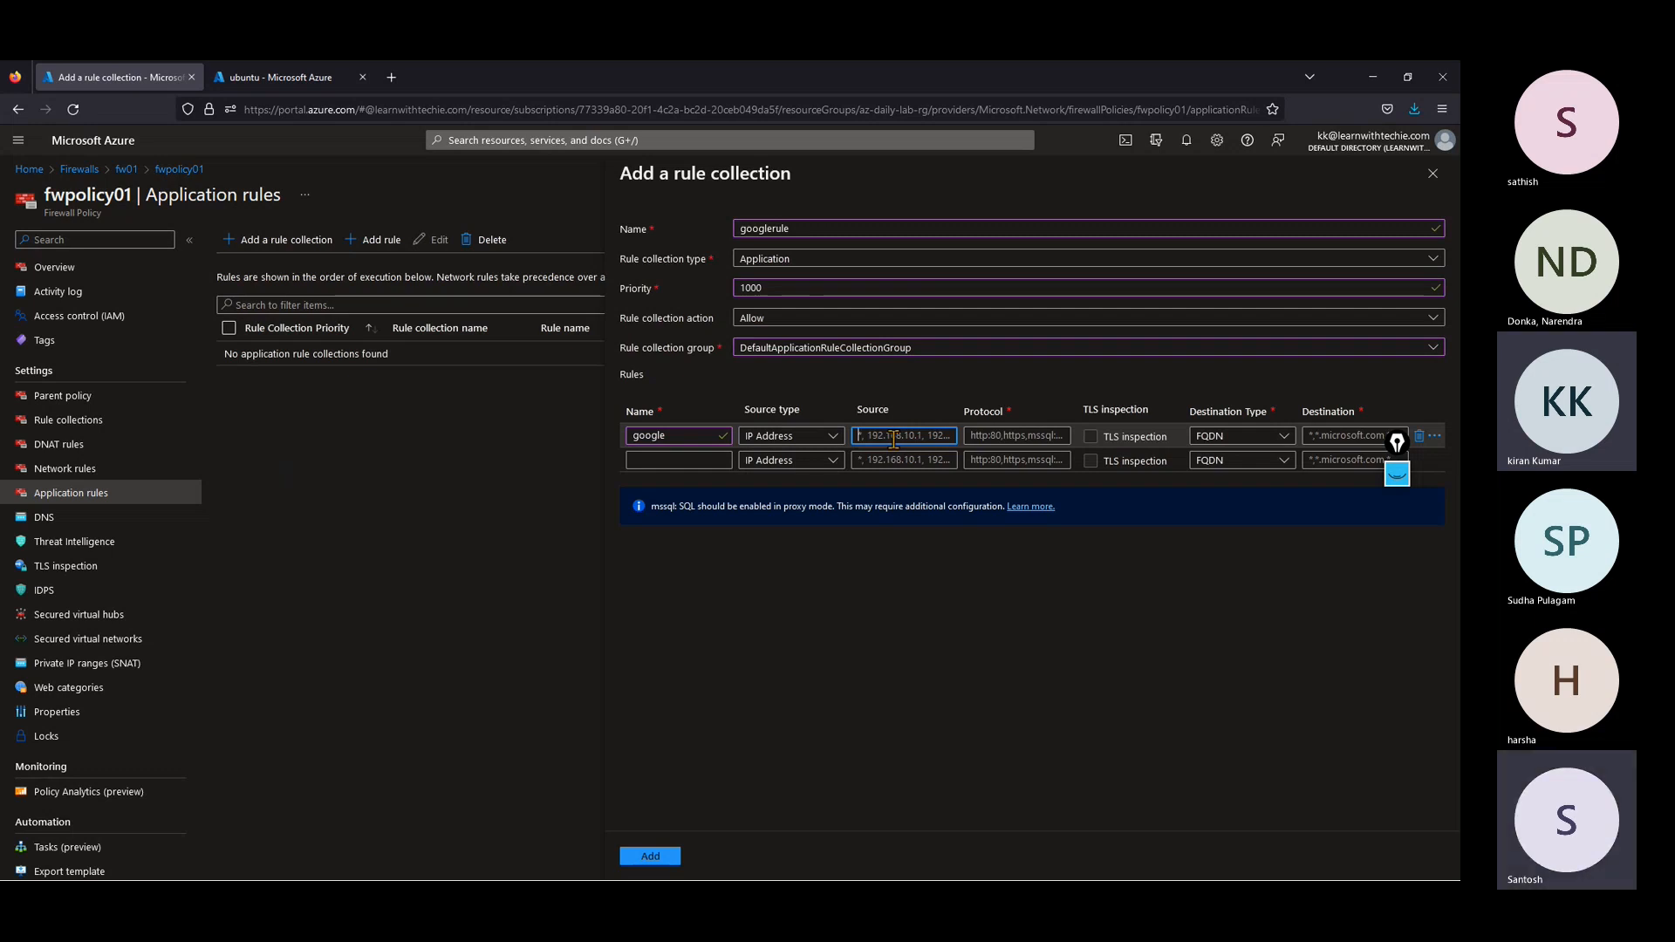
{"action": "type", "text": "*"}
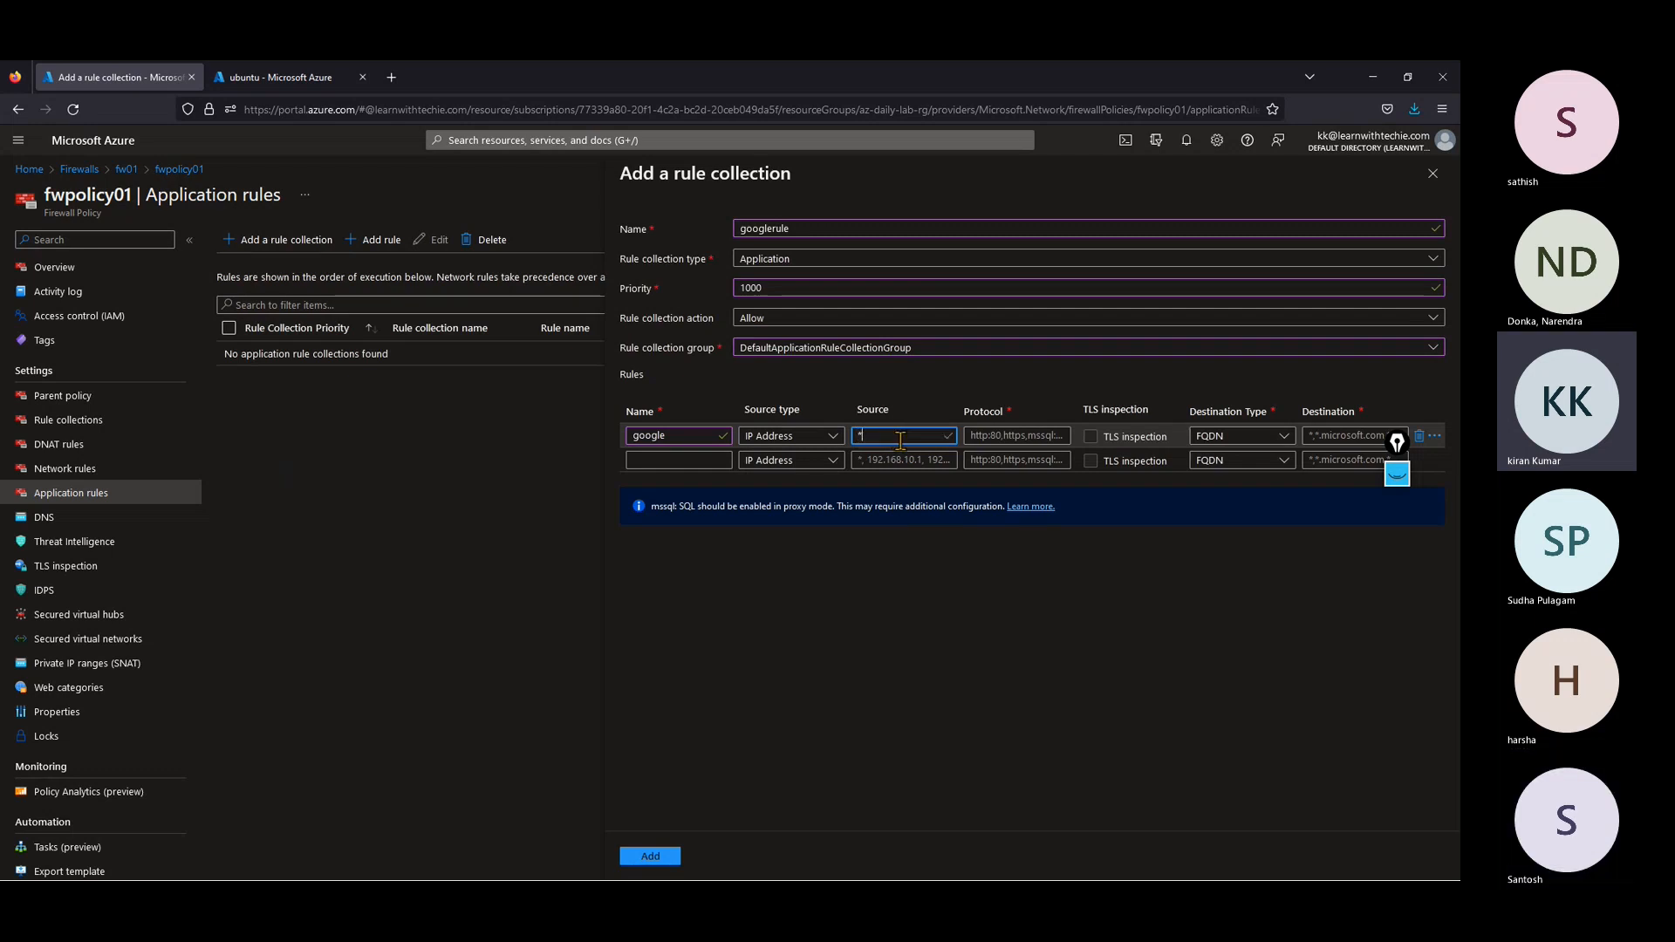
Step: Try to set the google rule's protocol to 80,443
{"action": "left_click", "coordinate": [997, 436]}
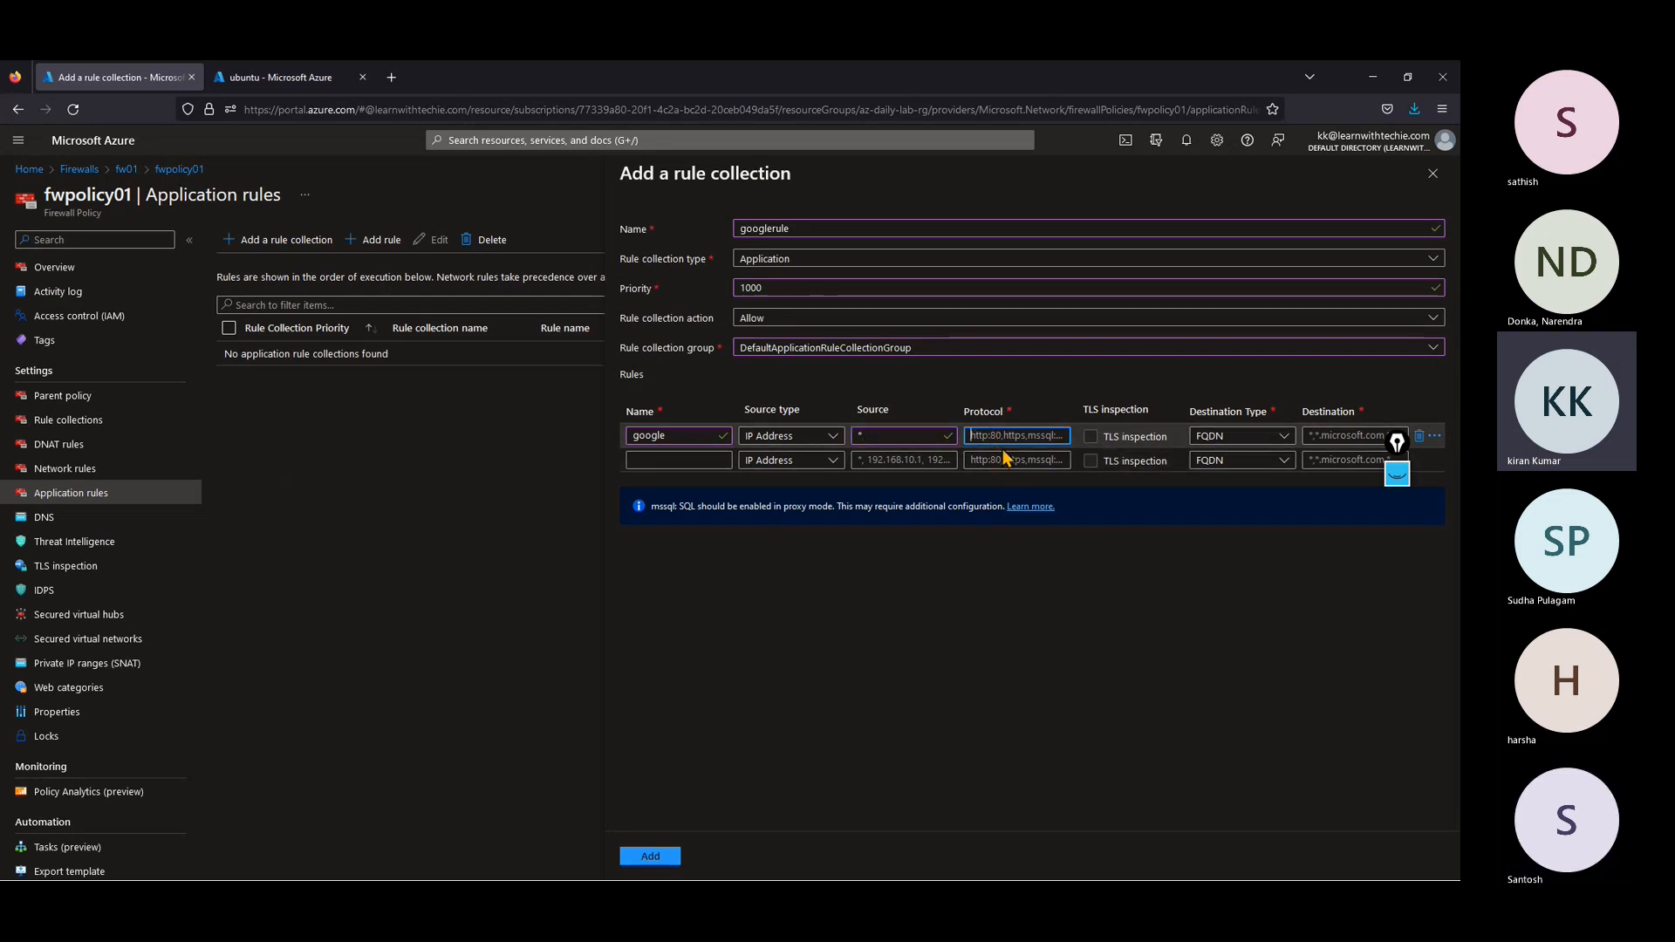
{"action": "type", "text": "h"}
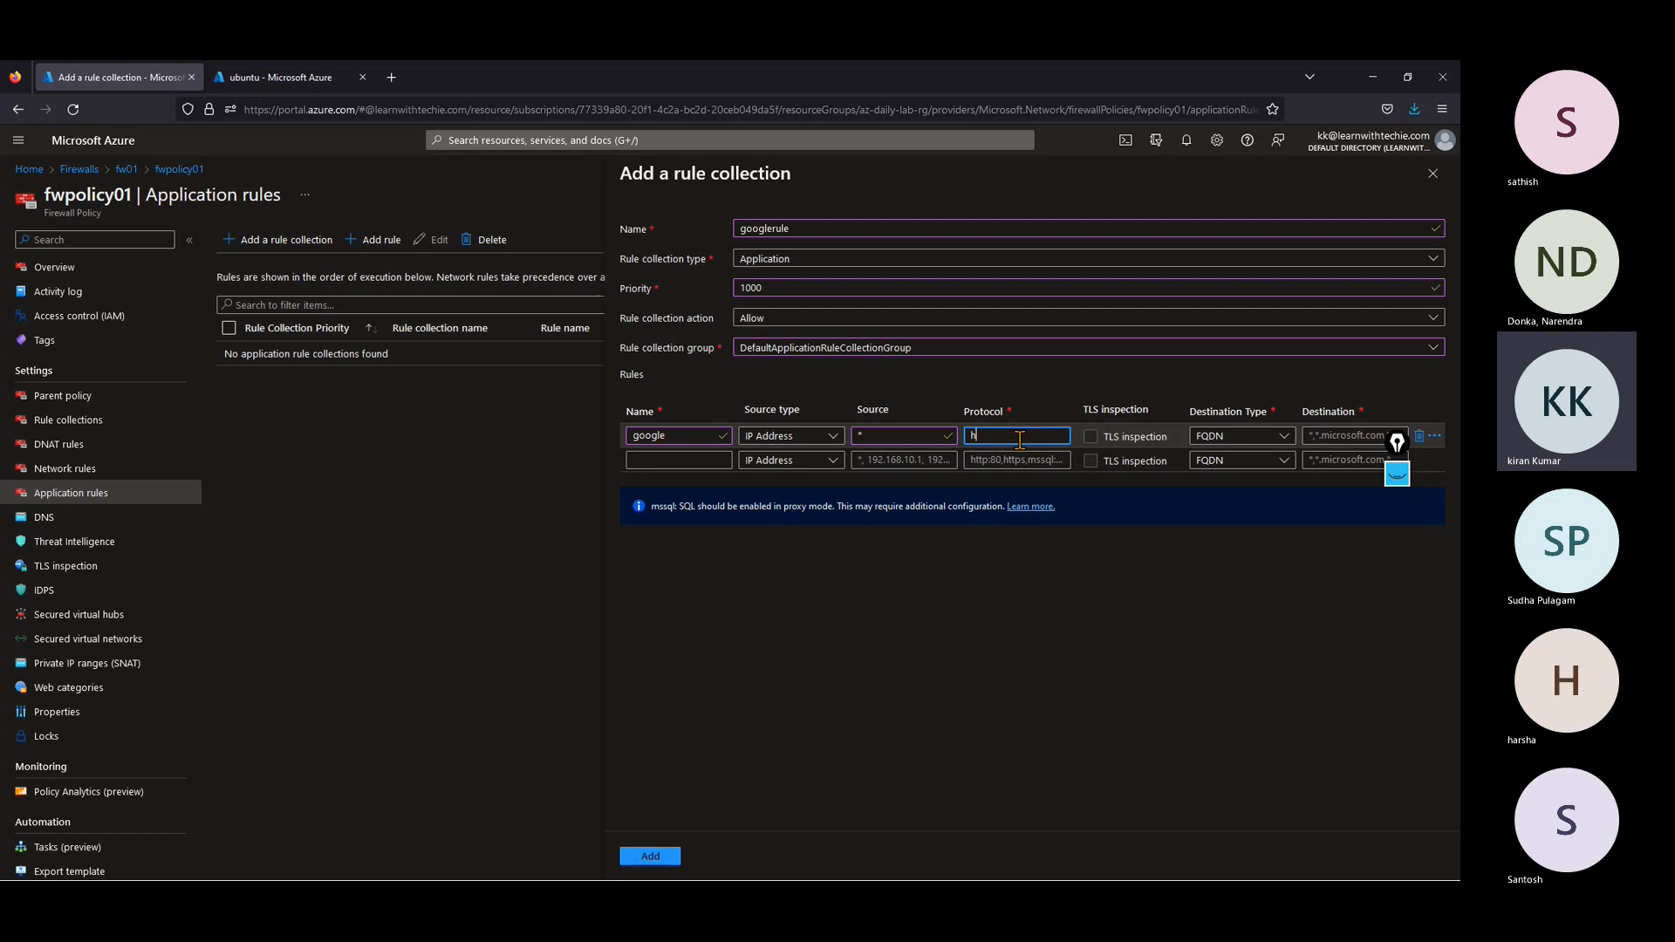
{"action": "key", "text": "BackSpace"}
{"action": "type", "text": "8"}
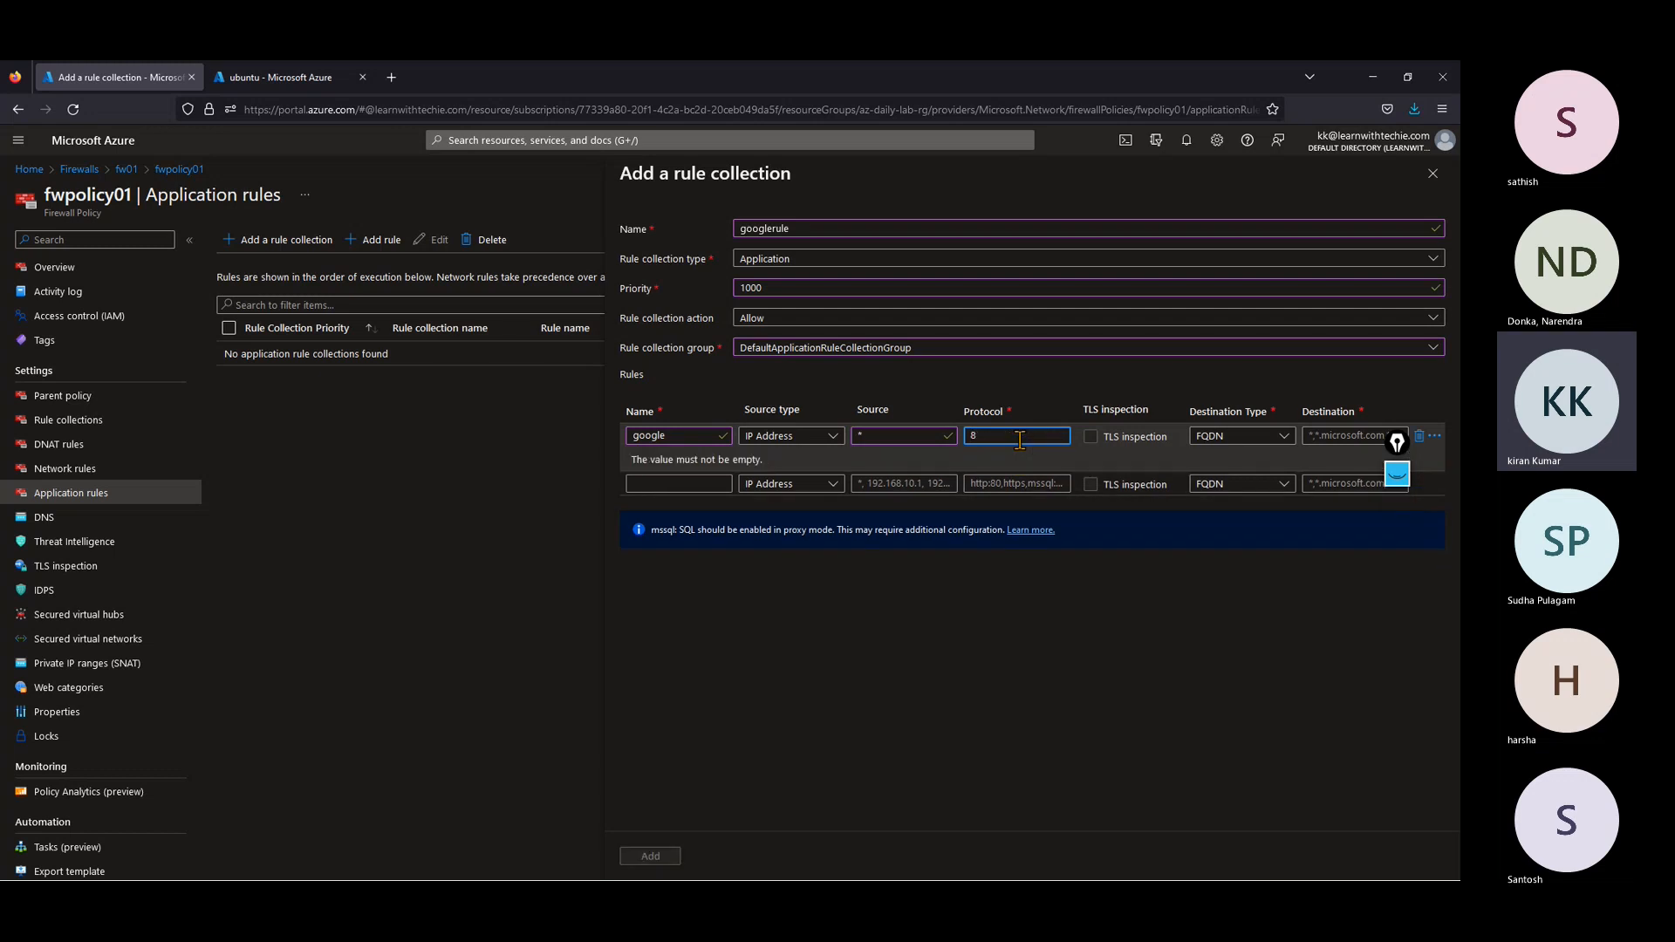
{"action": "type", "text": "0,44"}
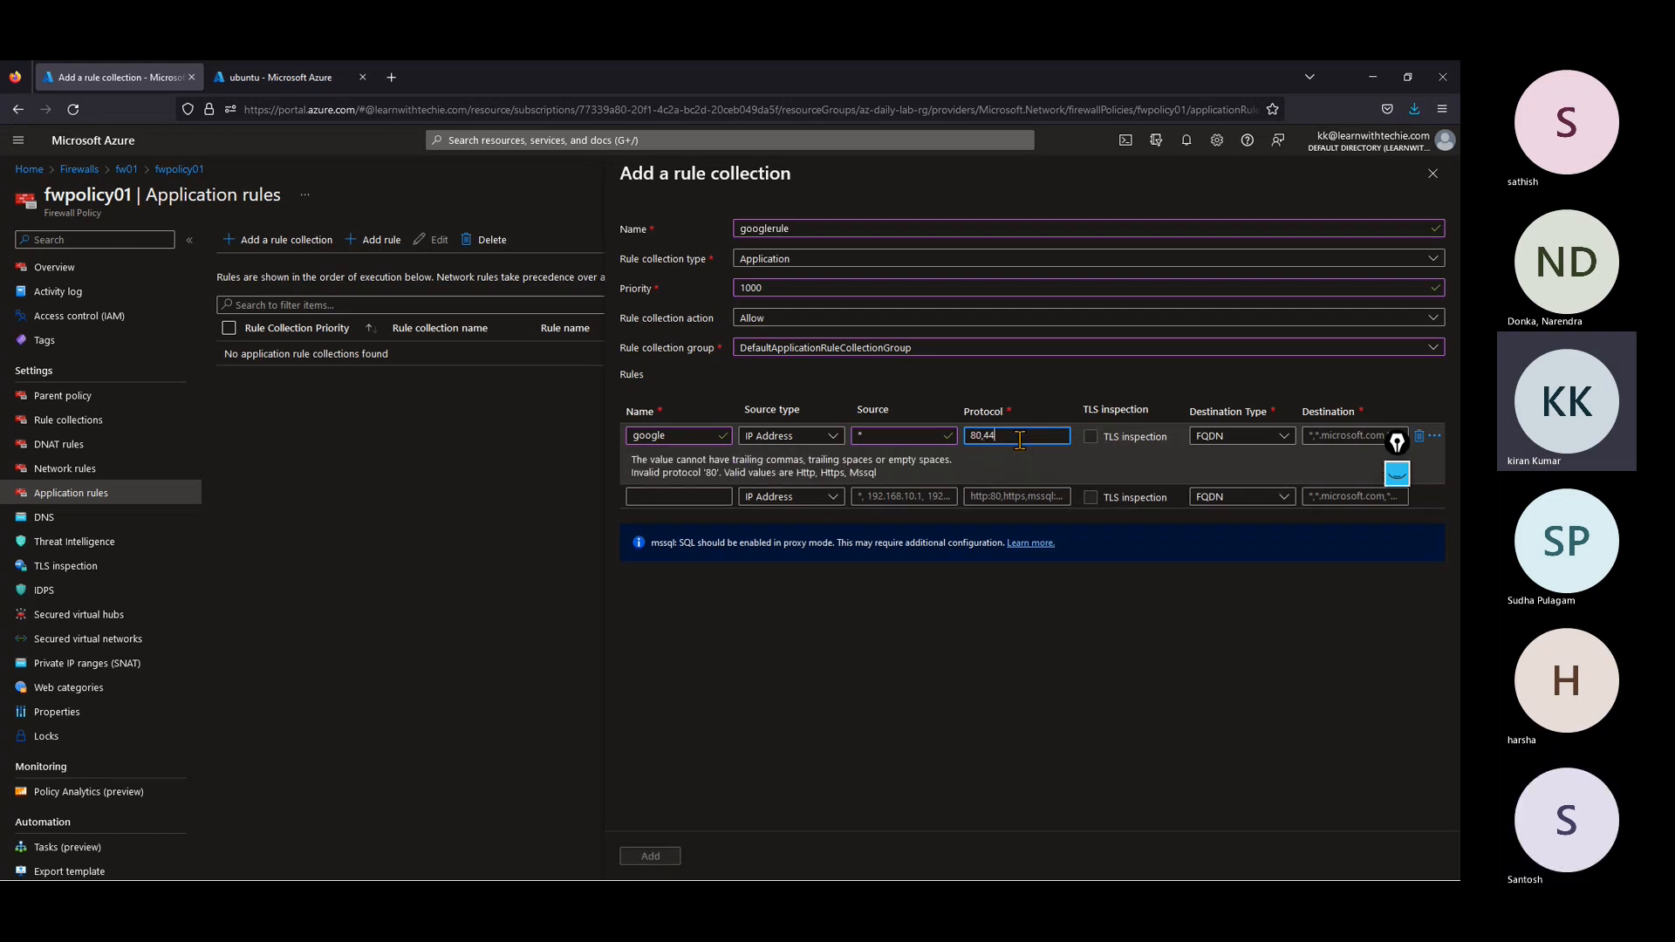
{"action": "type", "text": "3"}
{"action": "left_click", "coordinate": [1038, 480]}
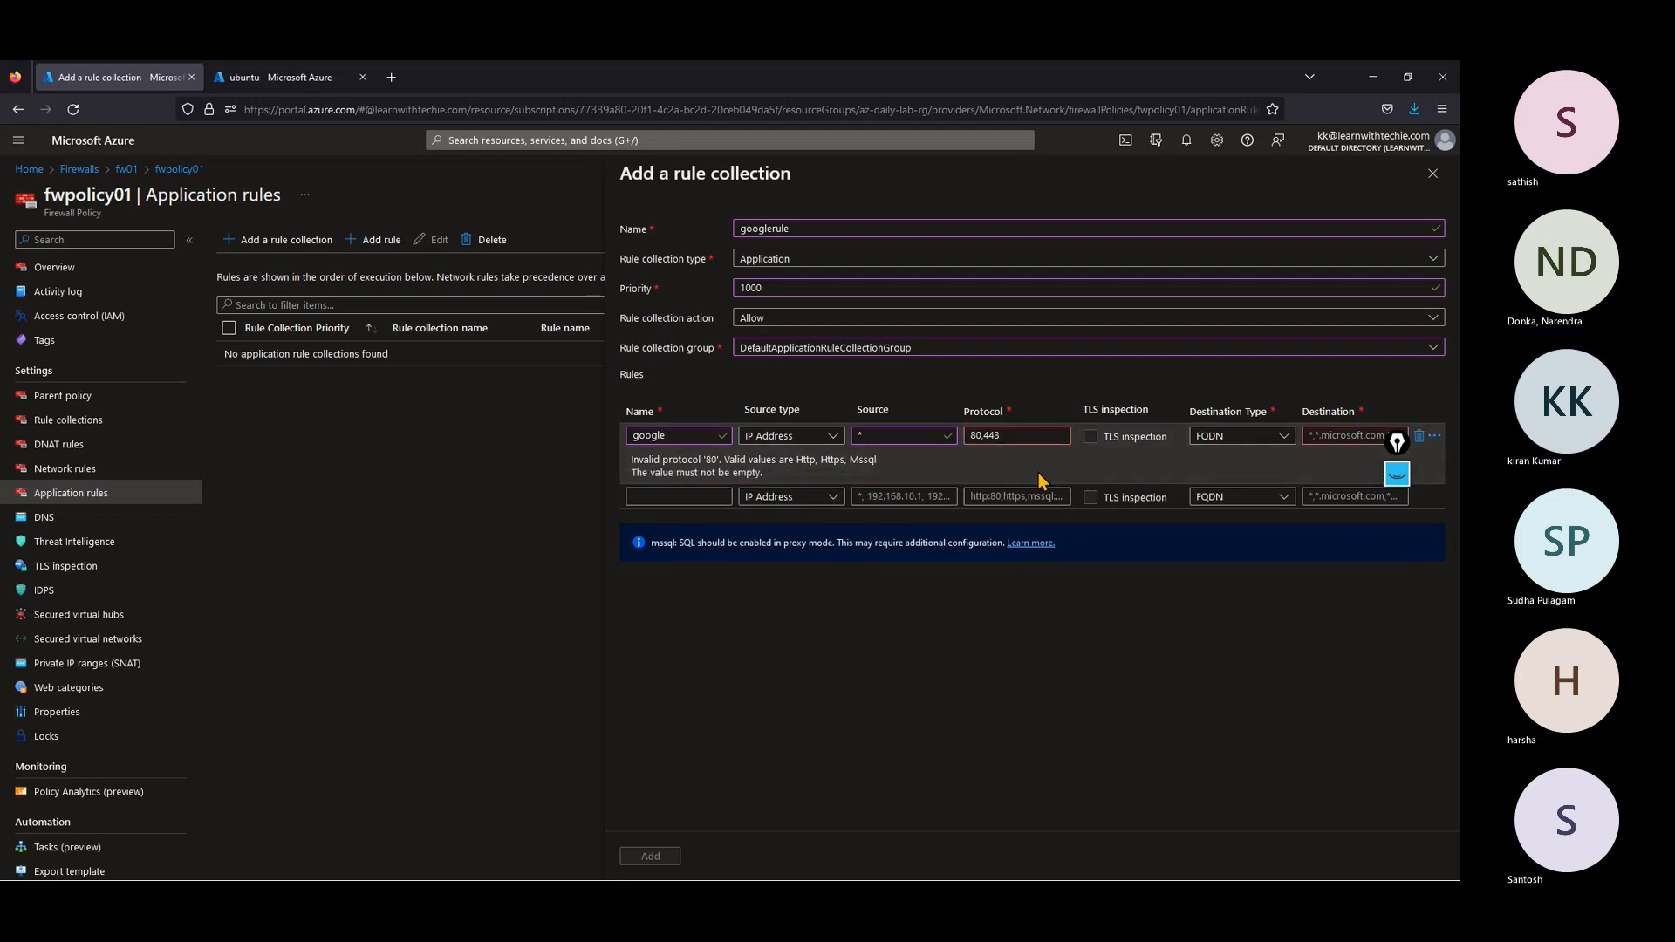
Step: Set the google rule's protocol to http:80,https:443, keeping the destination type as FQDN
{"action": "left_click_drag", "start_coordinate": [1061, 436], "coordinate": [950, 436]}
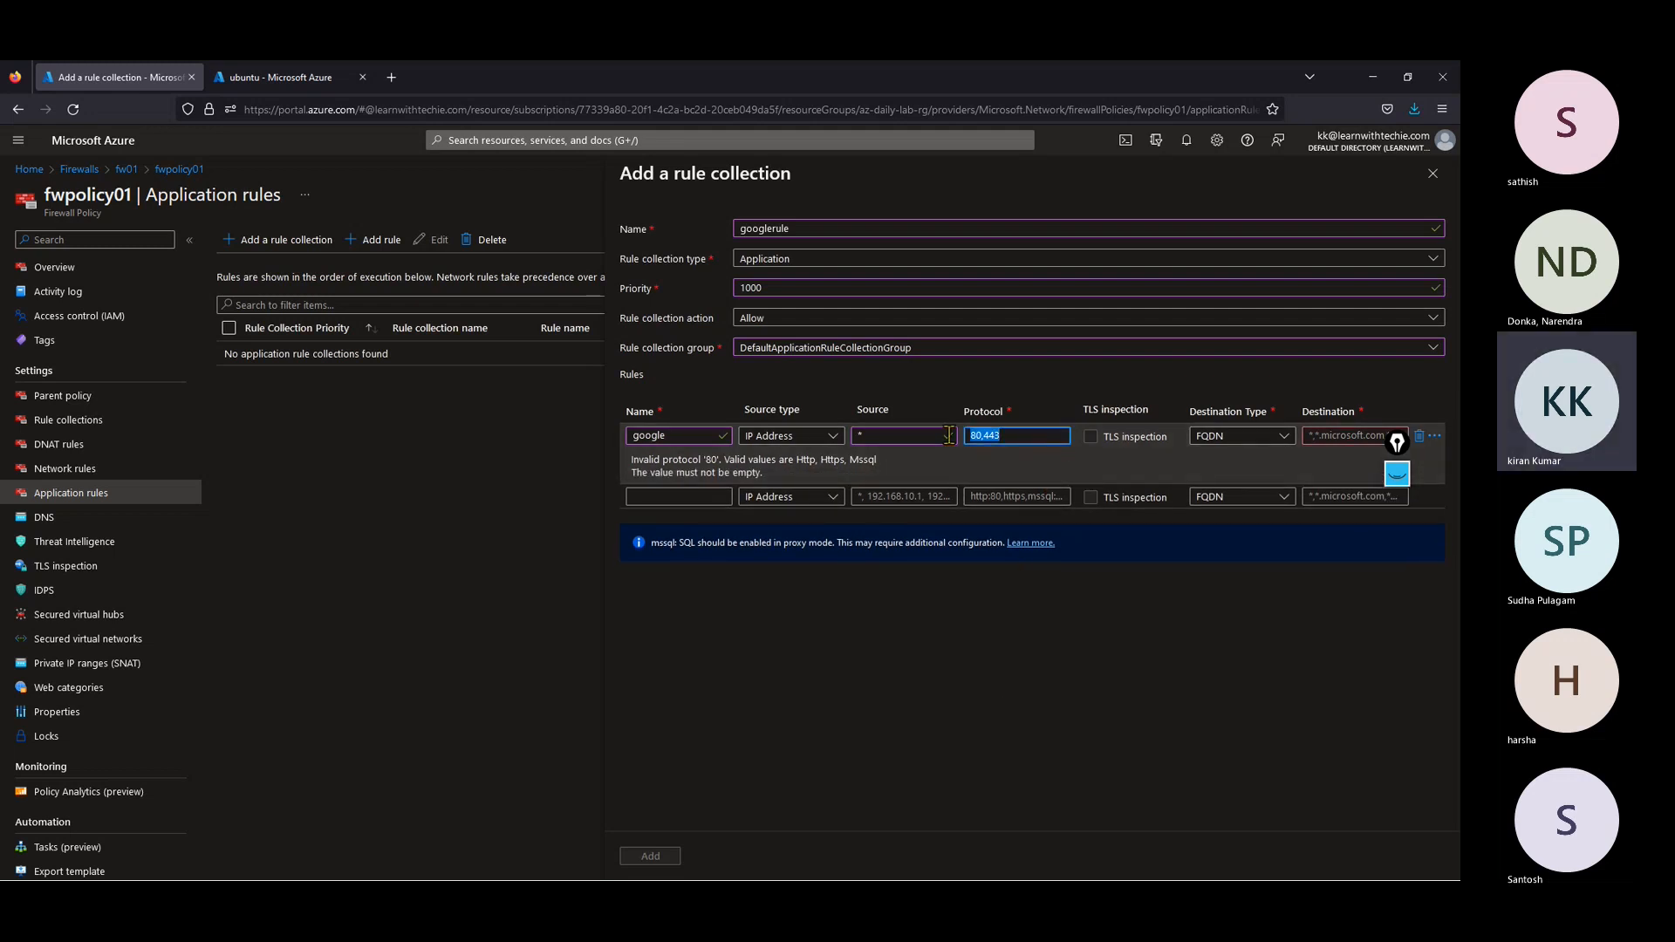
{"action": "type", "text": "http:"}
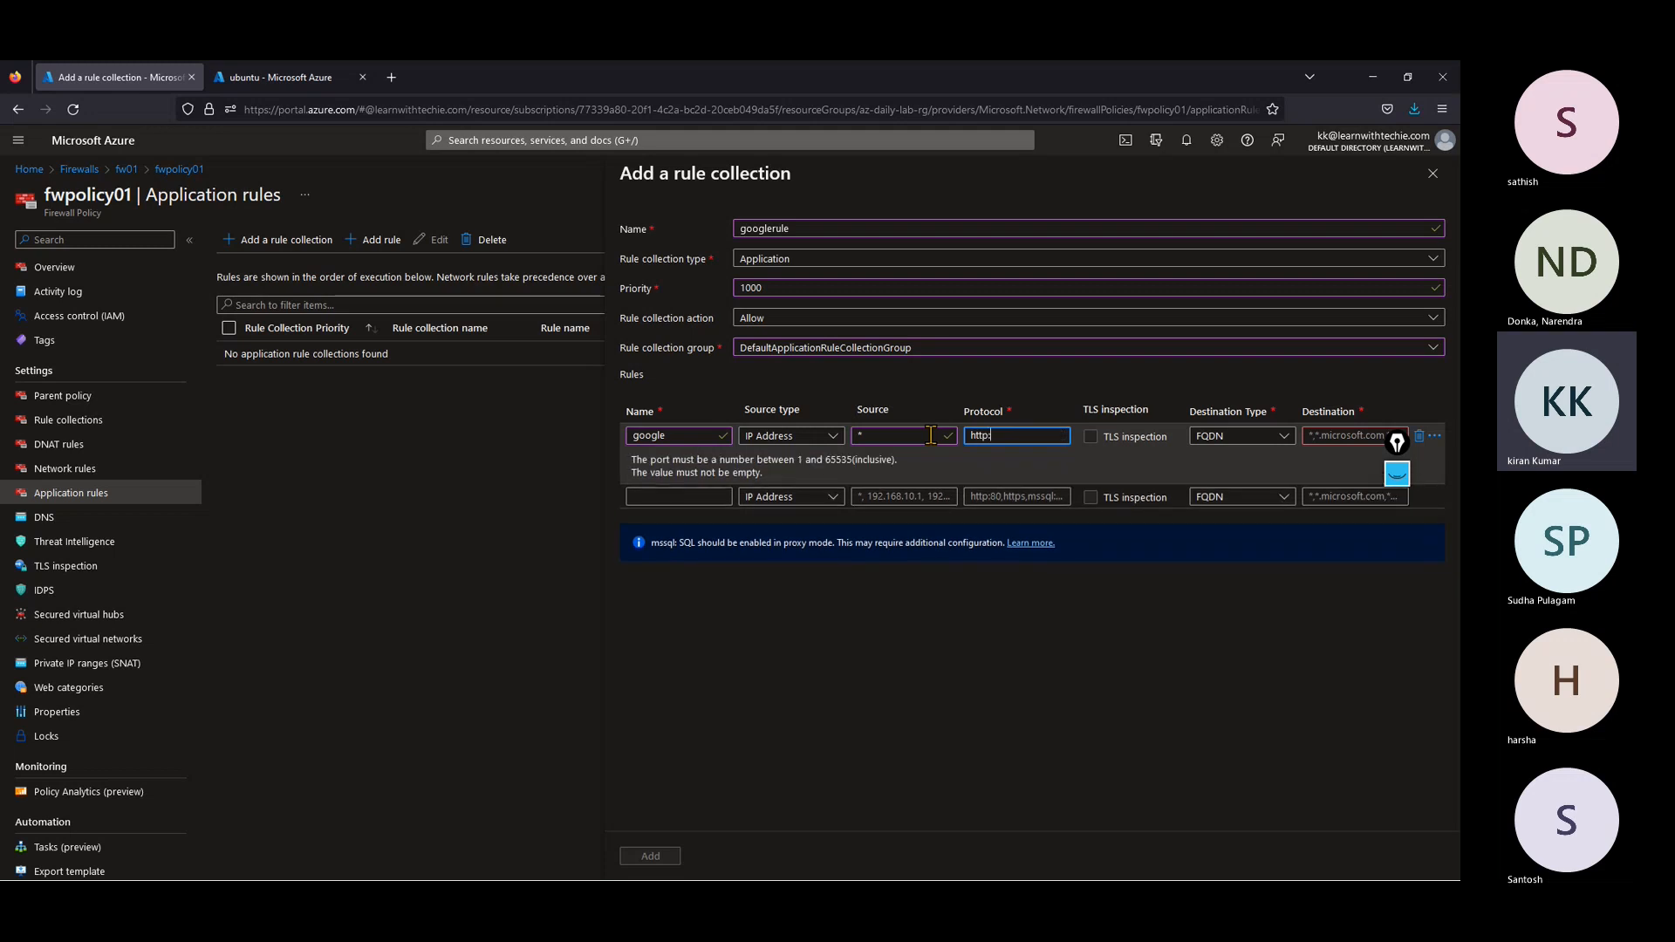
{"action": "type", "text": "80,https:"}
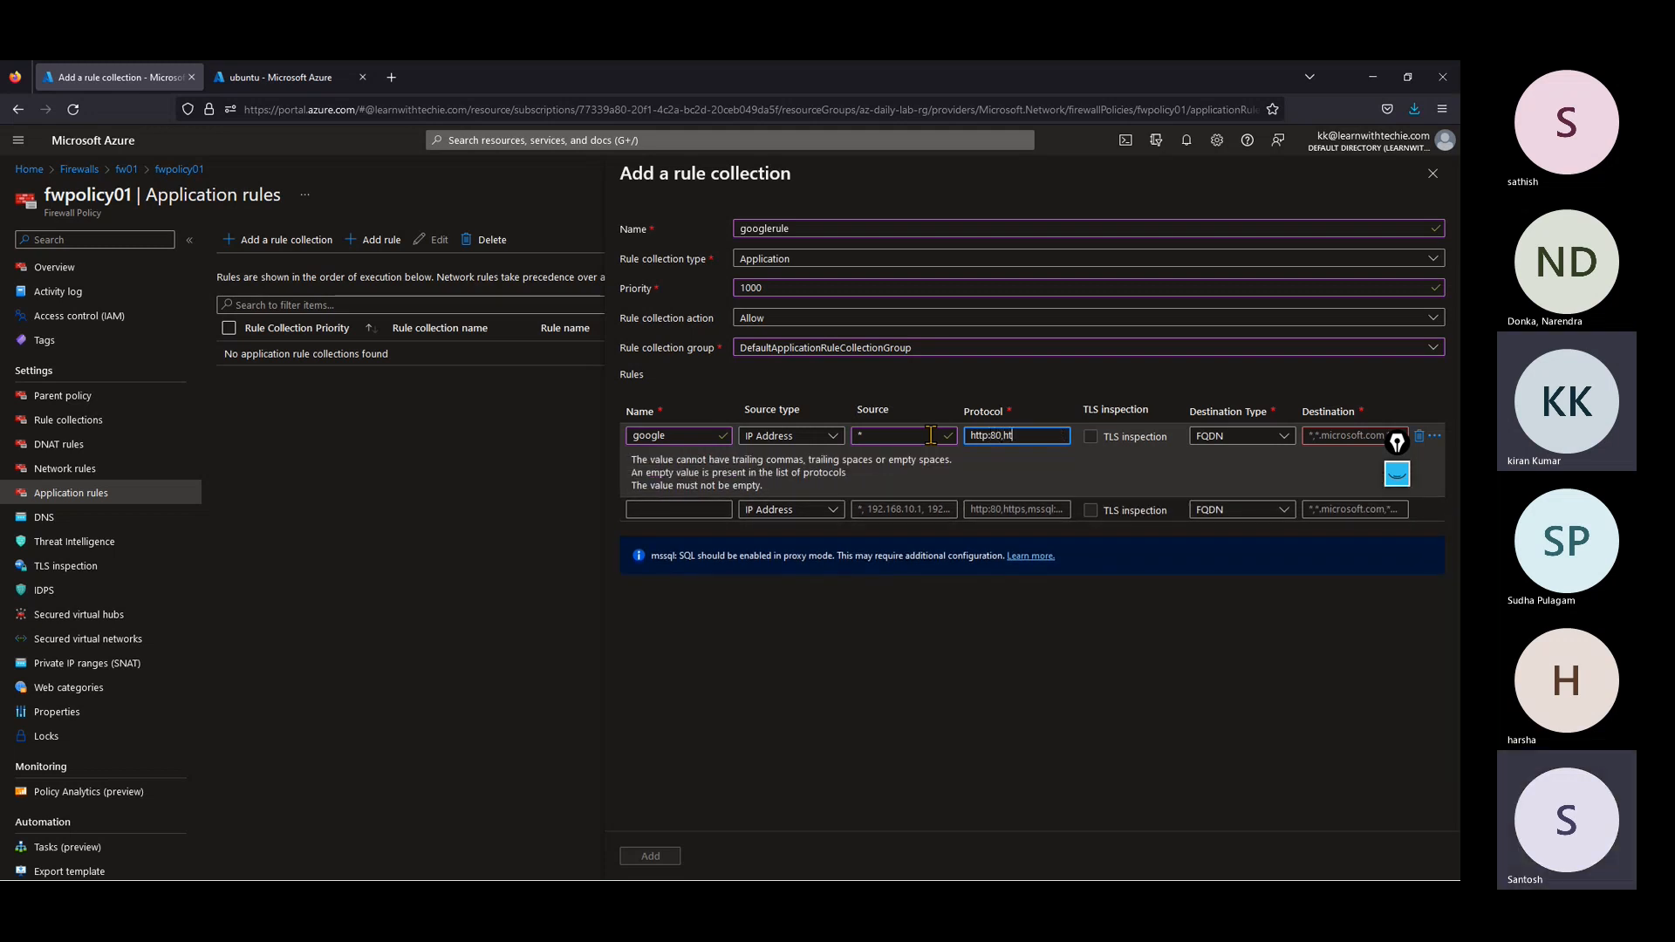
{"action": "type", "text": "4"}
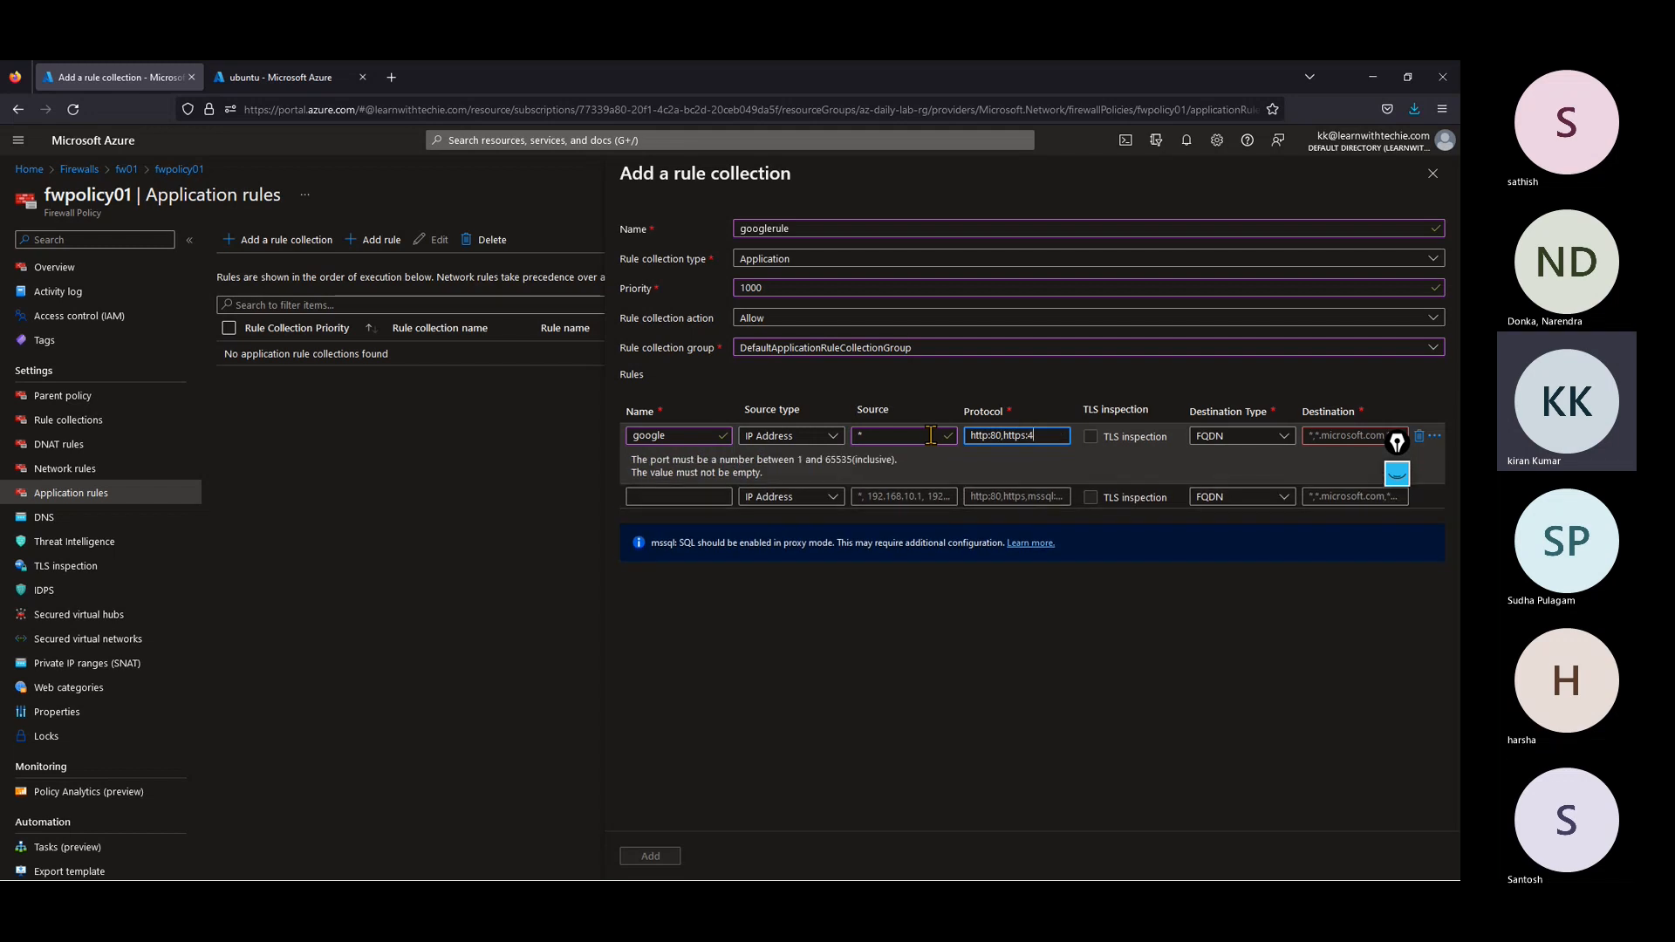
{"action": "type", "text": "43"}
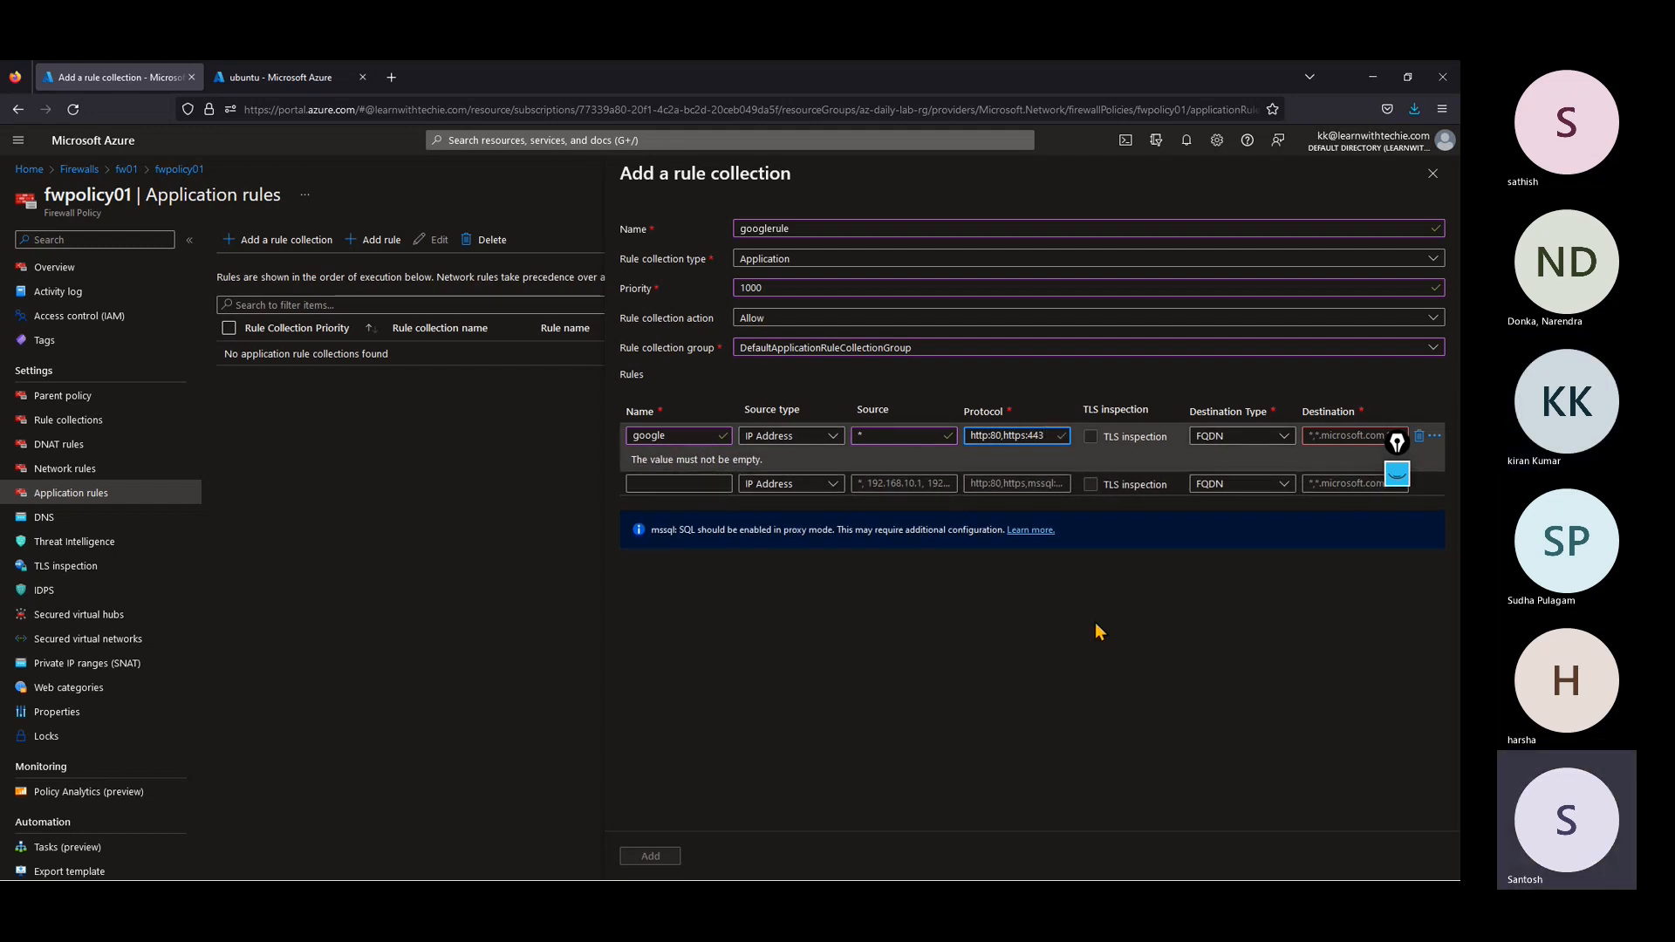
{"action": "key", "text": "Tab"}
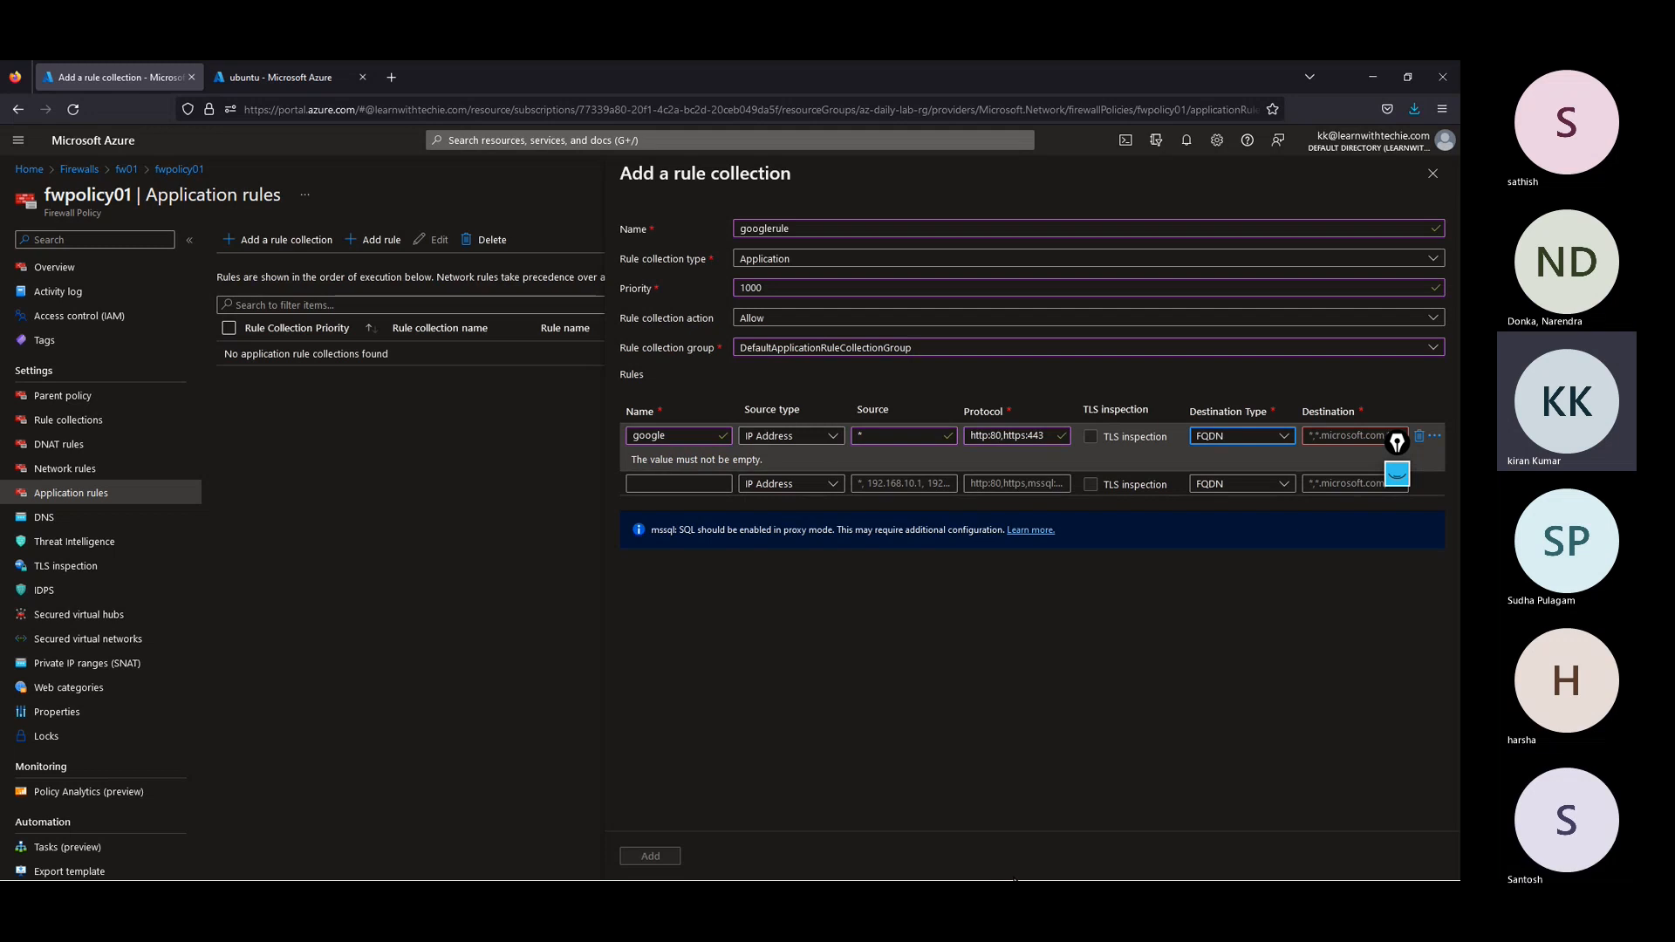
{"action": "key", "text": "Tab"}
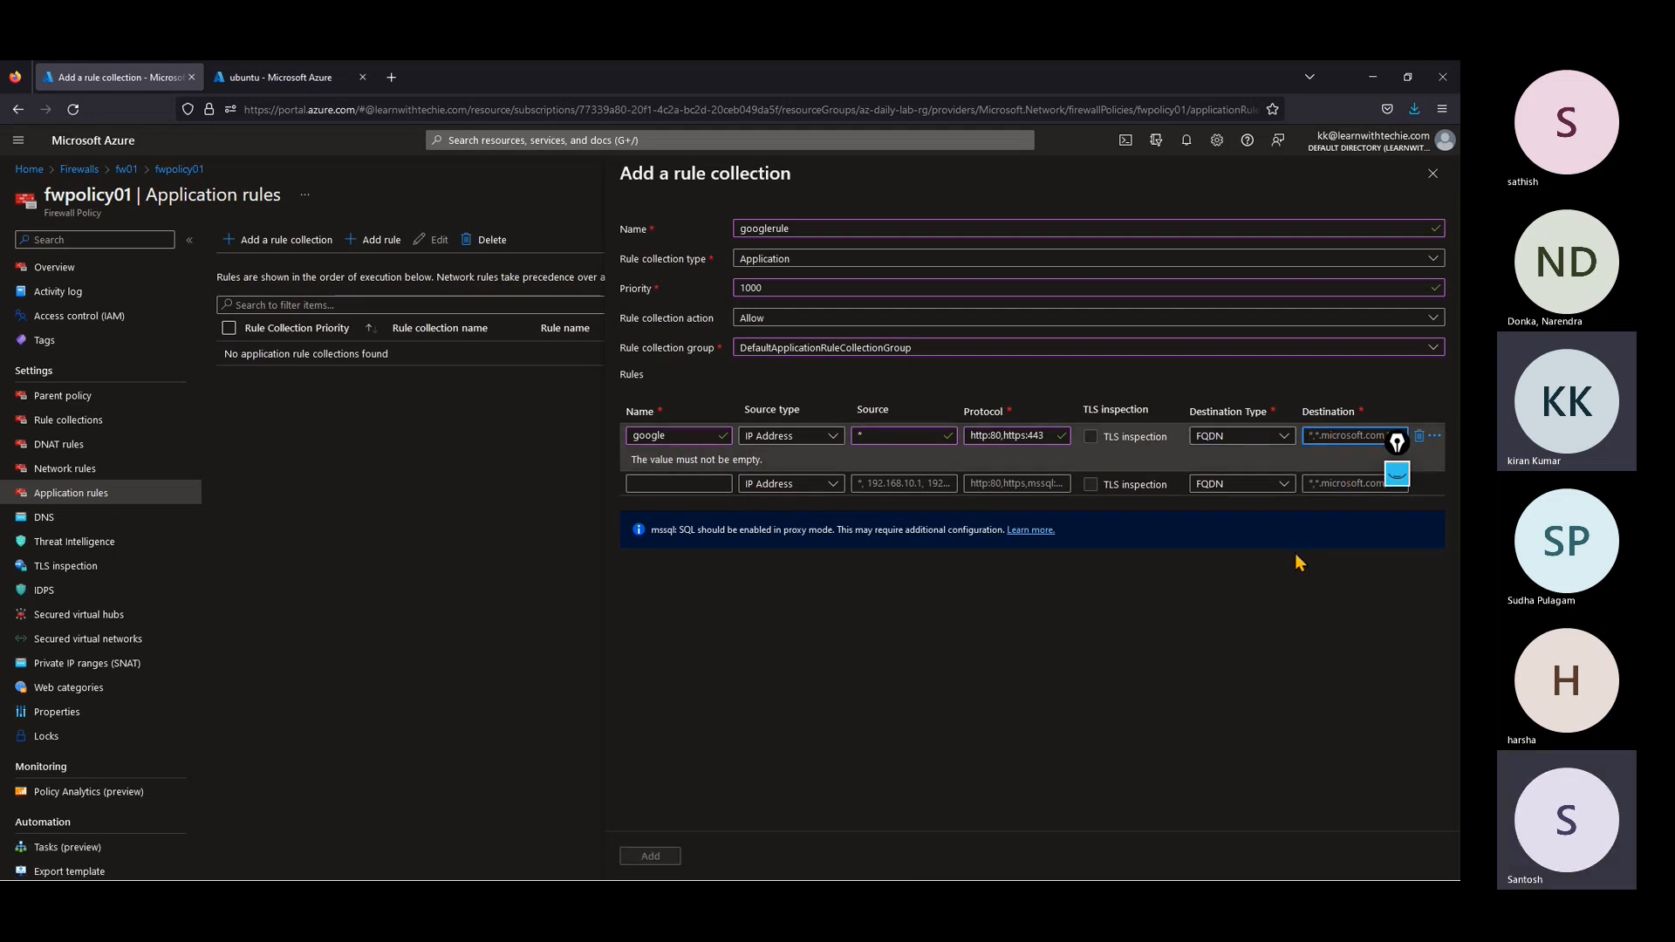
{"action": "type", "text": "ggo"}
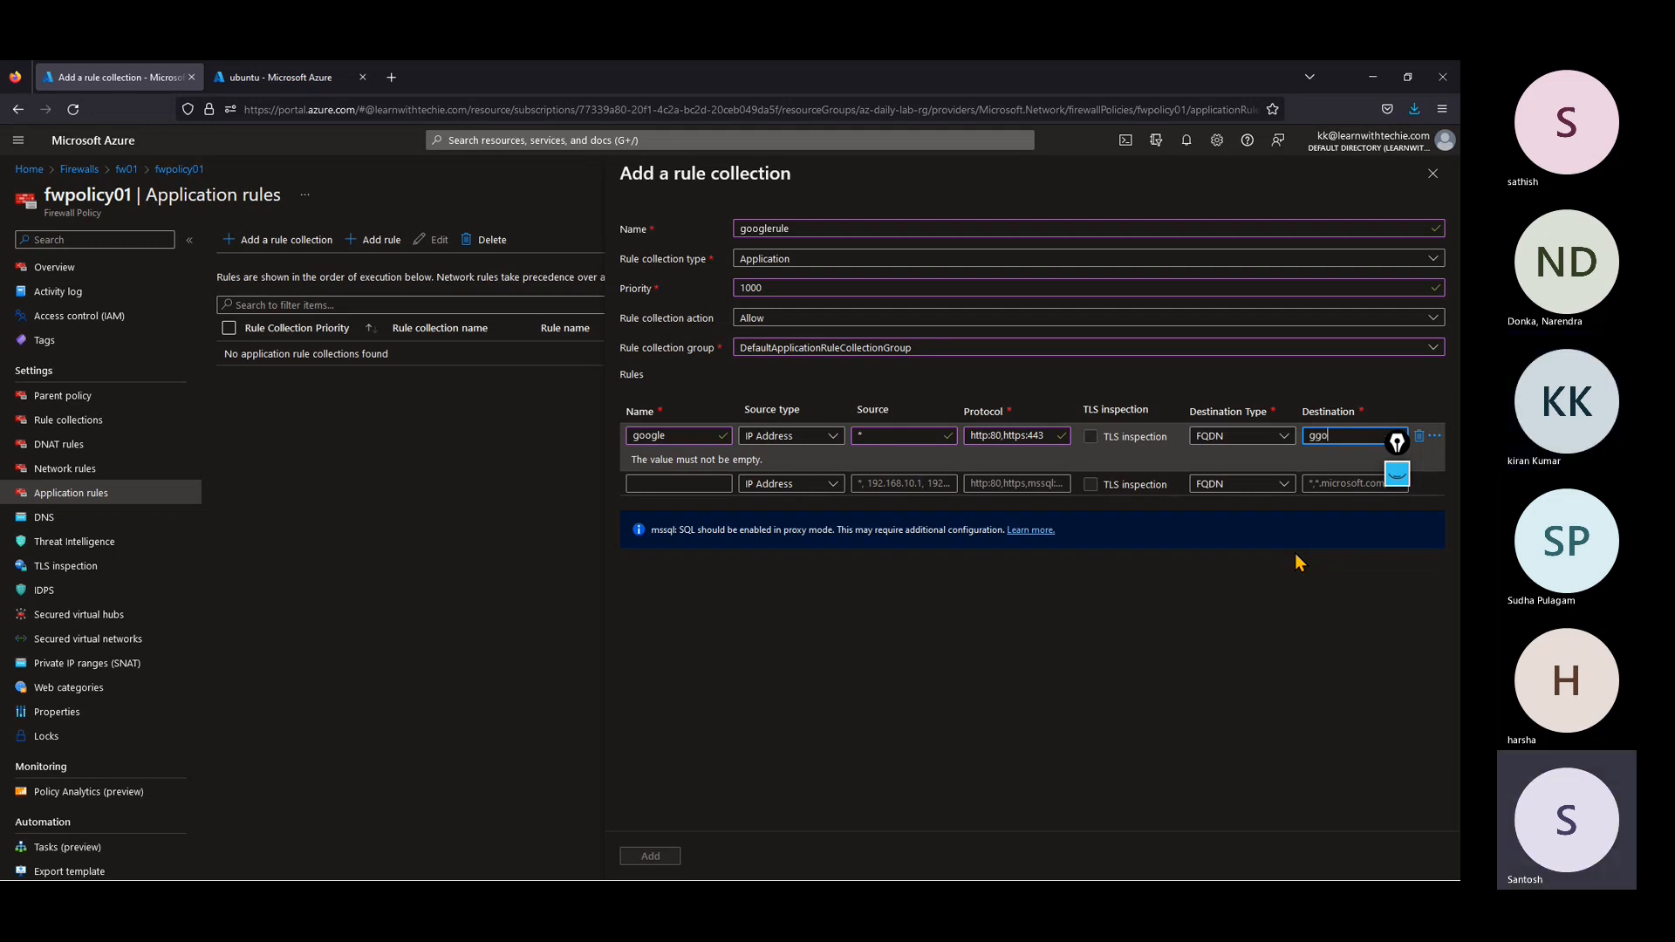
{"action": "key", "text": "BackSpace"}
{"action": "type", "text": "w"}
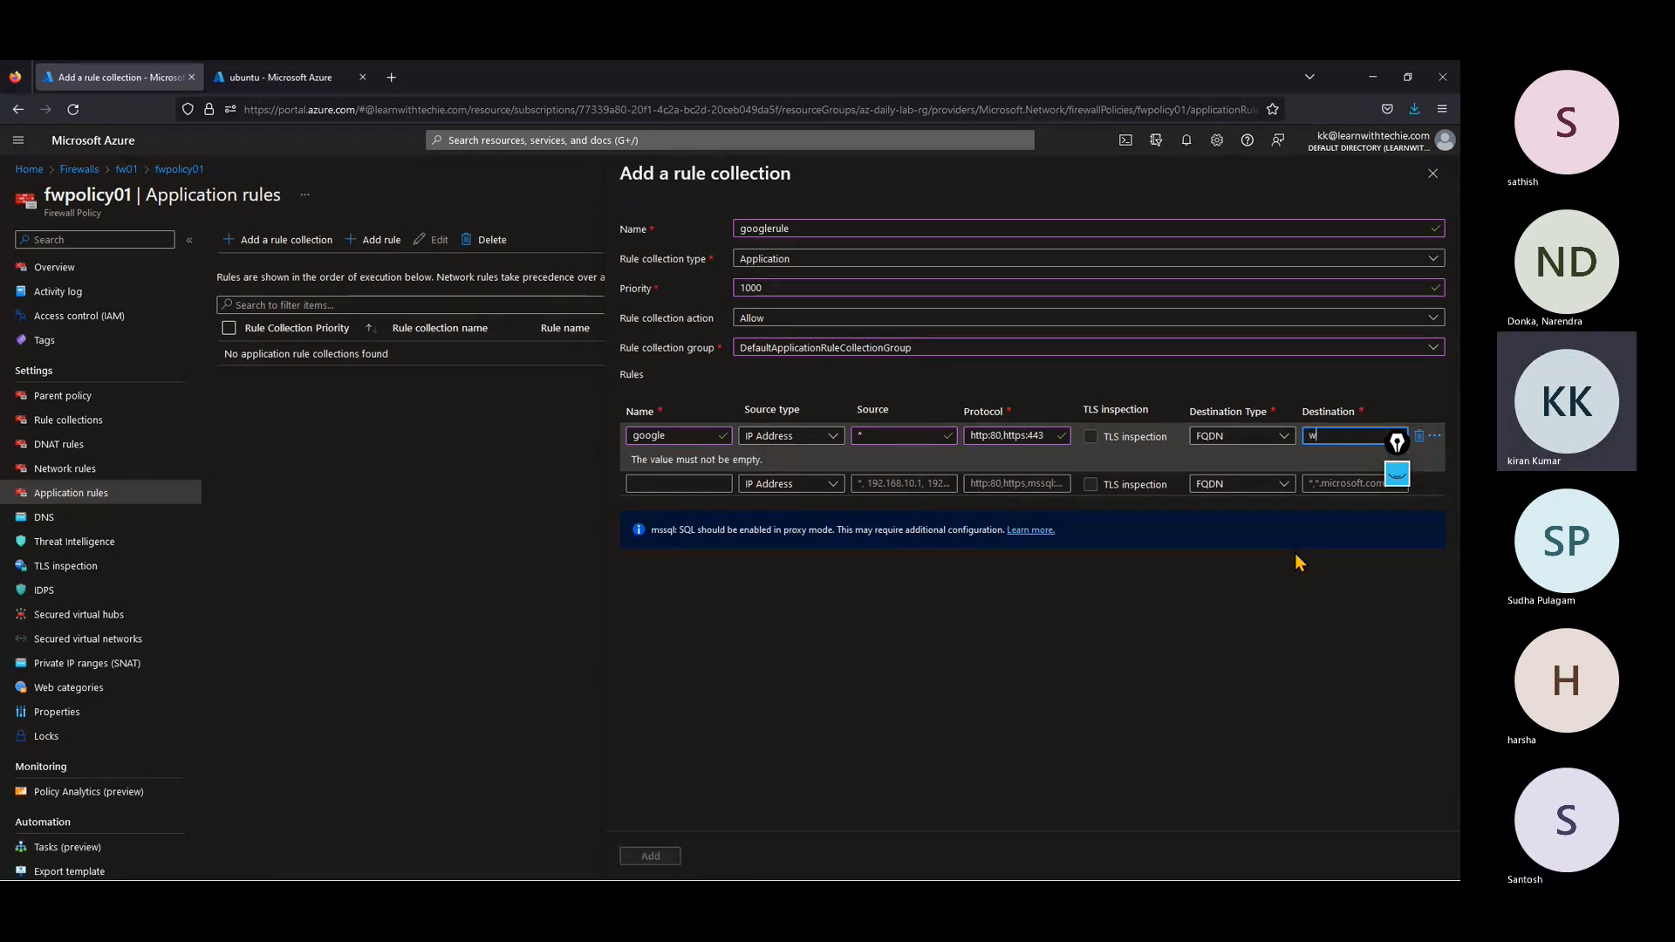
{"action": "type", "text": "wwlggogl"}
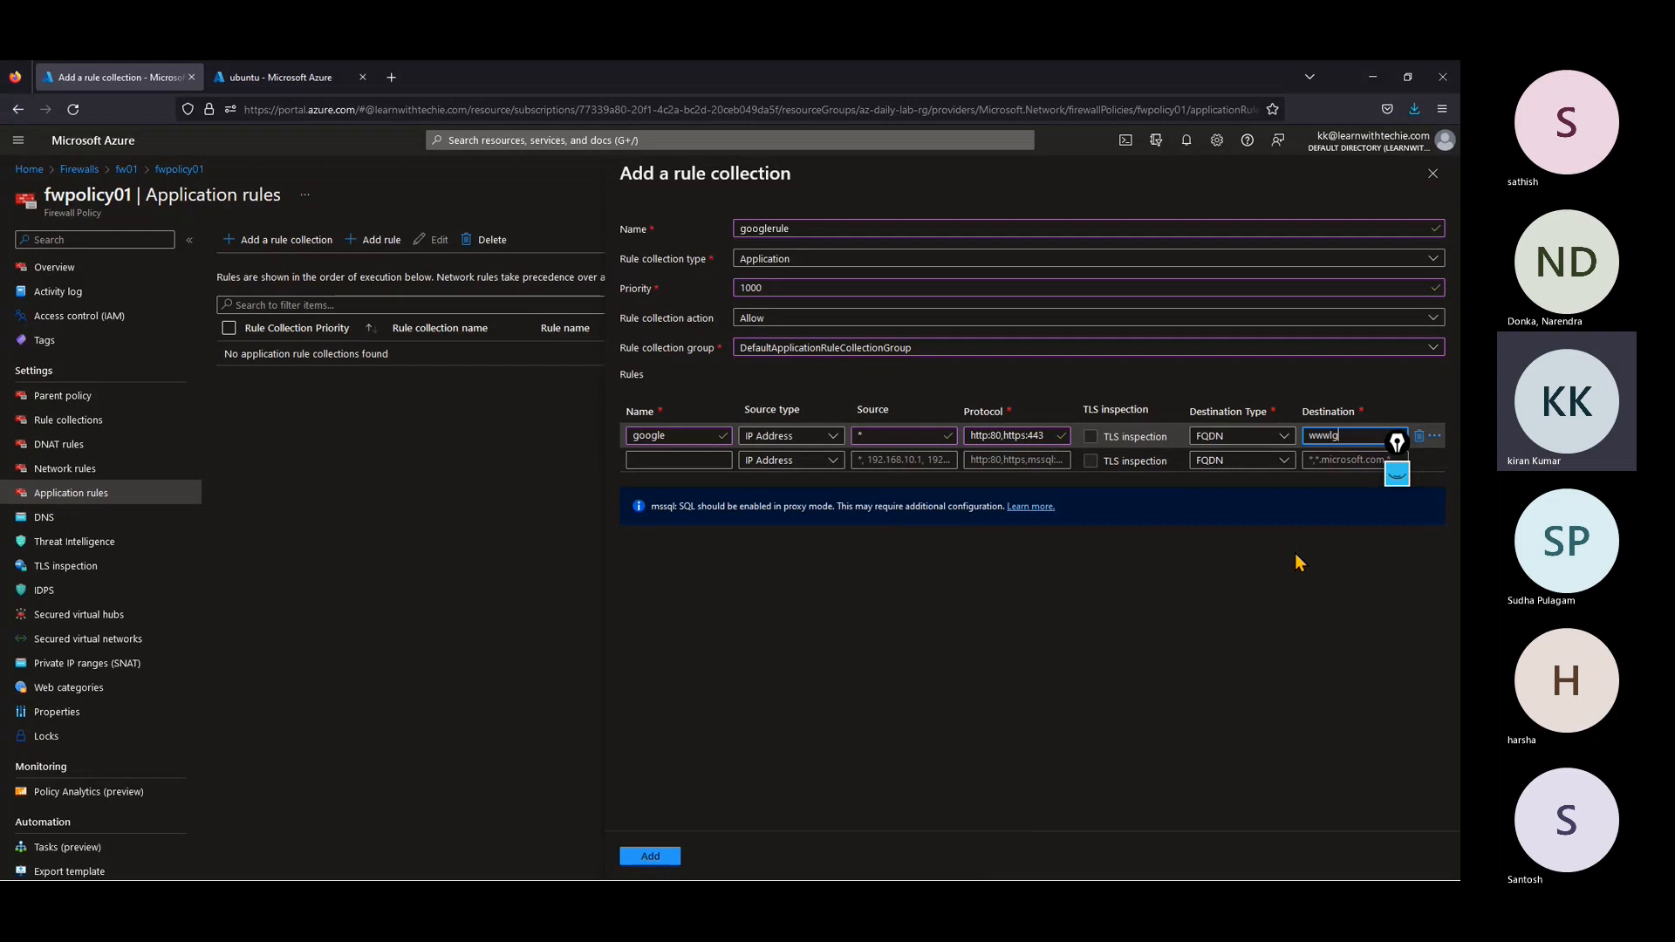
{"action": "key", "text": "BackSpace"}
{"action": "key", "text": "BackSpace"}
{"action": "key", "text": "BackSpace"}
{"action": "key", "text": "BackSpace"}
{"action": "key", "text": "BackSpace"}
{"action": "key", "text": "BackSpace"}
{"action": "key", "text": "BackSpace"}
{"action": "key", "text": "BackSpace"}
{"action": "key", "text": "BackSpace"}
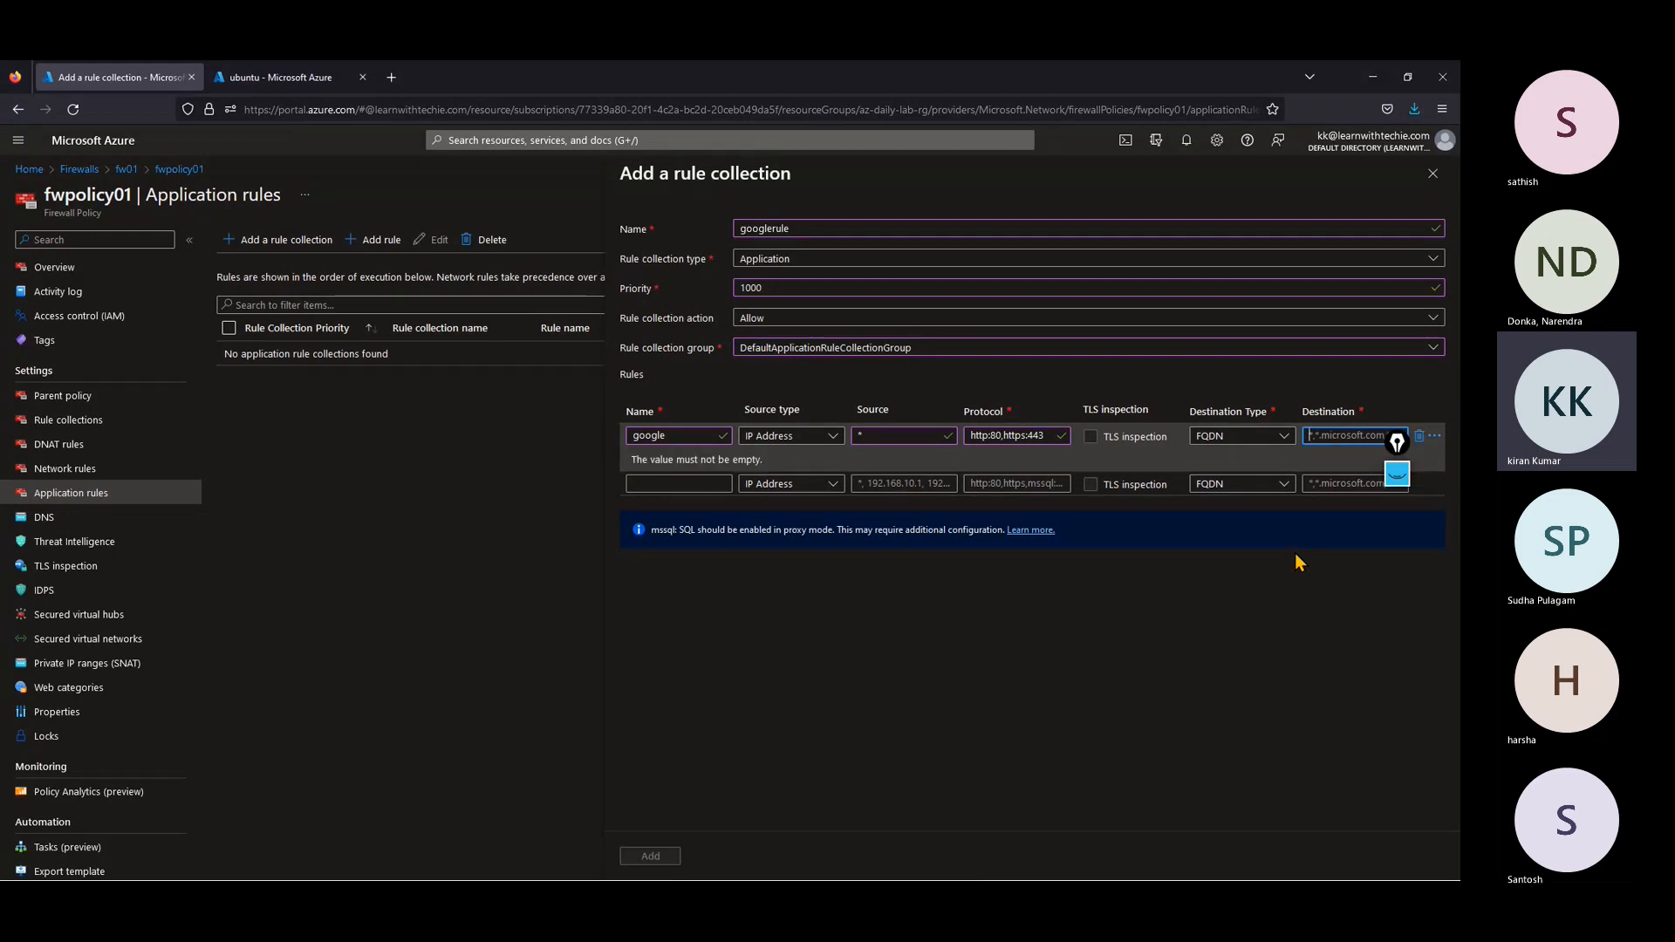
{"action": "type", "text": "*"}
{"action": "key", "text": "BackSpace"}
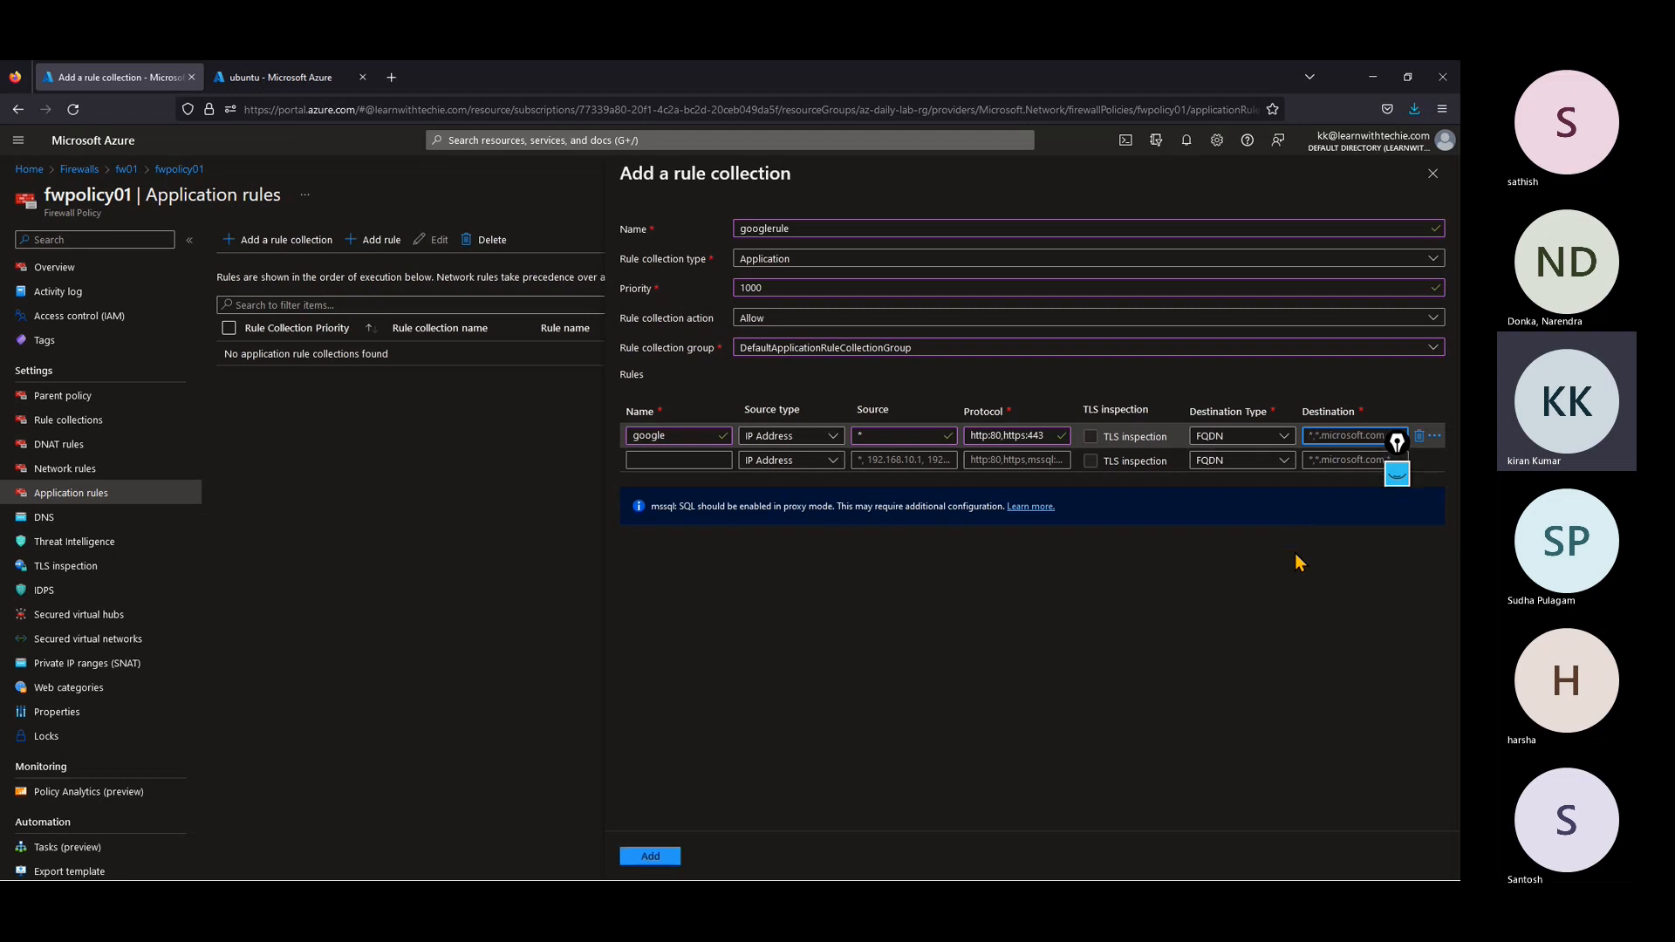
{"action": "type", "text": "goo"}
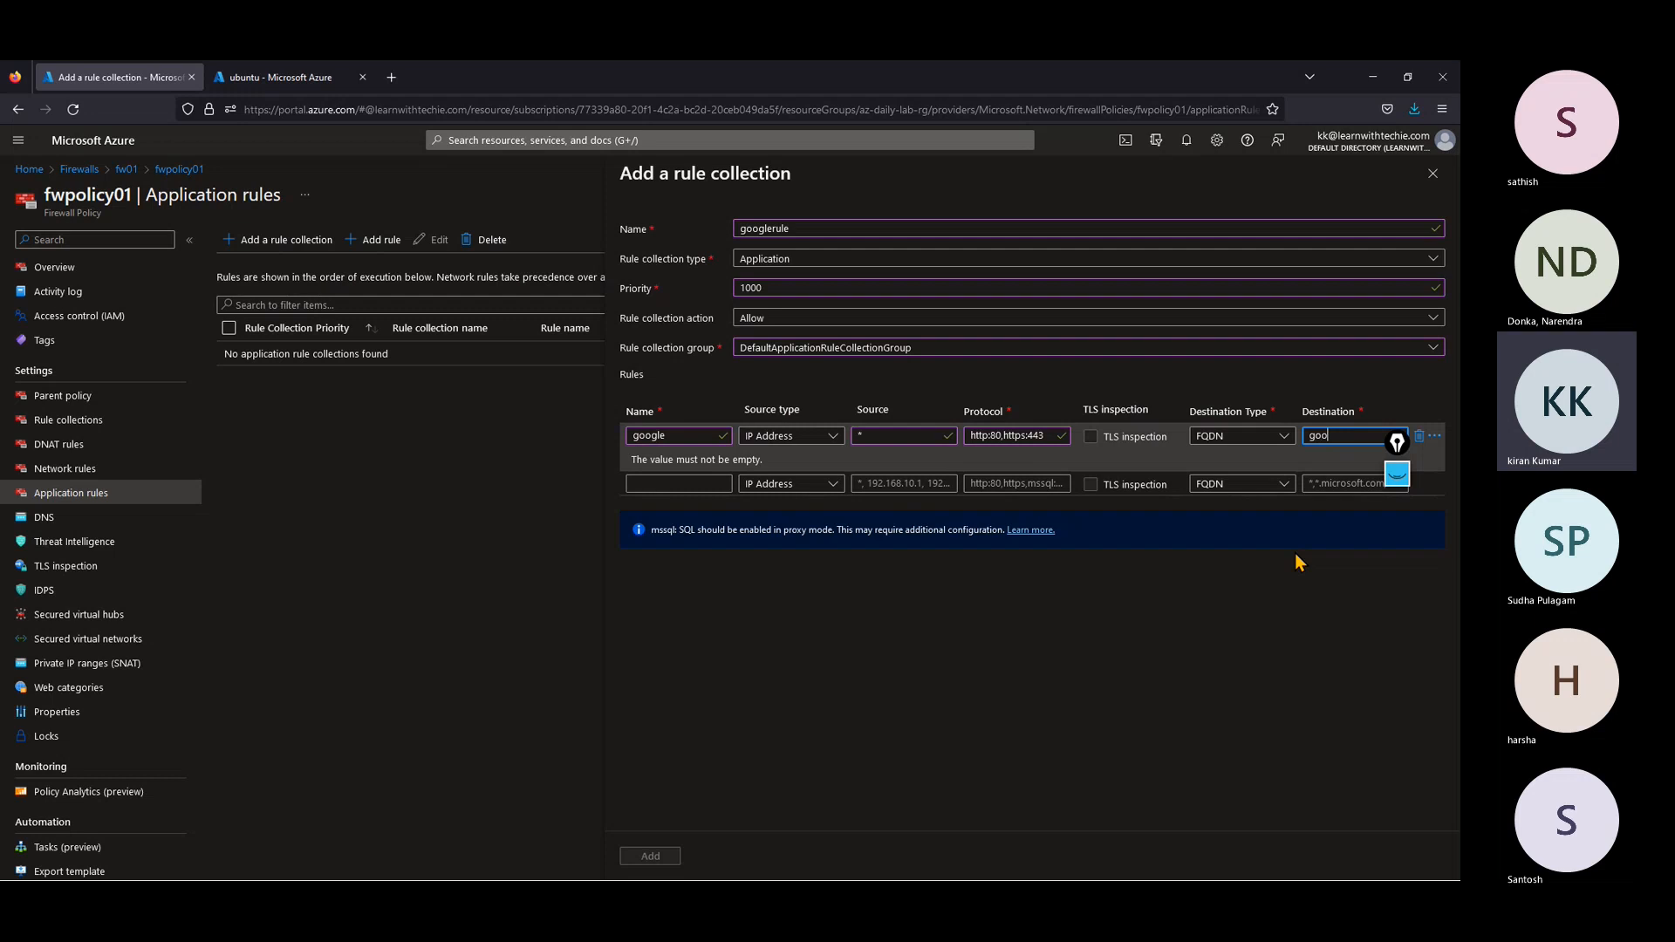
{"action": "type", "text": "gle.com"}
{"action": "left_click", "coordinate": [1300, 561]}
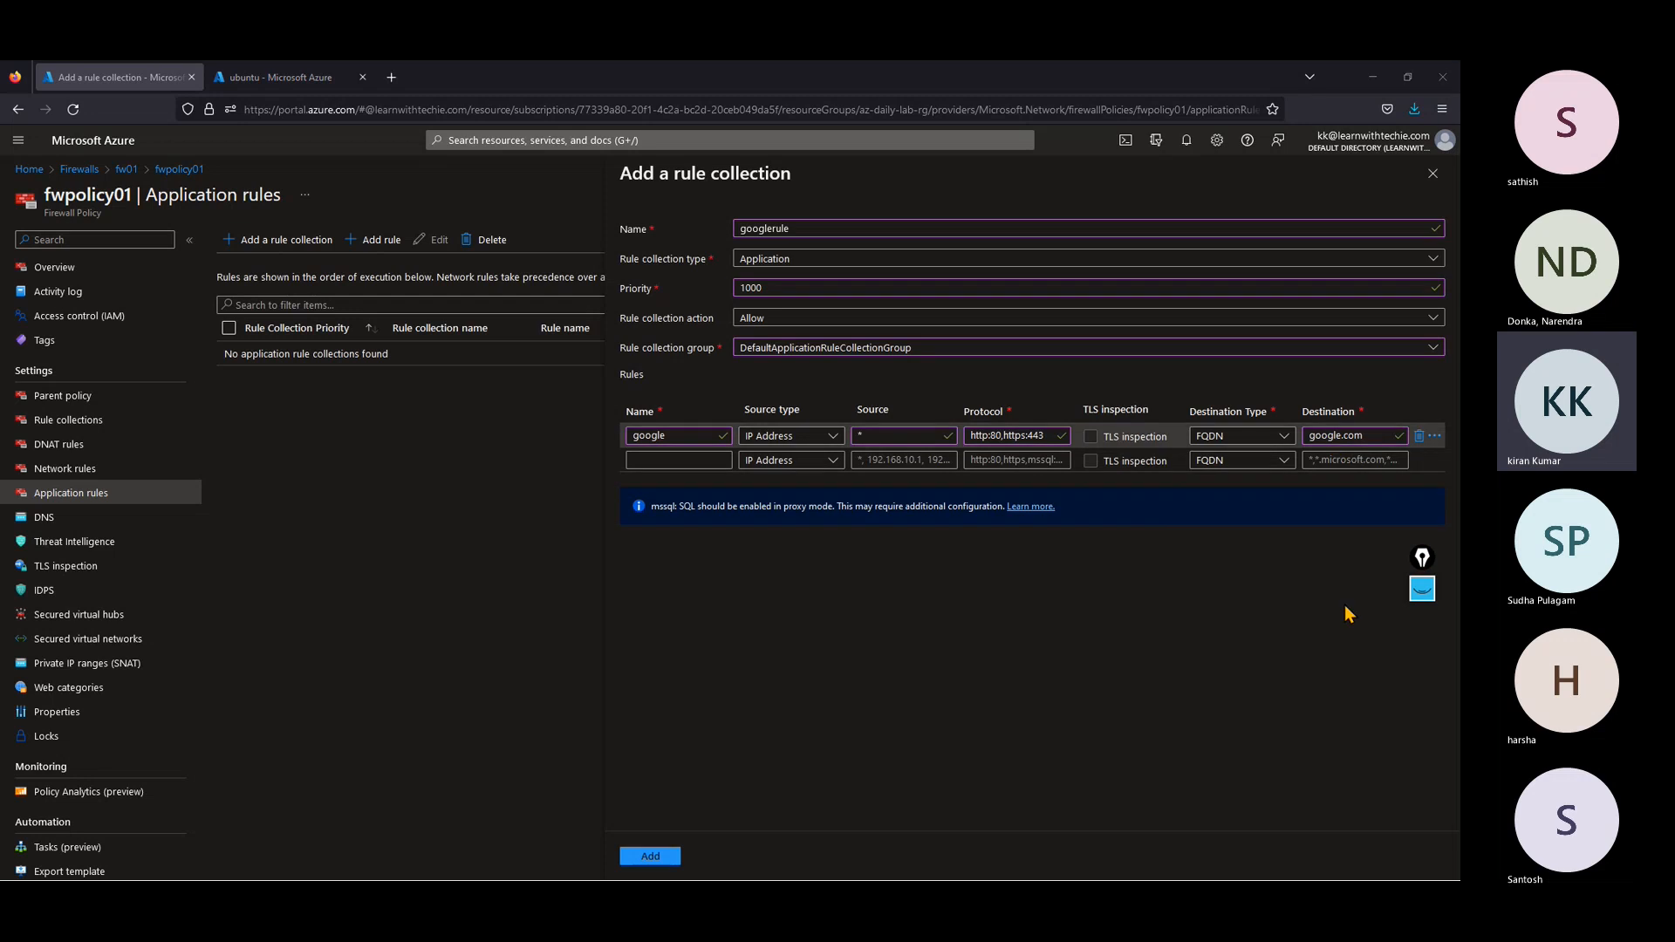
{"action": "left_click", "coordinate": [1310, 435]}
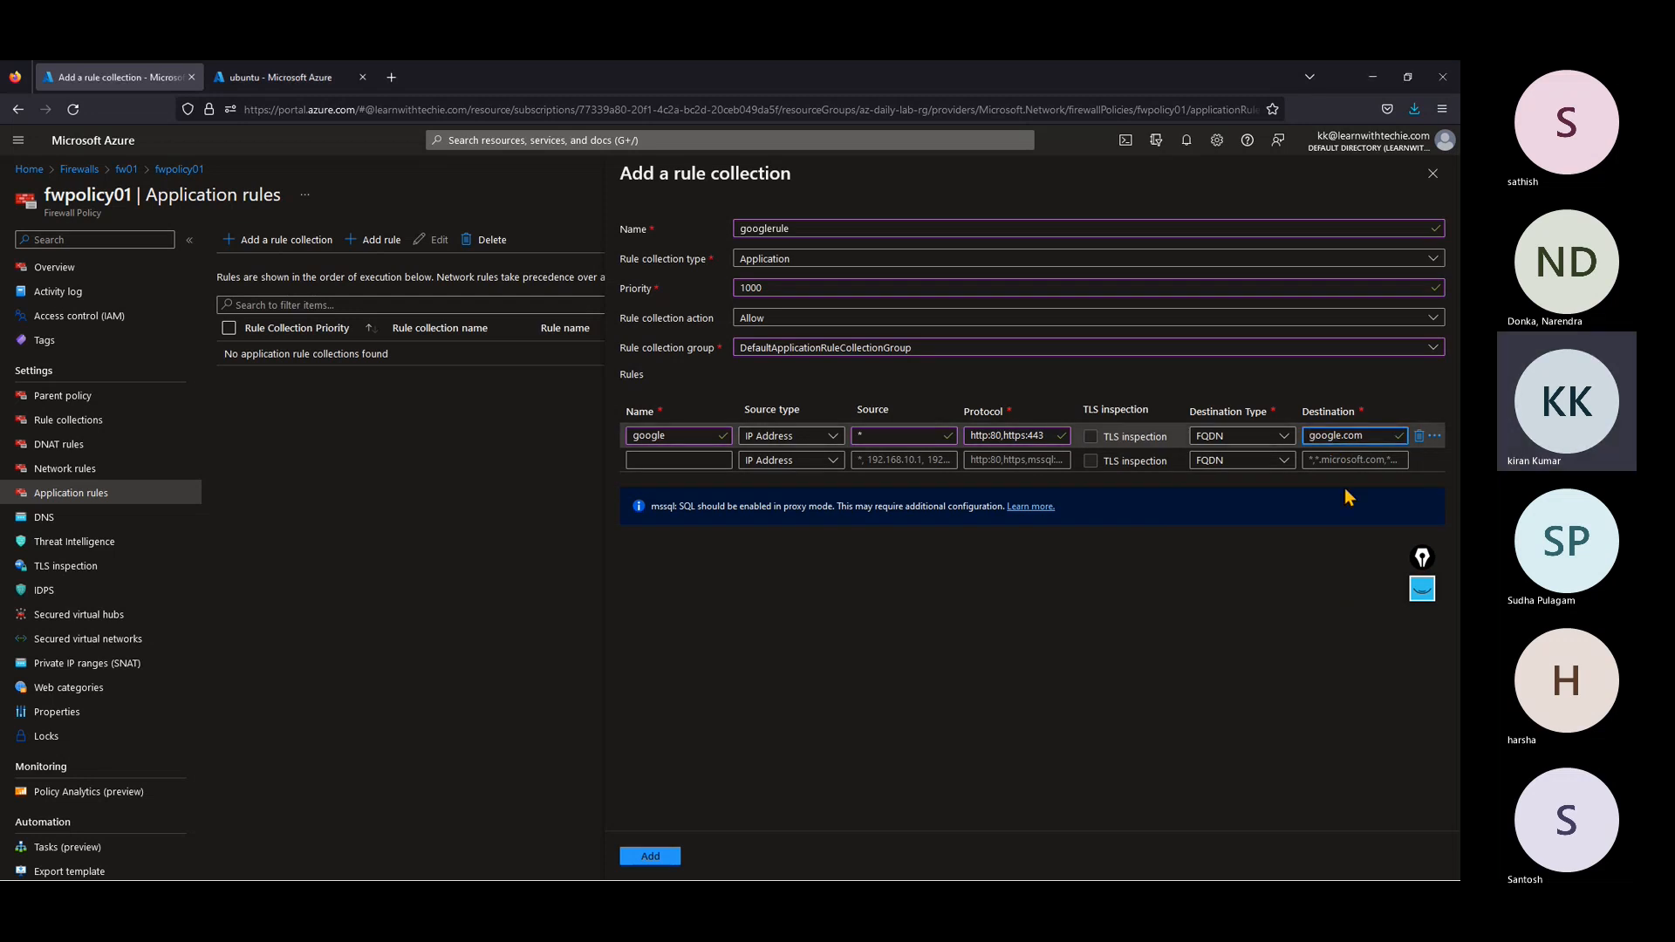
{"action": "type", "text": "www."}
{"action": "left_click", "coordinate": [1284, 611]}
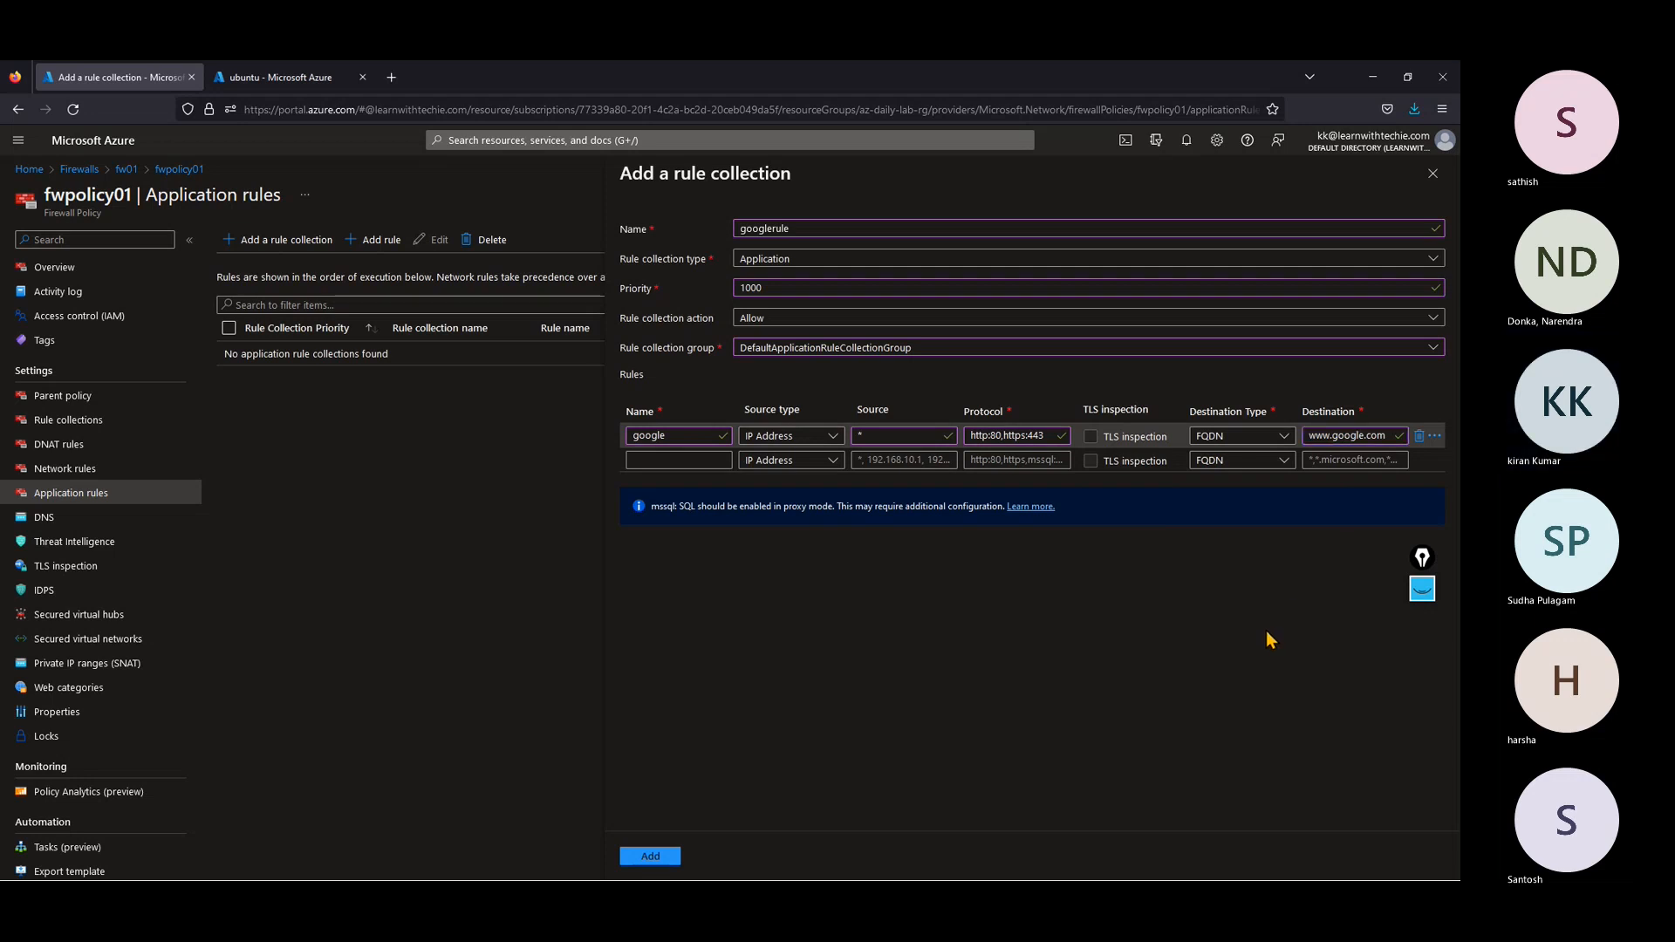
{"action": "left_click", "coordinate": [656, 858]}
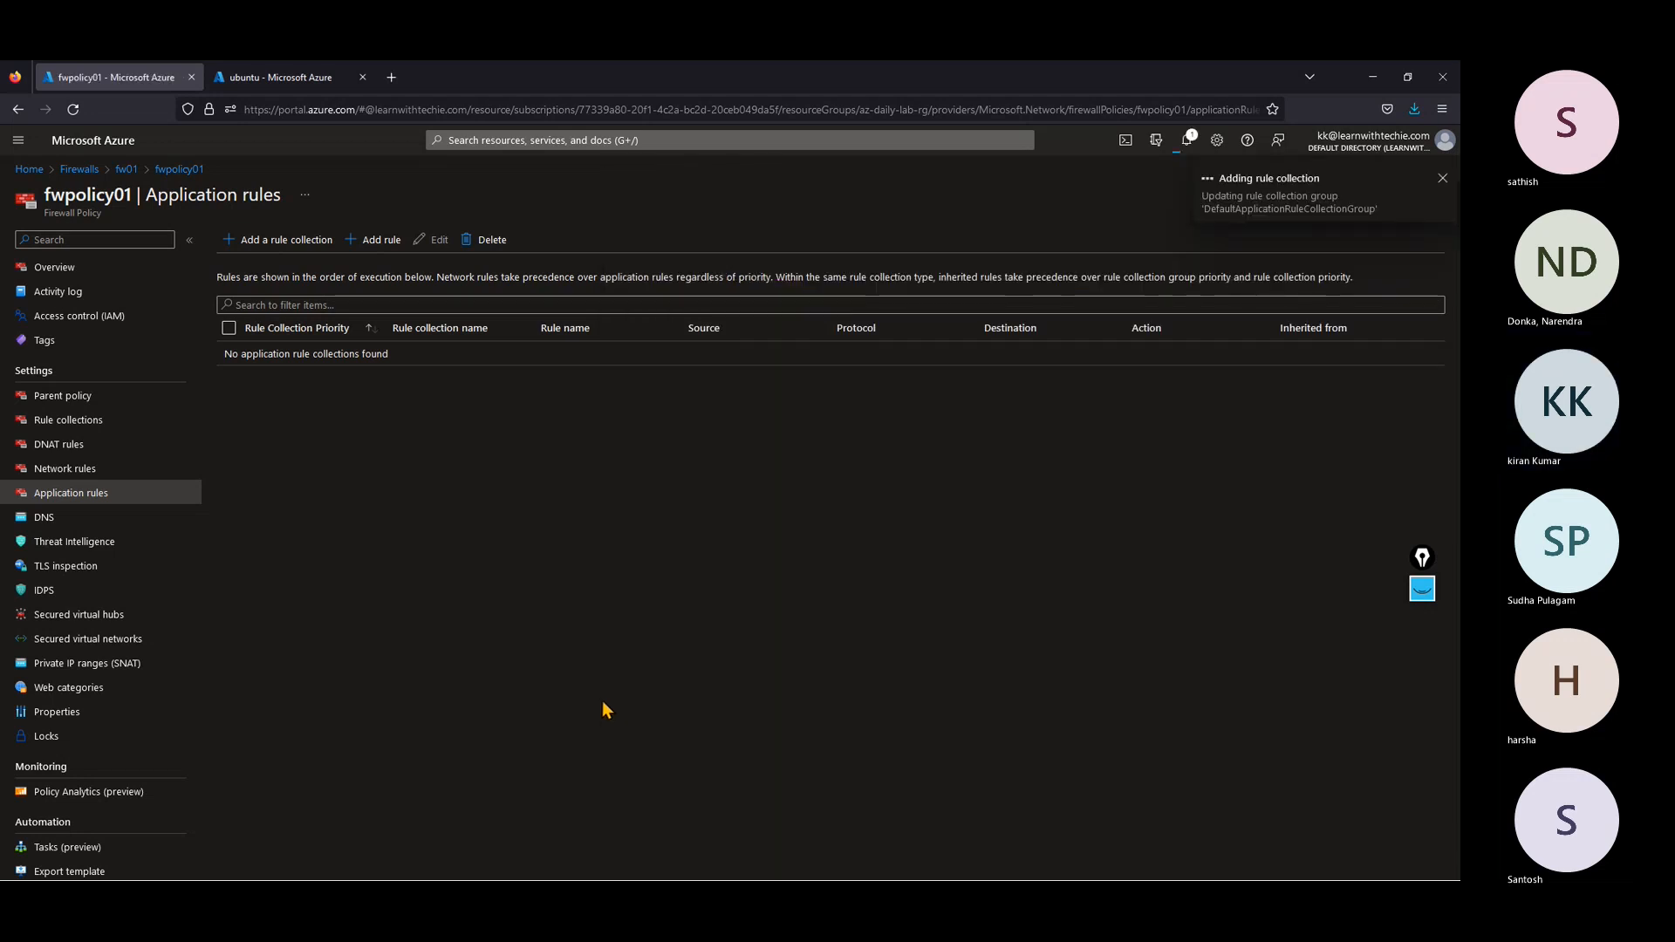
Step: Return to the PuTTY session, stop the running ping to google.com, and examine its packet loss in a maximized terminal
{"action": "left_click", "coordinate": [1372, 80]}
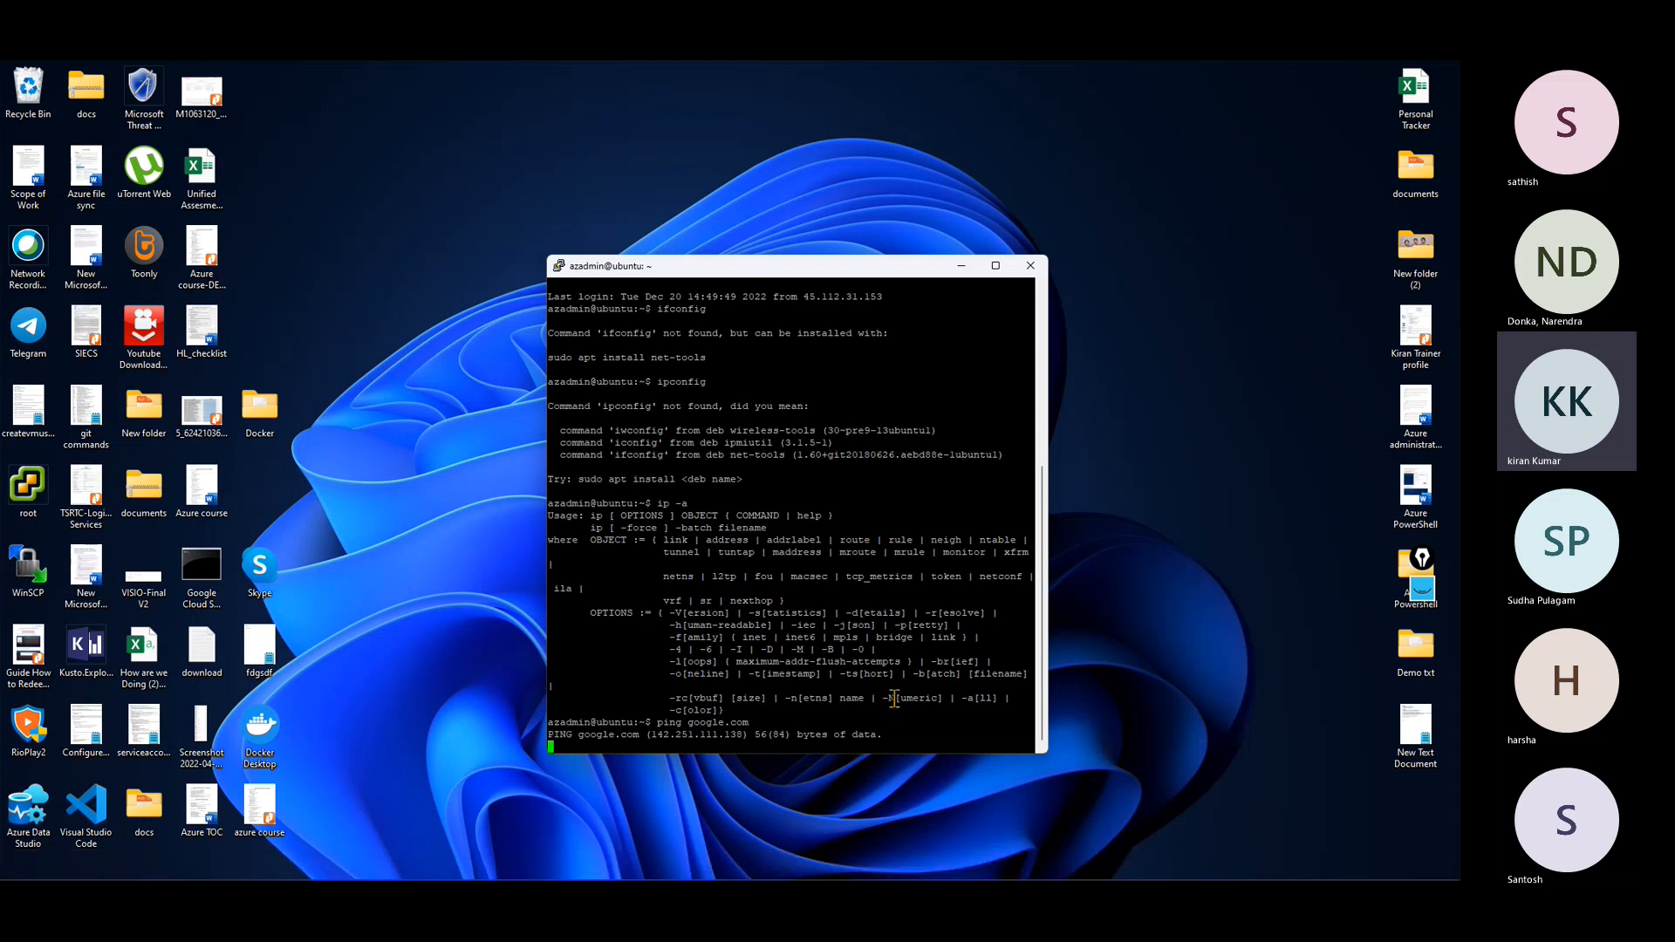
{"action": "key", "text": "ctrl+x"}
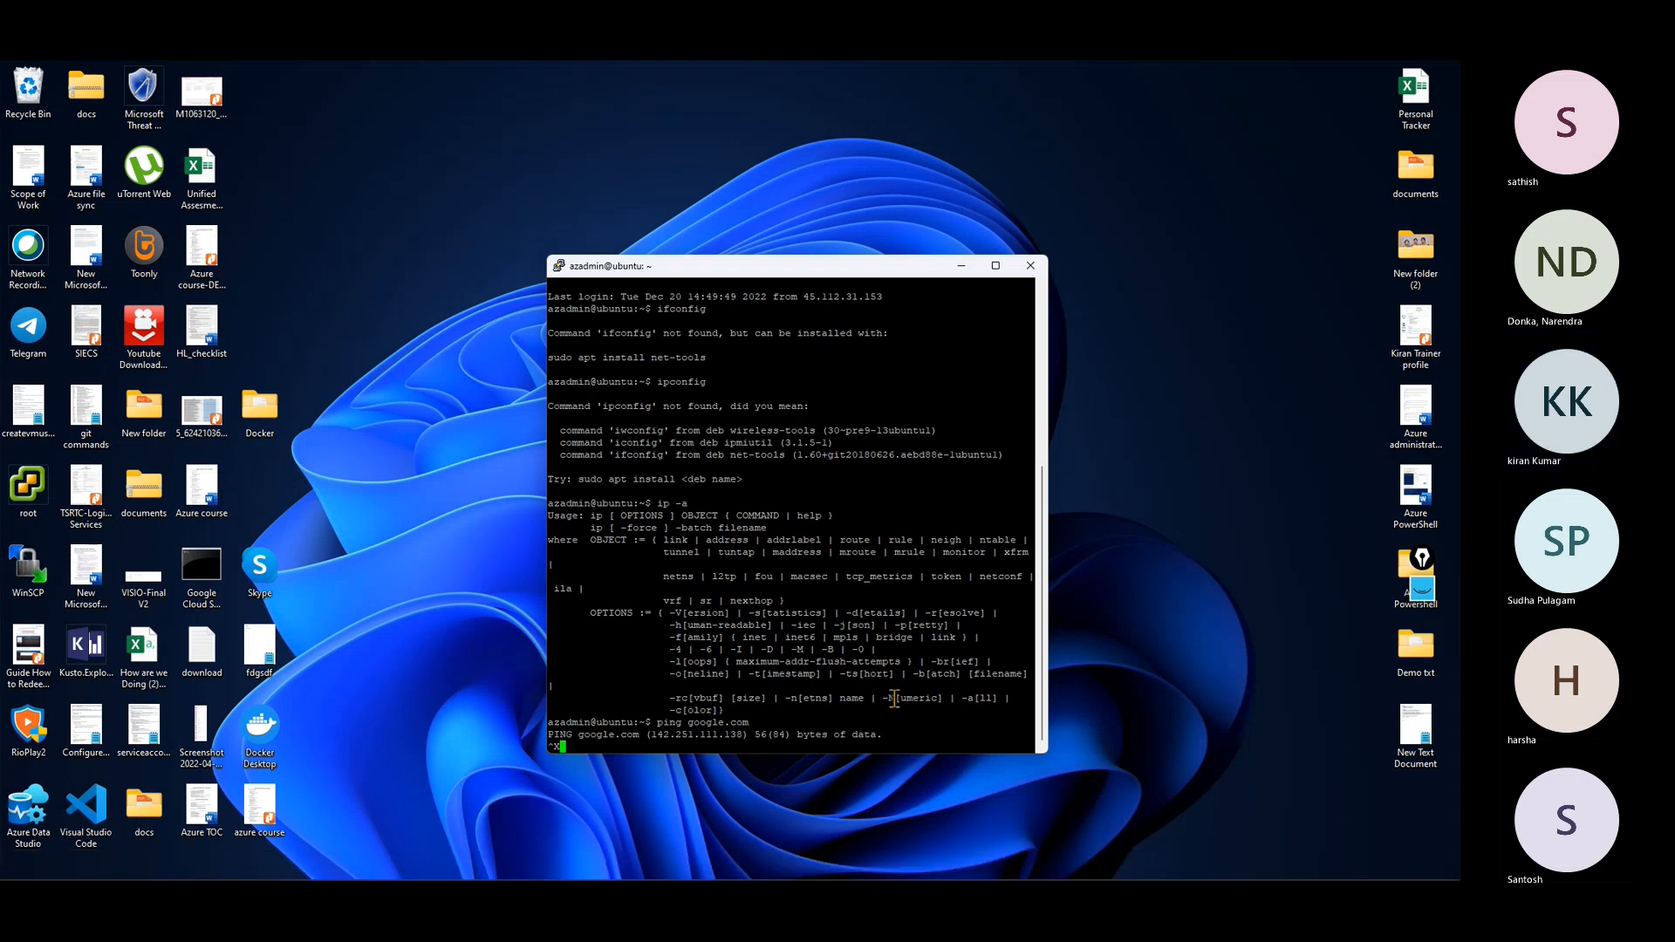
{"action": "key", "text": "BackSpace"}
{"action": "key", "text": "BackSpace"}
{"action": "key", "text": "BackSpace"}
{"action": "key", "text": "ctrl+c"}
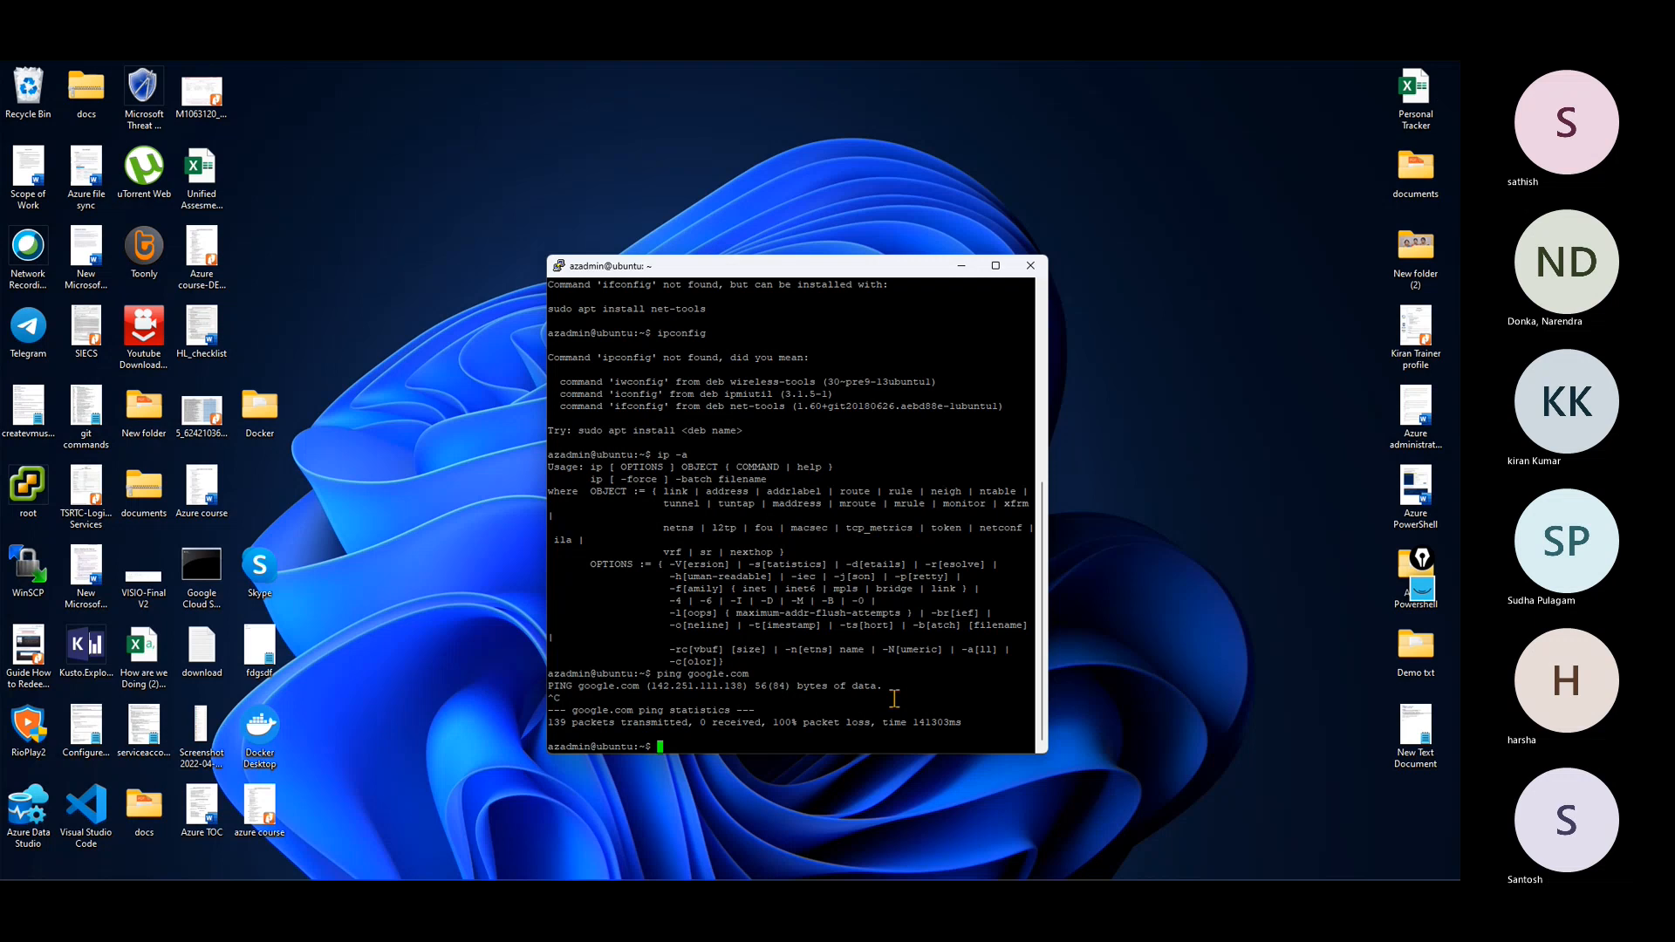
{"action": "left_click", "coordinate": [996, 266]}
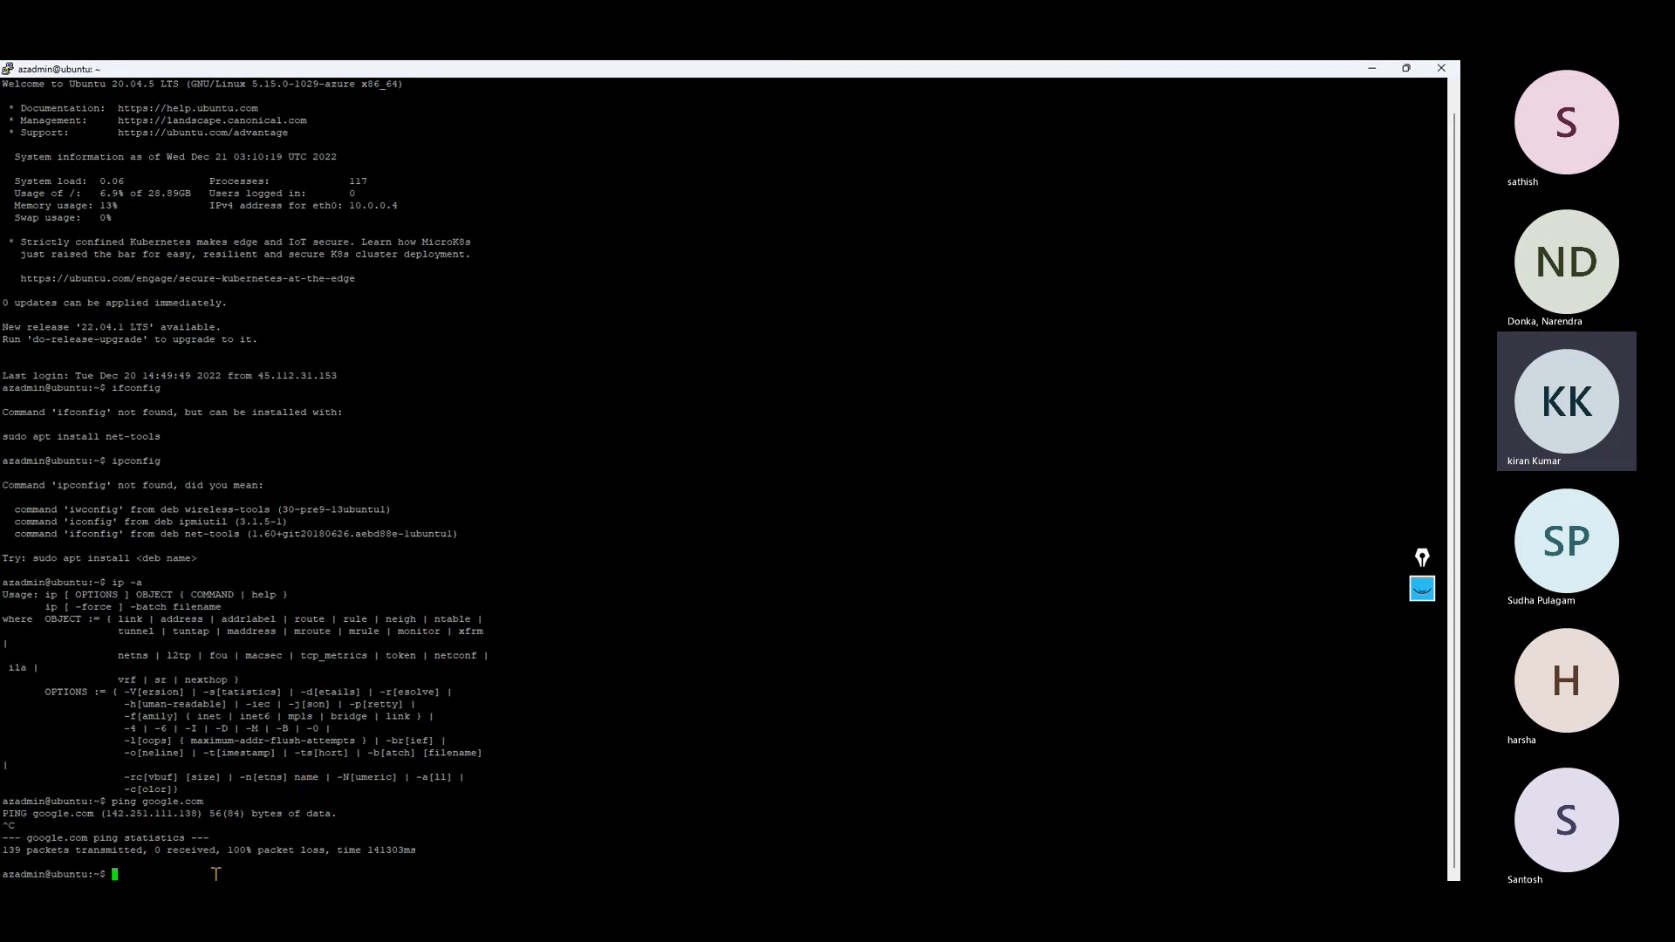
{"action": "left_click_drag", "start_coordinate": [222, 850], "coordinate": [324, 850]}
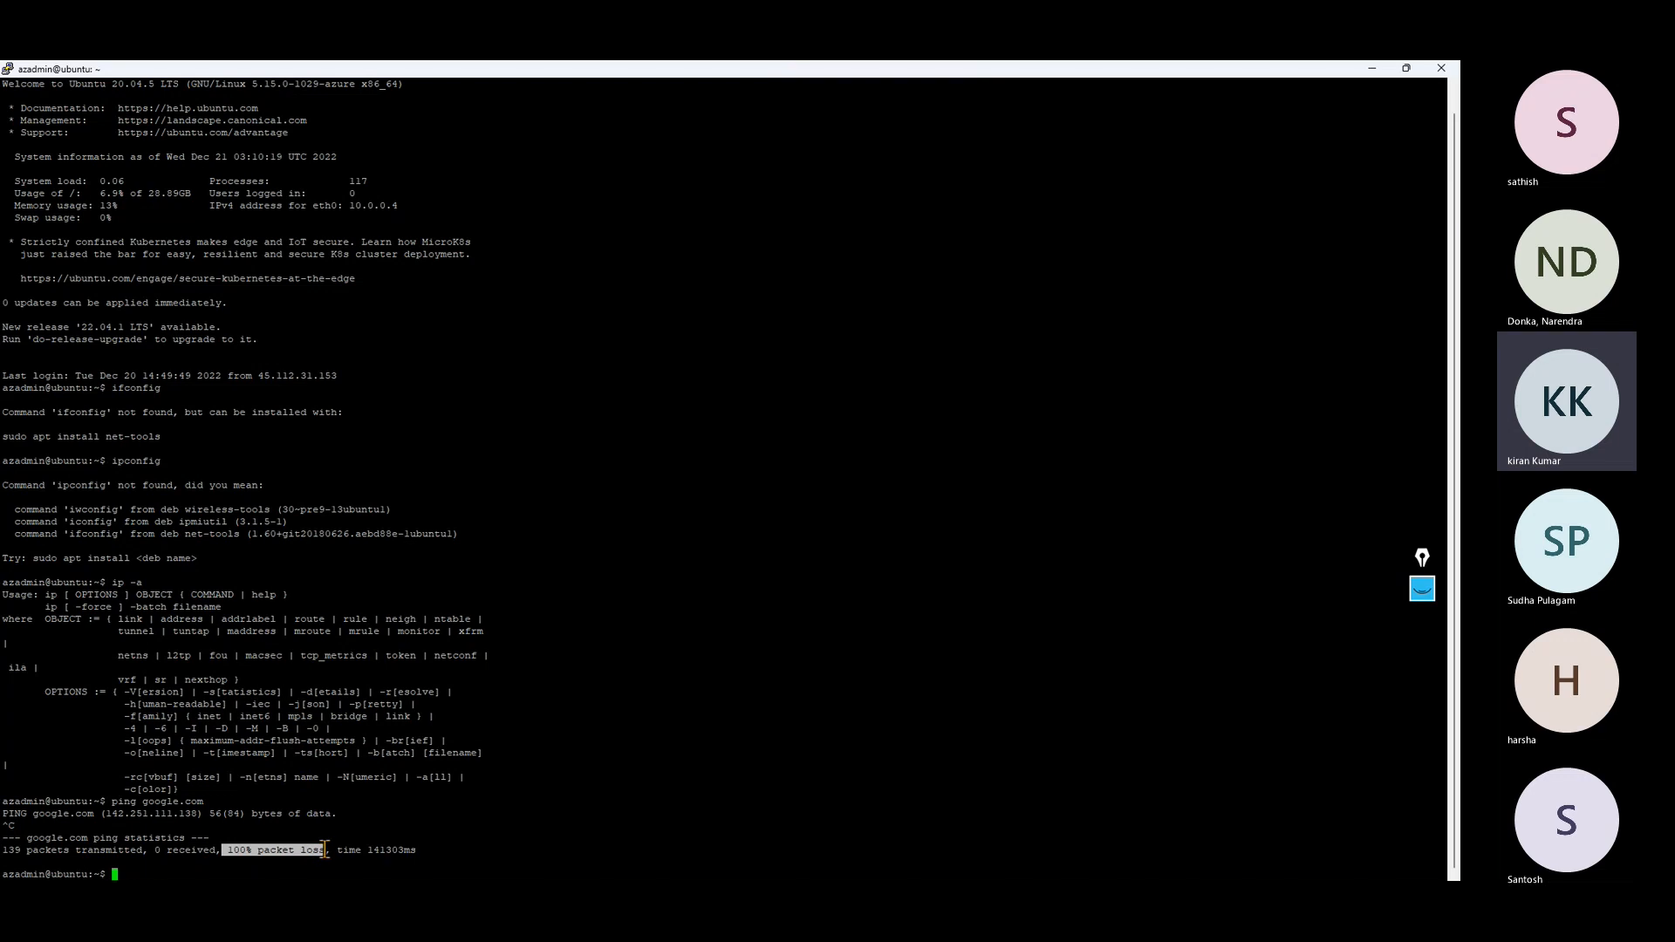
Step: Return to the Azure portal in the browser, open fwpolicy01's threat intelligence settings and view the available threat intelligence modes
{"action": "left_click", "coordinate": [1376, 70]}
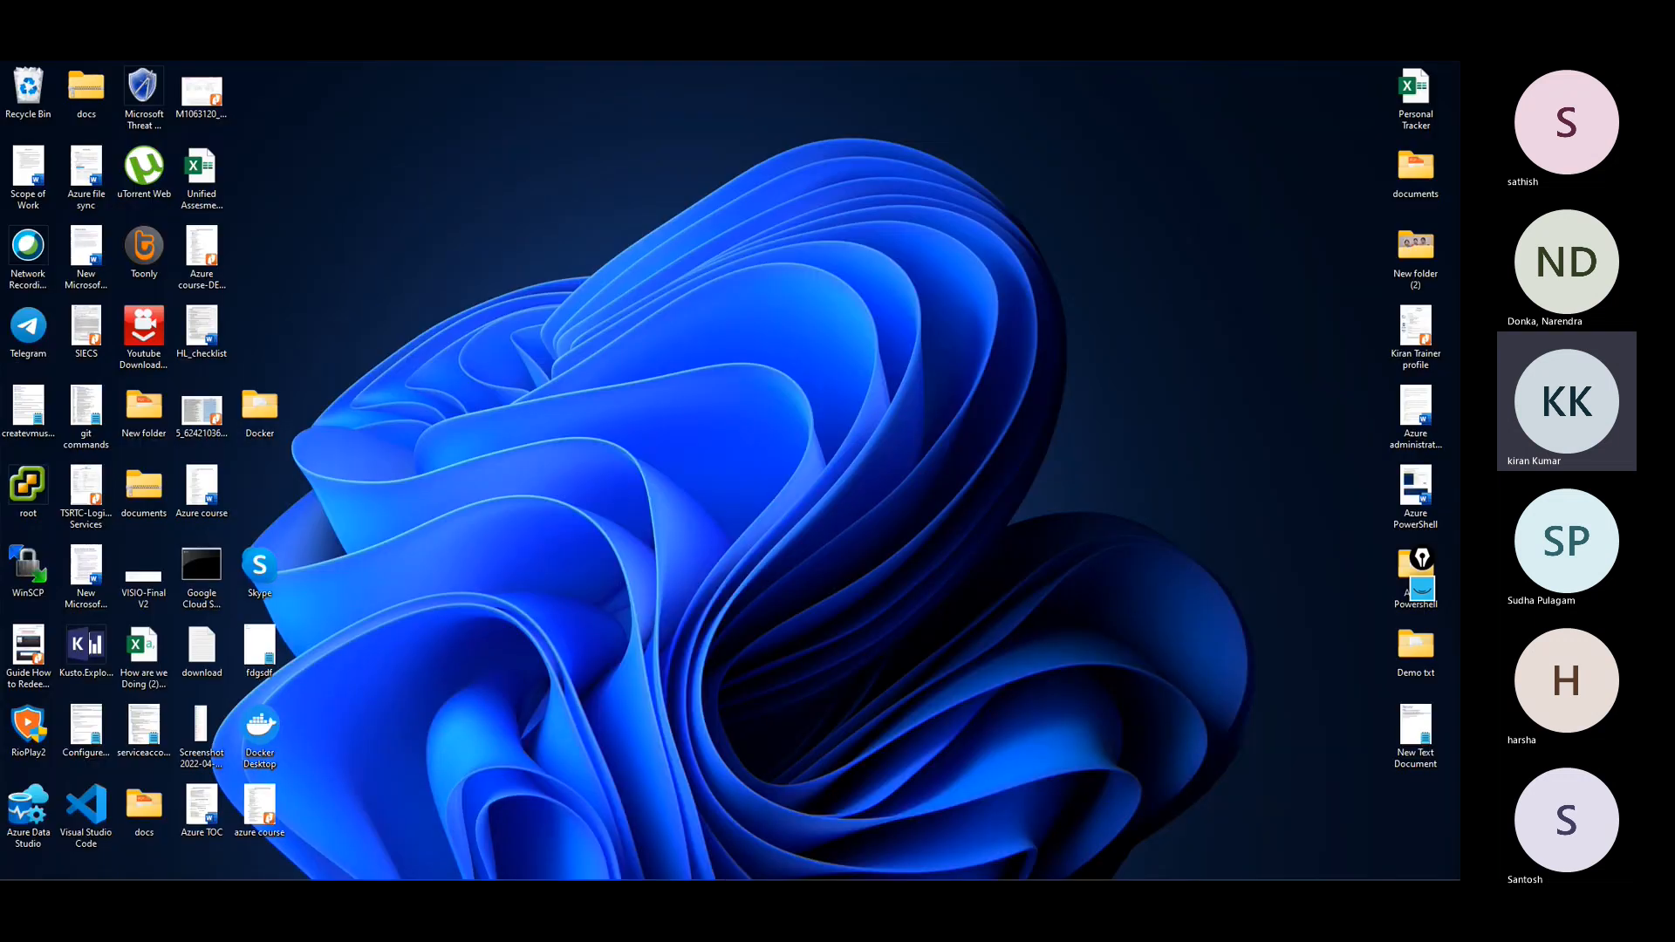
{"action": "left_click", "coordinate": [706, 863]}
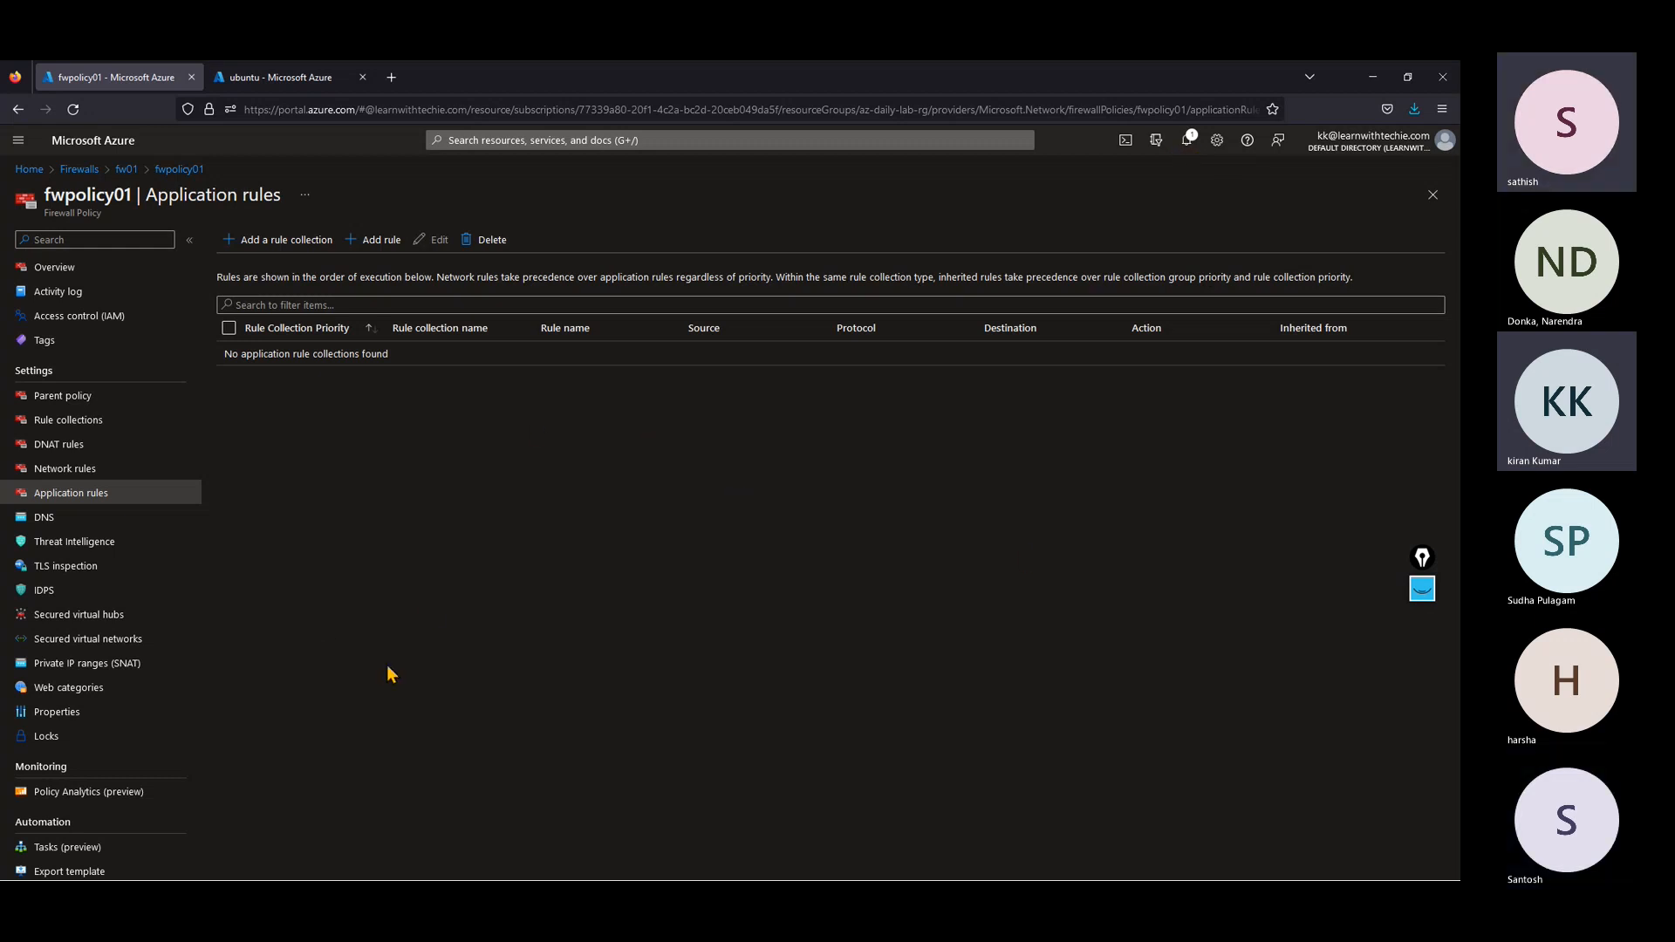
{"action": "left_click", "coordinate": [80, 546]}
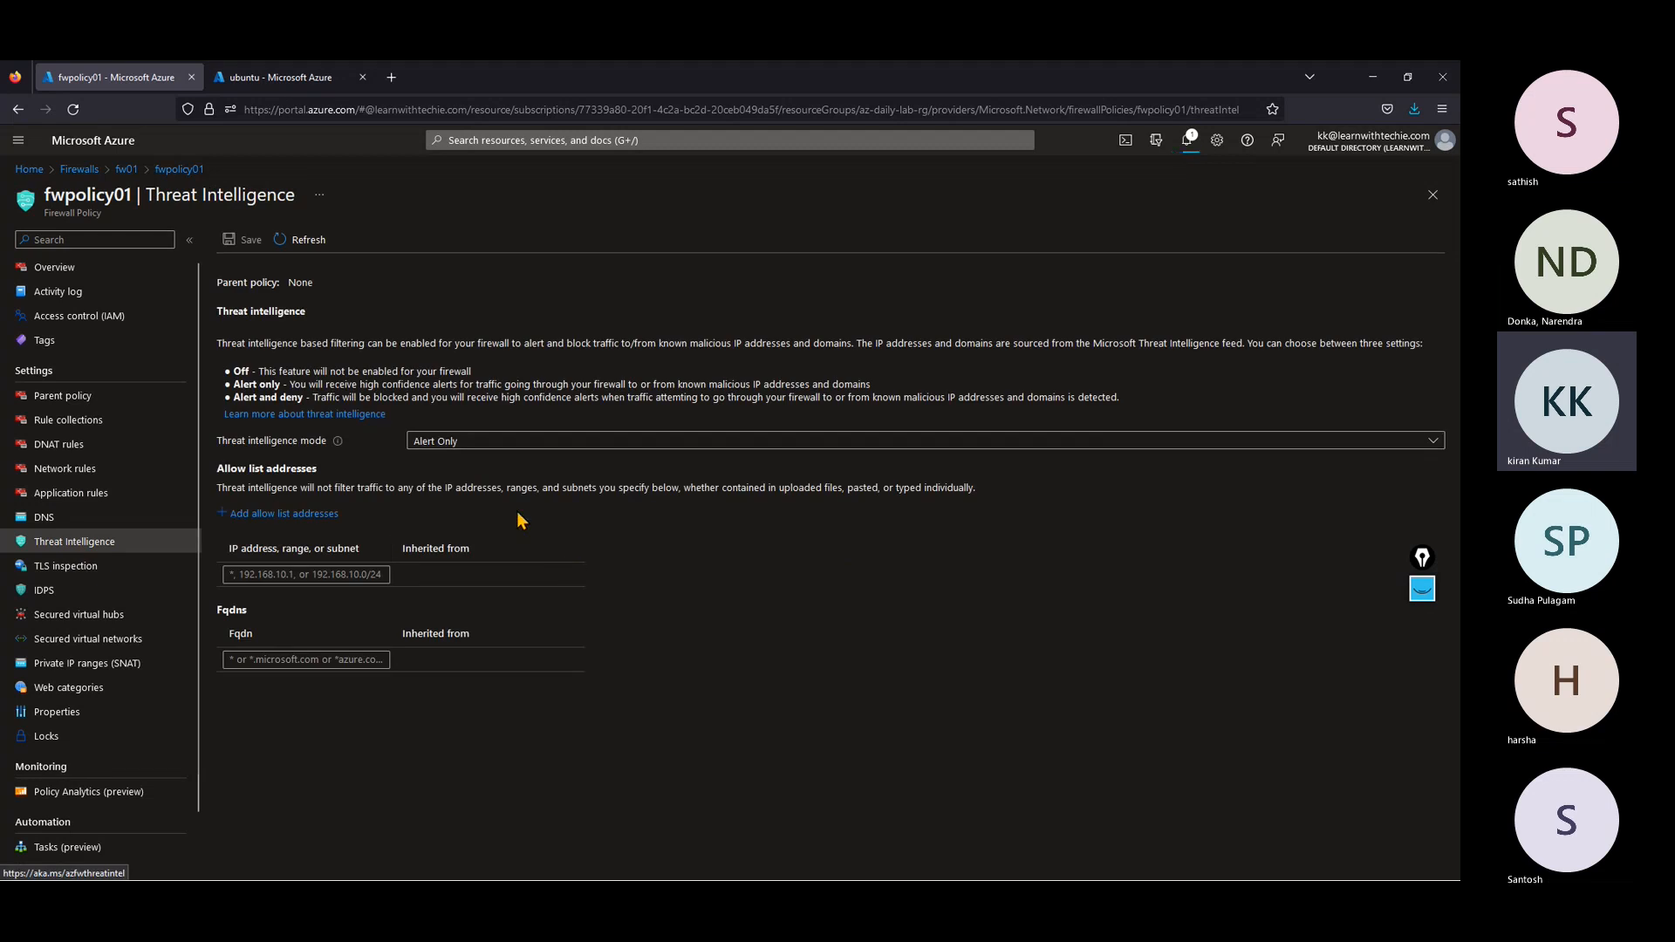
{"action": "left_click", "coordinate": [450, 447]}
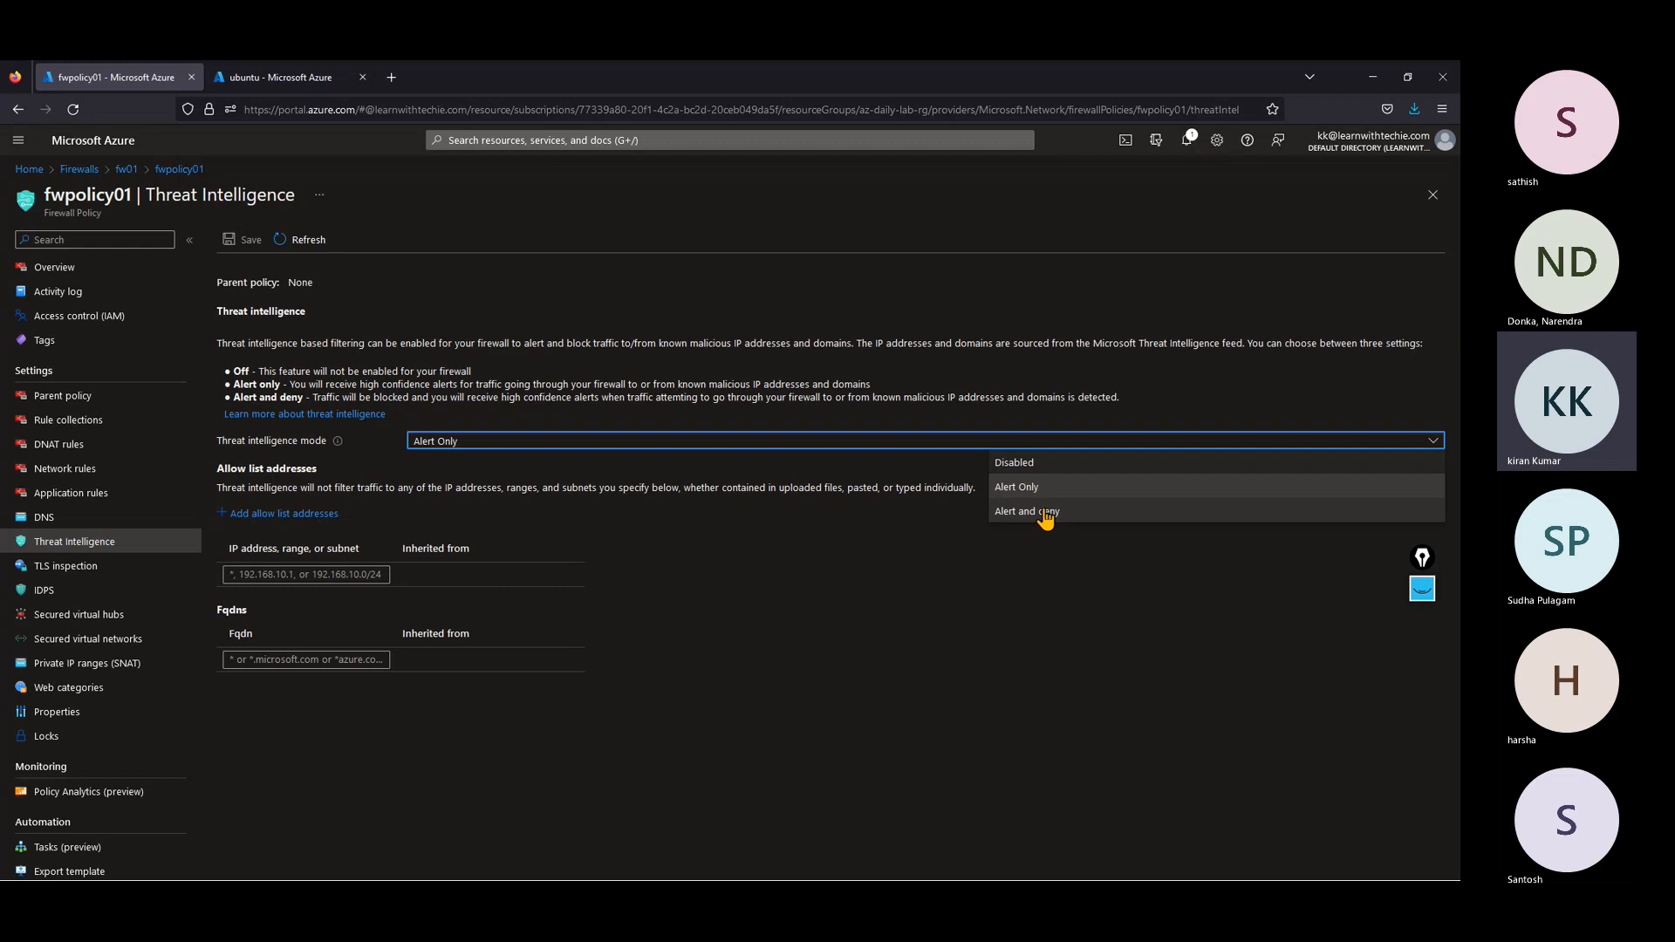
{"action": "left_click", "coordinate": [698, 598]}
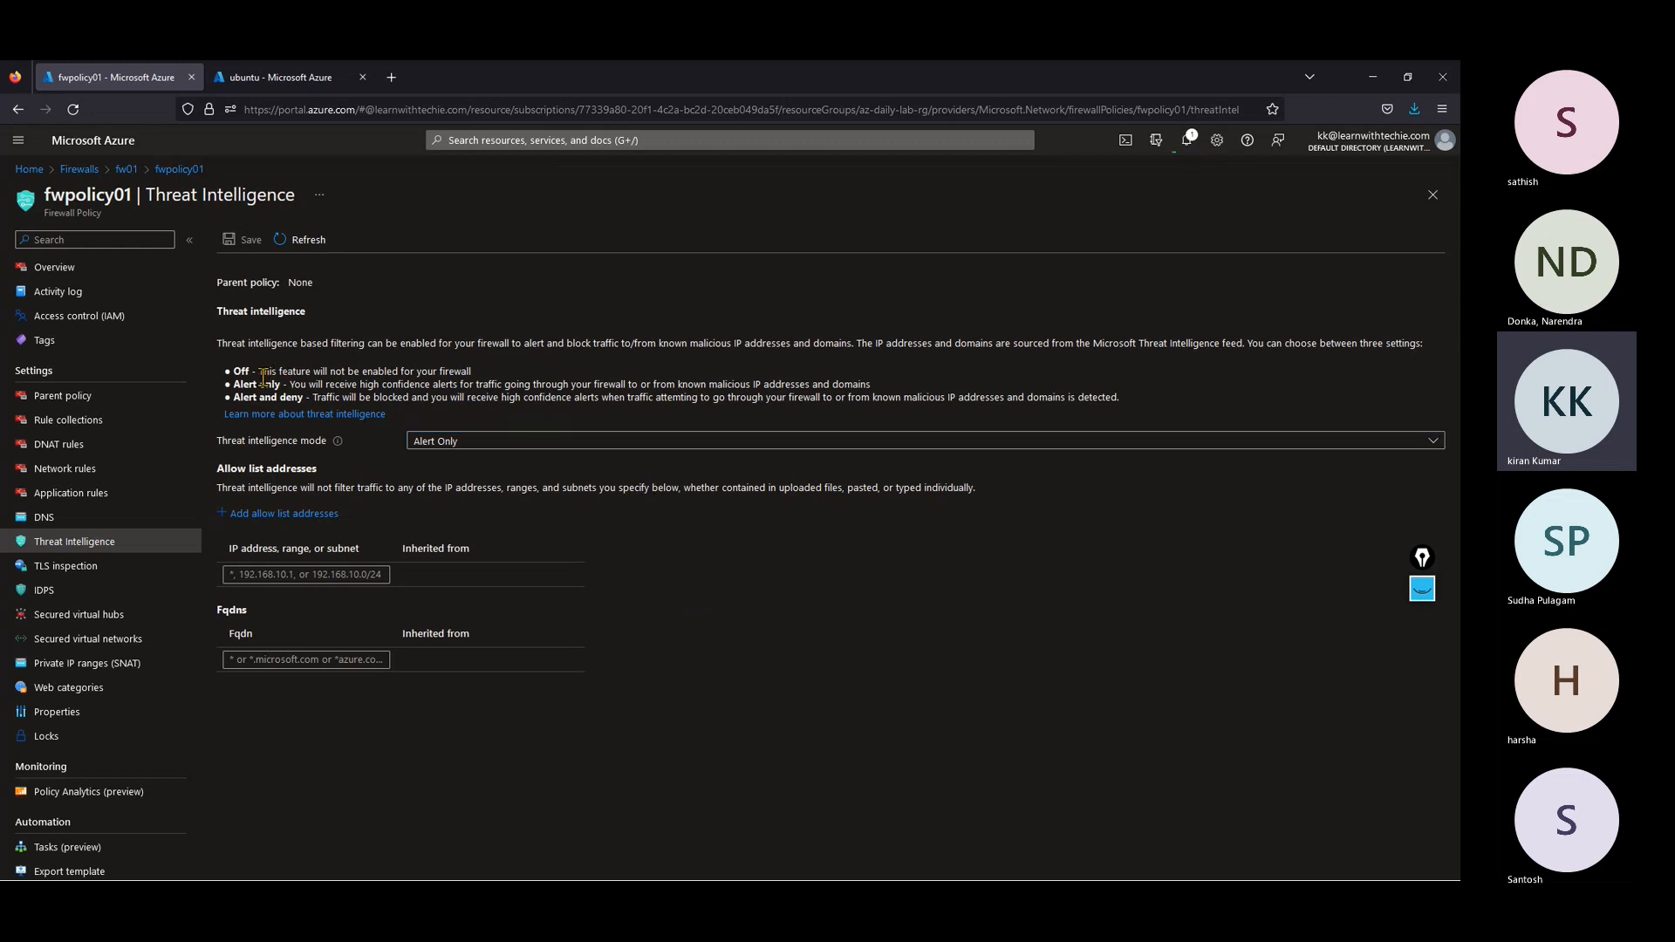
Step: Read the descriptions of the Off, Alert only and Alert and deny threat intelligence modes
{"action": "left_click_drag", "start_coordinate": [263, 375], "coordinate": [482, 377]}
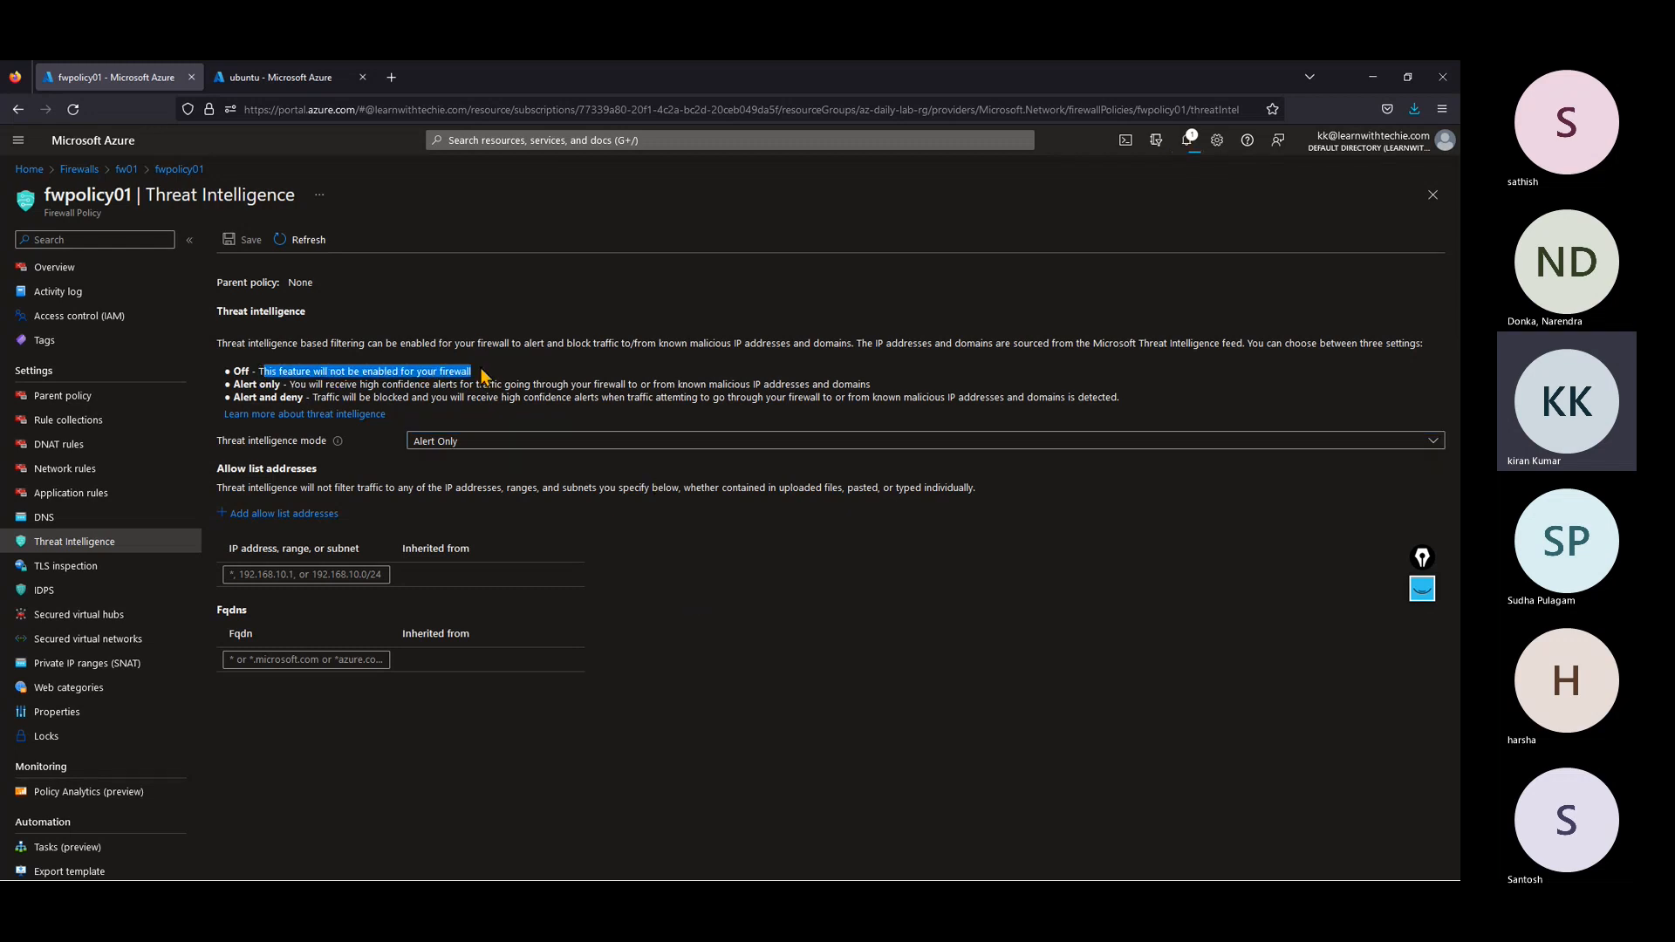
{"action": "left_click", "coordinate": [345, 389]}
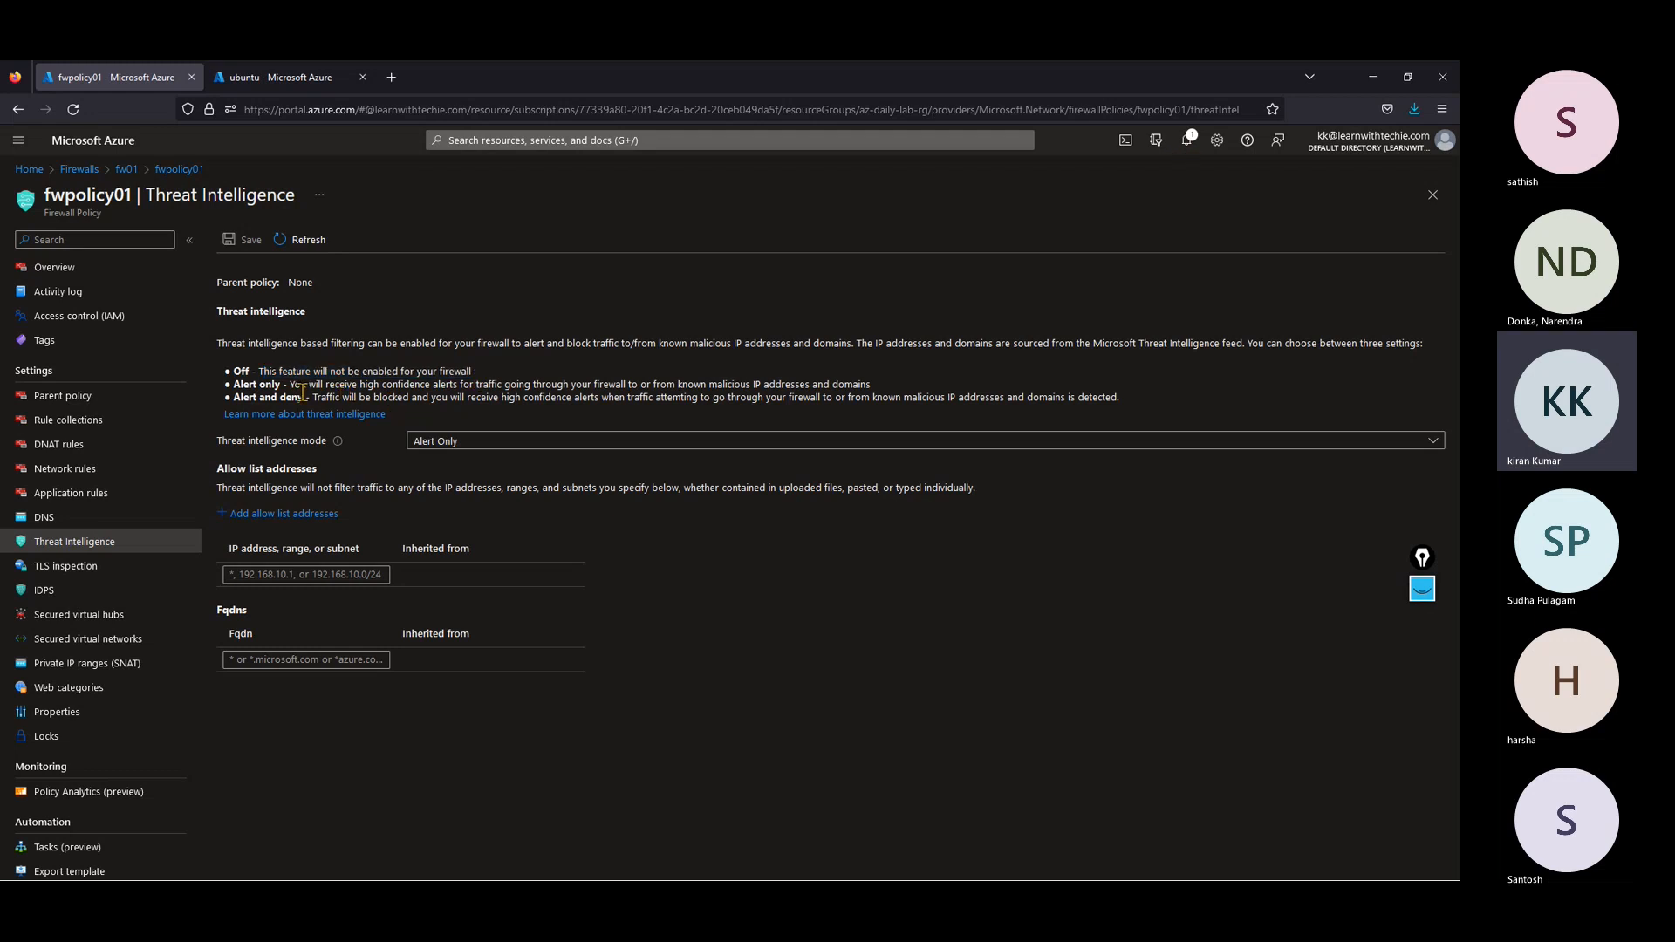
{"action": "left_click_drag", "start_coordinate": [294, 384], "coordinate": [452, 387]}
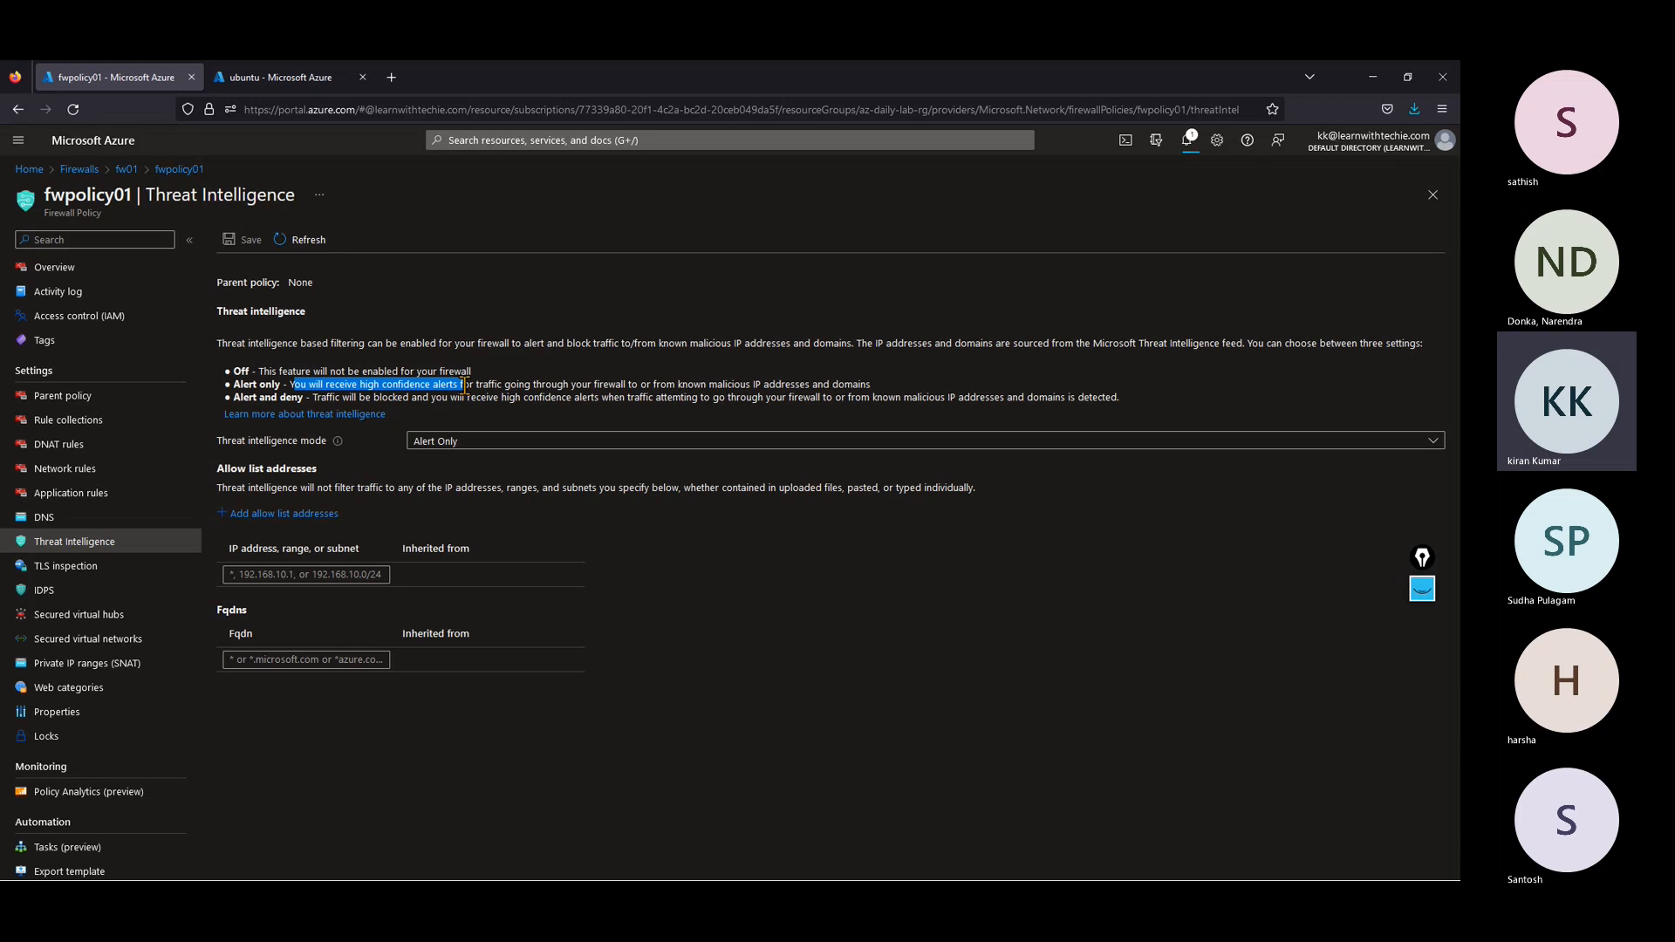
{"action": "left_click_drag", "start_coordinate": [464, 385], "coordinate": [886, 393]}
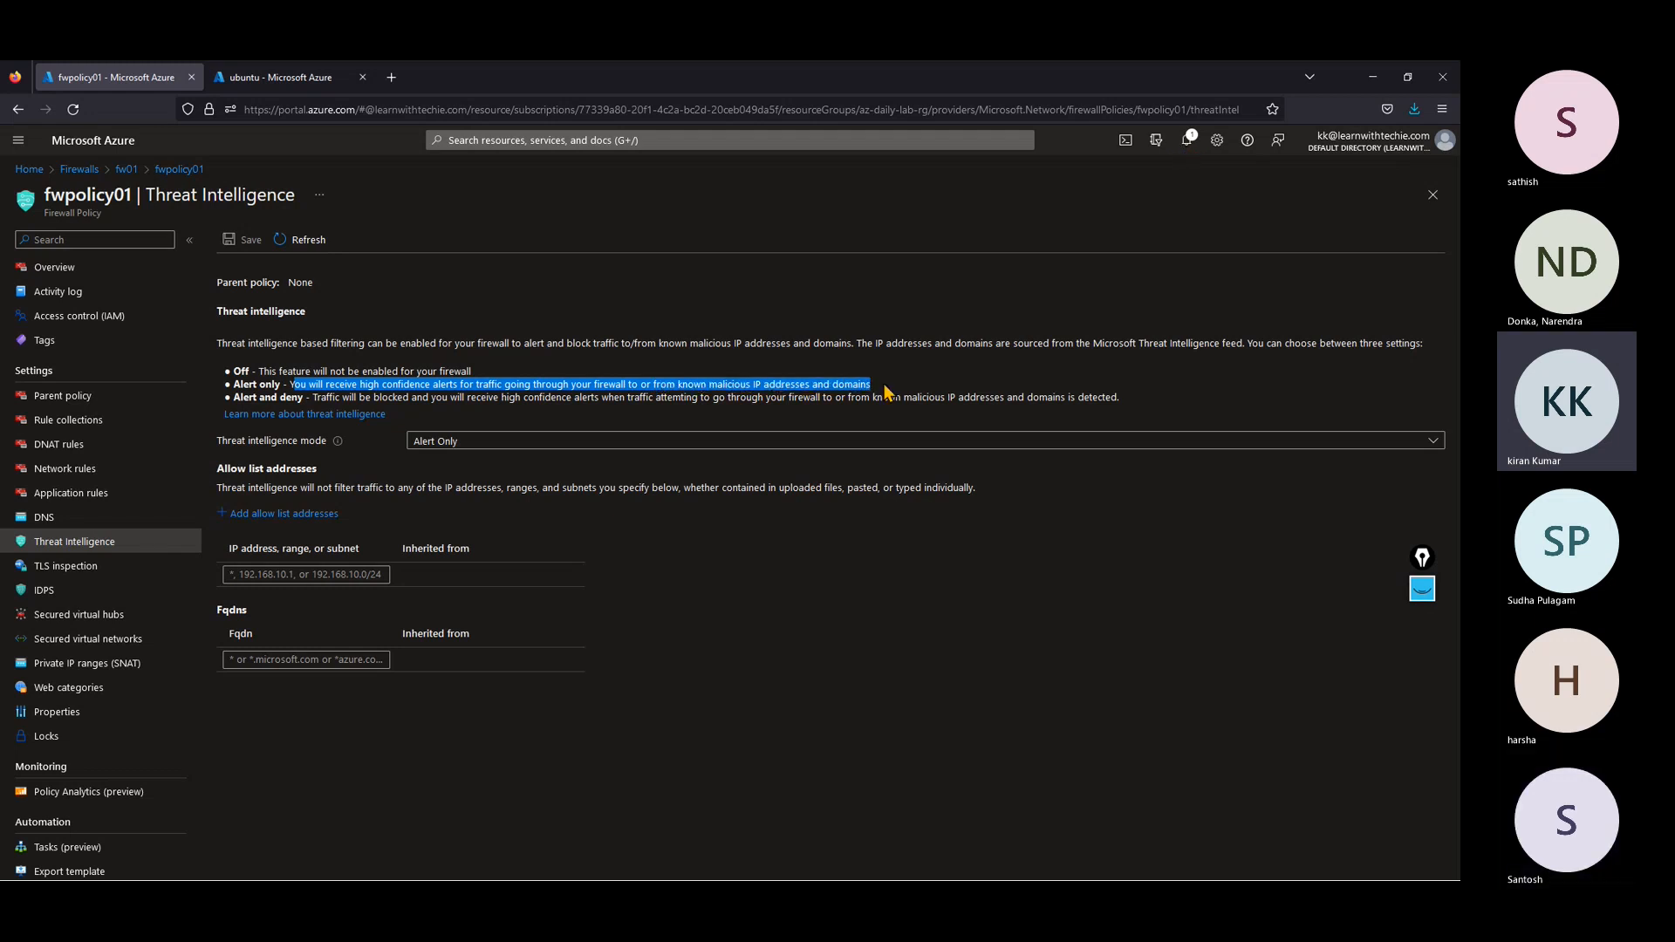
{"action": "left_click", "coordinate": [885, 392]}
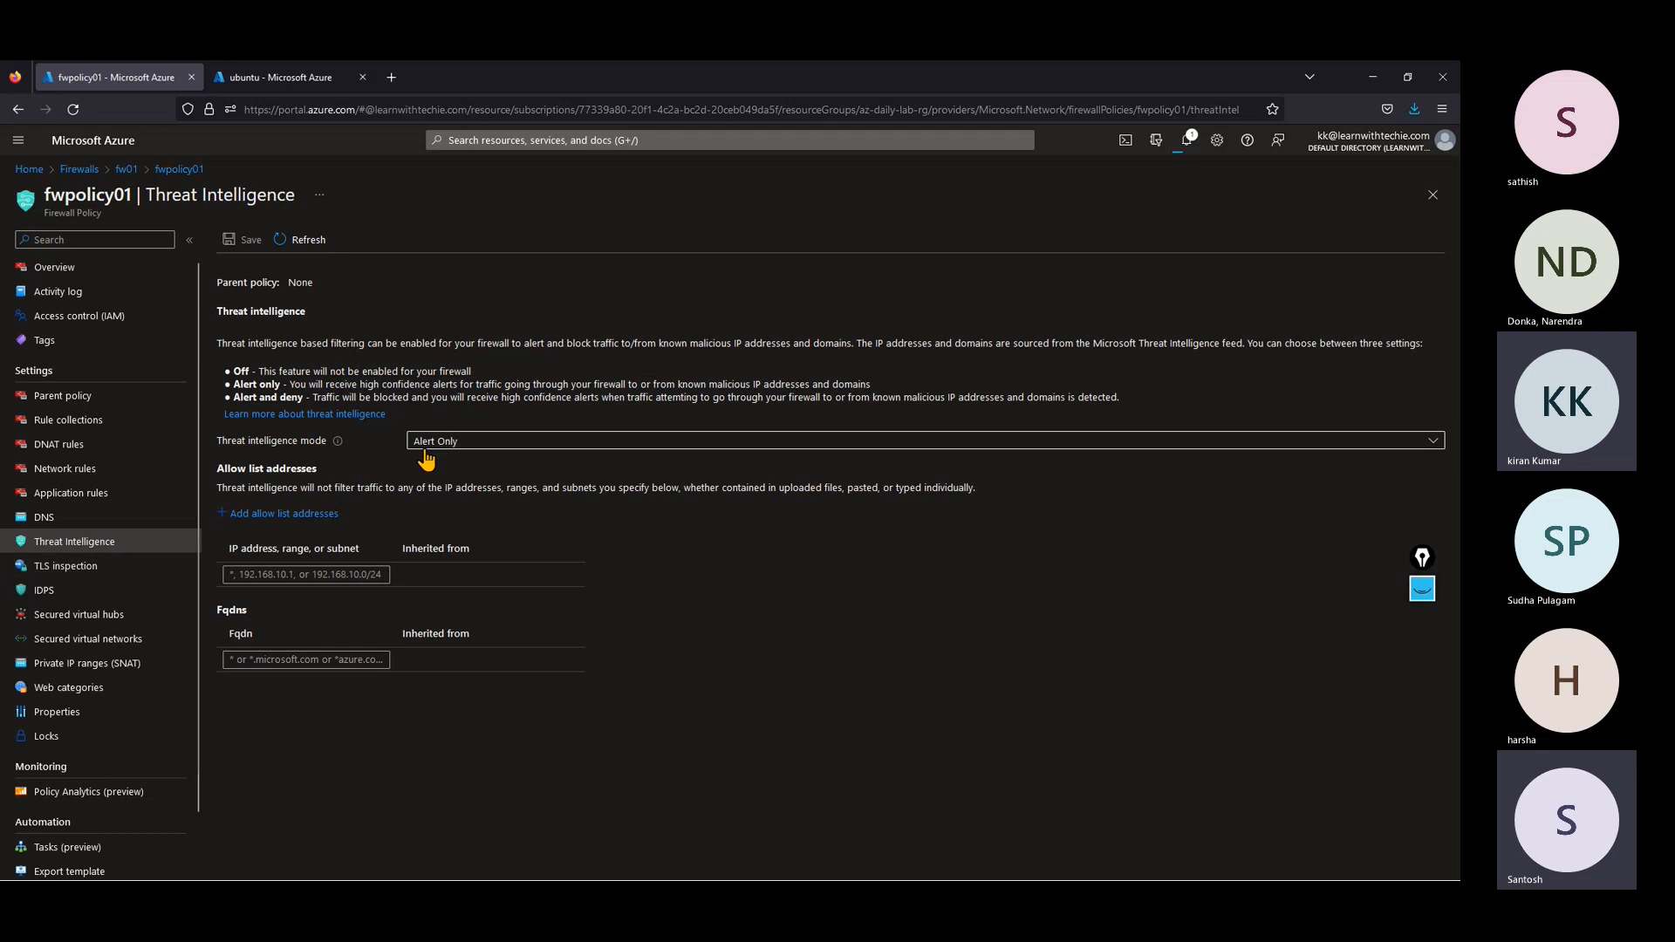
{"action": "left_click_drag", "start_coordinate": [315, 398], "coordinate": [1135, 410]}
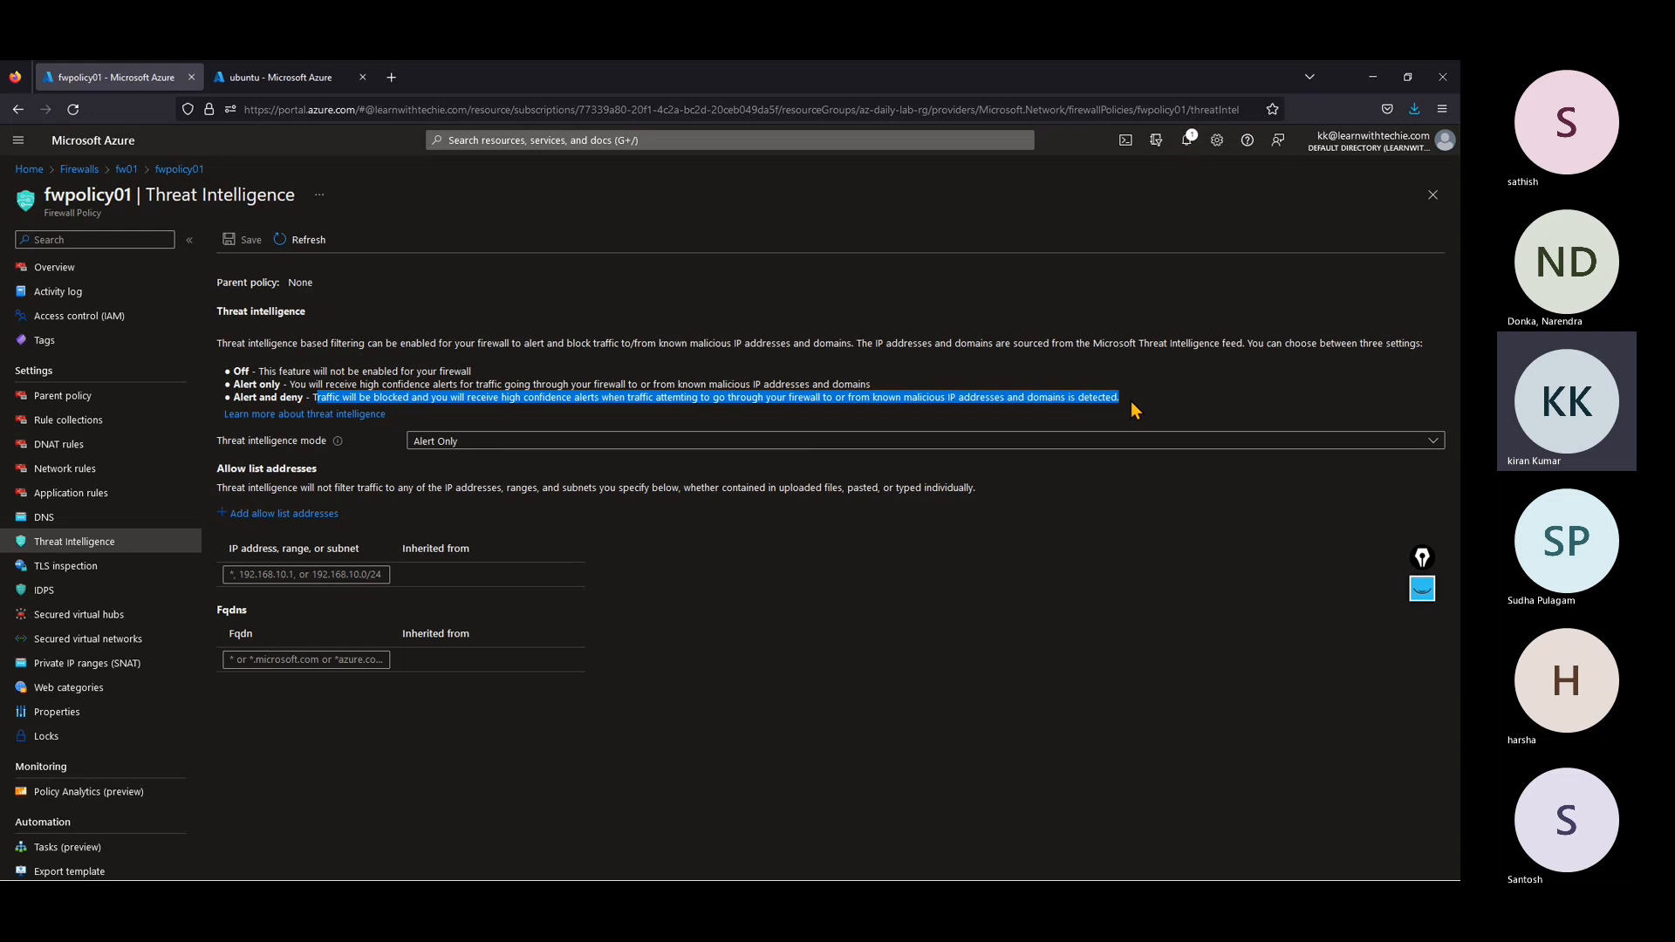
{"action": "left_click", "coordinate": [1064, 679]}
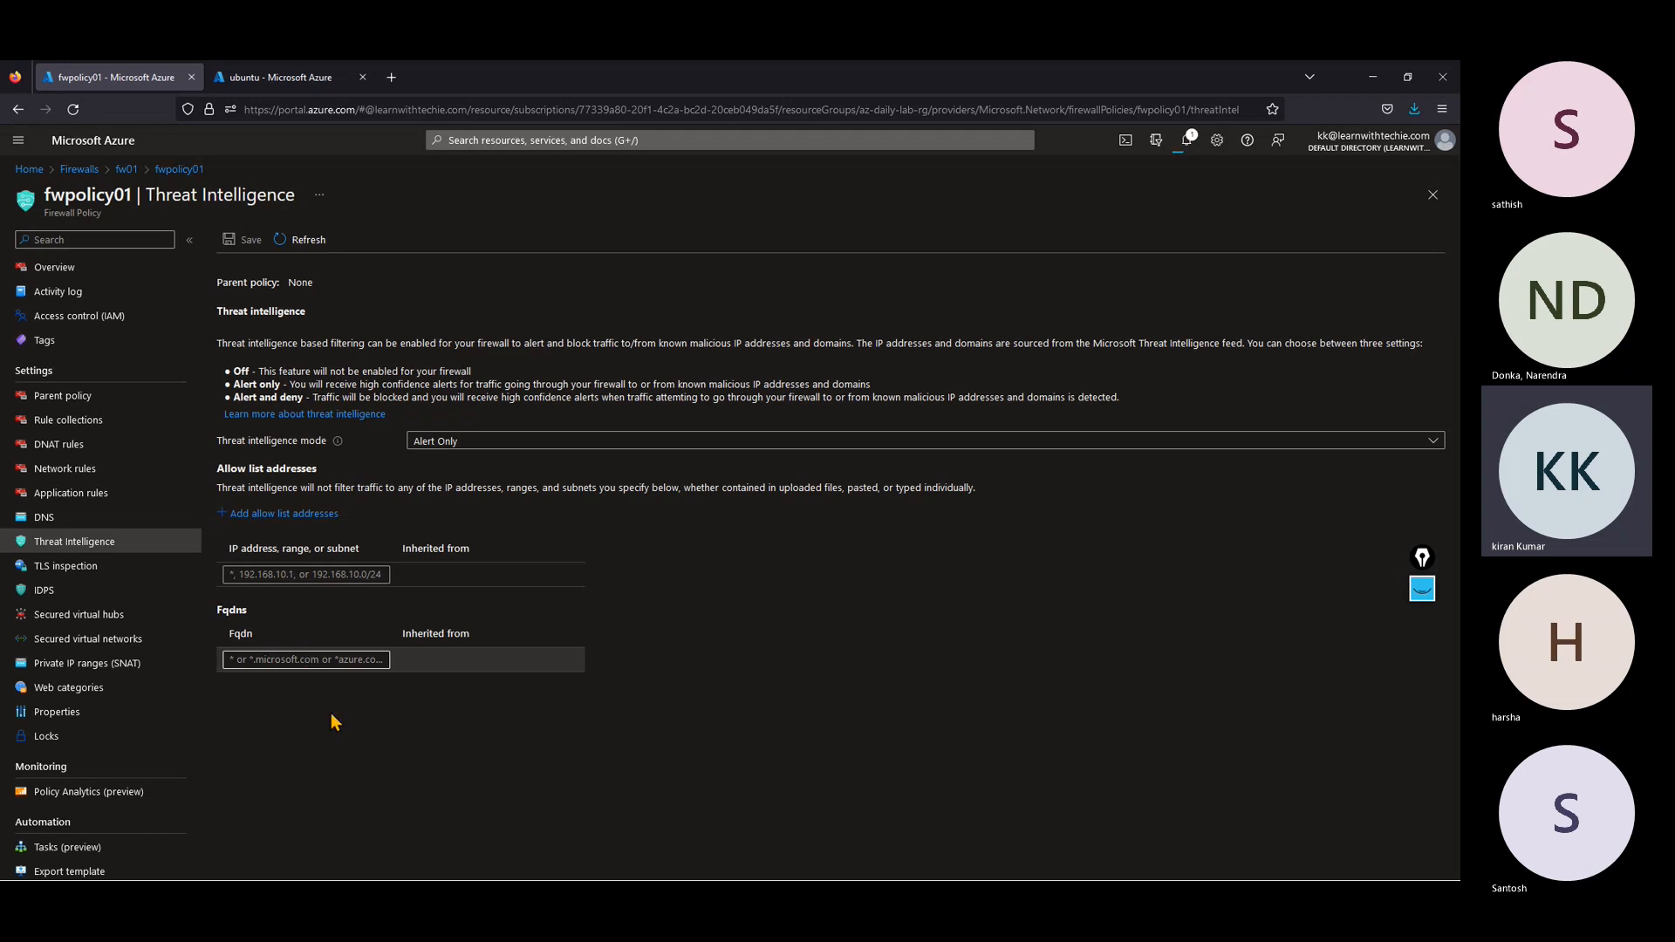
Step: Review fwpolicy01's TLS inspection, IDPS, secured virtual networks and web categories settings
{"action": "left_click", "coordinate": [56, 566]}
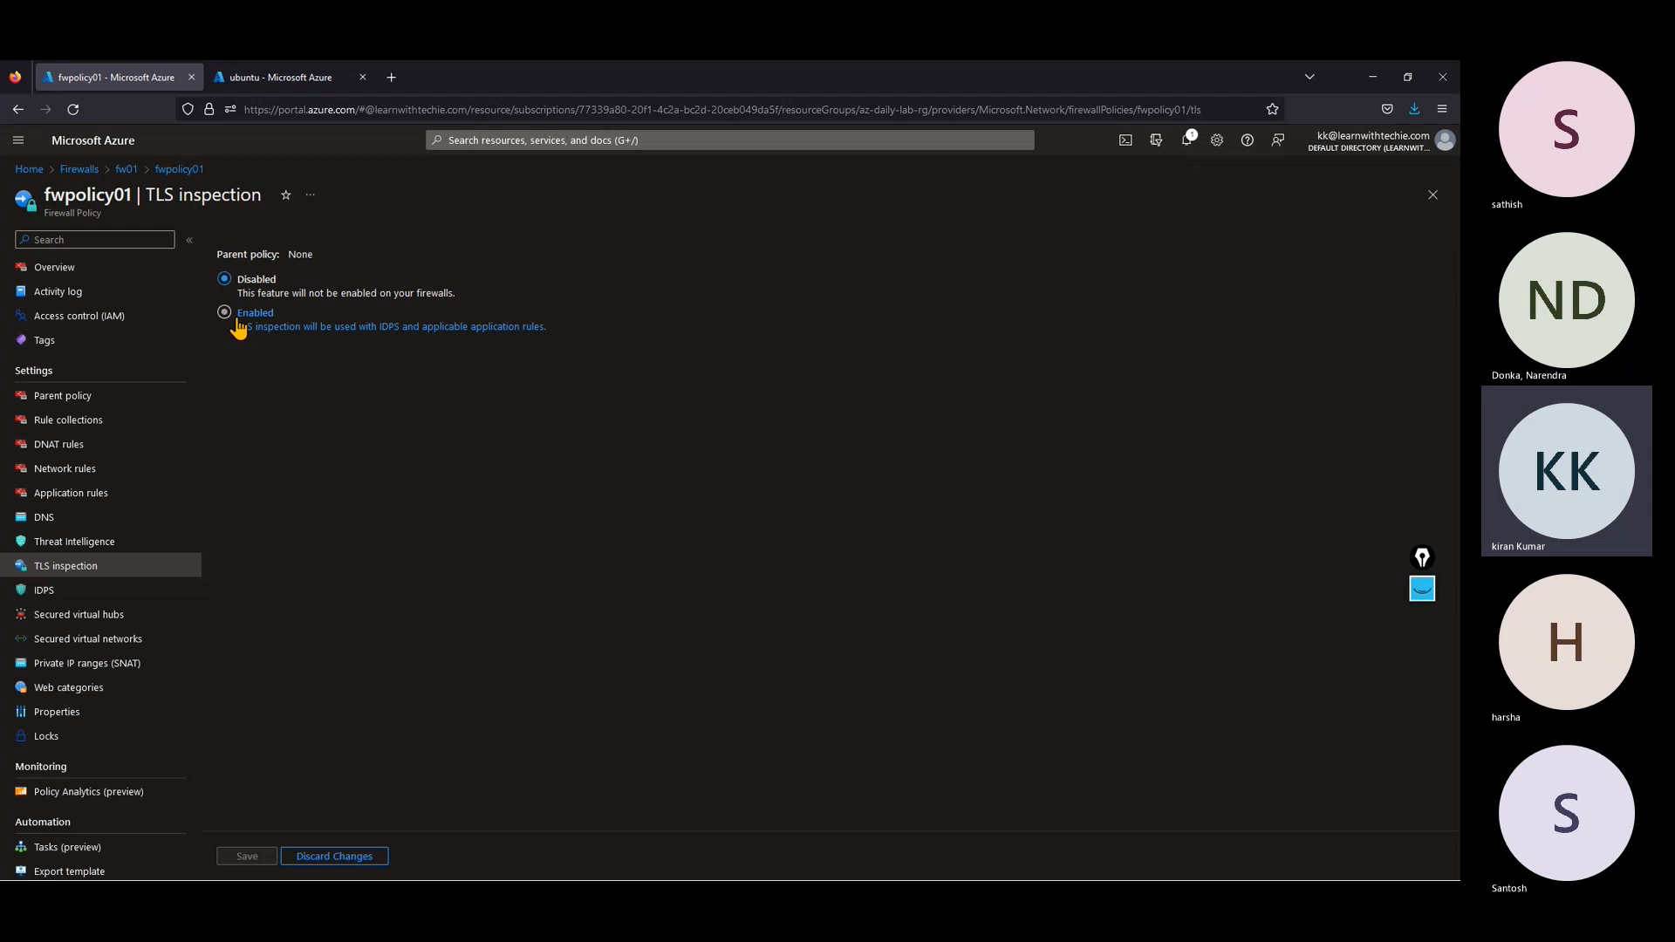
{"action": "left_click", "coordinate": [66, 597]}
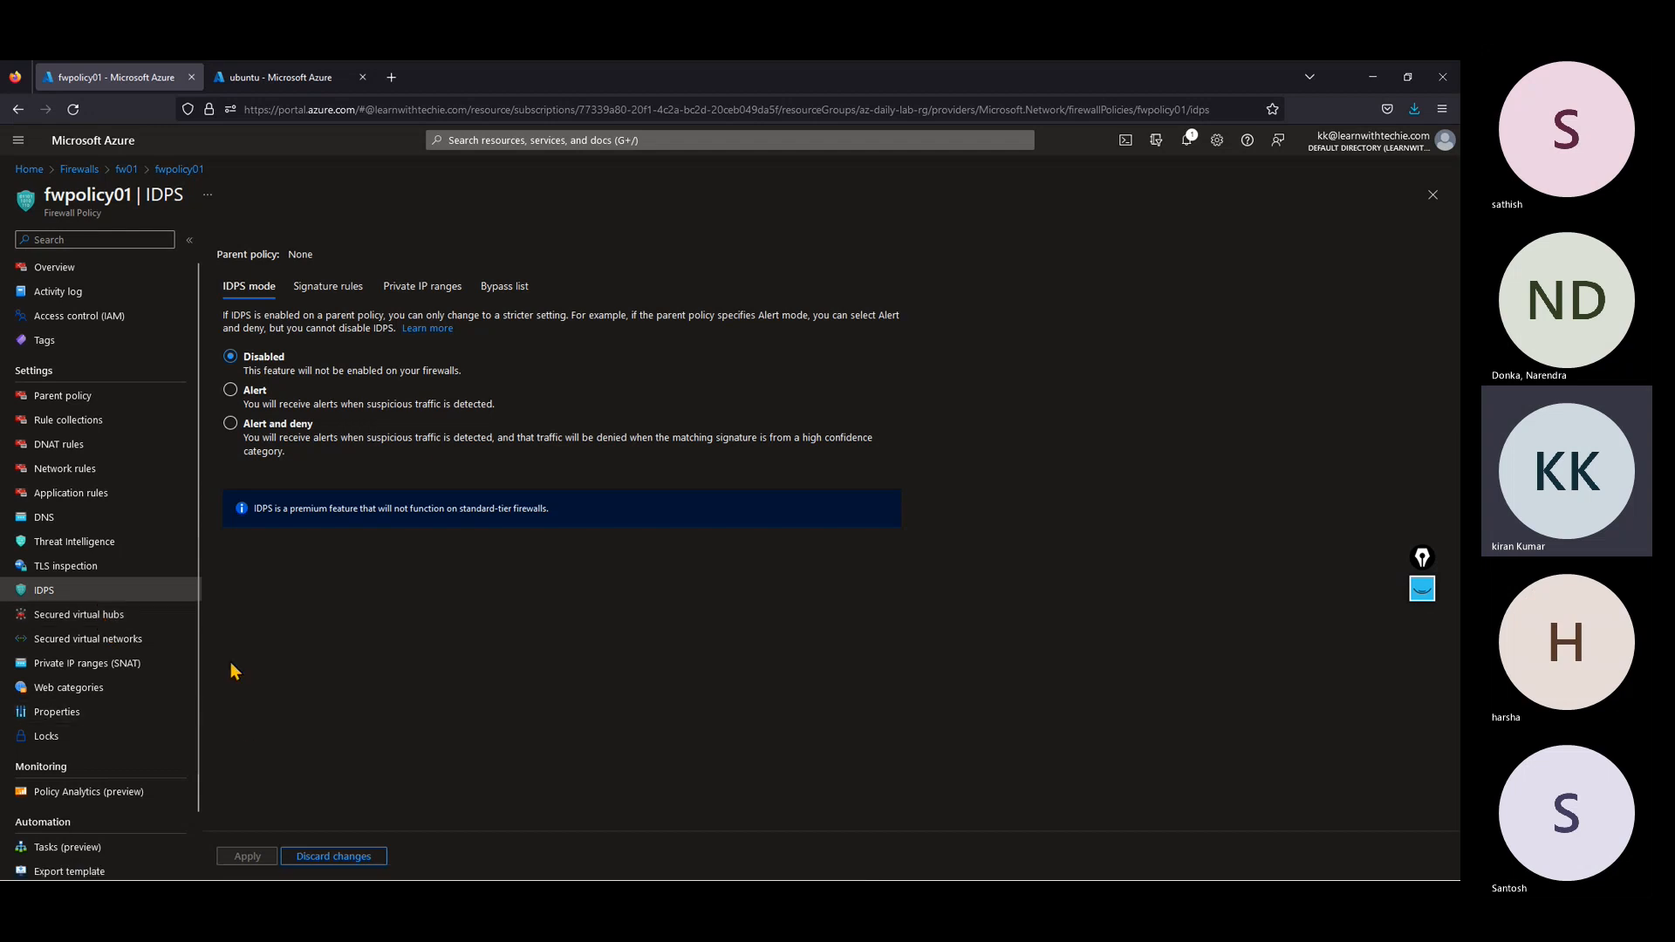
{"action": "left_click", "coordinate": [125, 642]}
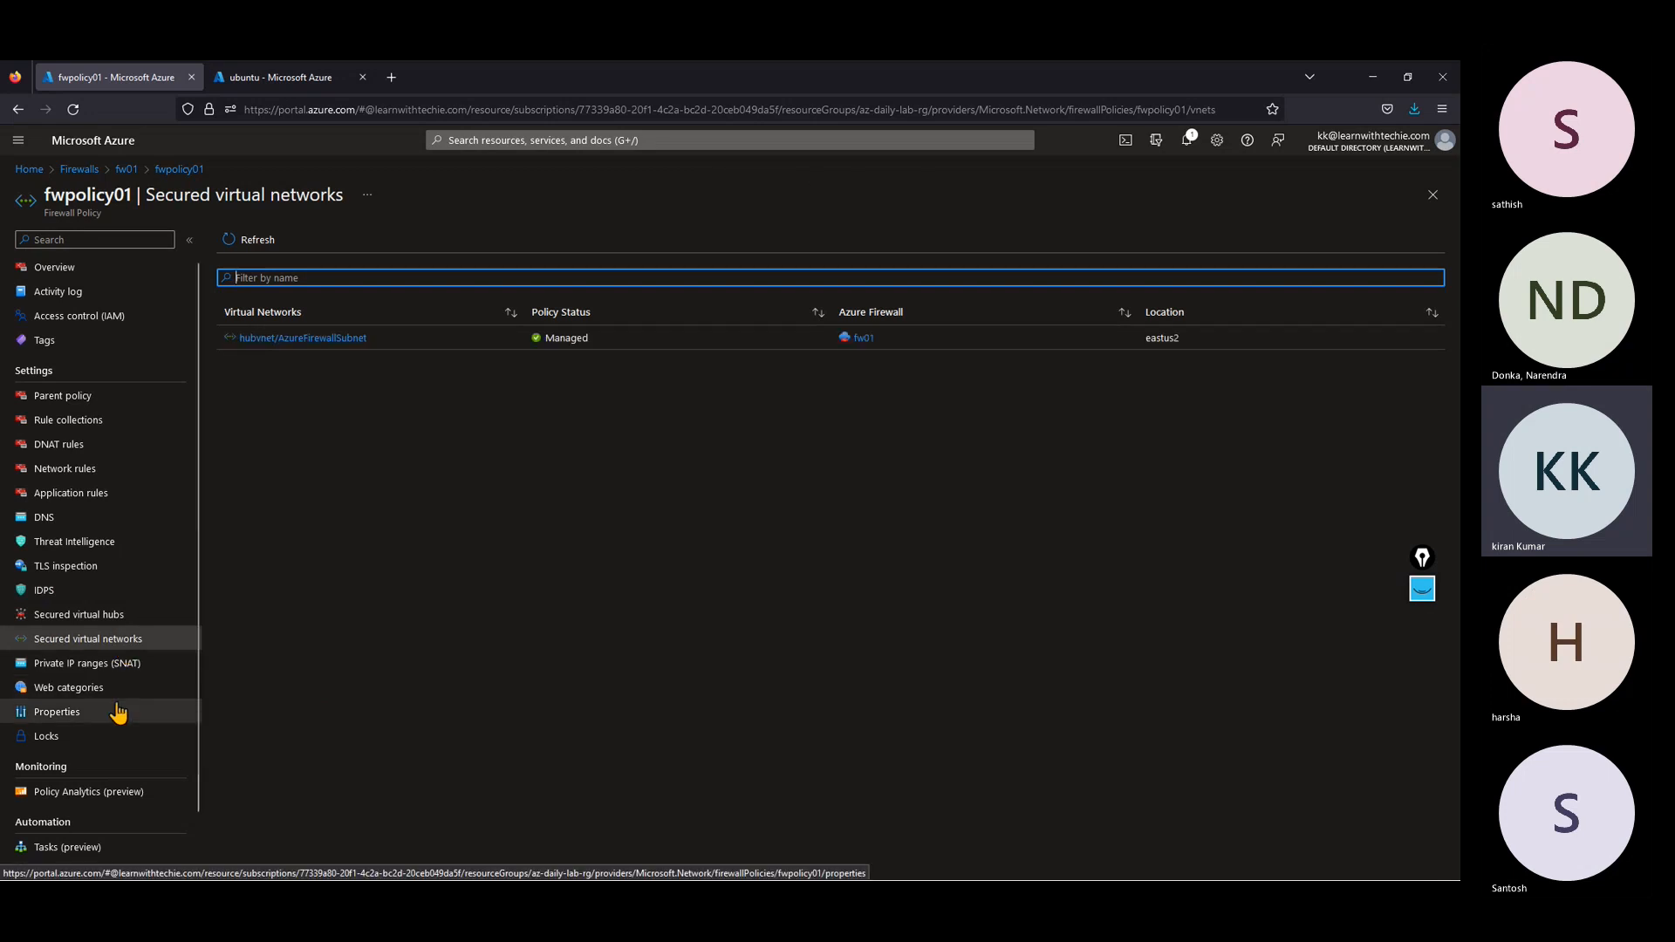
{"action": "left_click", "coordinate": [87, 690]}
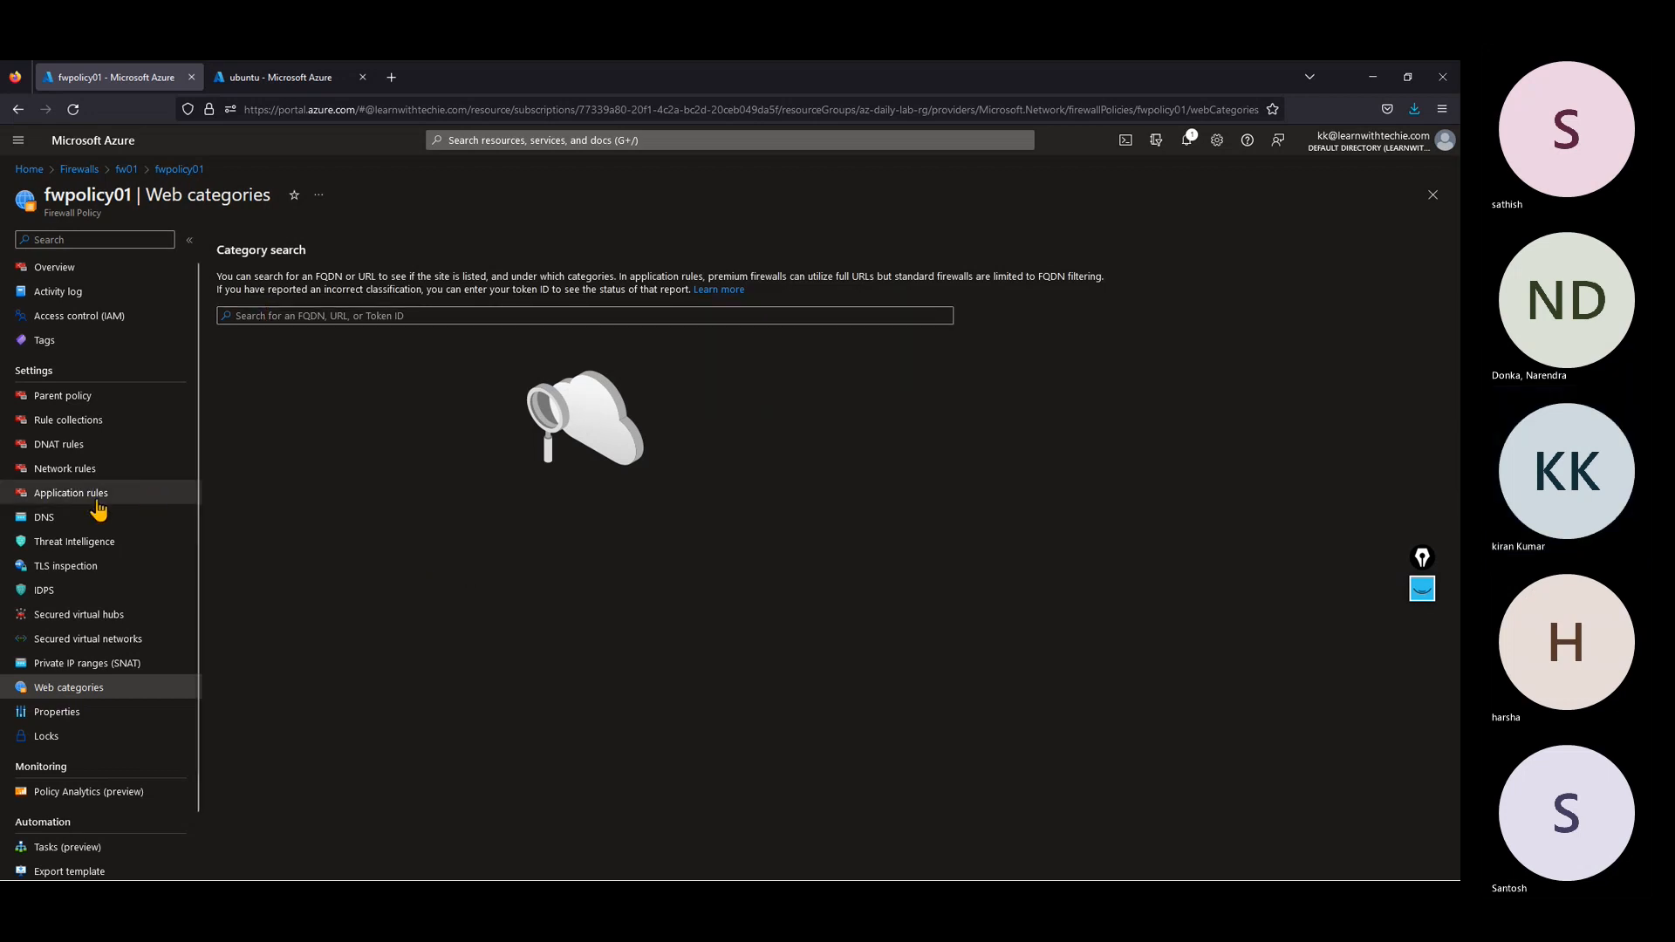
Step: Switch to the PuTTY session, rerun ping google.com and stop it
{"action": "left_click", "coordinate": [1368, 78]}
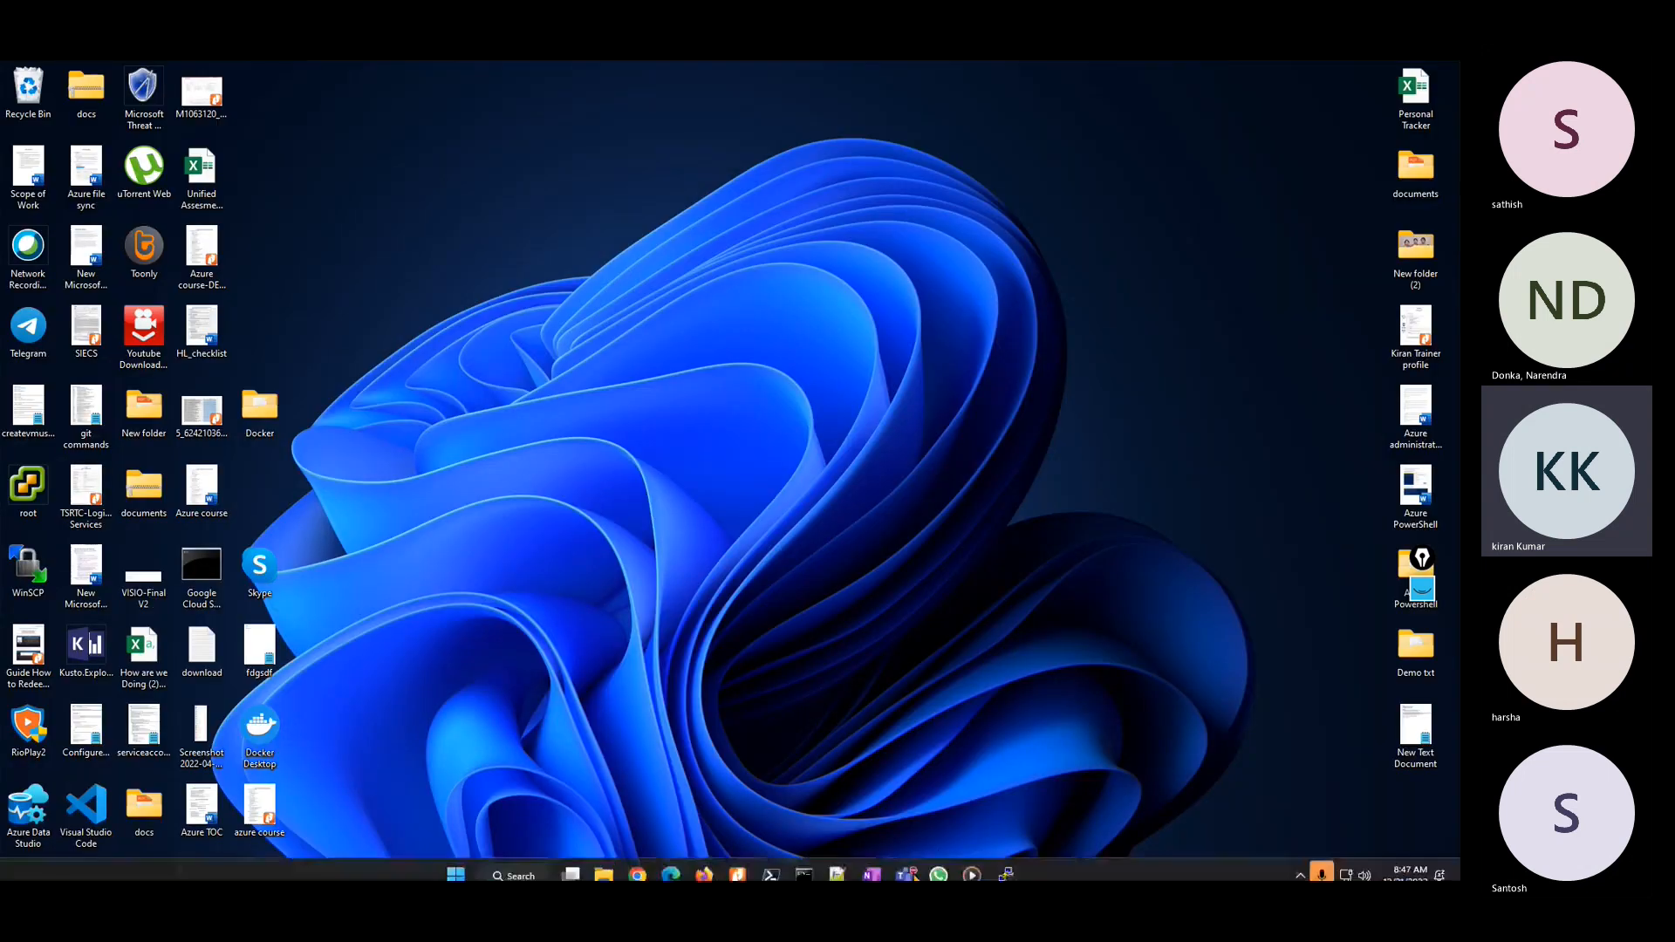
{"action": "left_click", "coordinate": [1006, 867]}
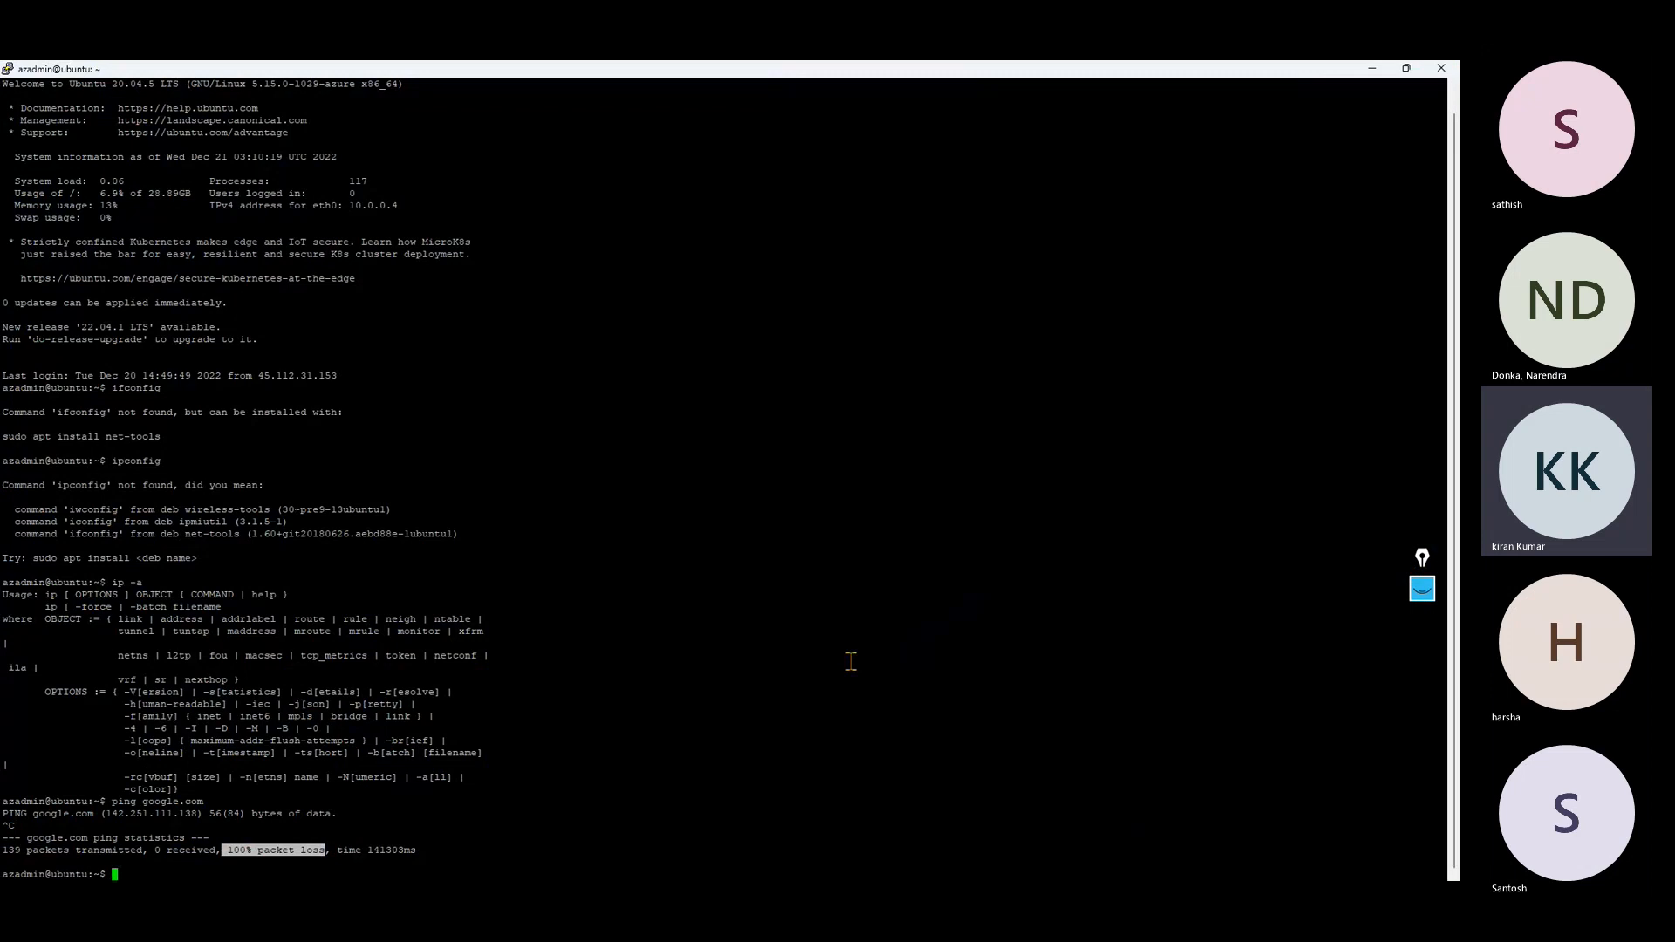
{"action": "key", "text": "Up"}
{"action": "key", "text": "Return"}
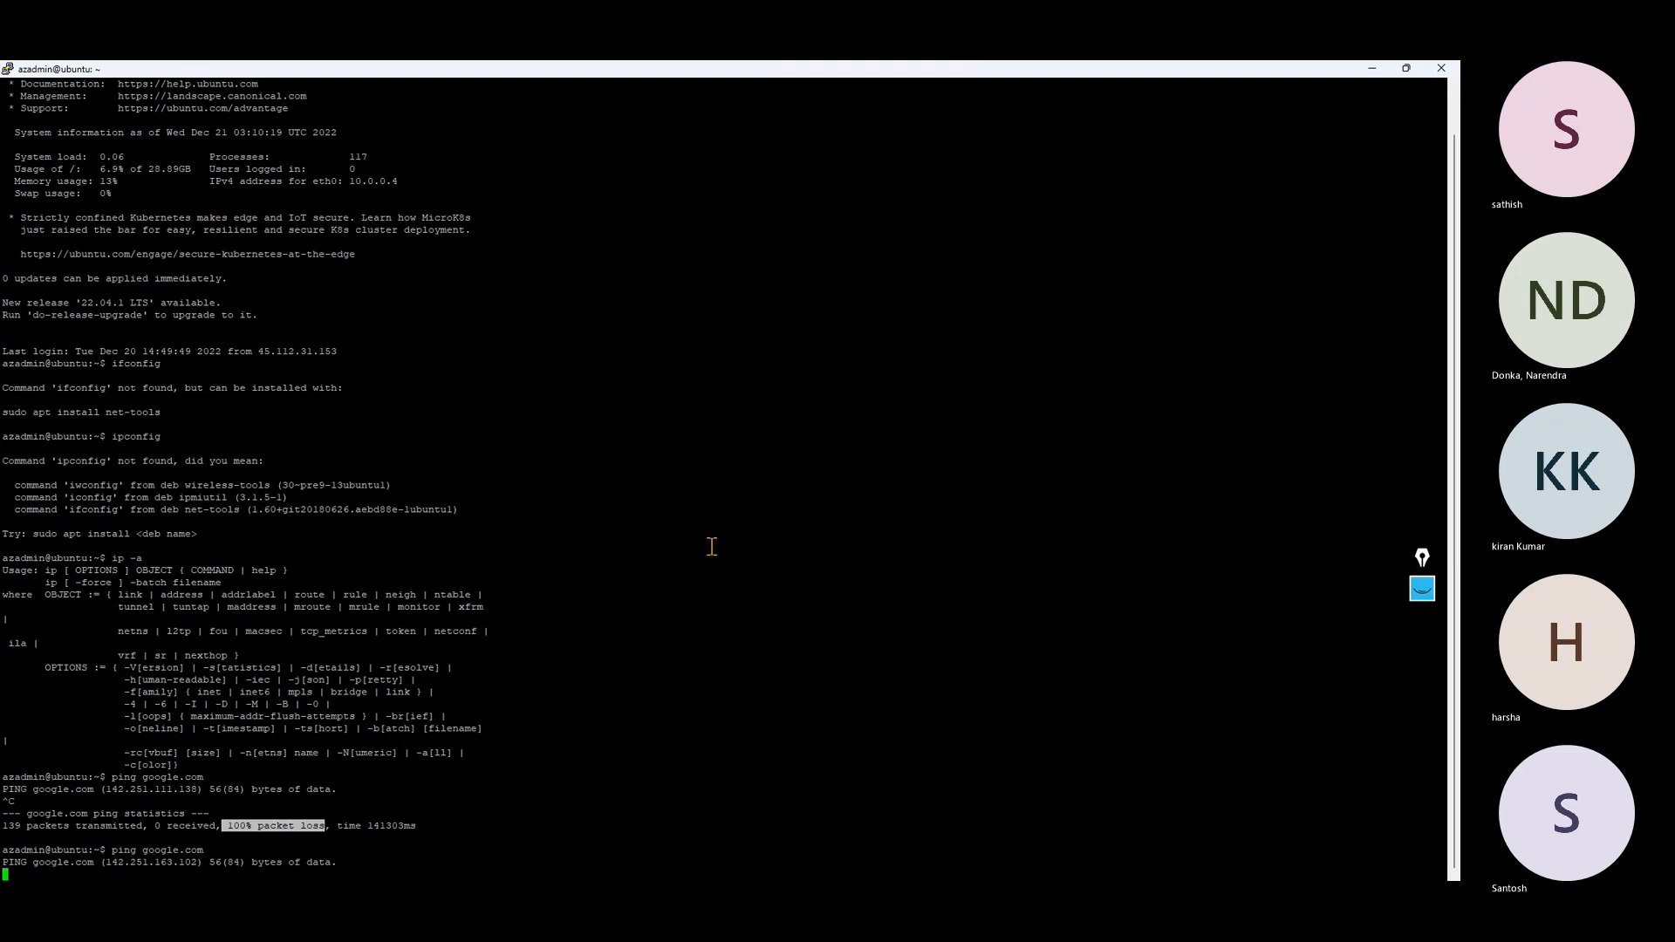
{"action": "key", "text": "ctrl+c"}
{"action": "key", "text": "Up"}
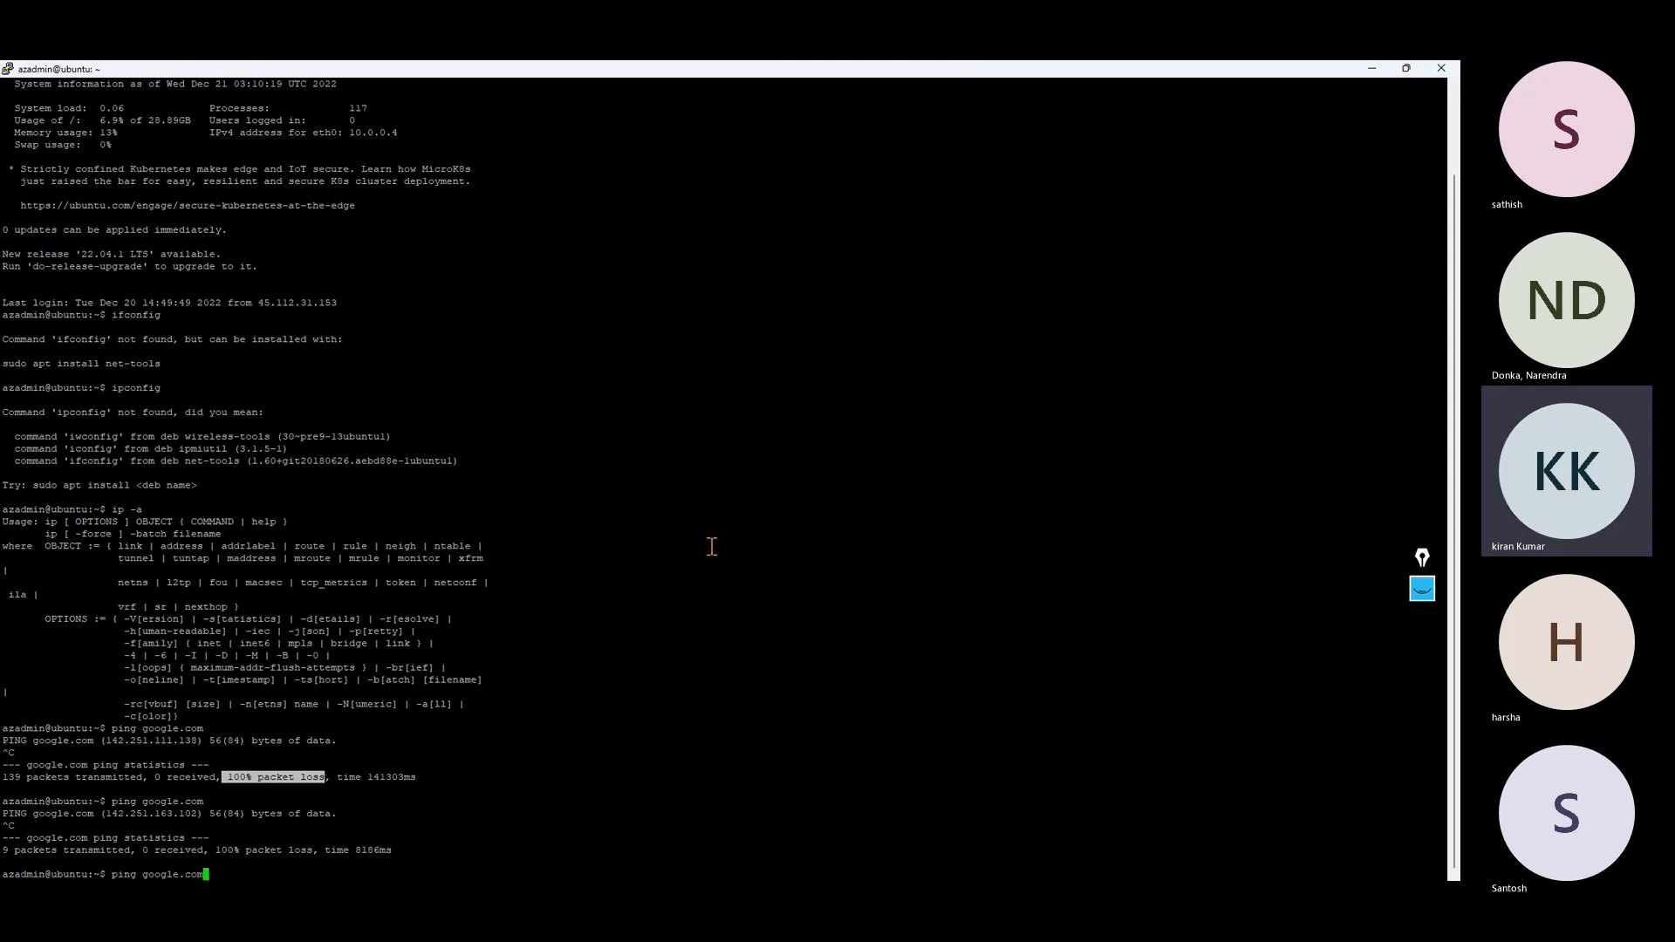
{"action": "key", "text": "Left"}
{"action": "key", "text": "Left"}
{"action": "key", "text": "Left"}
{"action": "key", "text": "Left"}
{"action": "key", "text": "Left"}
{"action": "key", "text": "Left"}
{"action": "key", "text": "Left"}
{"action": "key", "text": "Left"}
{"action": "key", "text": "Left"}
{"action": "key", "text": "Left"}
{"action": "key", "text": "Left"}
{"action": "key", "text": "Right"}
{"action": "type", "text": "www."}
{"action": "key", "text": "Return"}
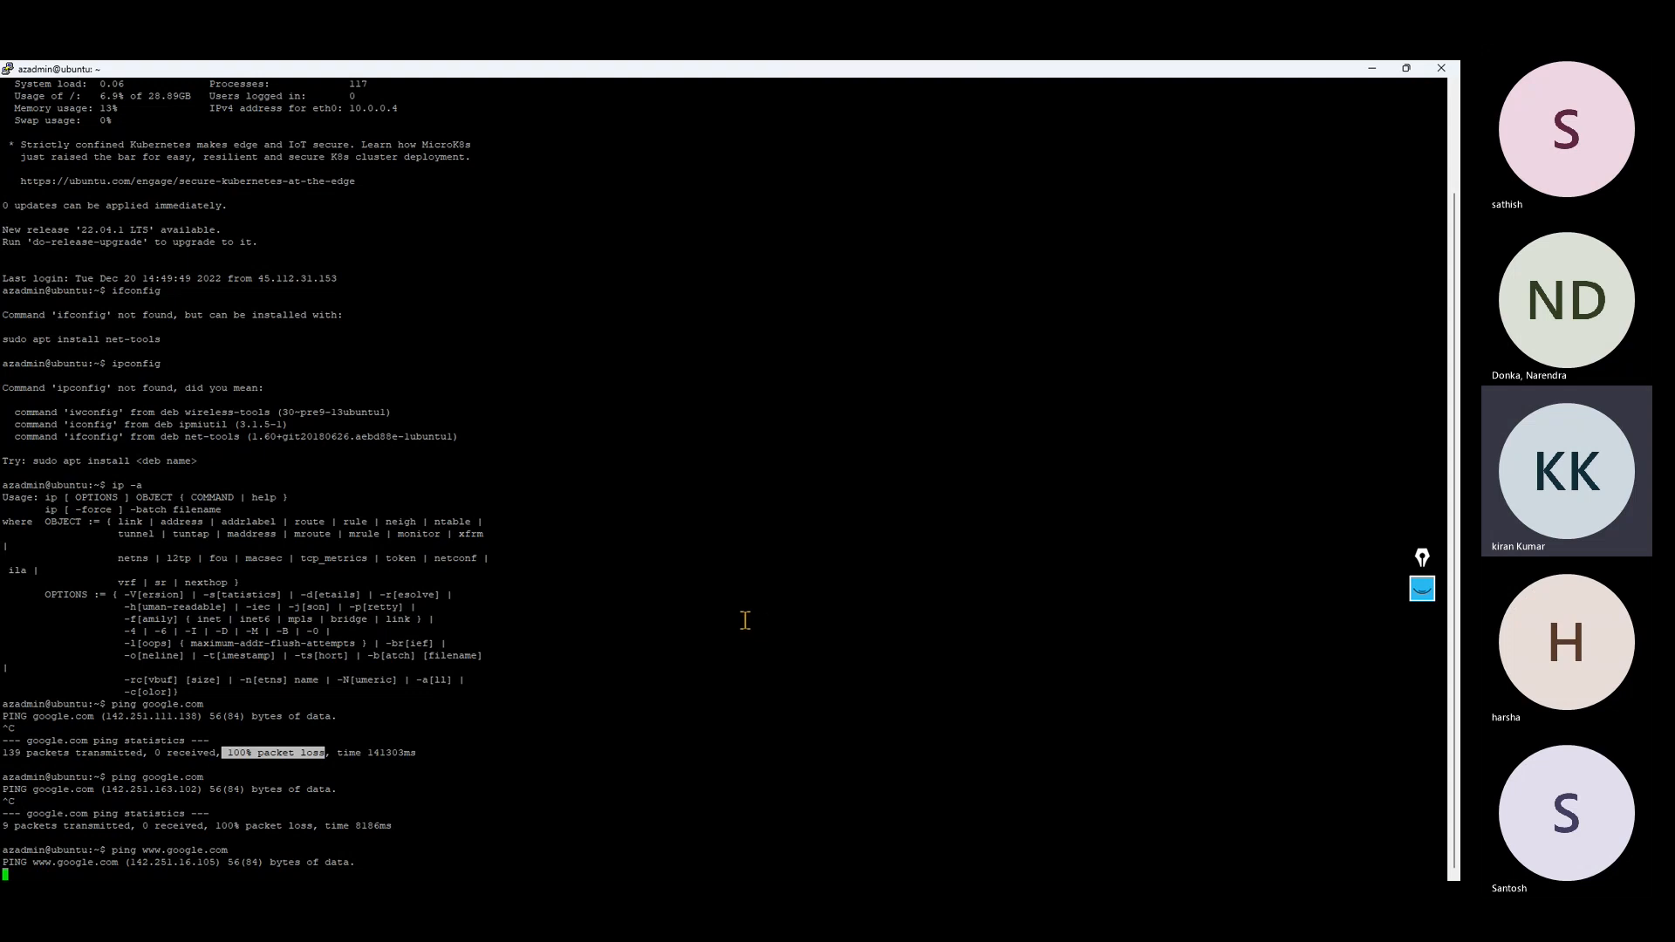
Step: Return to the portal, start a rule collection in fwpolicy01's network rules and view the protocol choices for a rule
{"action": "left_click", "coordinate": [1374, 70]}
{"action": "left_click", "coordinate": [702, 867]}
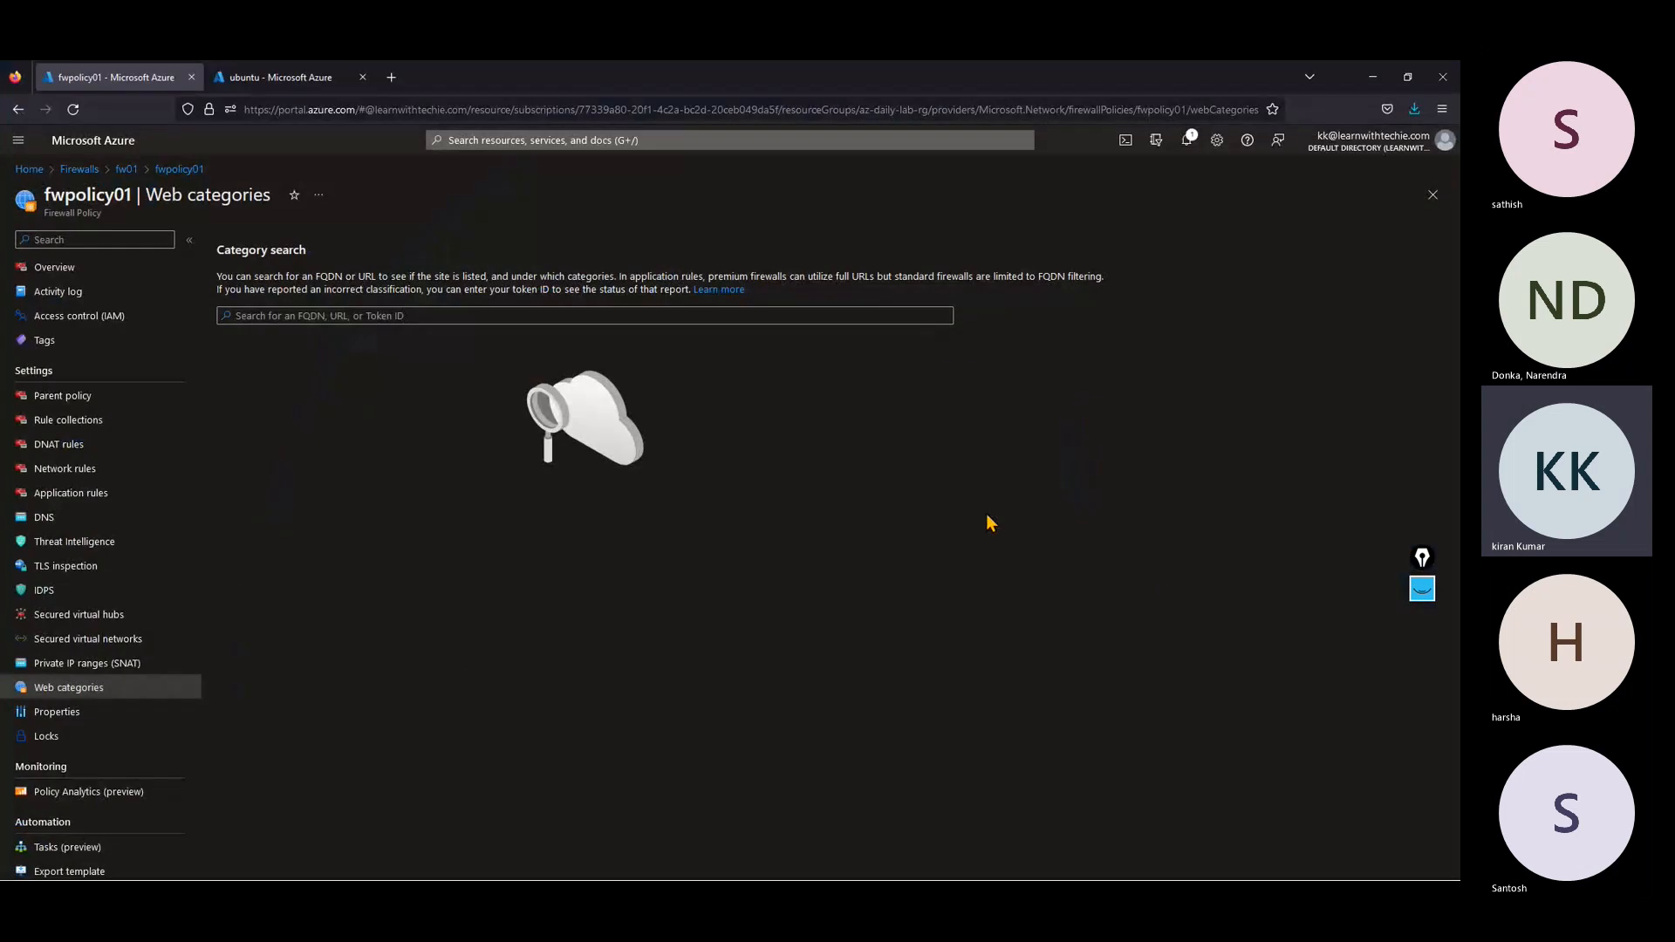
{"action": "left_click", "coordinate": [89, 494]}
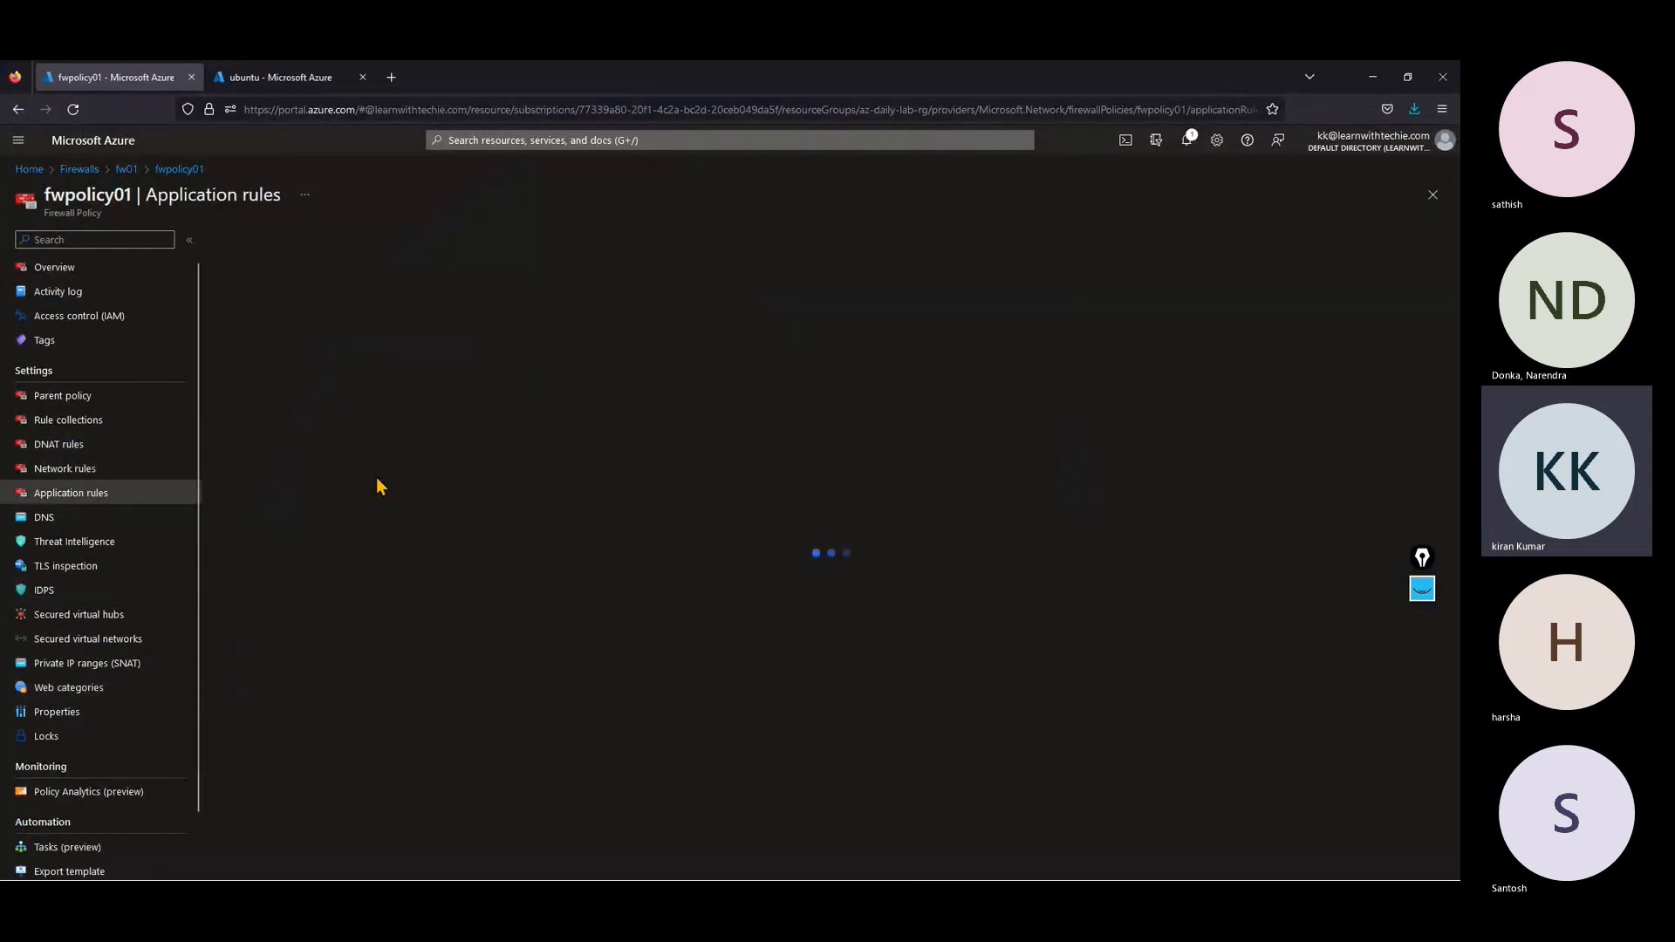
{"action": "left_click", "coordinate": [108, 470]}
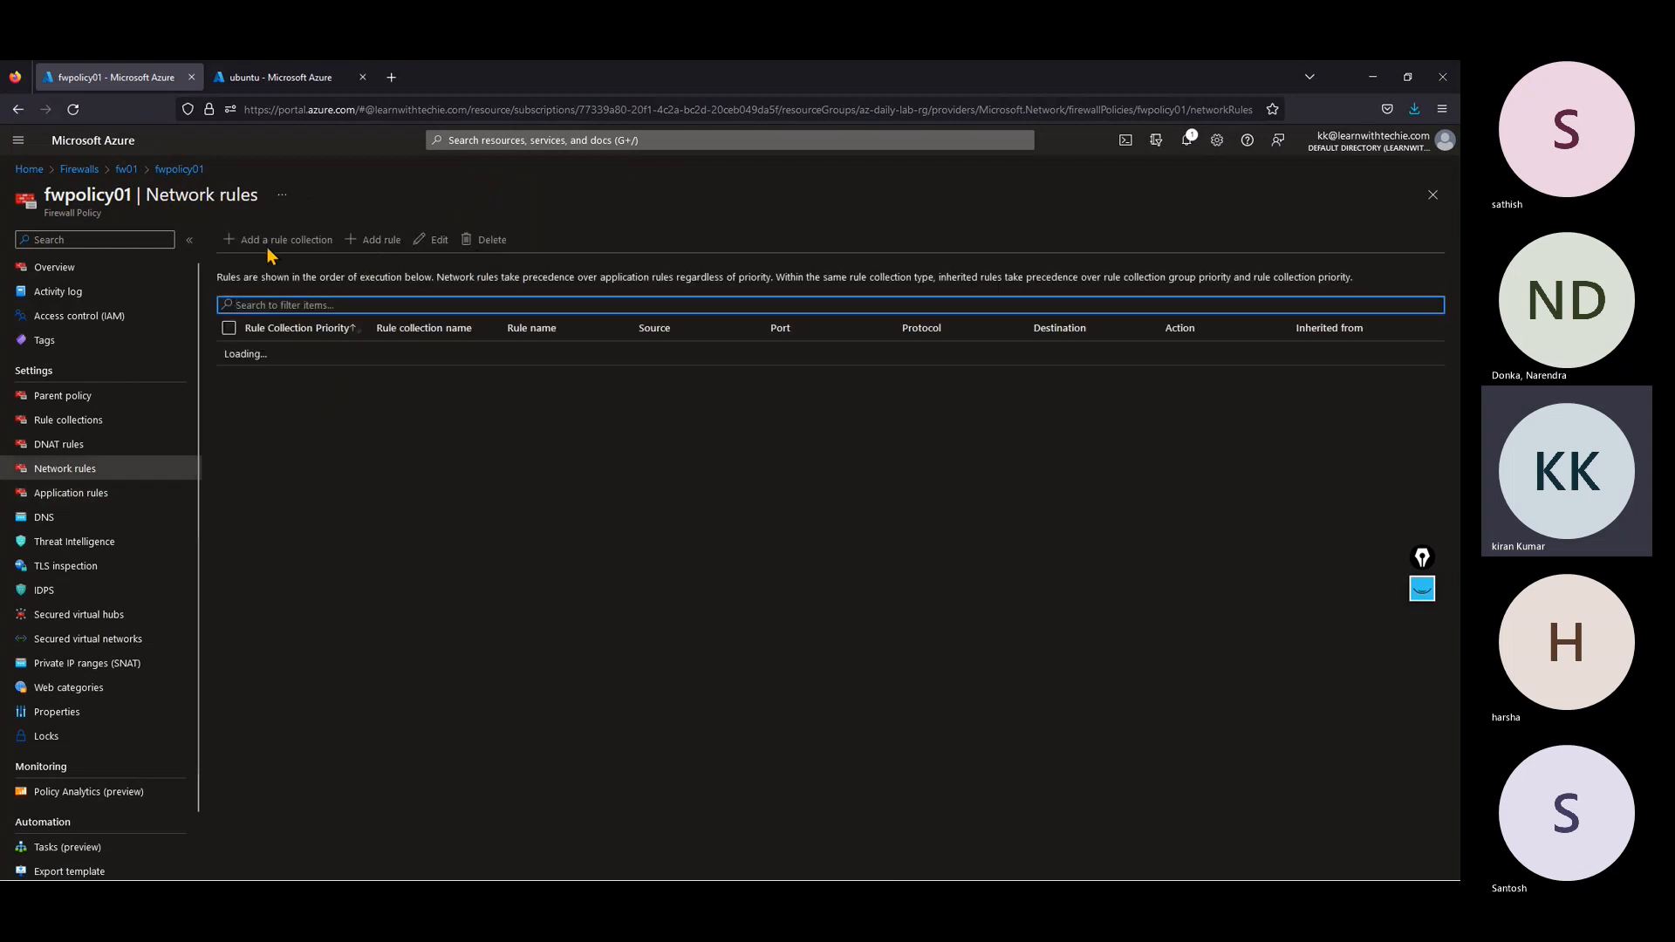
{"action": "left_click", "coordinate": [316, 240]}
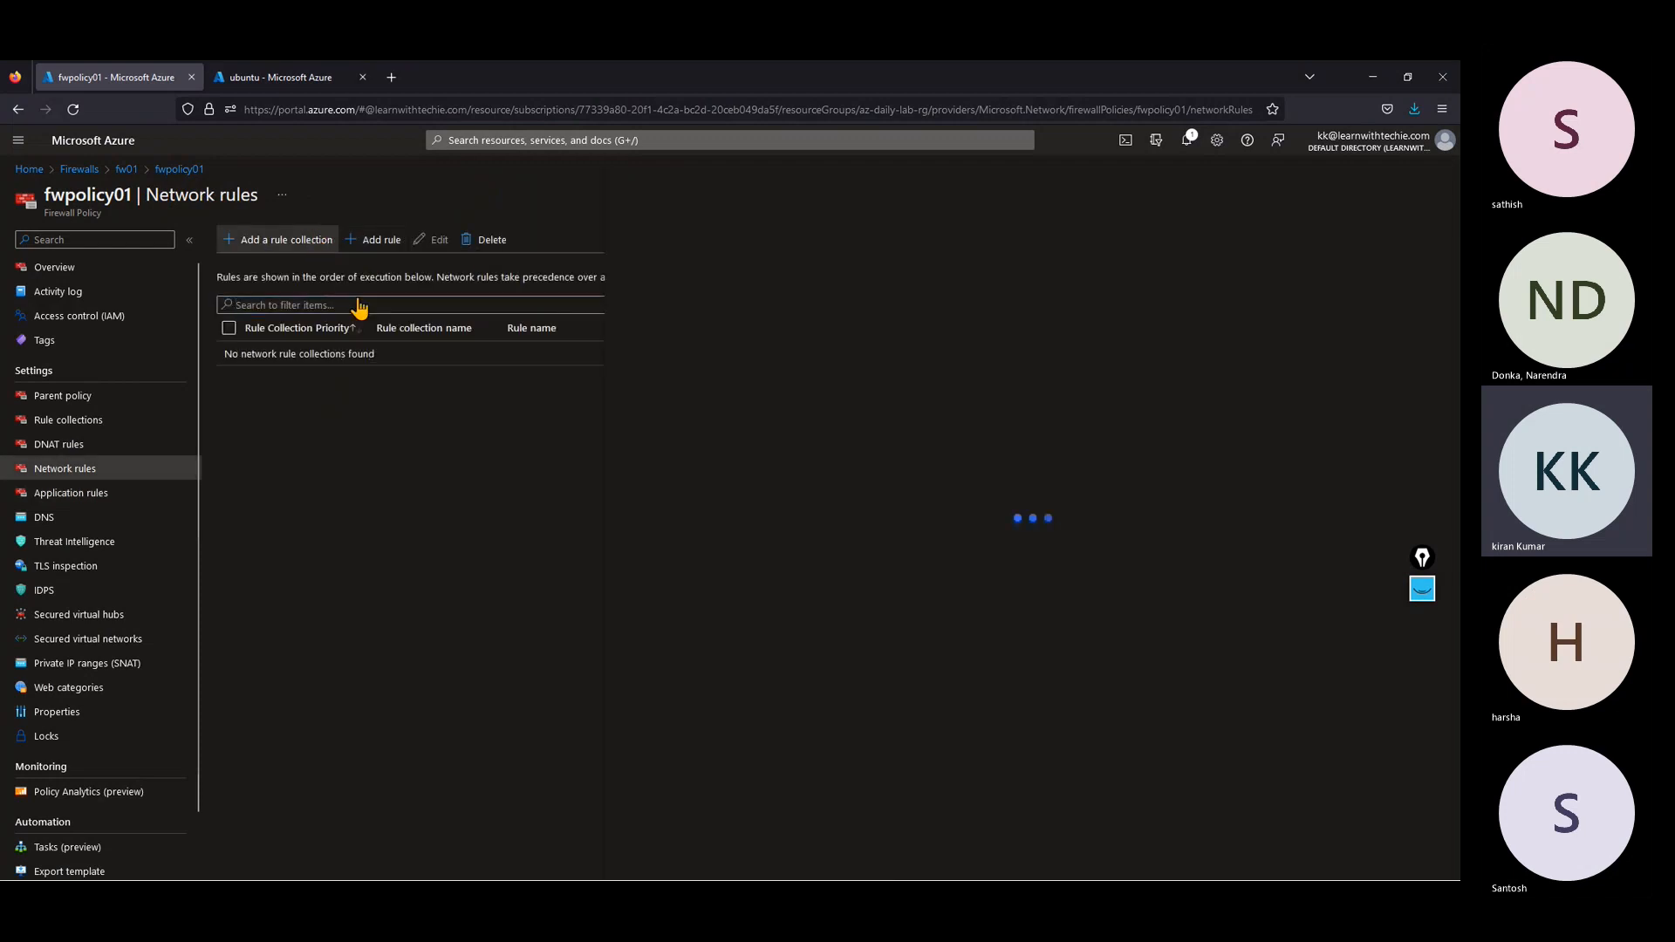
{"action": "left_click", "coordinate": [1032, 441]}
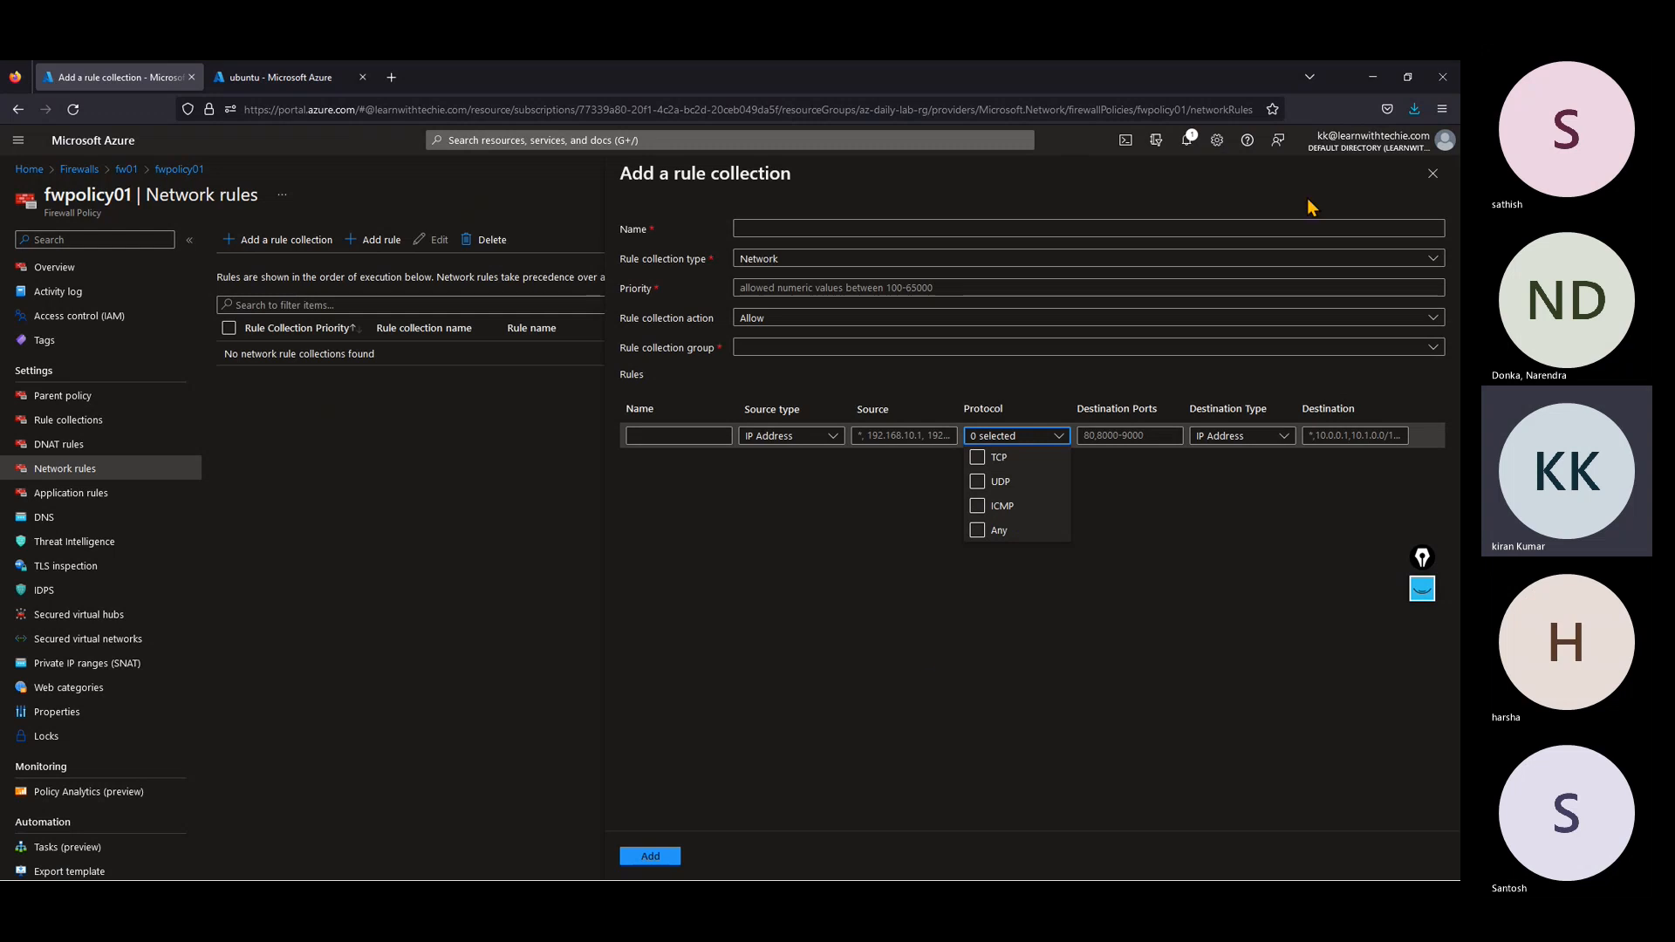
{"action": "left_click", "coordinate": [1386, 81]}
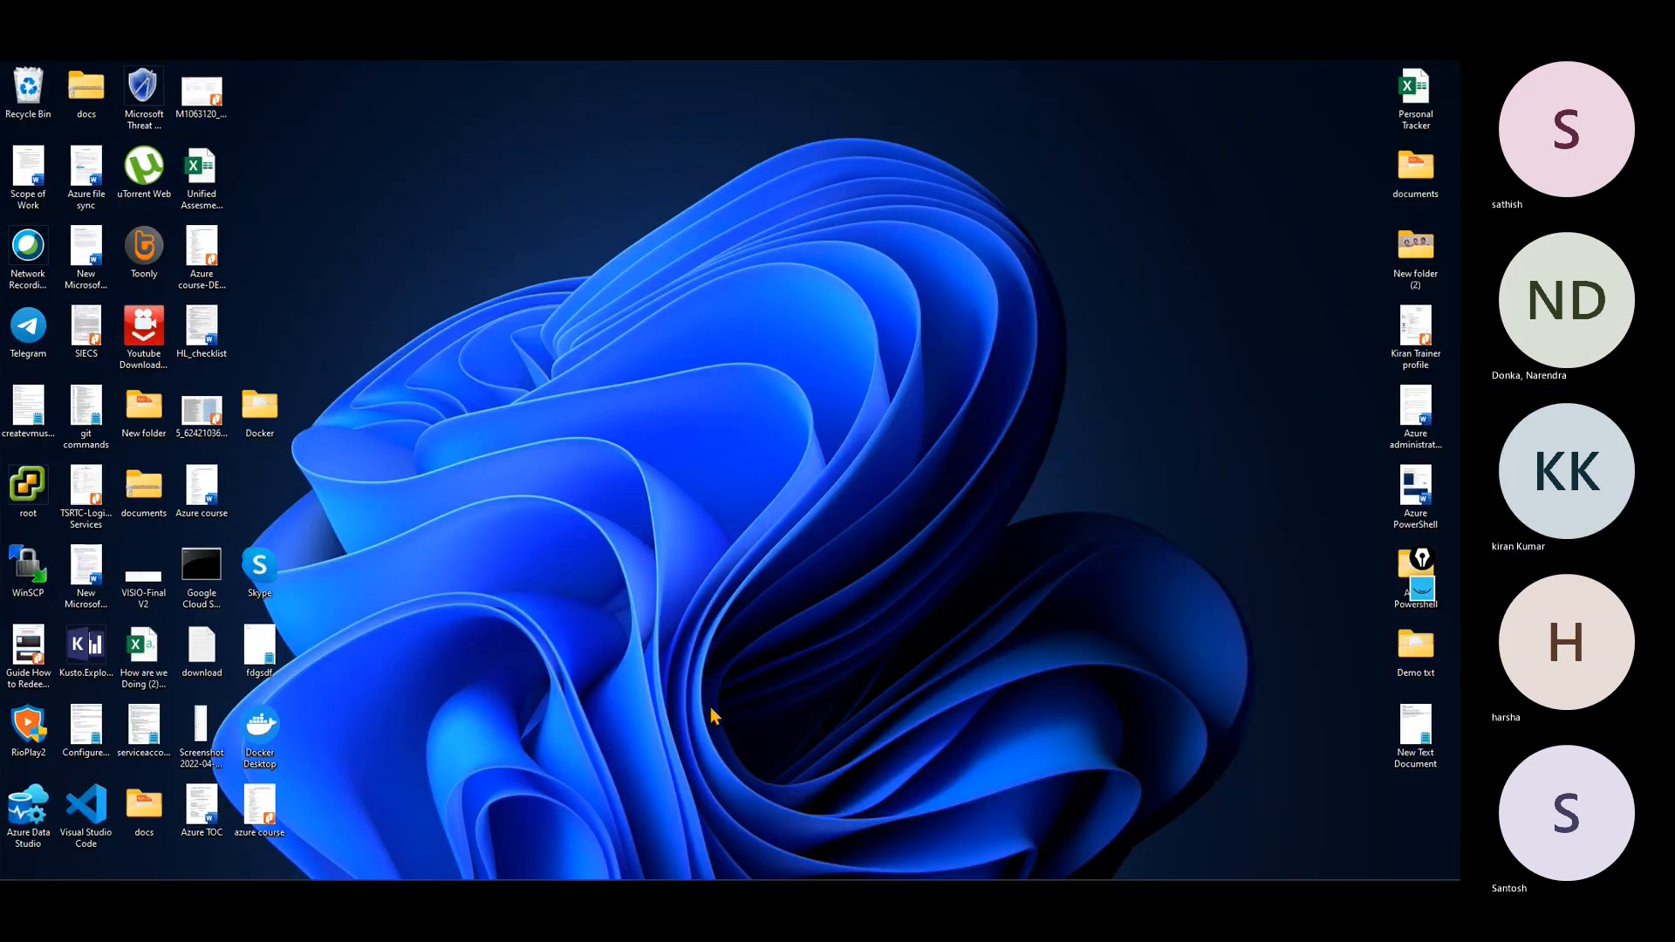
{"action": "left_click", "coordinate": [1007, 868]}
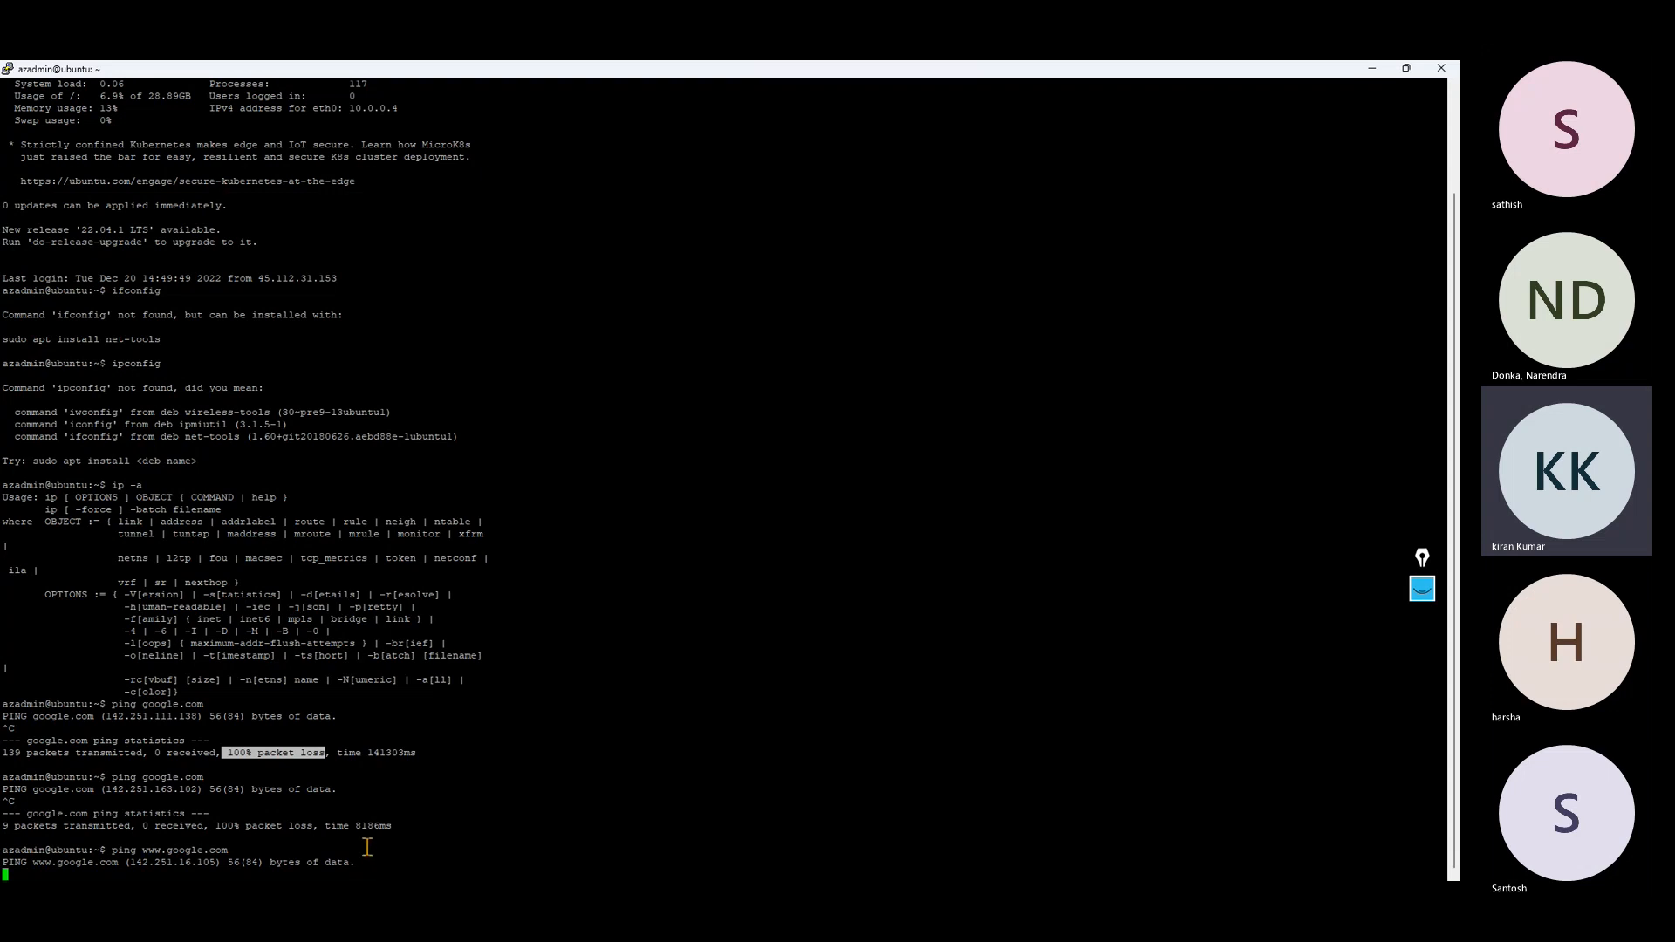
{"action": "left_click", "coordinate": [1376, 72]}
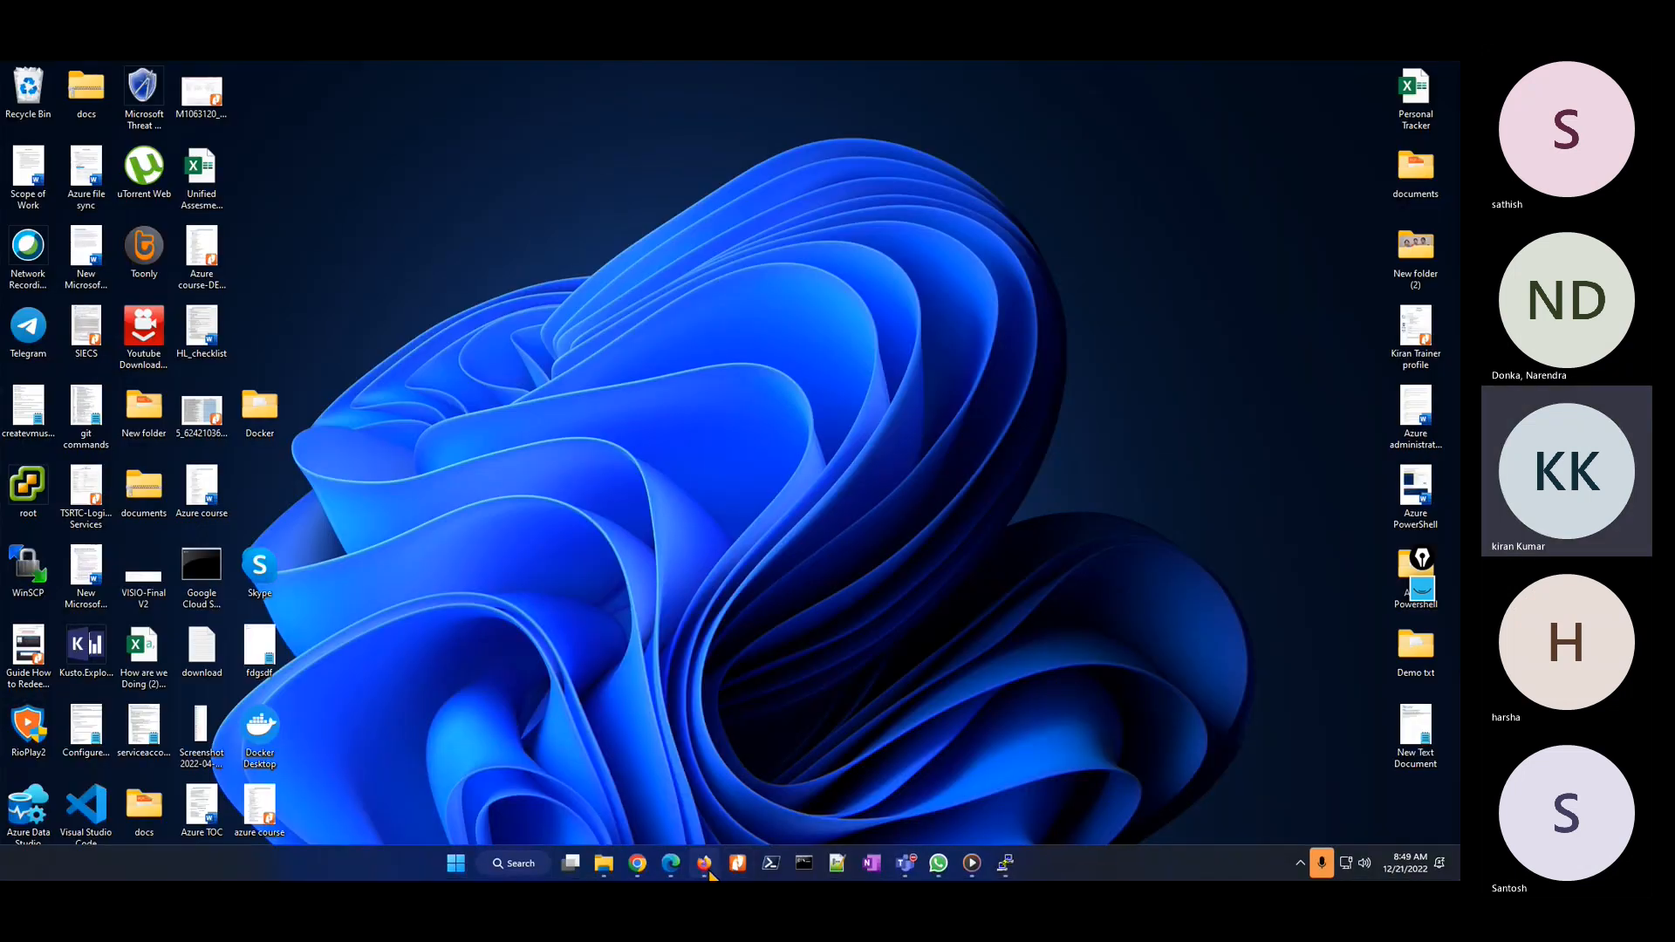
Step: Return to the portal, leave the empty network rule collection form for fwpolicy01's overview, and open the Firewalls list
{"action": "left_click", "coordinate": [707, 870]}
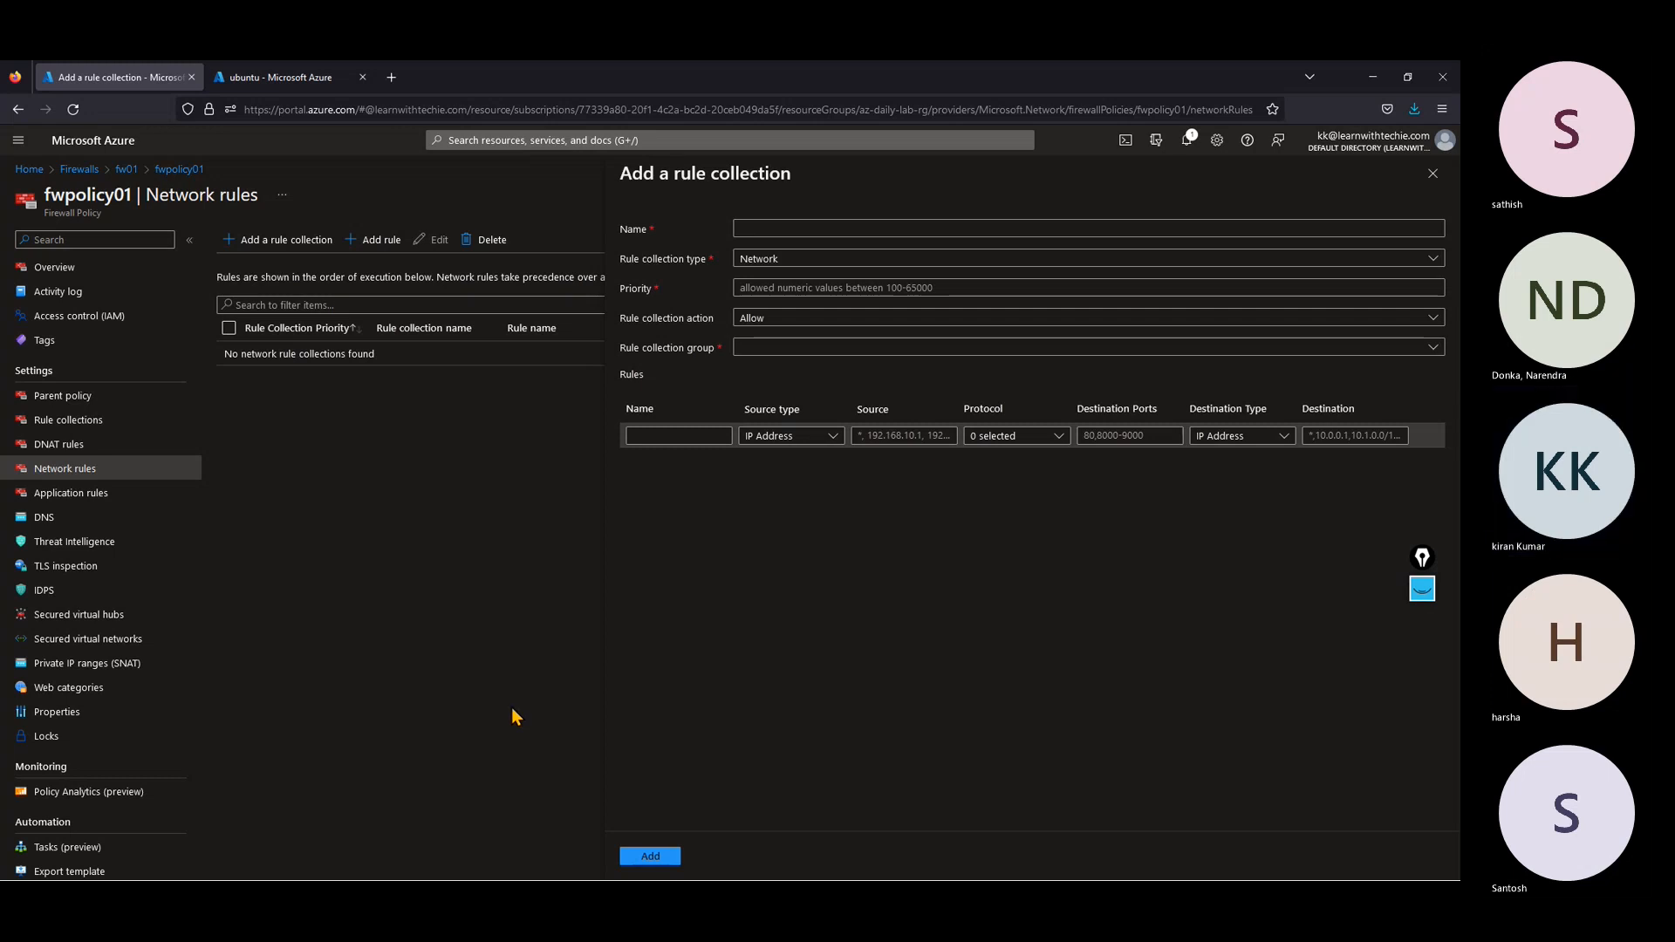
{"action": "left_click", "coordinate": [70, 268]}
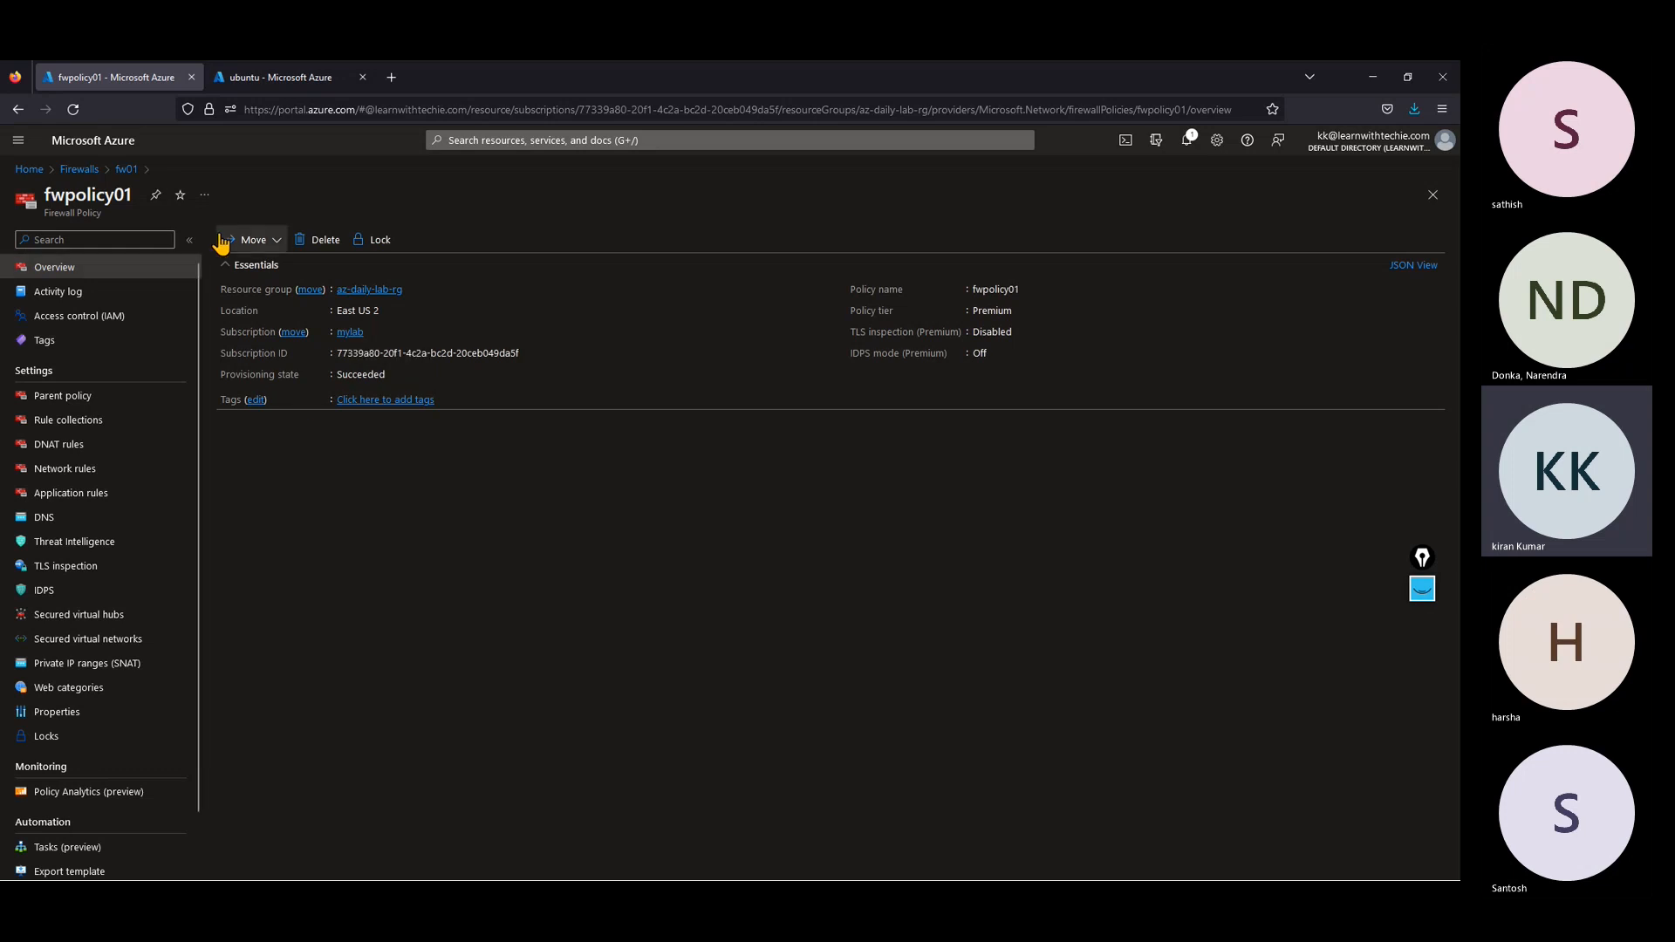
{"action": "left_click", "coordinate": [79, 170]}
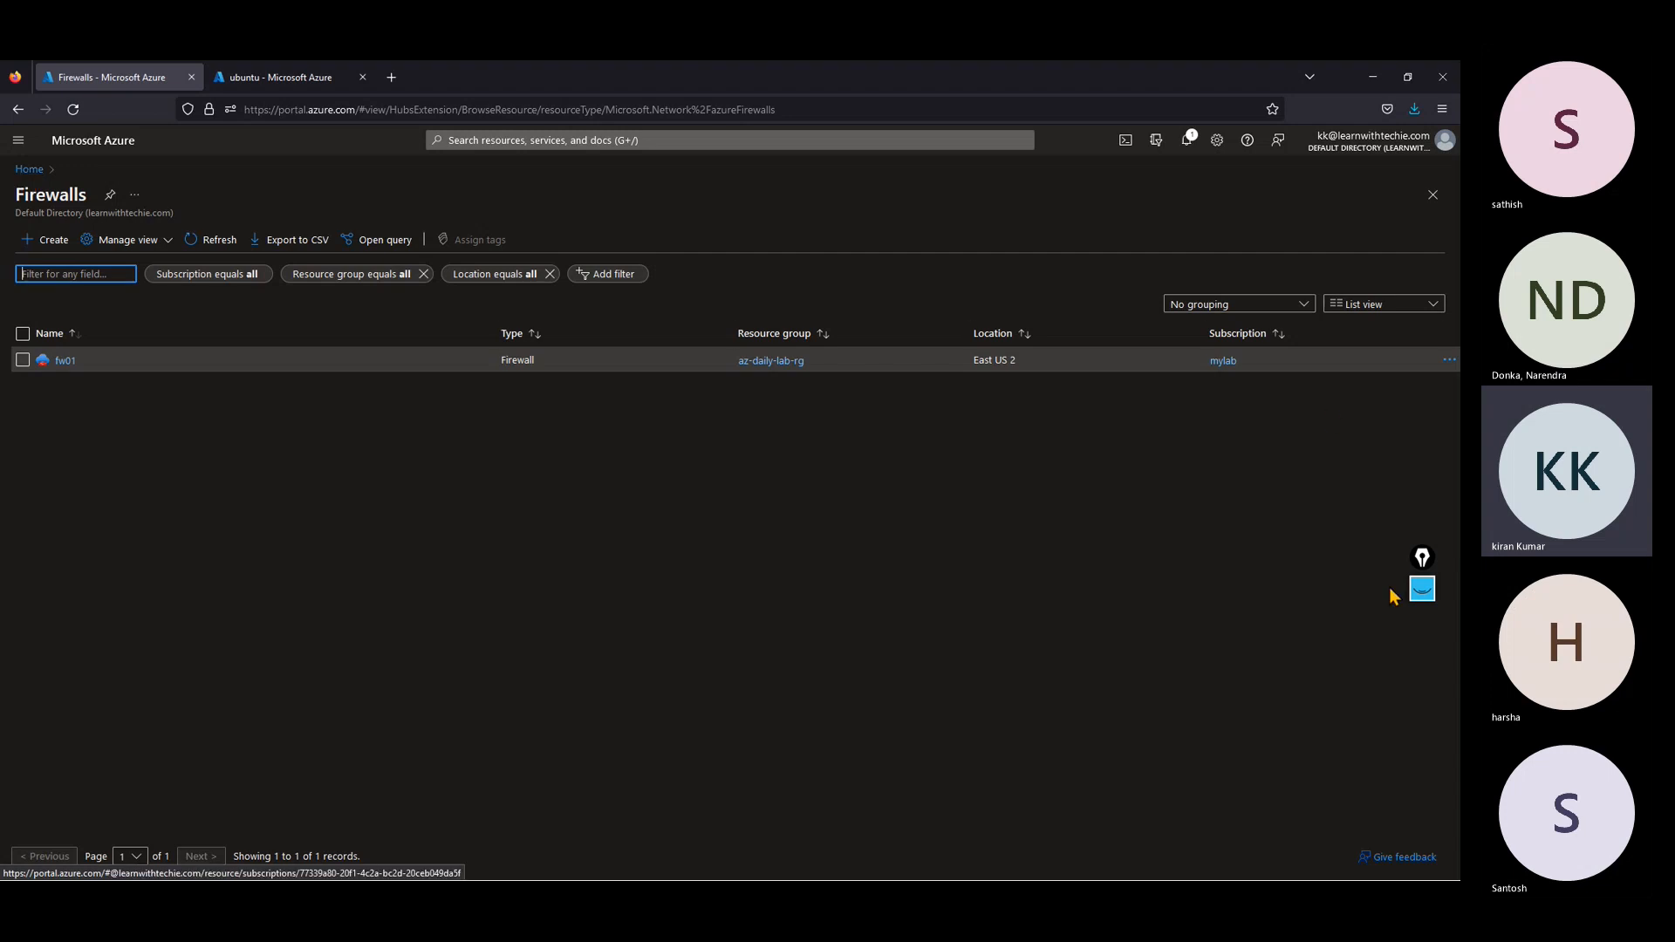
Step: Switch to the azure training meeting in Microsoft Teams, minimize the browser and request stopping the meeting recording
{"action": "left_click", "coordinate": [1349, 800]}
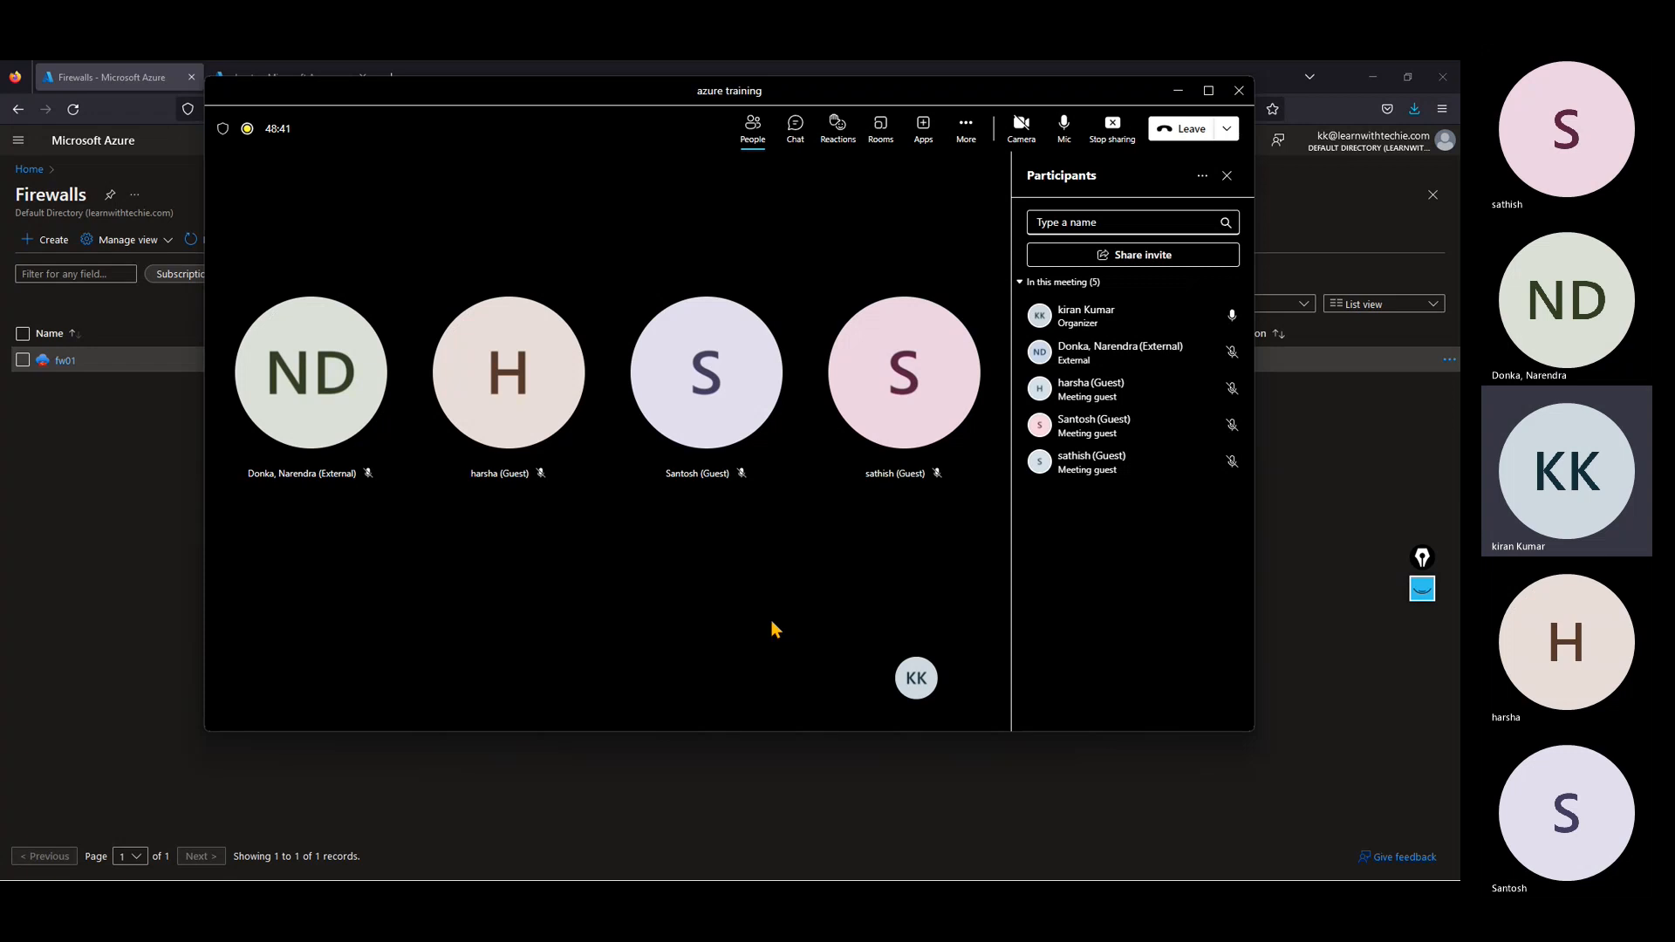
{"action": "left_click", "coordinate": [1373, 77]}
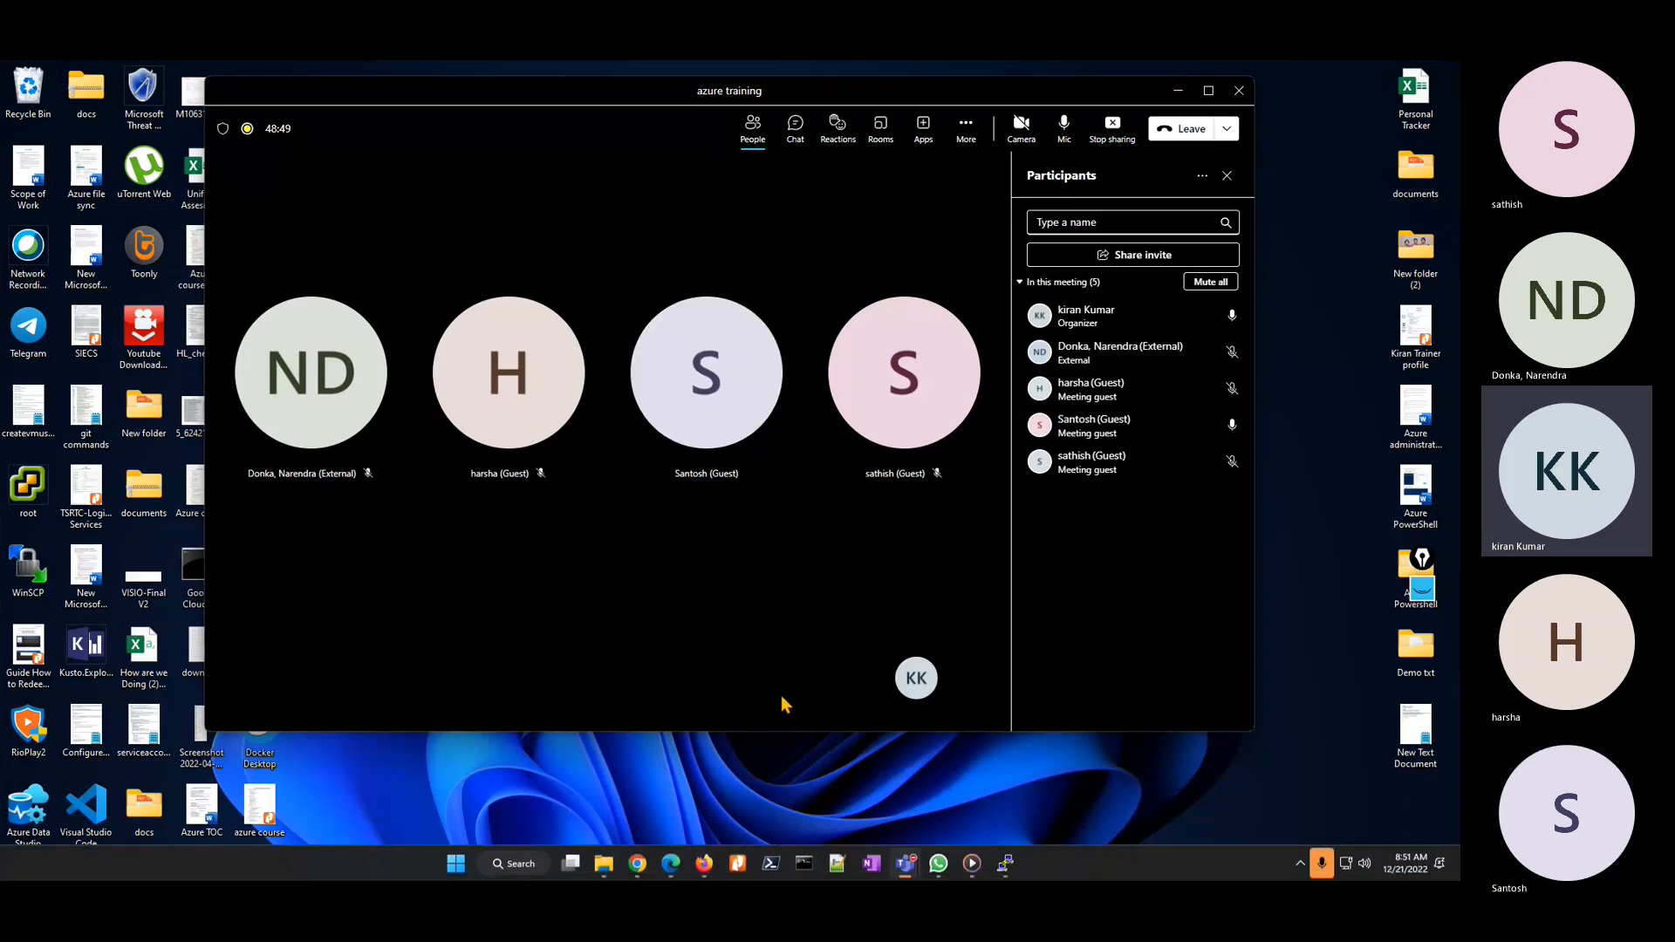
{"action": "left_click", "coordinate": [964, 131]}
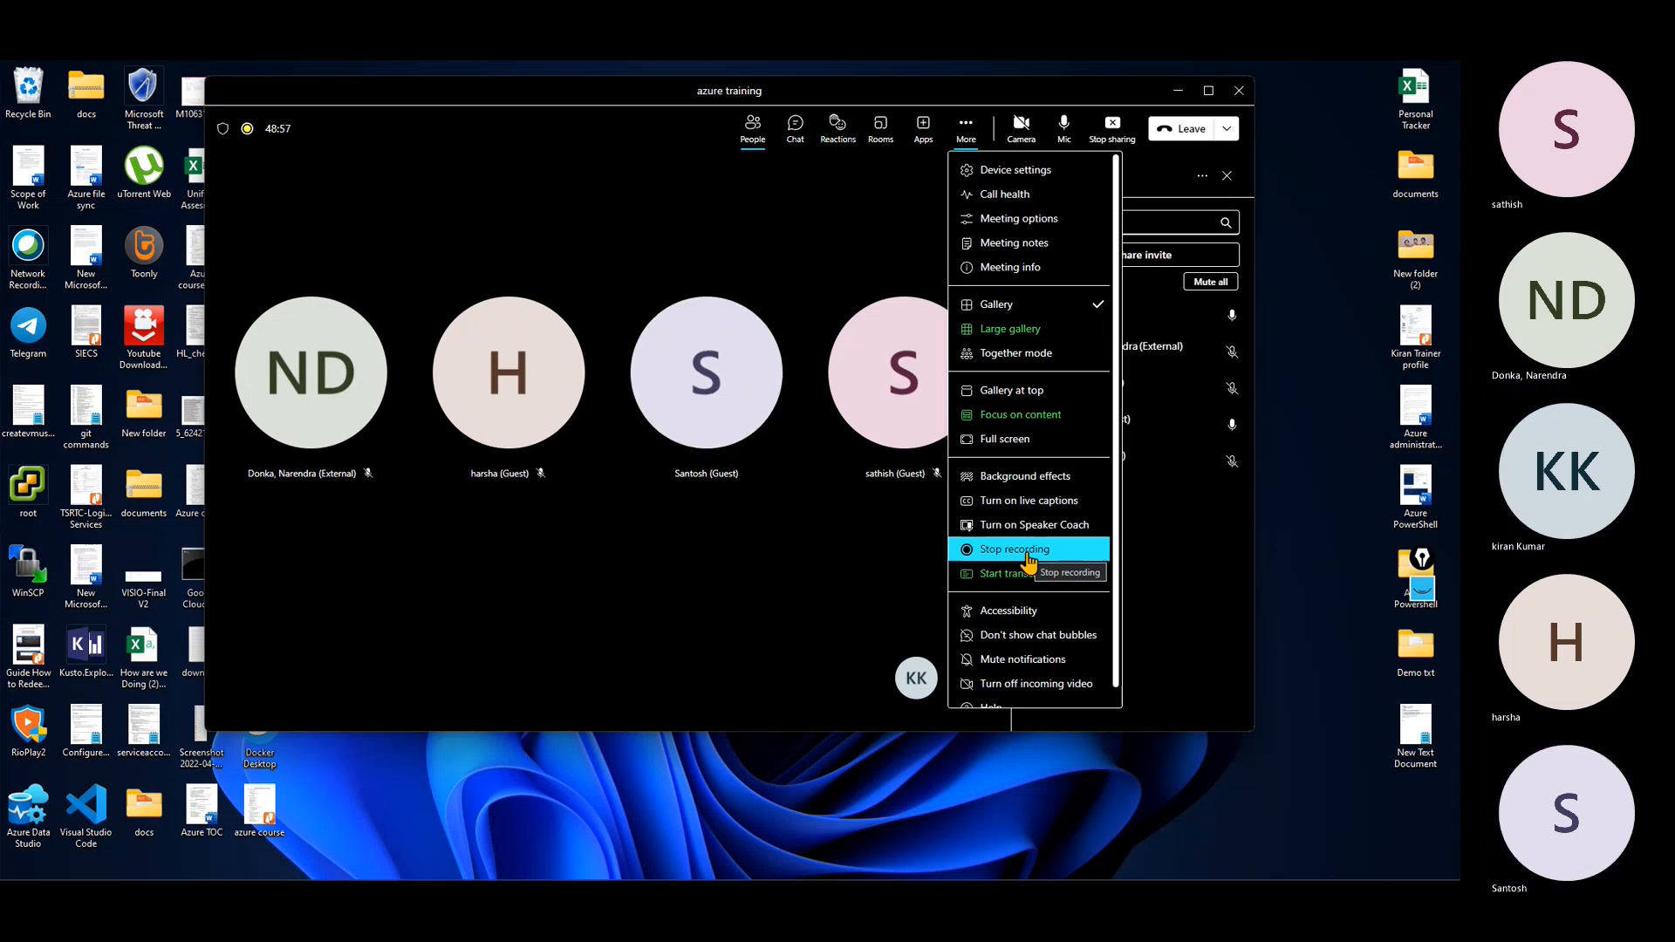
{"action": "left_click", "coordinate": [820, 593]}
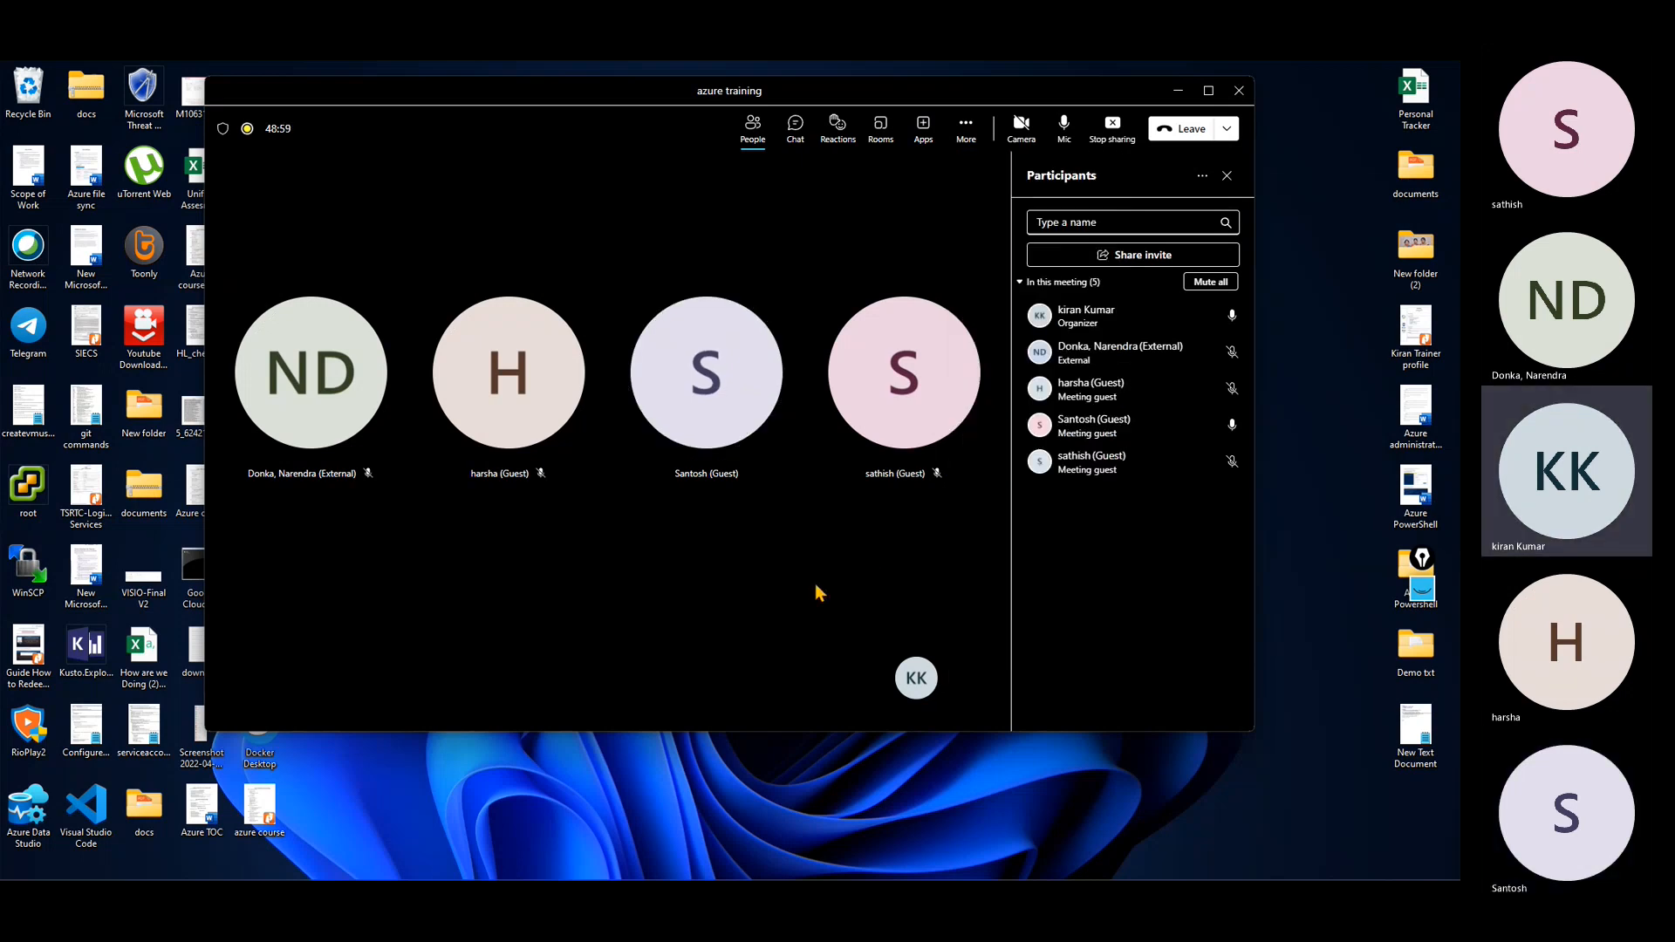
{"action": "left_click", "coordinate": [965, 126]}
{"action": "left_click", "coordinate": [1016, 552]}
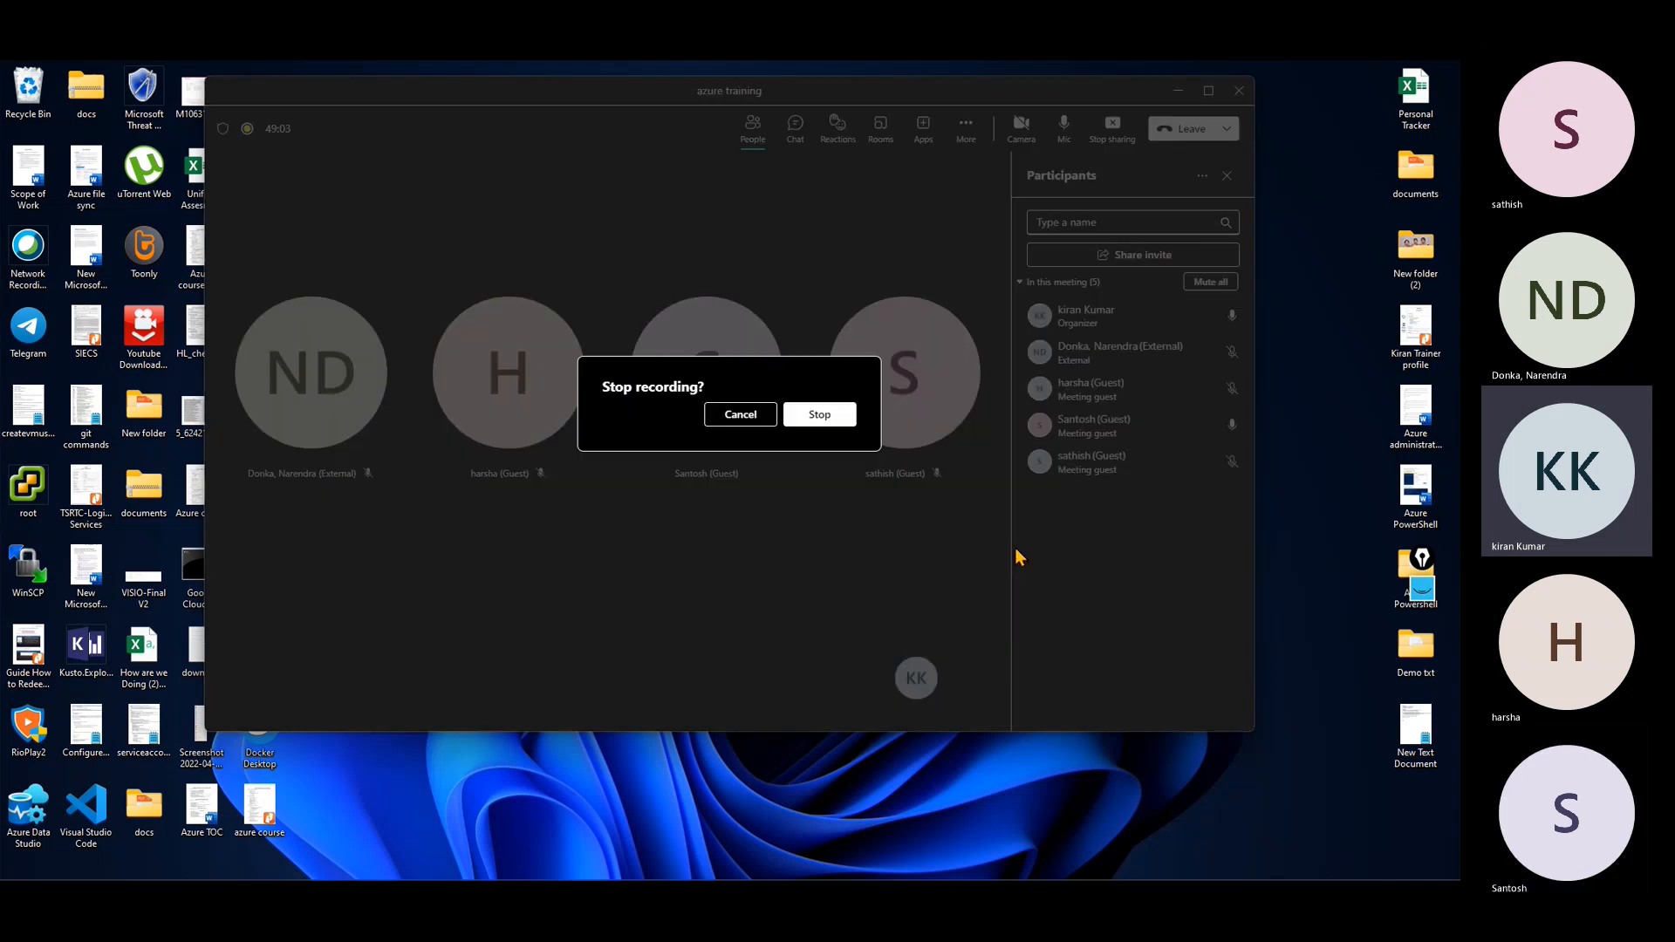